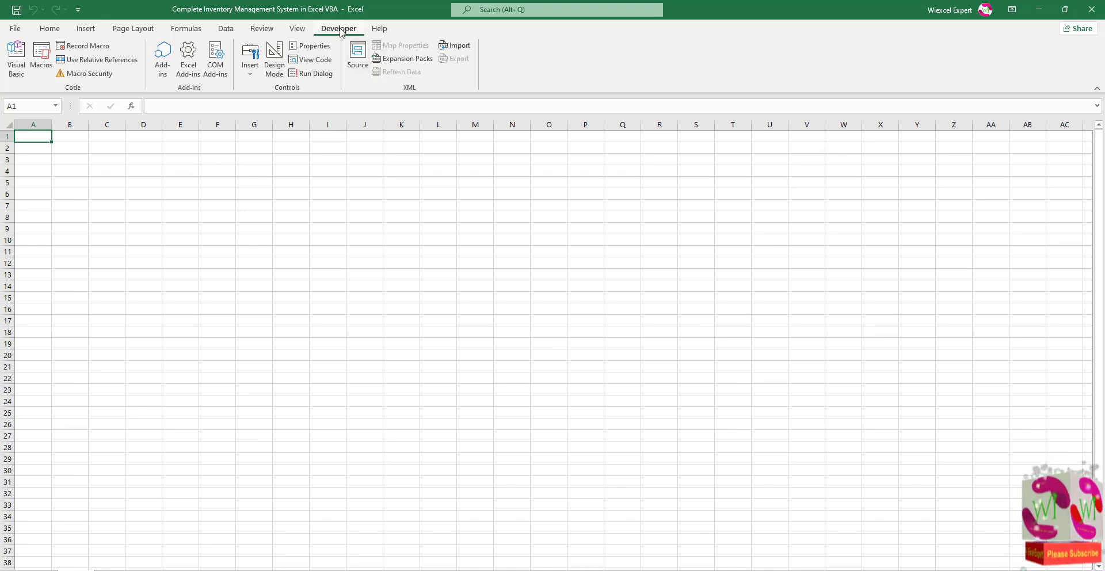
Insert a new UserForm in the VBA Editor and drag it larger
left_click(21, 53)
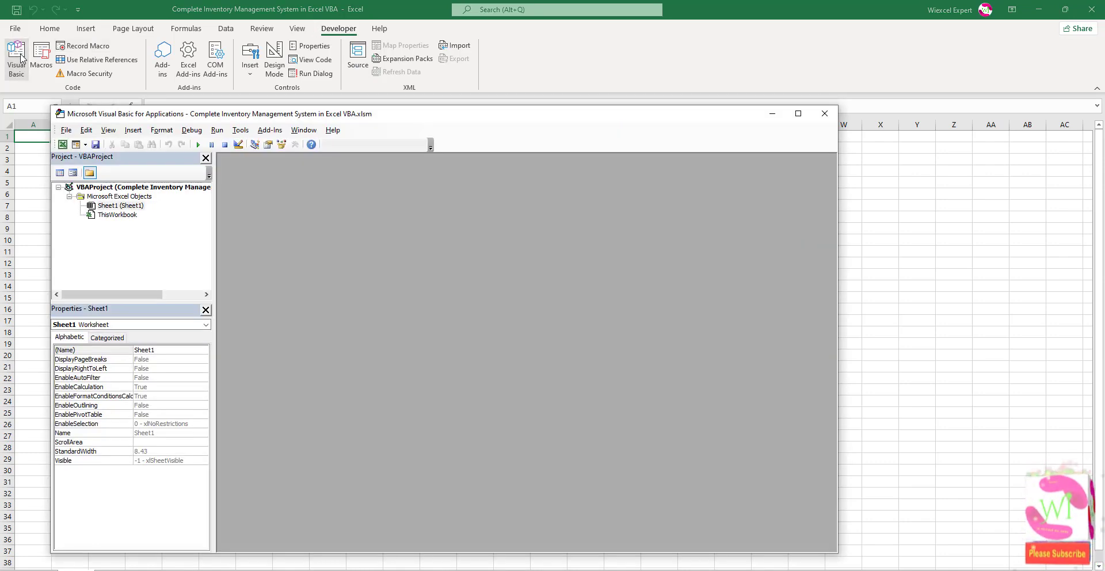
left_click(85, 144)
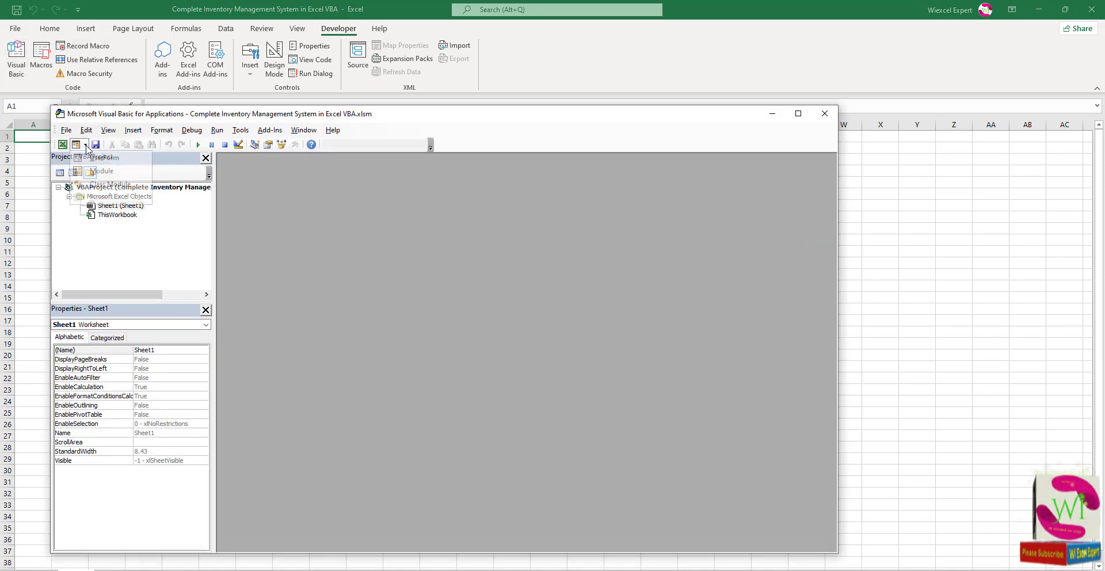
left_click(97, 159)
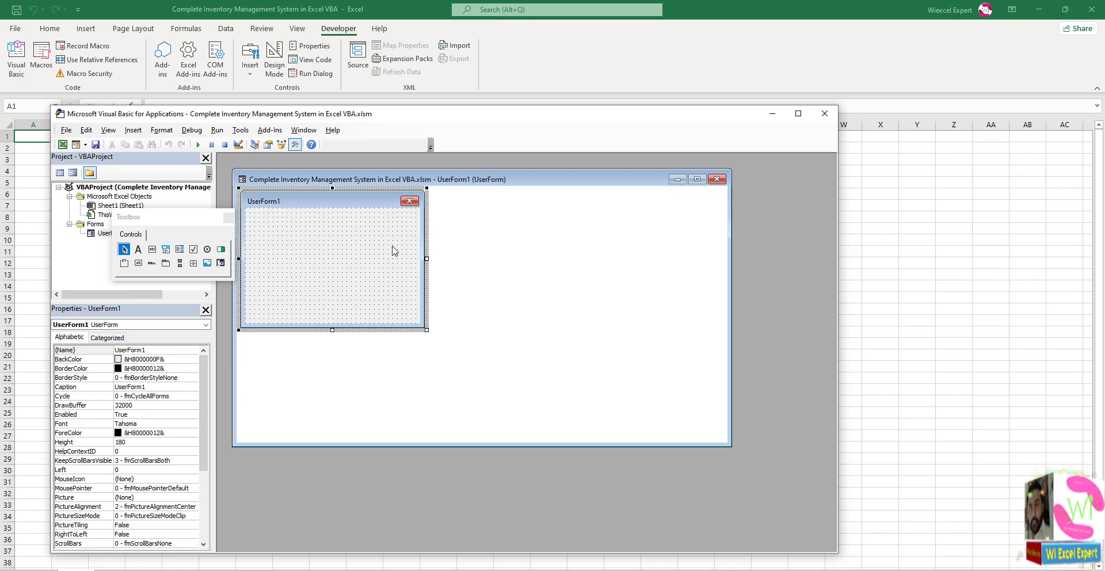
left_click_drag(427, 329, 626, 427)
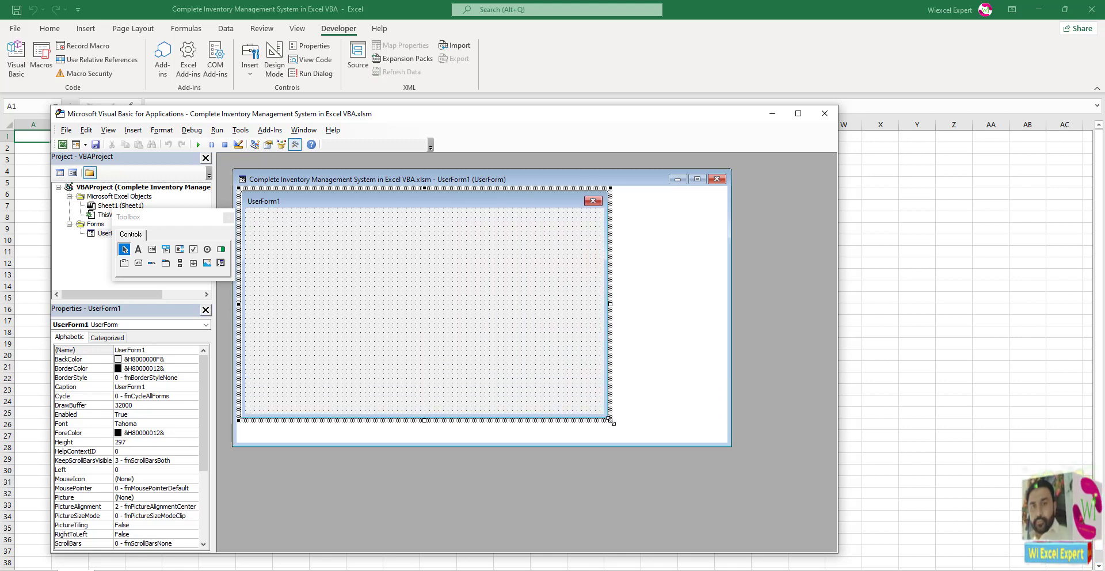
Set the form caption to 'Complete Inventory Management System in Excel VBA', centred with leading spaces
double_click(156, 388)
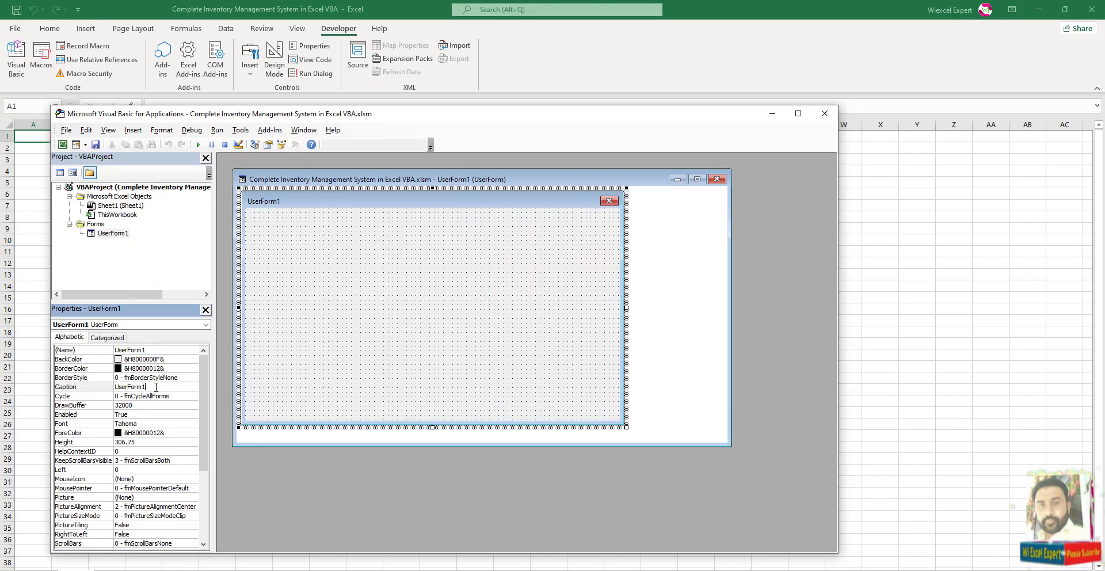
type("Complete Inventory Management System in Excel VBA")
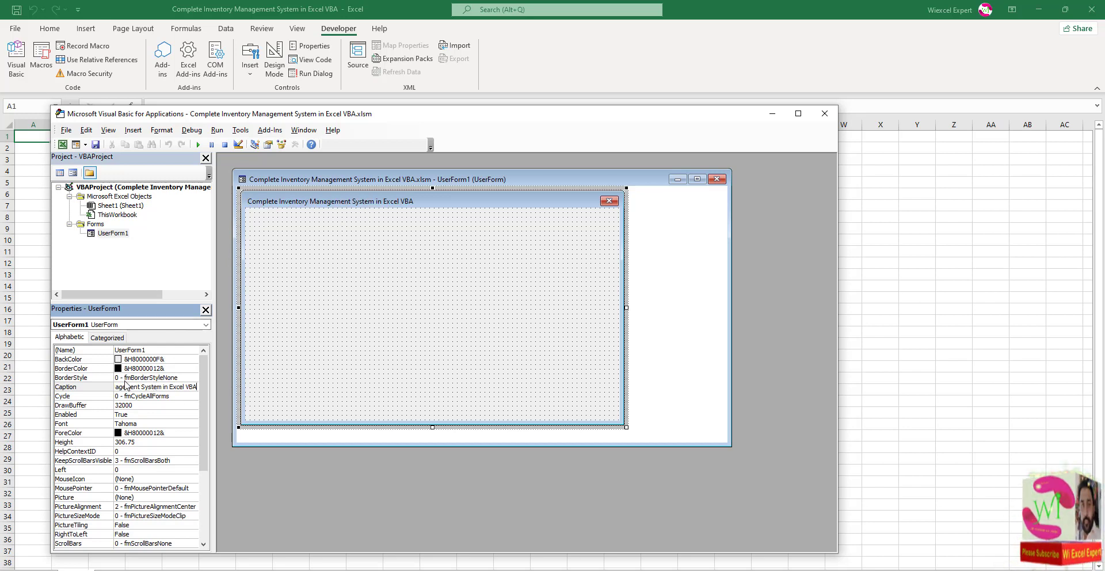
key("Home")
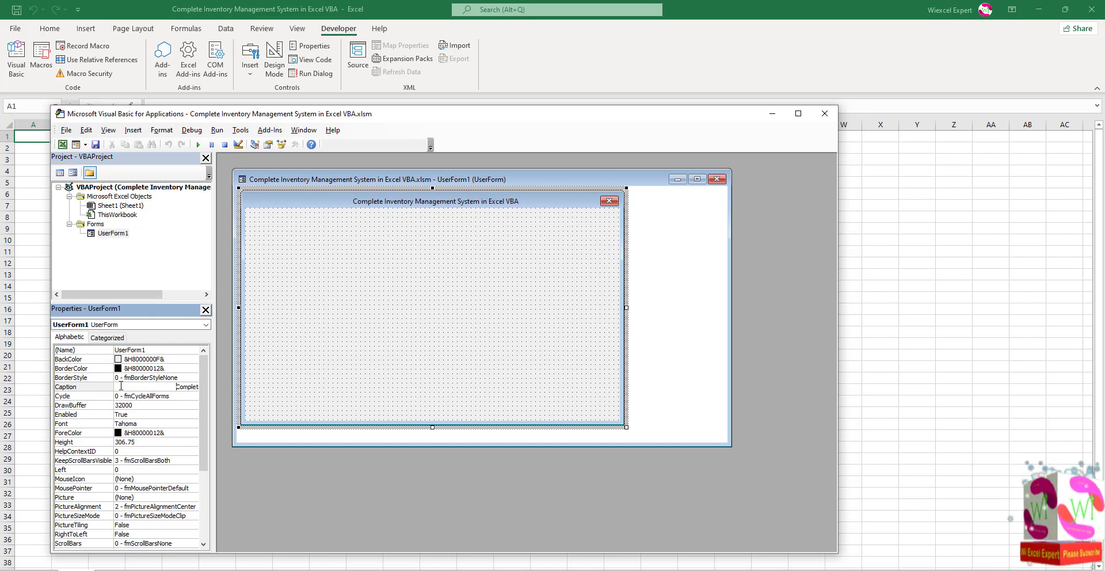
Load the inventory dashboard design image as the form's Picture
left_click(171, 430)
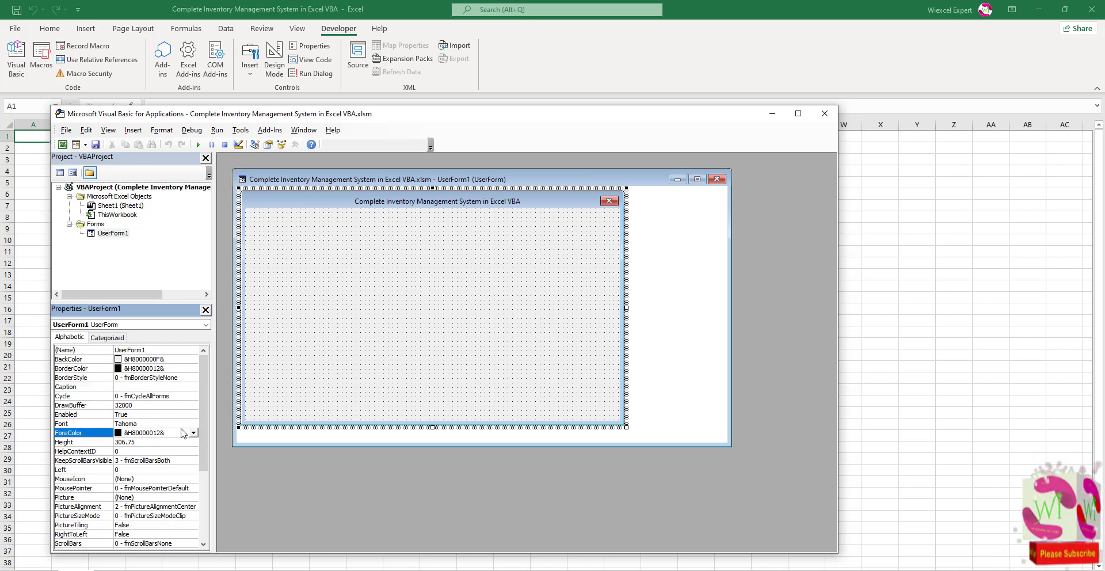
scroll(171, 430, "down", 3)
scroll(171, 430, "up", 3)
left_click(306, 339)
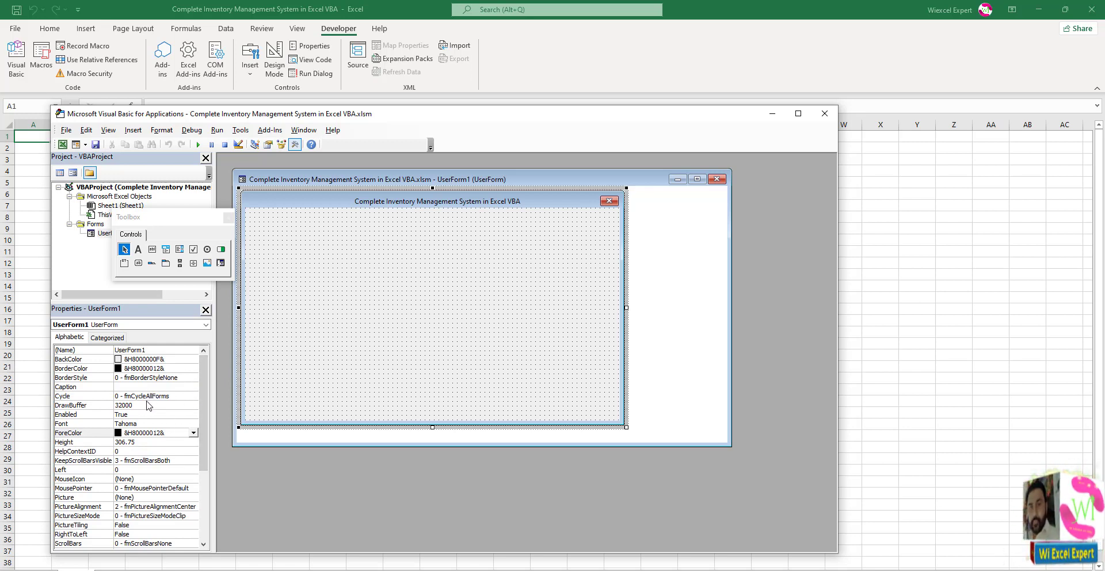
left_click(168, 498)
left_click(194, 497)
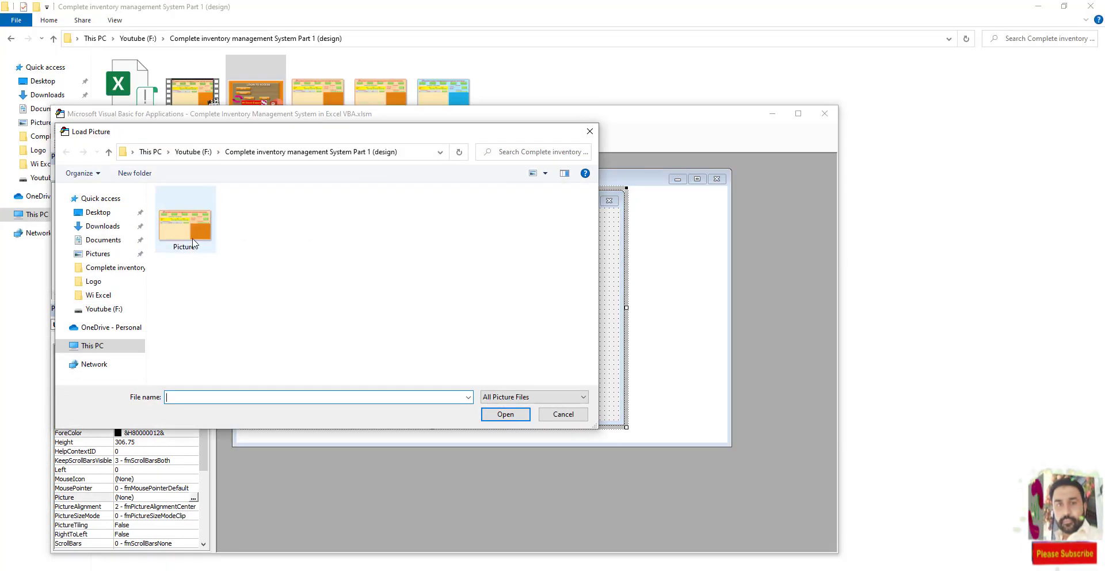
double_click(190, 227)
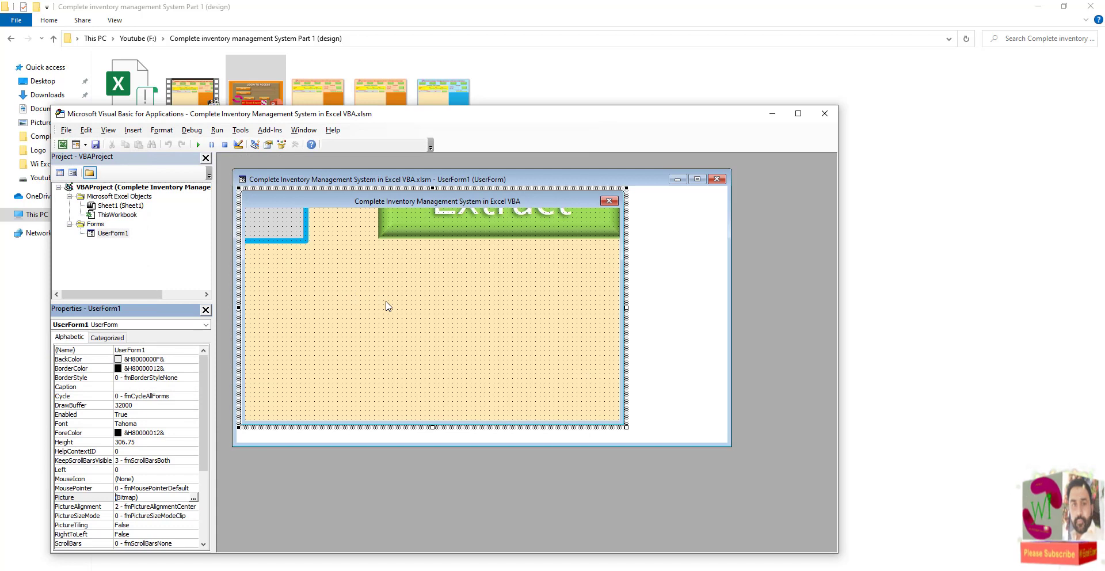
Set PictureSizeMode to 1 - fmPictureSizeModeStretch so the image fills the form
left_click_drag(202, 389, 201, 424)
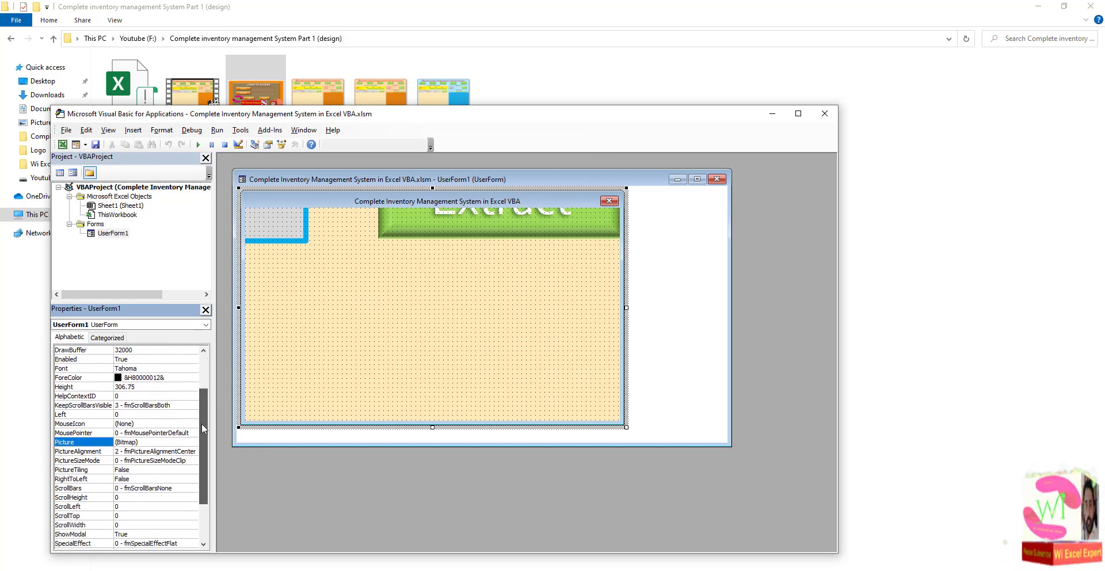
left_click(188, 451)
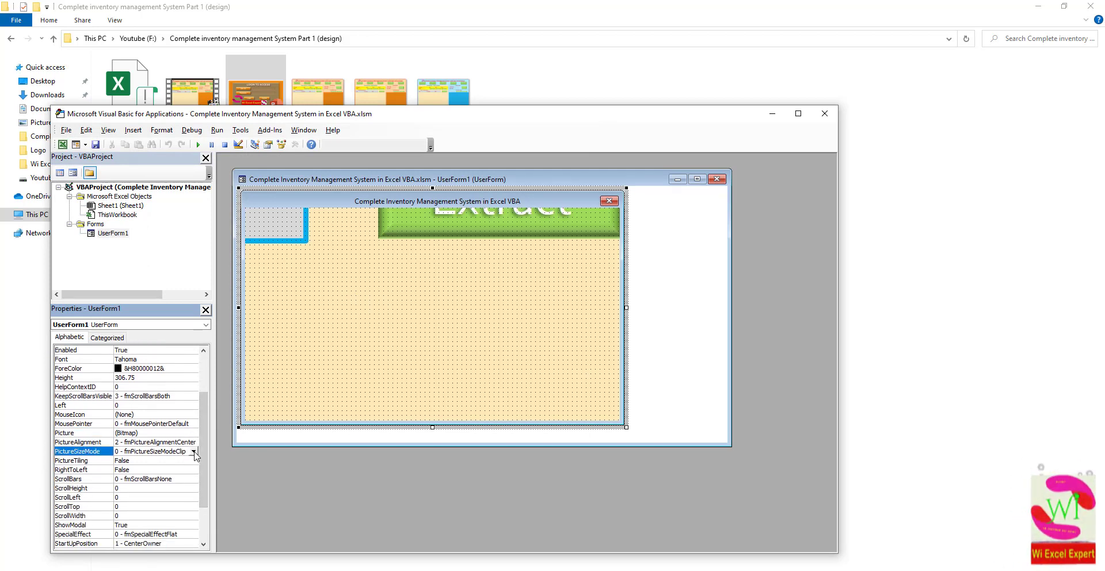
left_click(193, 451)
left_click(155, 469)
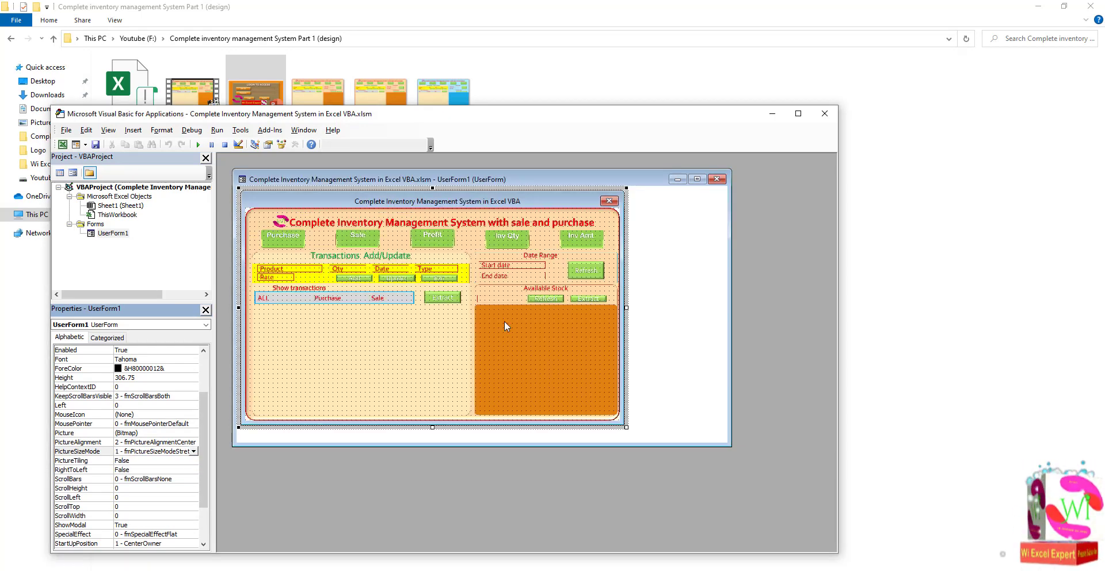
Enlarge the designer and form to Height 426.75, then test-run the form and close it
left_click_drag(528, 123, 513, 62)
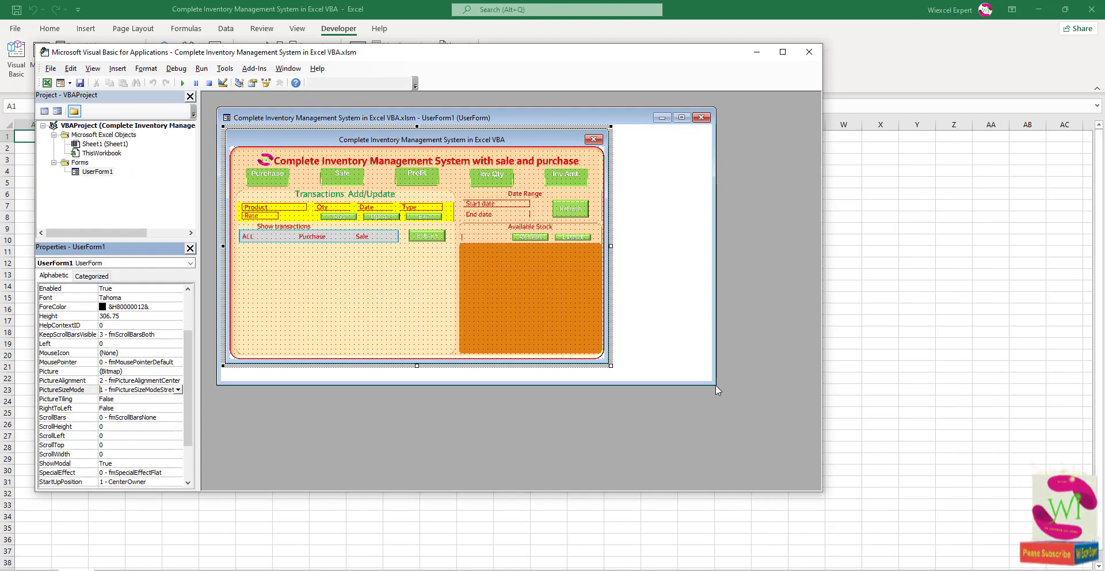
left_click_drag(716, 384, 802, 473)
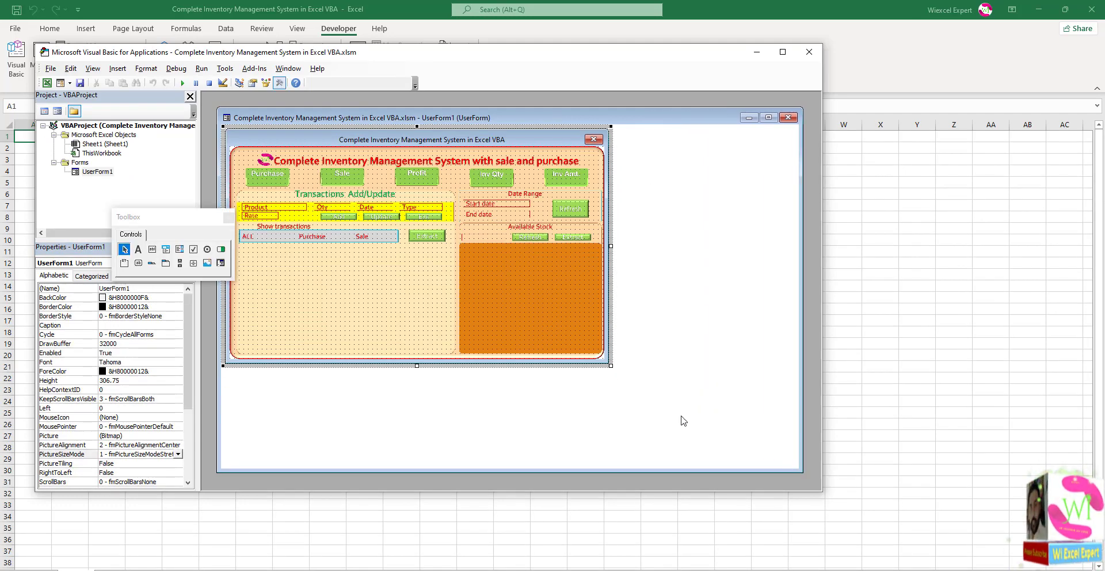
left_click_drag(612, 367, 777, 458)
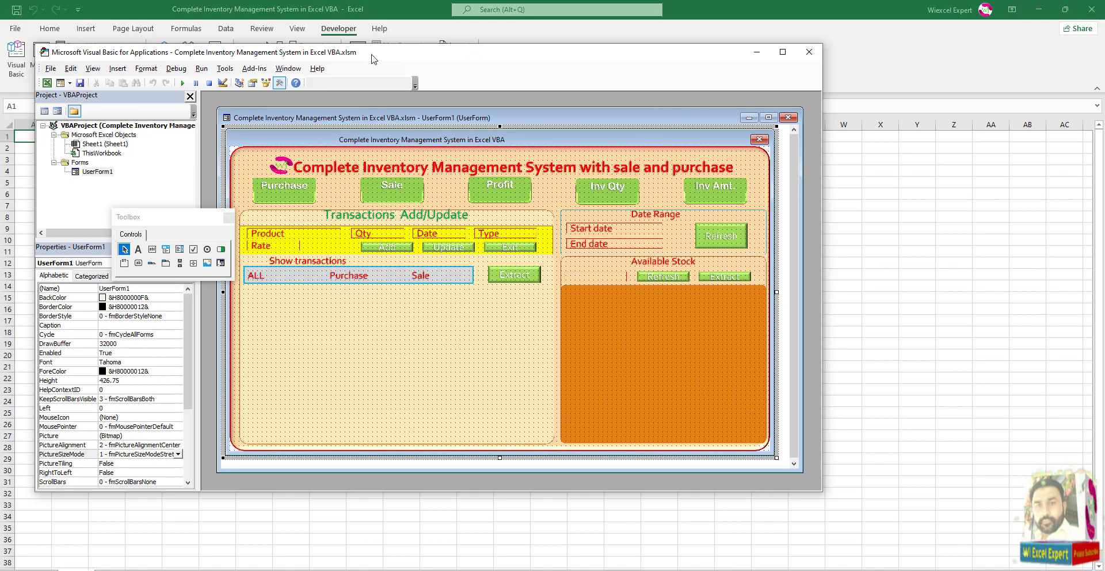
left_click(182, 83)
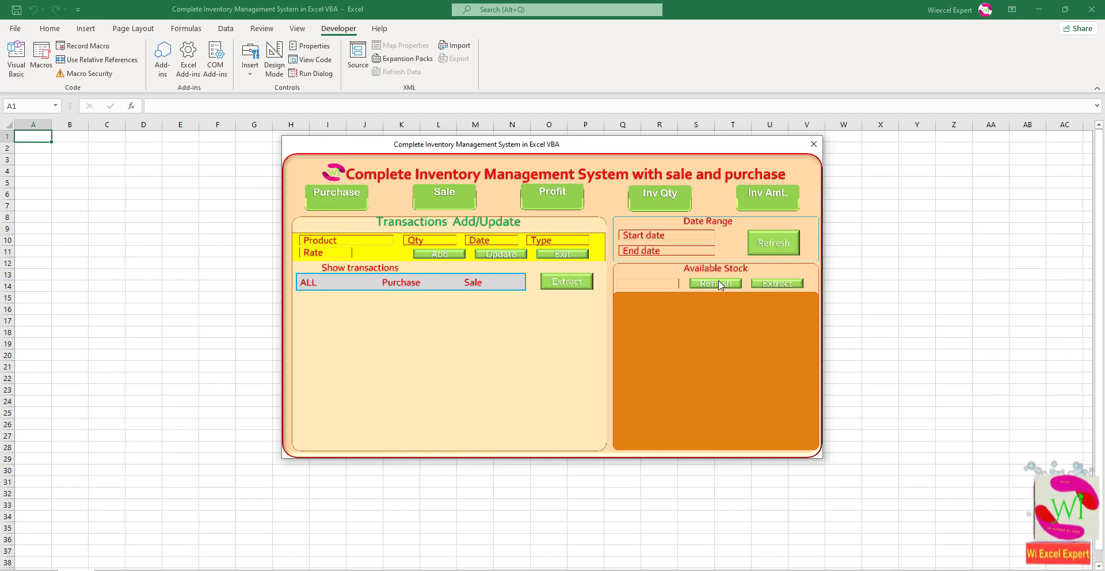
left_click(813, 144)
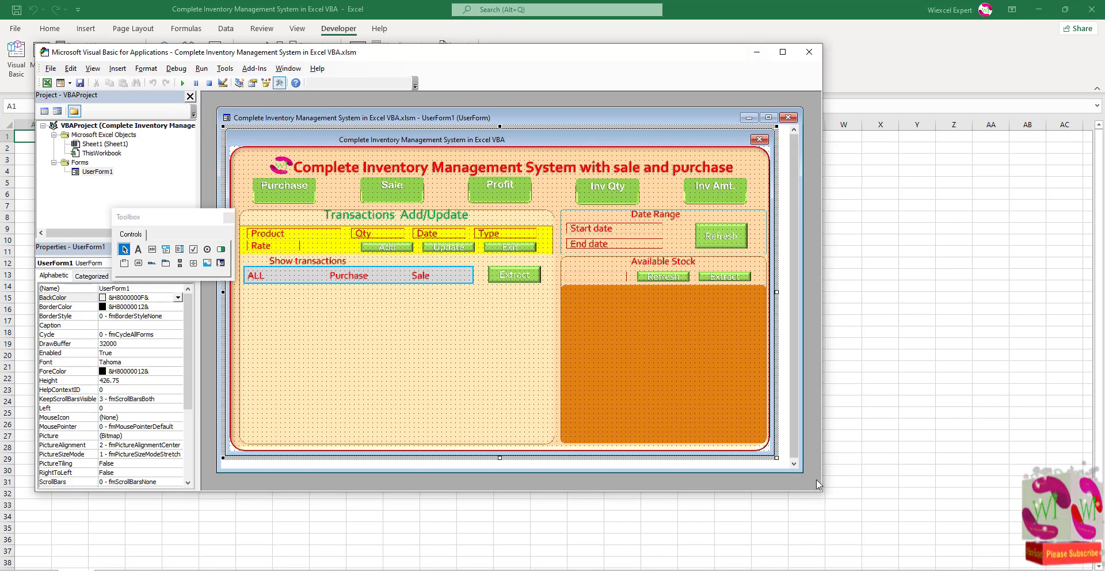
Enlarge the editor, designer window and form, then test-run the form and close it
left_click_drag(821, 492, 1000, 570)
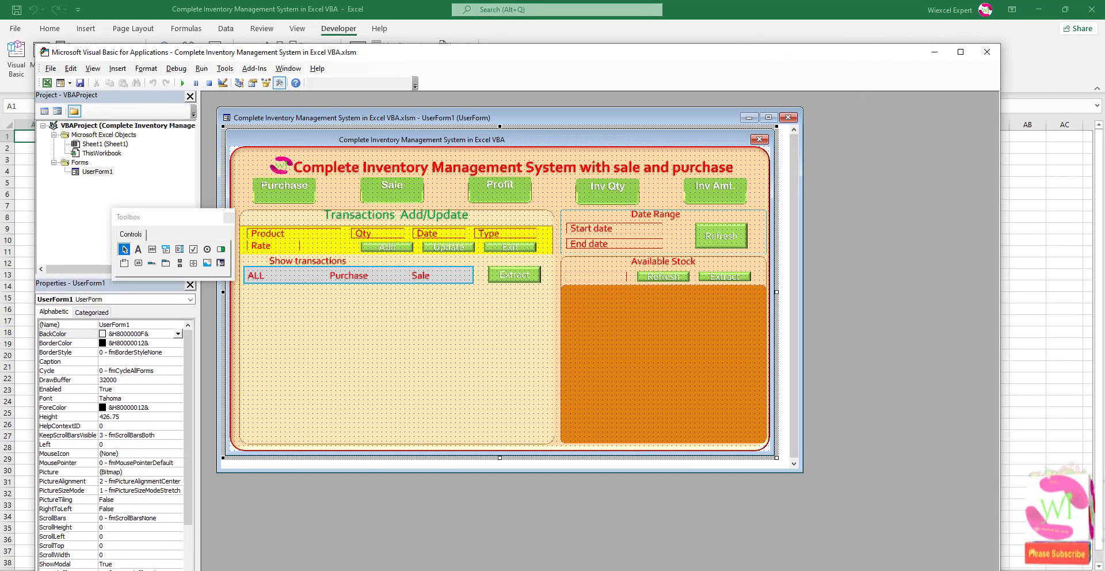
left_click_drag(801, 470, 964, 562)
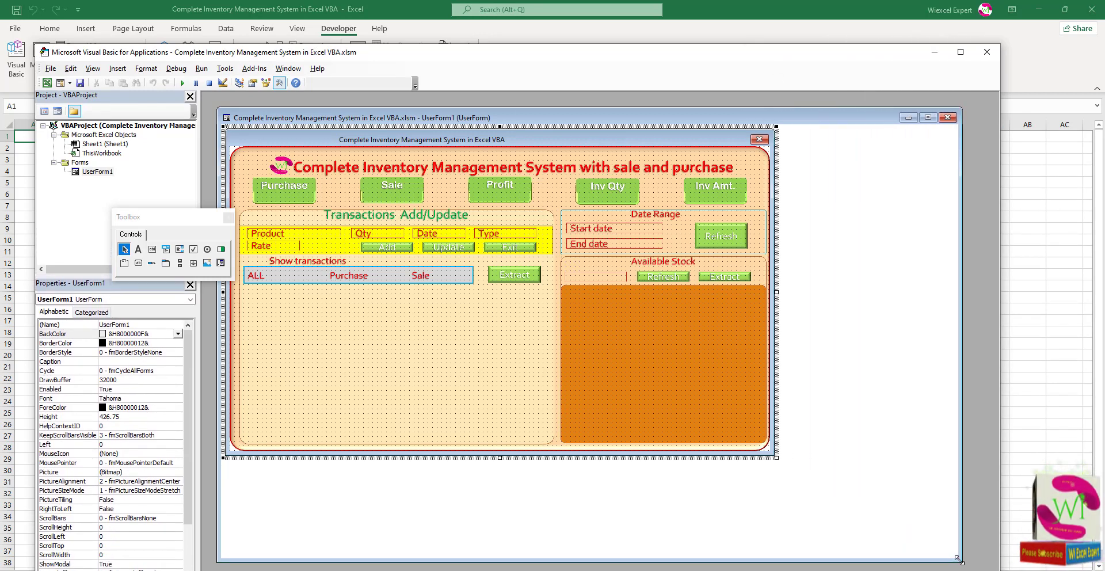
left_click_drag(777, 459, 948, 544)
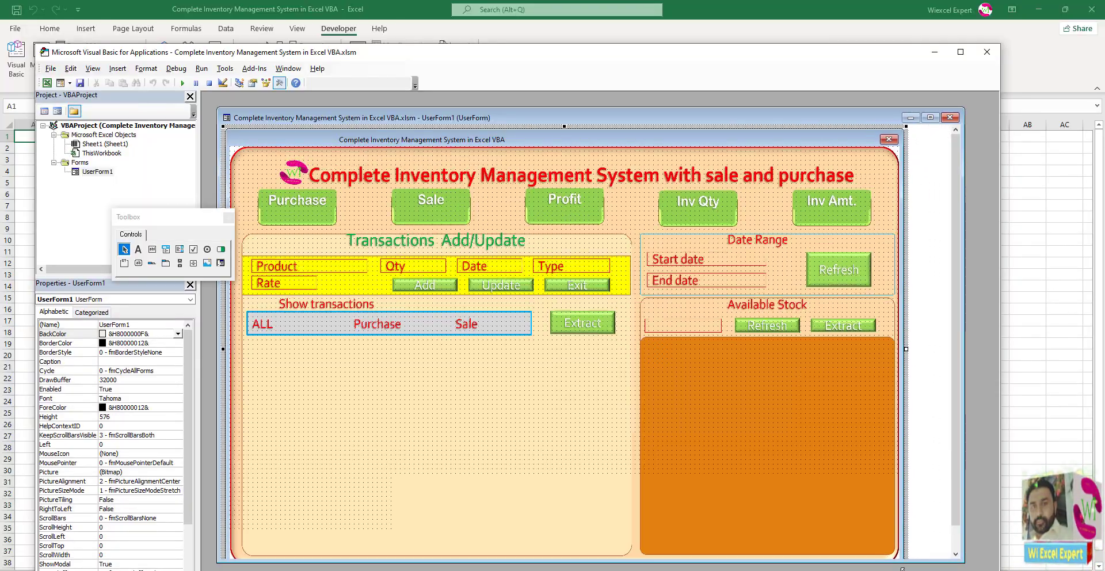
mouse_move(949, 544)
left_mouse_down()
mouse_move(905, 565)
mouse_move(905, 555)
left_mouse_up()
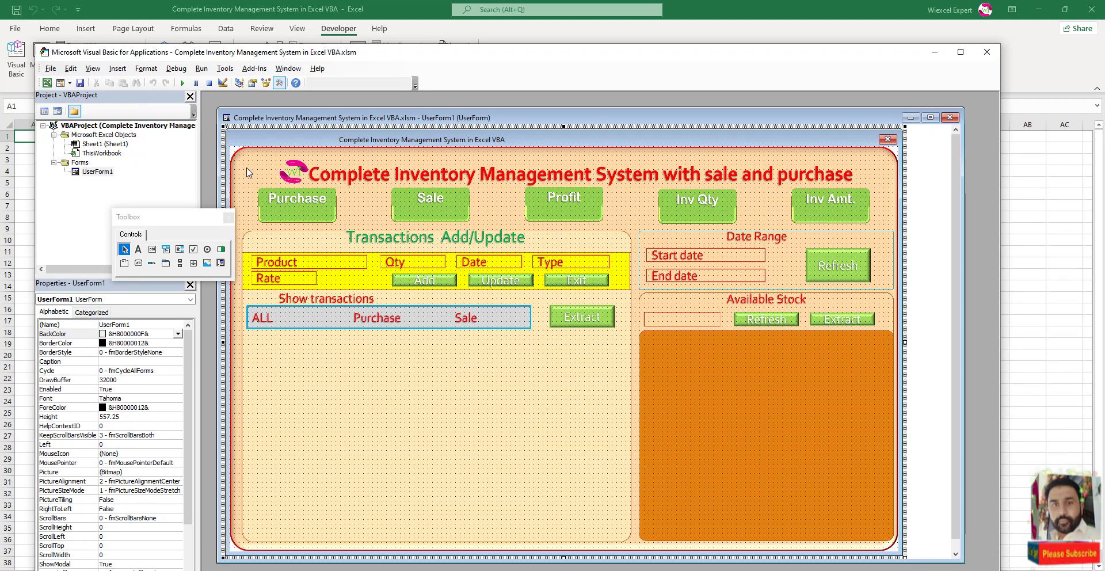
left_click(182, 82)
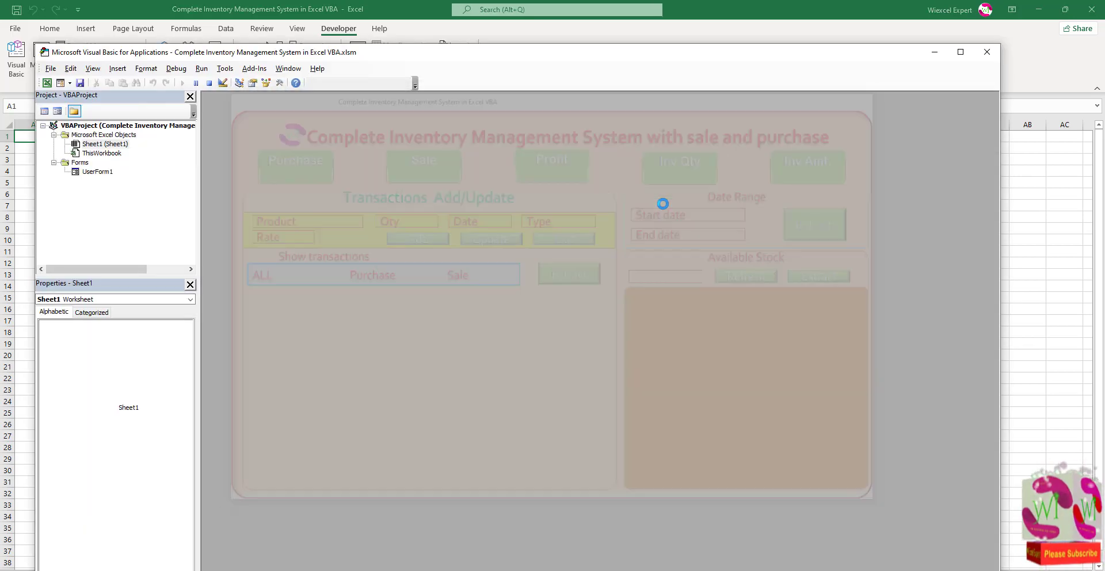
left_click(878, 93)
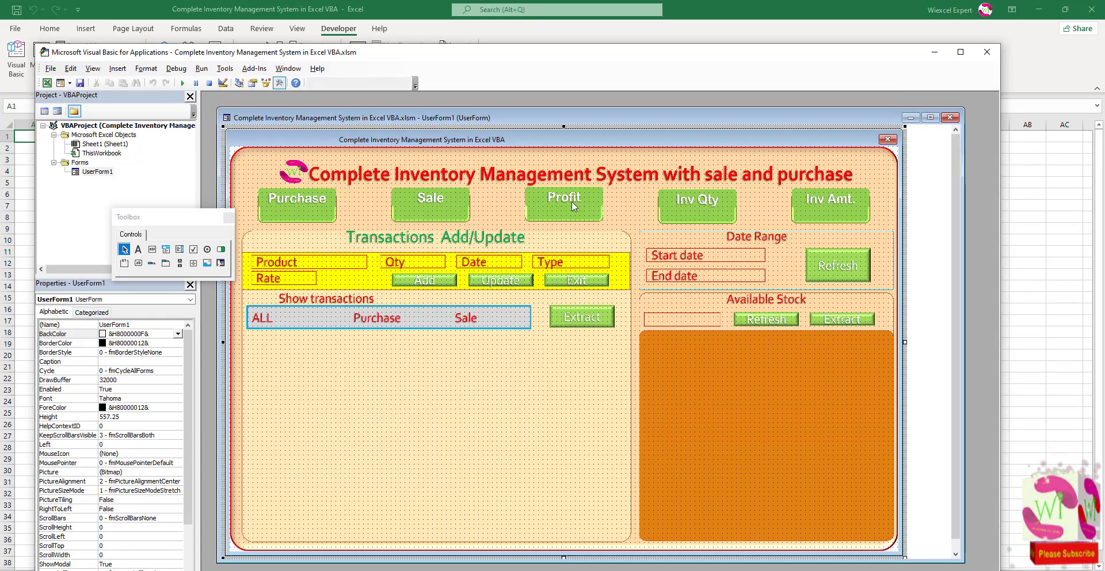
Resize the form to Height 607.5 and preview it again before closing
left_click_drag(513, 123, 492, 96)
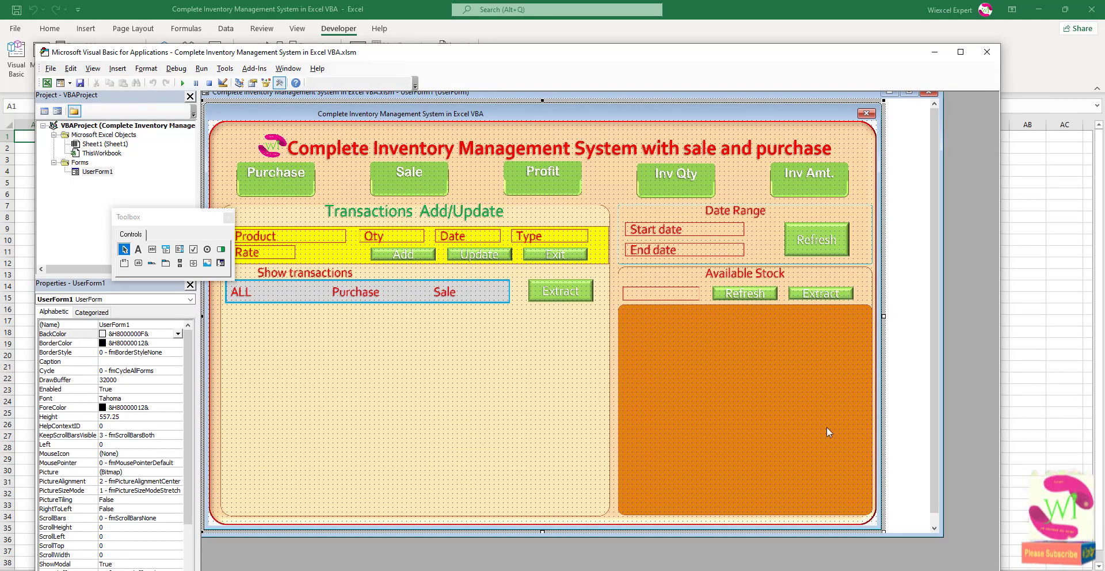
left_click_drag(936, 535, 984, 570)
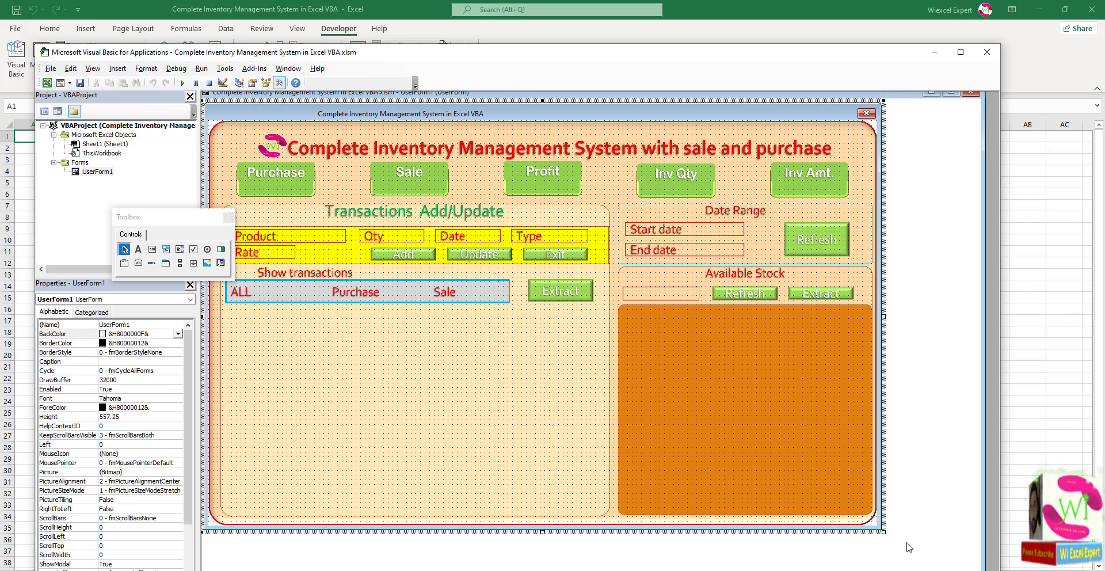
left_click_drag(883, 533, 953, 568)
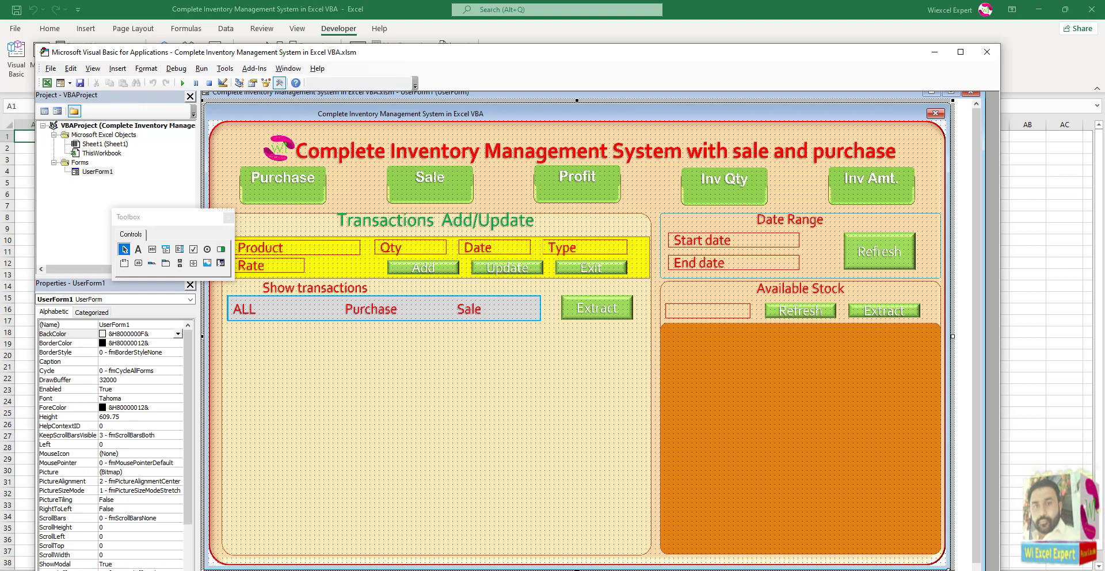
left_click_drag(577, 569, 577, 567)
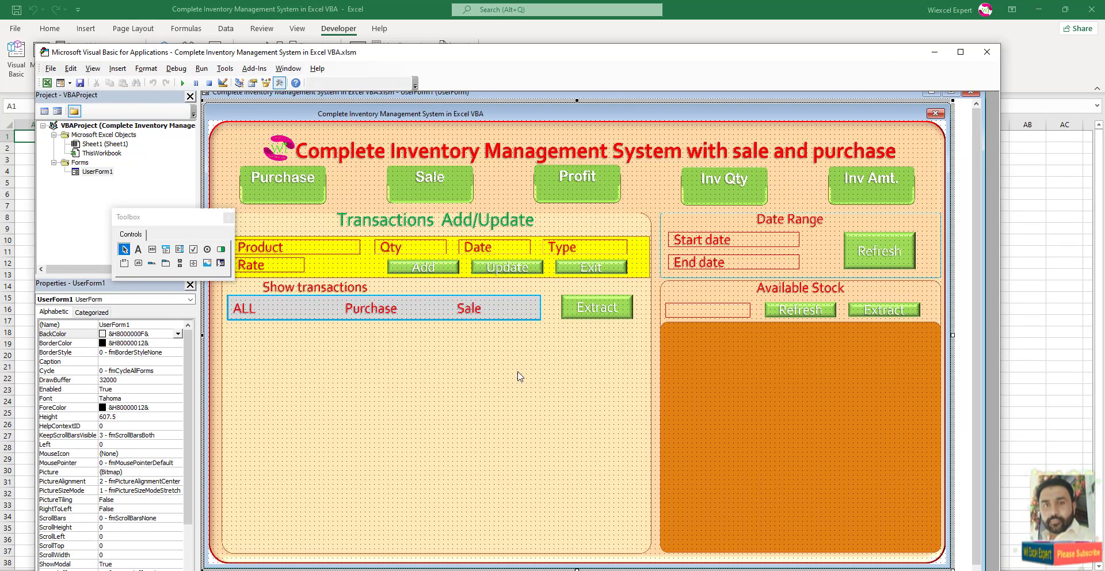
left_click(183, 83)
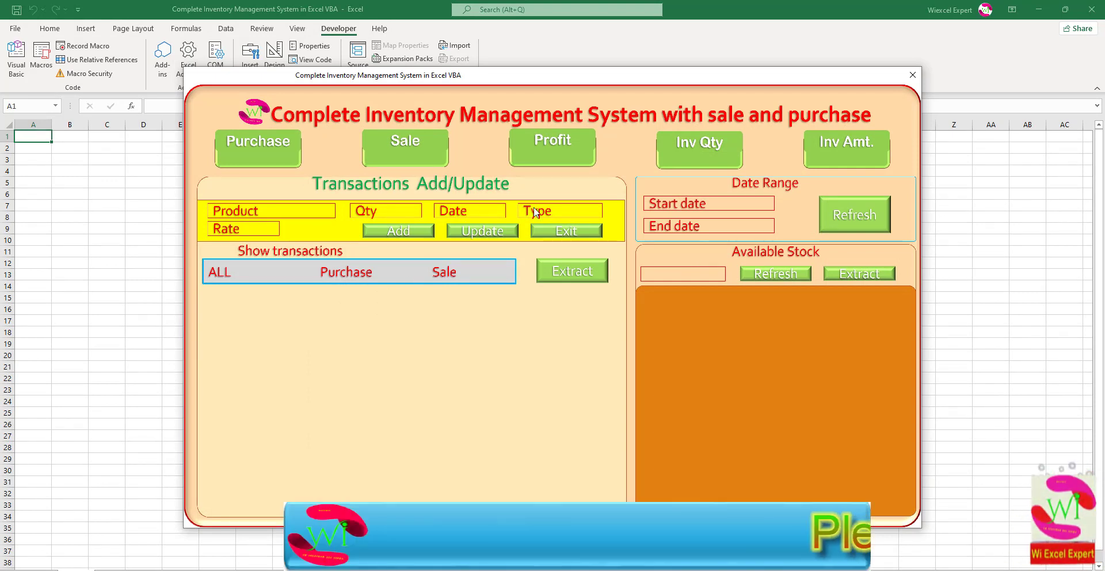
left_click(912, 74)
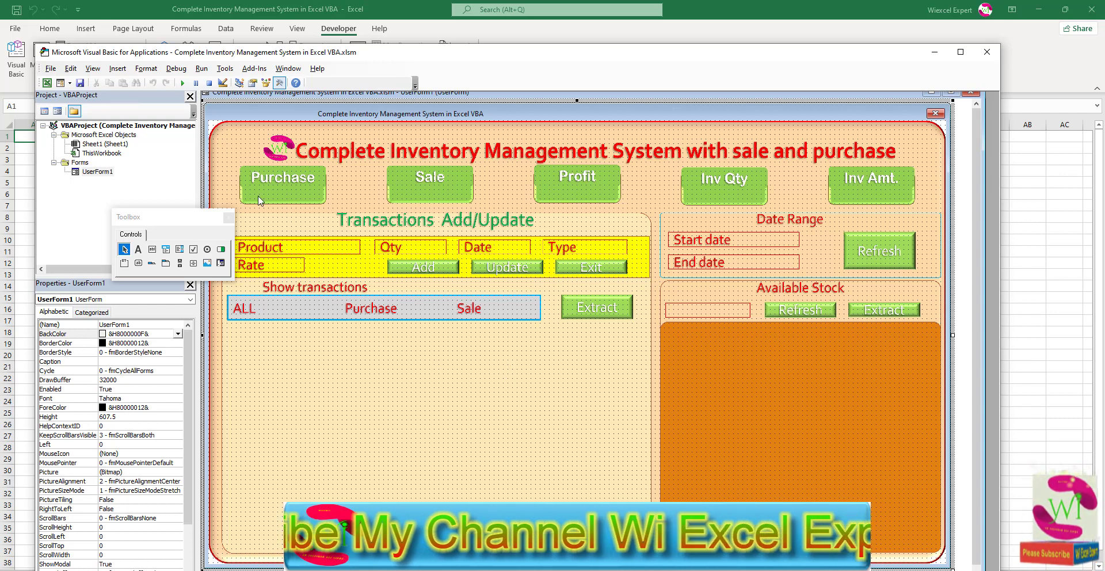
Draw a text box below the Purchase button, then undo it as misplaced
left_click_drag(200, 220, 154, 196)
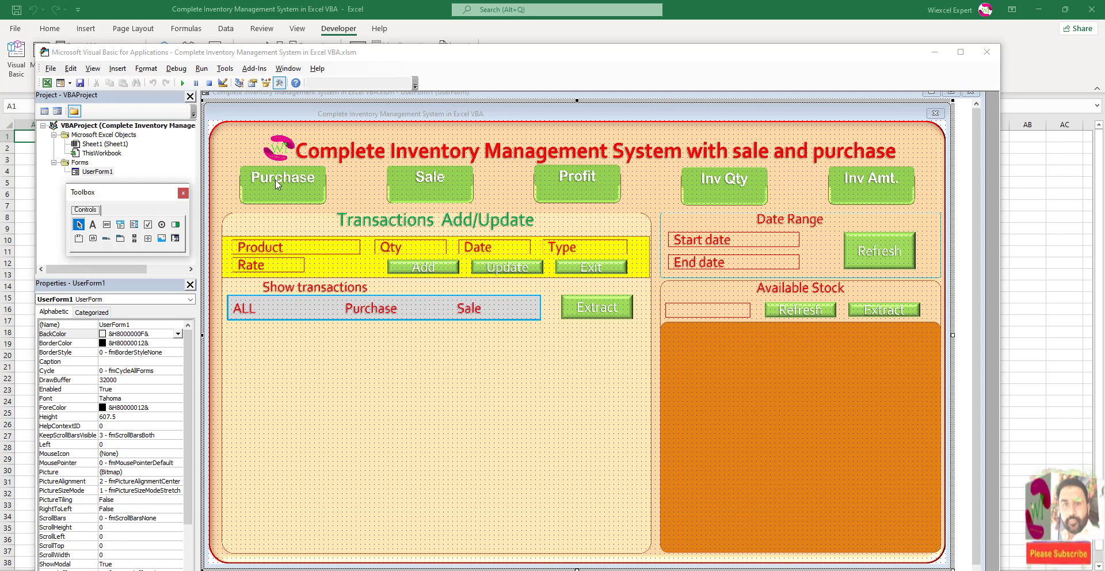
left_click(106, 226)
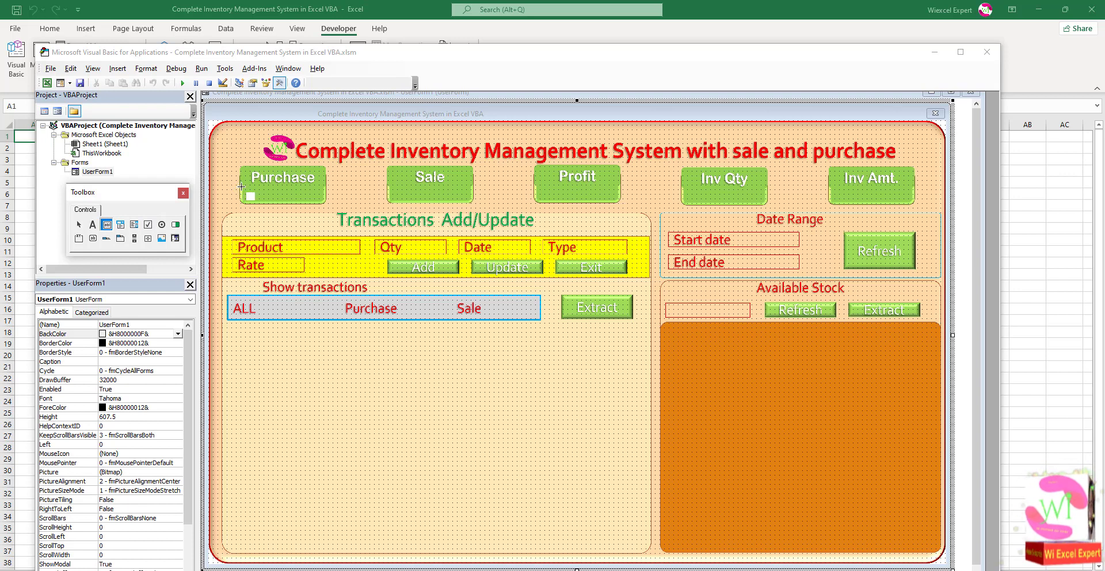
left_click_drag(241, 186, 315, 200)
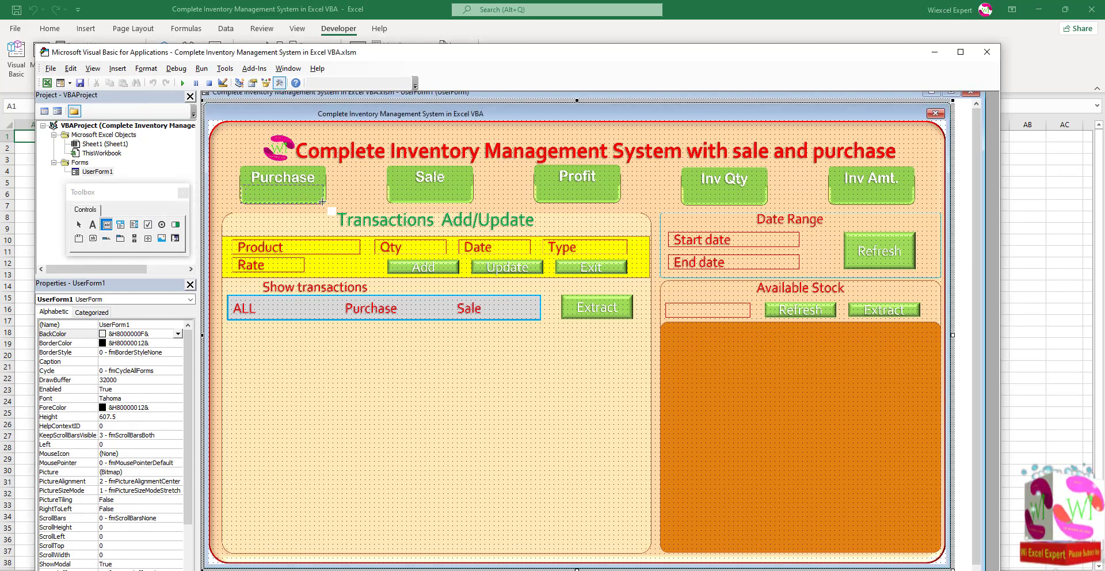
left_click_drag(315, 200, 324, 204)
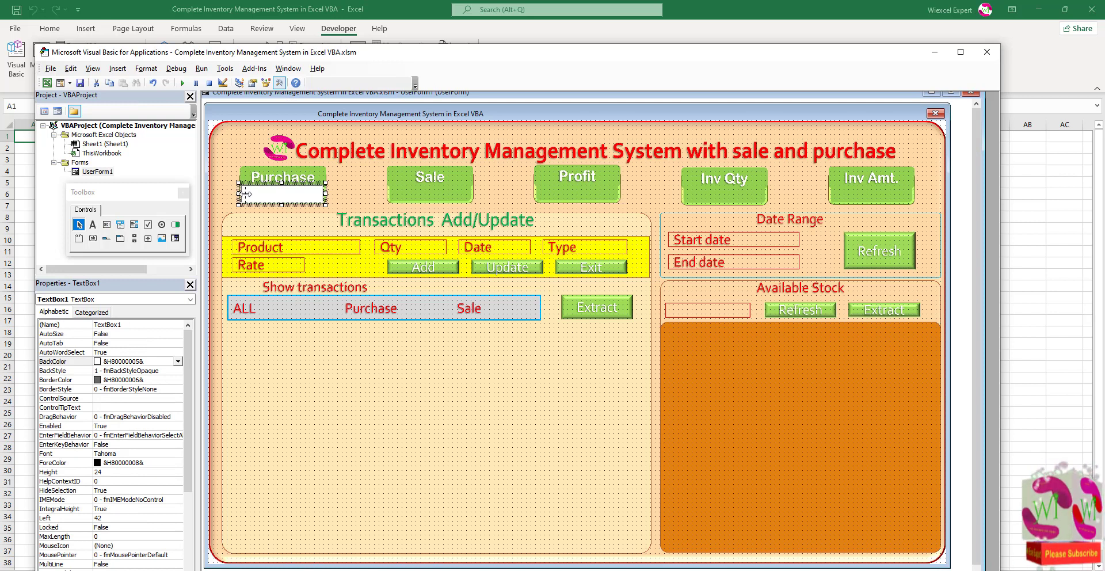
left_click_drag(240, 194, 244, 194)
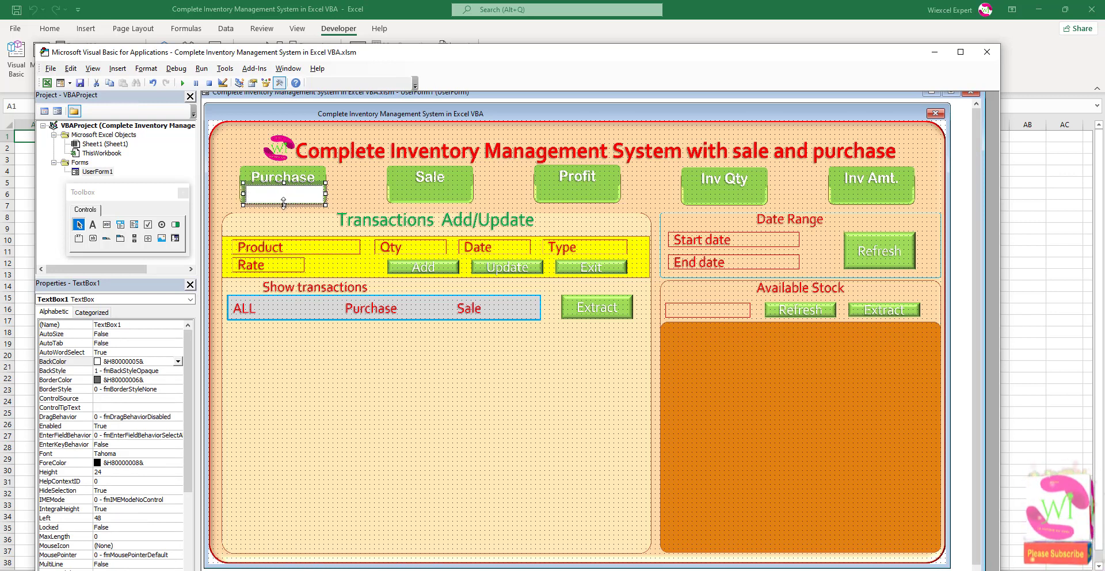
left_click_drag(284, 197, 284, 199)
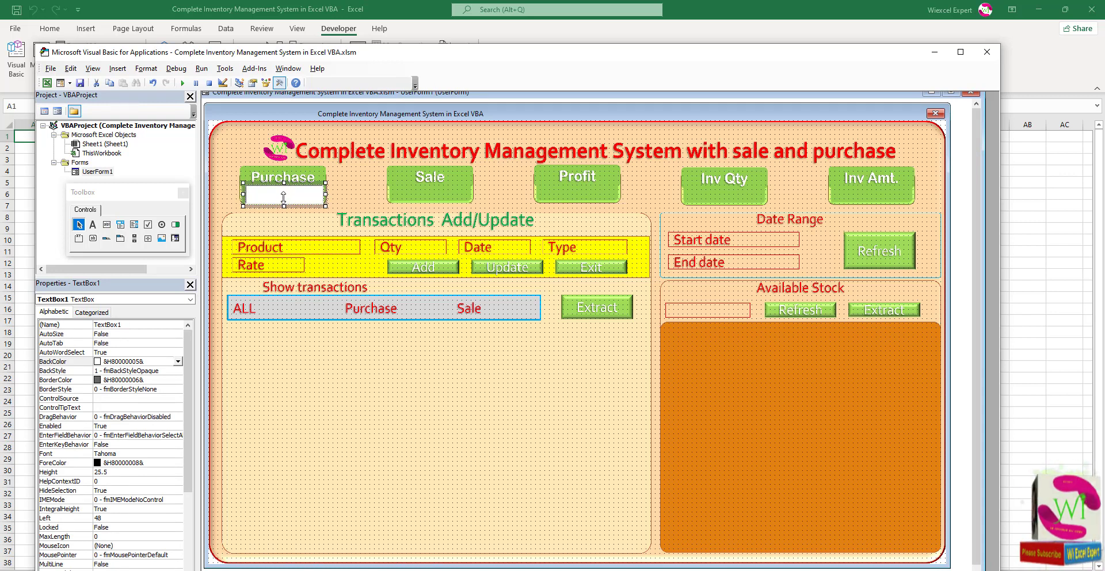
key("ctrl+z")
key("ctrl+z")
key("ctrl+z")
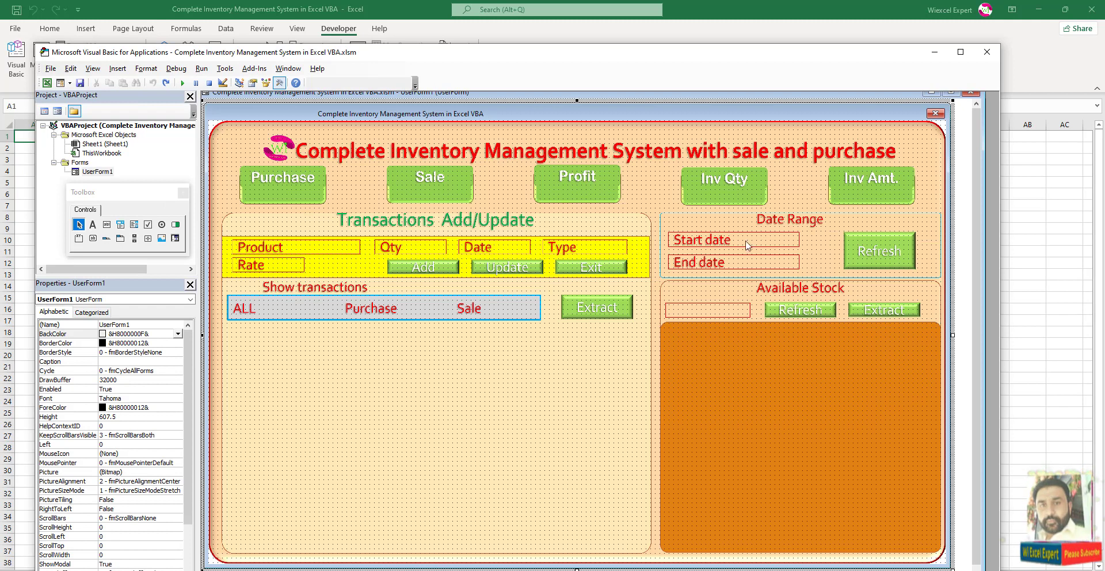
Draw a text box beside Start date with fmBackStyleTransparent and fmBorderStyleNone
left_click(106, 225)
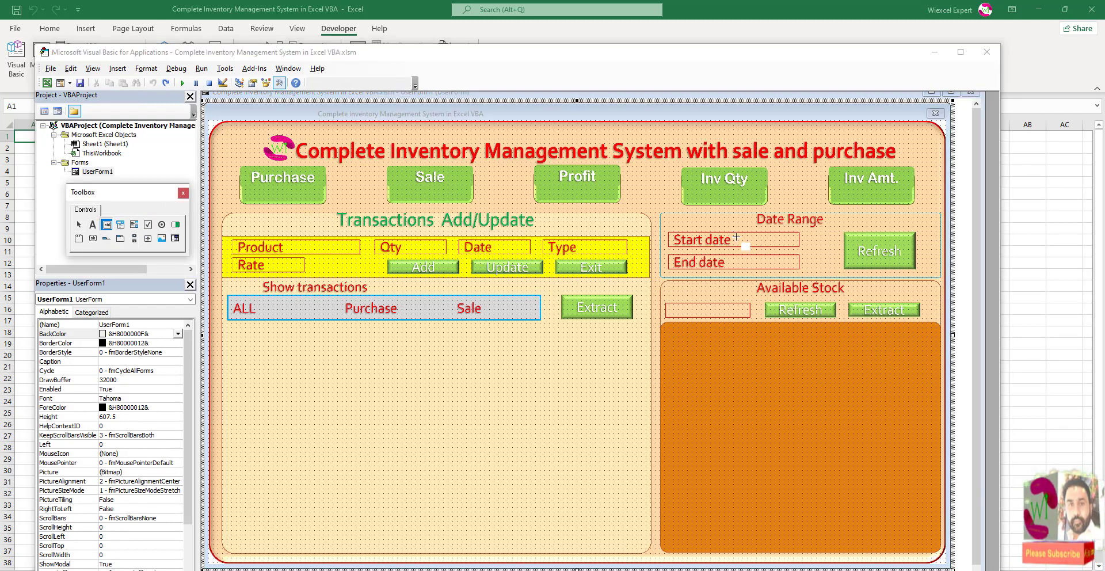
left_click_drag(733, 233, 779, 245)
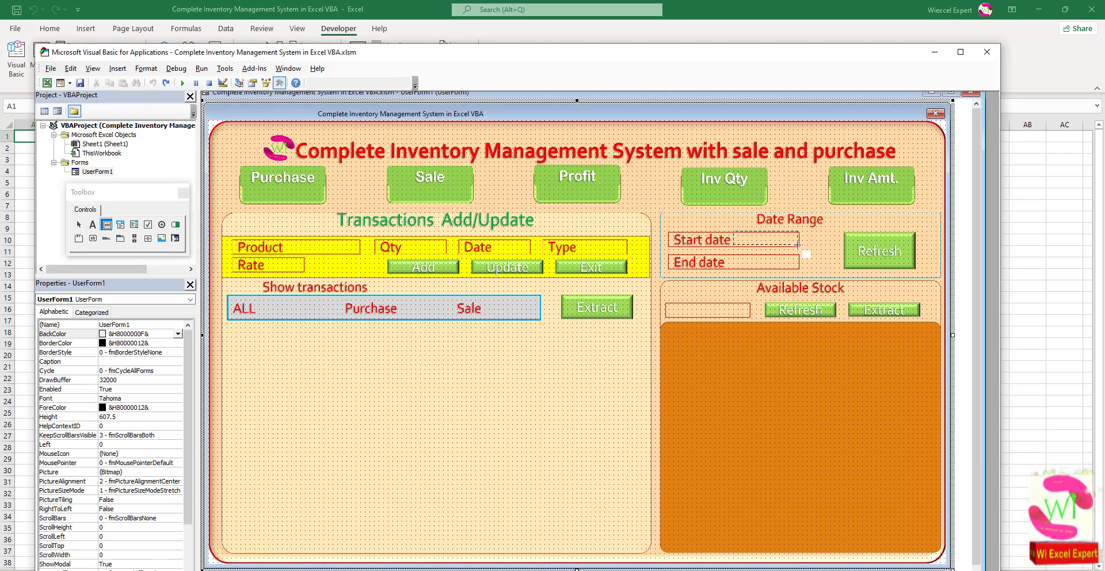
left_click_drag(779, 244, 800, 246)
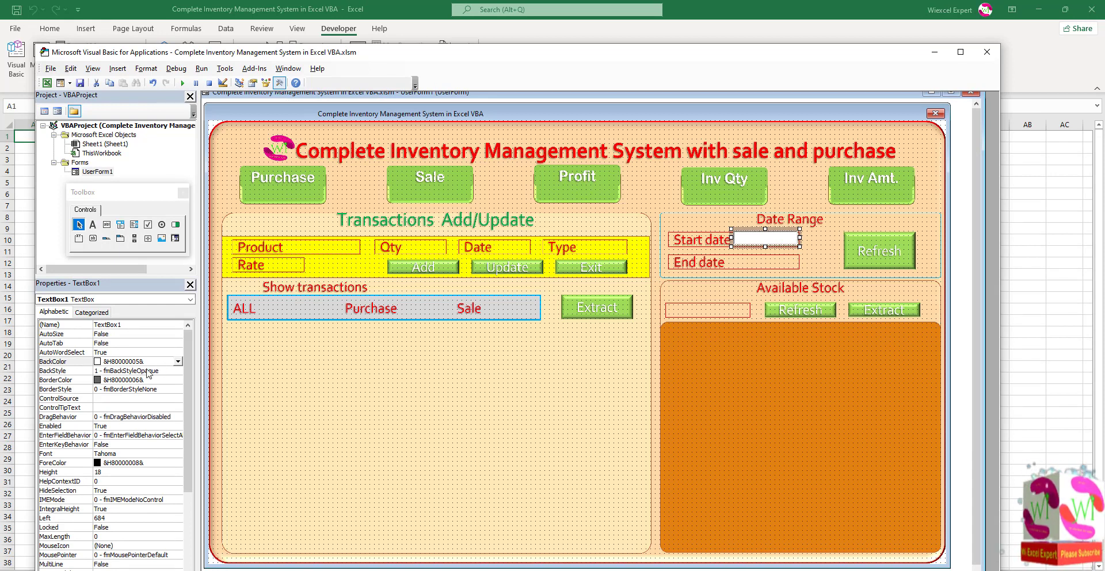
double_click(71, 370)
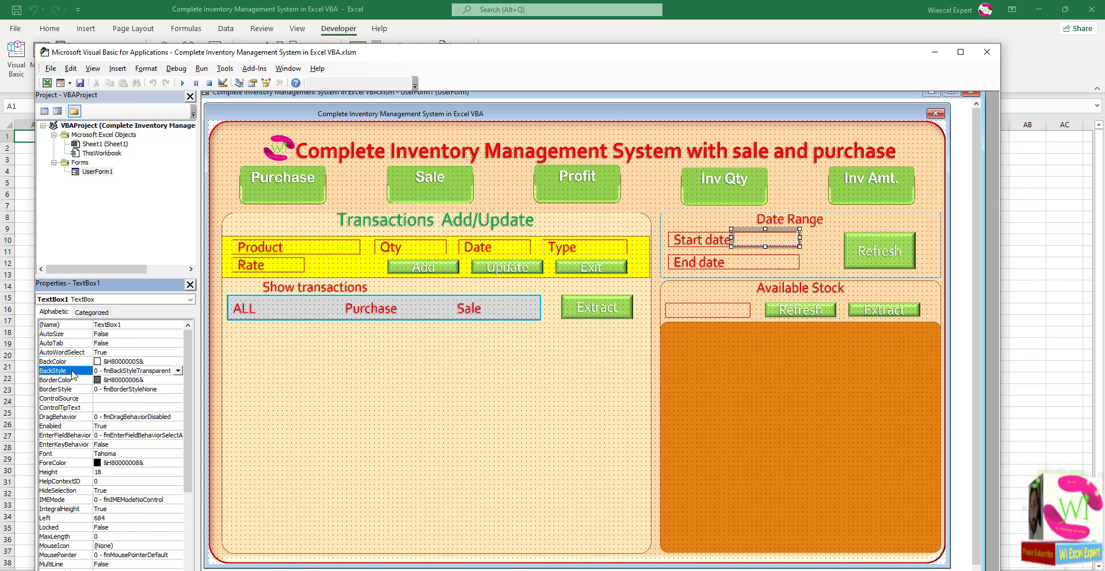
double_click(73, 372)
double_click(73, 372)
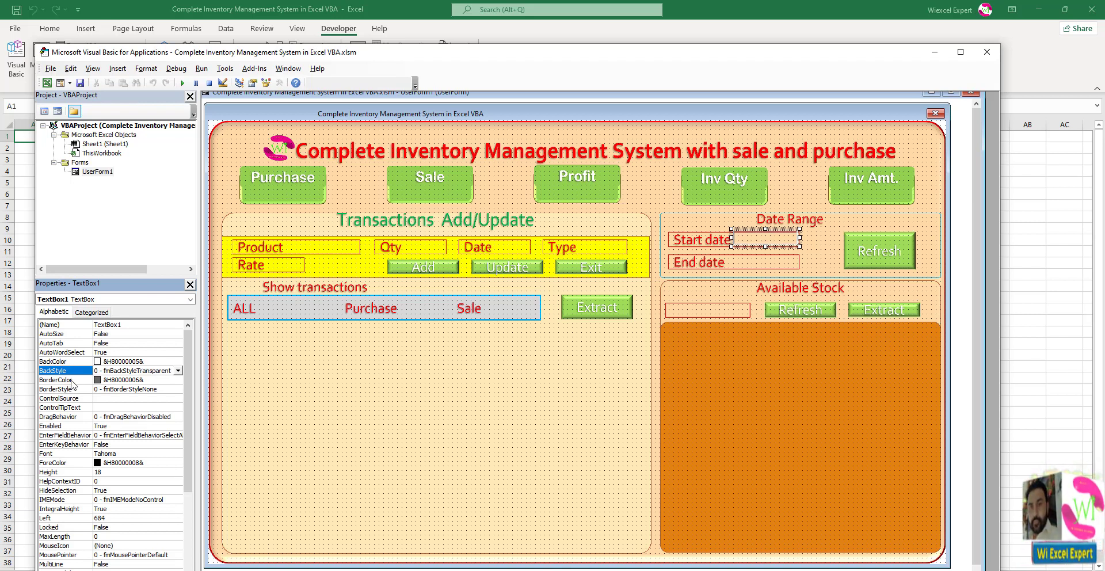
double_click(71, 390)
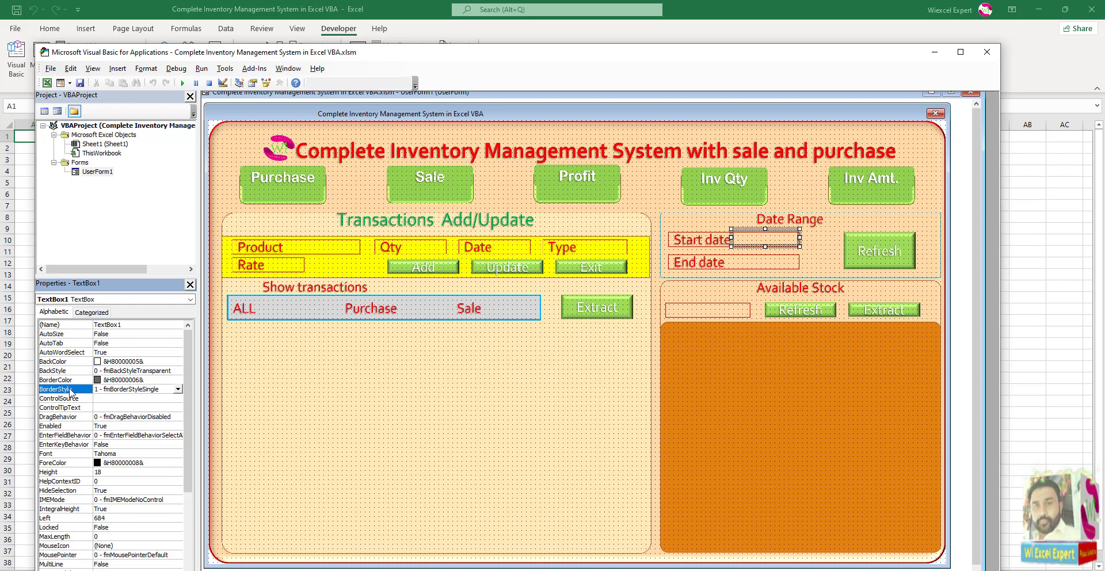
double_click(71, 390)
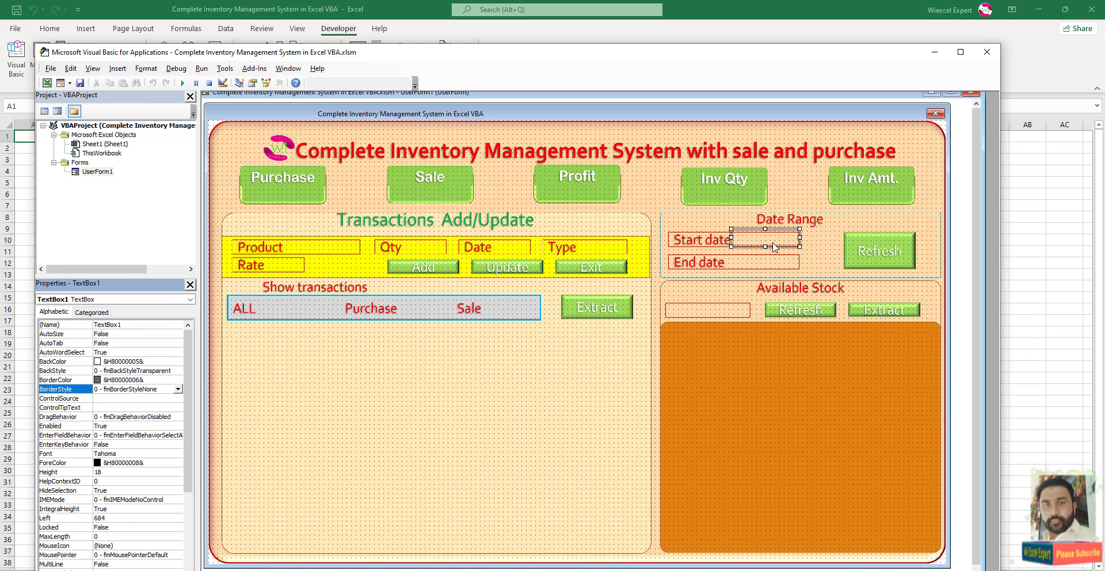
Switch the Properties list to Categorized and move the editor window higher
scroll(138, 365, "down", 2)
scroll(138, 366, "down", 3)
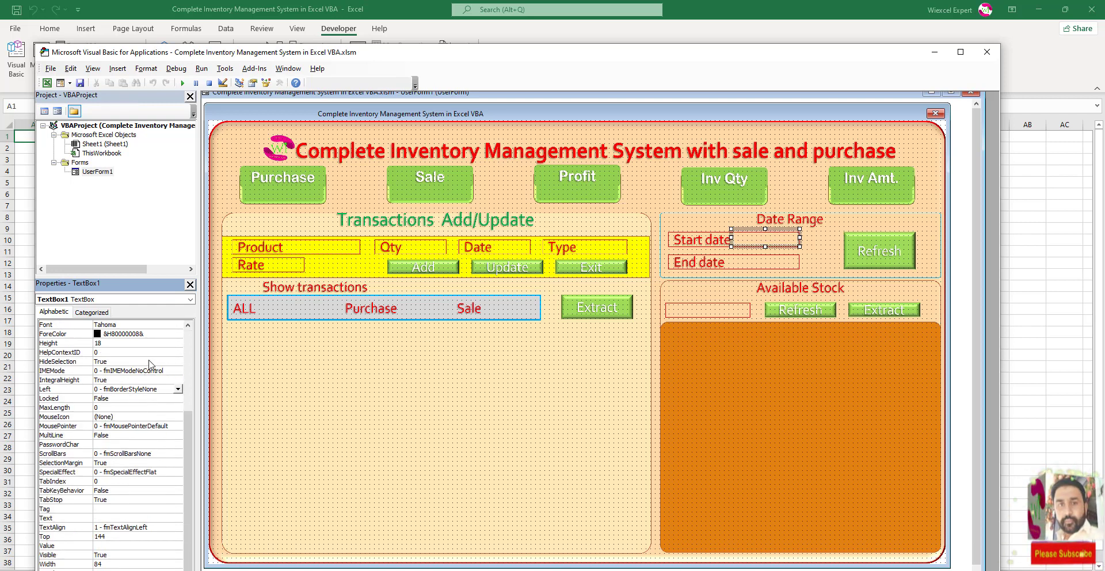
left_click(99, 313)
scroll(138, 460, "down", 3)
scroll(140, 472, "down", 3)
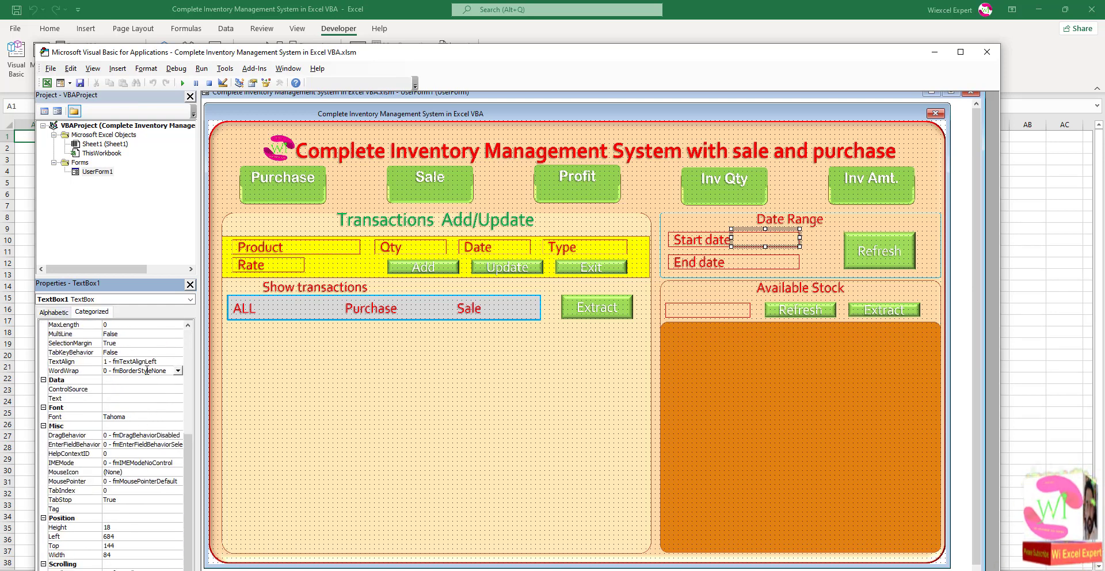
left_click_drag(419, 52, 409, 9)
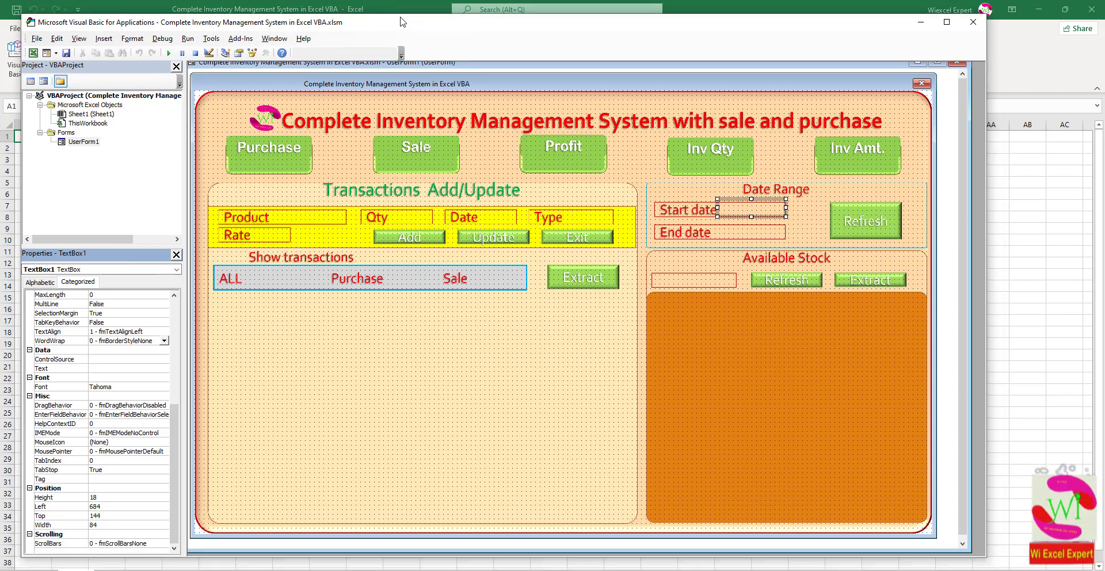
Position the Start date text box at Left 686 and Top 146
left_click(110, 494)
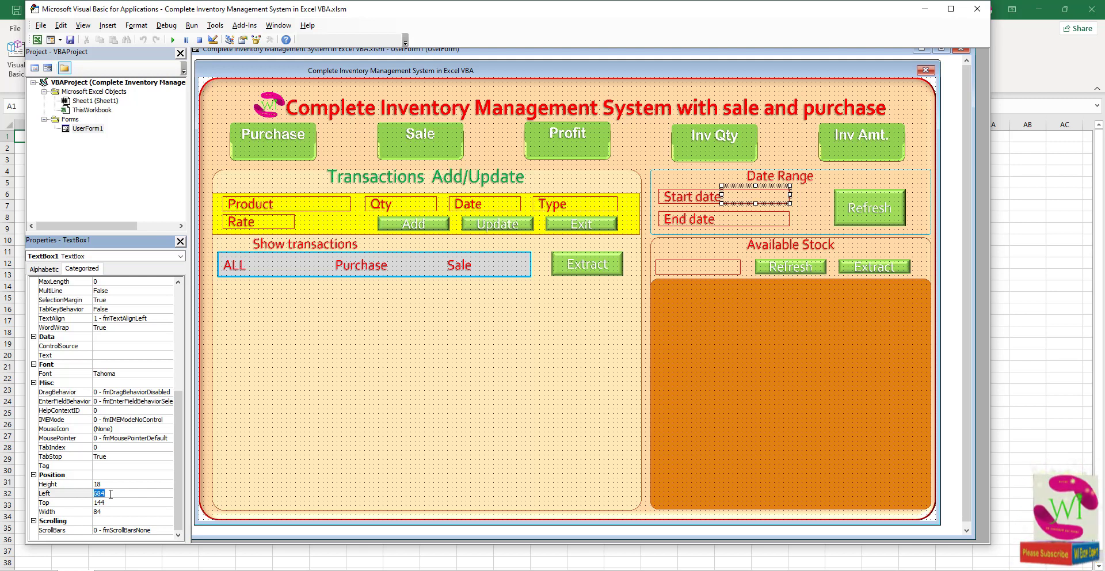
type("6")
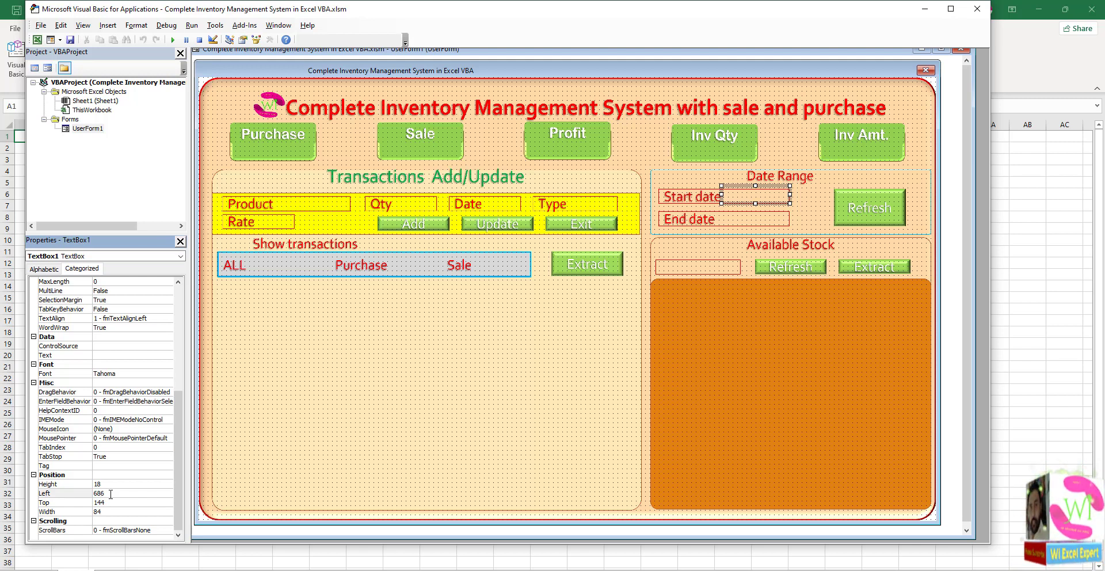
left_click(116, 474)
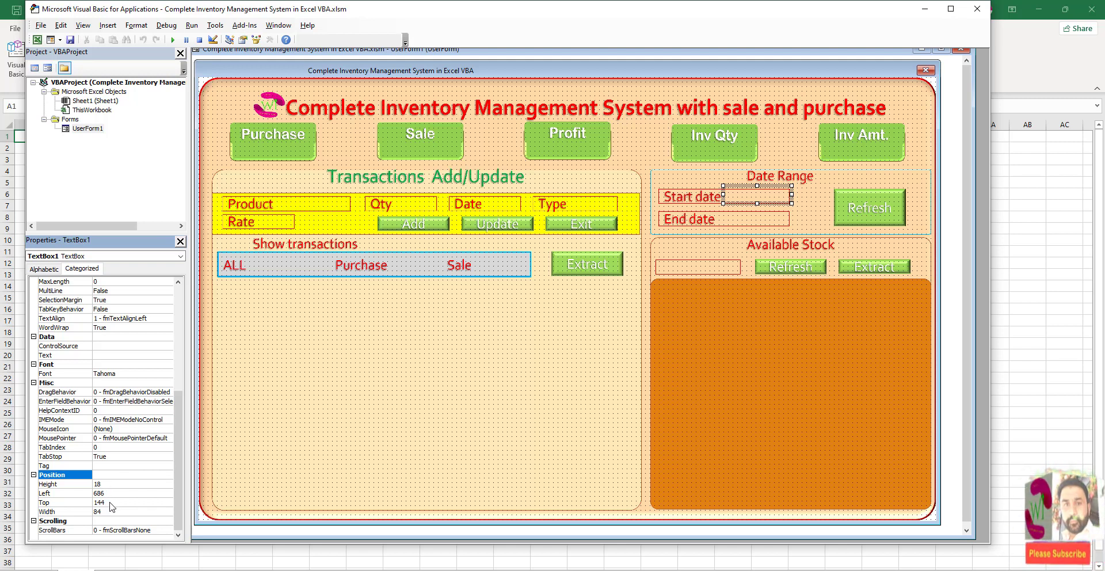
left_click(110, 502)
type("146")
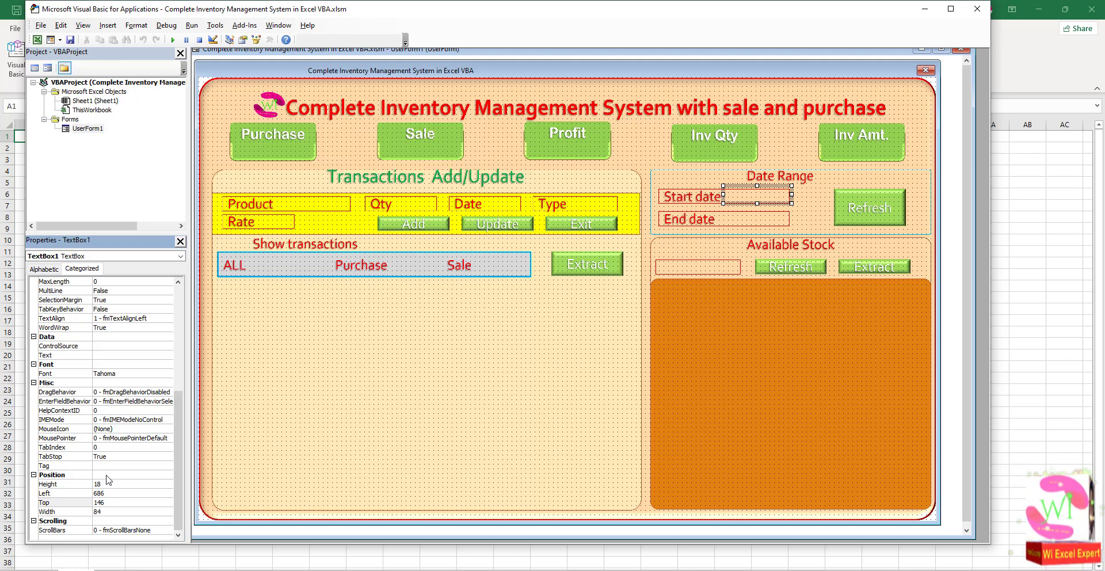
left_click(109, 475)
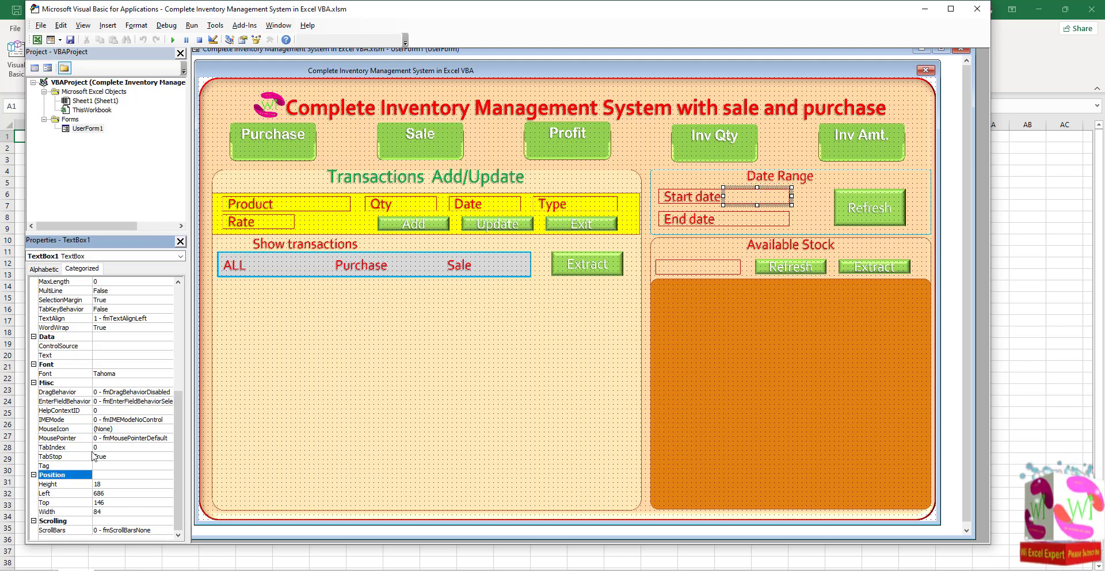
Set the text box font size to 14 in the Font dialog
left_click(45, 269)
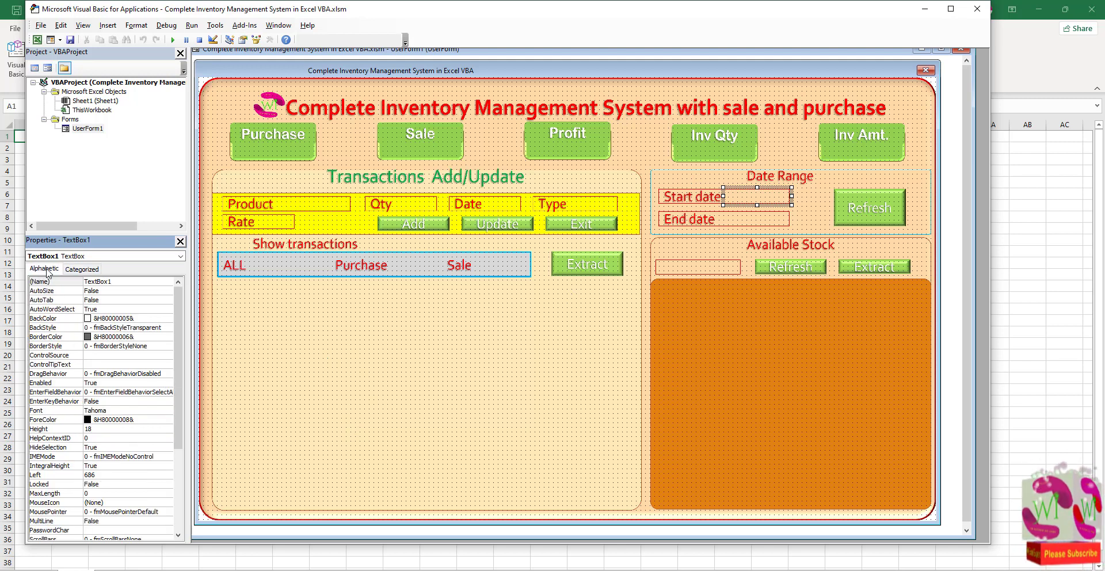
left_click(164, 412)
left_click(168, 411)
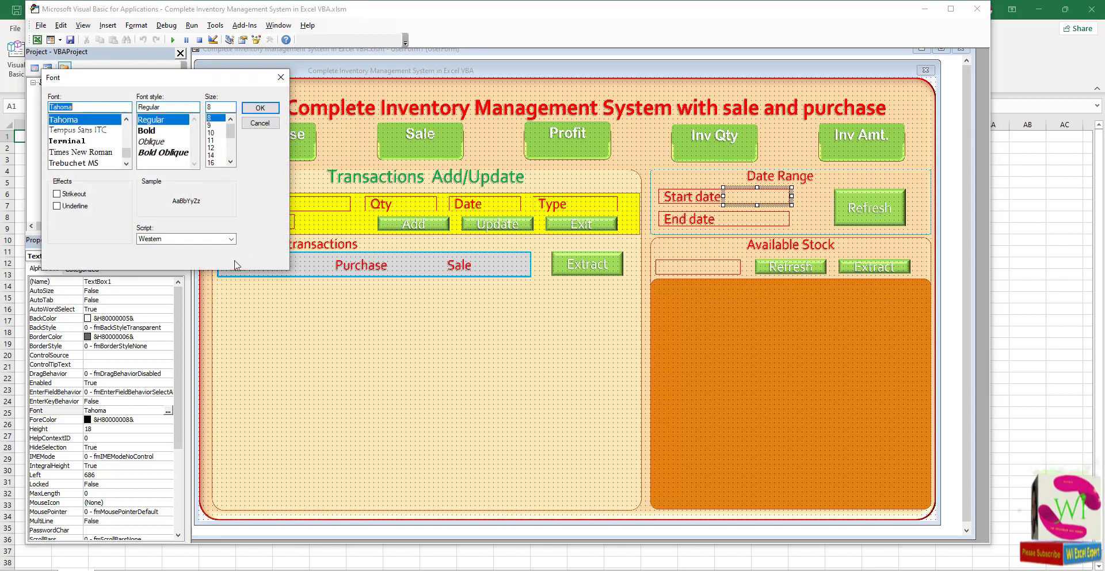
left_click(211, 155)
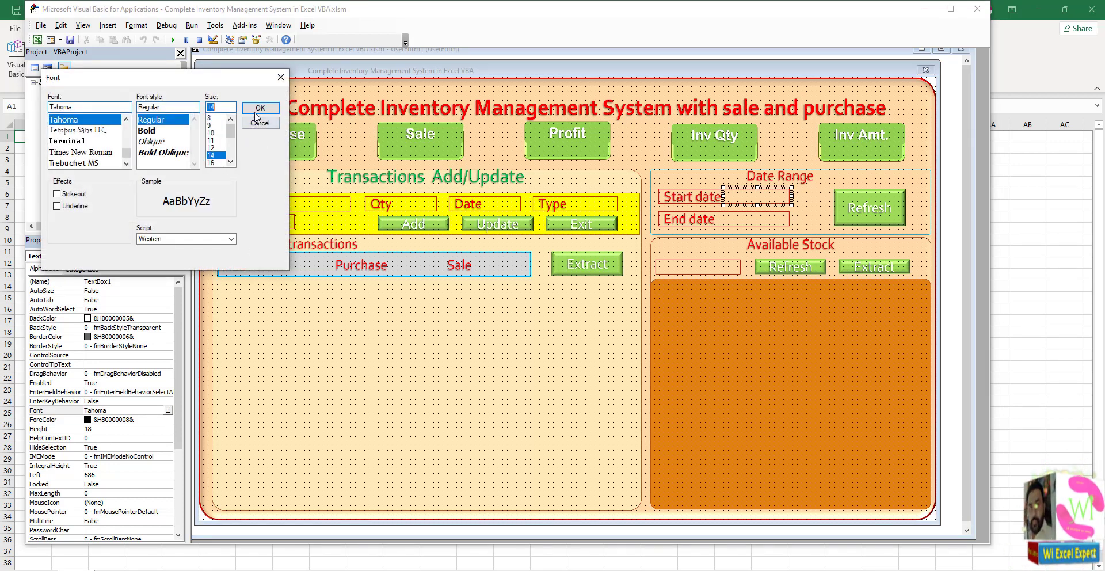
left_click(260, 108)
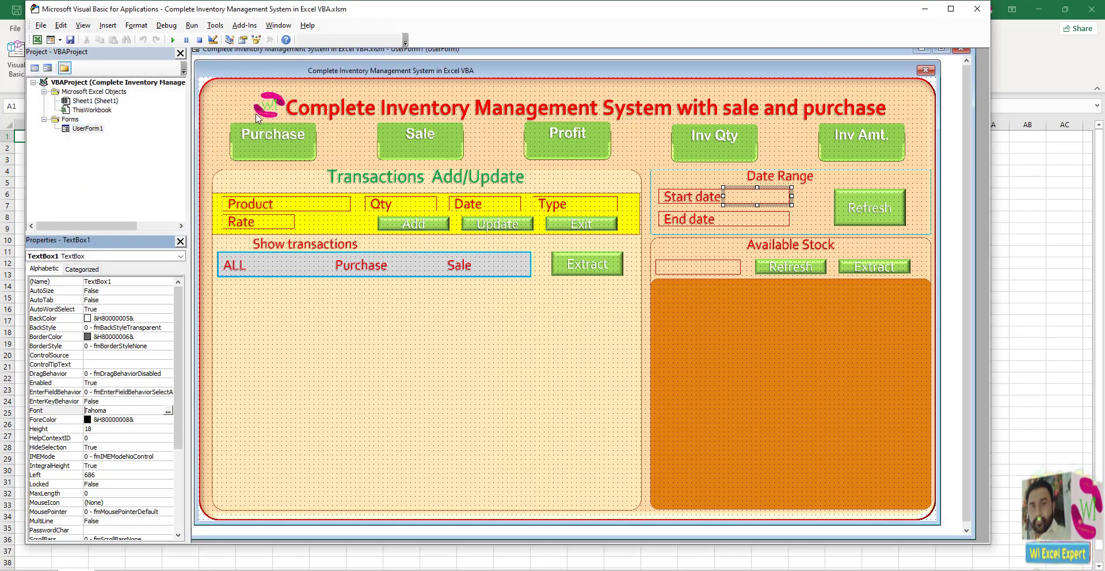
left_click(224, 109)
left_click(172, 39)
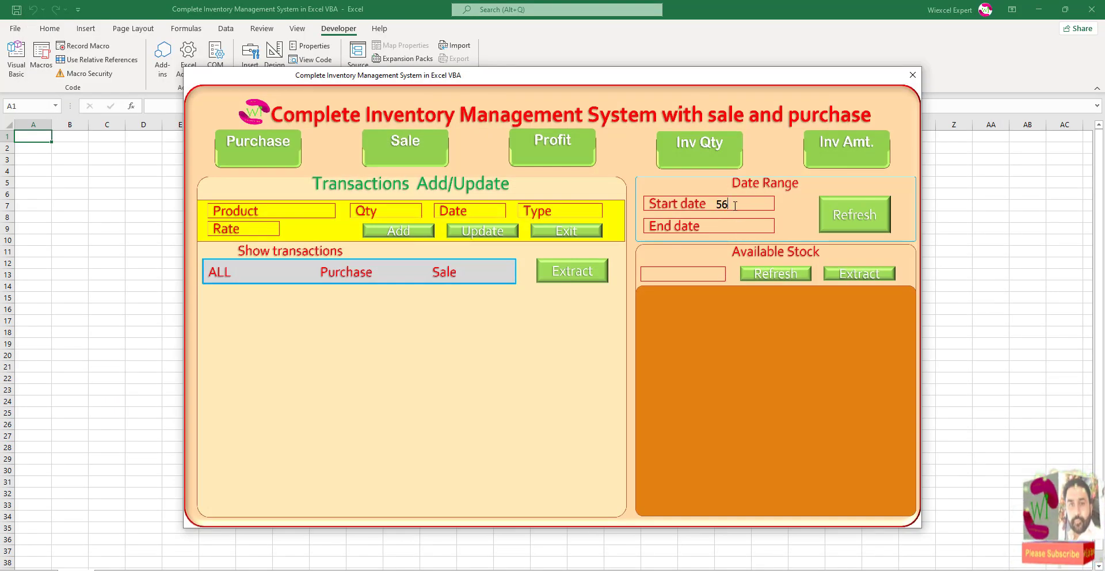
type("5666")
key("BackSpace")
key("BackSpace")
key("BackSpace")
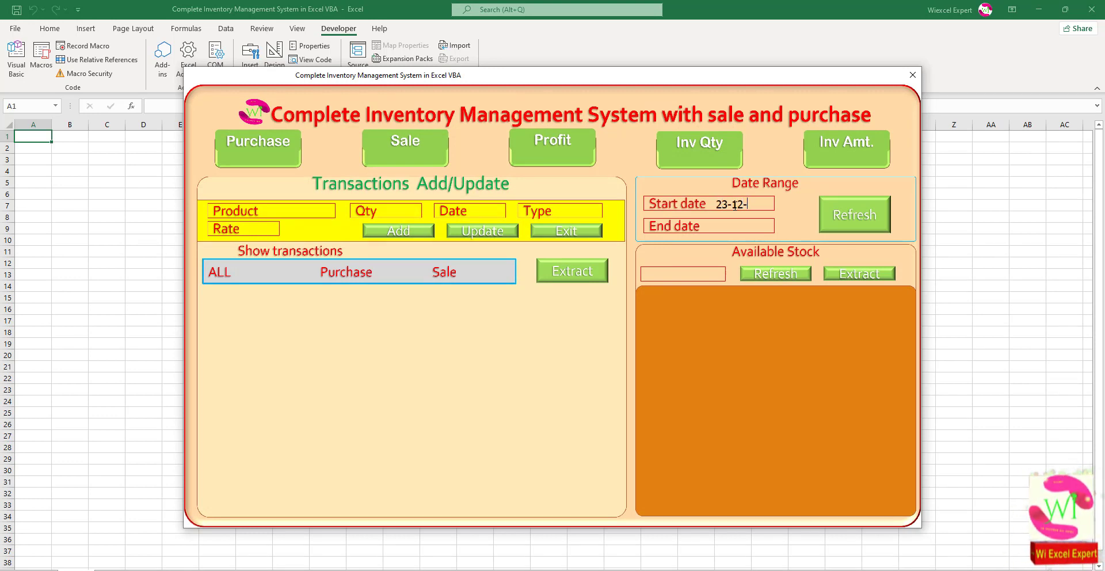
type("22")
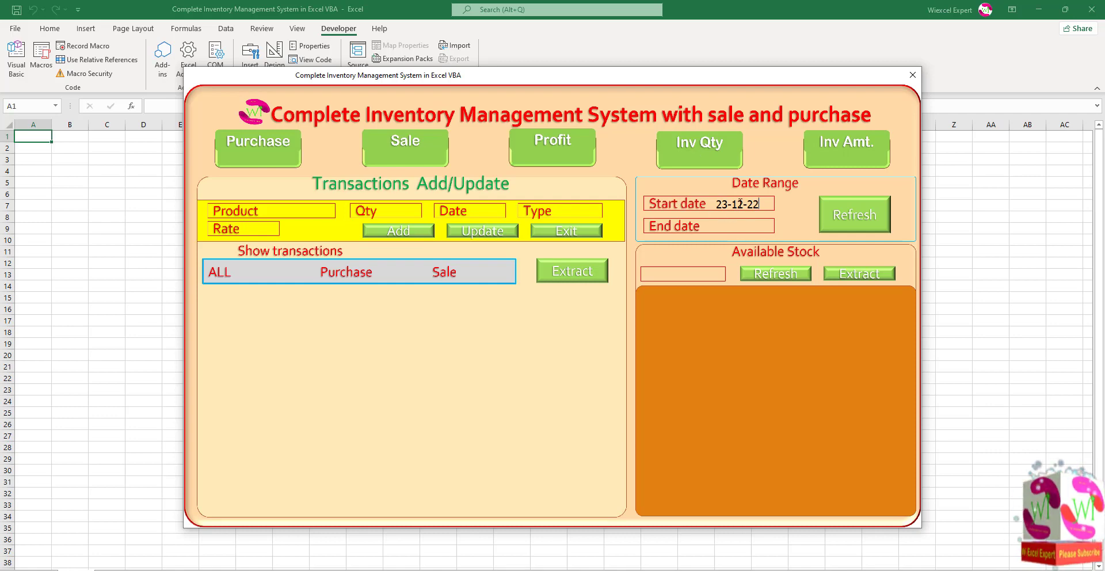
left_click(913, 79)
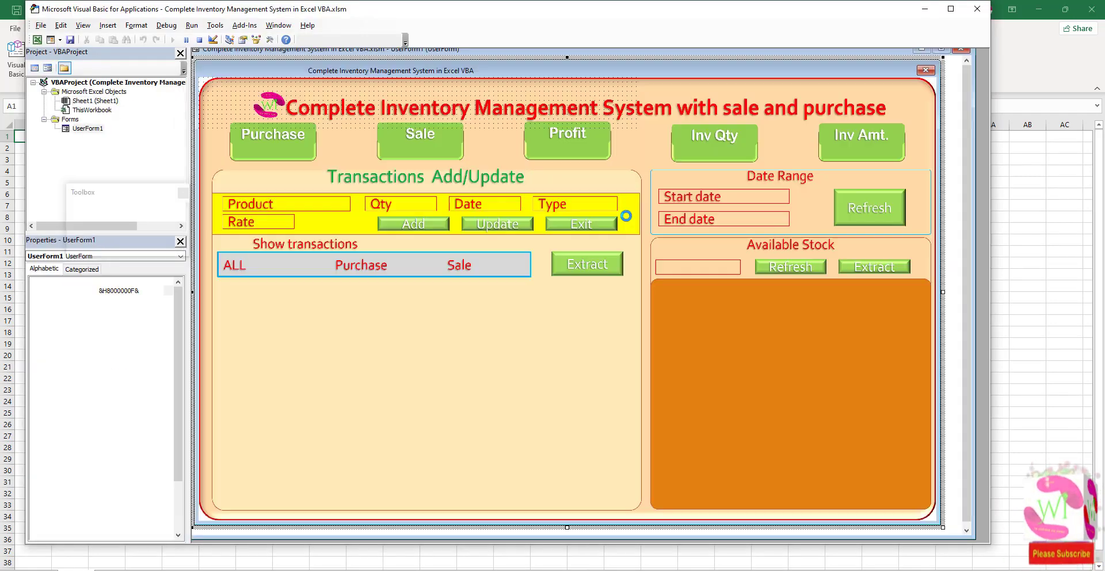
Duplicate the Start date box beside End date and set its Top to 176
left_click(757, 201)
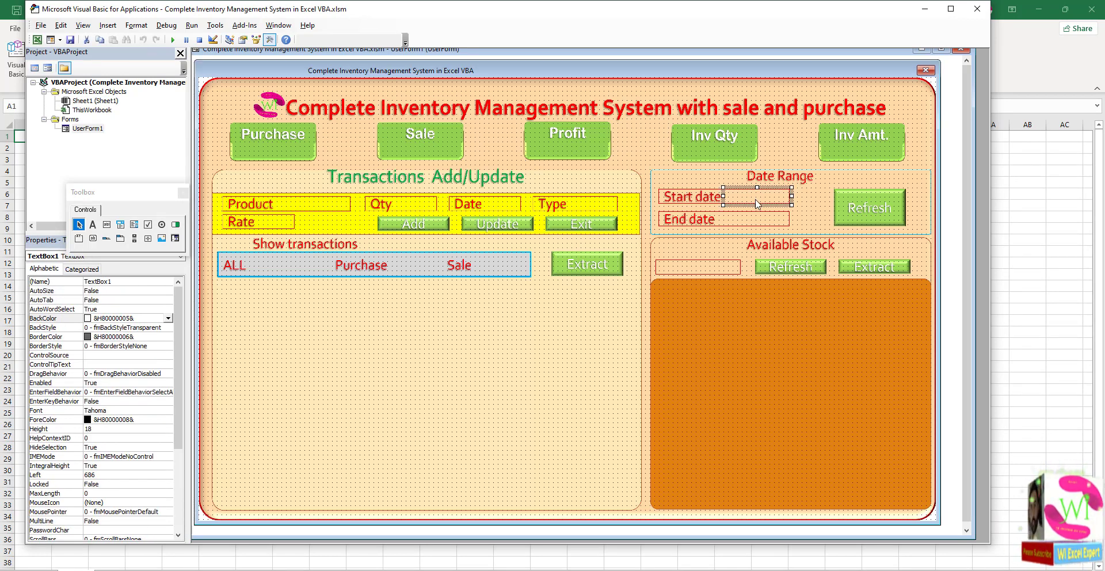
left_click_drag(767, 206, 764, 227)
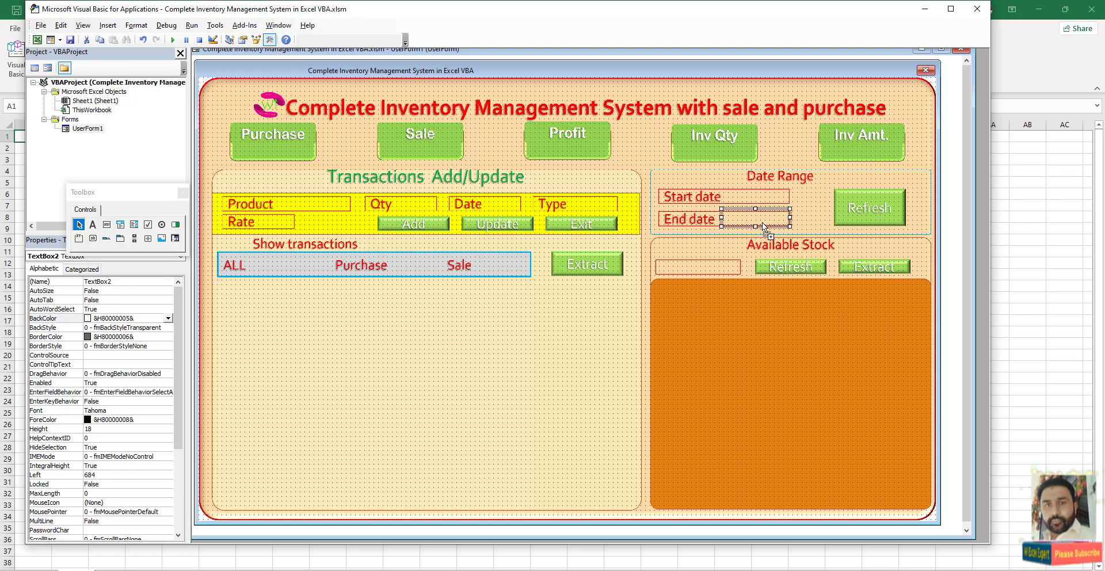
left_click(81, 269)
scroll(114, 439, "down", 5)
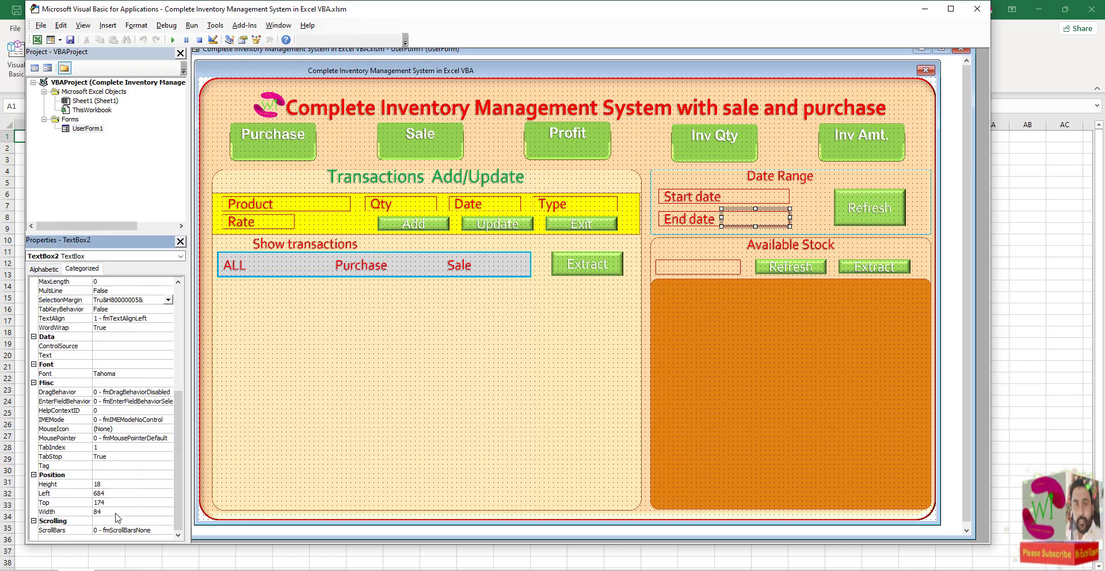
double_click(108, 503)
type("176")
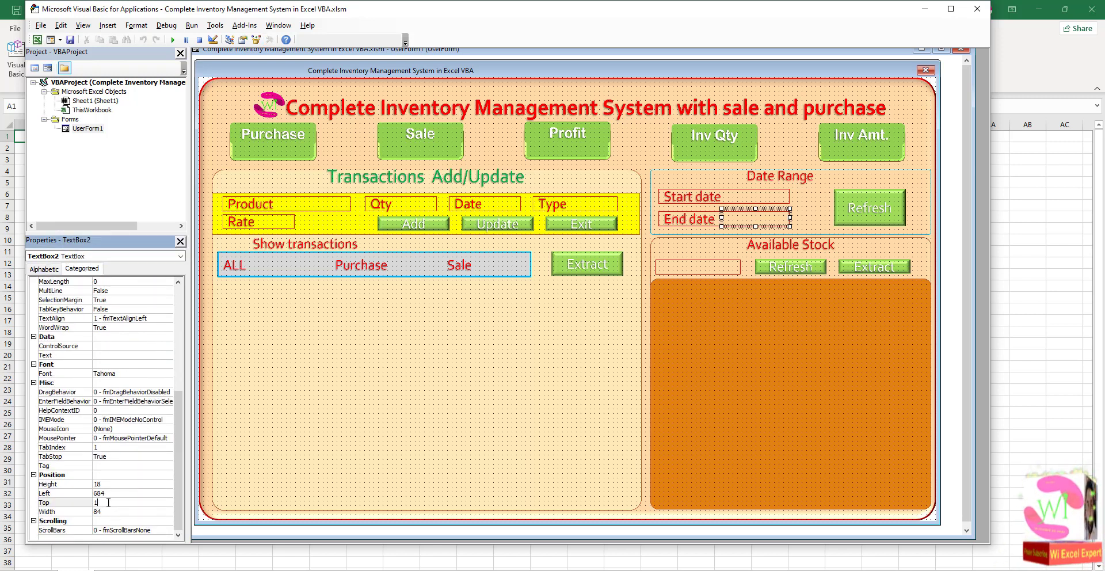
left_click(106, 466)
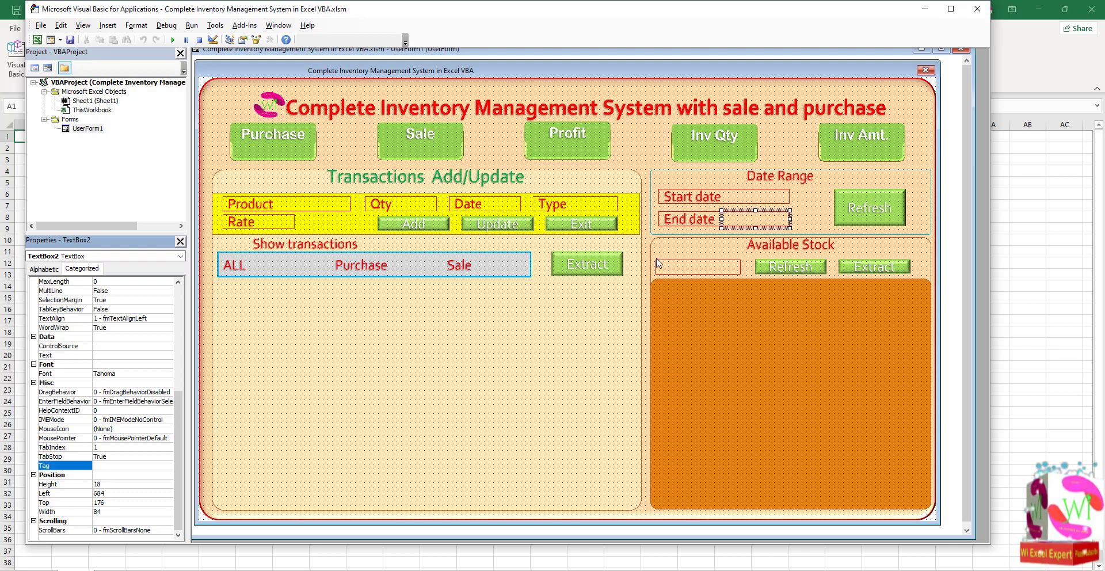
Select the Start date text box and list its properties alphabetically
left_click(754, 197)
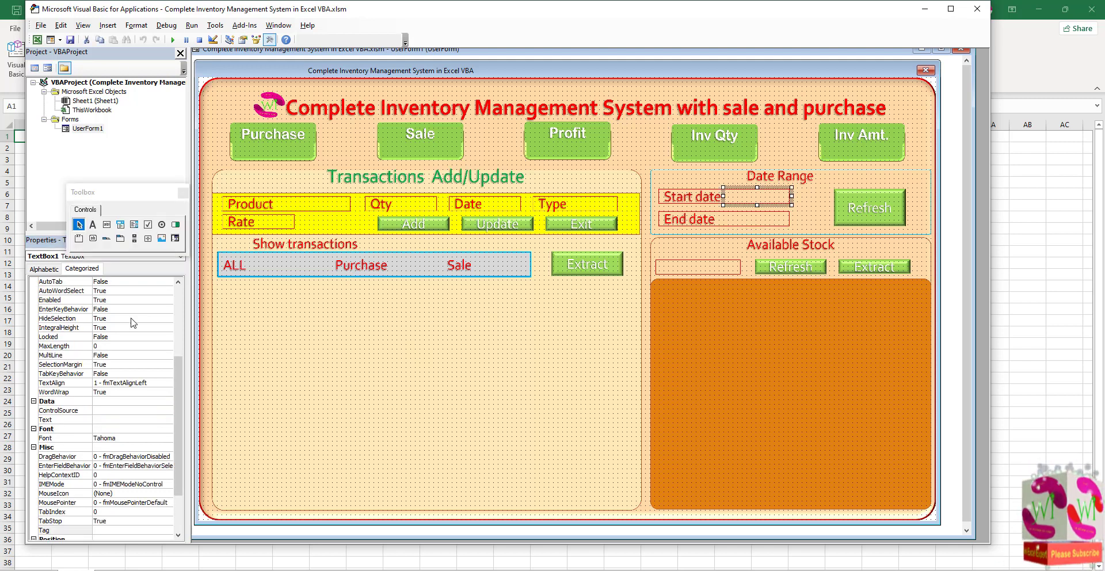
scroll(116, 318, "up", 5)
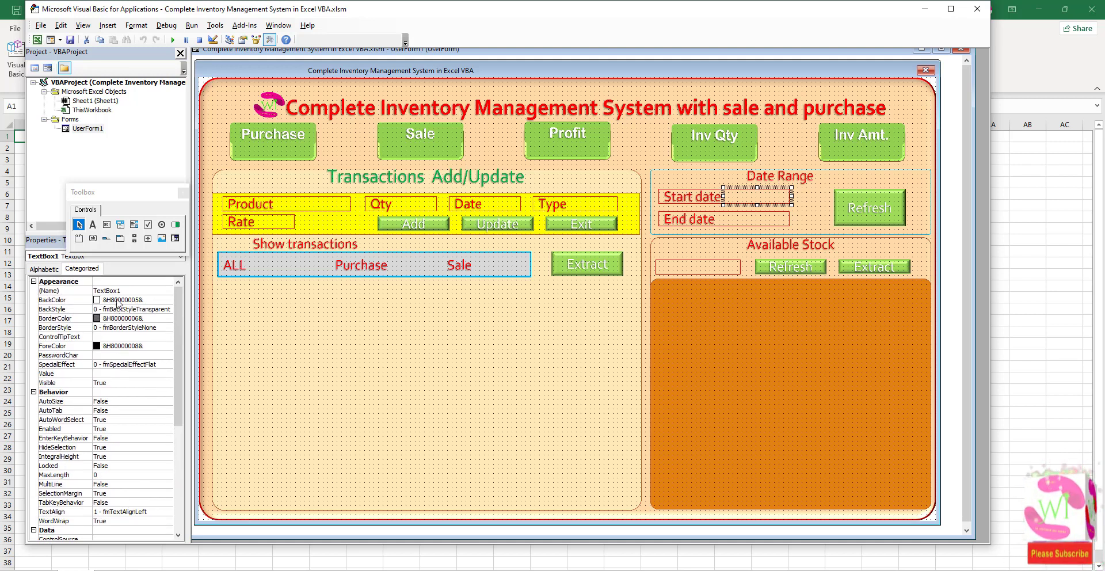
left_click(46, 271)
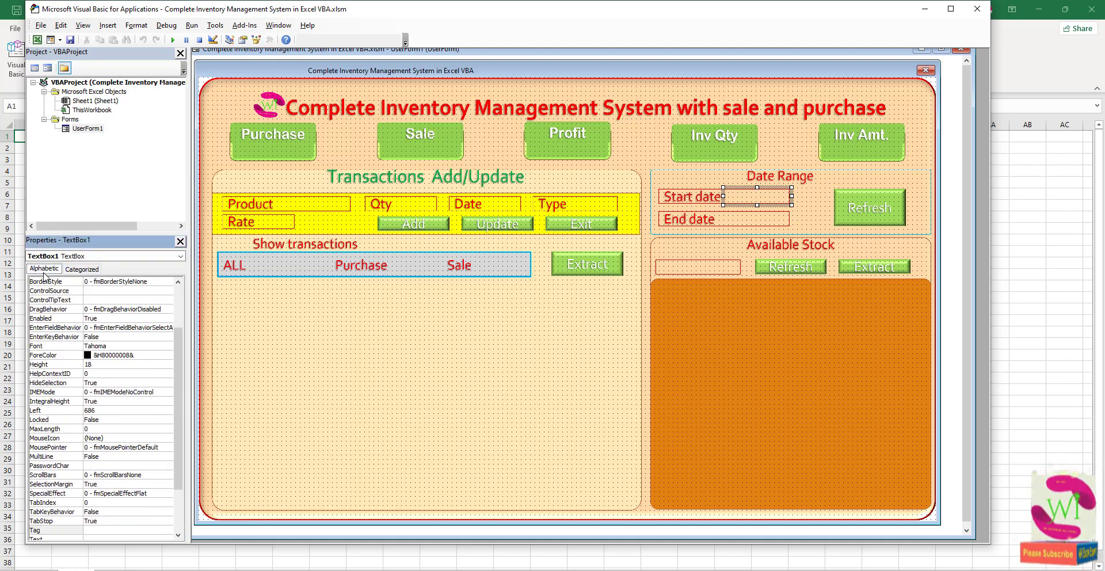
scroll(115, 311, "up", 3)
Rename TextBox1 to txt_start_date and TextBox2 to txt_end_date
double_click(121, 282)
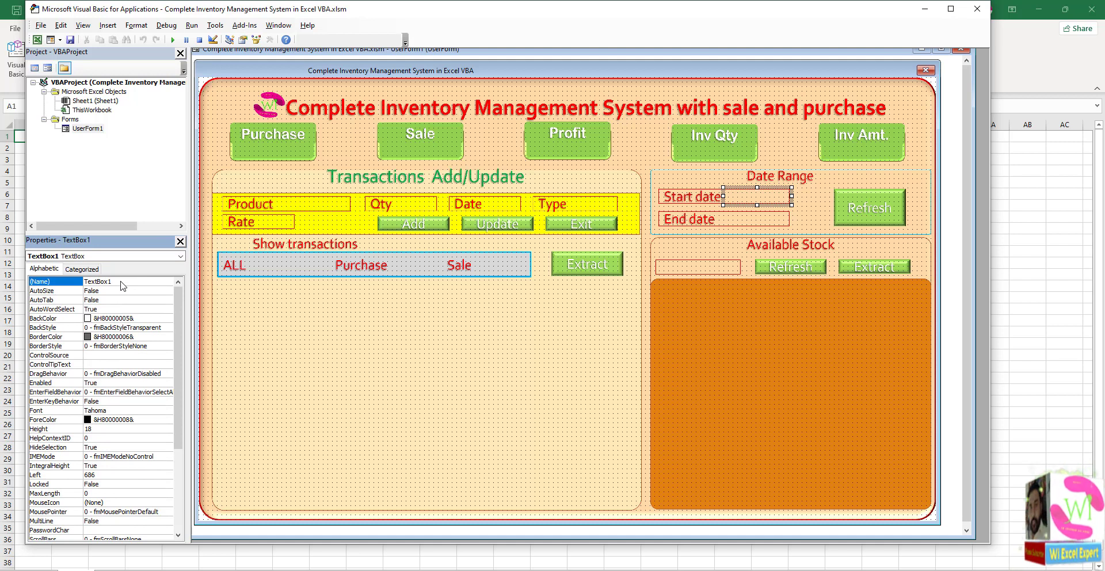
type("txt_start_date")
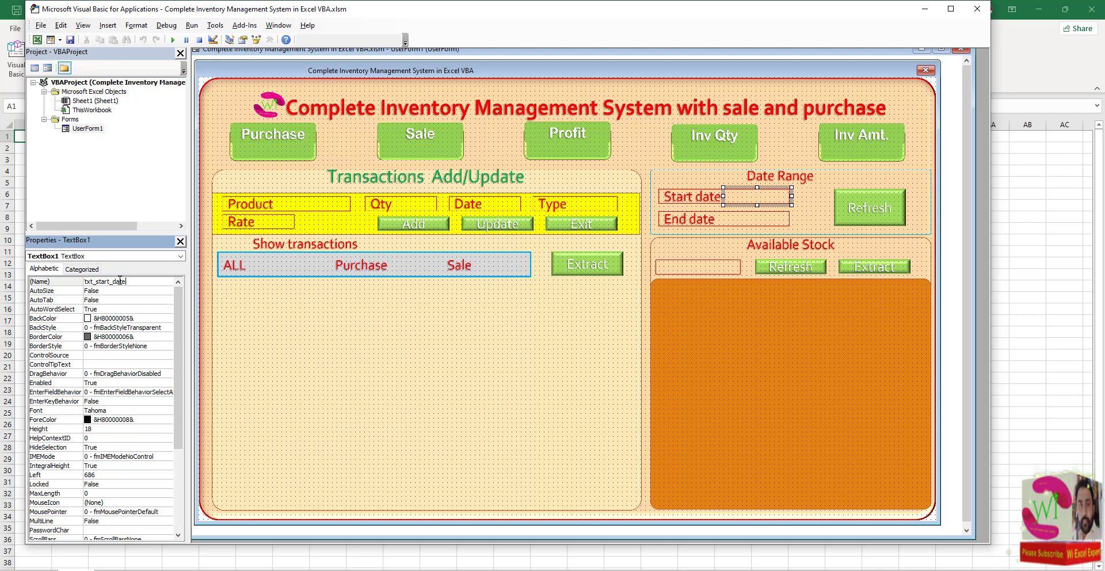
left_click(759, 218)
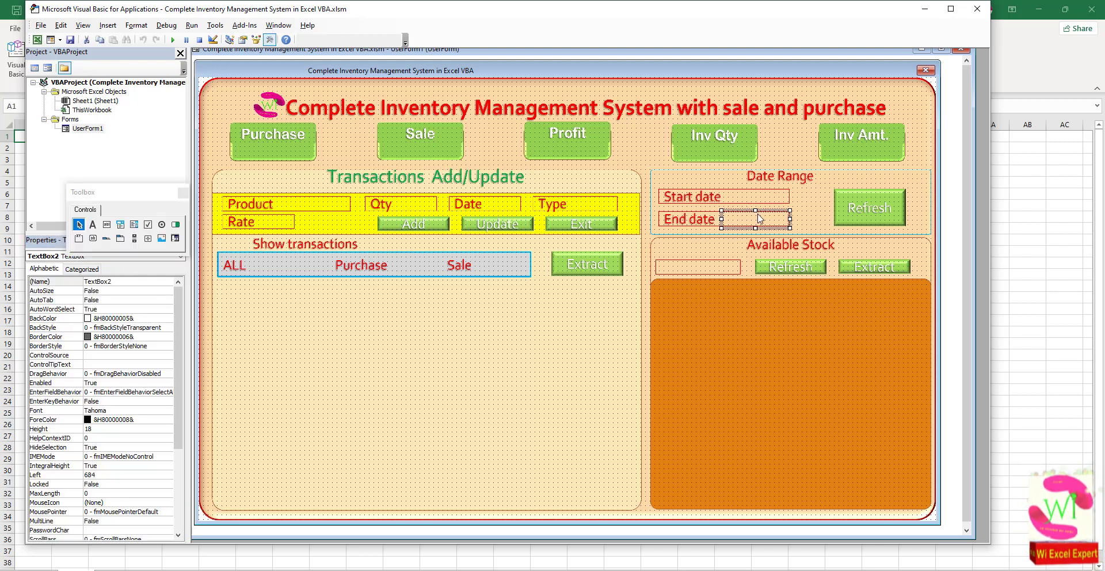
left_click(126, 282)
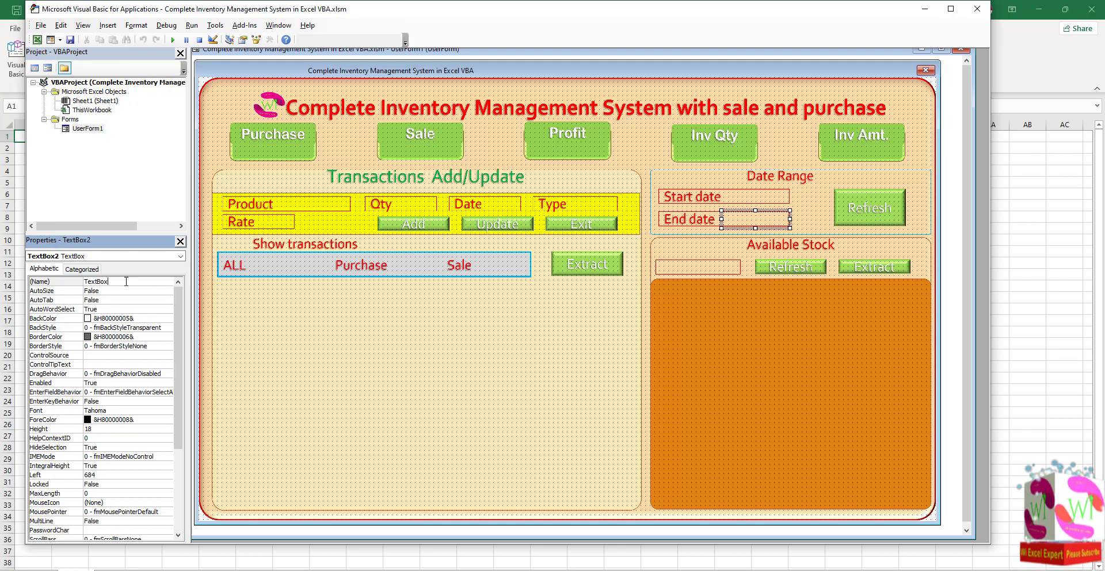
key("BackSpace")
key("BackSpace")
key("BackSpace")
type("txt")
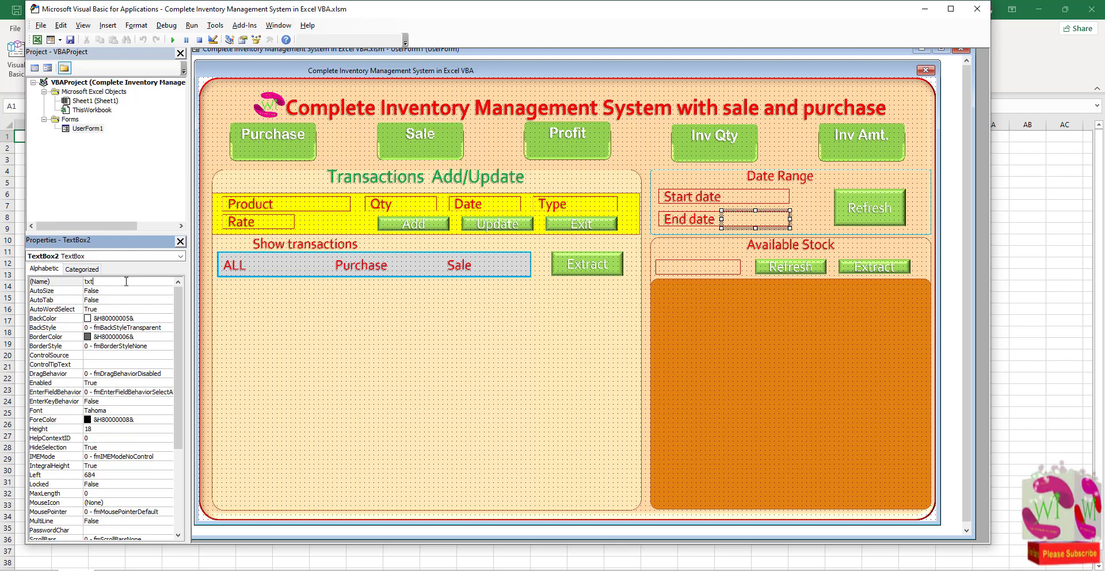
type("_end_date")
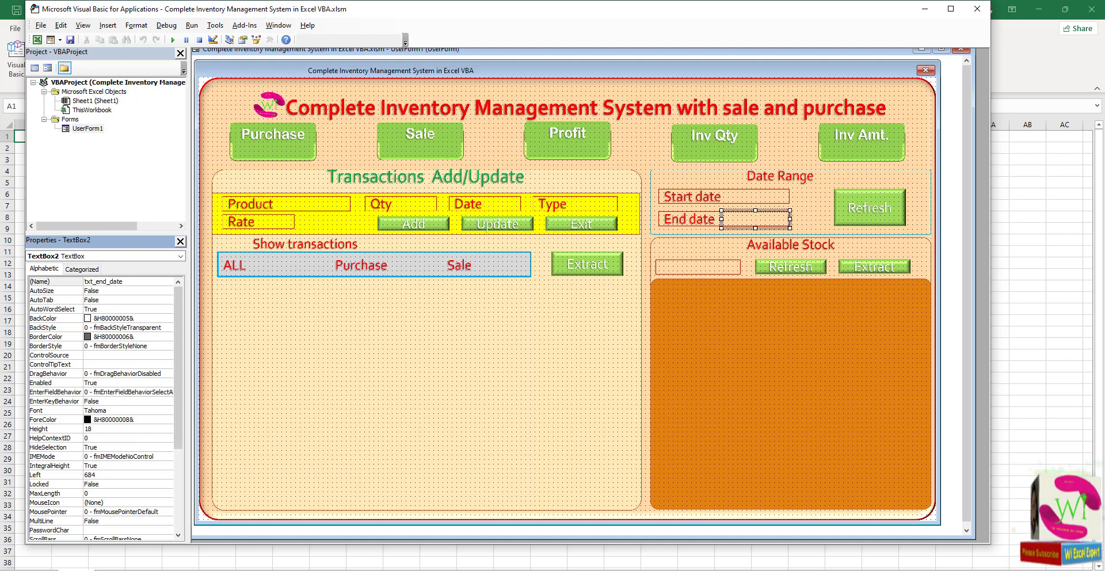
left_click(721, 183)
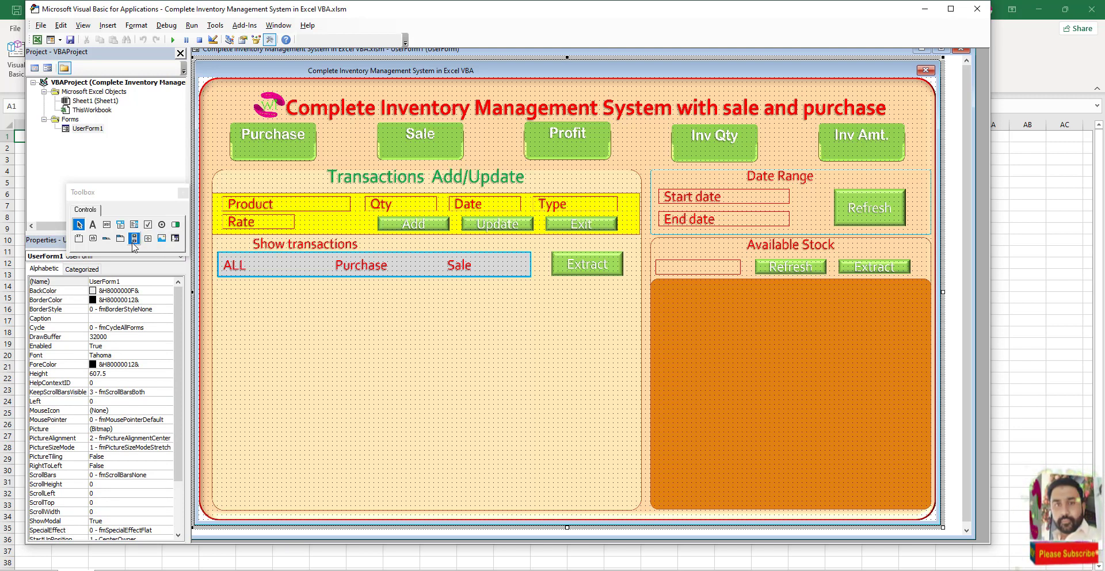
Draw a command button over Exit with an empty caption and fmBackStyleTransparent
left_click(94, 239)
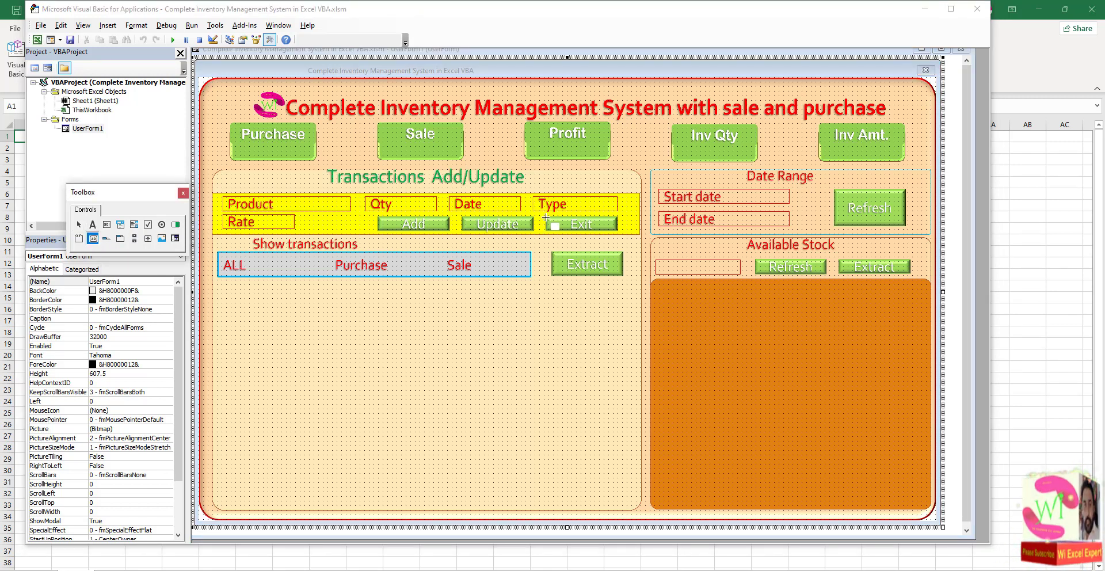
left_click_drag(545, 217, 614, 231)
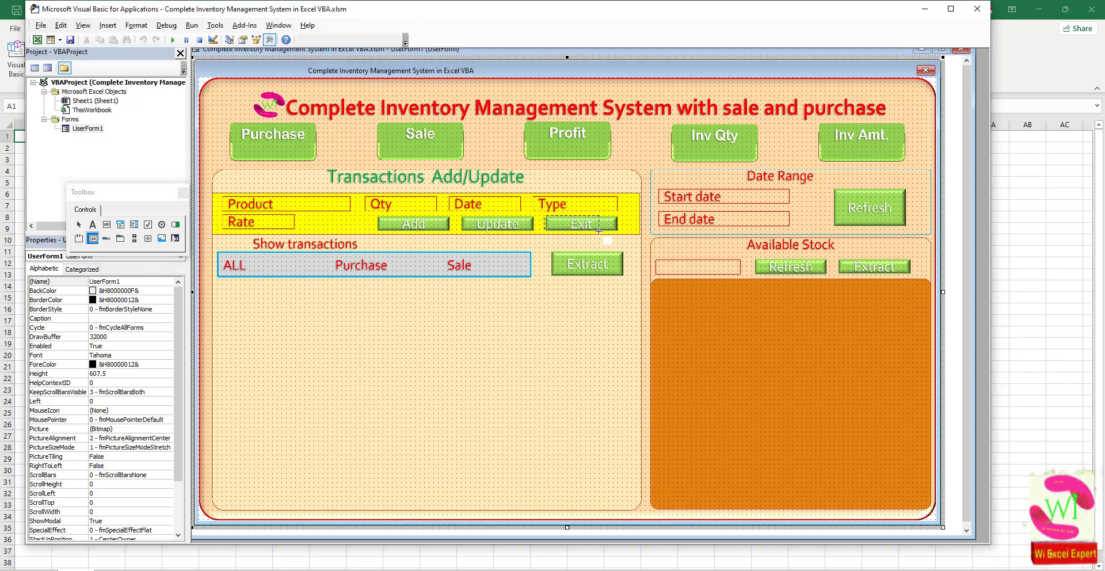
left_click_drag(614, 232, 613, 231)
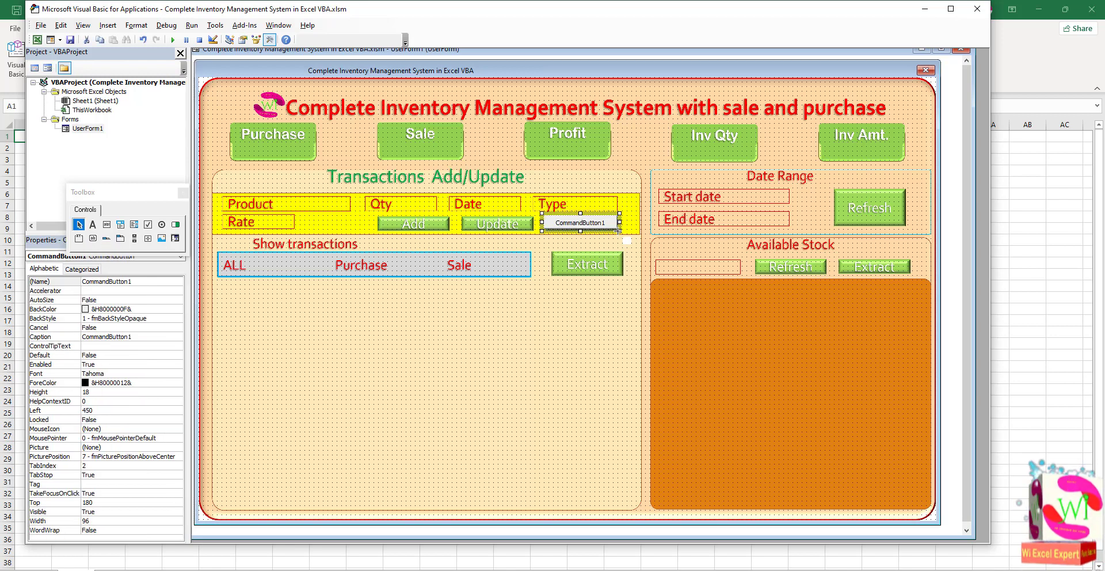
left_click(138, 336)
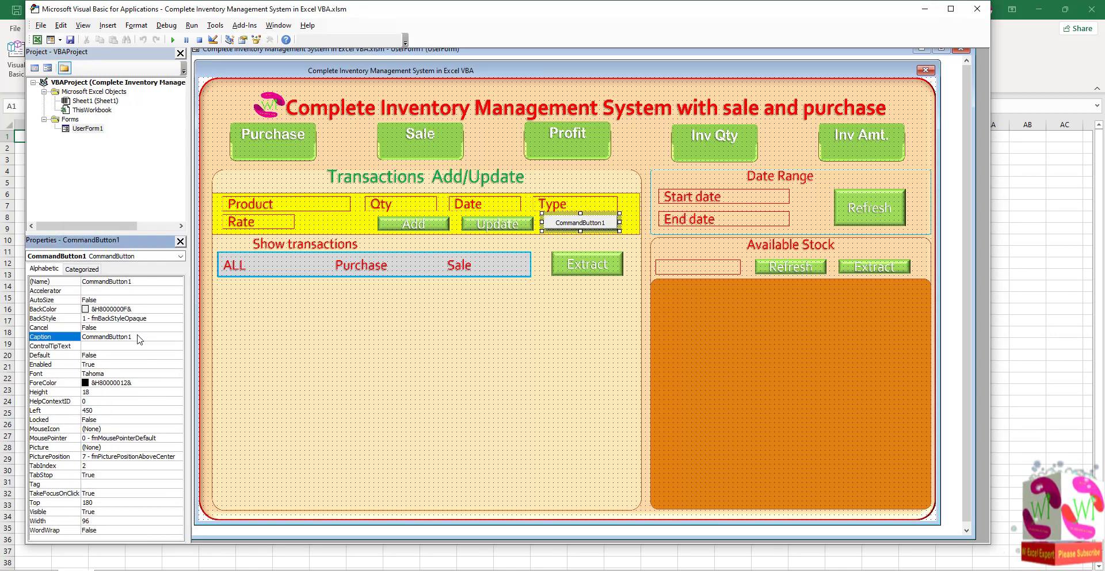
key("BackSpace")
key("BackSpace")
key("BackSpace")
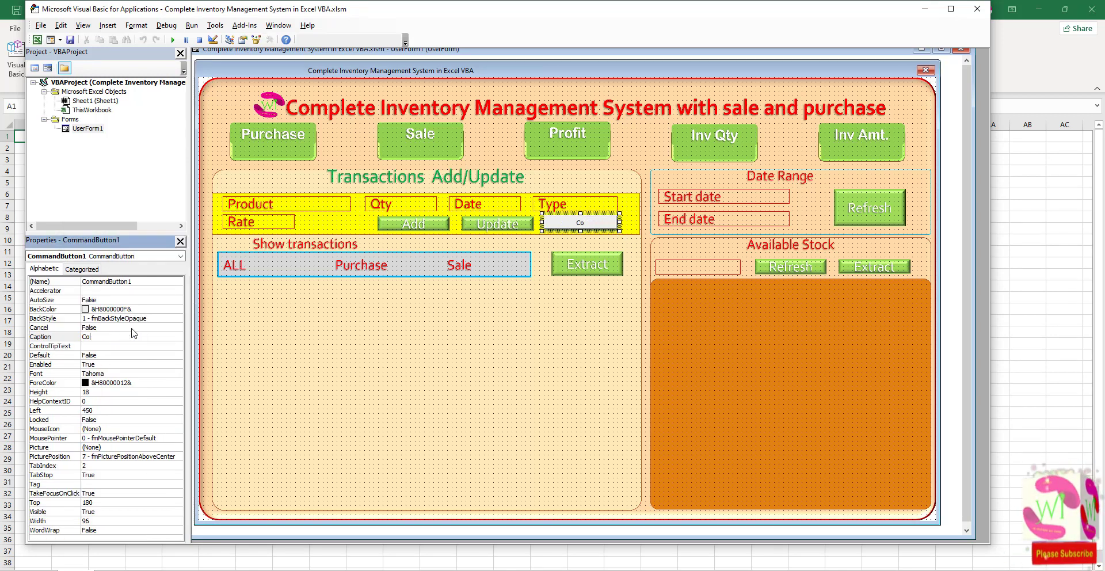
double_click(68, 319)
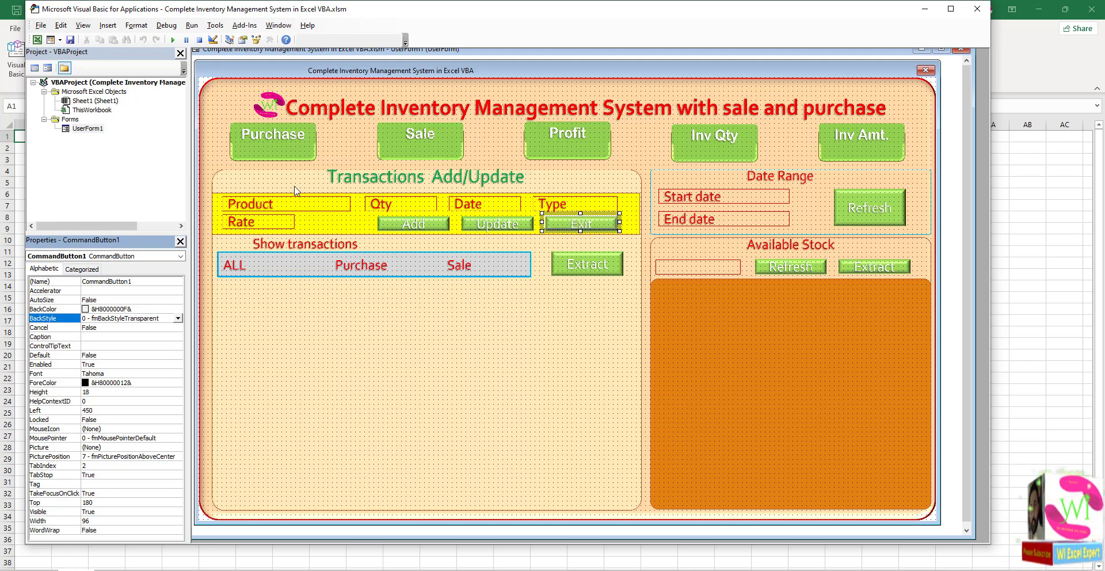
left_click(217, 154)
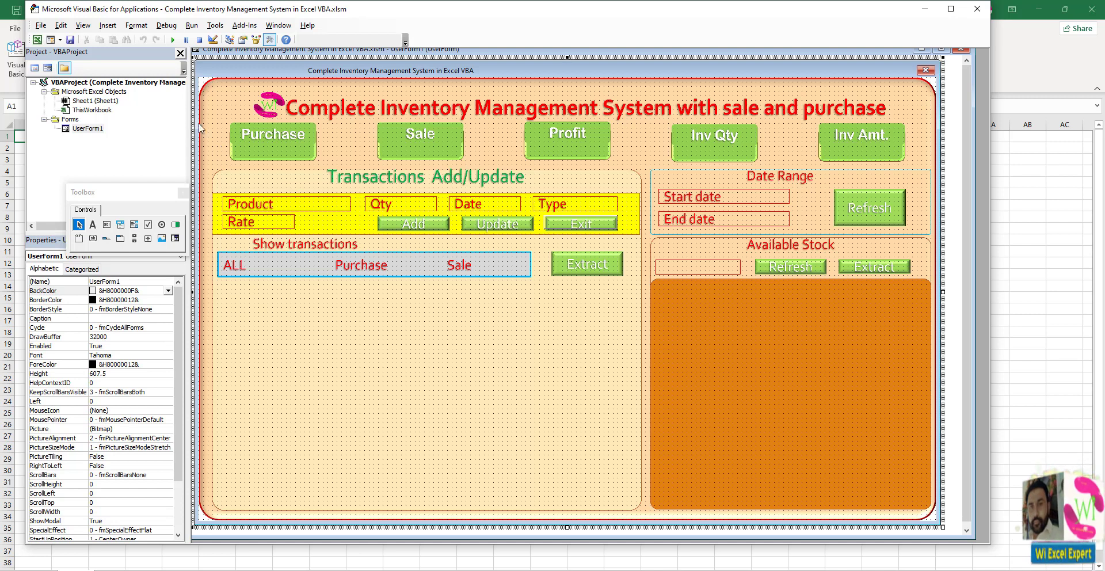
Test-run the form, try the Exit button, and close the form
left_click(172, 40)
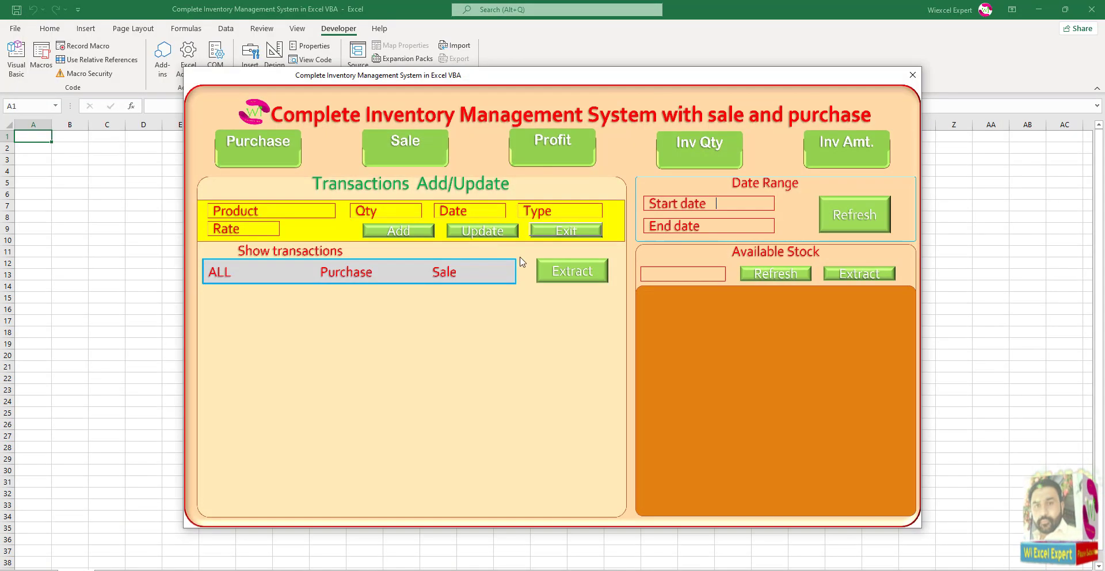
left_click(566, 231)
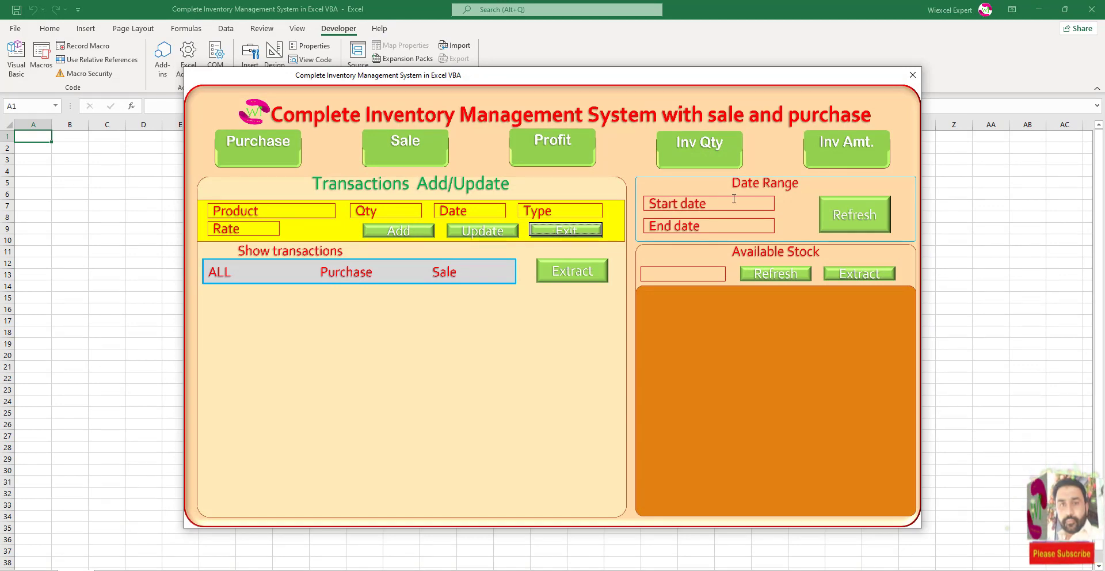
left_click(913, 75)
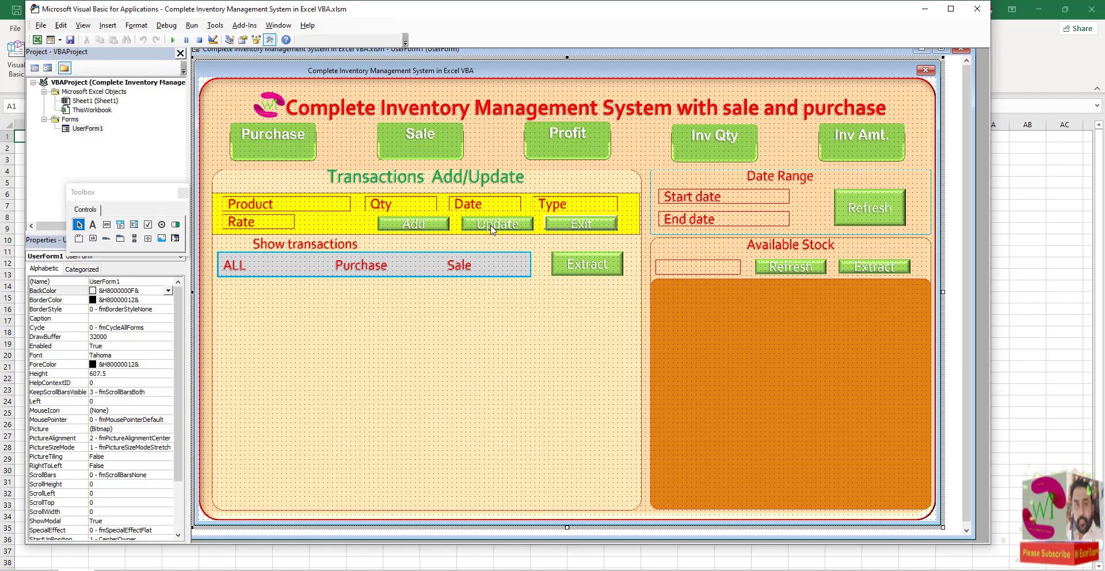
Set CommandButton1's Top to 182 and Left to 452 in the Categorized properties
left_click(567, 226)
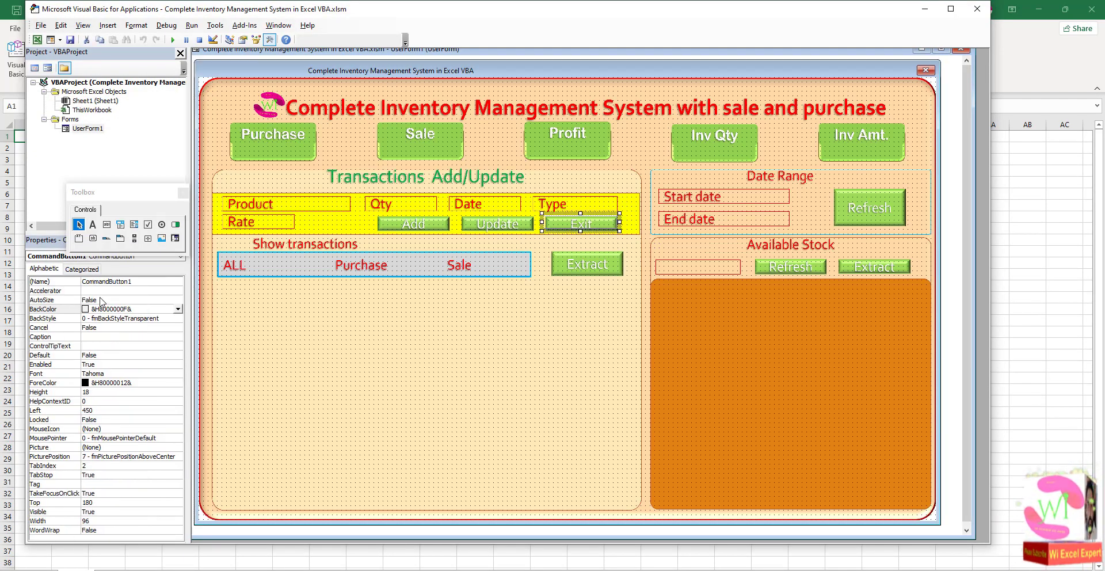
left_click(83, 269)
scroll(144, 449, "down", 2)
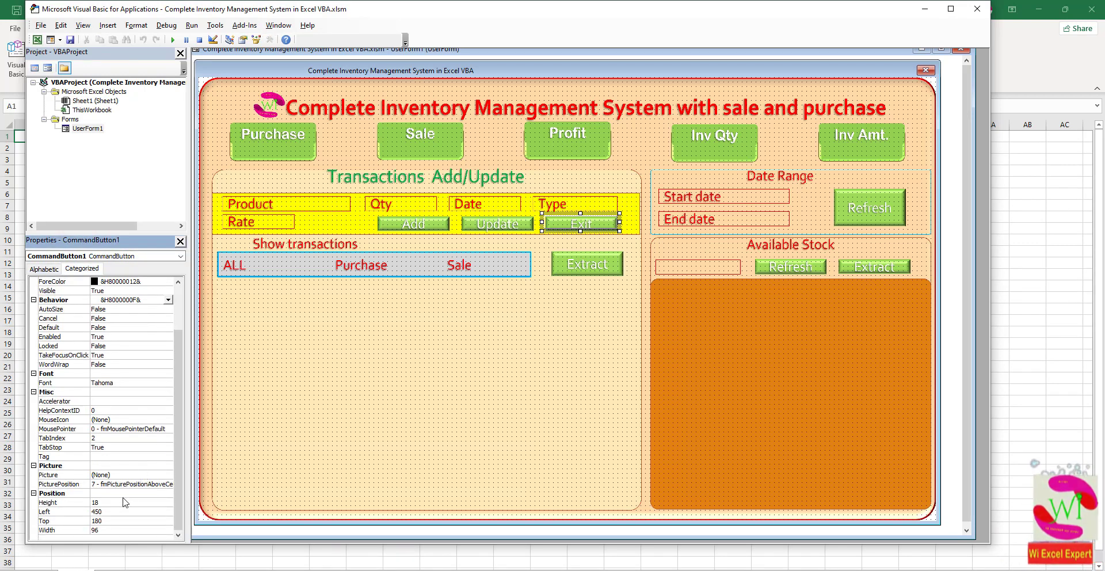
left_click(106, 521)
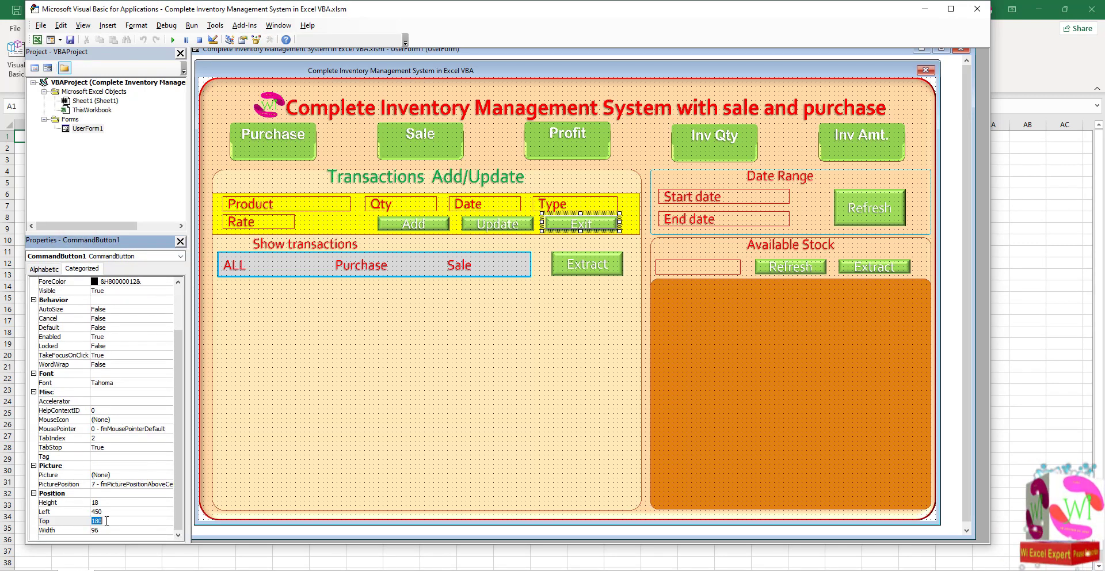
key("BackSpace")
type("2")
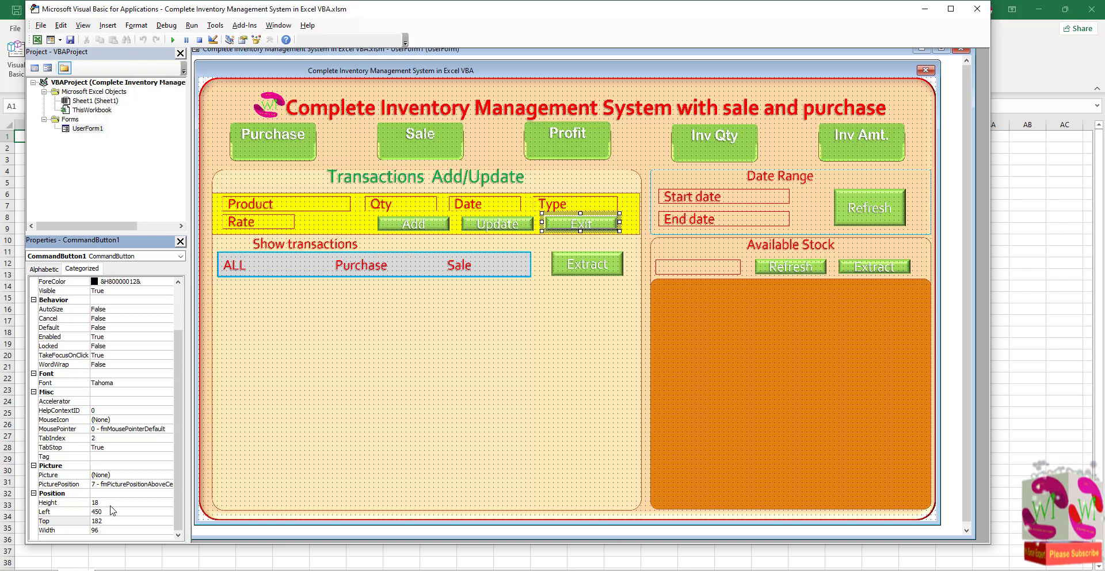
left_click(117, 493)
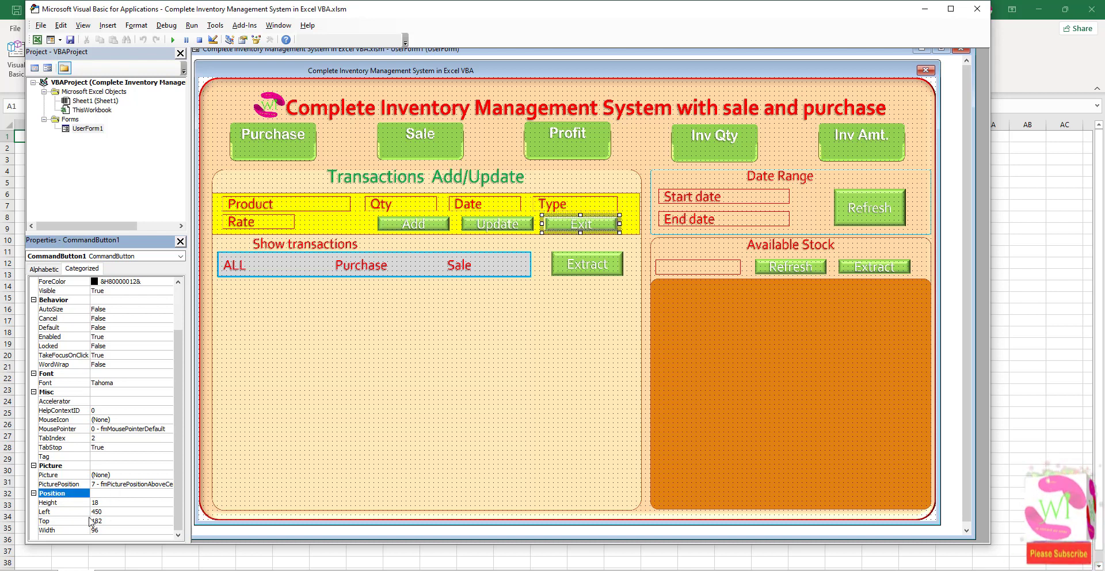
left_click(98, 511)
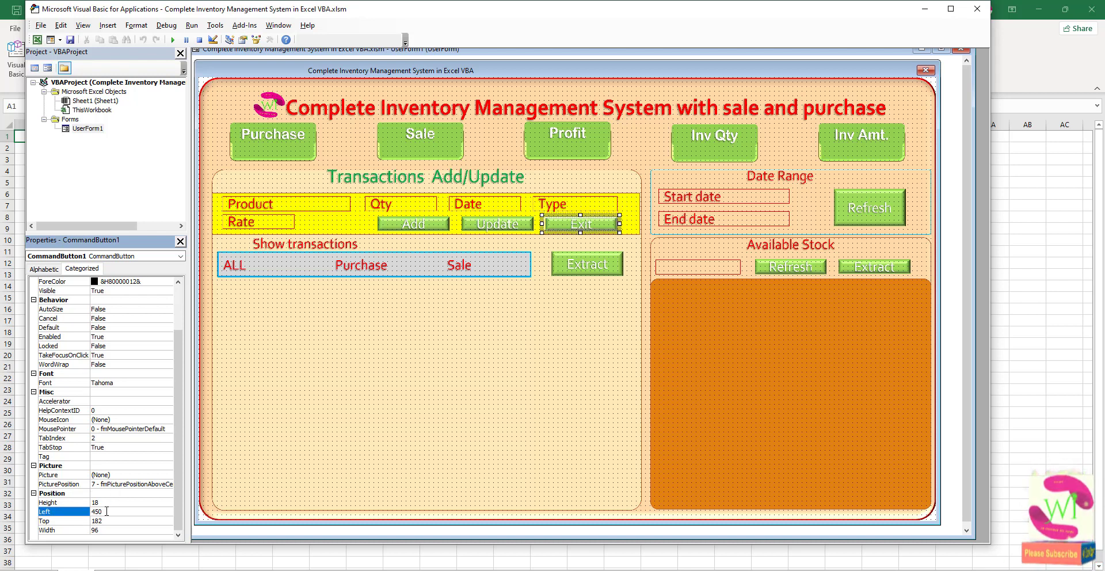
type("451")
left_click(79, 486)
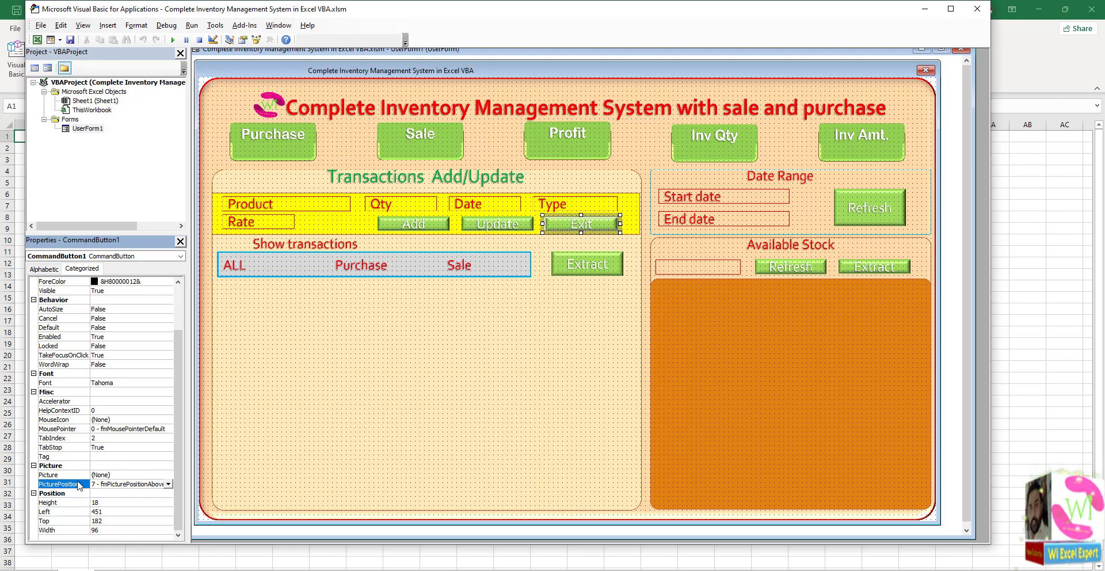
left_click(112, 511)
type("452")
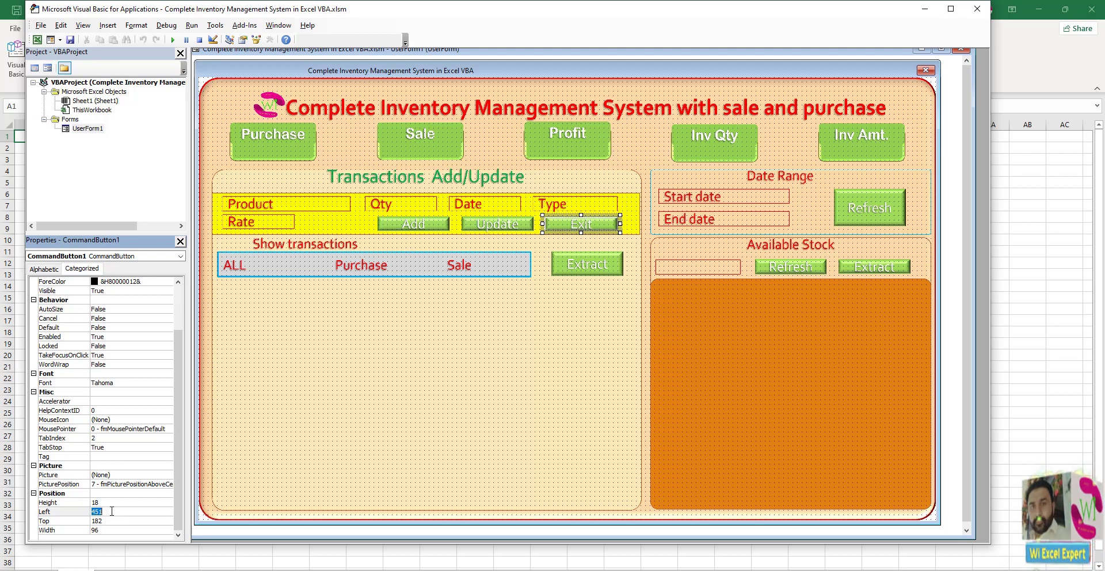
left_click(116, 475)
left_click(213, 136)
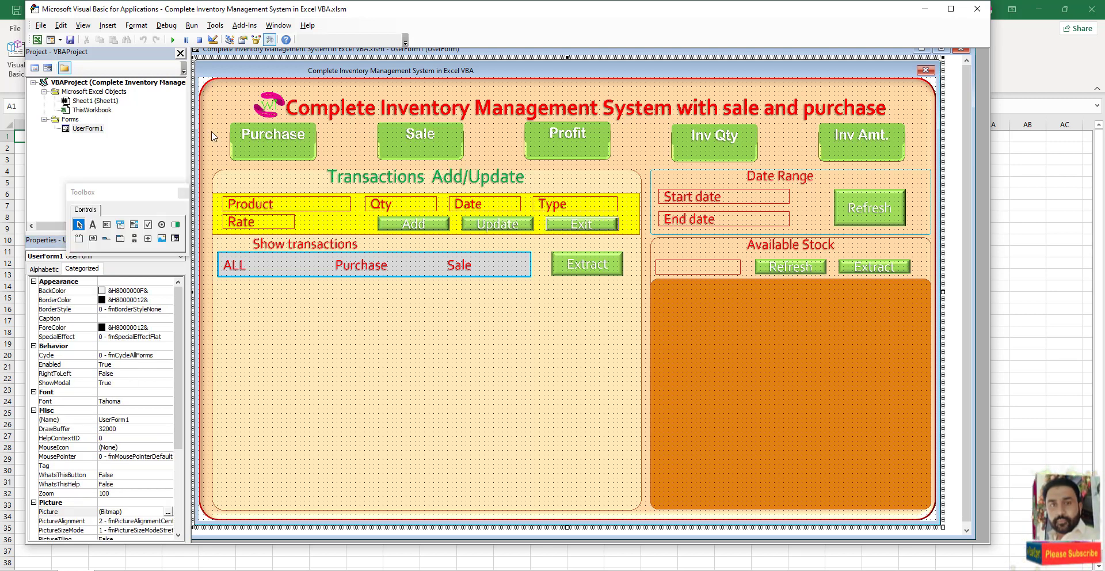
Run the inventory form and check whether the Exit button closes it
left_click(173, 40)
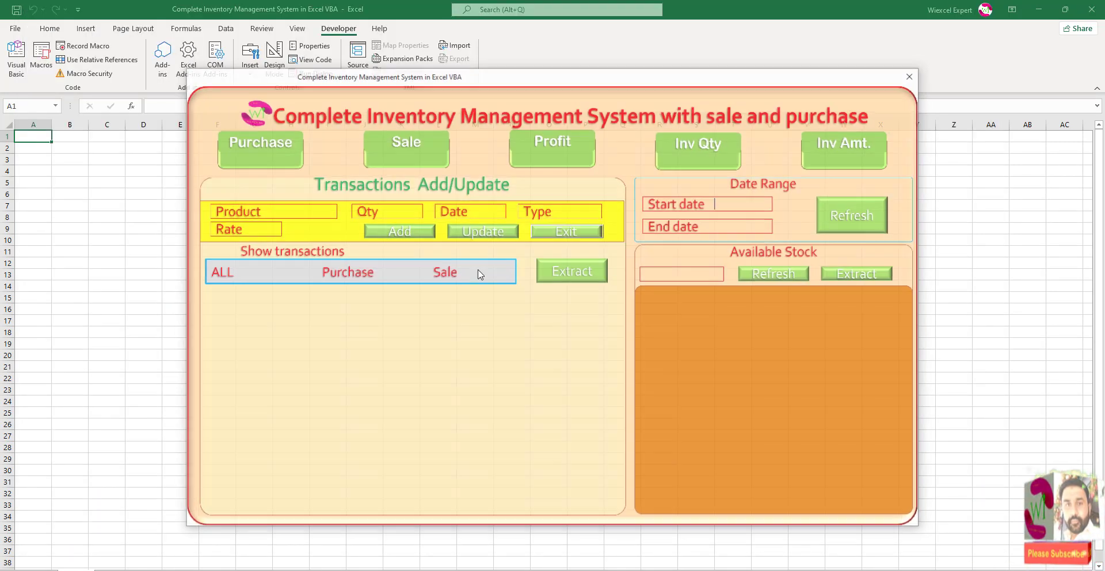
left_click(561, 232)
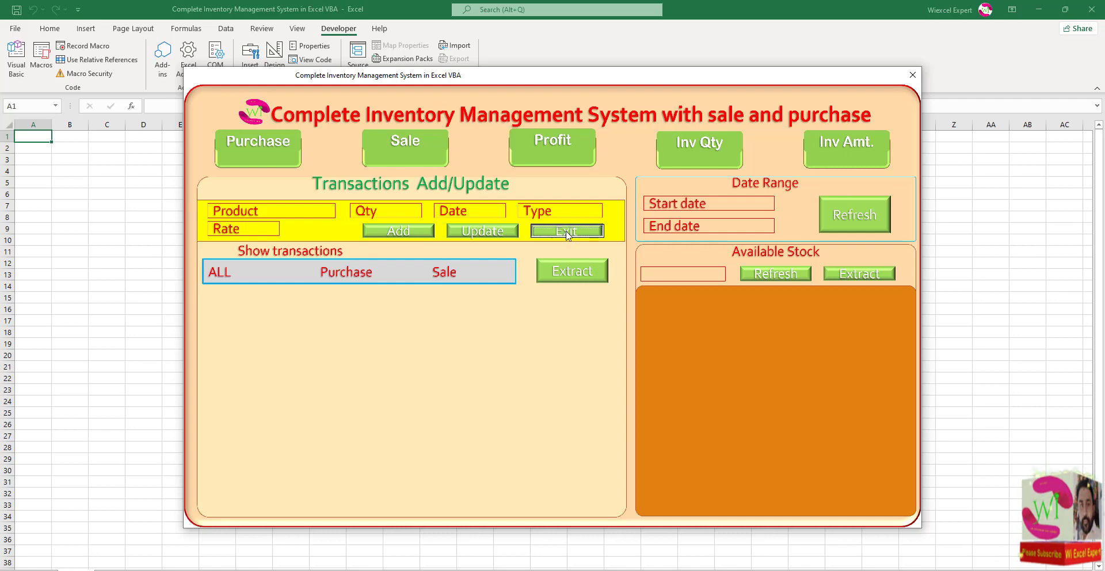
left_click(912, 75)
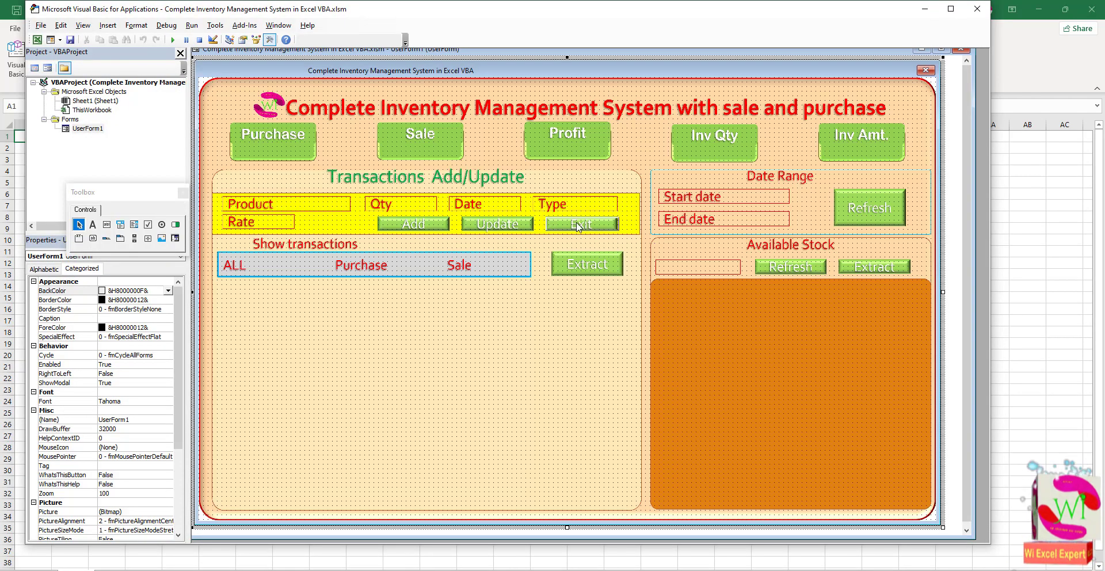
Add 'Unload Me' to the Exit button's Click sub and confirm Exit now closes the form
double_click(577, 226)
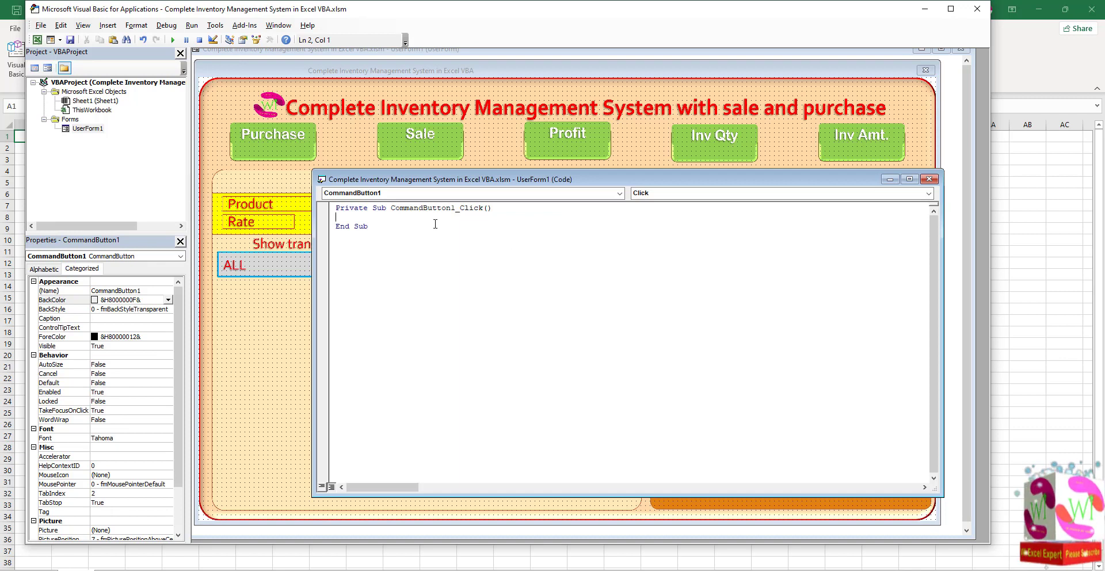
type("Unload Me")
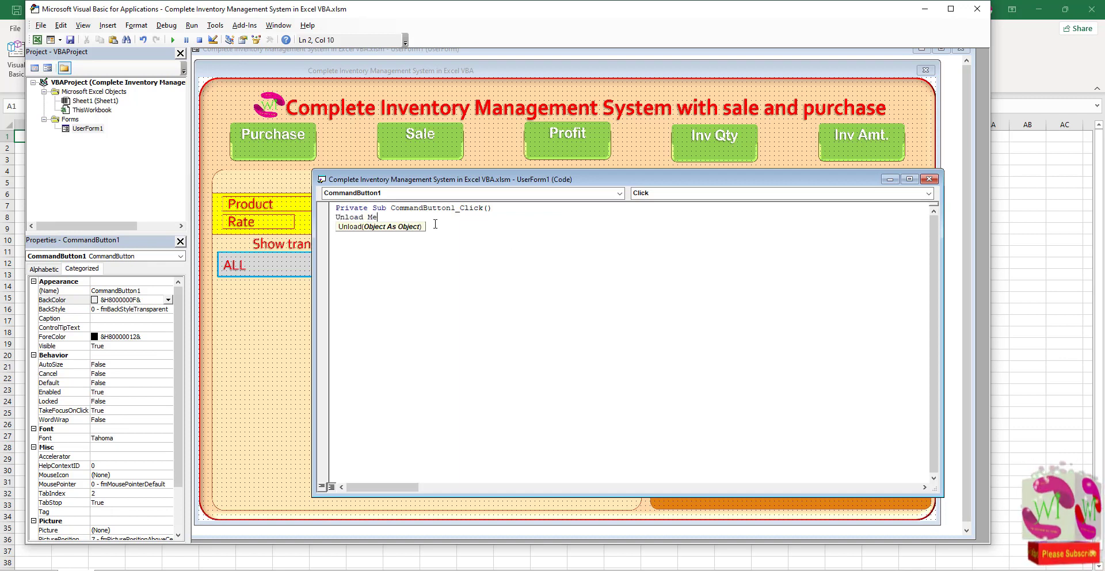
key("Down")
key("Down")
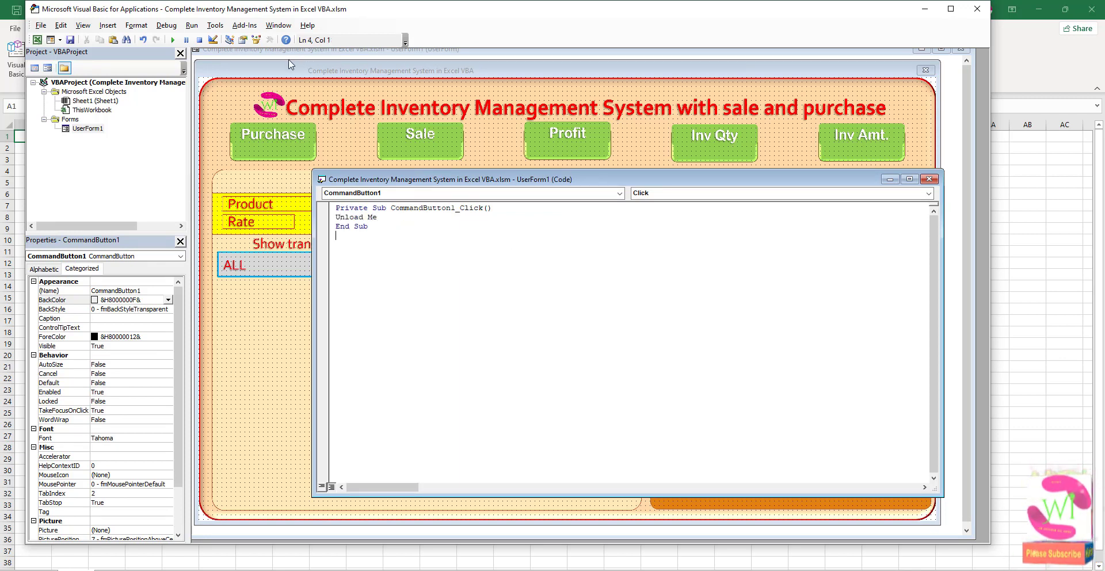
left_click(172, 40)
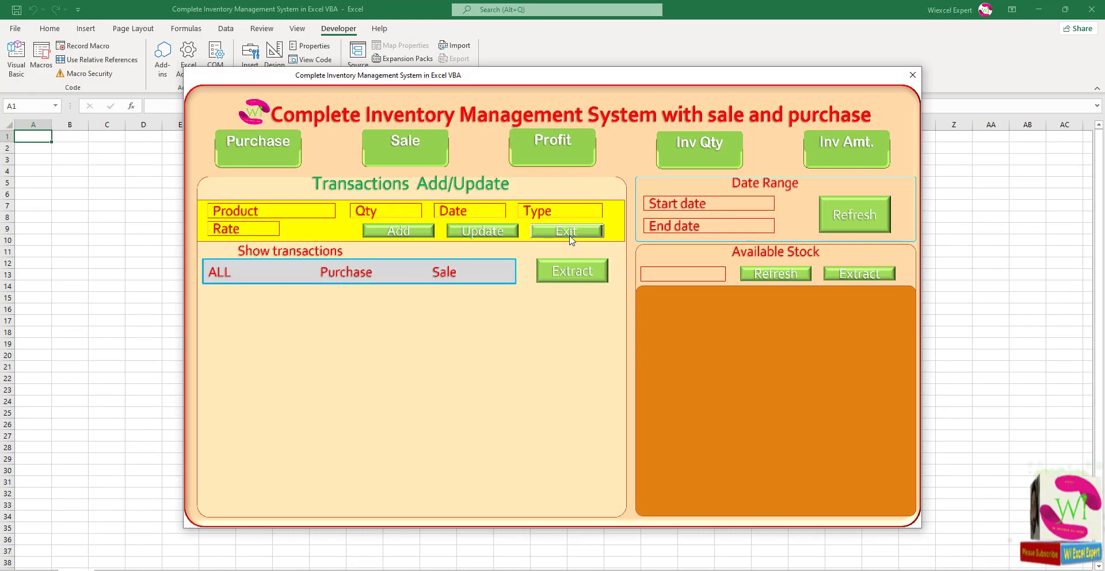
left_click(564, 236)
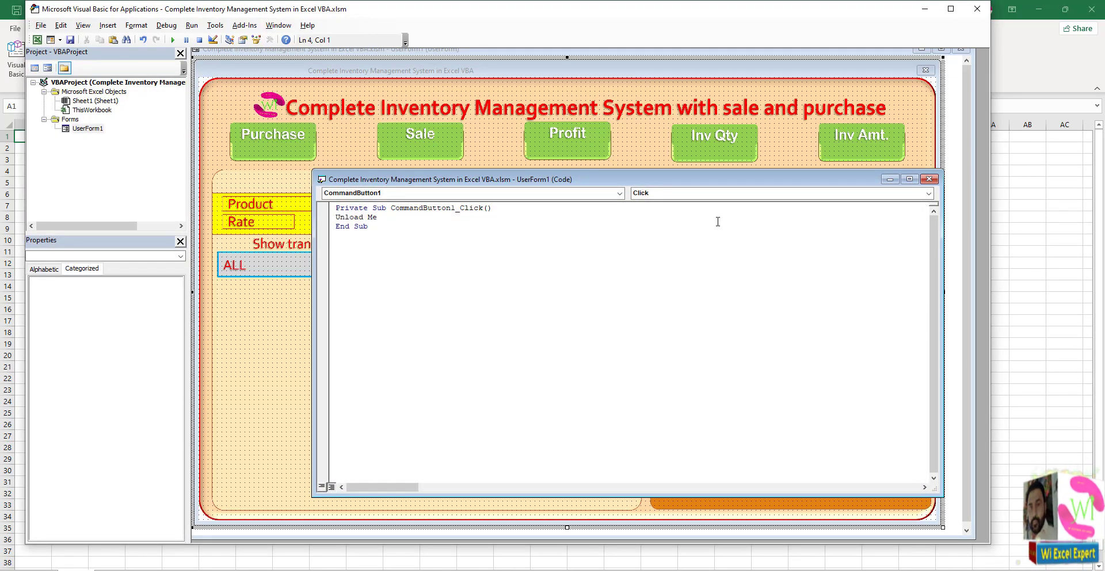
left_click(928, 179)
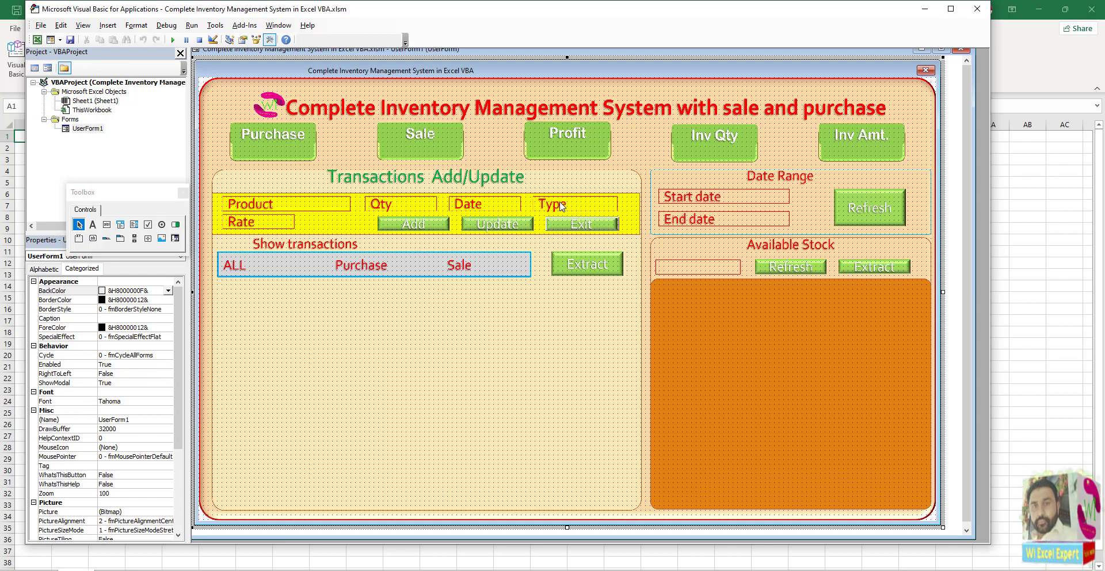
Back in PowerPoint, reposition the Date Range Refresh button right beside the date fields
key("F5")
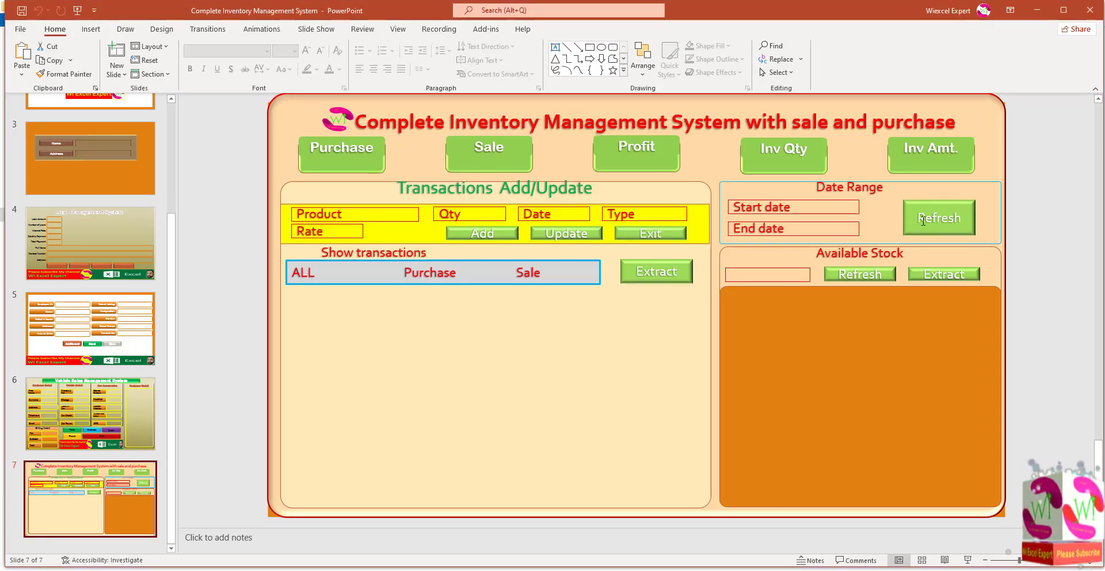
left_click_drag(924, 226, 891, 228)
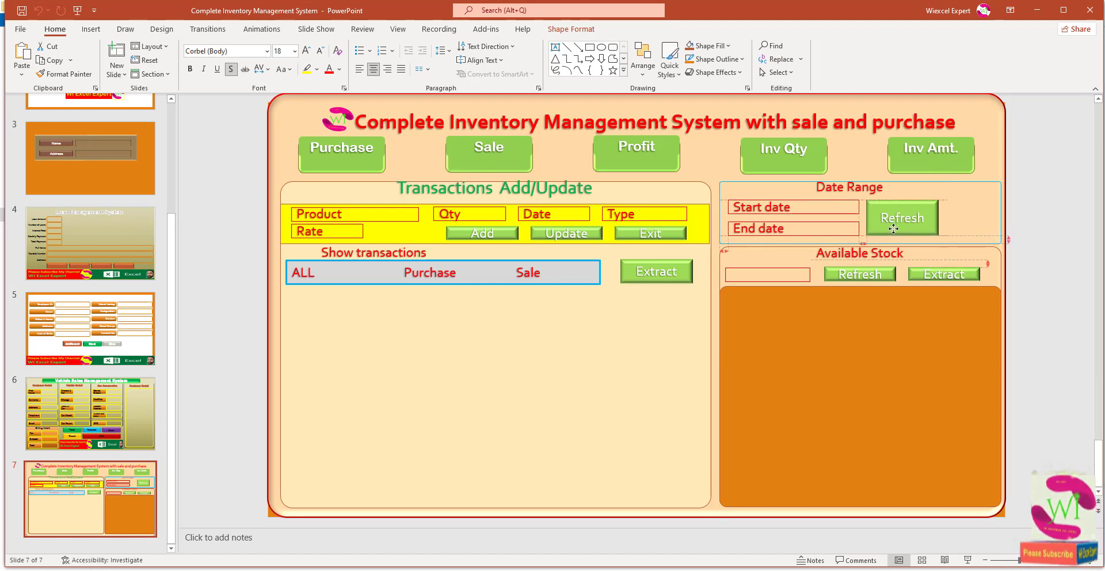
left_click_drag(890, 229, 957, 233)
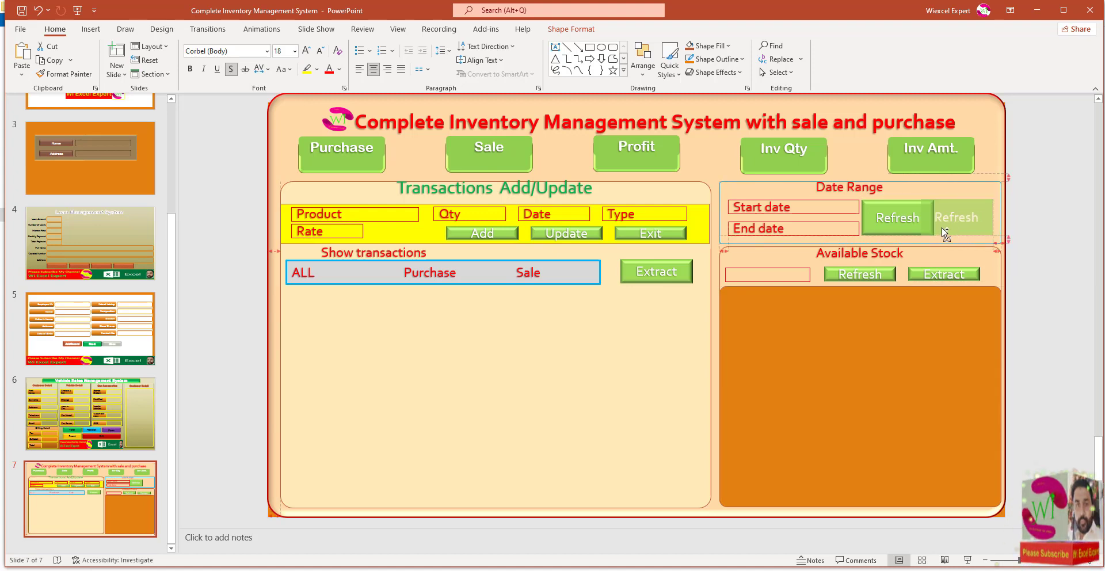
Duplicate Refresh beside itself, narrow both buttons, and label the copy 'Product Master'
left_click_drag(957, 231, 902, 219)
left_click(902, 228, "shift")
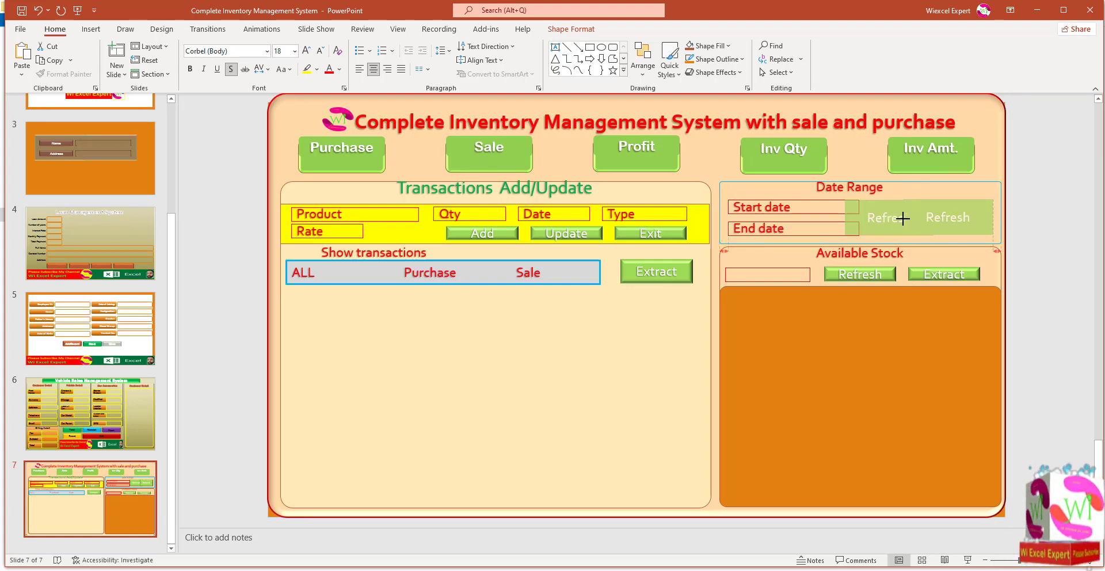
left_click_drag(903, 219, 918, 224)
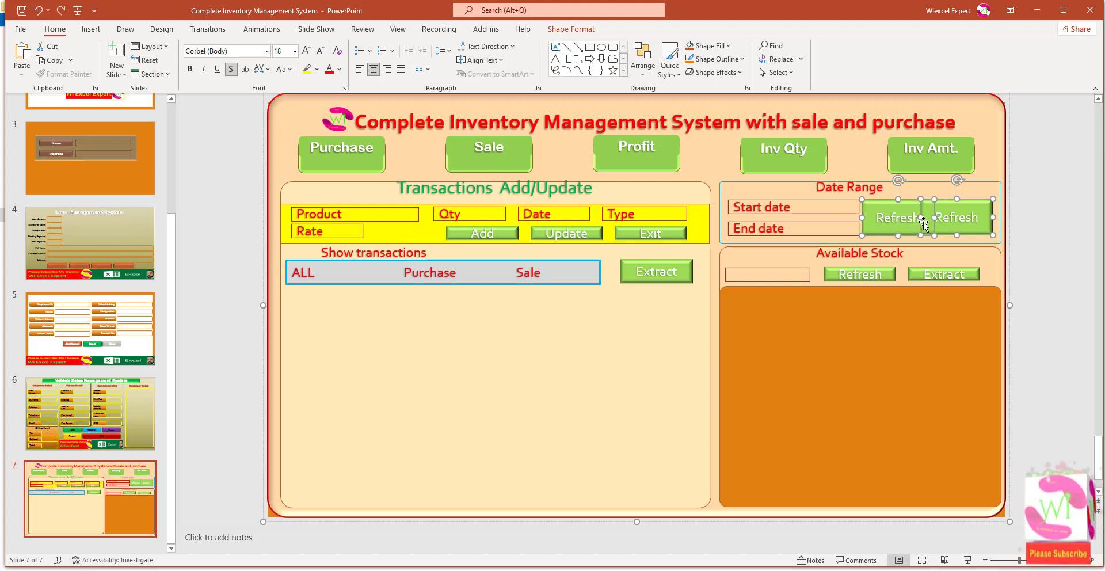
left_click_drag(934, 218, 917, 217)
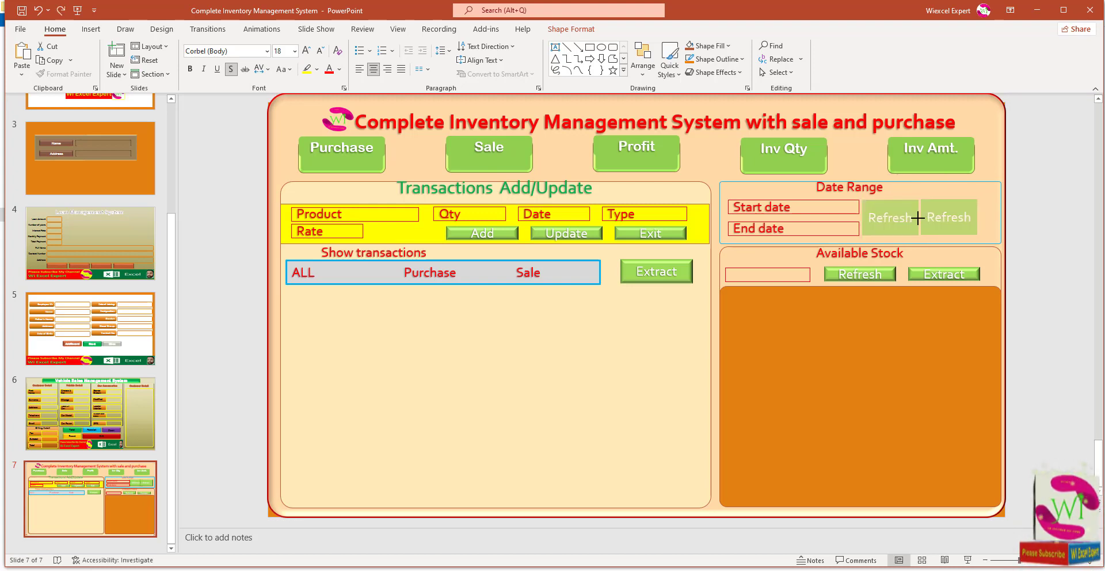
left_click_drag(952, 220, 964, 226)
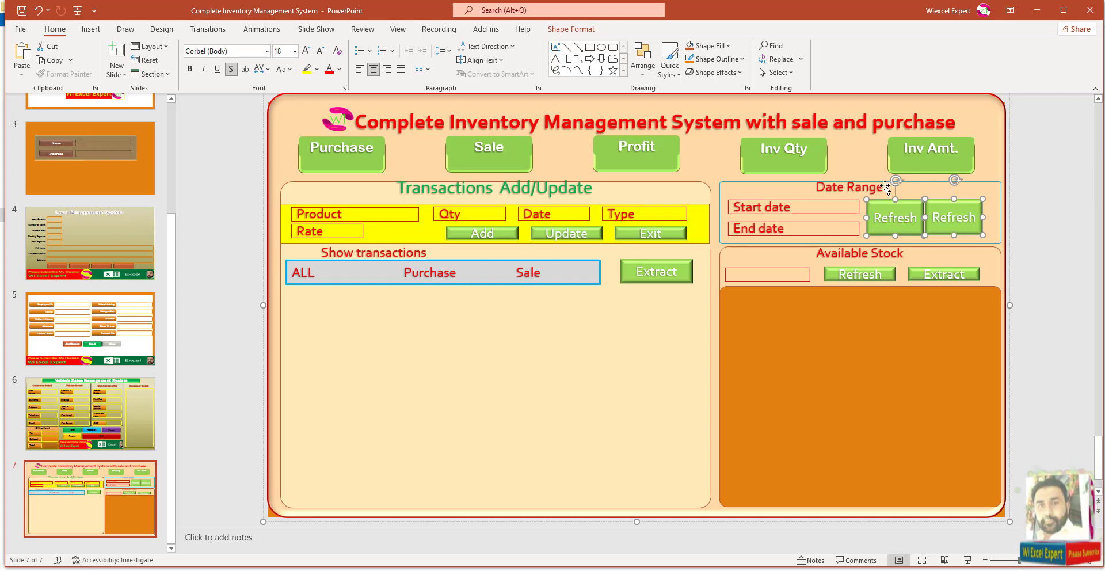
left_click(866, 172)
mouse_move(954, 224)
left_mouse_down()
mouse_move(975, 233)
mouse_move(990, 218)
left_mouse_up()
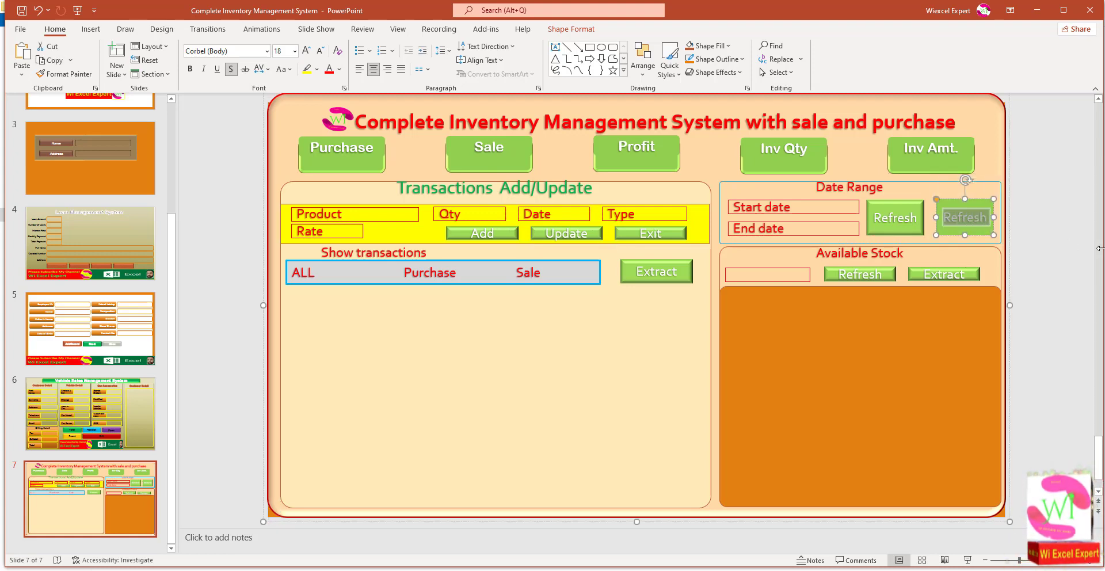
type("Pro")
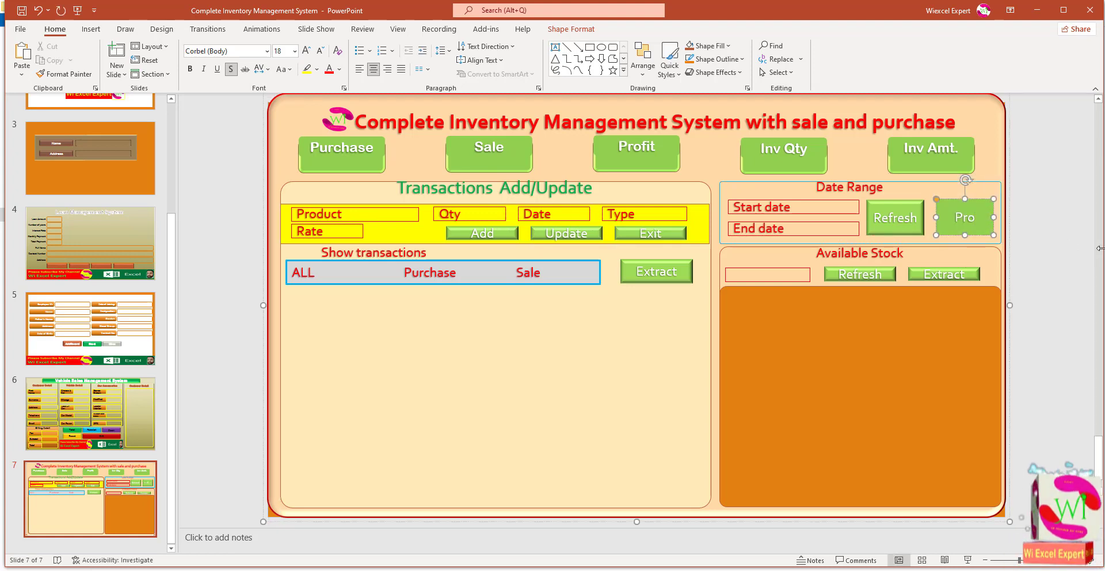
type("duc")
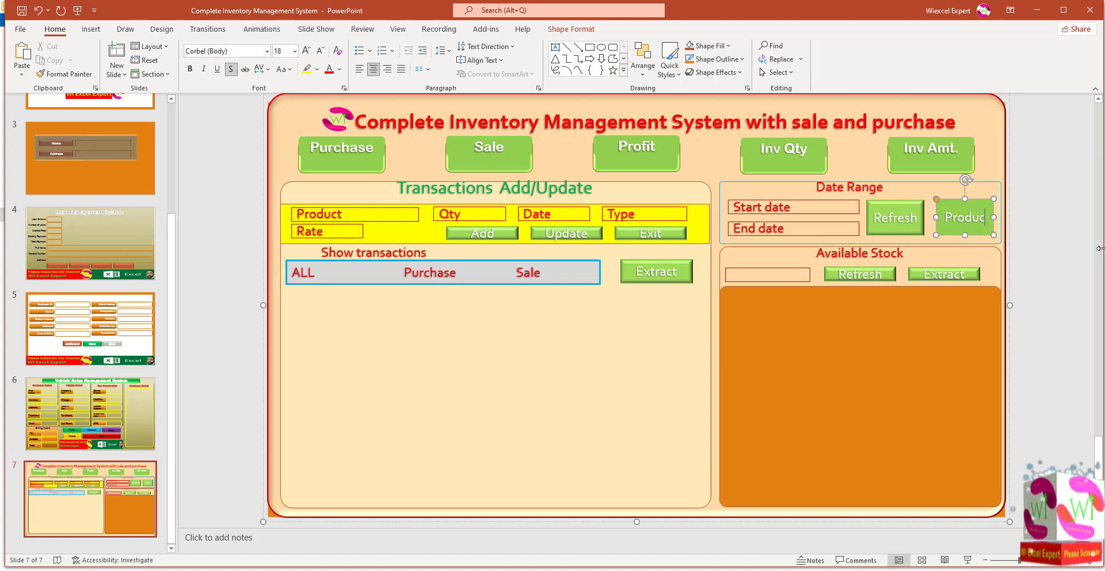
type("t Ma")
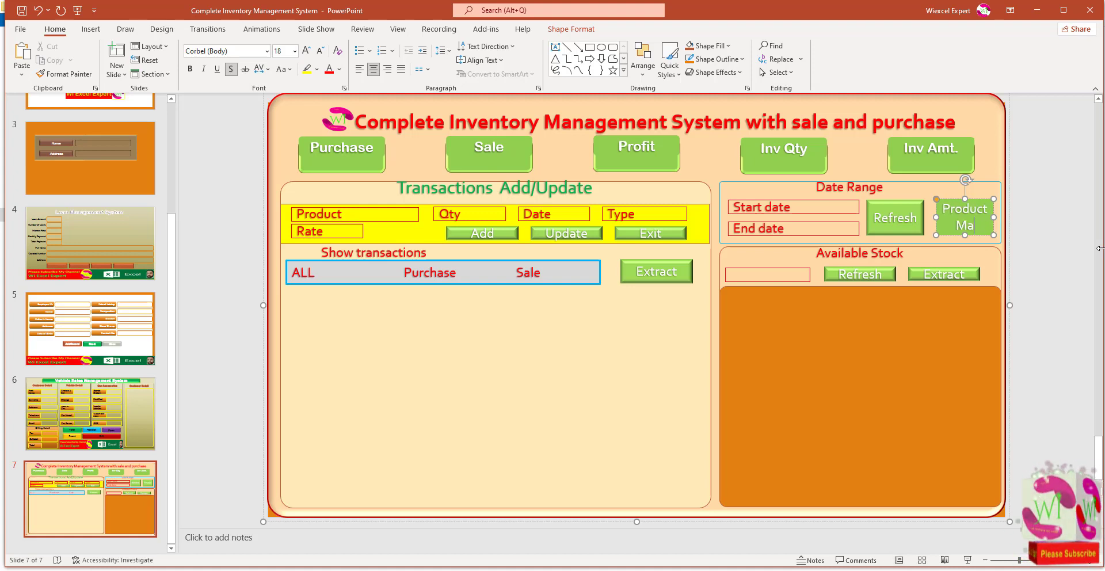
type("ster")
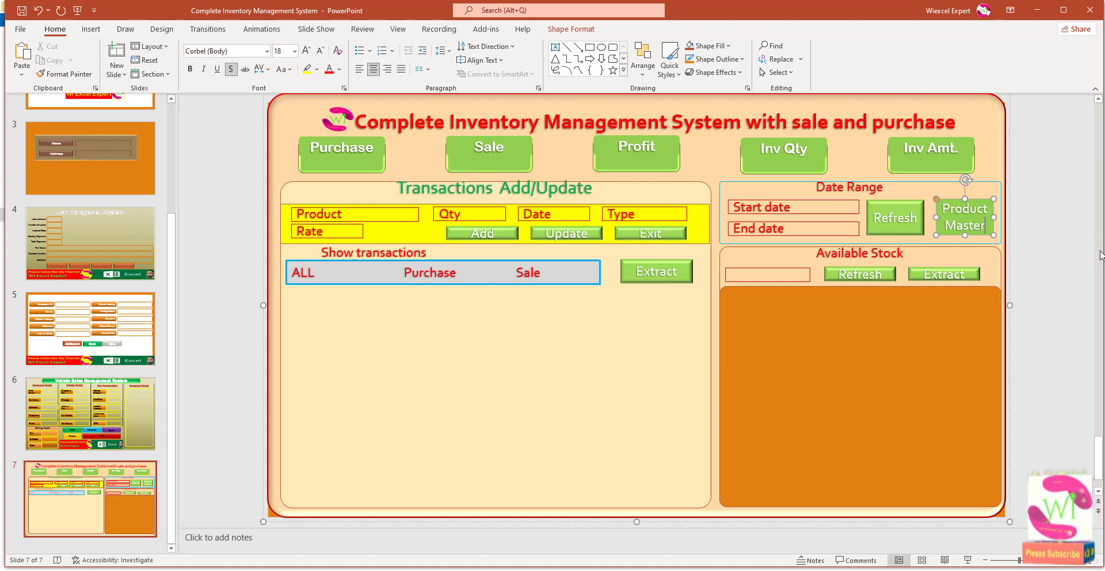
Fill the Date Range Refresh button with the pink recent colour
left_click(785, 191)
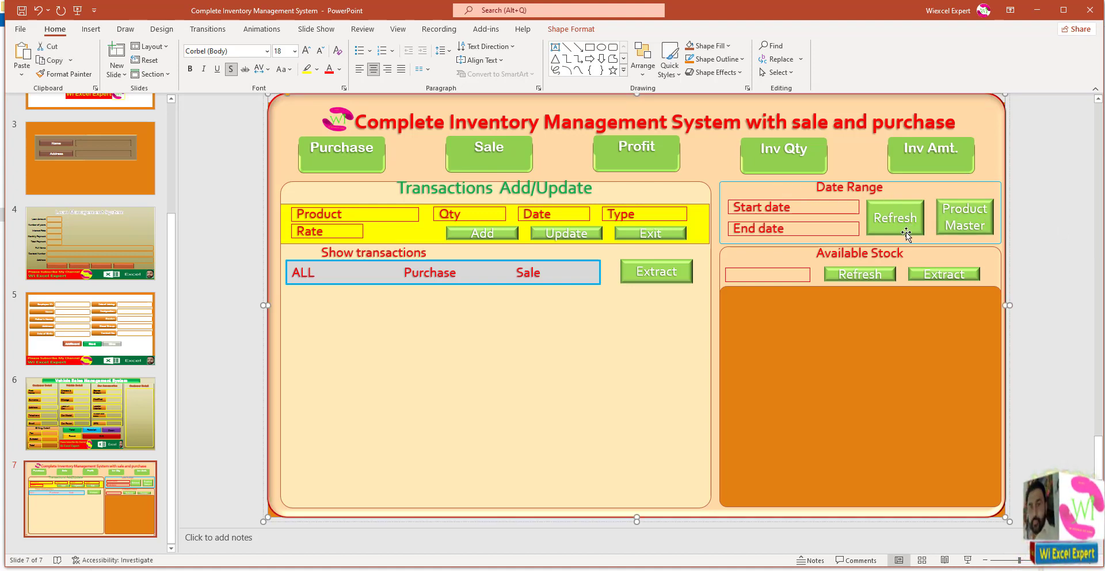
left_click(908, 233)
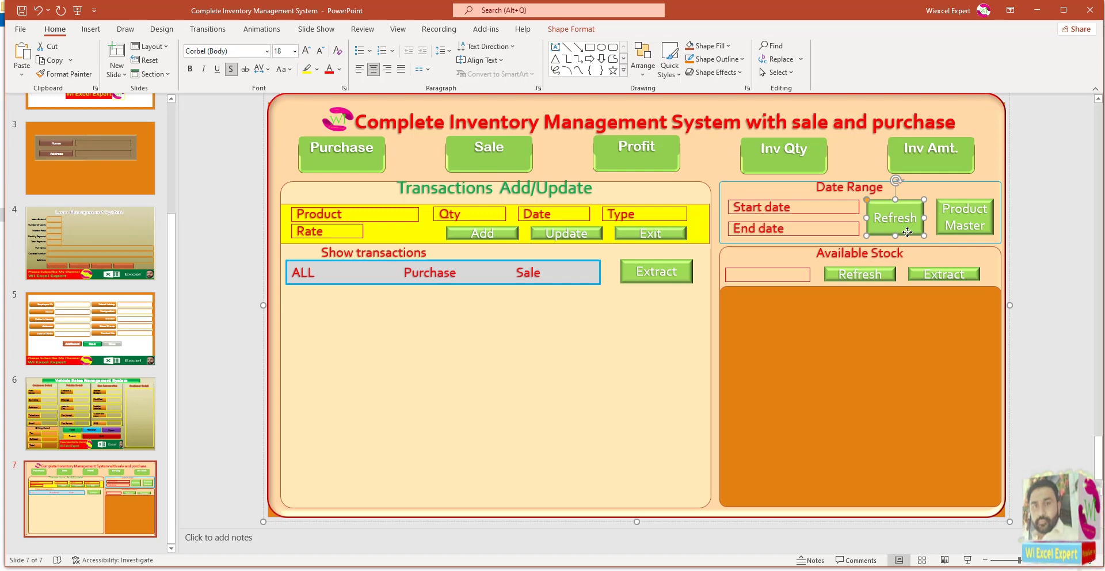
left_click(566, 29)
left_click(429, 45)
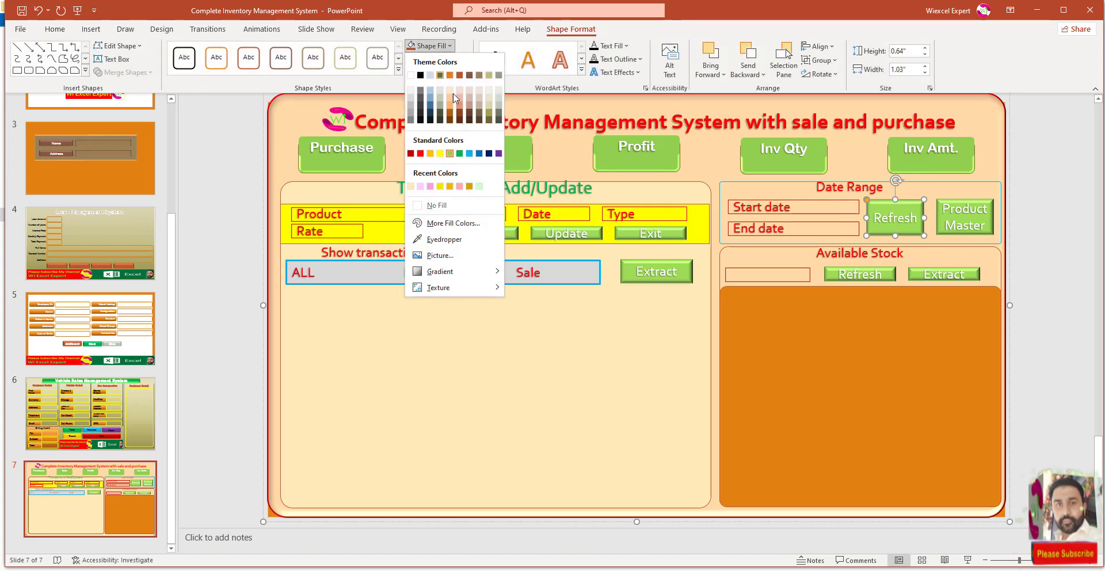
left_click(430, 186)
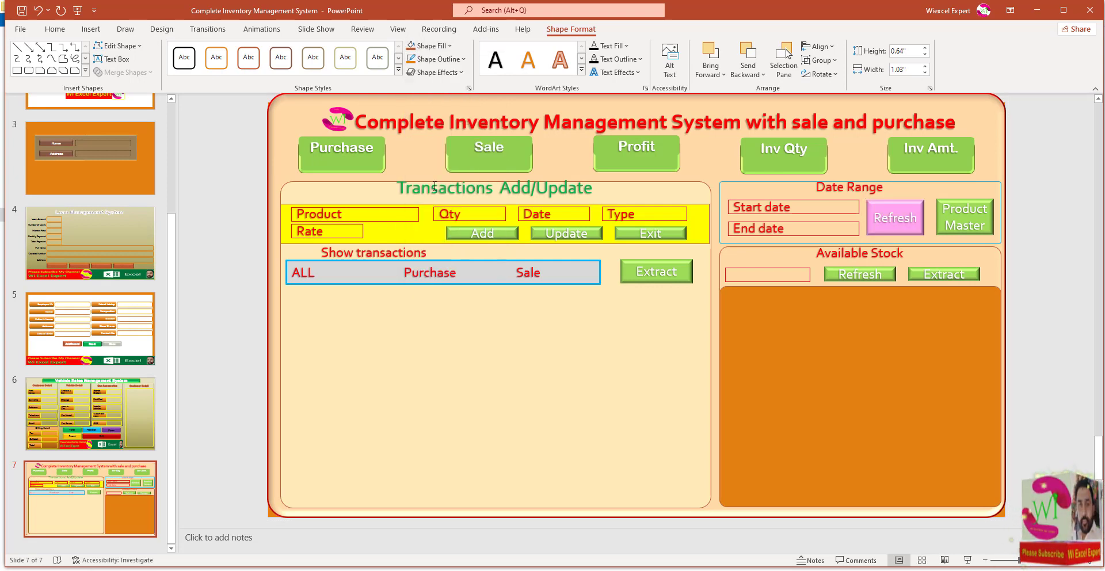
Fill the Product Master button with the standard red colour
left_click(977, 225)
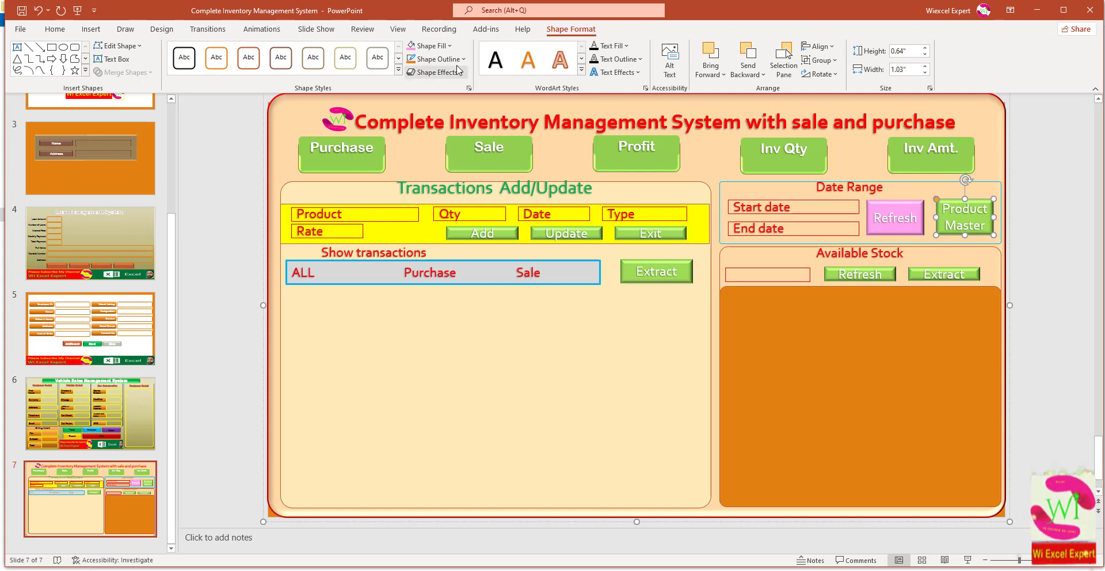
left_click(430, 45)
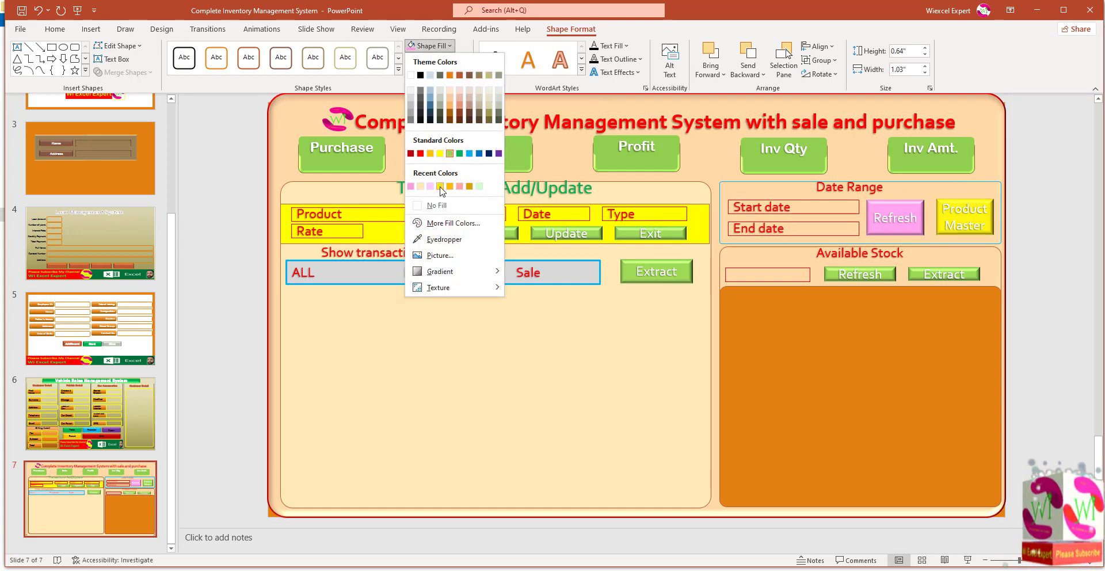
left_click(420, 153)
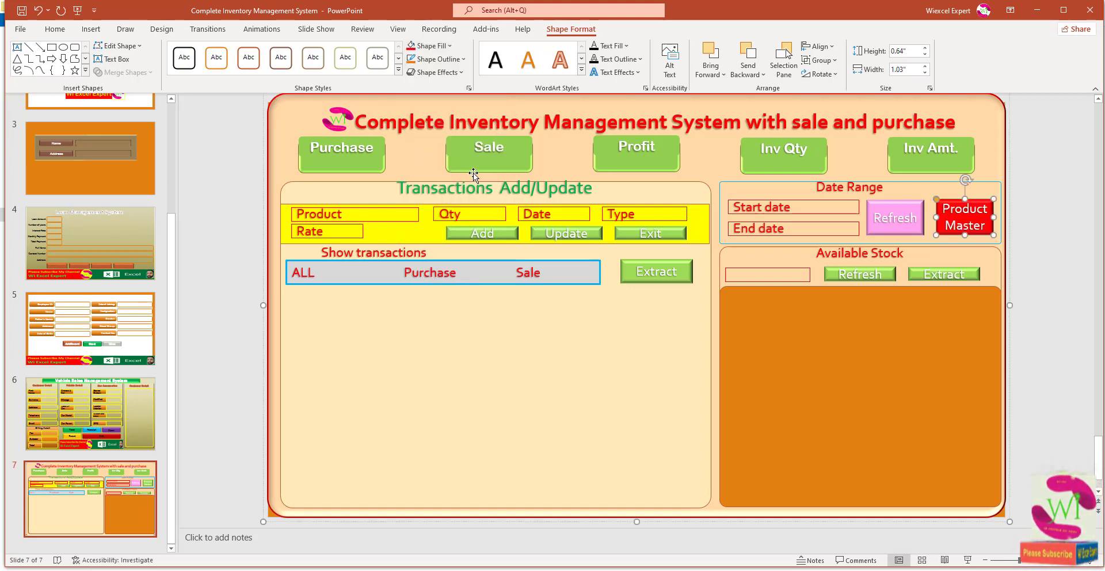
left_click(757, 193)
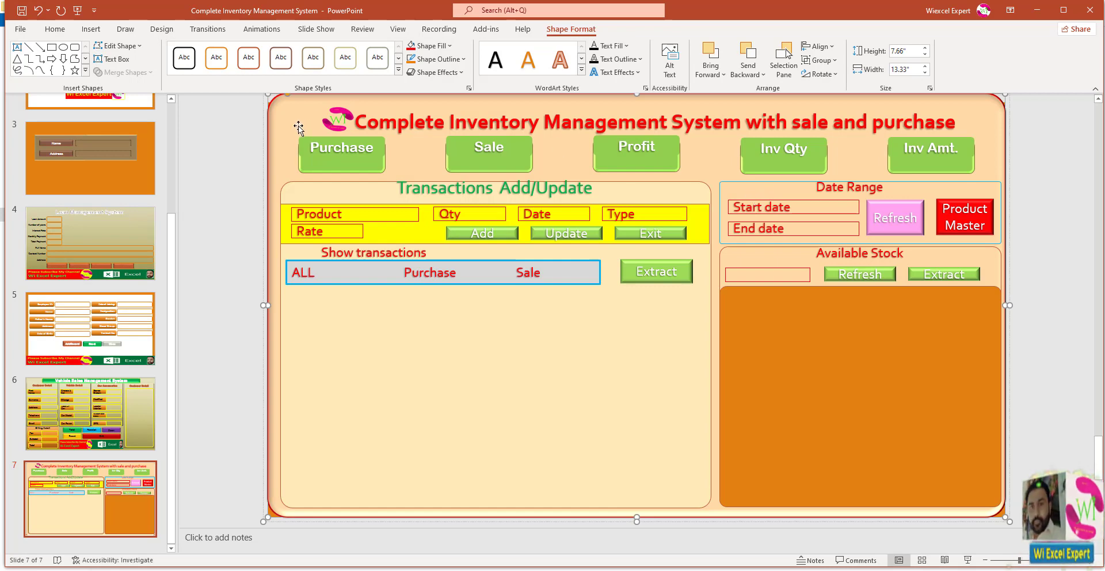
Select all the slide content and choose Save as Picture
key("Escape")
key("ctrl+a")
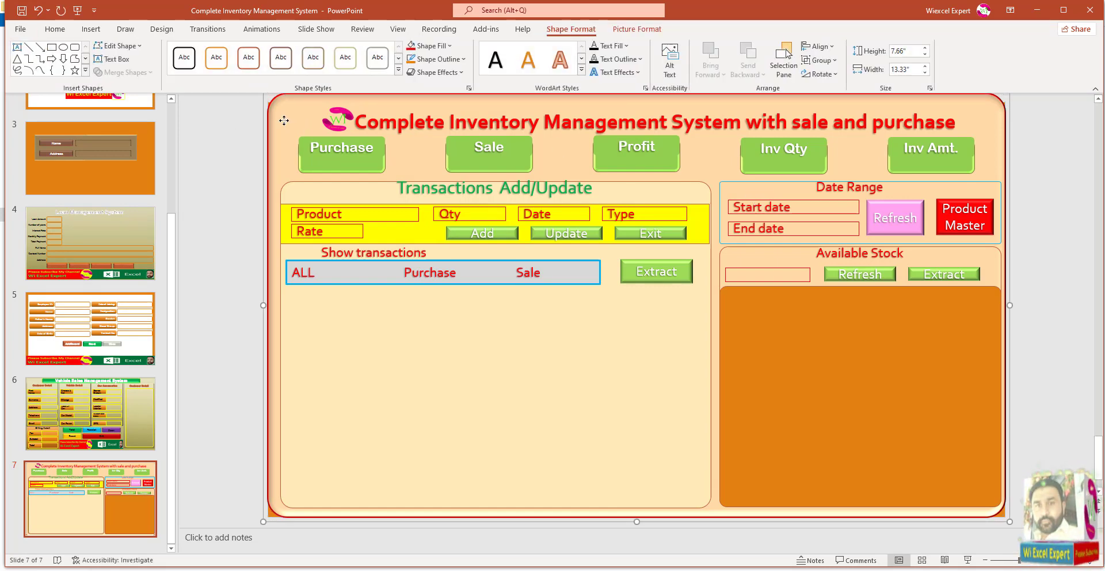
right_click(284, 122)
left_click(328, 267)
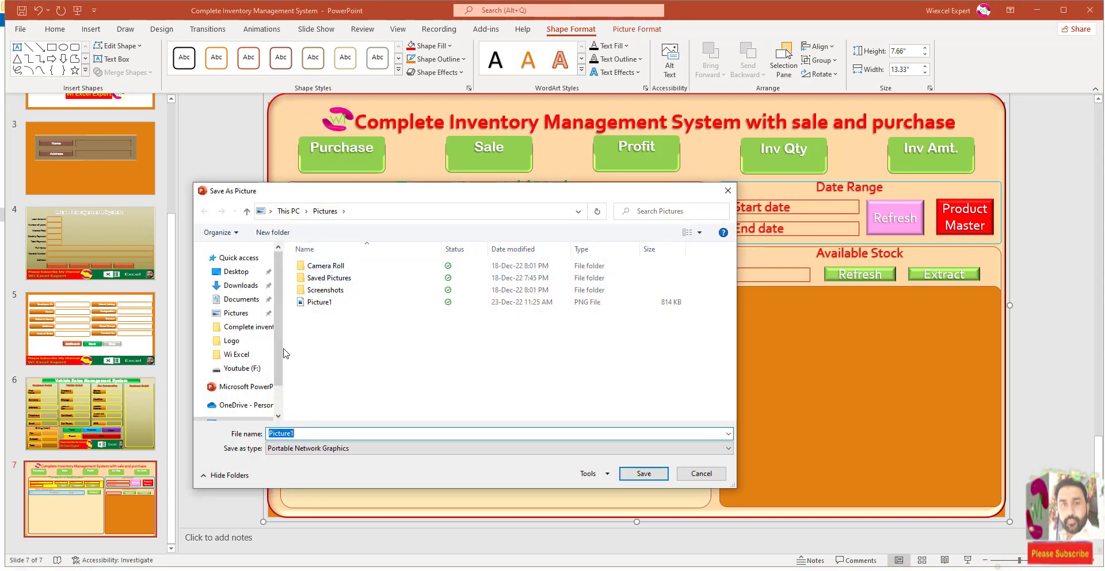
Save it as JPEG 'Pic' in Youtube (F:) > Complete inventory management System Part 1 (design)
scroll(281, 400, "down", 1)
left_click(239, 389)
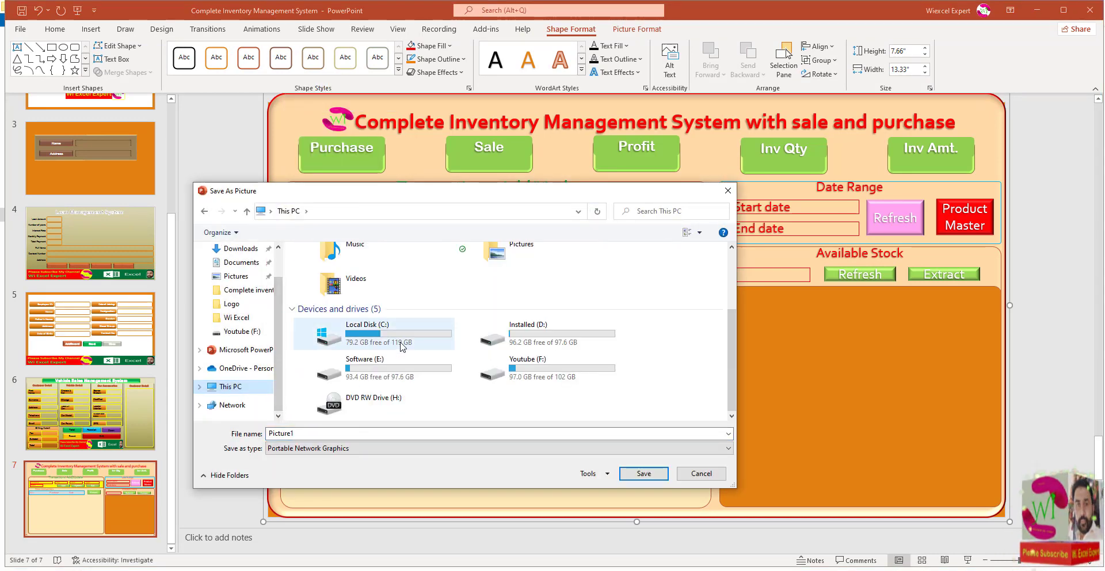
double_click(506, 374)
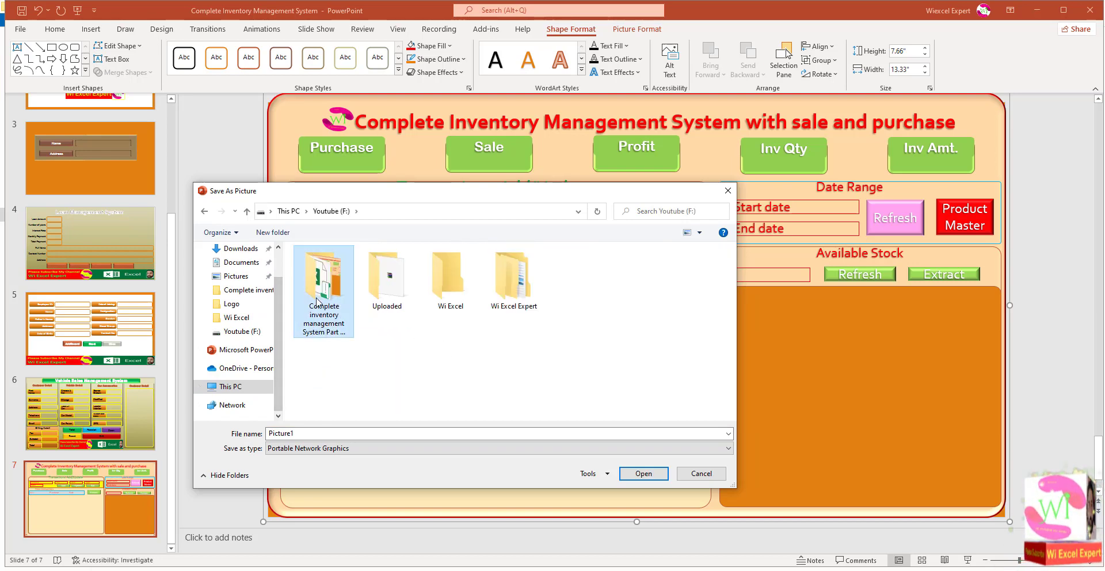
double_click(322, 276)
left_click(323, 447)
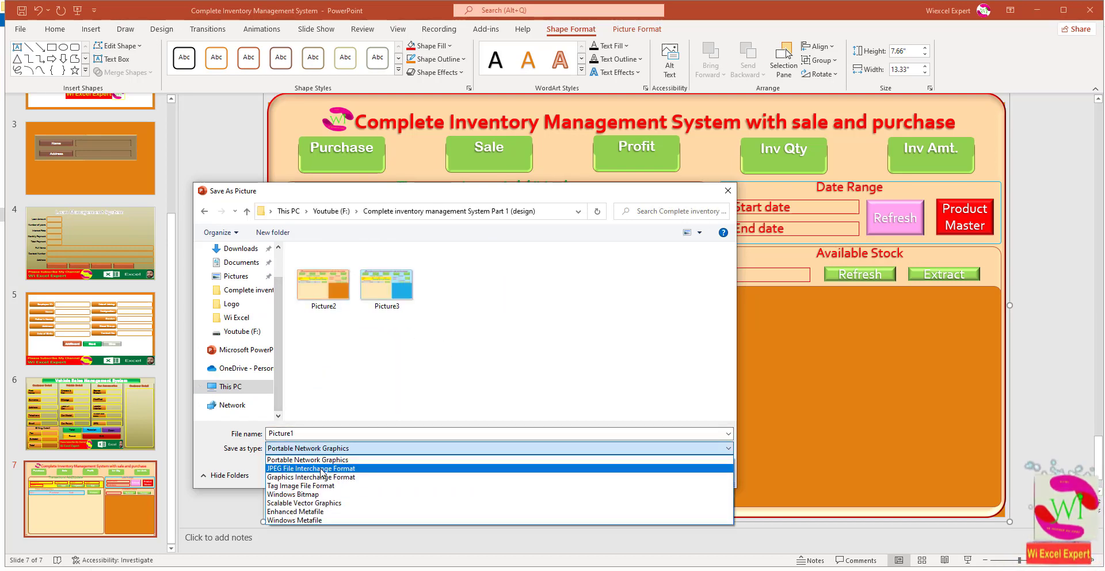
left_click(322, 473)
double_click(306, 435)
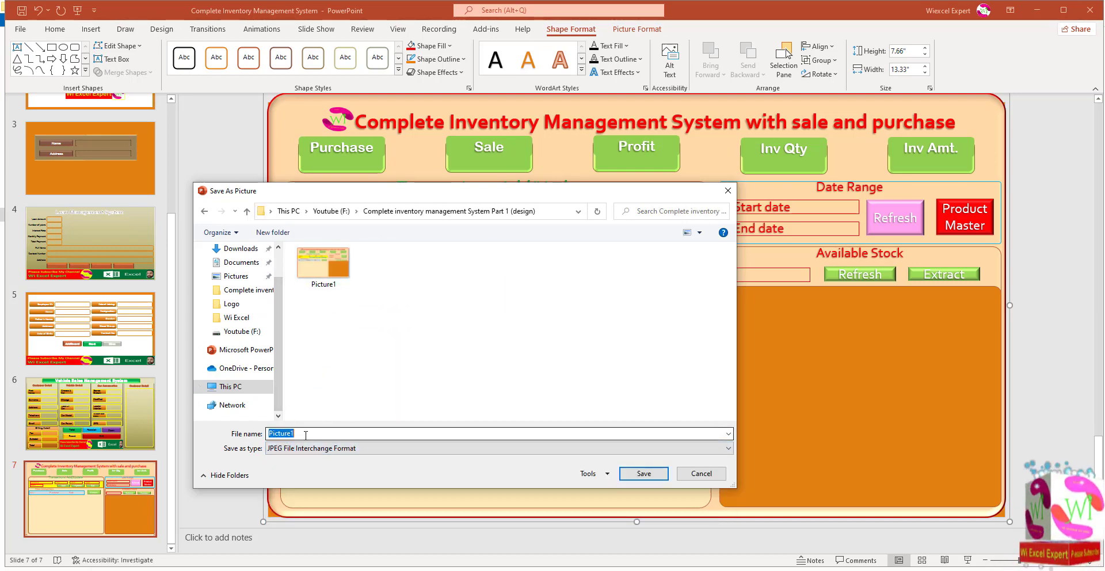
left_click(305, 435)
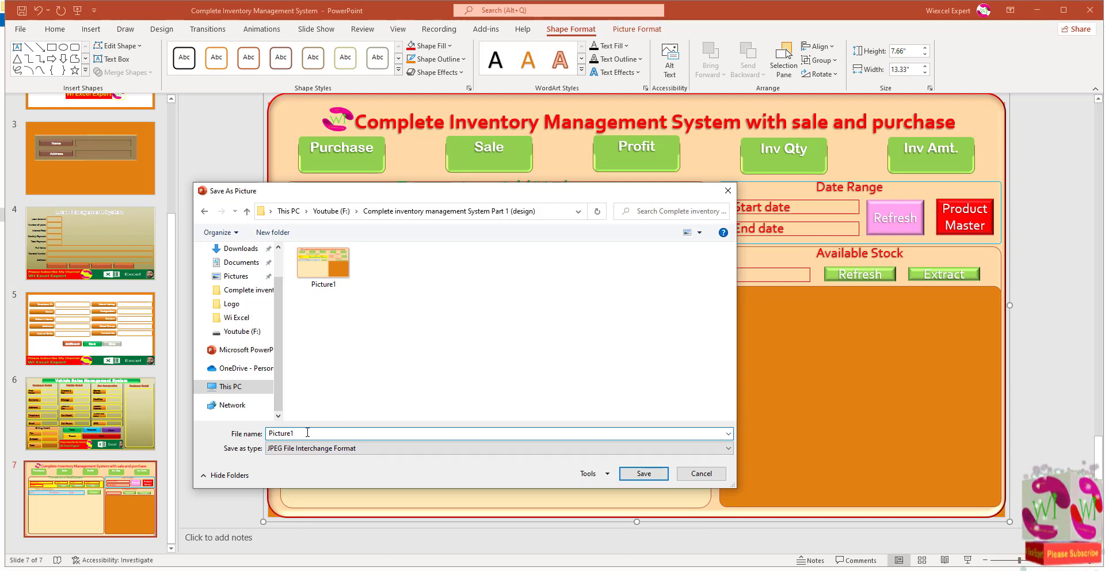
key("BackSpace")
key("BackSpace")
key("BackSpace")
key("BackSpace")
key("BackSpace")
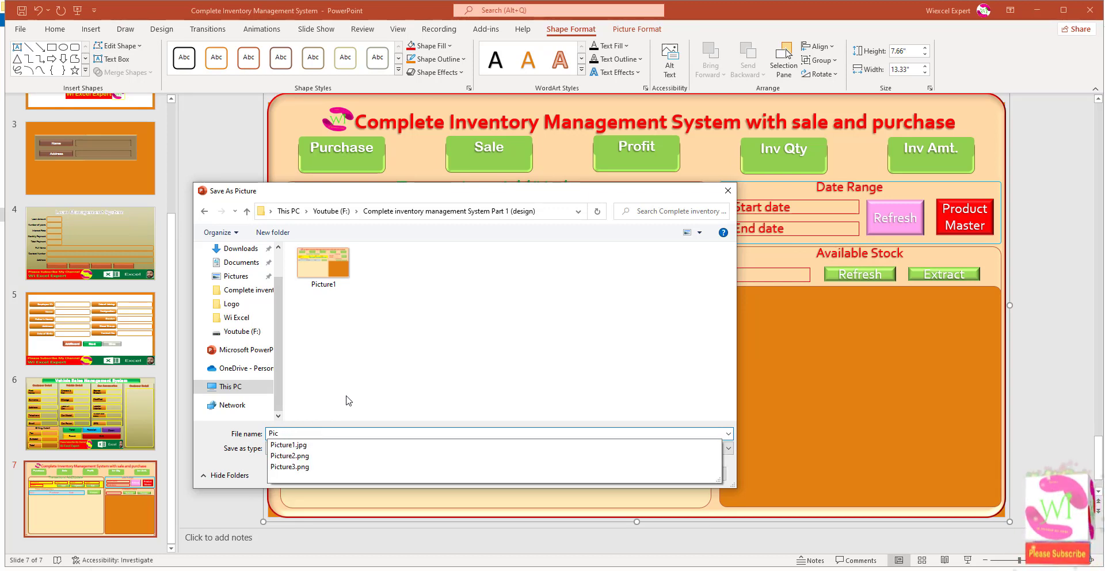
left_click(644, 474)
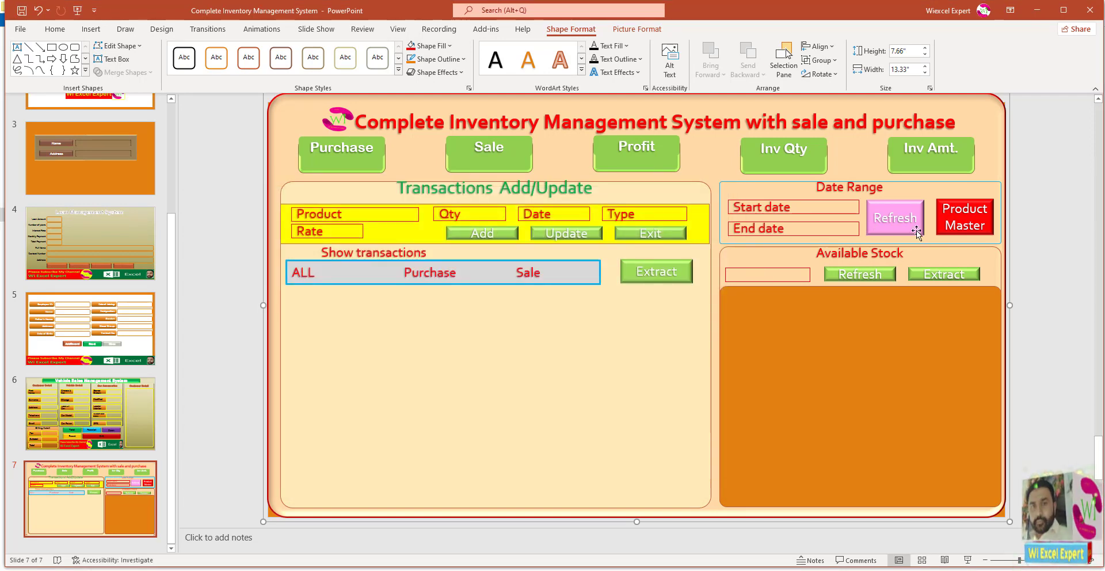
Fill the Product Master button green, then select the whole slide design group
left_click(974, 225)
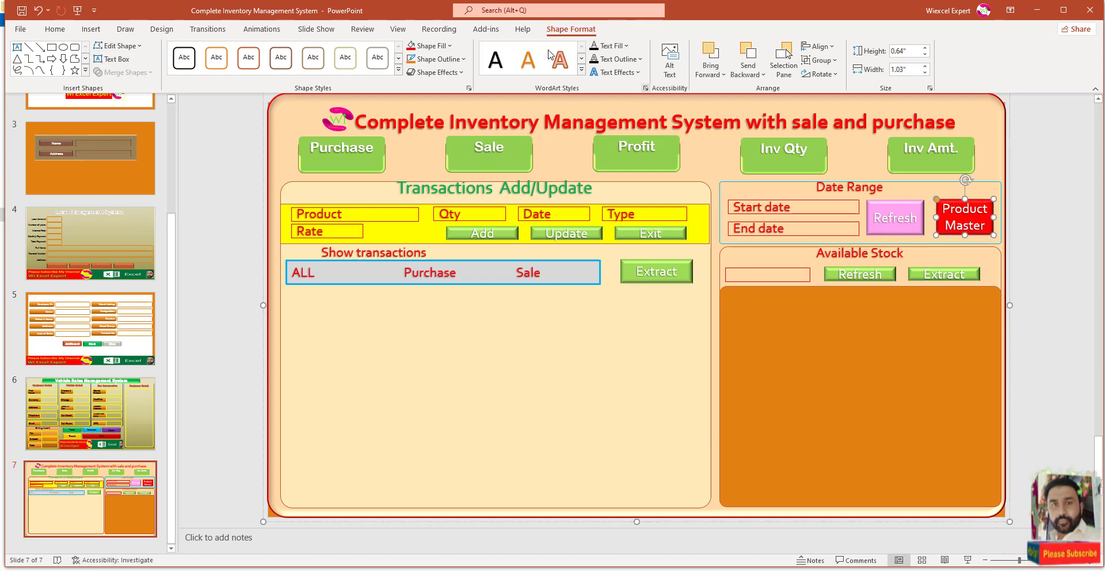
left_click(428, 46)
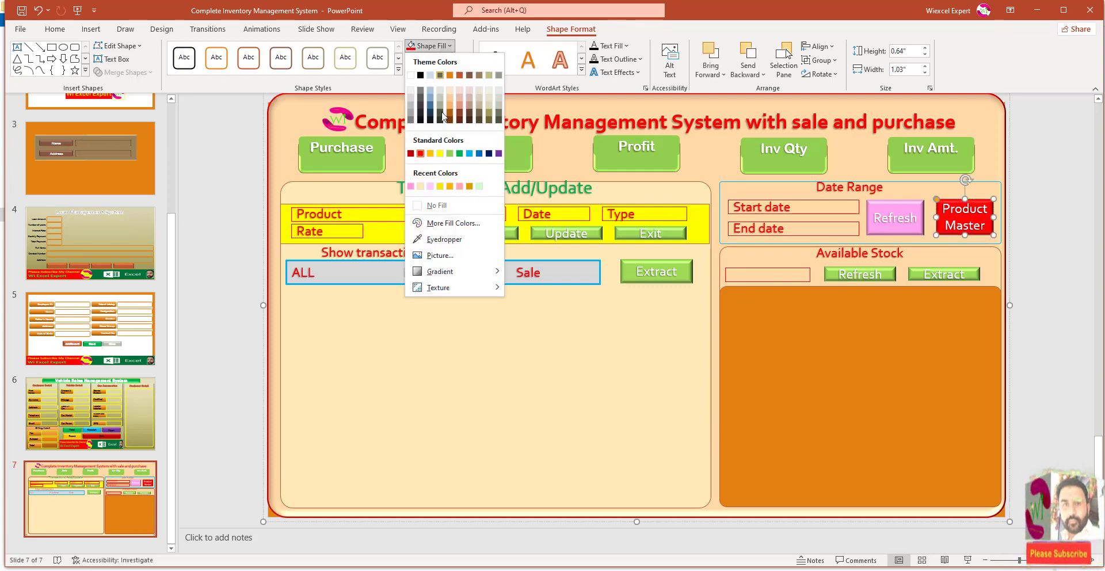
left_click(460, 154)
left_click(586, 316)
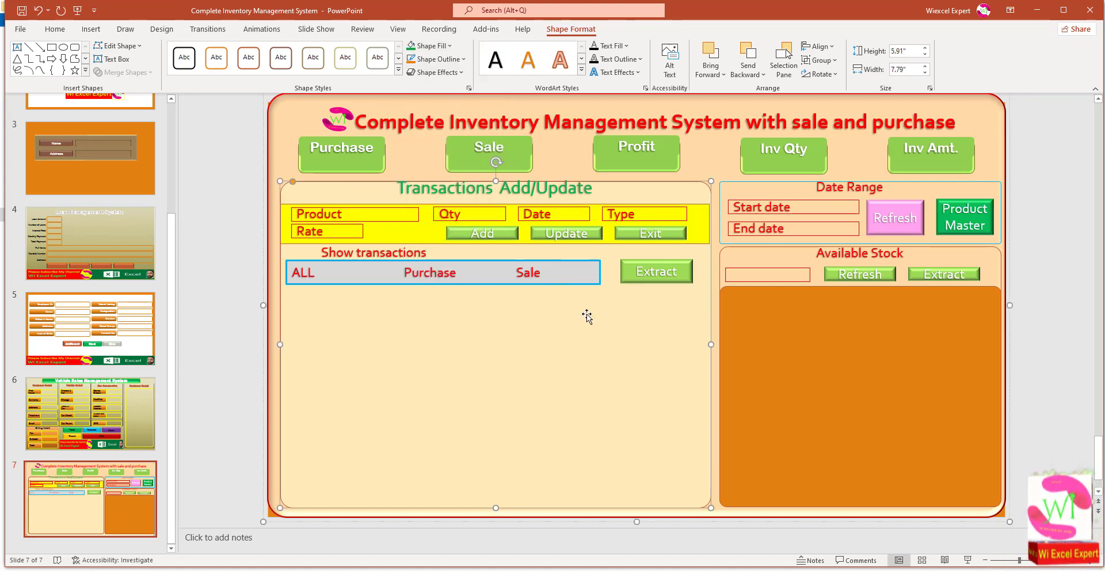
key("Escape")
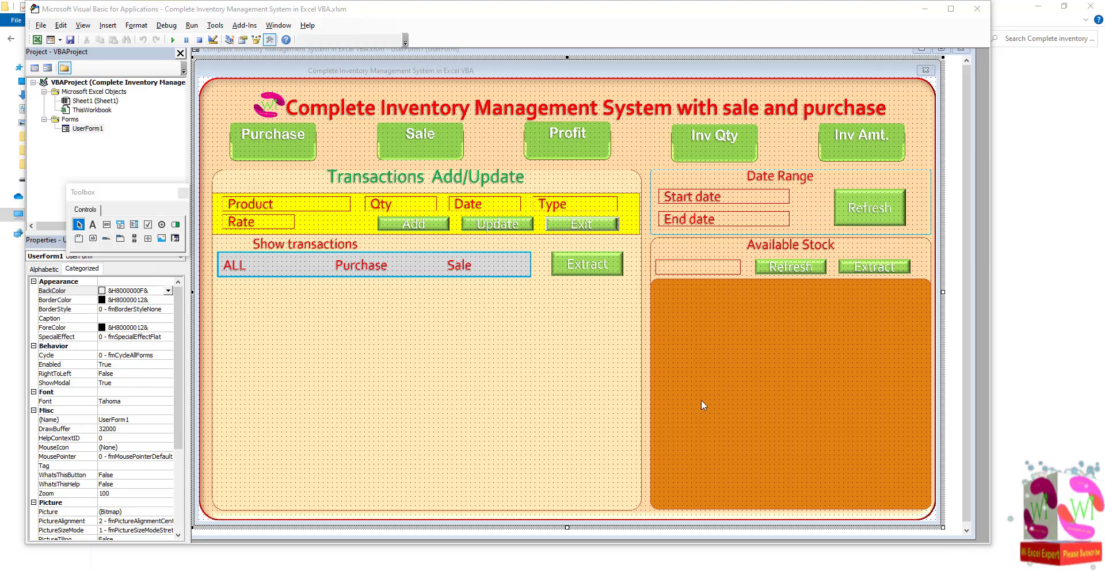
Load the Pic image into UserForm1's Picture property to refresh the form background
left_click(230, 288)
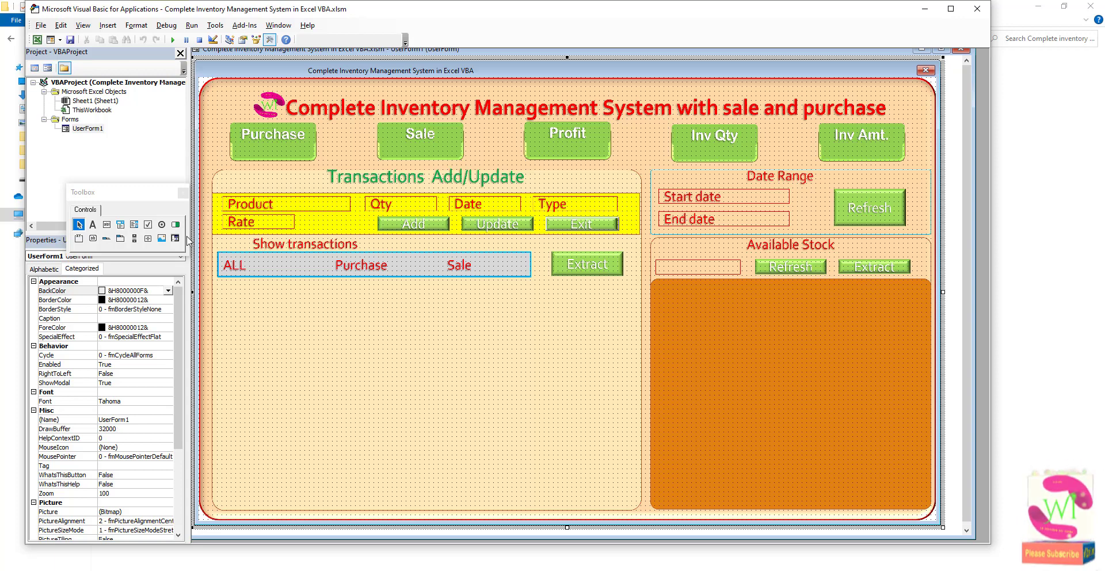
scroll(153, 409, "down", 3)
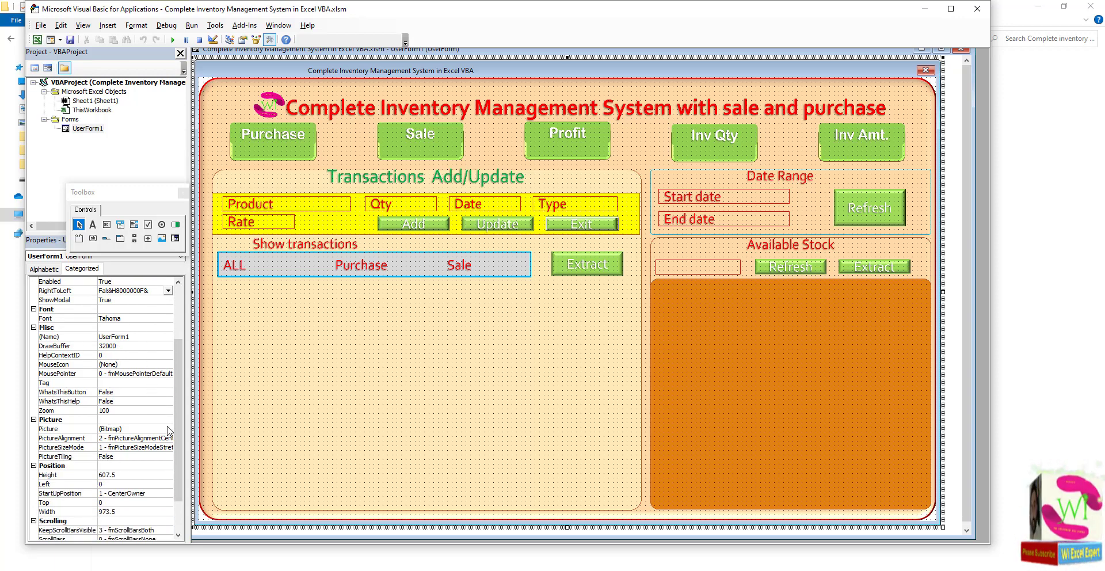
left_click(168, 429)
left_click(171, 430)
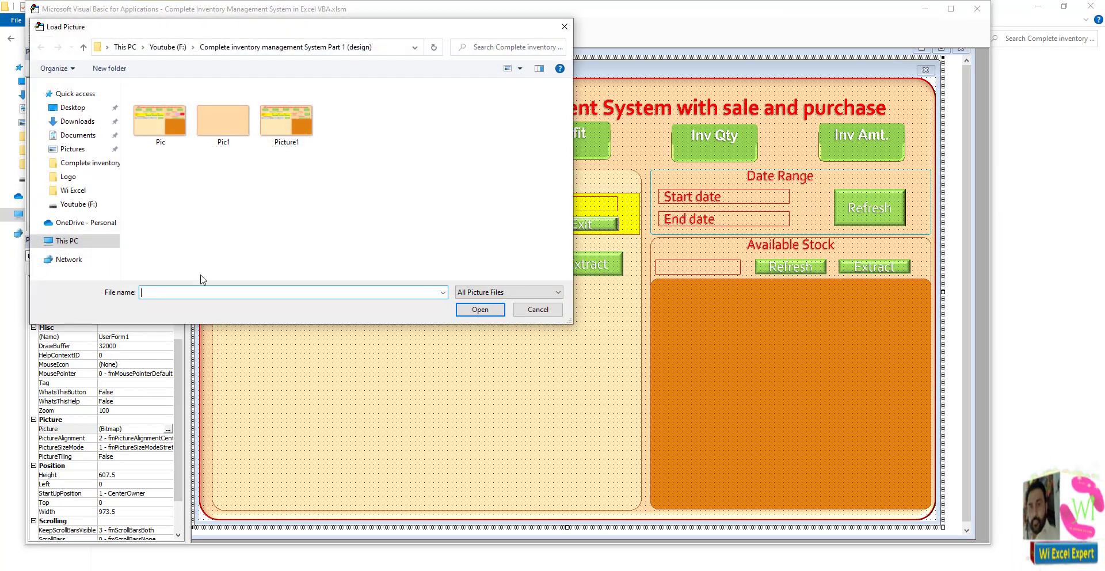
double_click(161, 143)
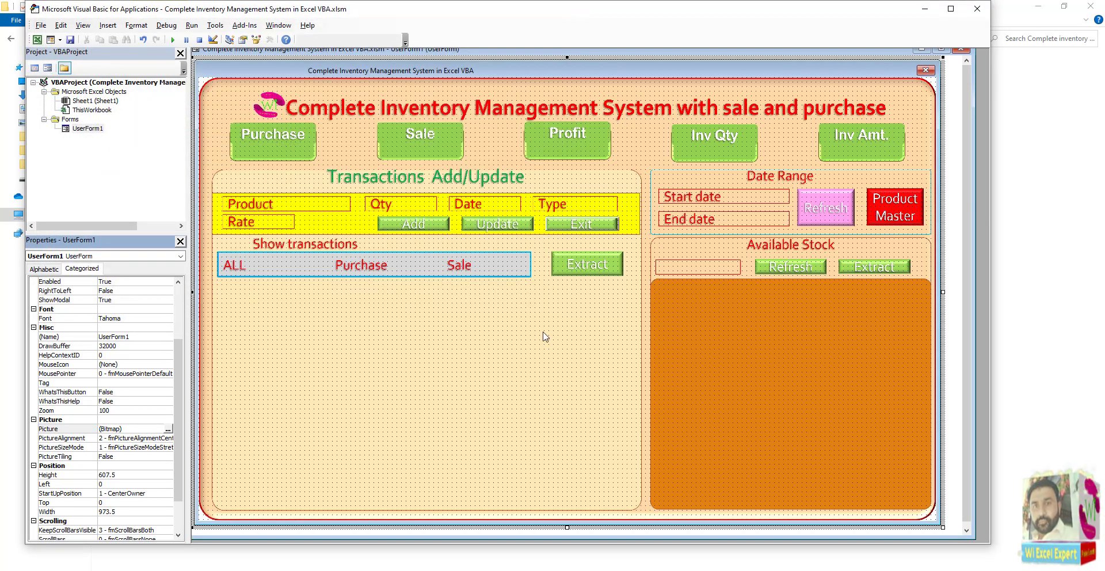
left_click(820, 208)
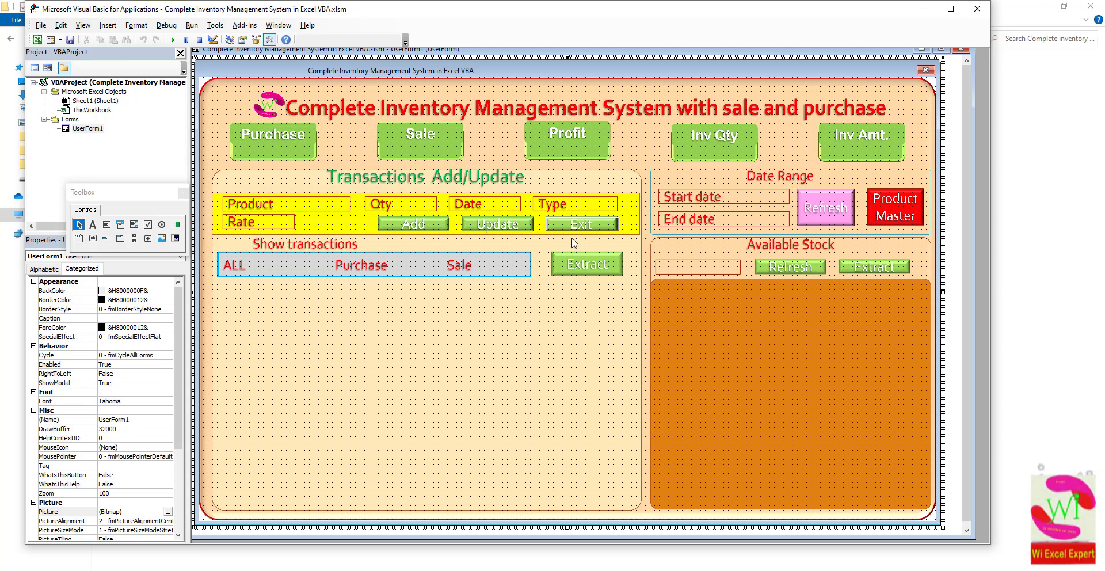
Copy the transparent Exit button onto the pink Refresh button and resize it to cover it
left_click(592, 226)
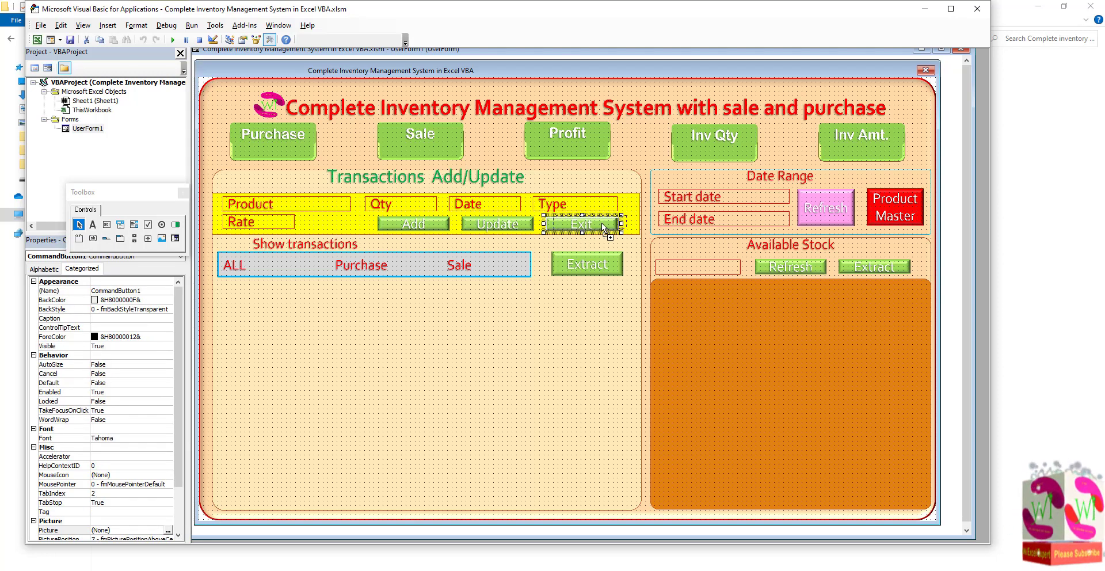
mouse_move(603, 226)
left_mouse_down()
mouse_move(827, 203)
mouse_move(794, 197)
left_mouse_up()
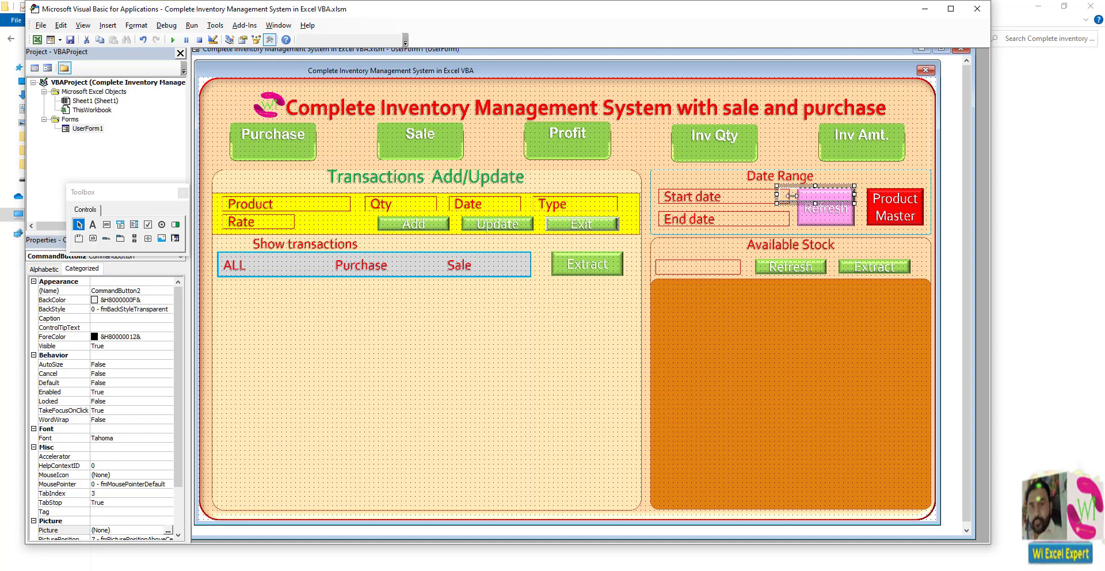
left_click_drag(792, 196, 795, 194)
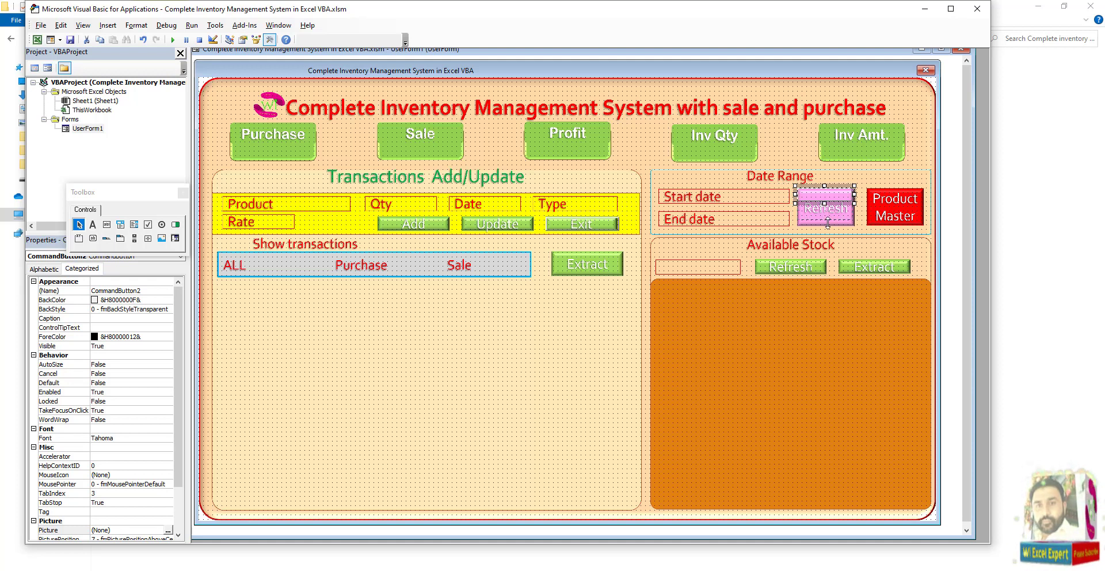
left_click_drag(827, 225, 827, 225)
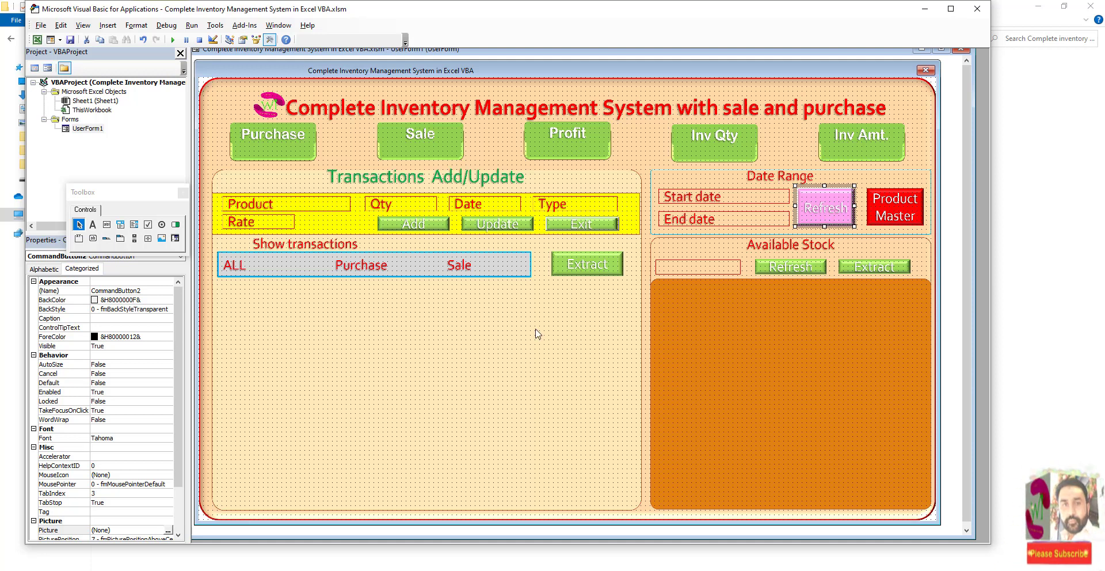
Set CommandButton2's Top to 145, then select the form and run it
left_click(82, 269)
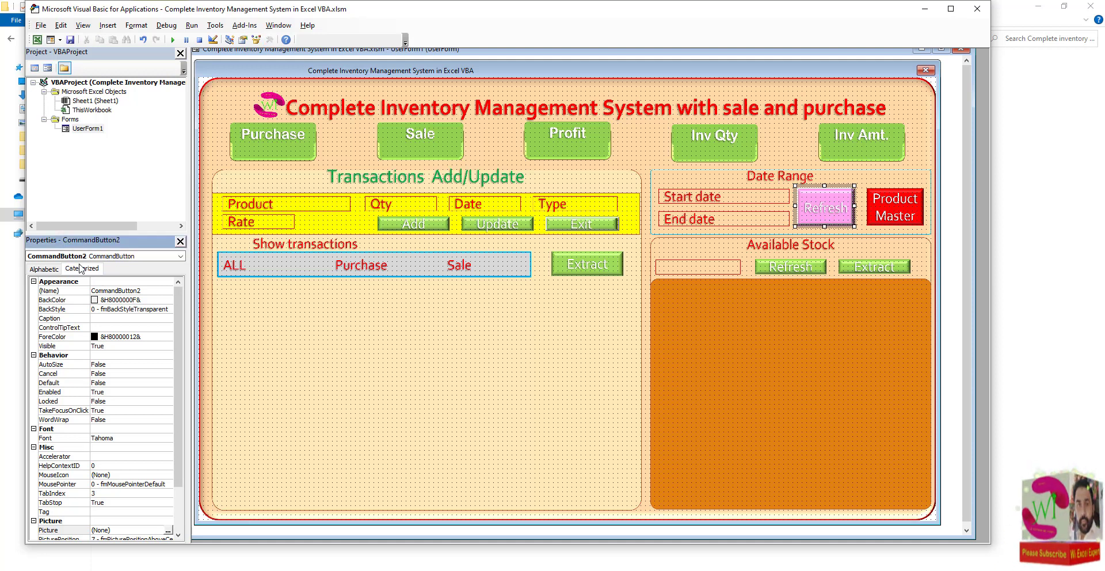
scroll(132, 410, "down", 2)
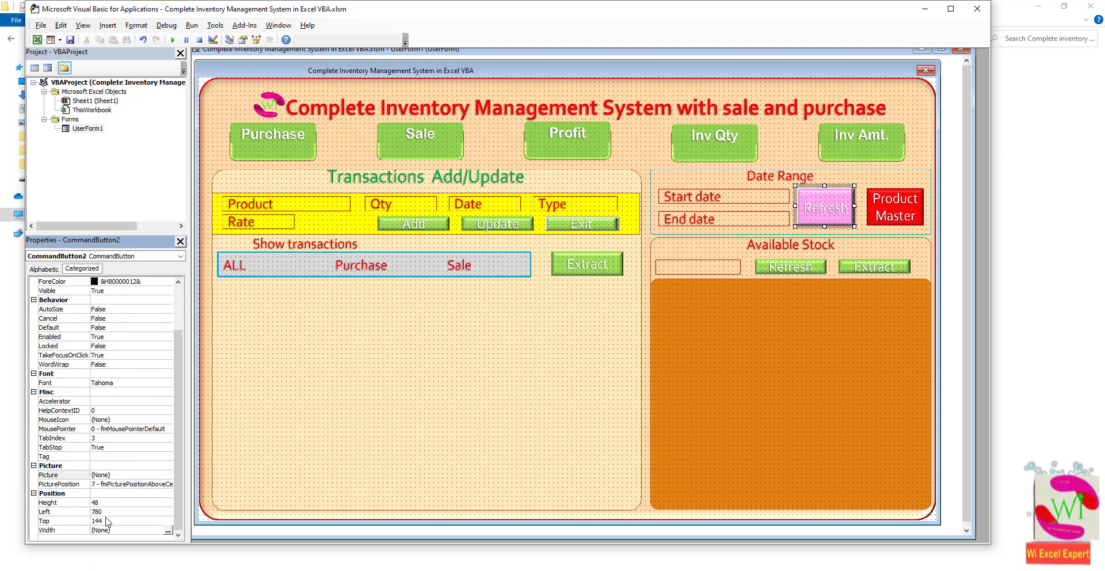
left_click(110, 520)
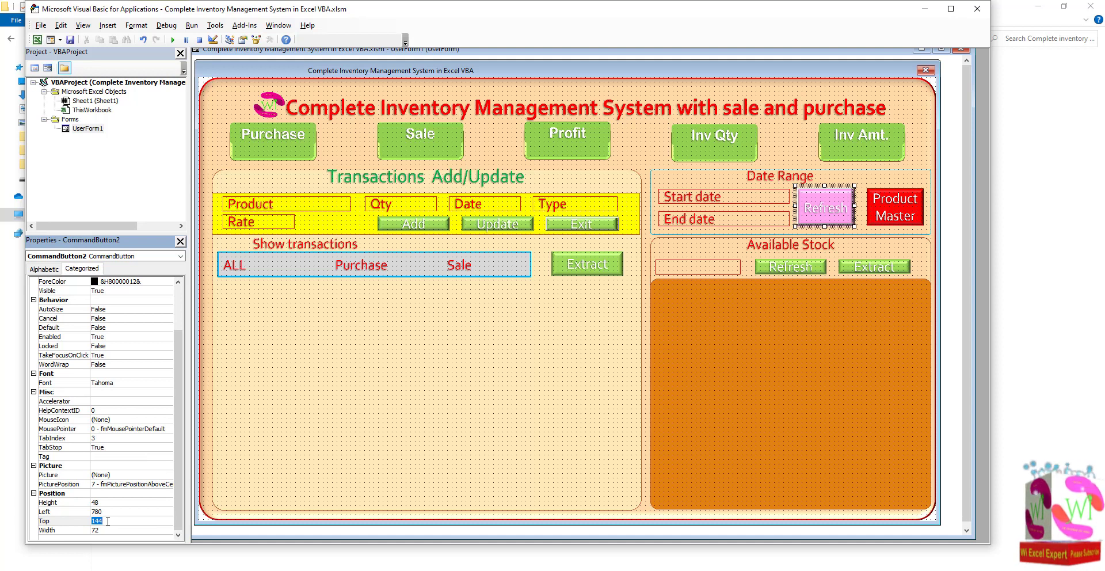
type("145")
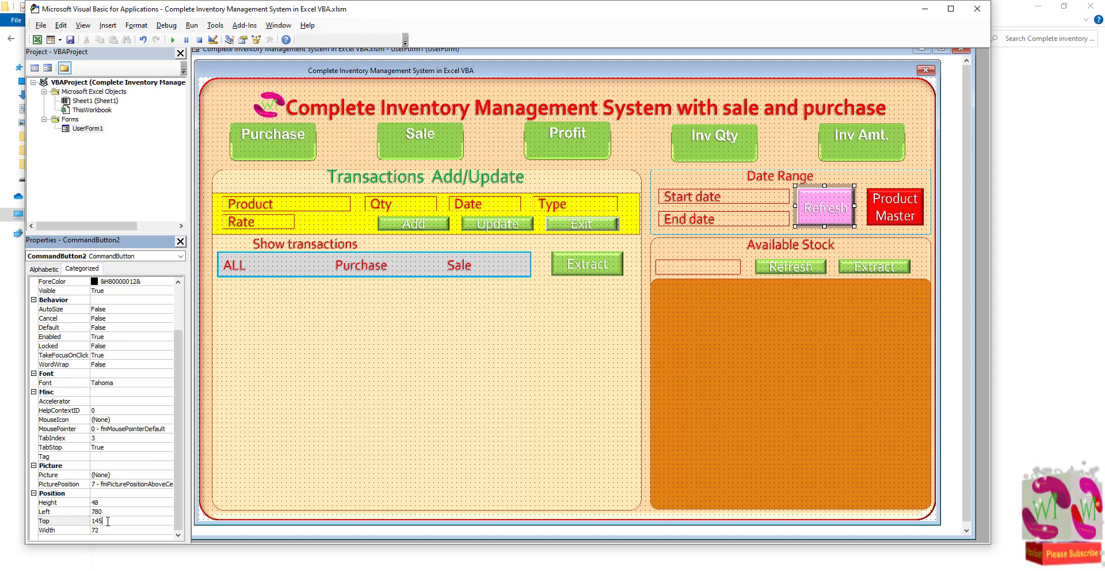
left_click(111, 493)
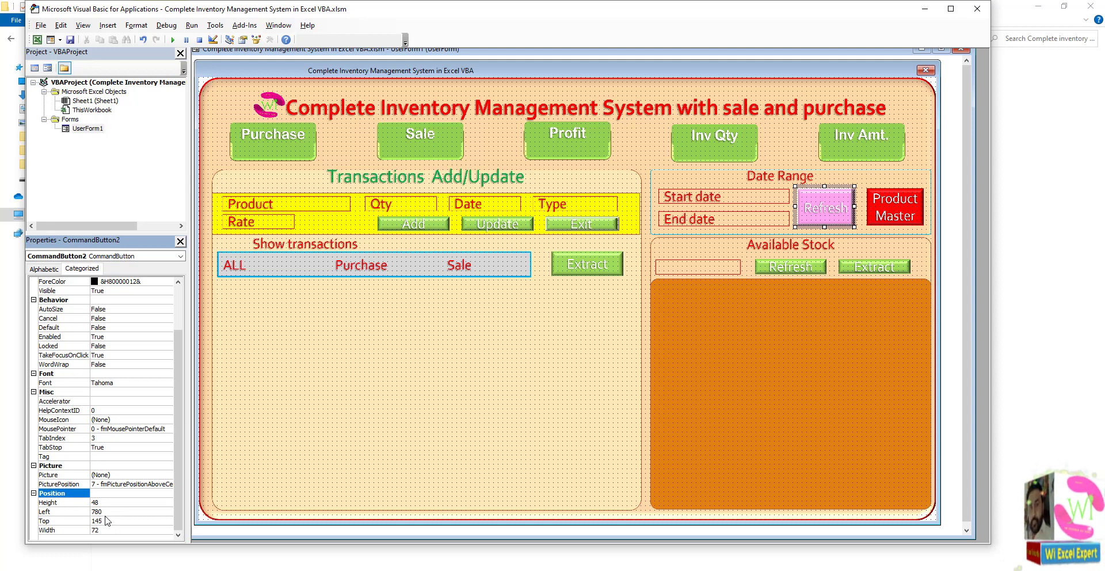
left_click(206, 192)
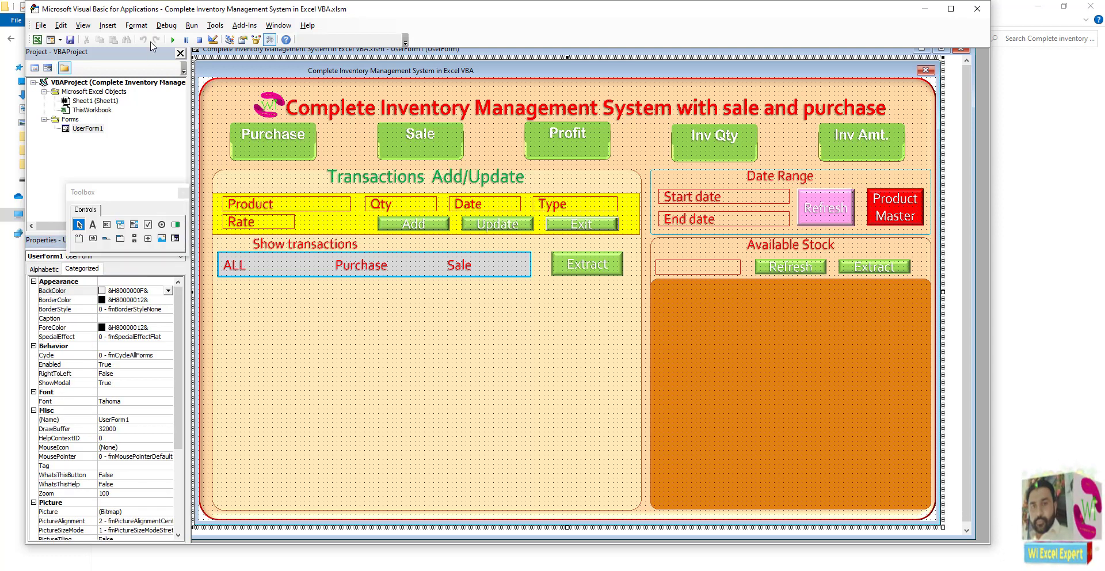
left_click(173, 39)
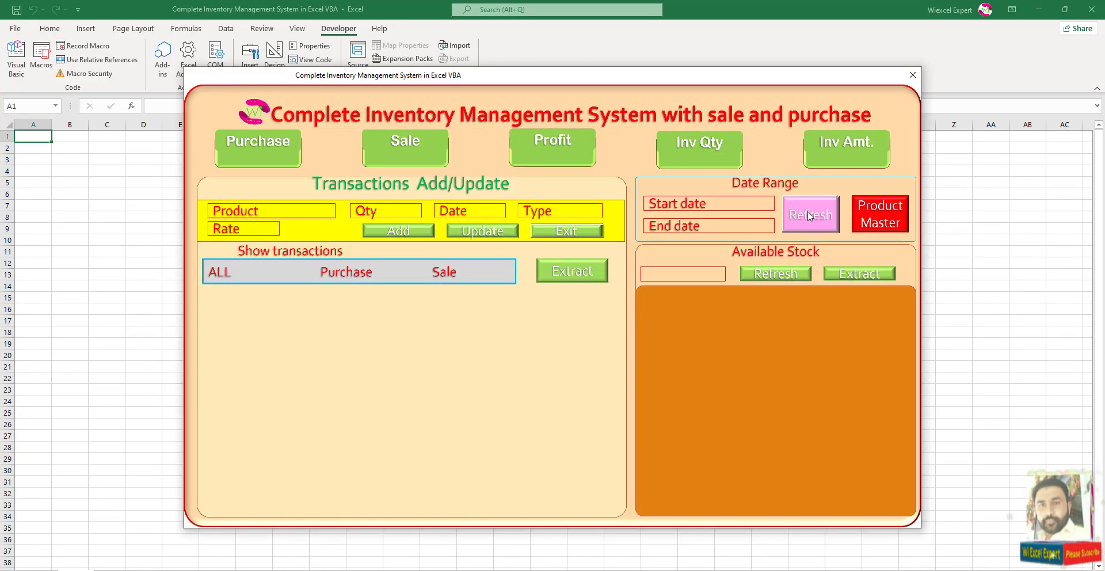
Click the Refresh area and End date field on the running form, then close it with Exit
left_click(808, 216)
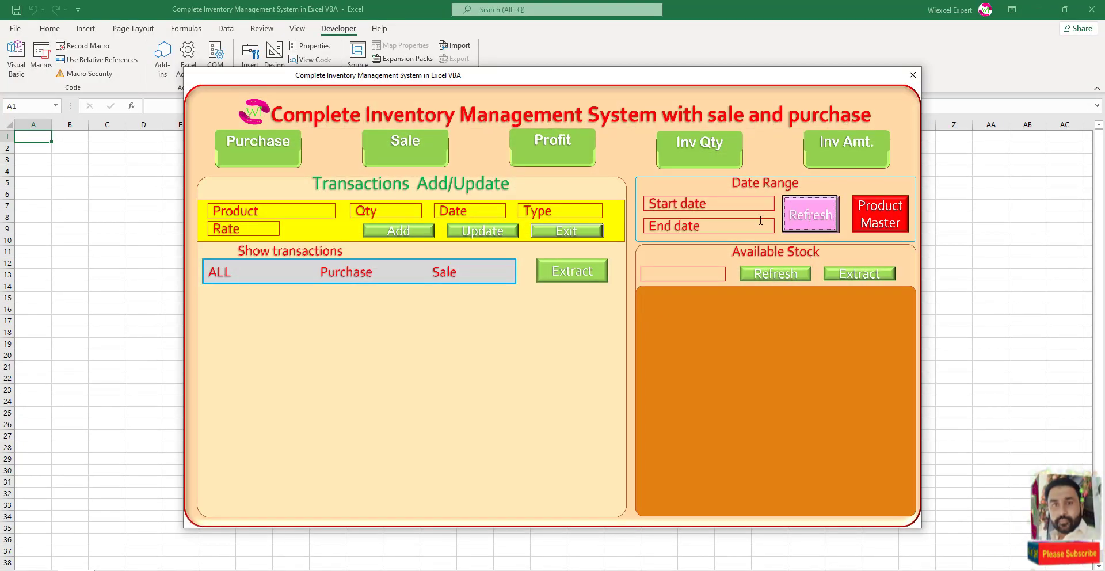
left_click(760, 221)
left_click(816, 221)
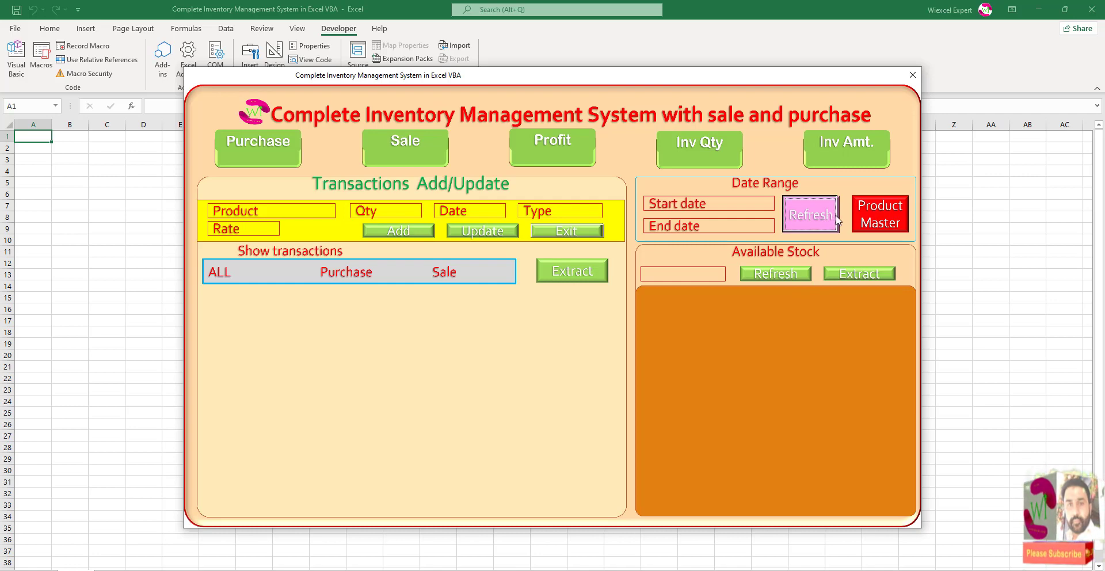
left_click(573, 231)
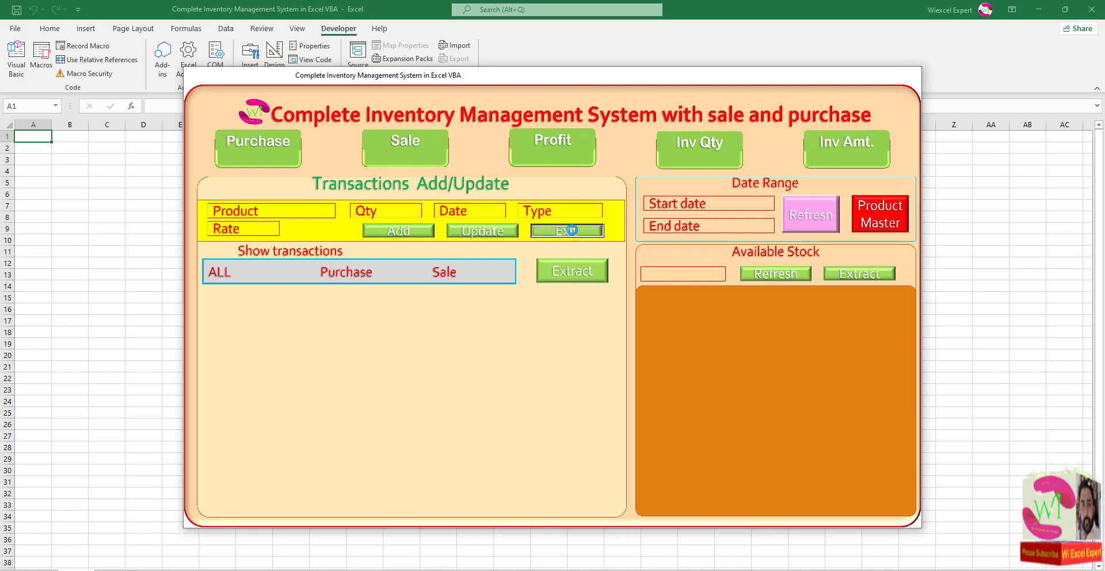
Set the Refresh transparent button's Width to 74, compare it with Product Master, and select the UserForm
left_click(828, 211)
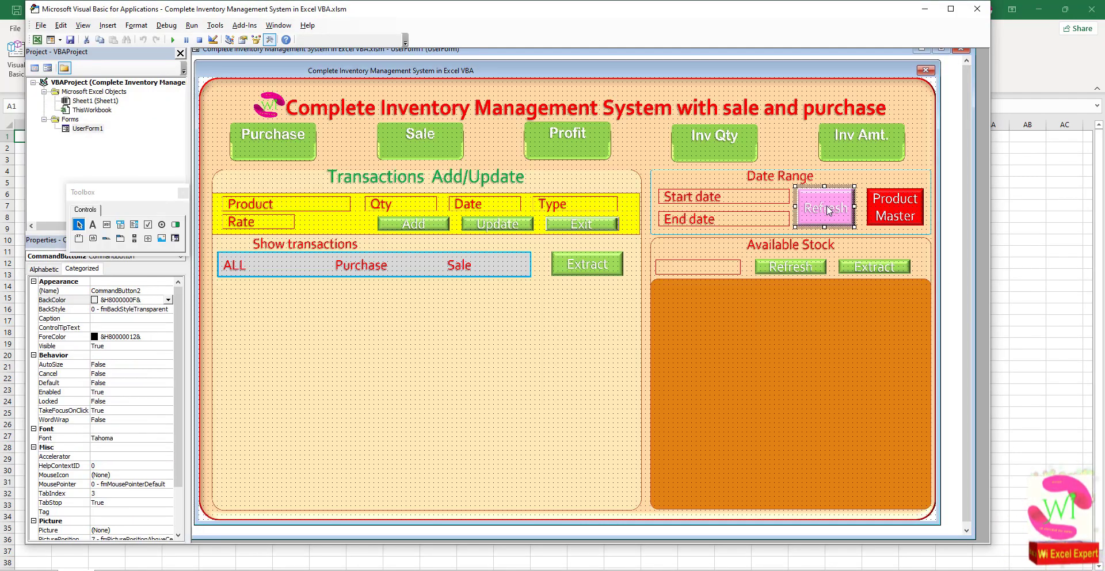
scroll(110, 501, "down", 2)
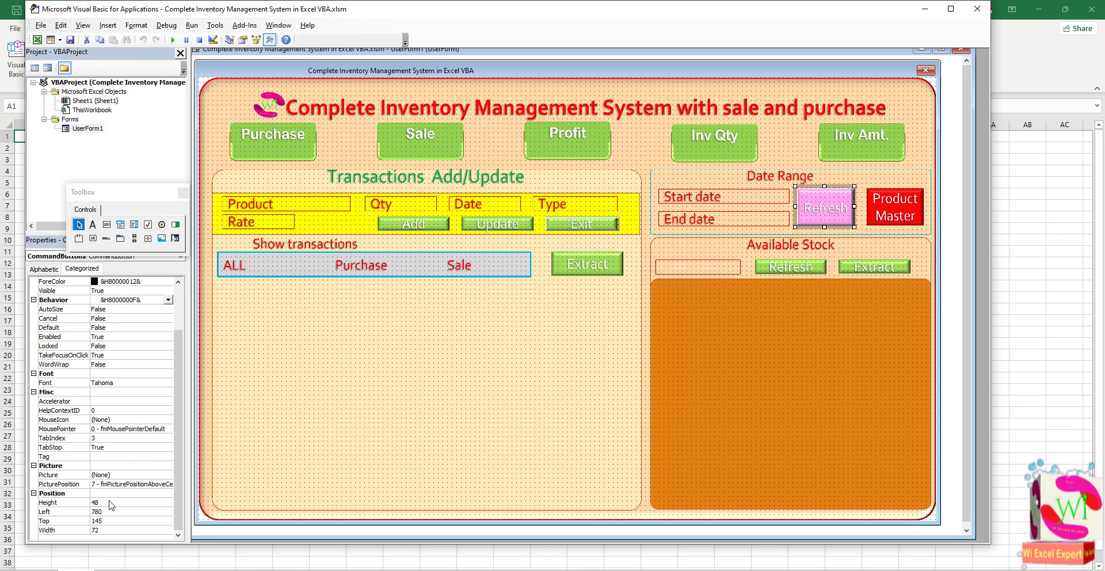
double_click(102, 530)
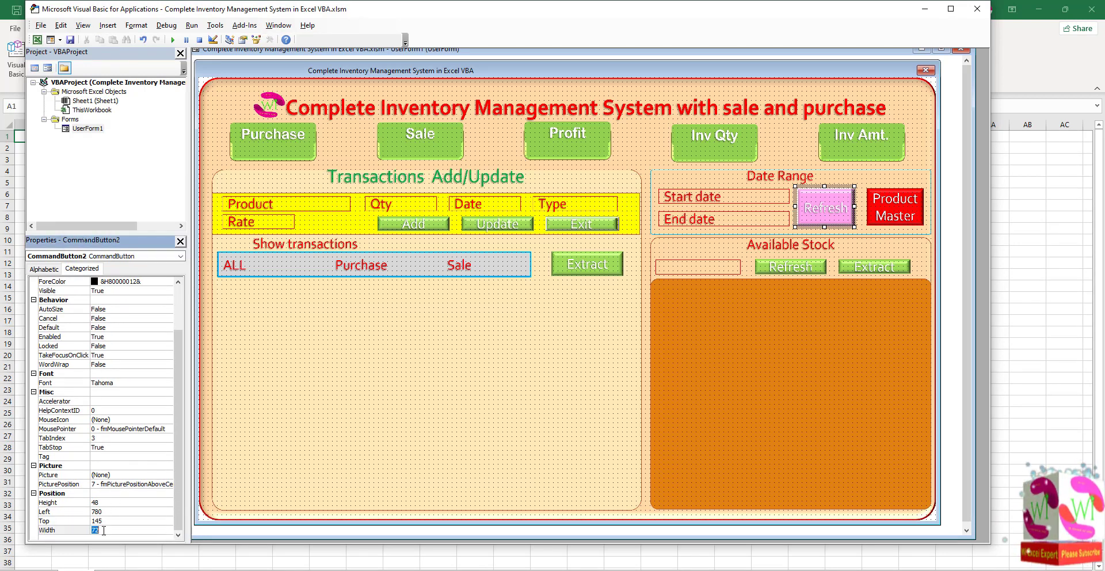
type("7")
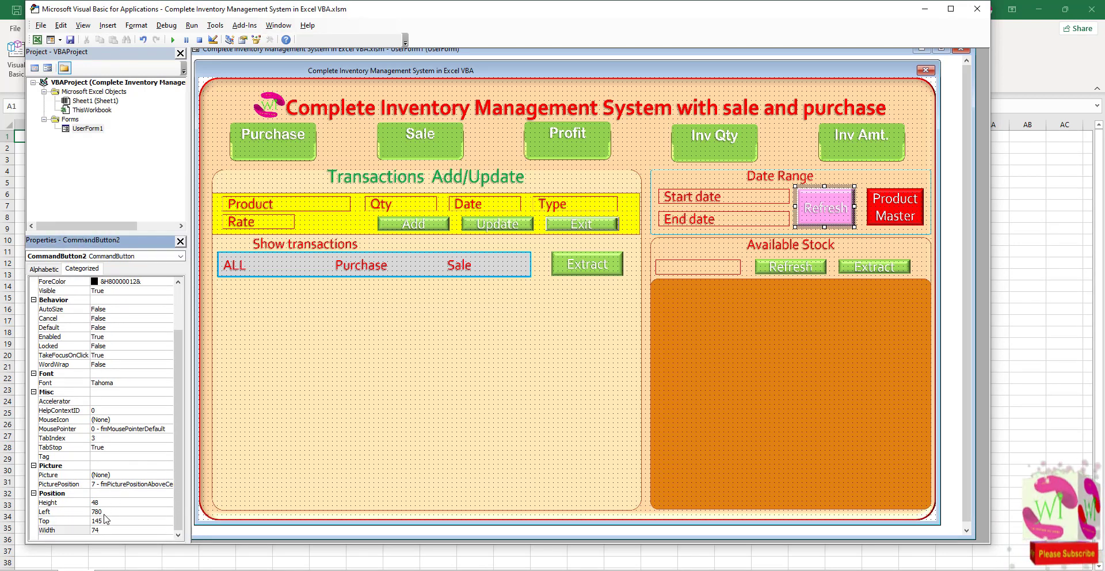
left_click(107, 511)
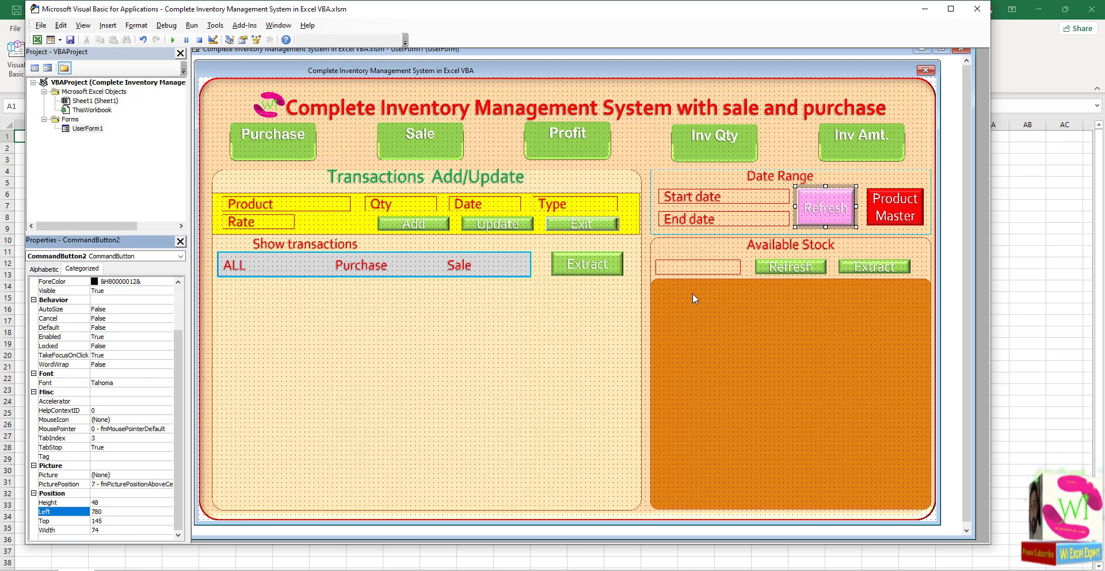
left_click(827, 218)
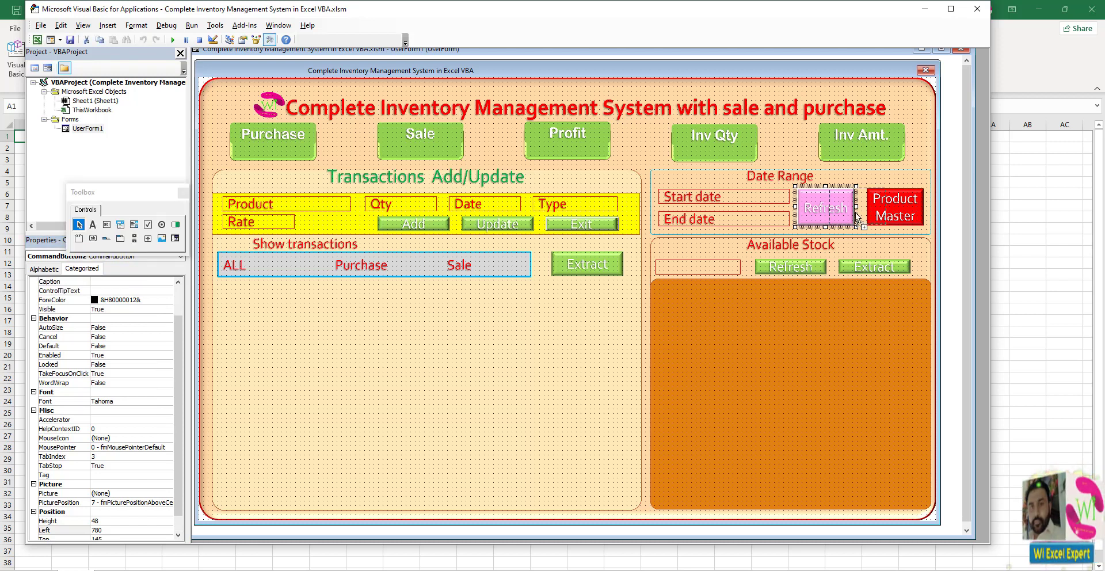
left_click(898, 219)
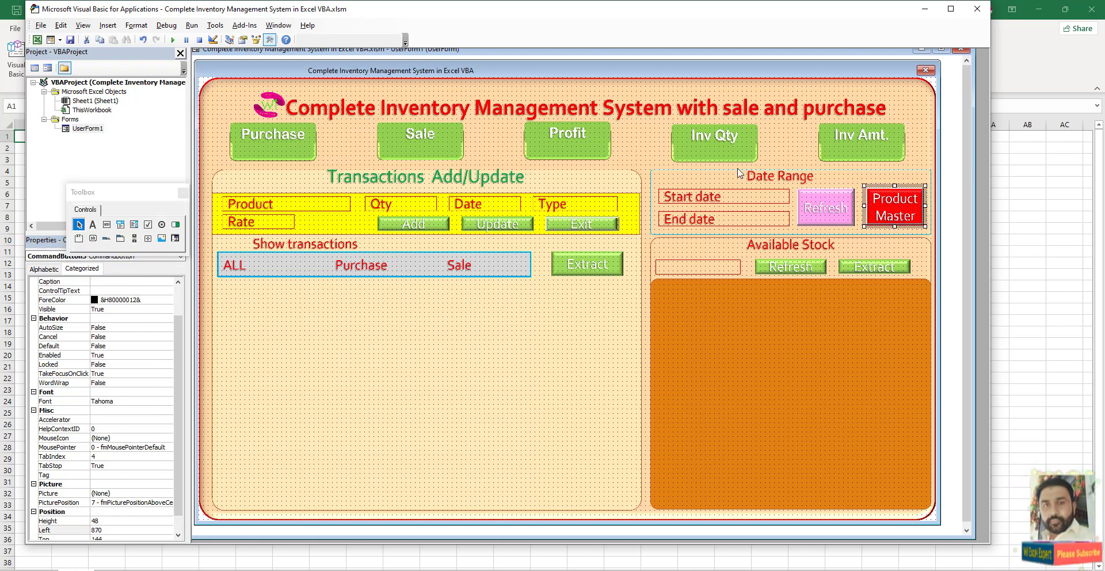
key("Escape")
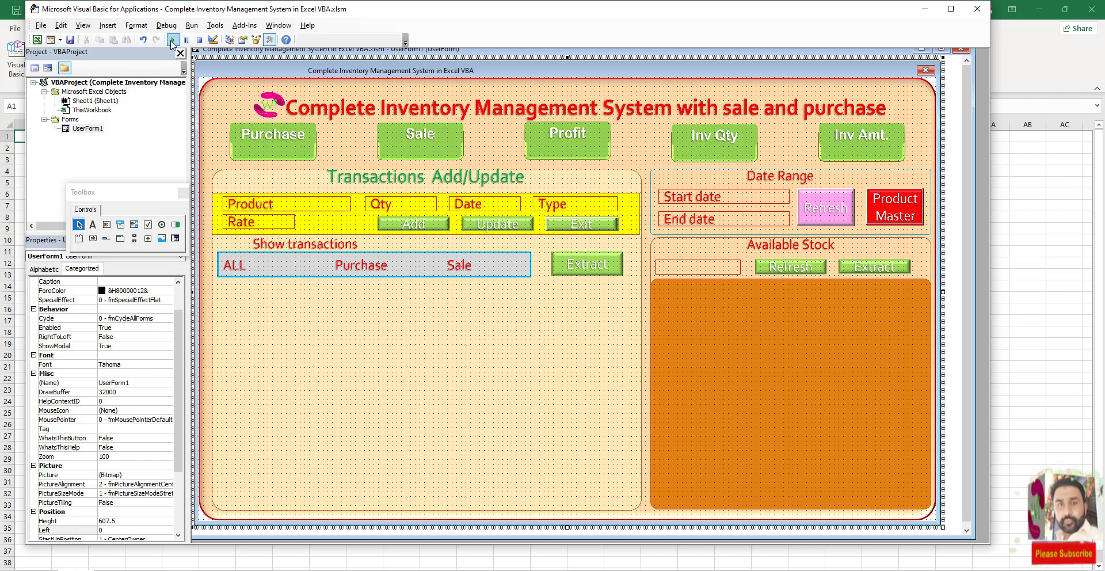
left_click(172, 40)
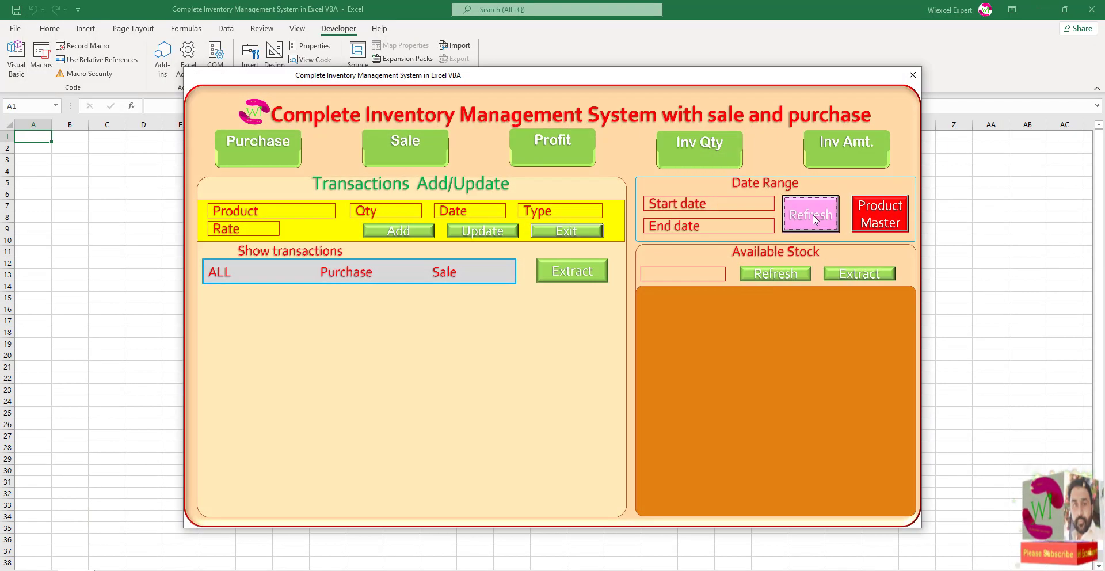
left_click(808, 220)
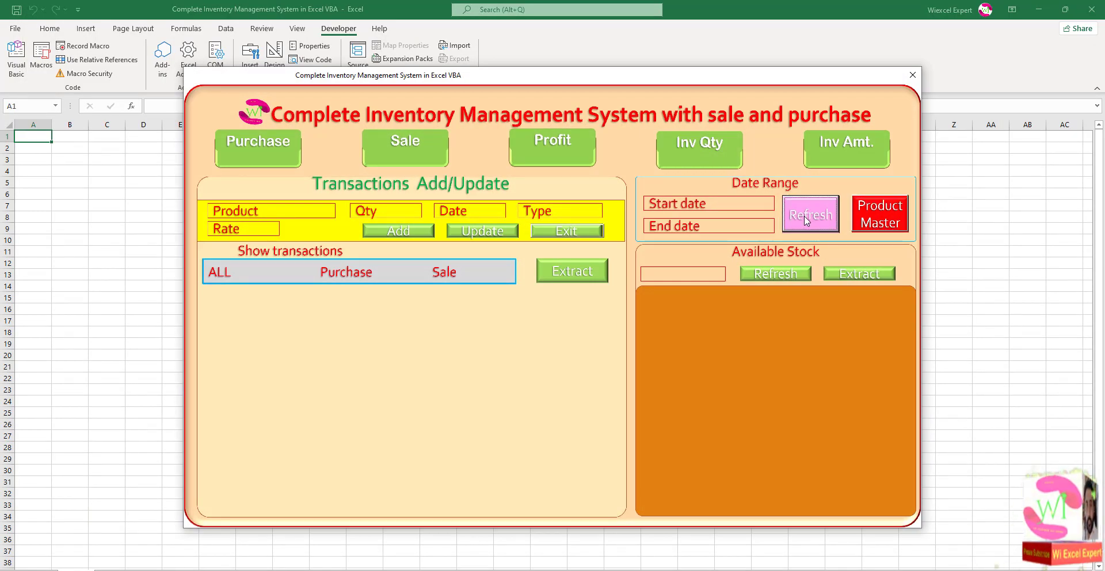
left_click(568, 232)
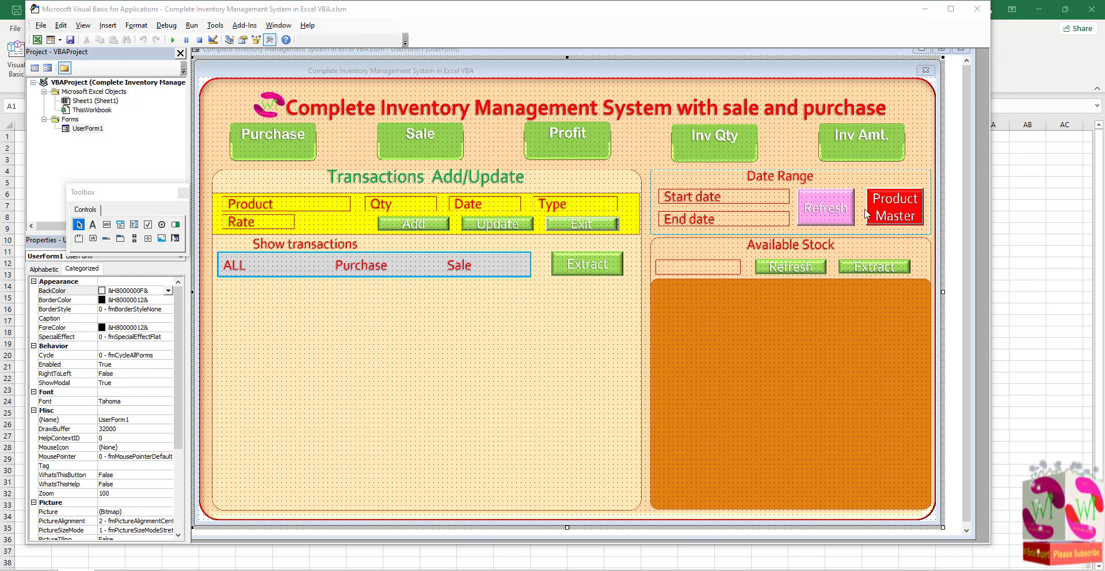
left_click(827, 214)
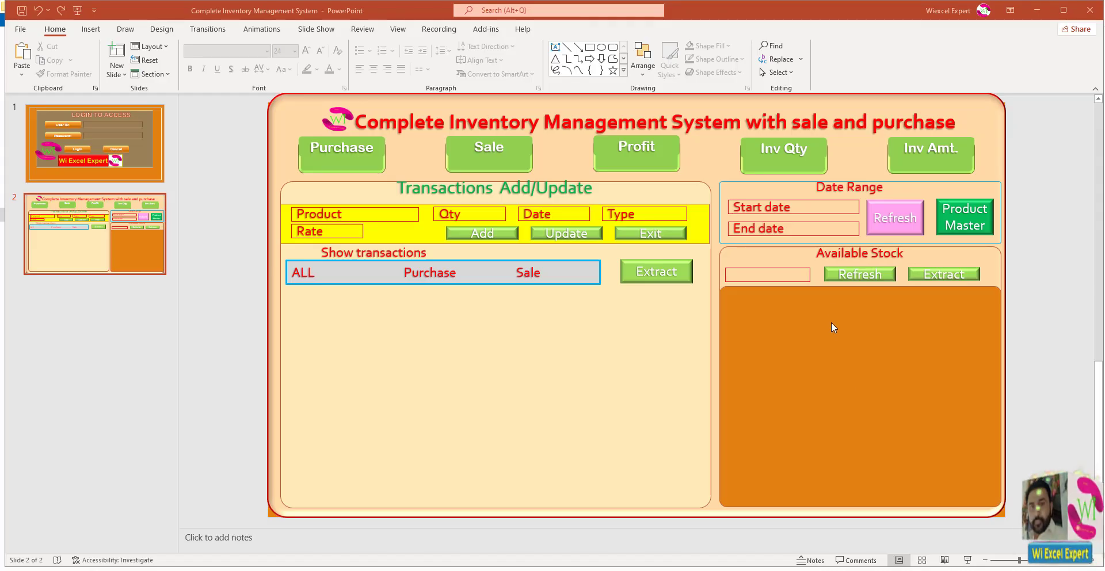
Shorten the pink Refresh button by dragging its bottom edge up
left_click(912, 230)
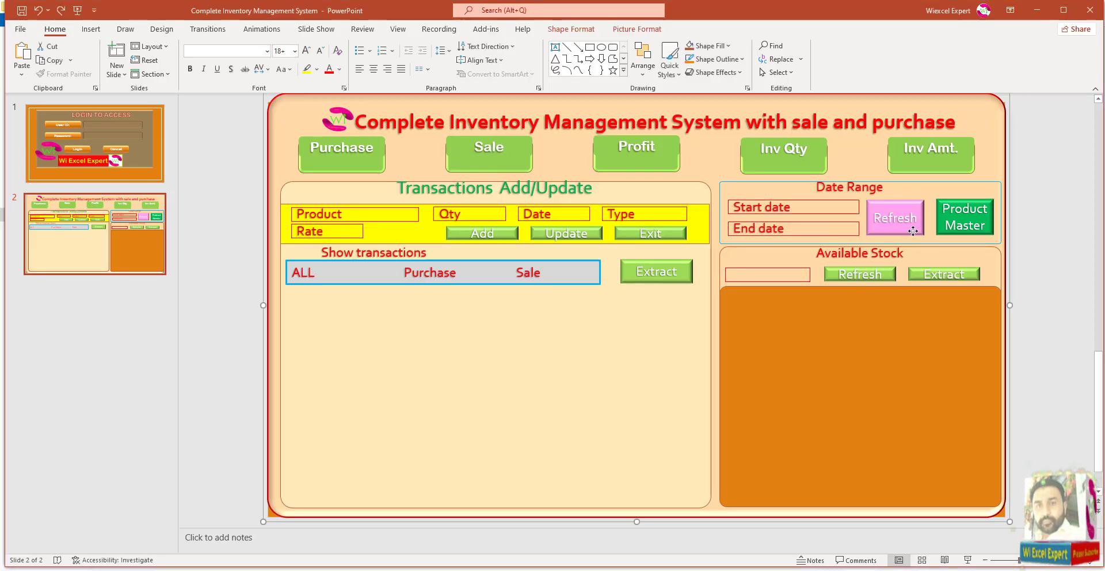
left_click(913, 230)
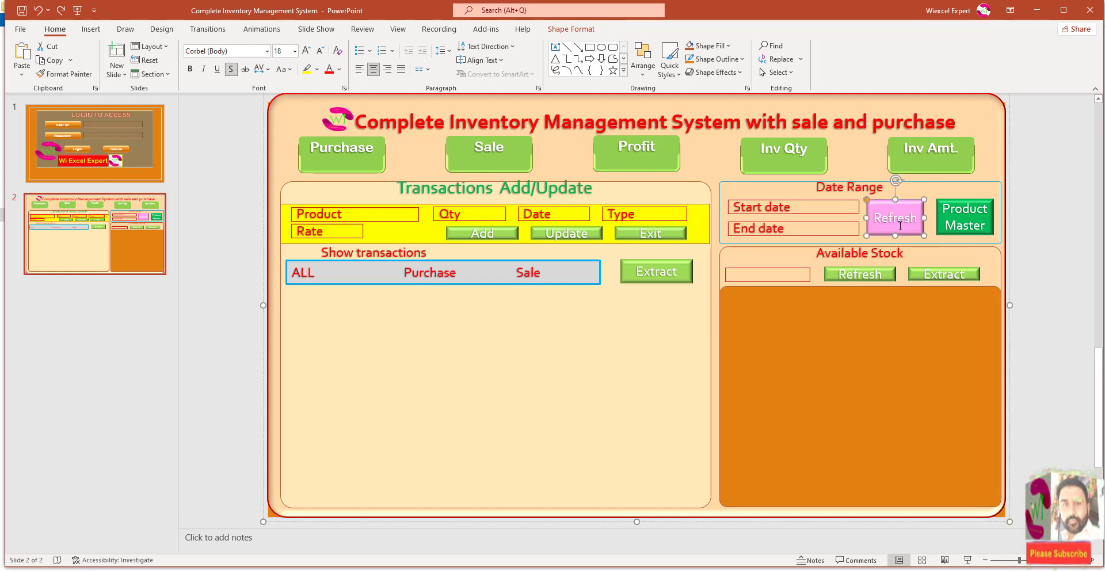
left_click_drag(897, 236, 895, 218)
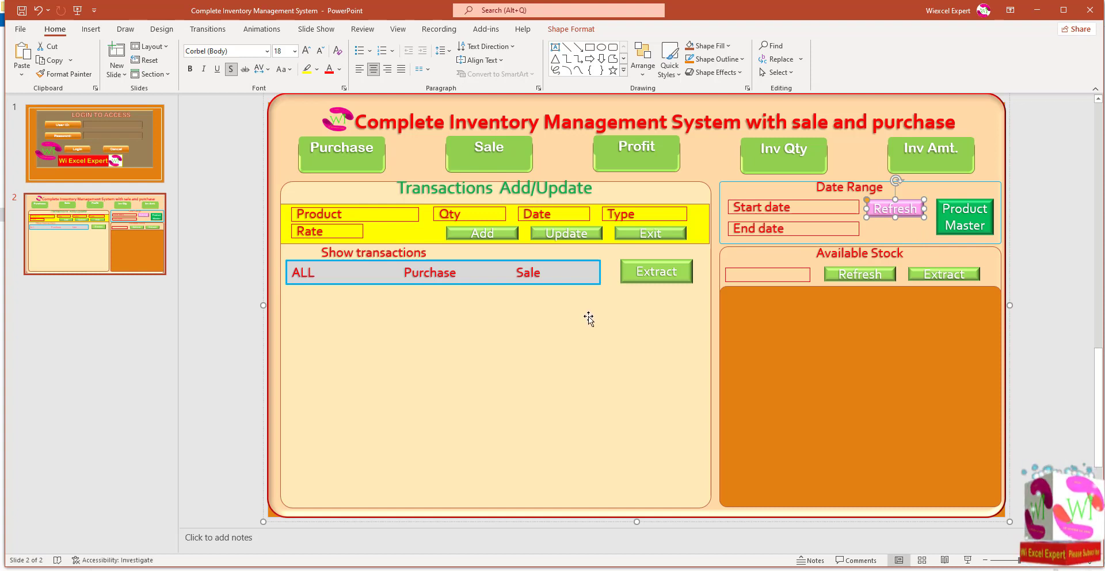
Paste and shrink an orange Login button, relabel it 'Save', then delete it
key("ctrl+v")
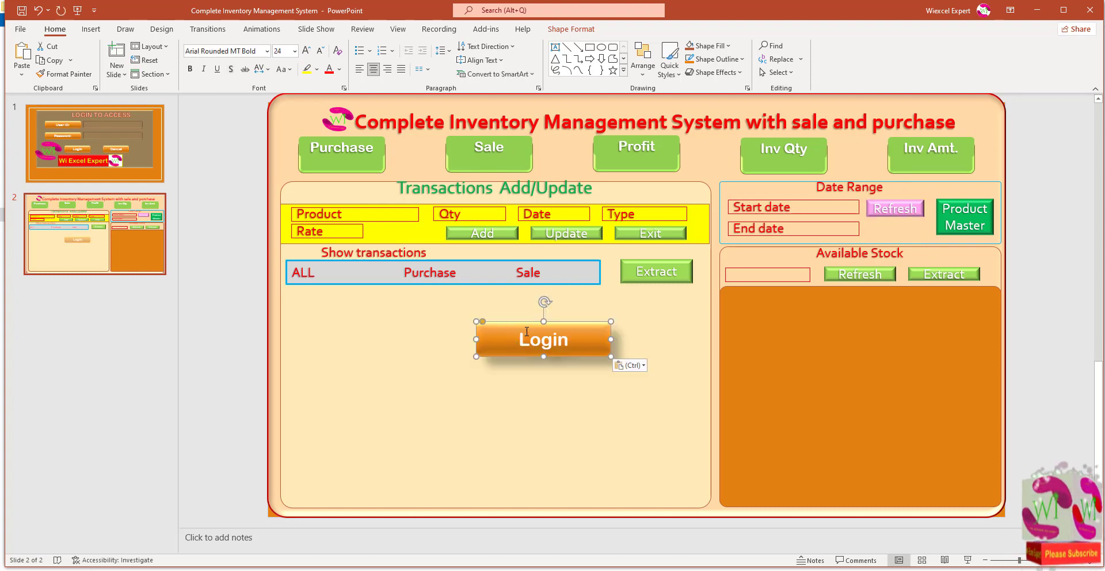
left_click_drag(610, 357, 556, 341)
double_click(539, 334)
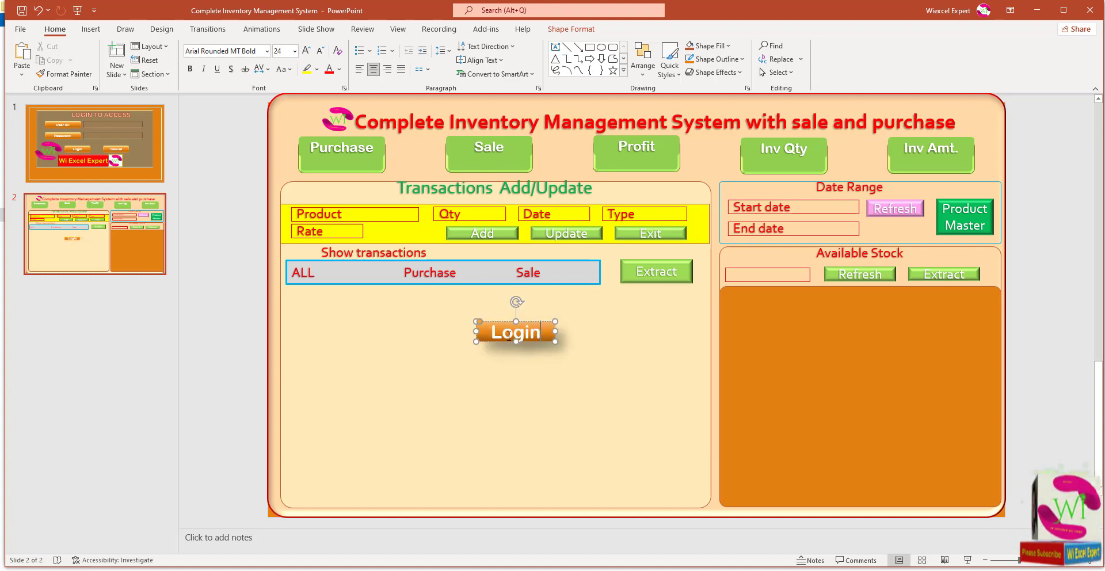
type("Save")
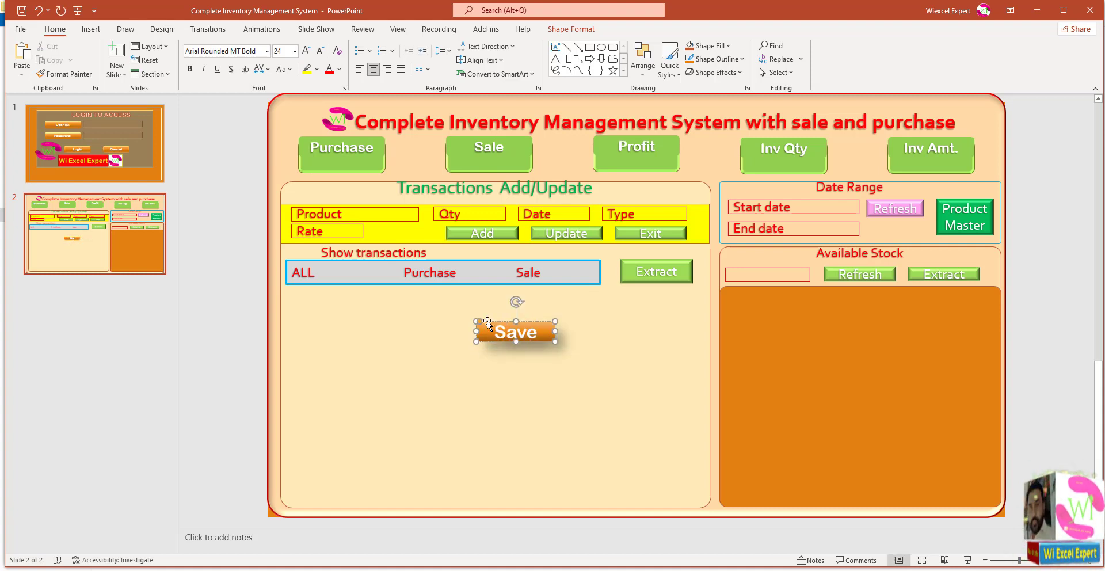
left_click(526, 371)
left_click_drag(543, 340, 913, 230)
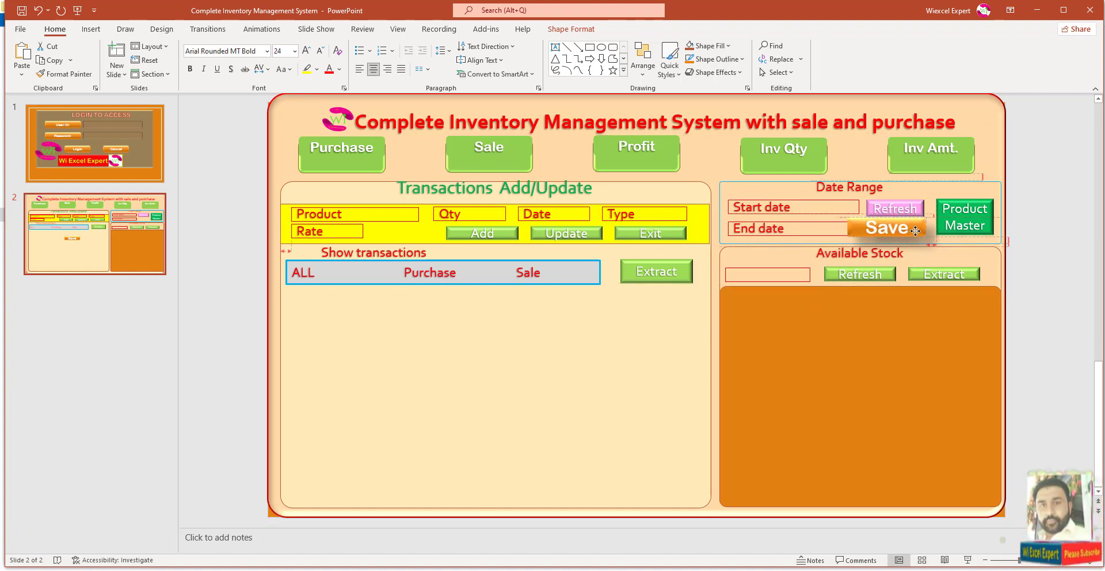
left_click_drag(915, 230, 597, 325)
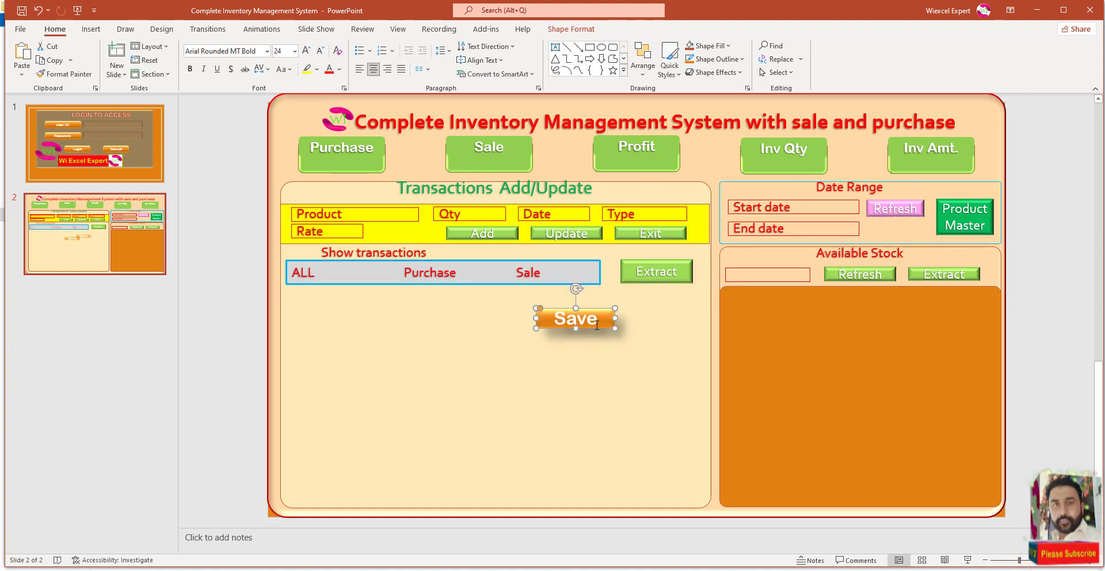
key("Delete")
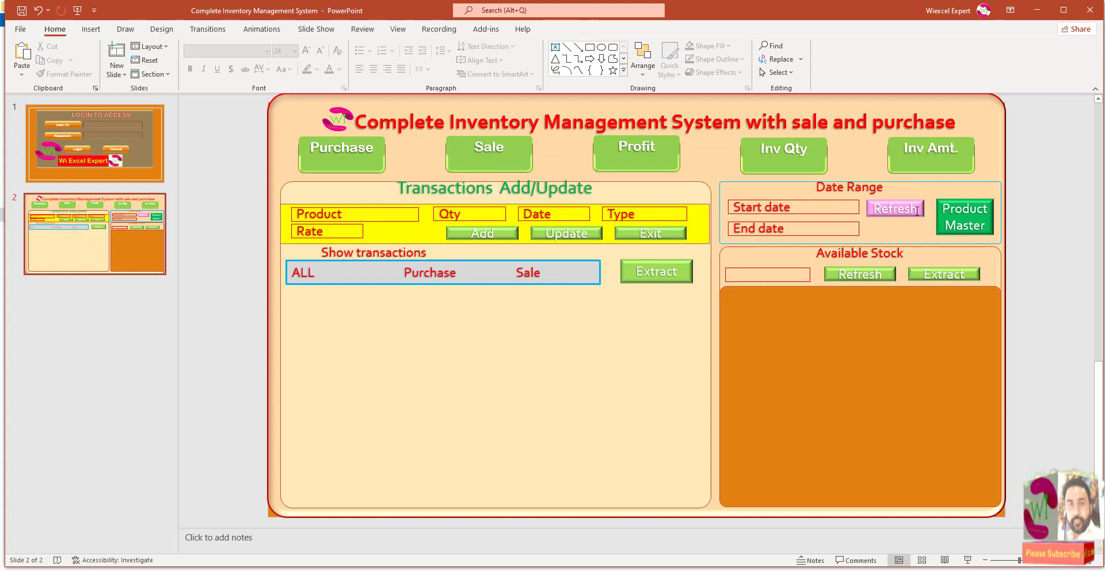
Duplicate the Refresh button directly below itself and label the copy 'Save'
left_click(919, 213)
left_click(919, 211)
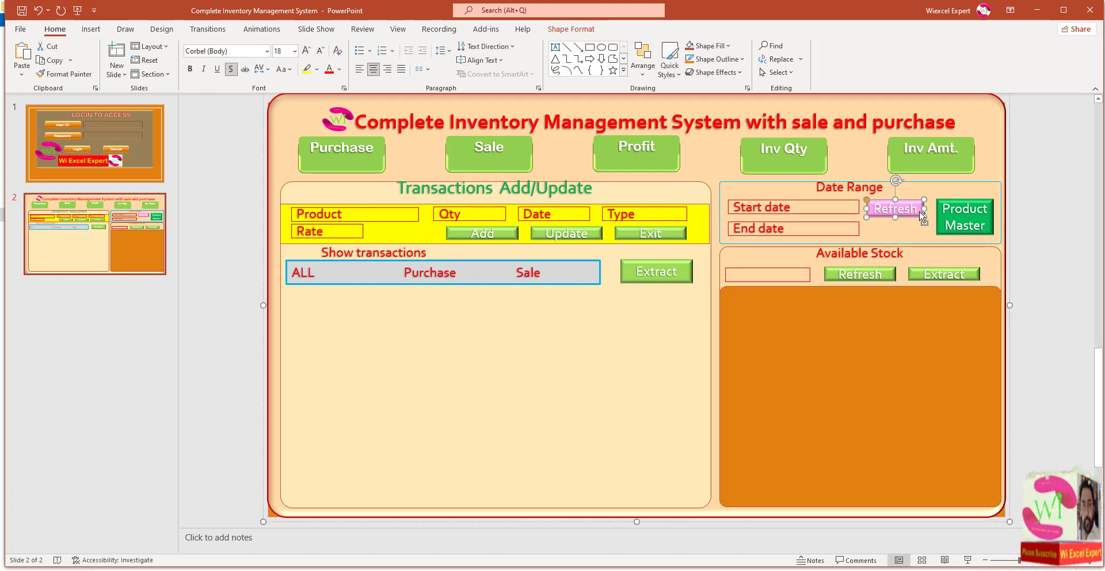
left_click_drag(922, 218, 923, 236)
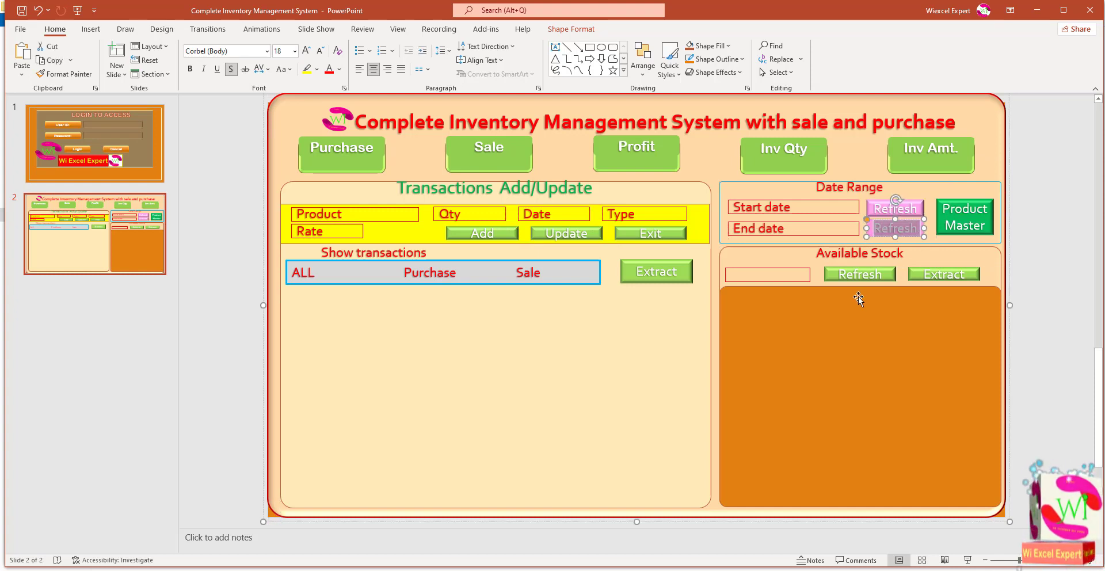
type("Save")
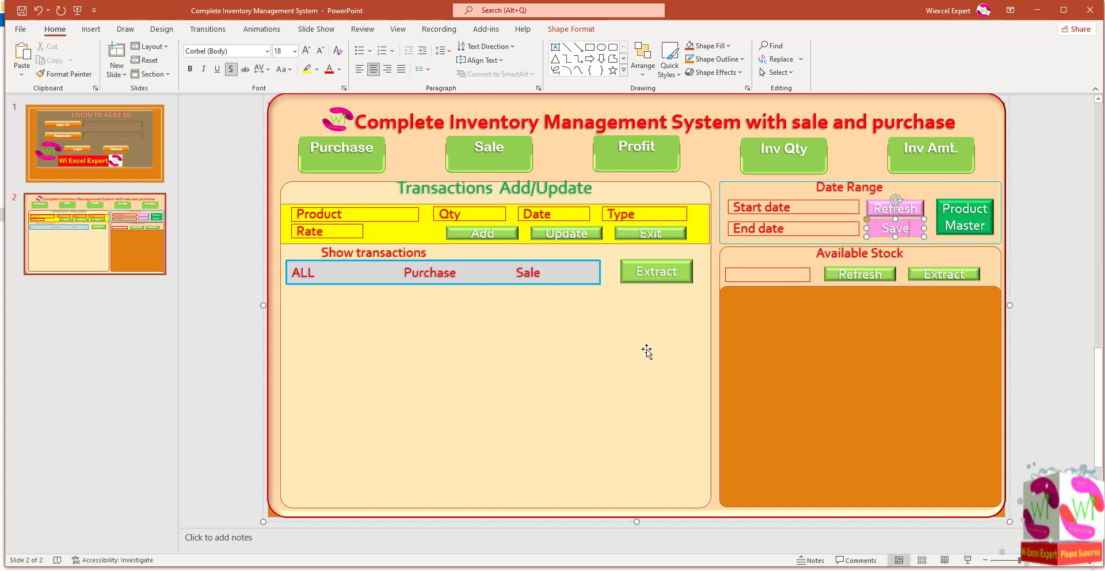
Fill the new Save button light blue
left_click(915, 235)
left_click(554, 29)
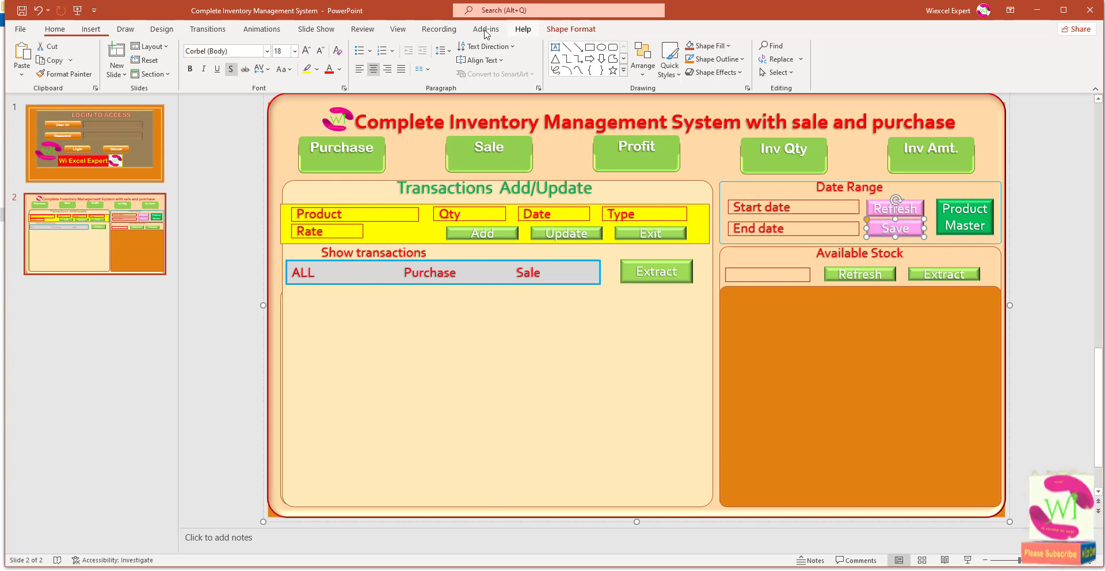
left_click(427, 46)
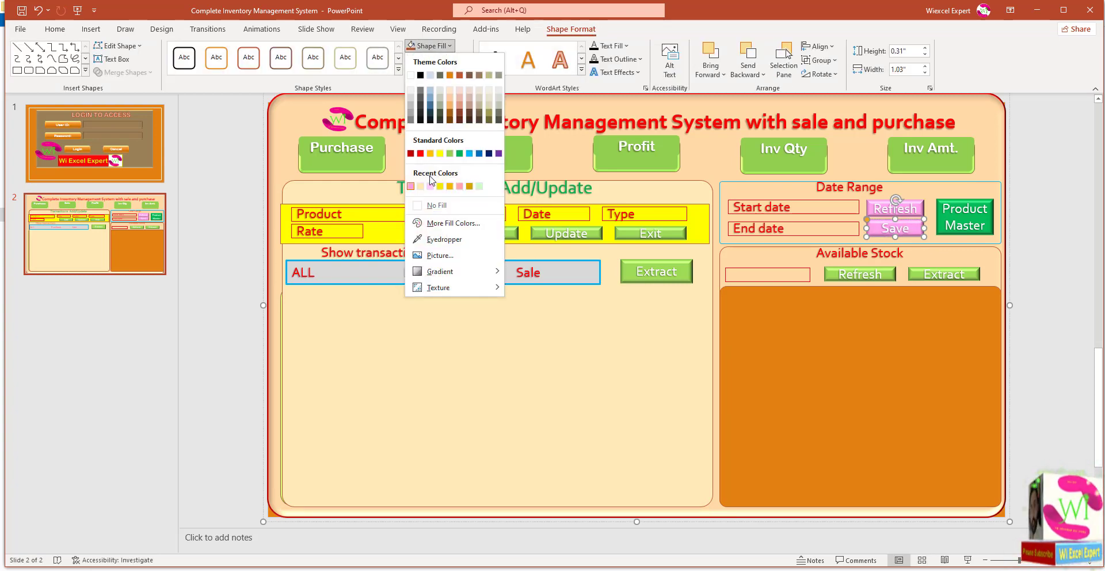
left_click(470, 154)
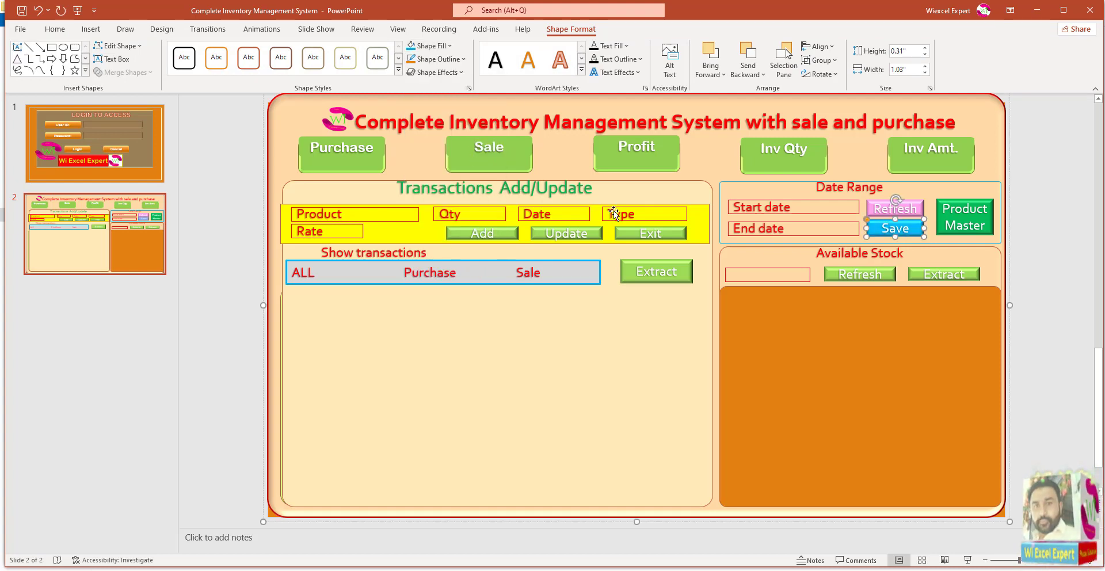
left_click(797, 193)
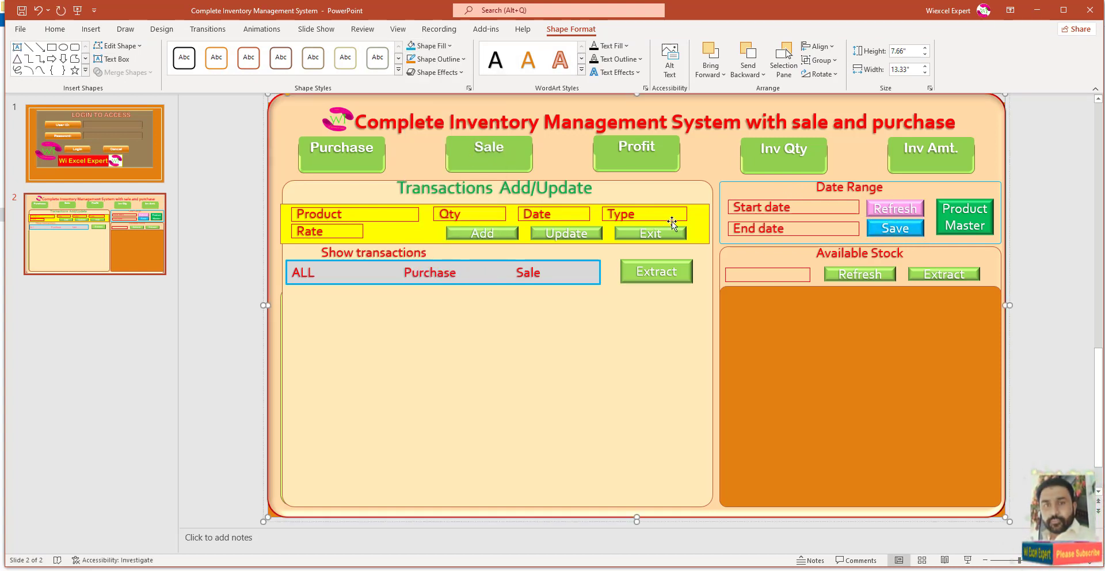
Export the slide's background picture with Save as Picture, choosing the JPEG format
right_click(282, 123)
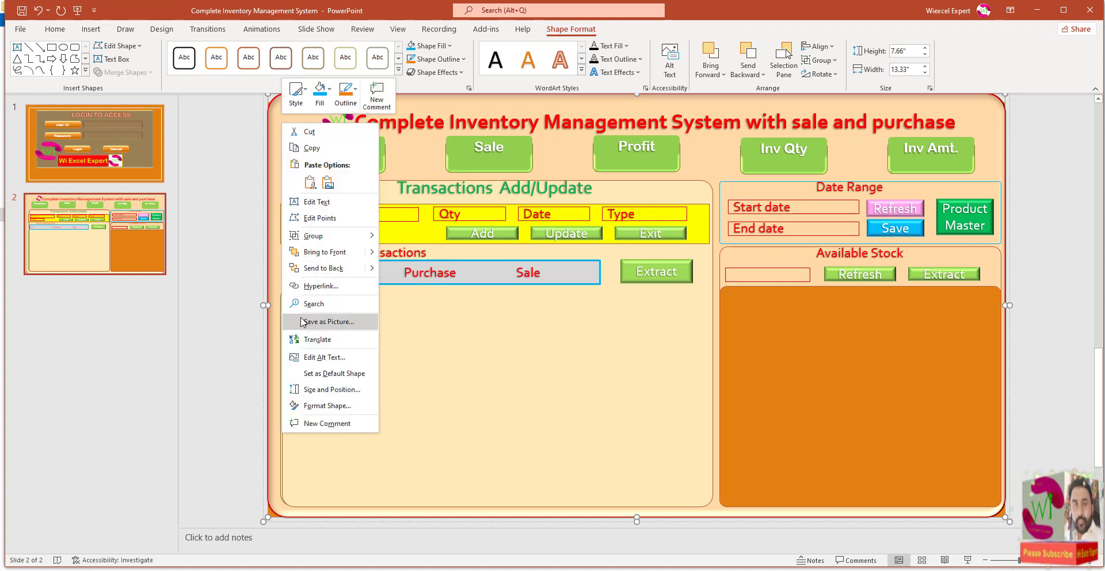
left_click(273, 236)
left_click(273, 236)
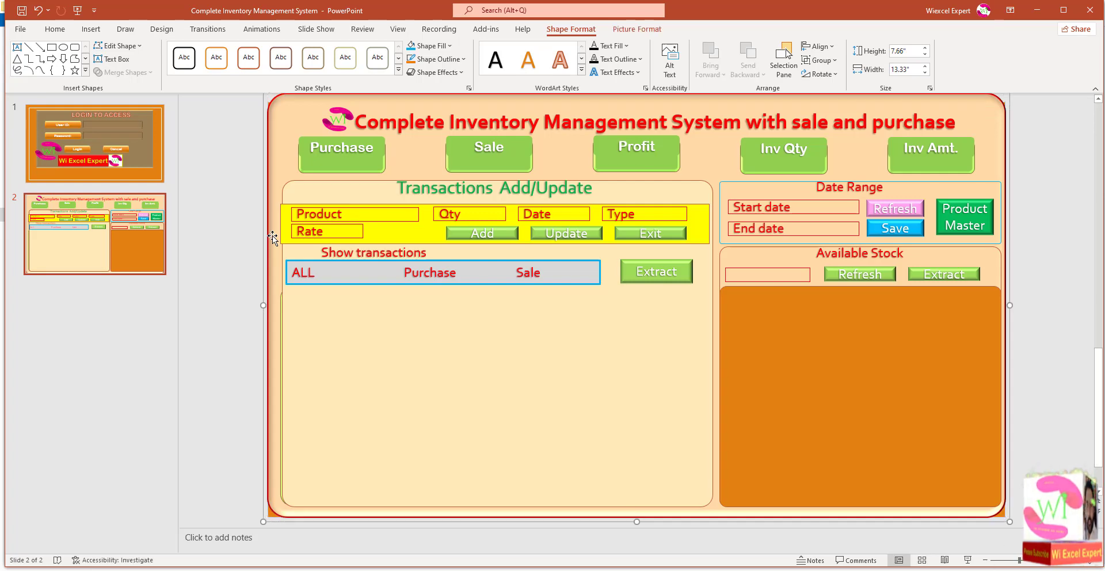
right_click(274, 236)
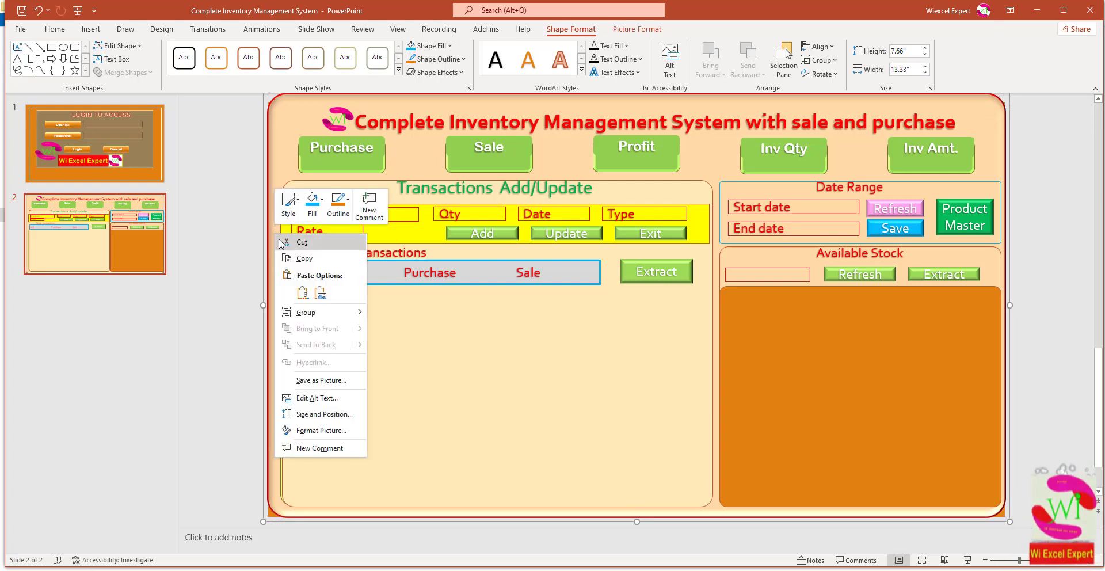
left_click(315, 378)
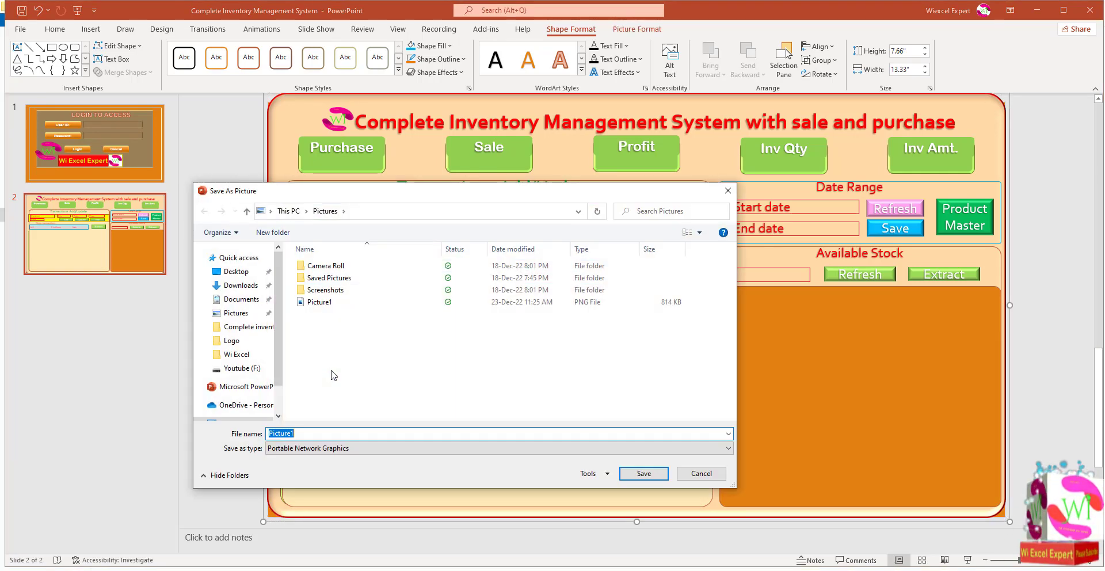
left_click(297, 448)
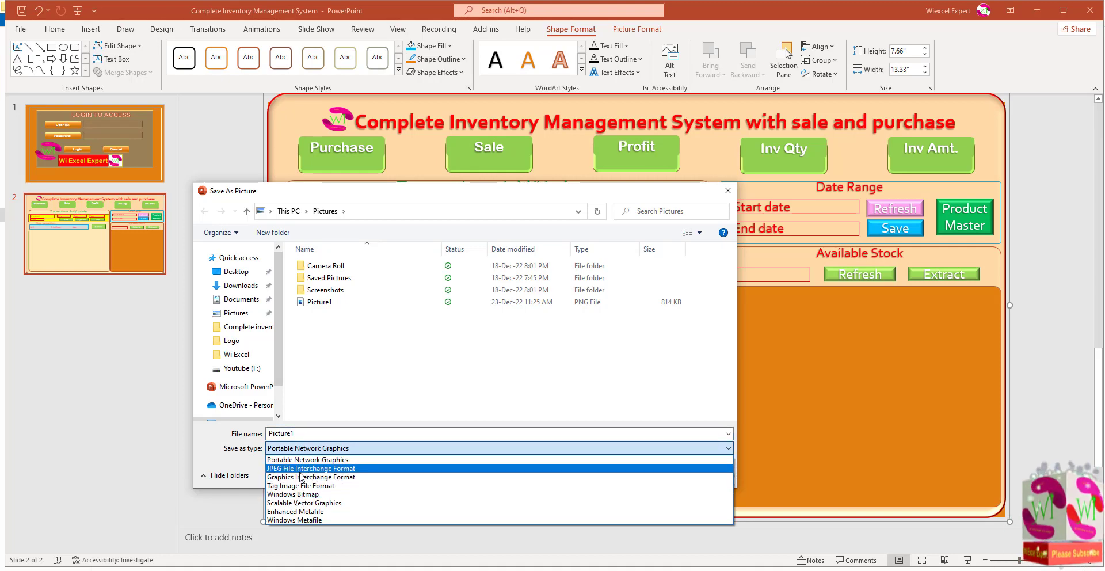
left_click(297, 468)
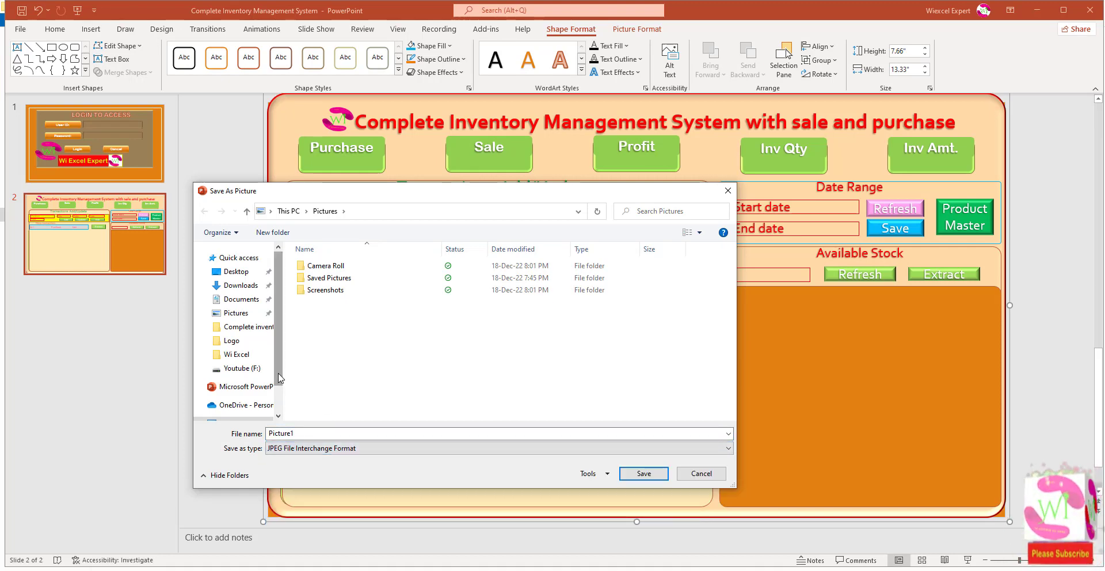
scroll(241, 368, "down", 2)
Save it as Pic2 in the Youtube (F:) design folder, then close PowerPoint saving changes
left_click(230, 387)
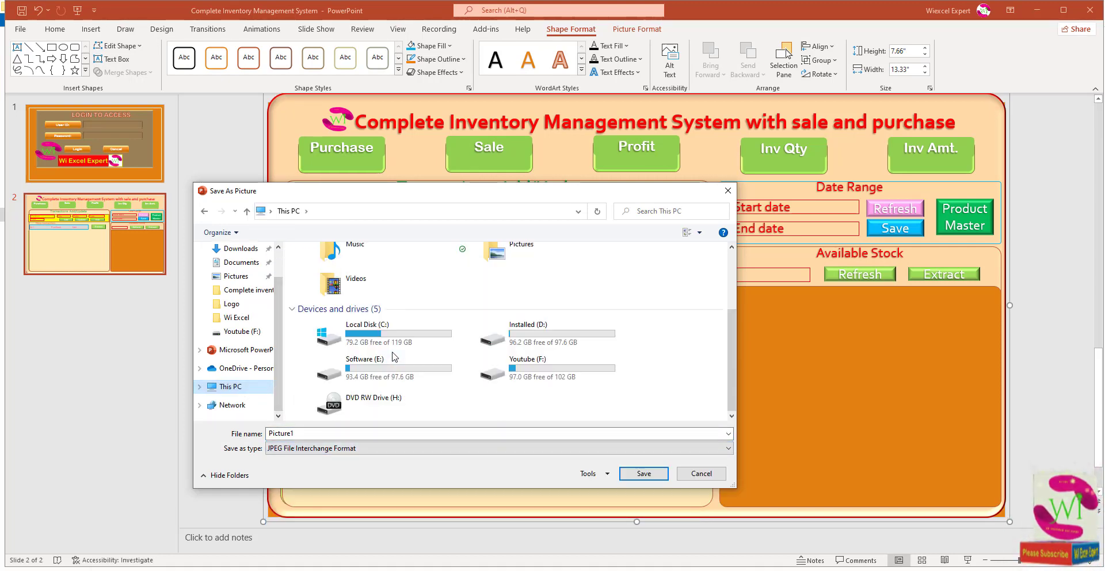
double_click(506, 362)
double_click(324, 288)
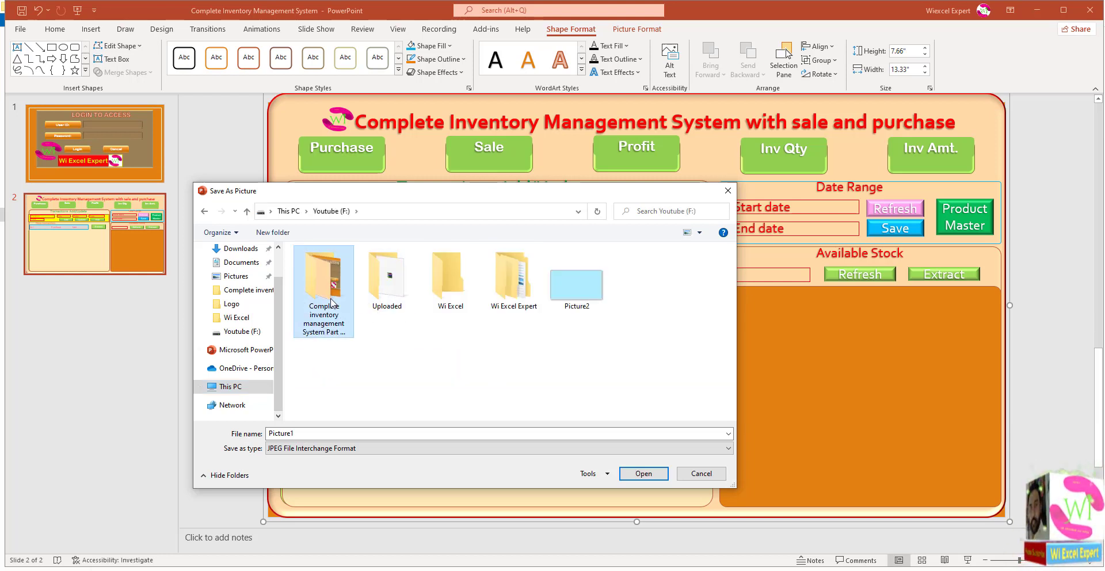
left_click(336, 296)
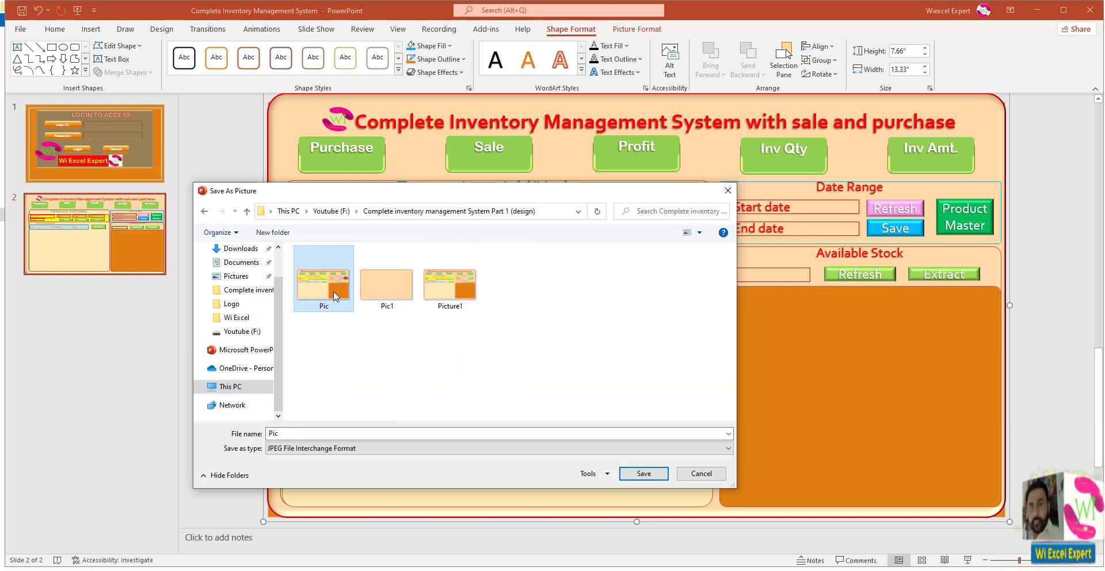
left_click(295, 433)
type("2")
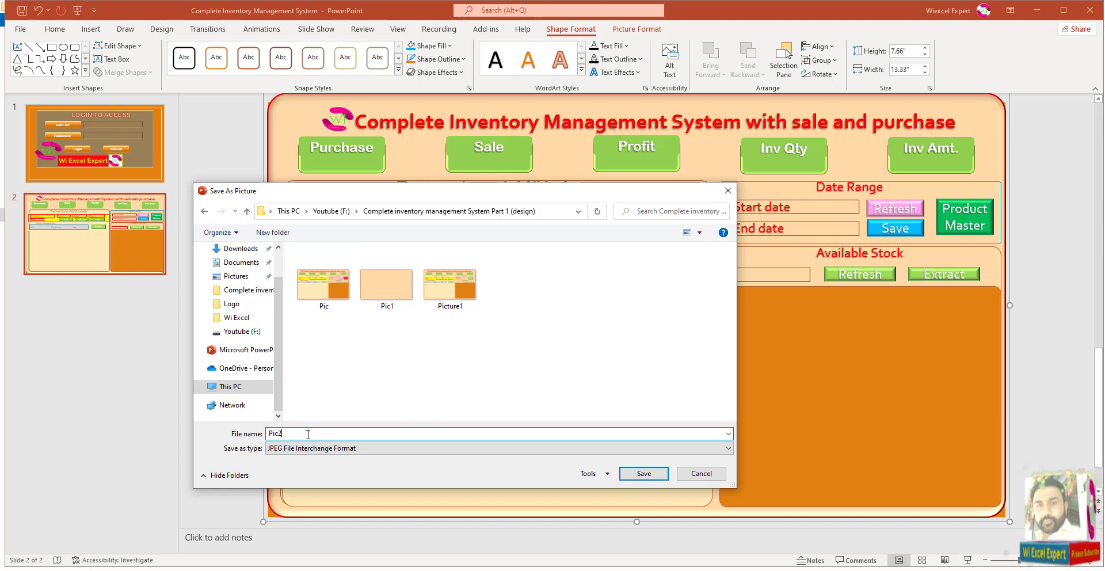
left_click(637, 474)
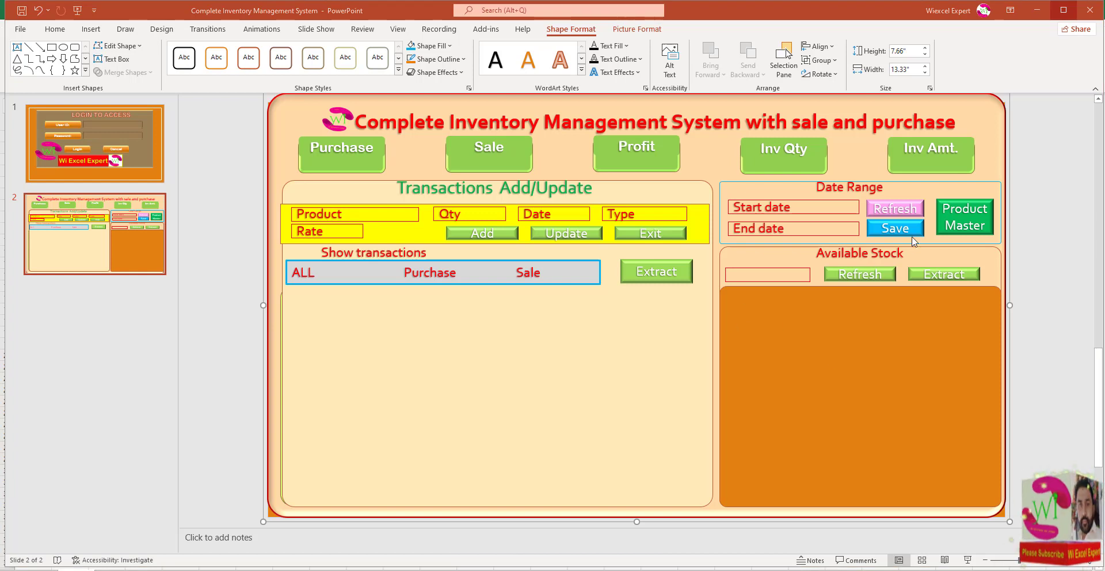
left_click(1089, 10)
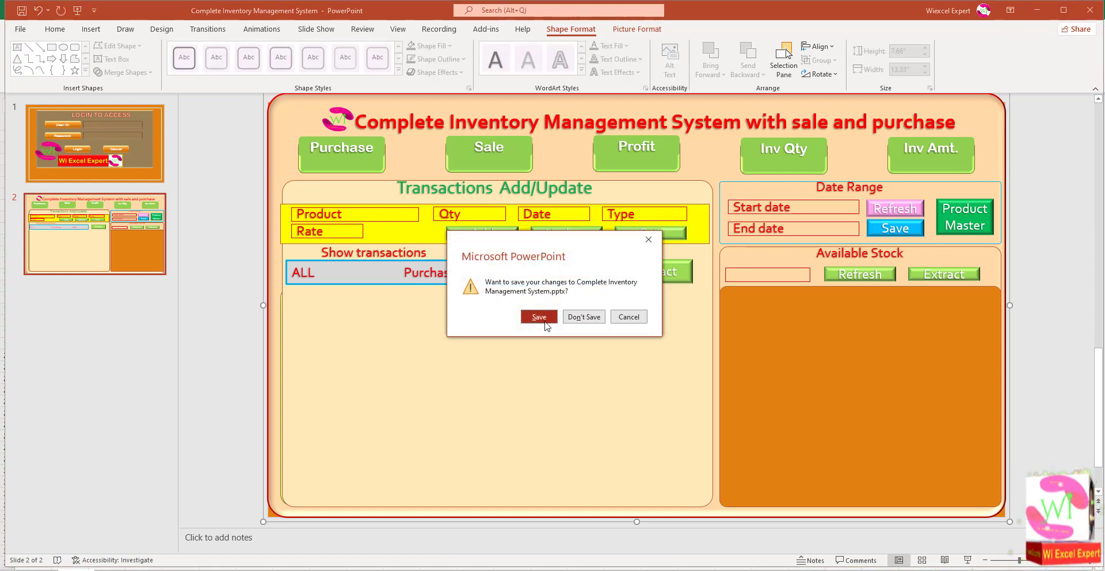
left_click(537, 317)
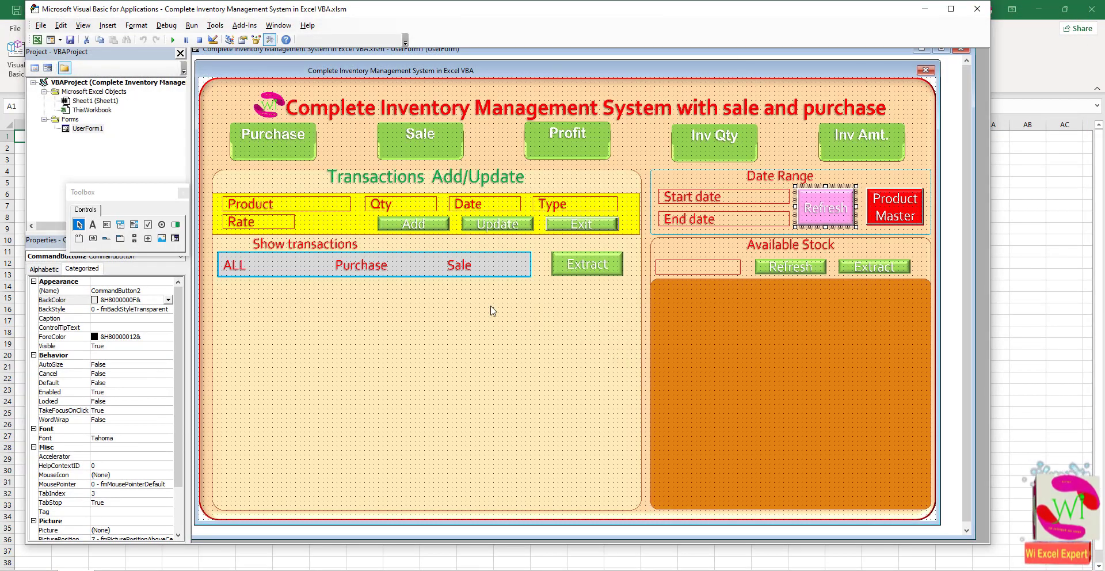
Load Pic2 as the UserForm's Picture property
left_click(218, 167)
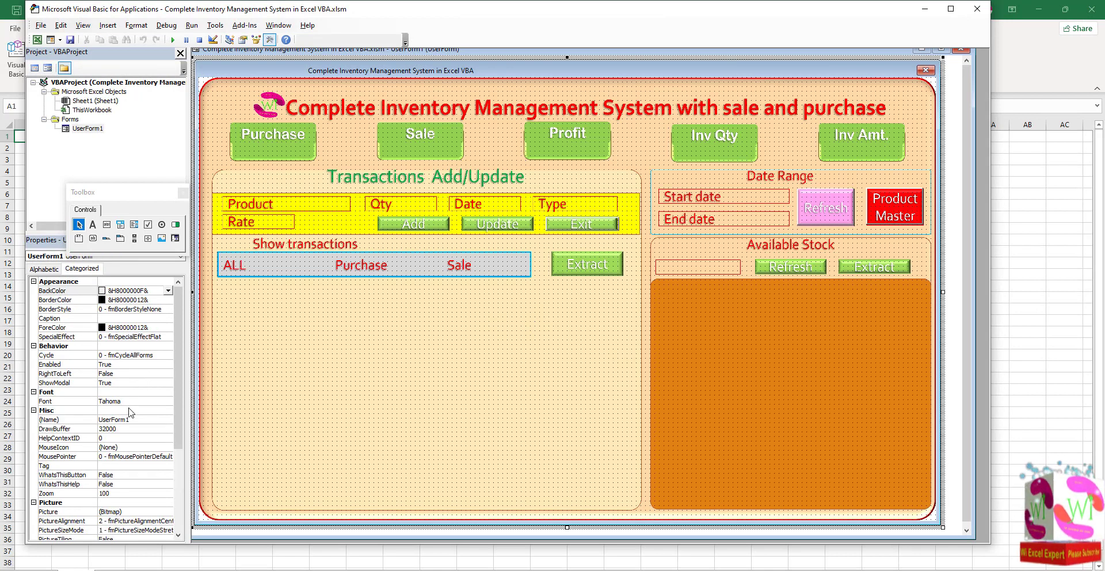
left_click(153, 512)
left_click(168, 512)
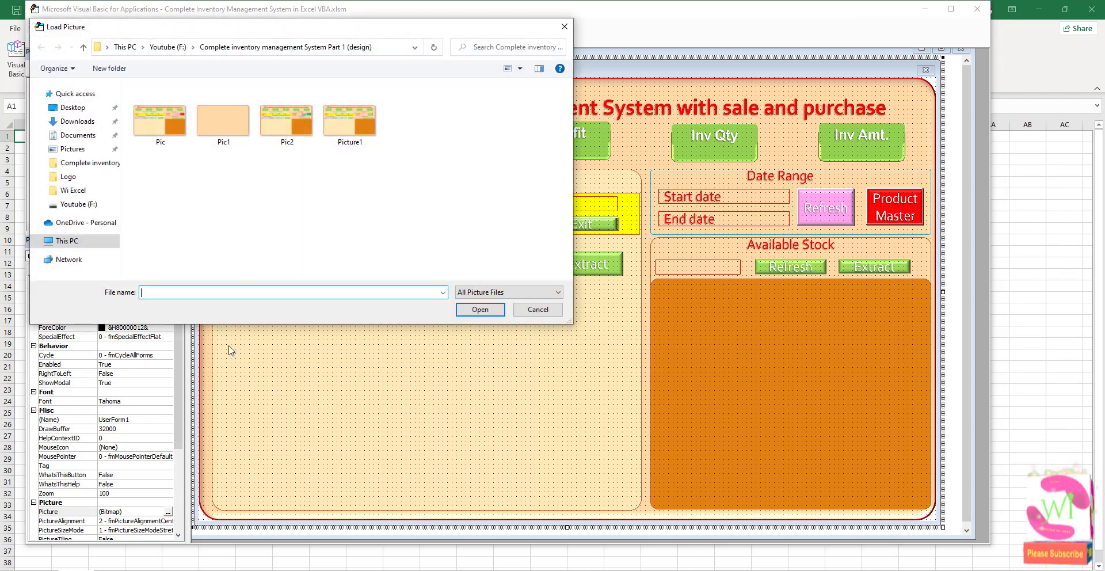
double_click(286, 122)
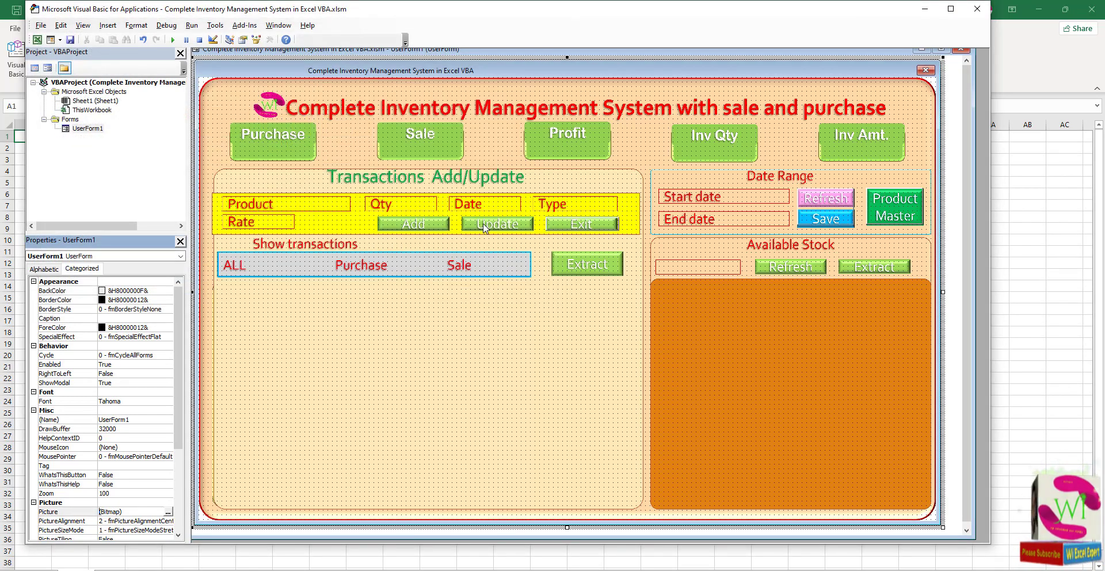
Shrink the Refresh button to cover only Refresh, then run the form to test it
left_click(835, 204)
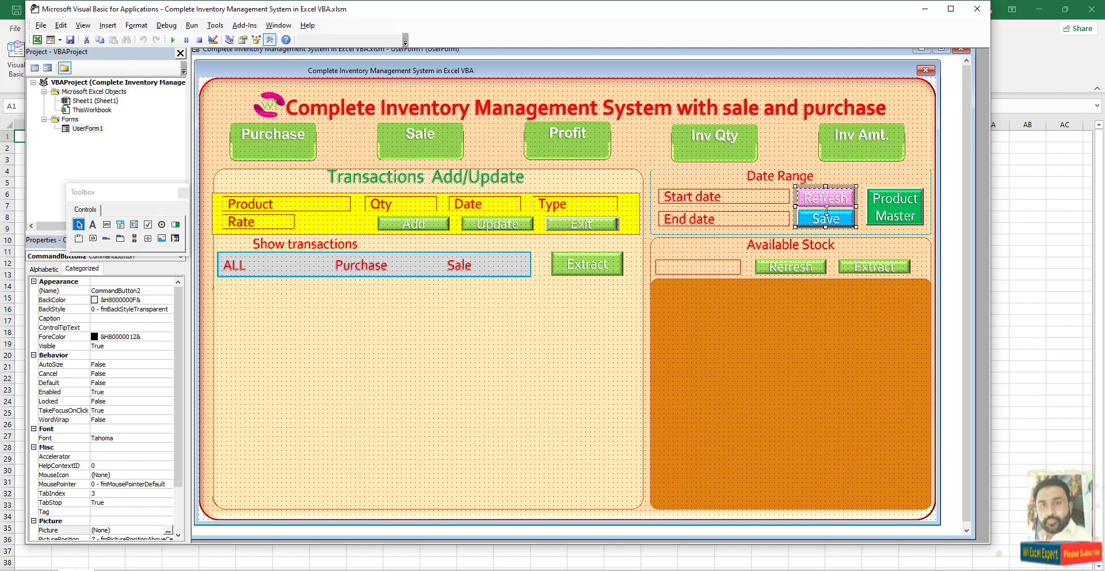
left_click_drag(826, 227, 826, 208)
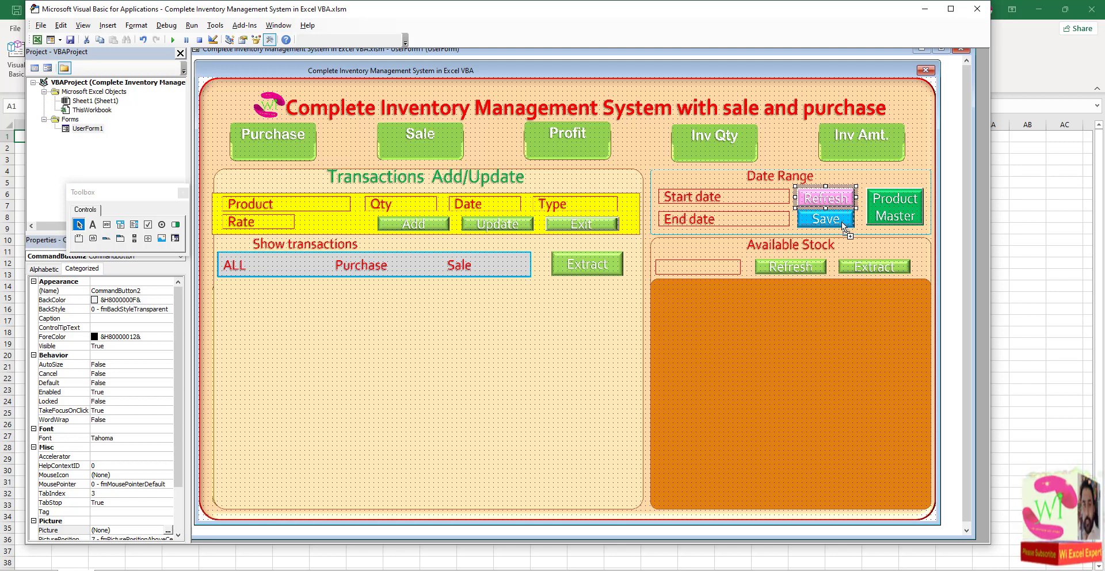
left_click(843, 225)
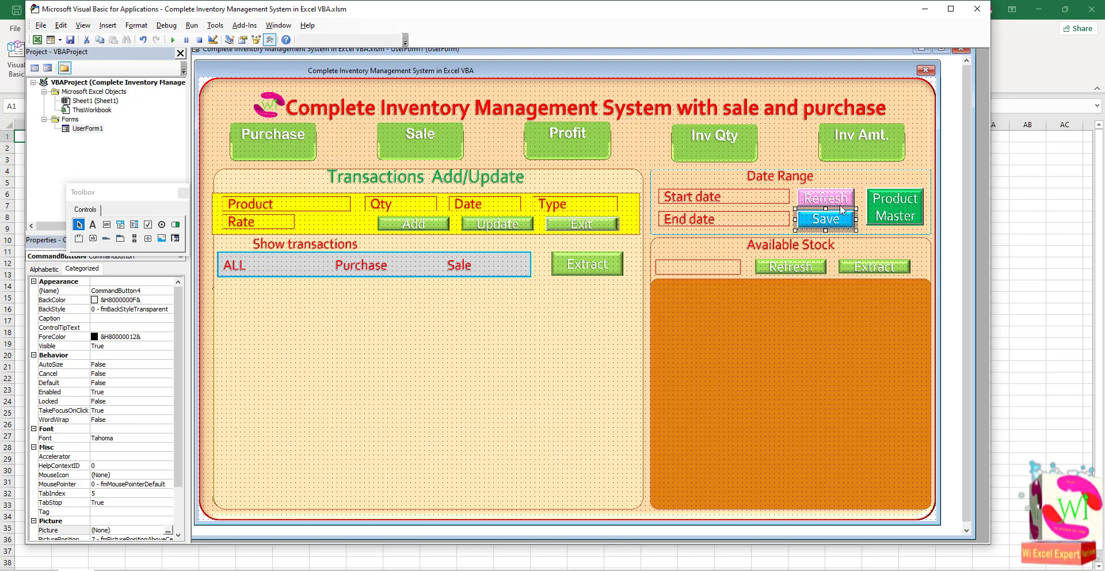
left_click(835, 199)
left_click(836, 226)
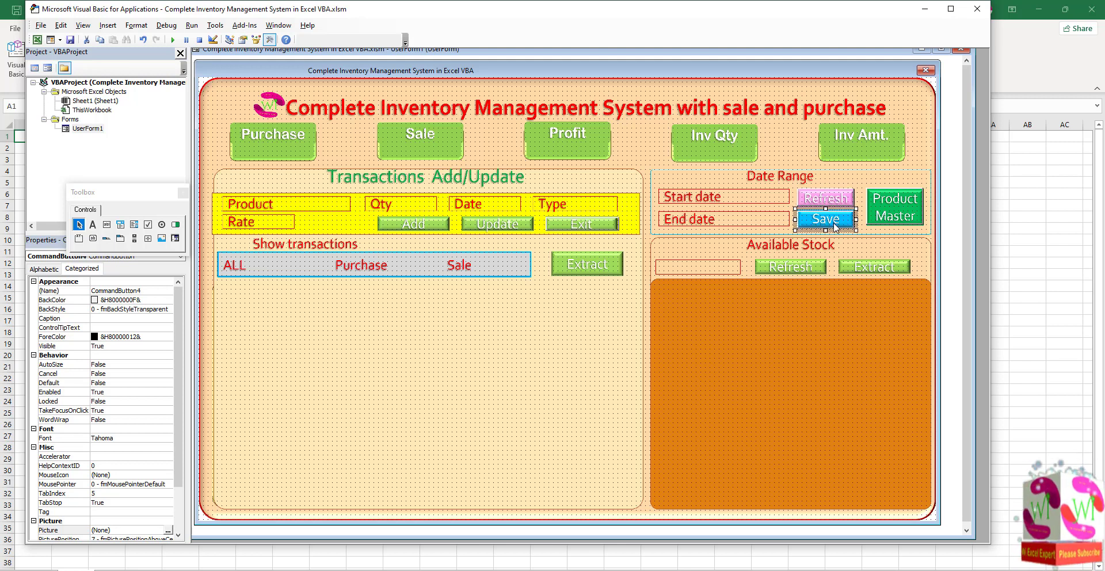
left_click(789, 166)
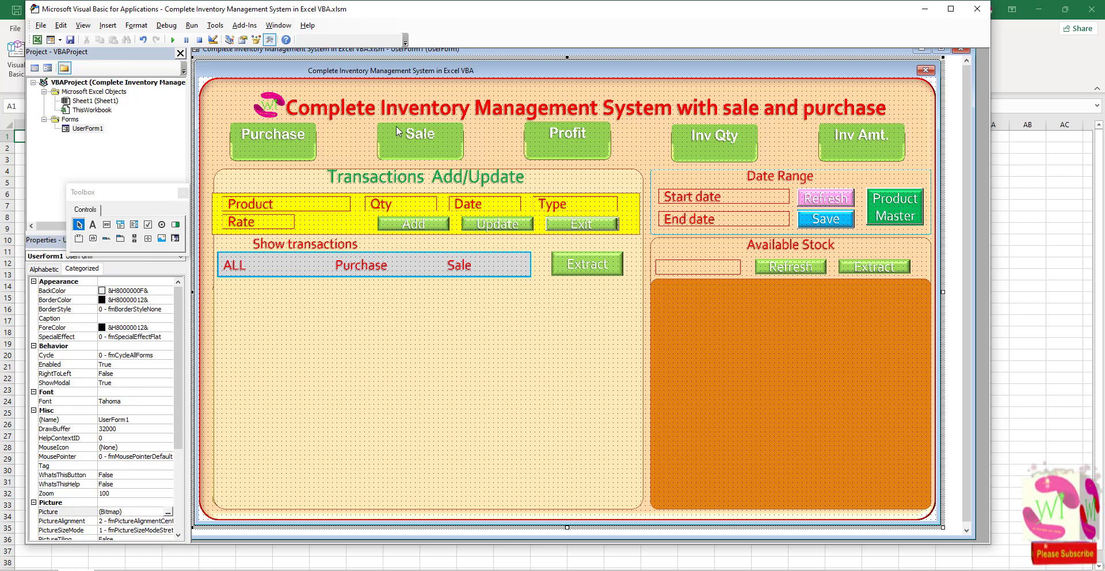
left_click(172, 40)
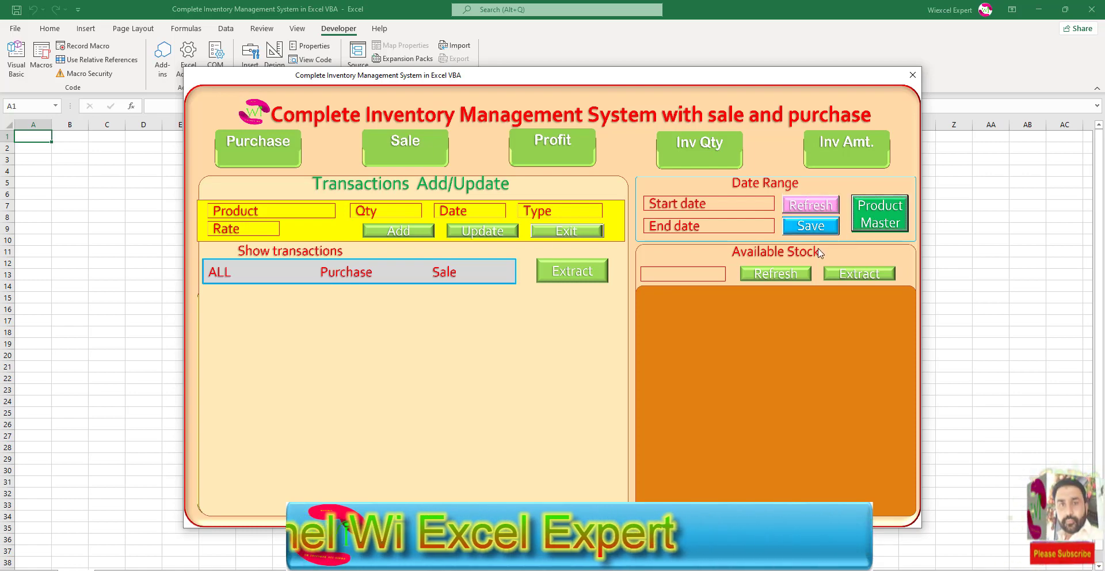
left_click(587, 231)
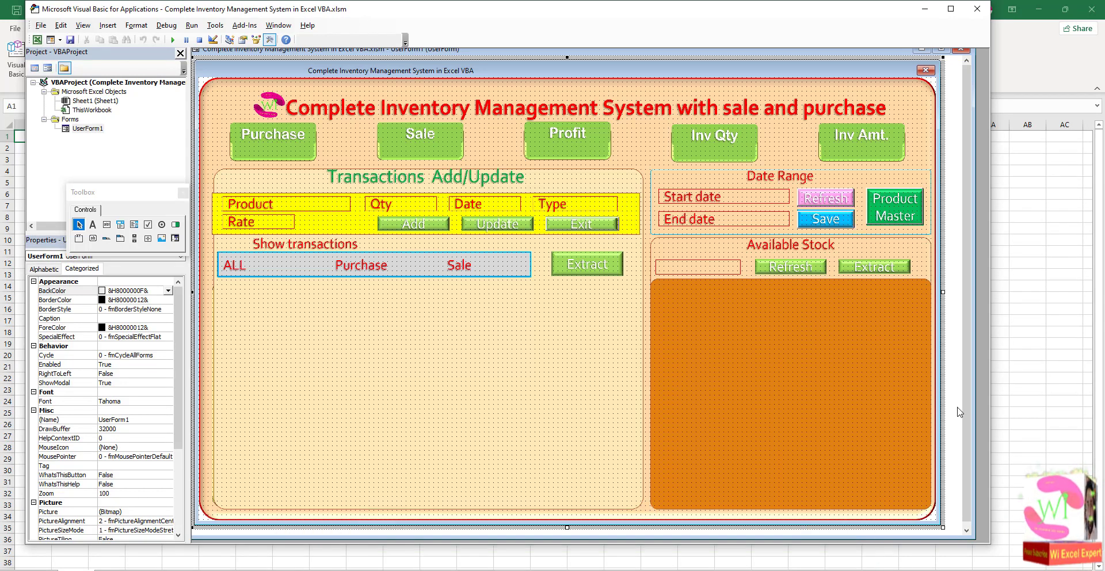
Draw a label across the Purchase button on the form
key("F5")
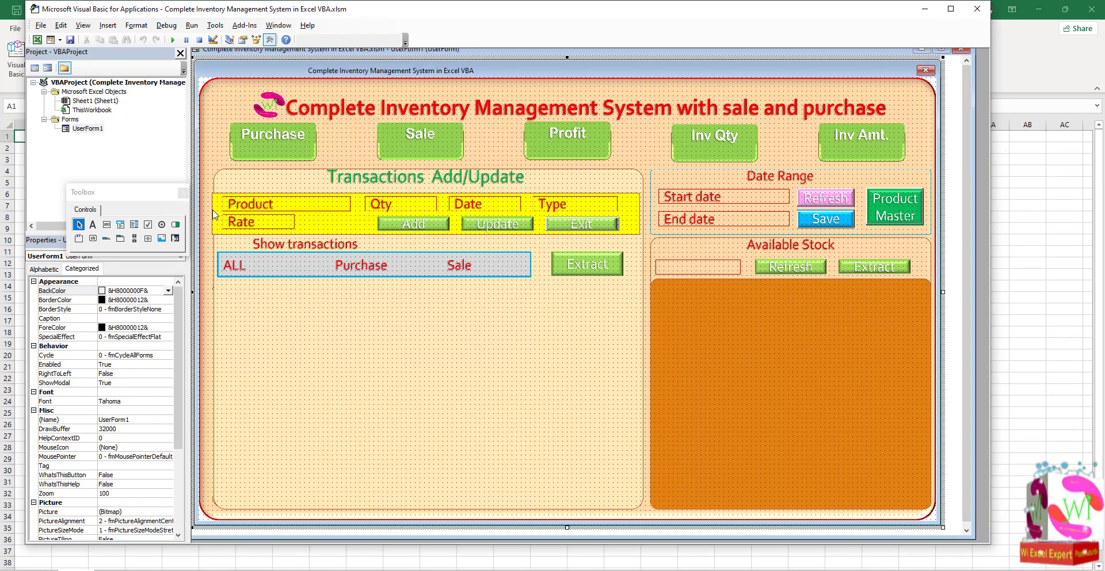
left_click(93, 225)
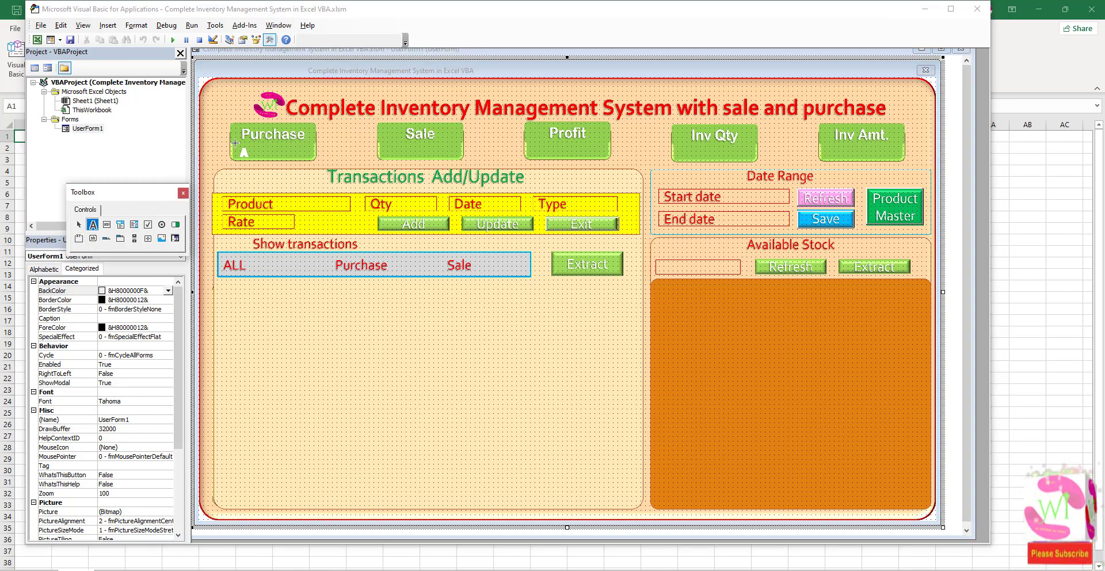
left_click_drag(246, 153, 306, 157)
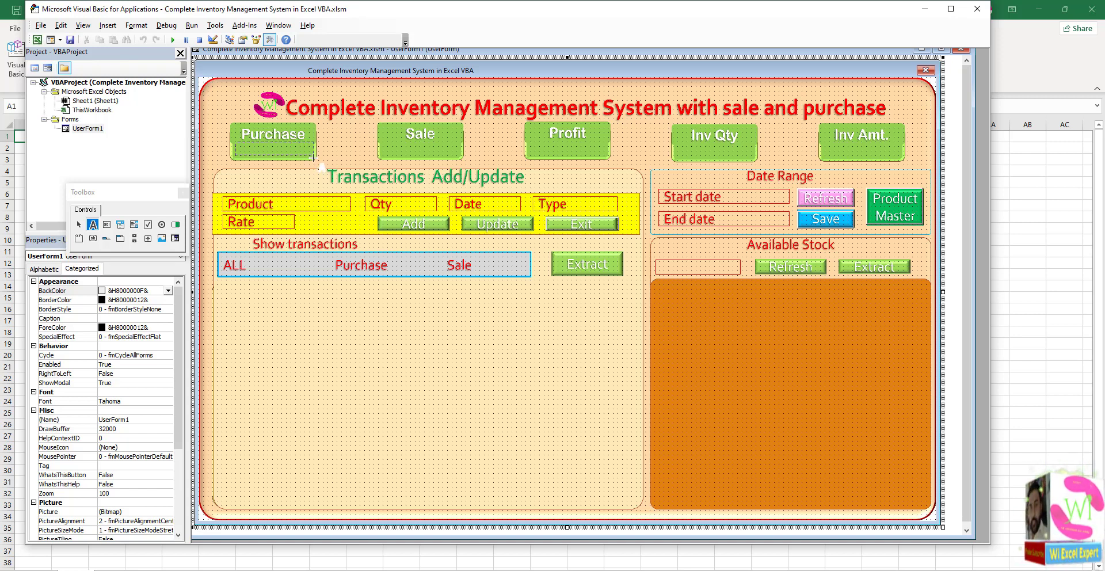
left_click_drag(313, 157, 315, 157)
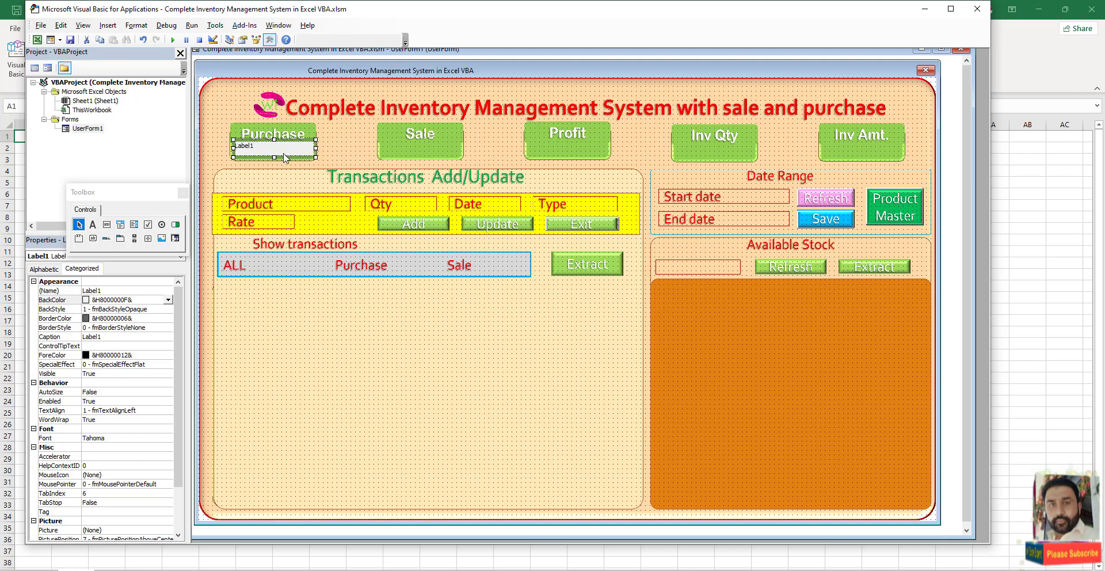
Give the label height 20, a transparent background and an empty caption
scroll(123, 451, "down", 2)
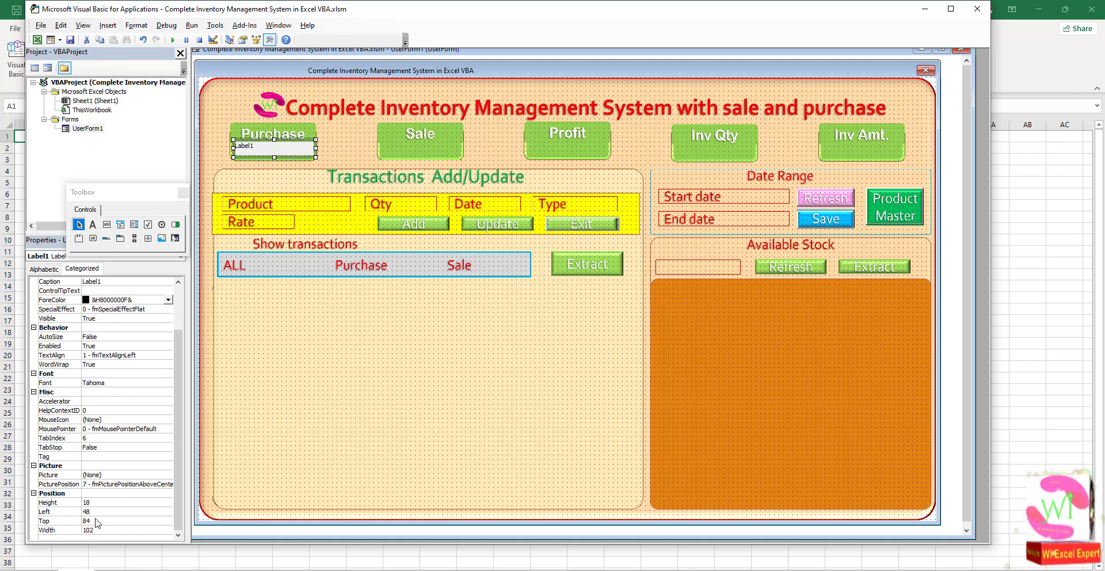
left_click(98, 500)
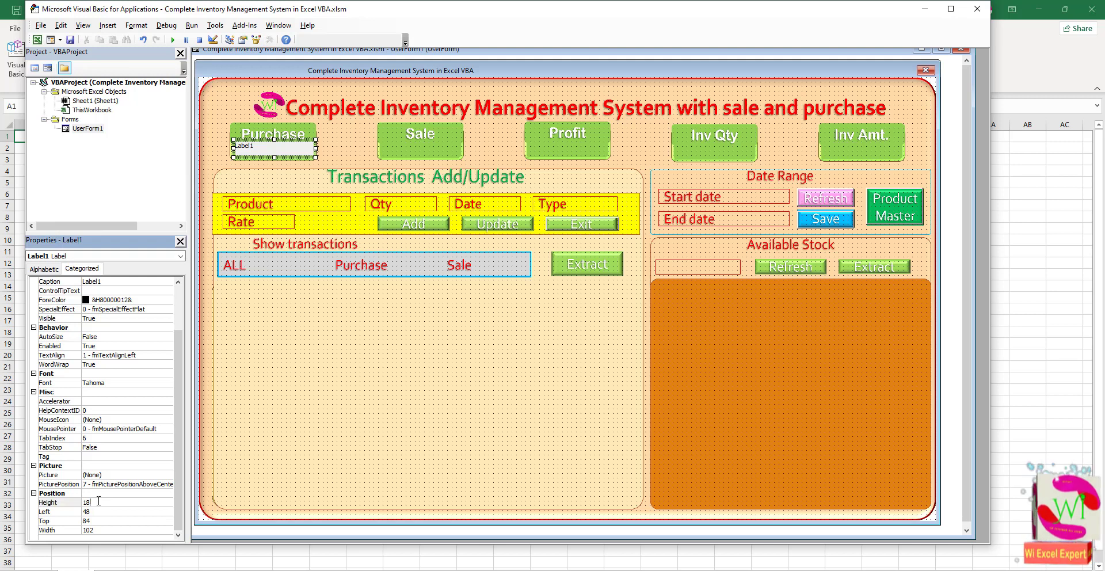
type("20")
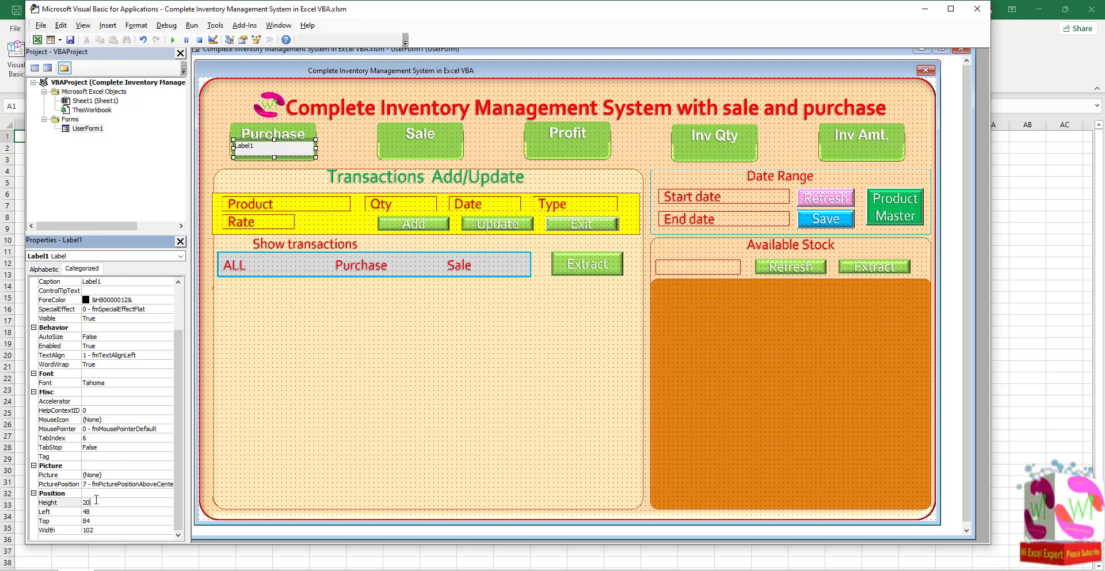
left_click(95, 465)
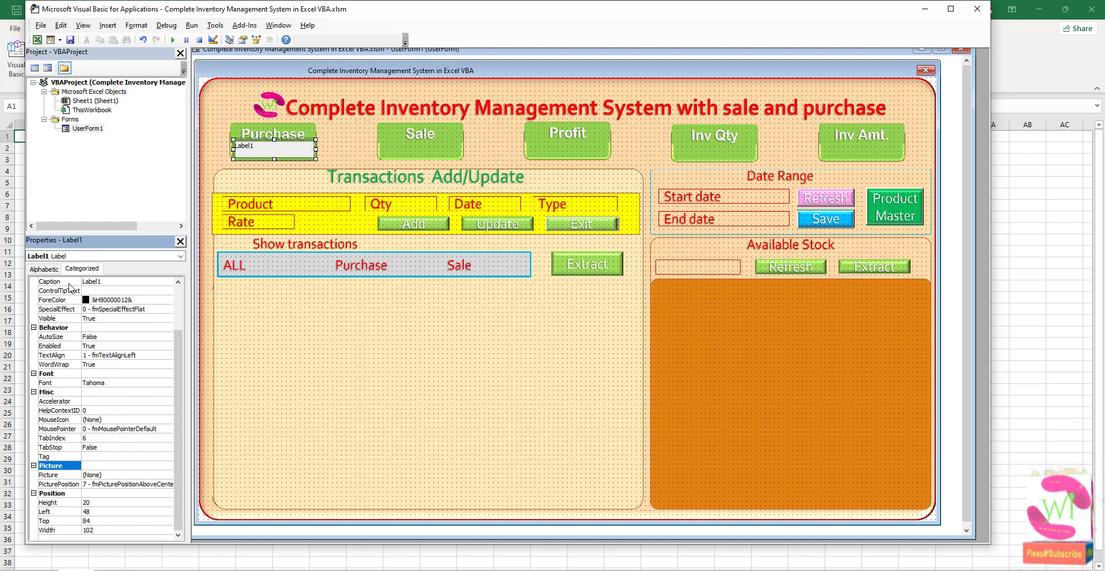
left_click(51, 268)
double_click(47, 319)
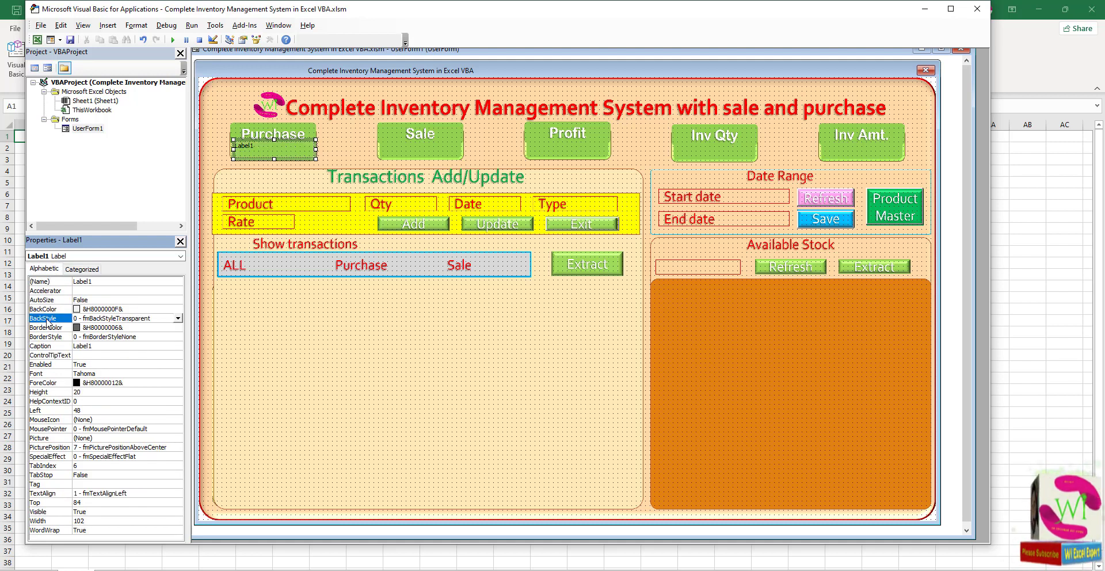
double_click(99, 346)
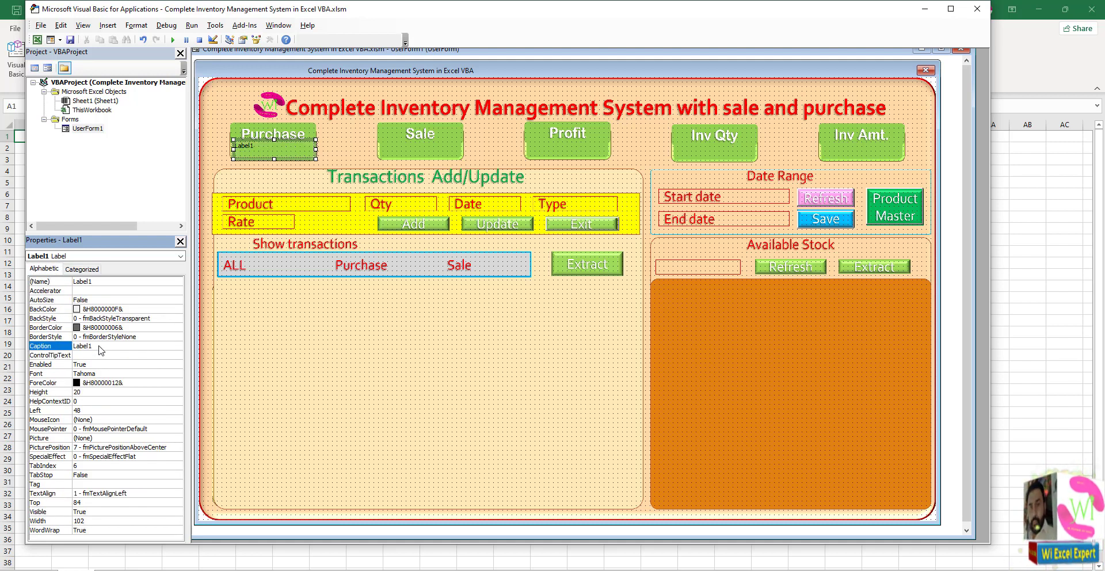
key("BackSpace")
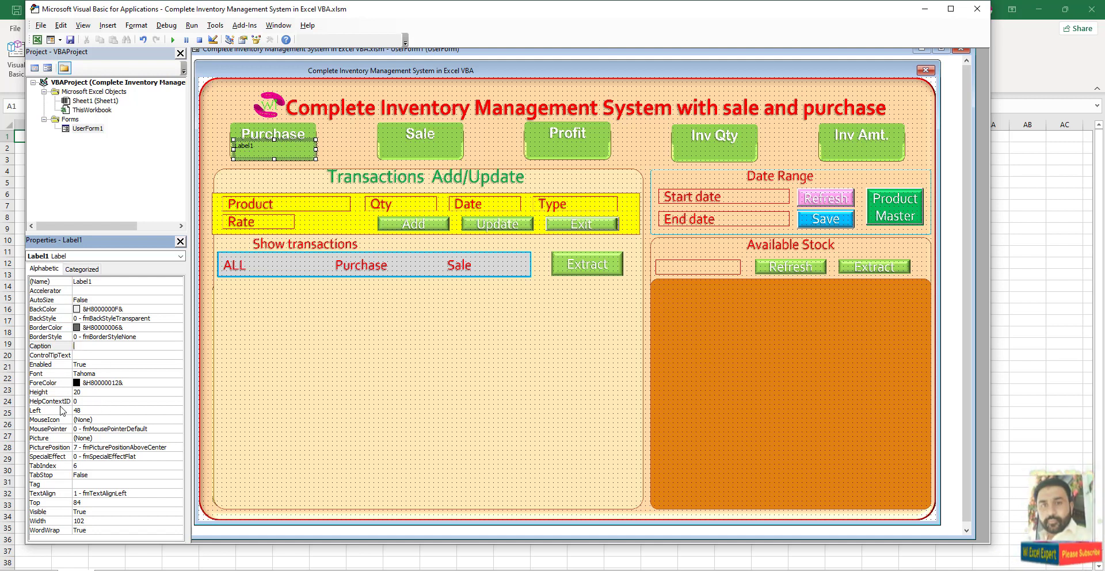
Set the label's font to 14 pt and name it lbl_purchase
left_click(106, 373)
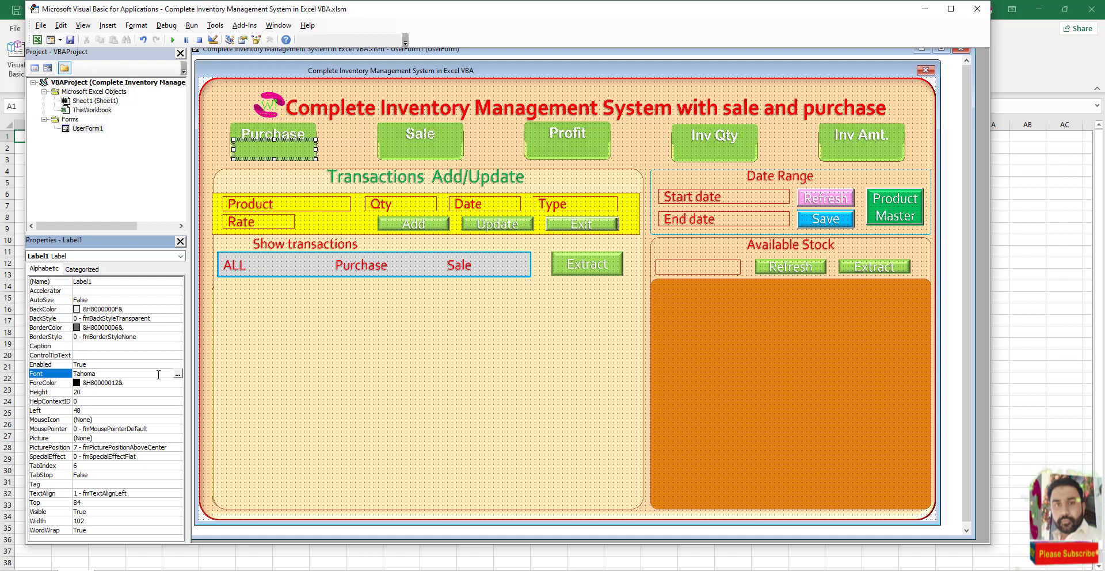
left_click(178, 374)
left_click(210, 147)
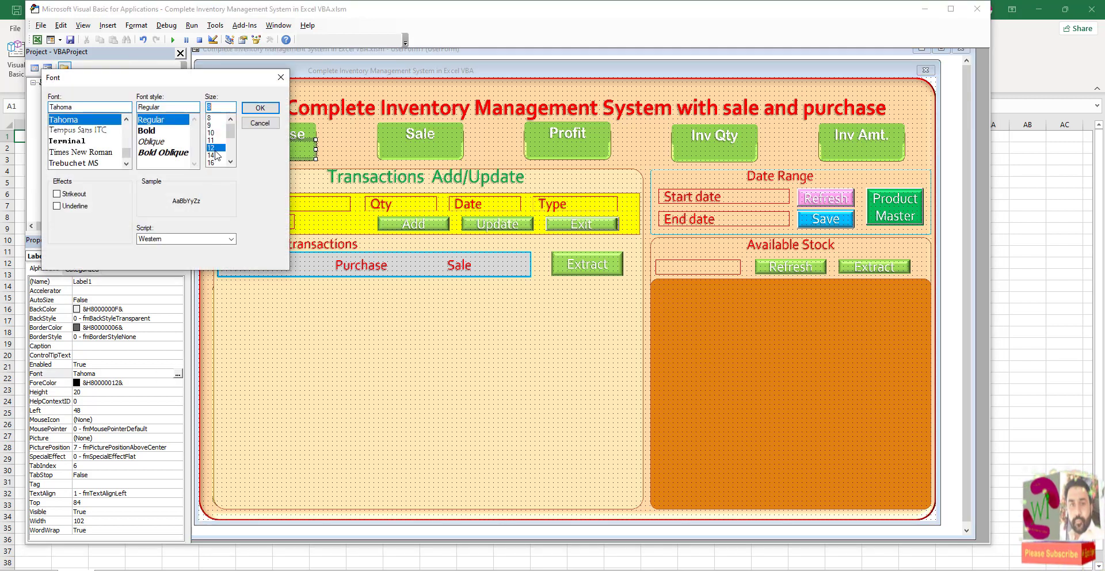
left_click(211, 155)
left_click(255, 109)
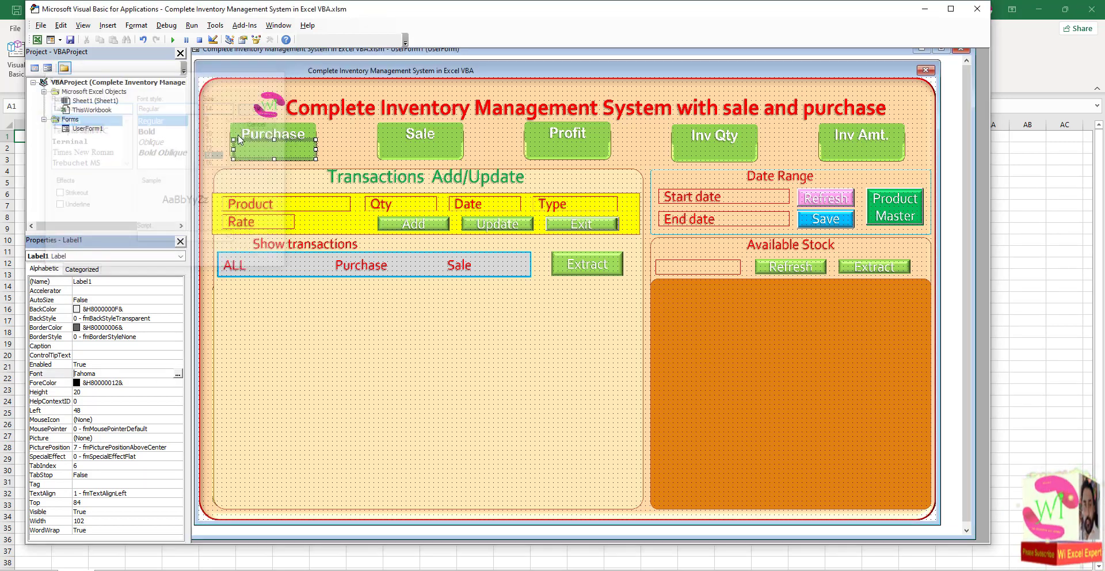
left_click(109, 283)
left_click(110, 284)
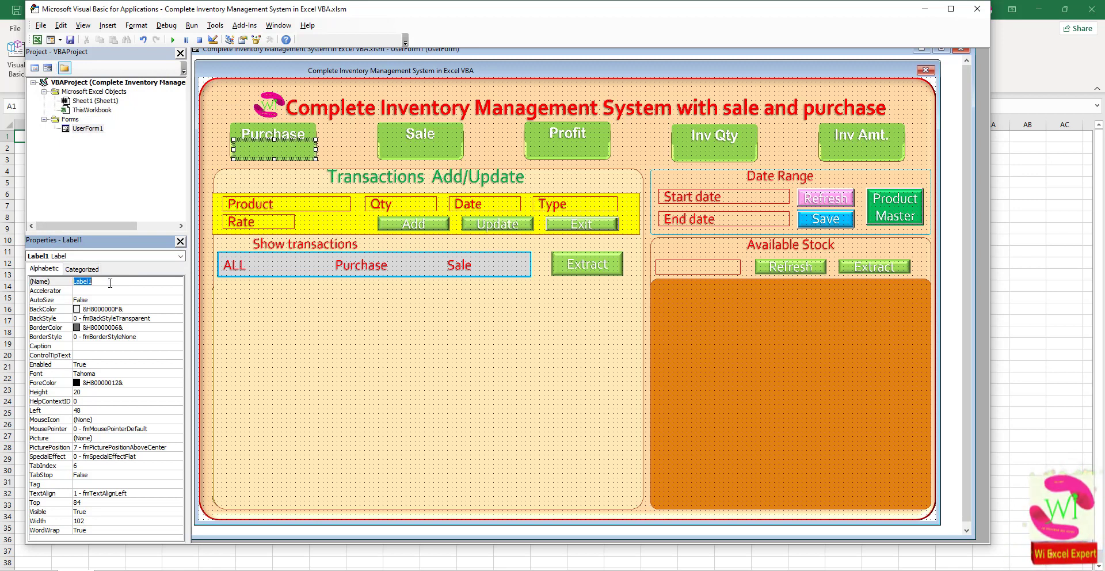
type("lb")
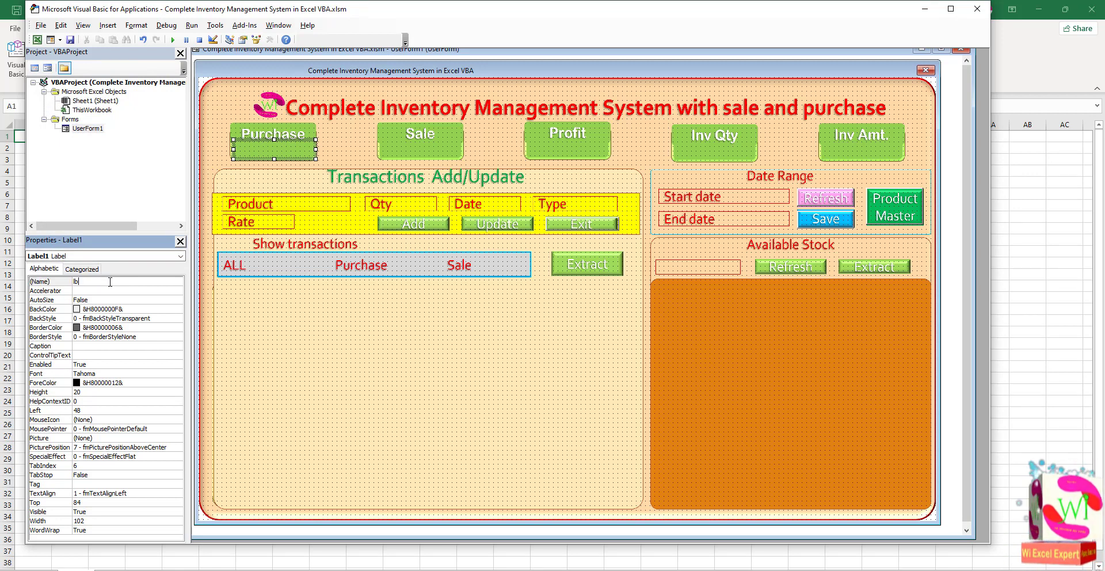
type("l_p")
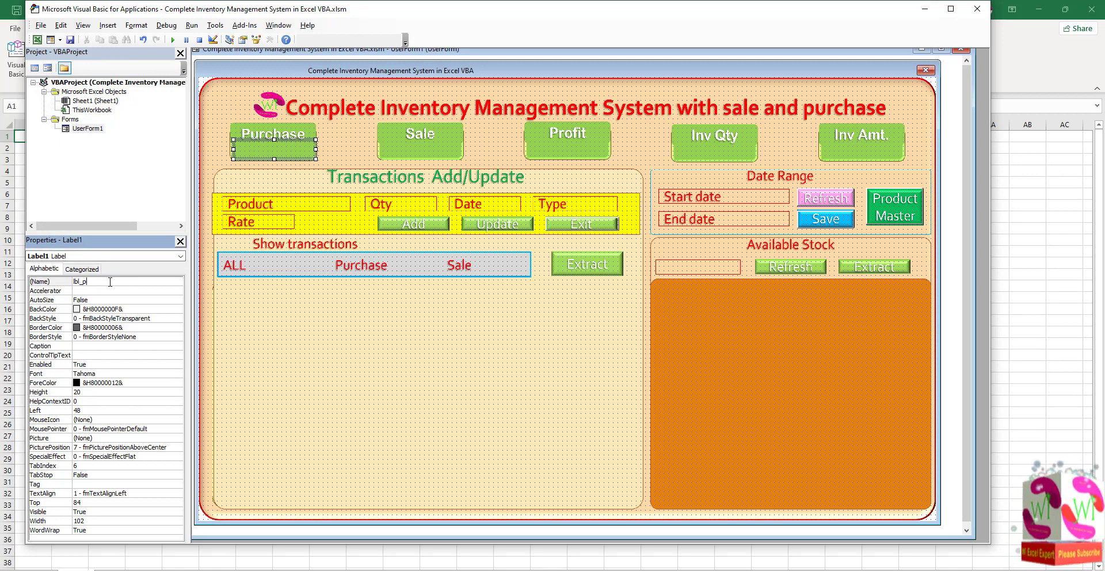
type("urch")
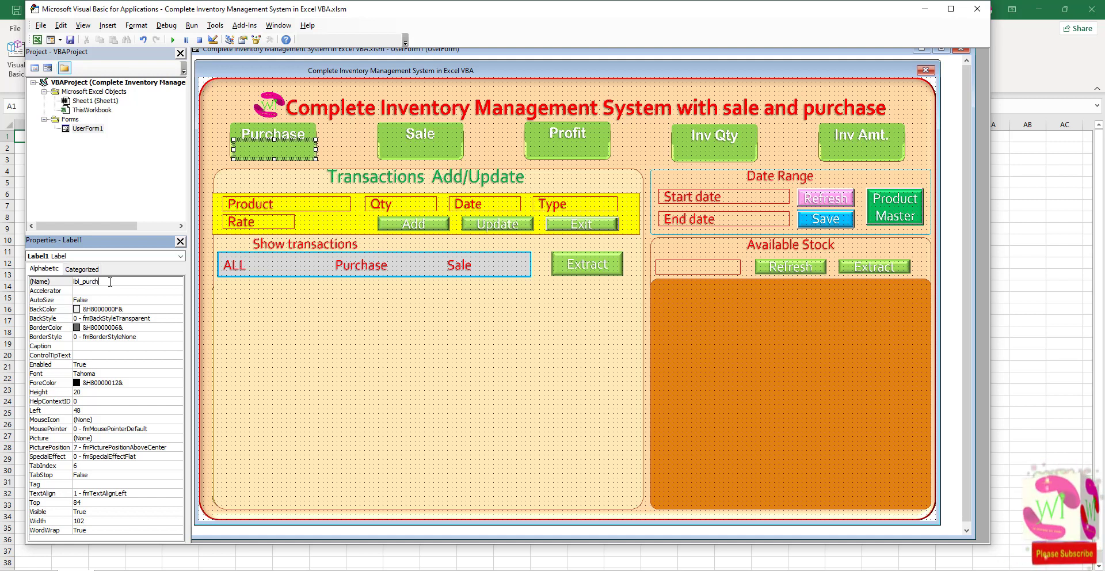
type("ase")
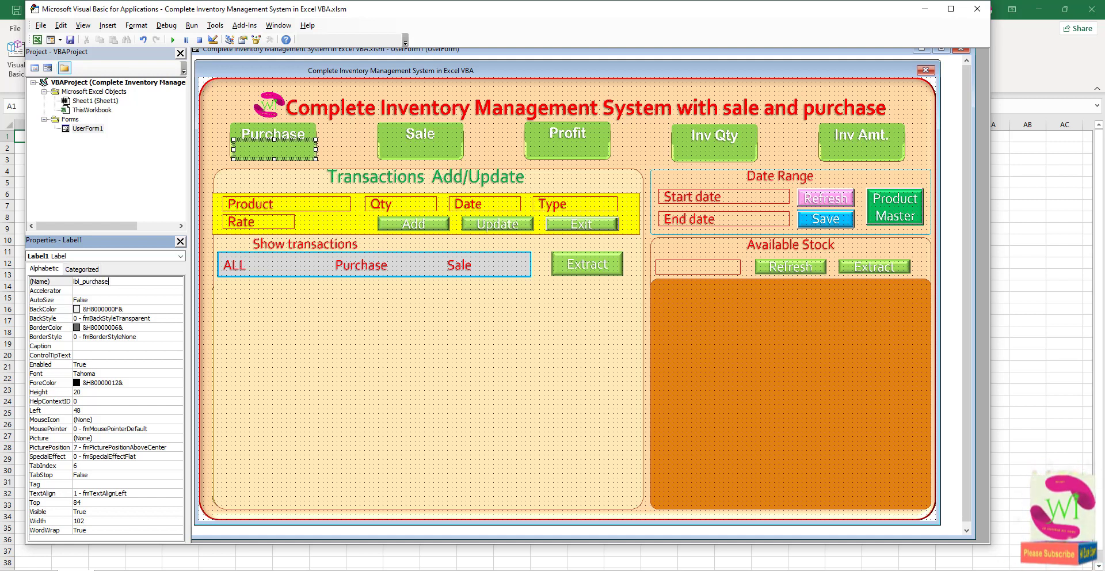
Copy the Purchase label onto the Sale button and name it lbl_sale
left_click(220, 117)
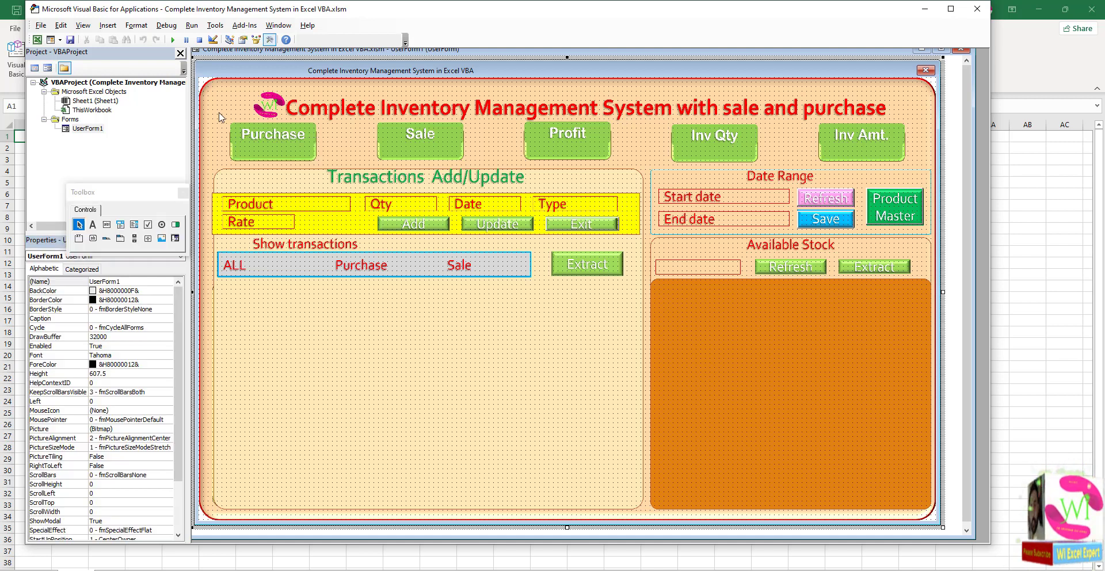
left_click(271, 148)
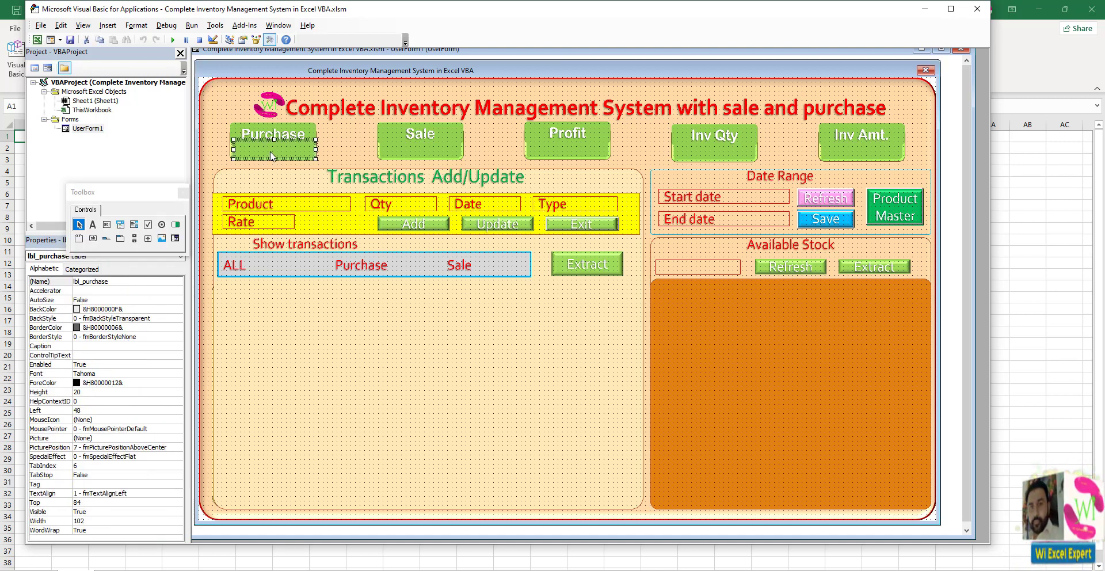
left_click_drag(271, 154, 392, 155)
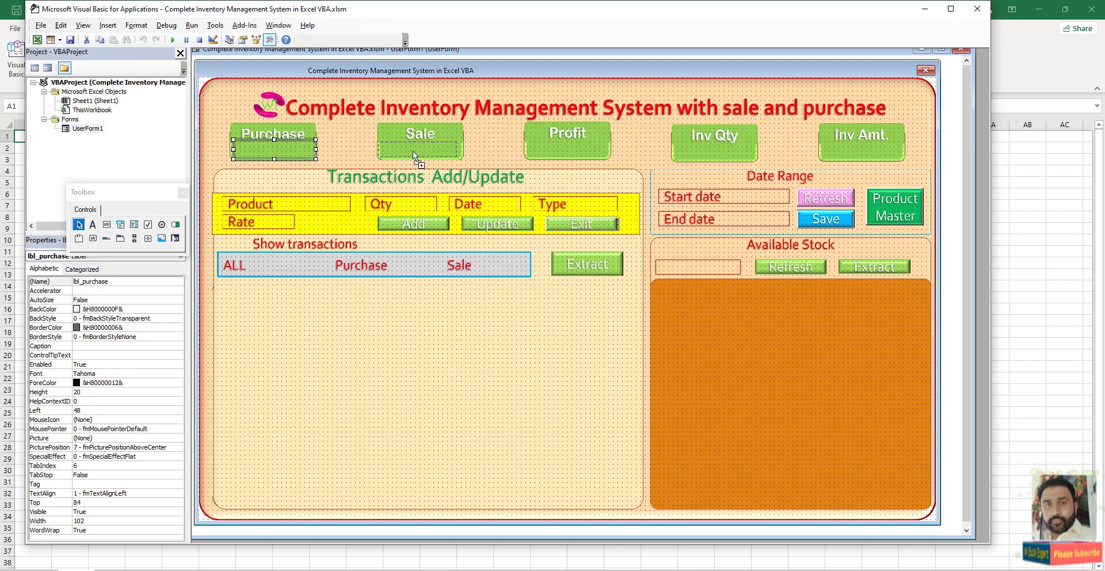
left_click_drag(416, 151, 416, 152)
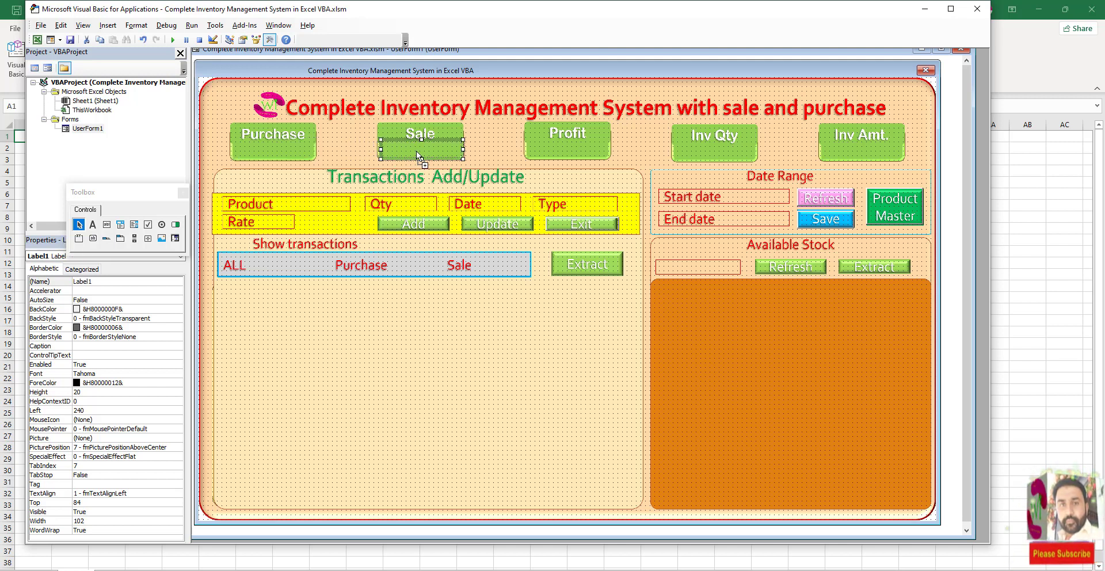
double_click(111, 281)
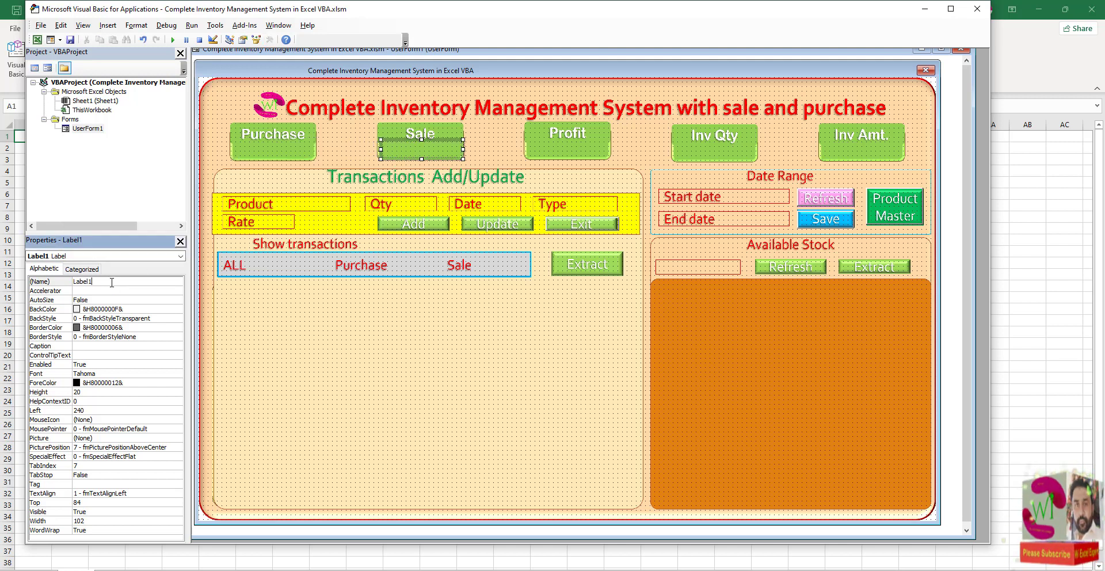
type("lbl")
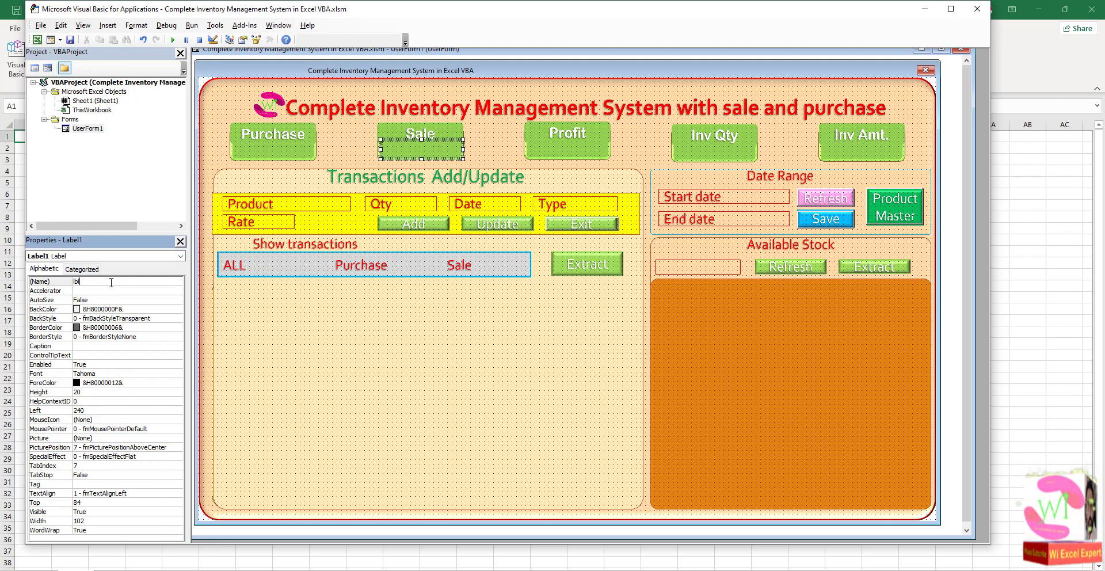
type("_sale")
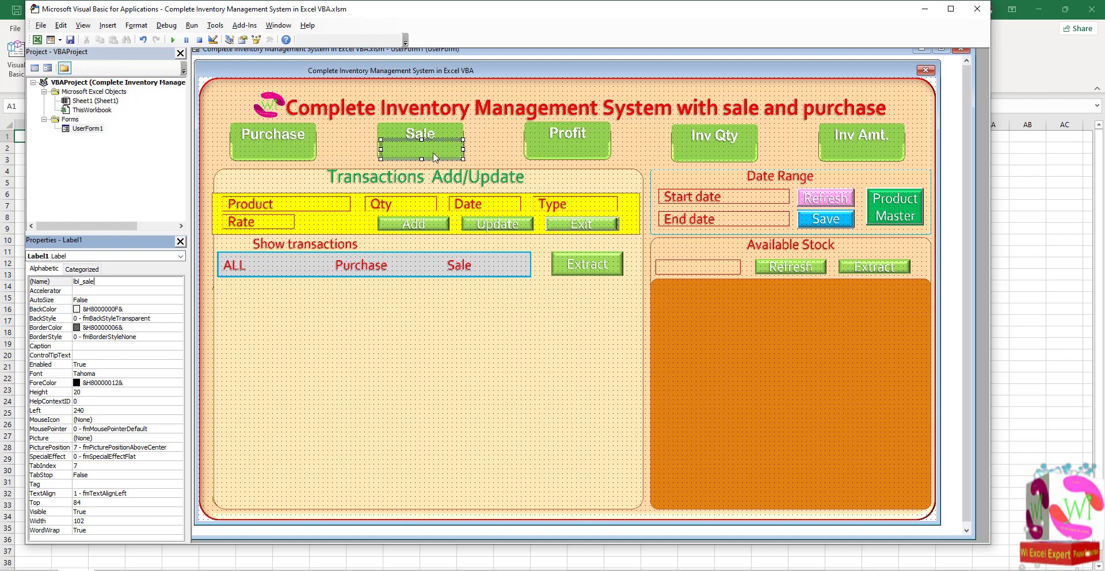
Copy the label onto the Profit button and start naming it lbl_profit
left_click_drag(443, 155, 587, 160)
left_click(102, 282)
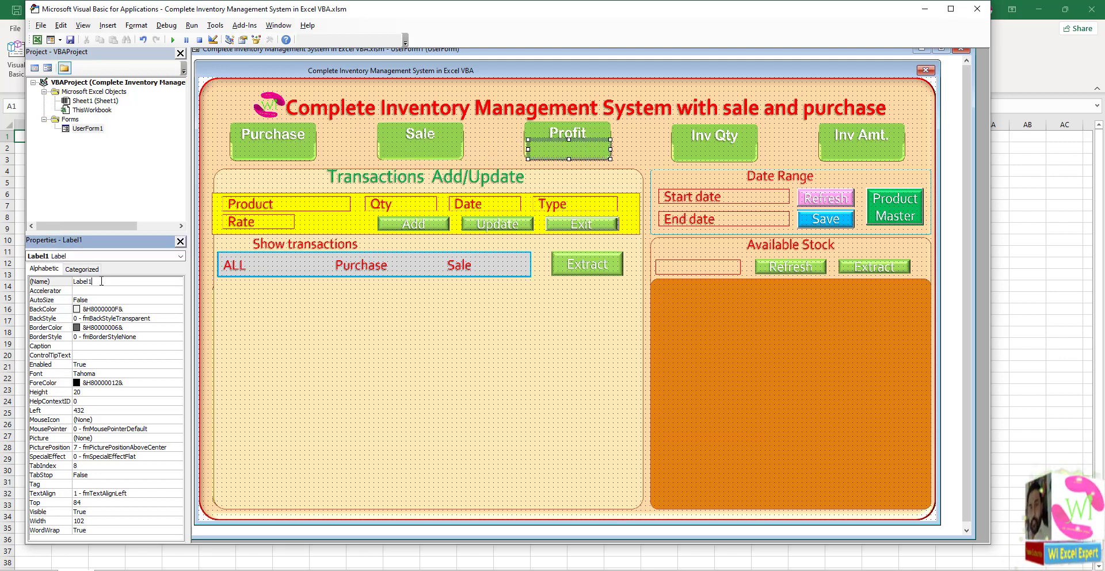
double_click(101, 282)
type("lbl_profit")
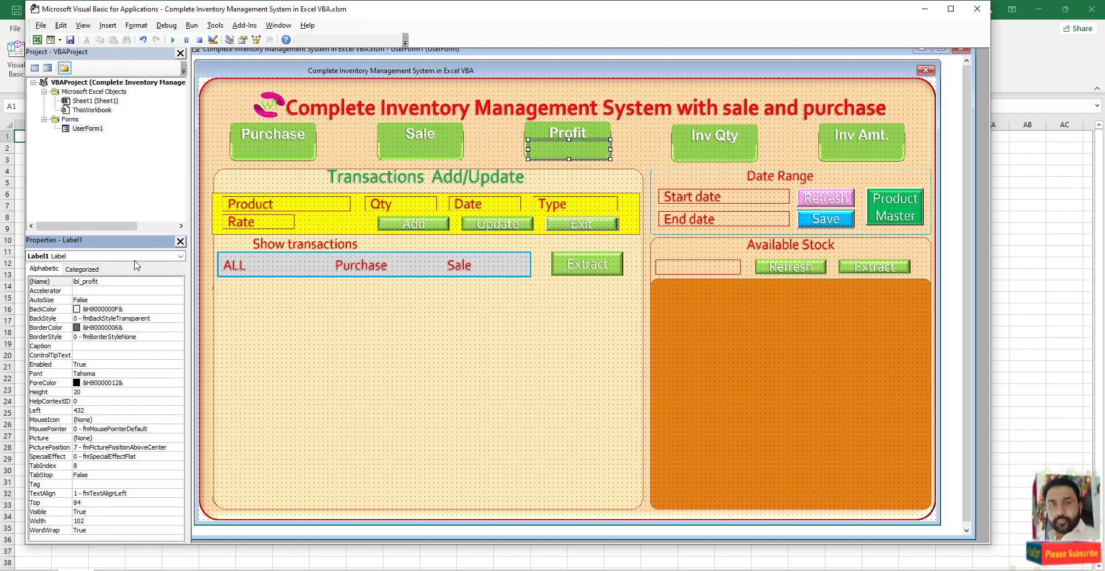
Place a label copy over Inv Qty at Top 87 and Left 620
left_click_drag(578, 159, 722, 160)
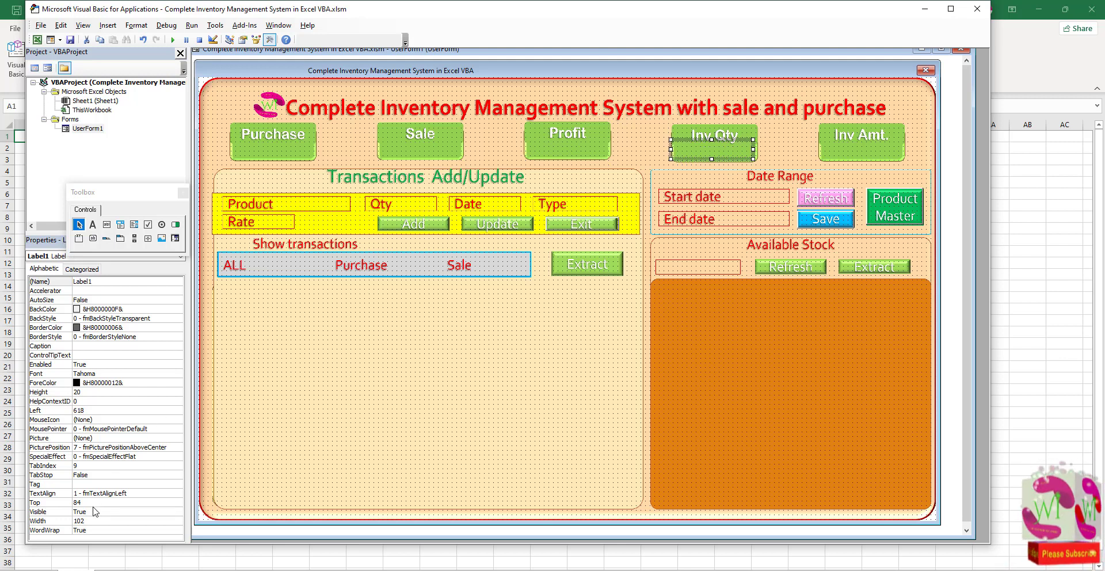
left_click(82, 268)
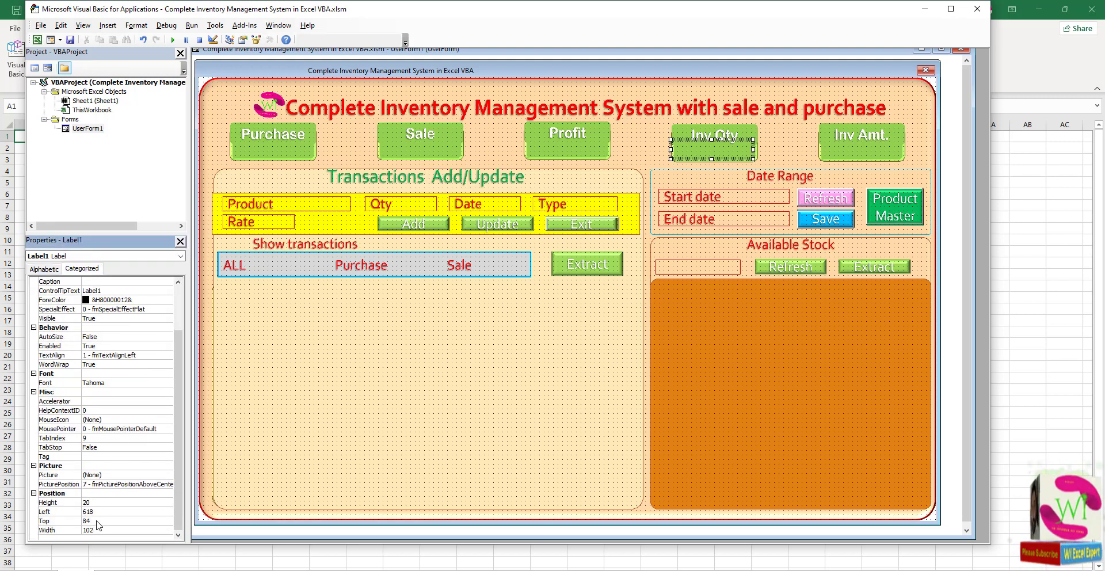
left_click(97, 520)
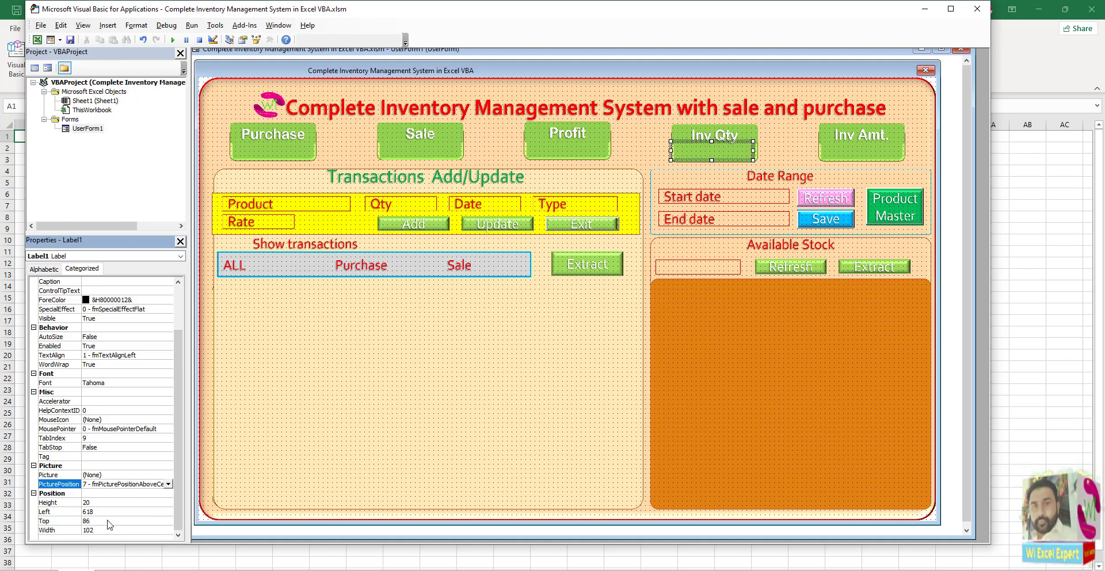
left_click(108, 519)
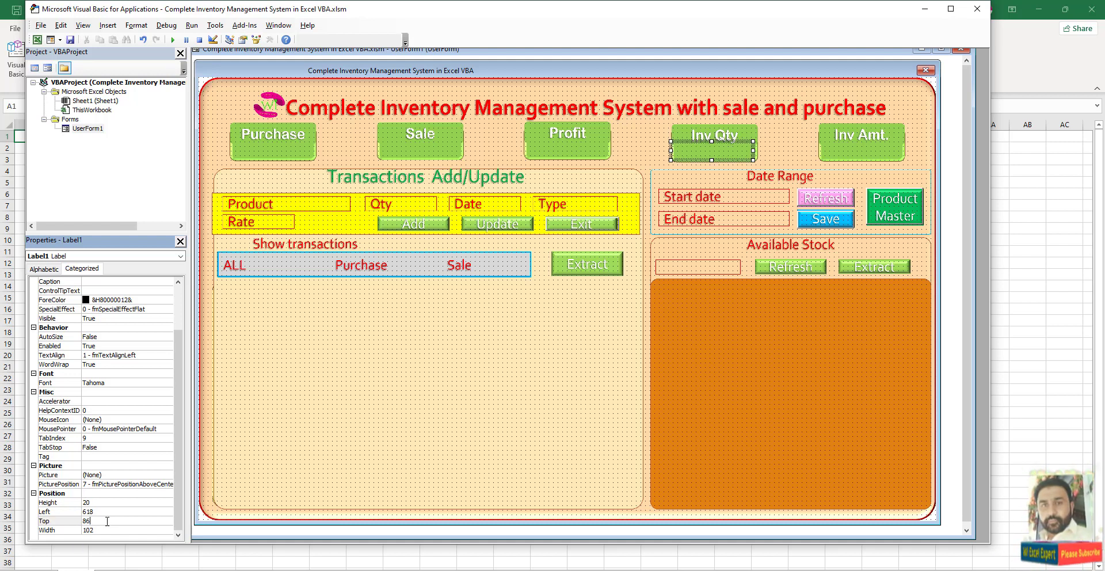
type("87")
left_click(121, 475)
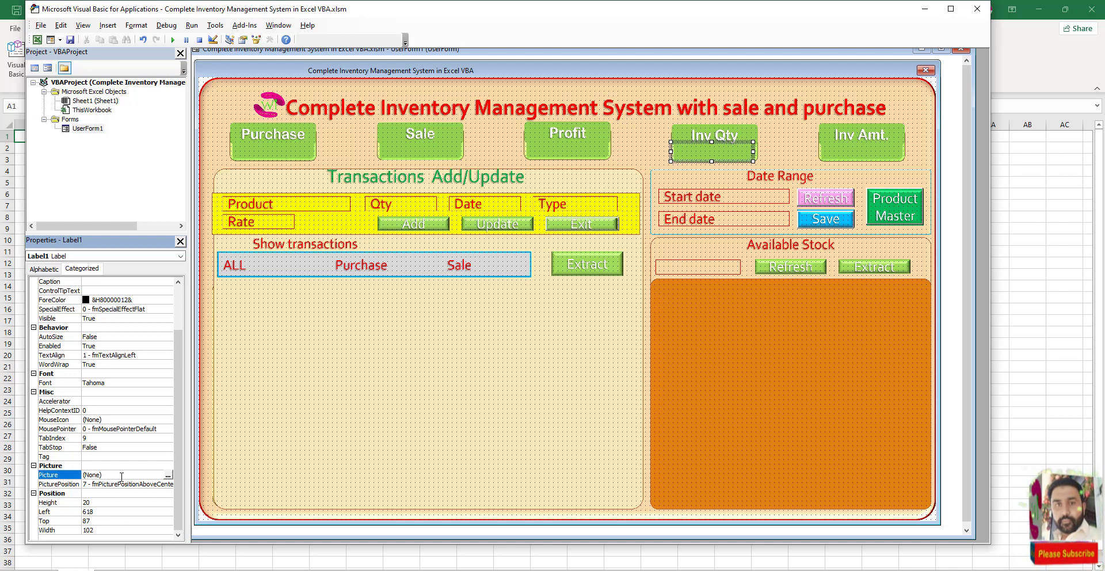
double_click(95, 512)
type("620")
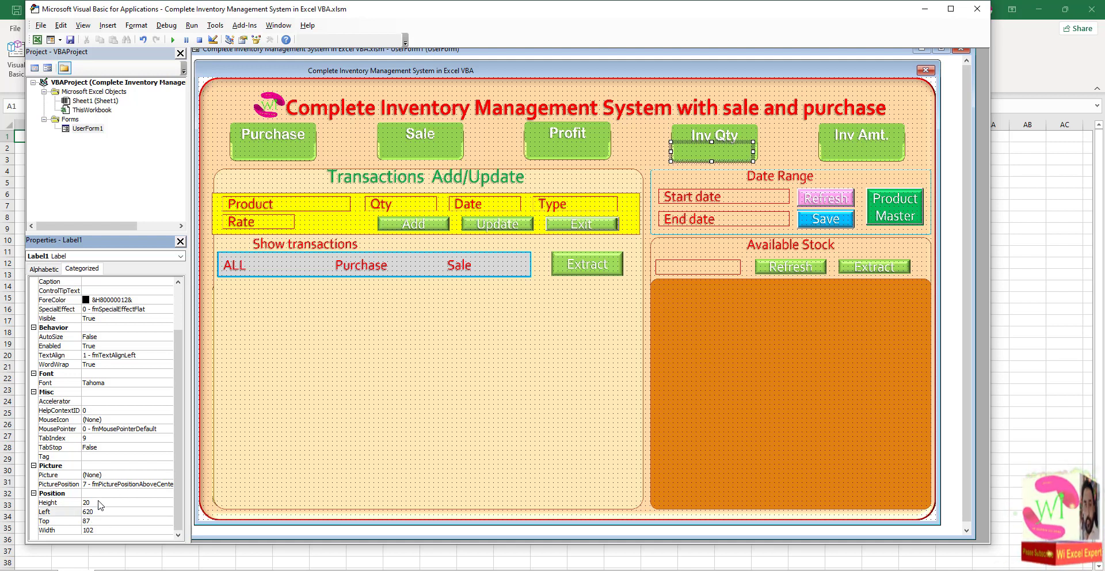
left_click(101, 486)
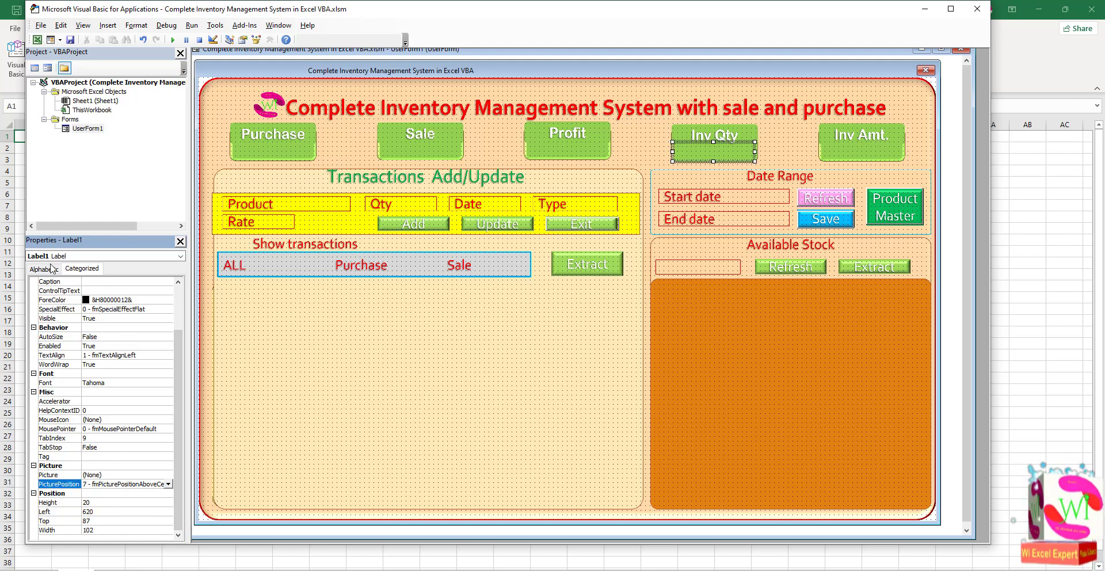
Start renaming the Inv Qty label to lbl_qty in the Alphabetic properties
left_click(53, 269)
left_click(95, 282)
double_click(96, 282)
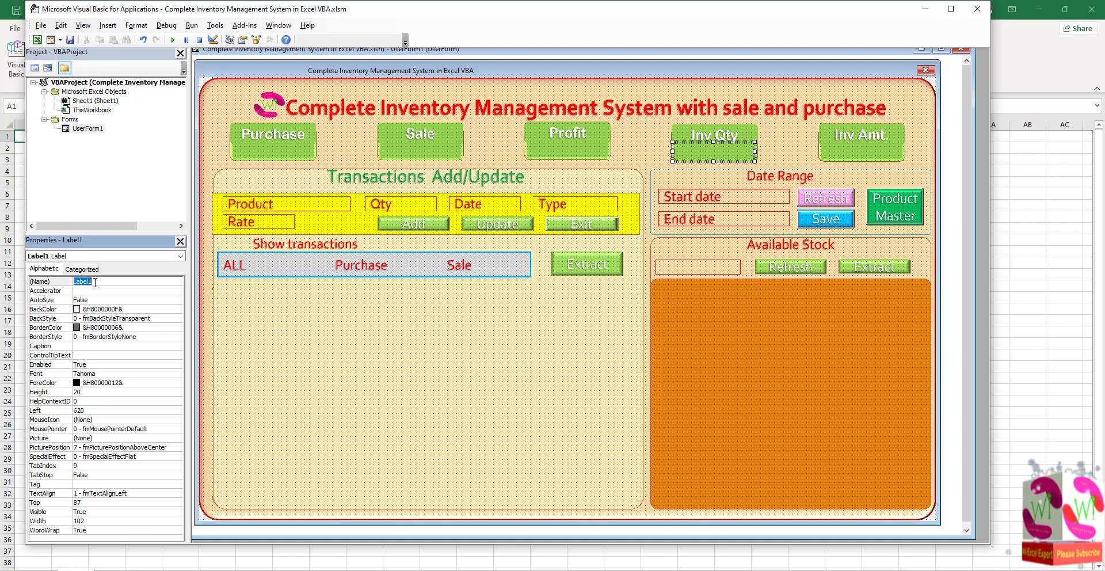
type("lbl")
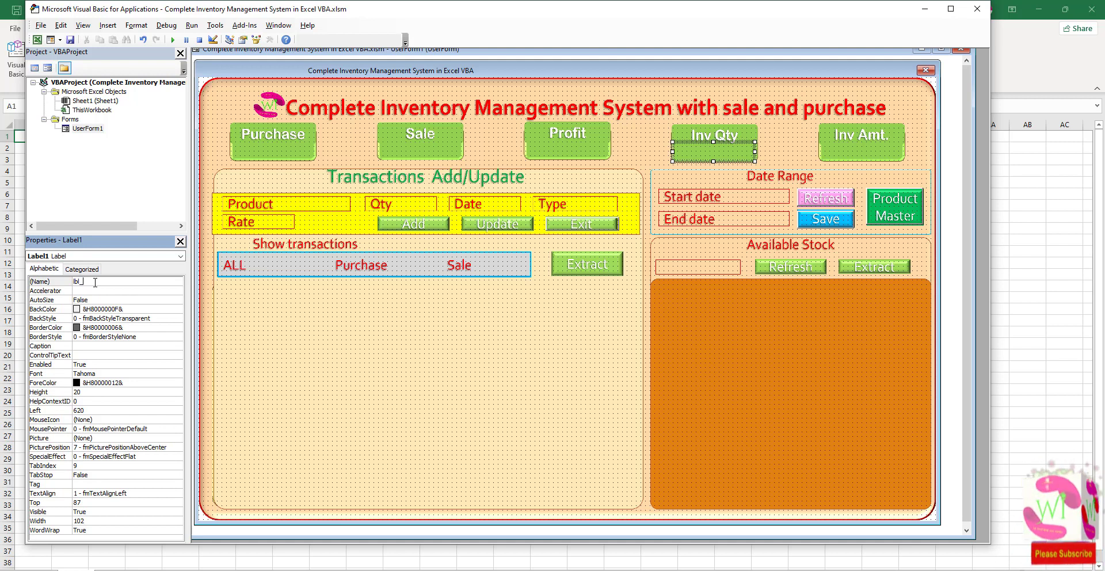
type("_qty")
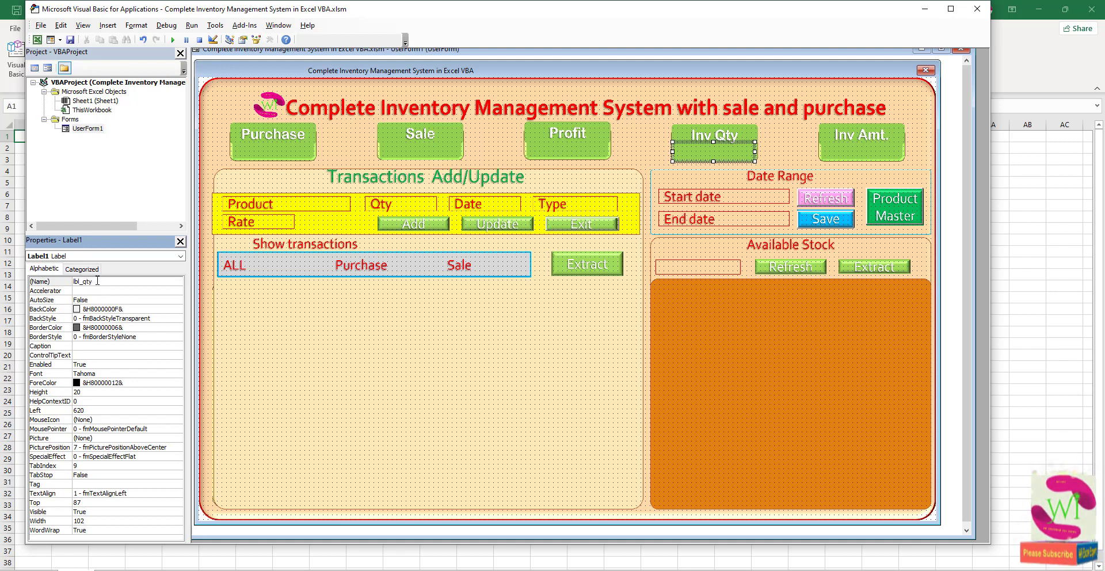
Place a label copy over Inv Amt at Left 812 and Top 86
left_click_drag(732, 156, 872, 161)
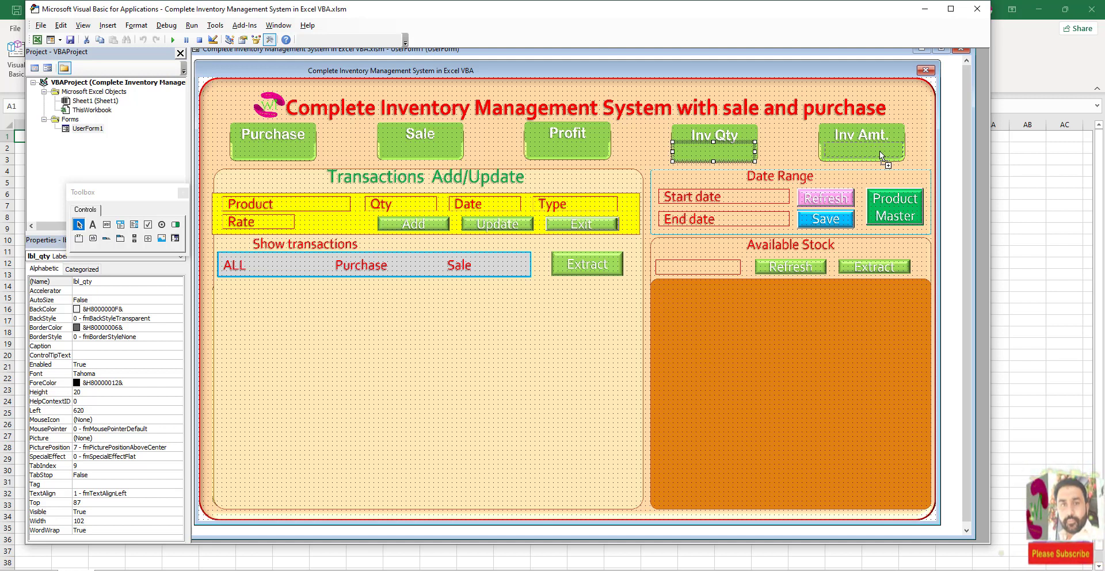
left_click_drag(878, 151, 876, 150)
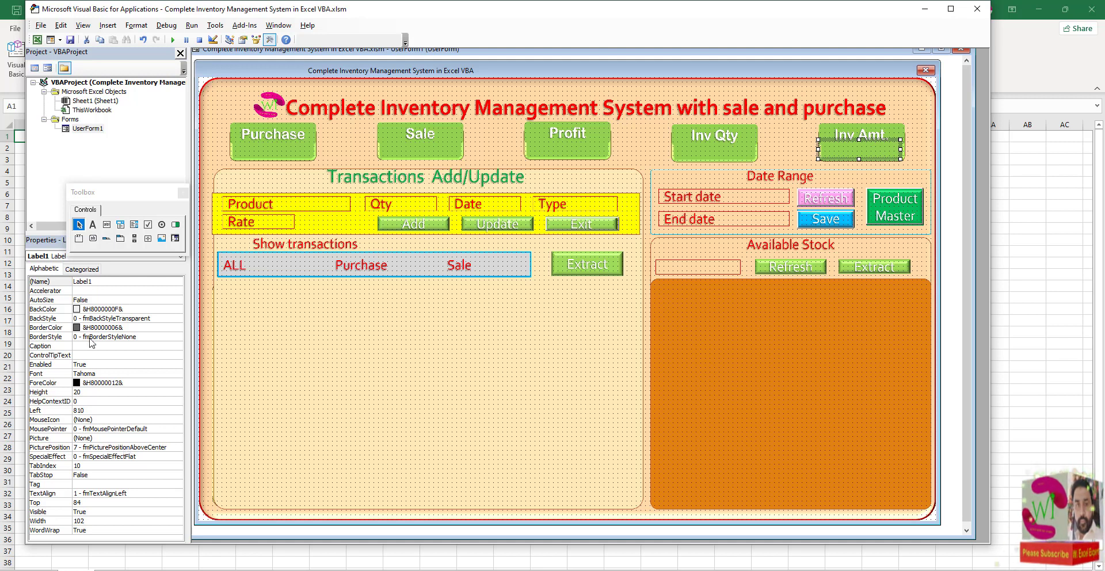
left_click(81, 269)
scroll(111, 420, "down", 2)
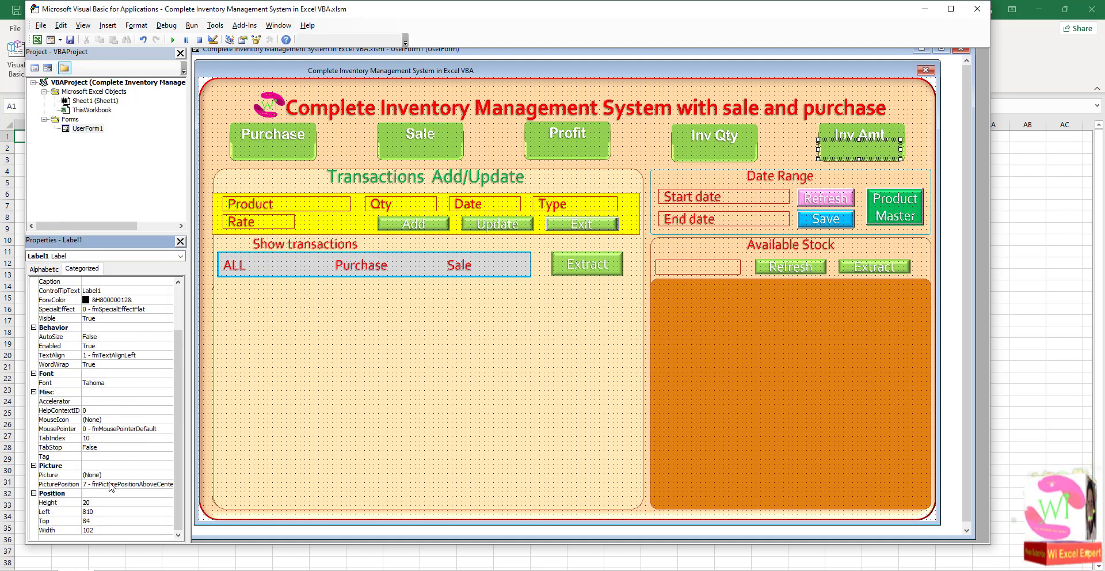
left_click(92, 512)
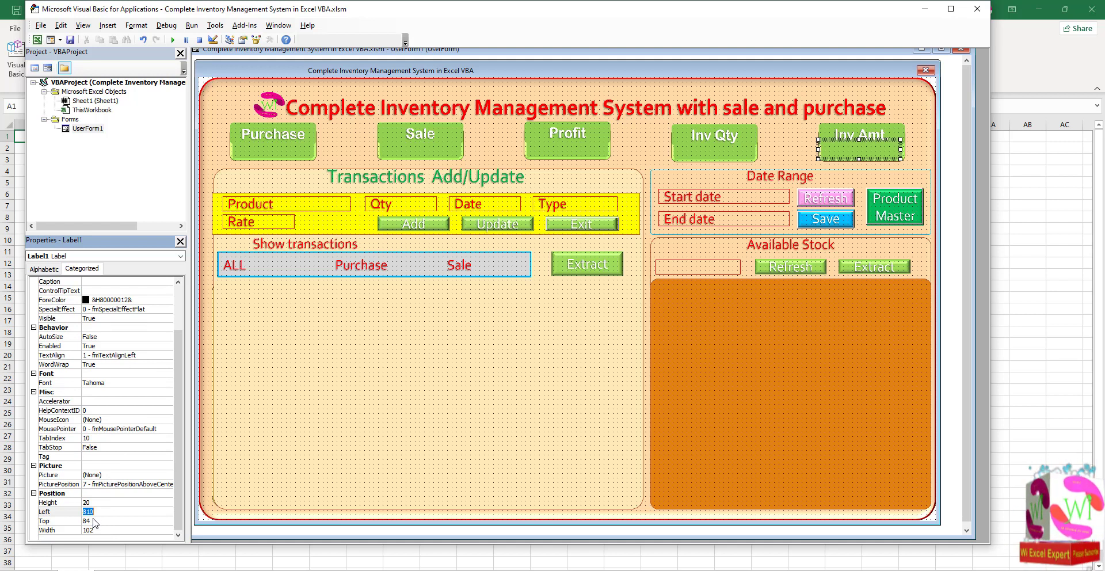
type("812")
key("Return")
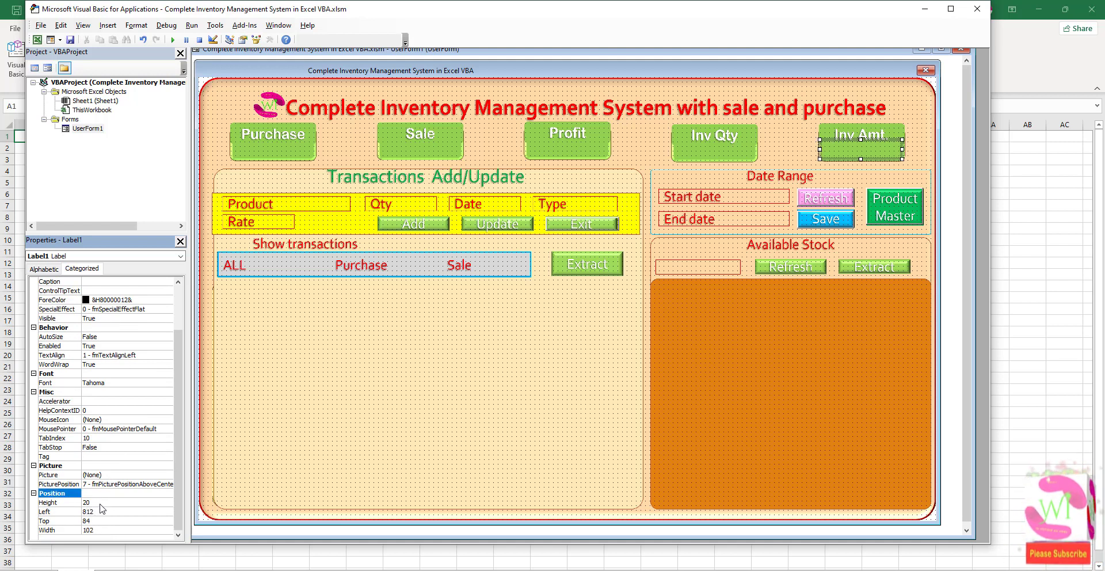
left_click(97, 521)
type("86")
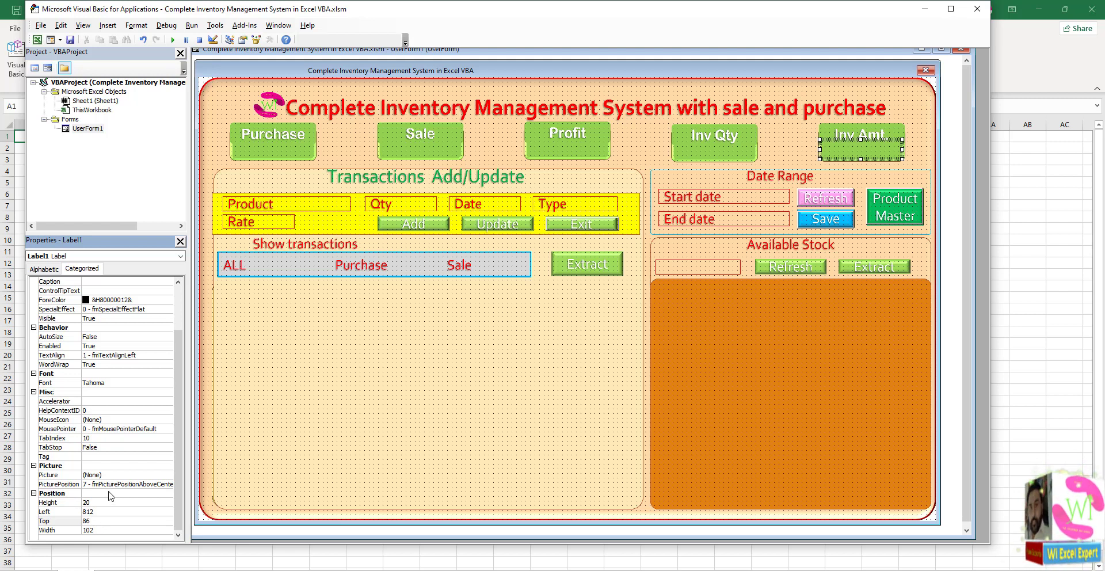
key("Return")
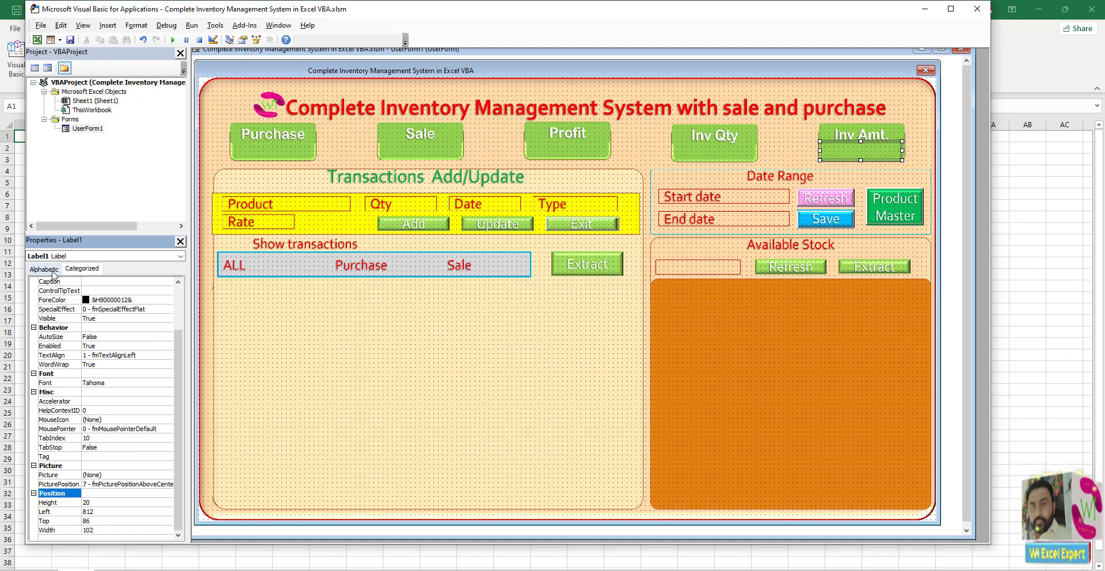
Select the new label's (Name) property in the Alphabetic list for renaming
left_click(51, 270)
left_click(99, 283)
left_click(99, 285)
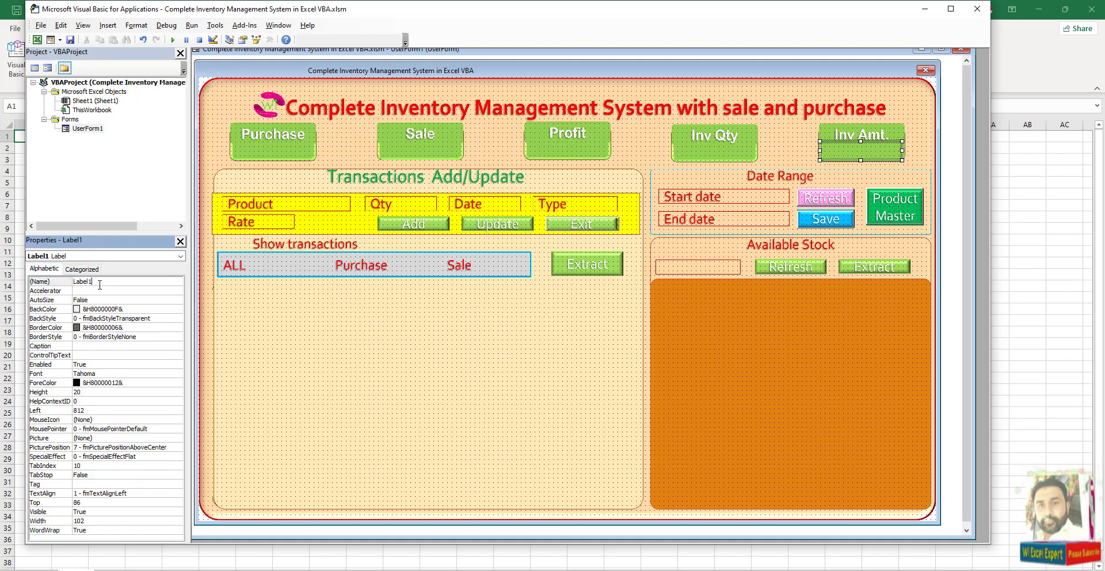
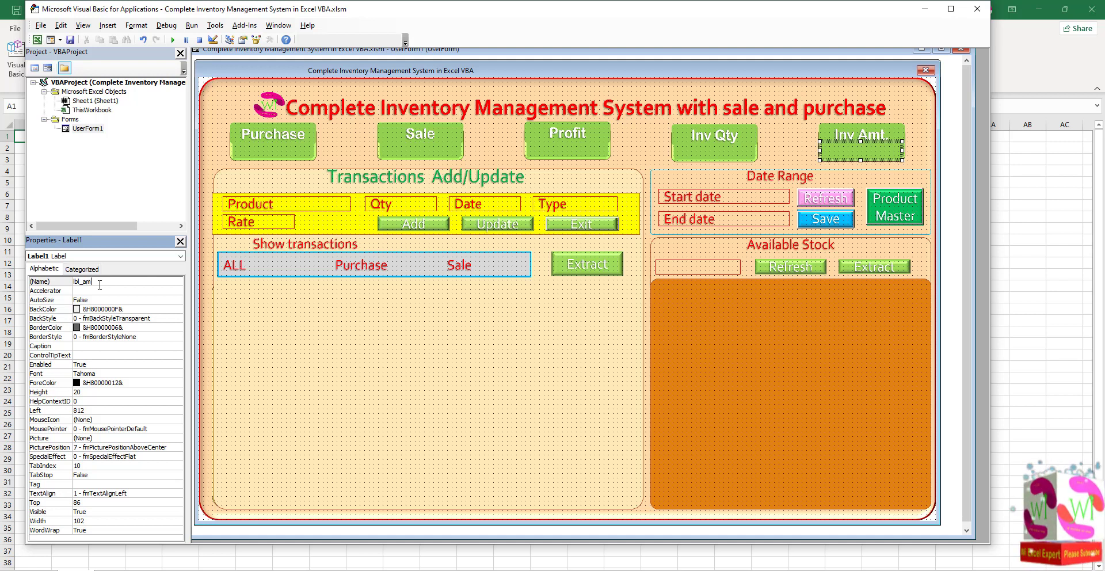
Name the Inv Amt. label lbl_amount and check the Inv Qty, Profit and Sale label names
type("amount")
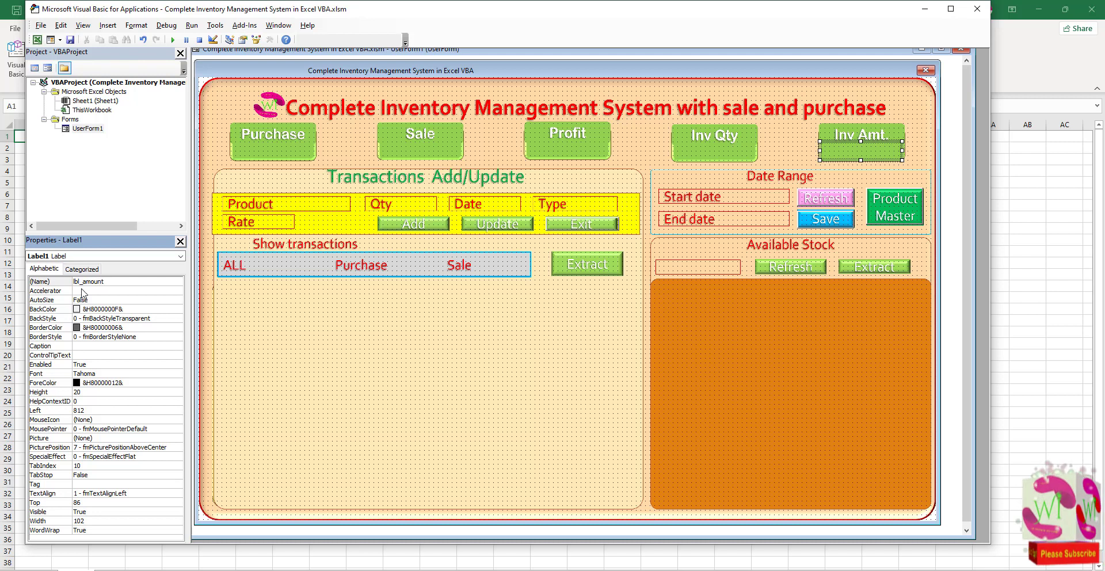
left_click(697, 153)
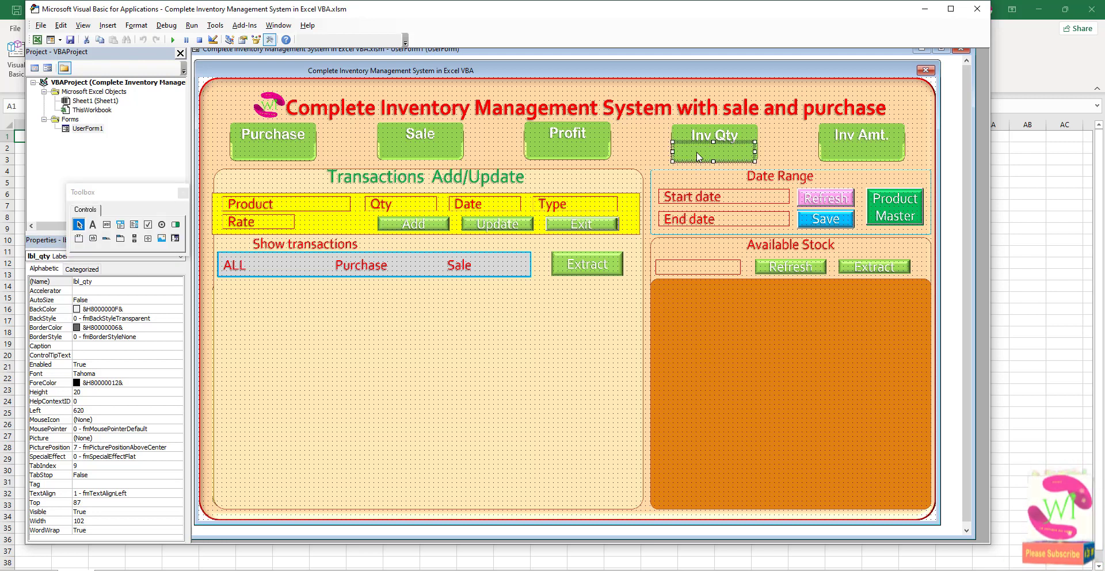
left_click(585, 155)
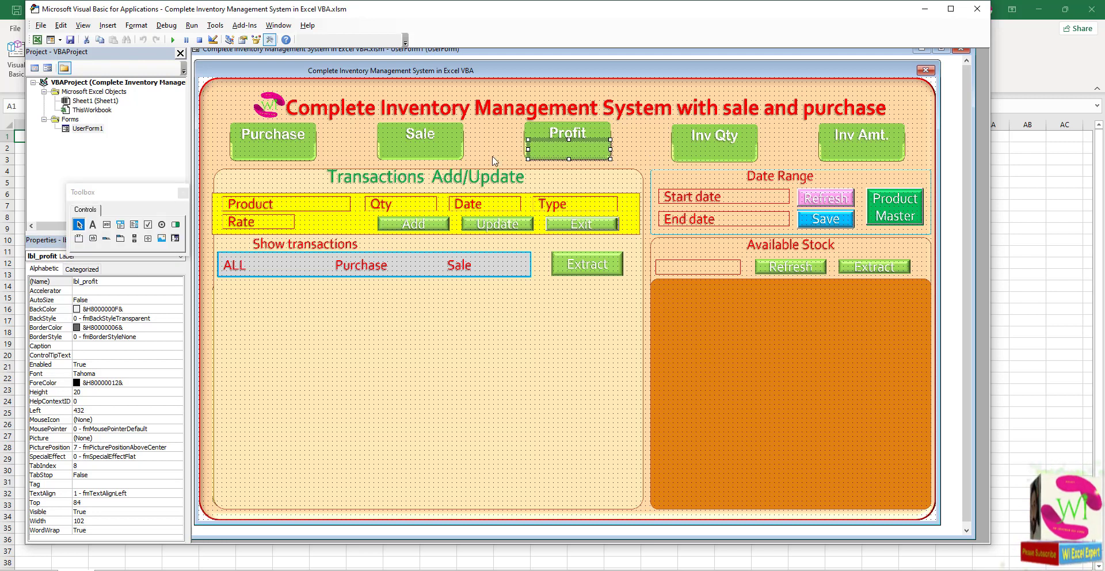
left_click(449, 158)
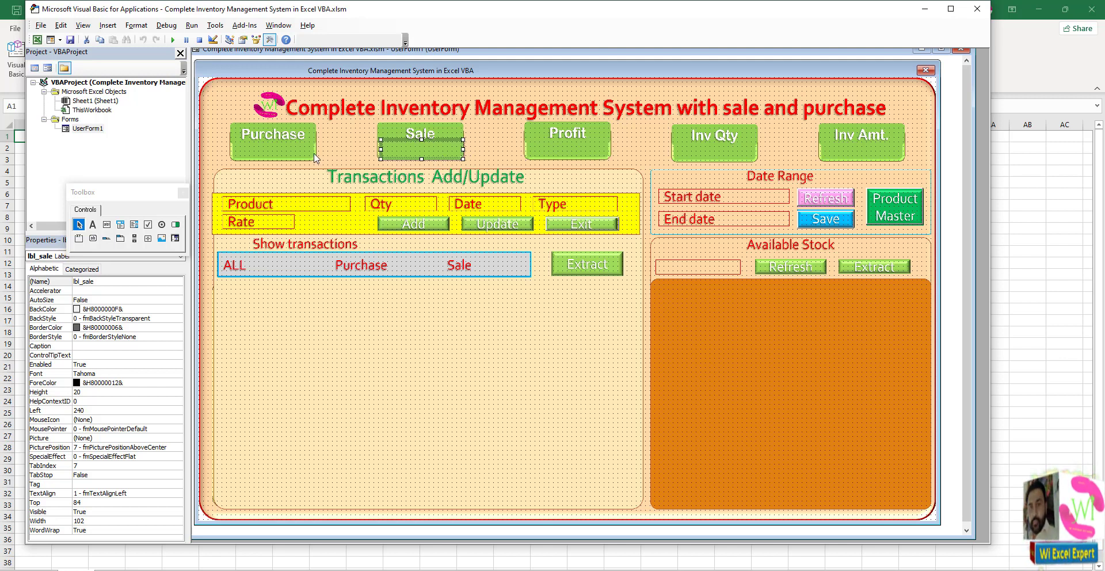
left_click(280, 150)
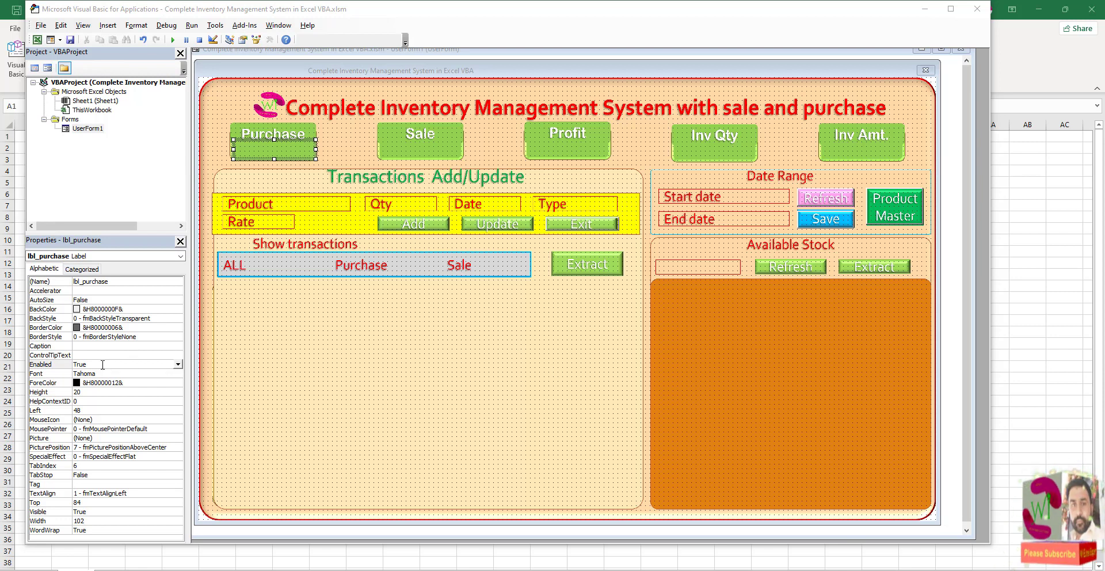
Set lbl_purchase's Caption to 0 and its TextAlign to 2 - fmTextAlignCenter
left_click(107, 345)
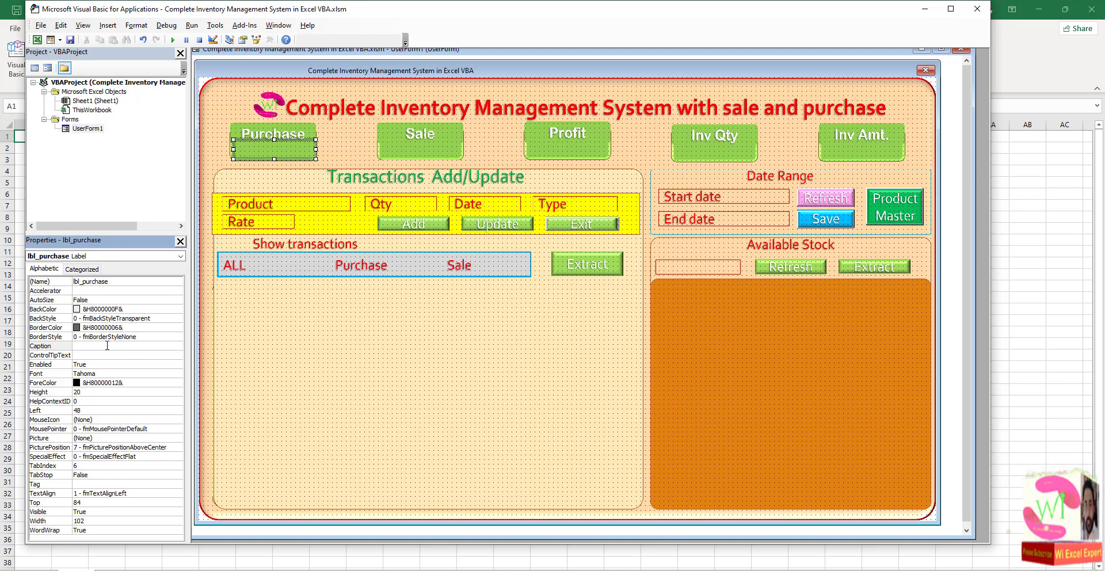
type("0")
key("Up")
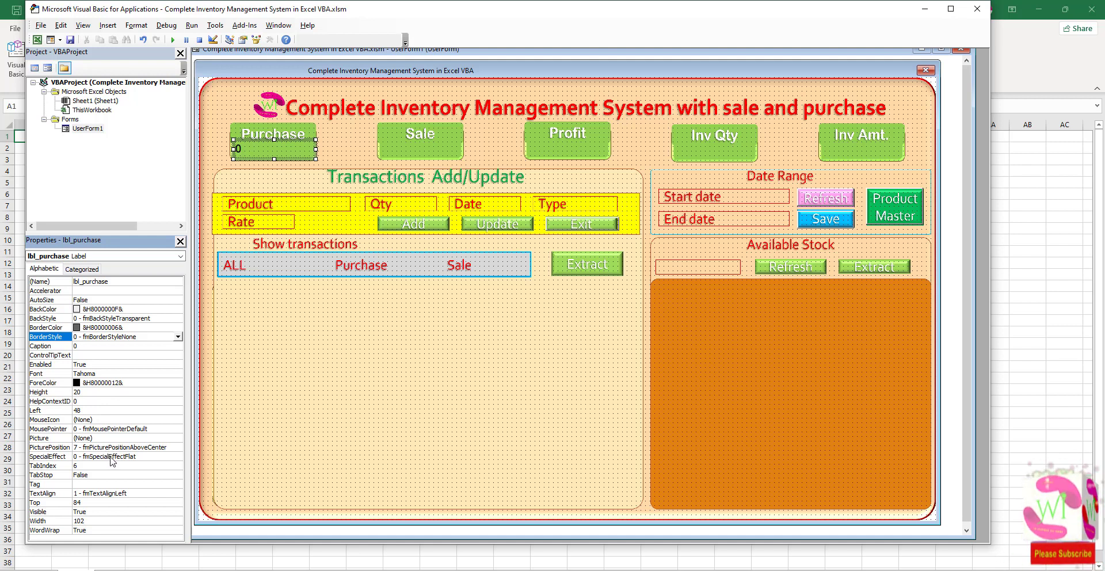
left_click(130, 493)
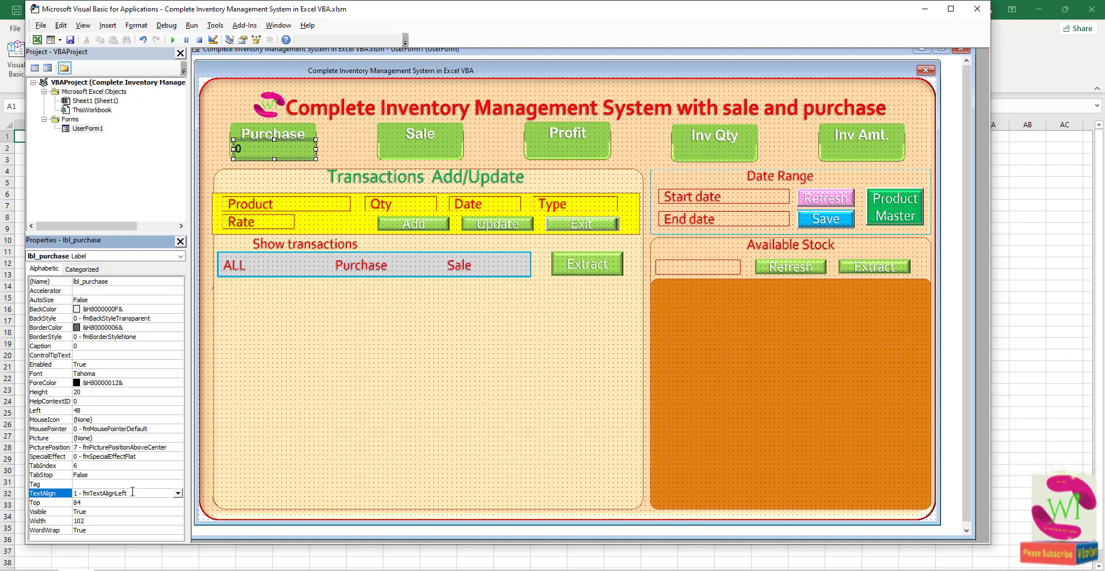
left_click(176, 493)
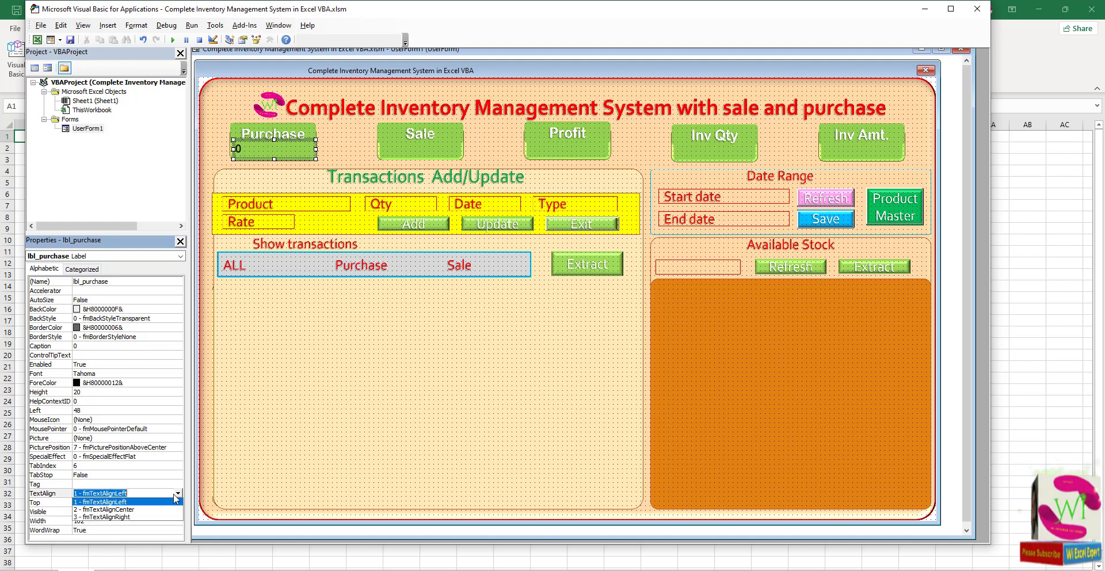
left_click(141, 510)
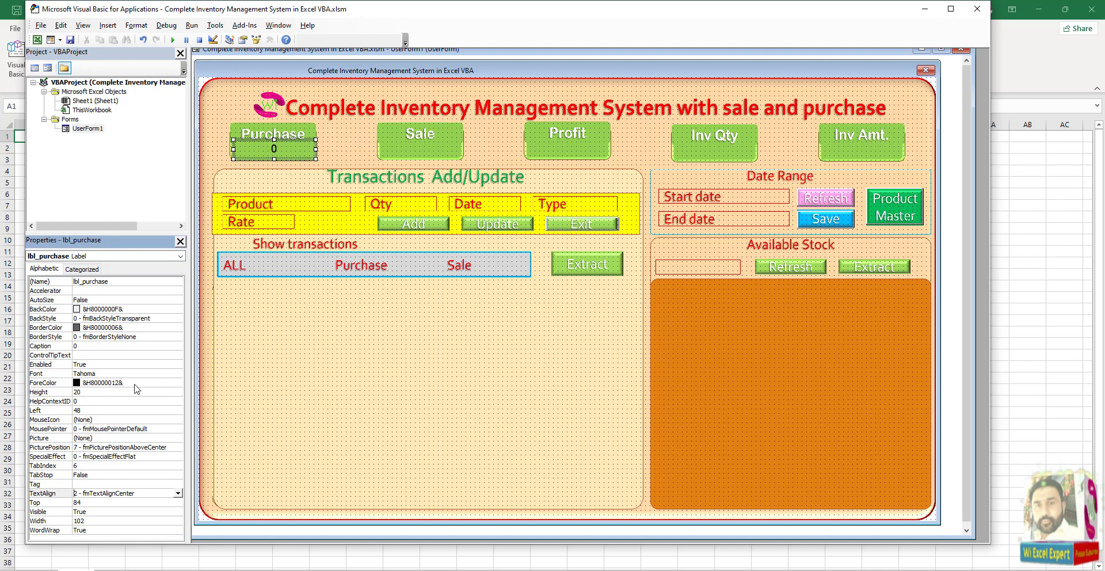
Make the Purchase label's 0 white from the Palette and bold
left_click(135, 383)
left_click(178, 382)
left_click(109, 395)
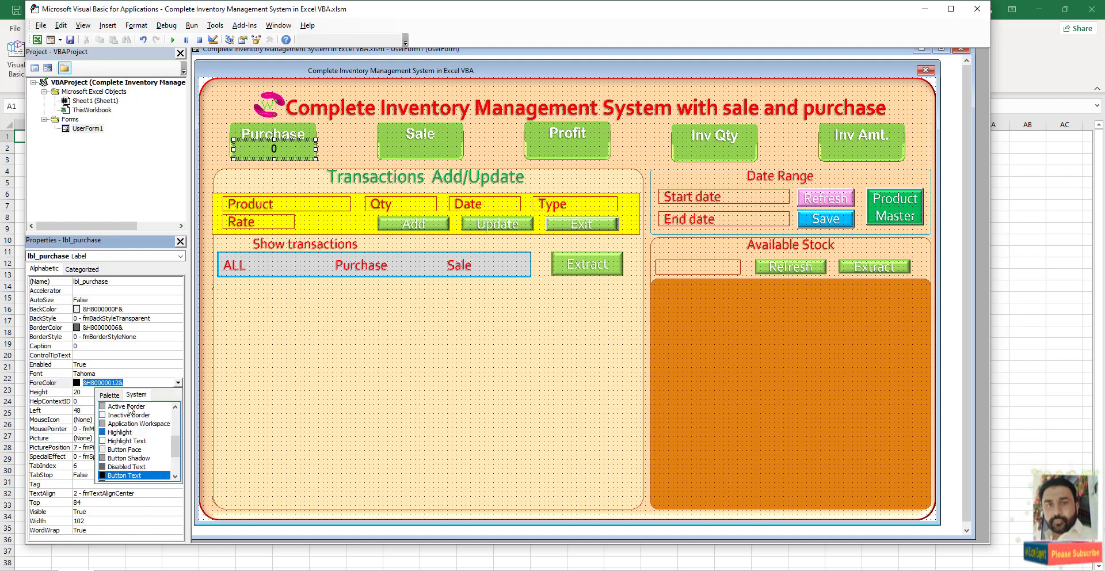
left_click(104, 407)
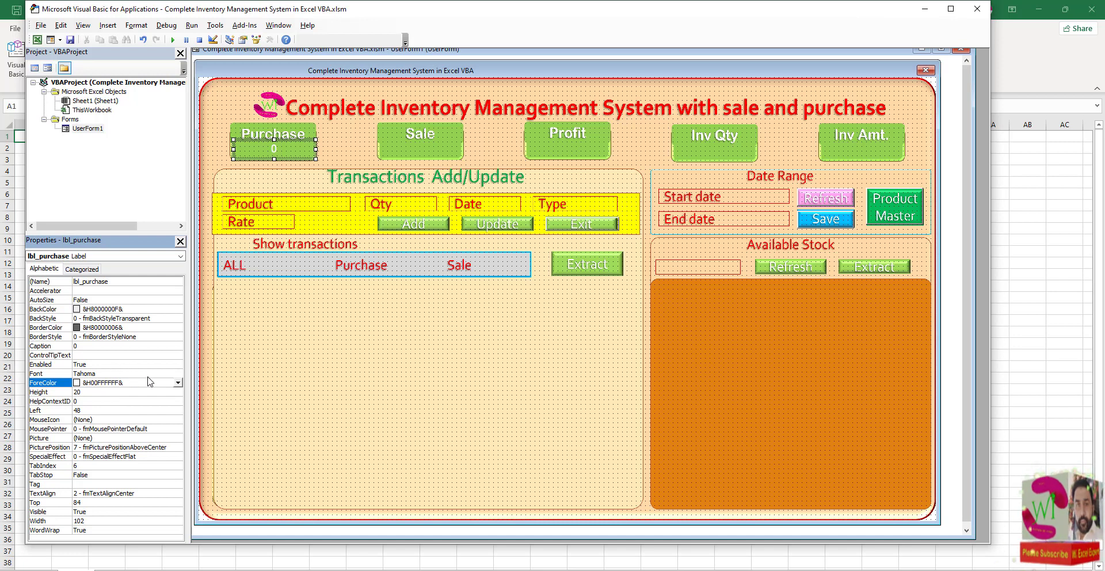
left_click(167, 374)
left_click(178, 374)
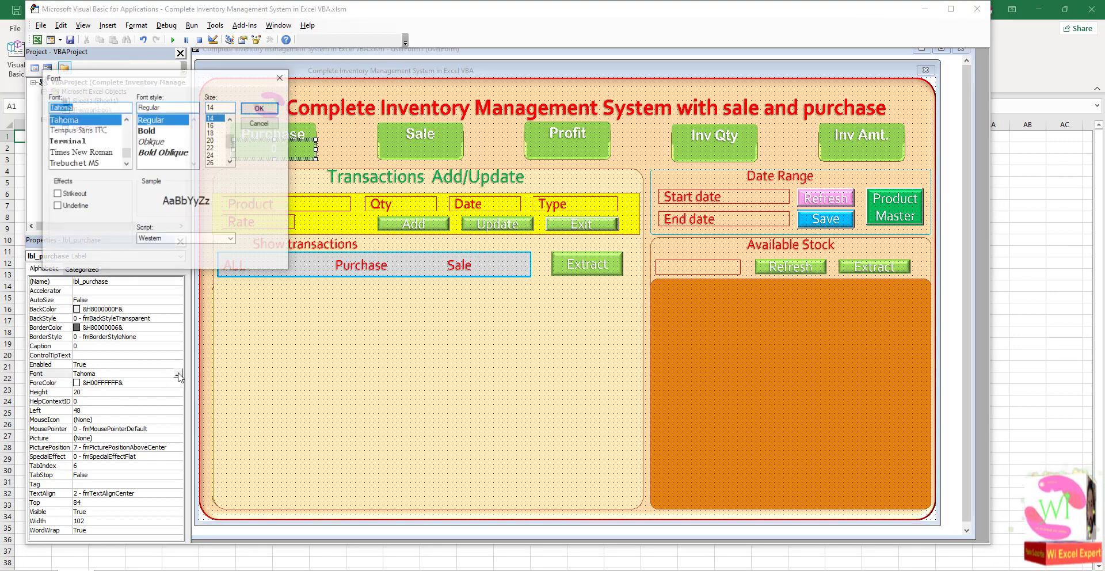
left_click(150, 132)
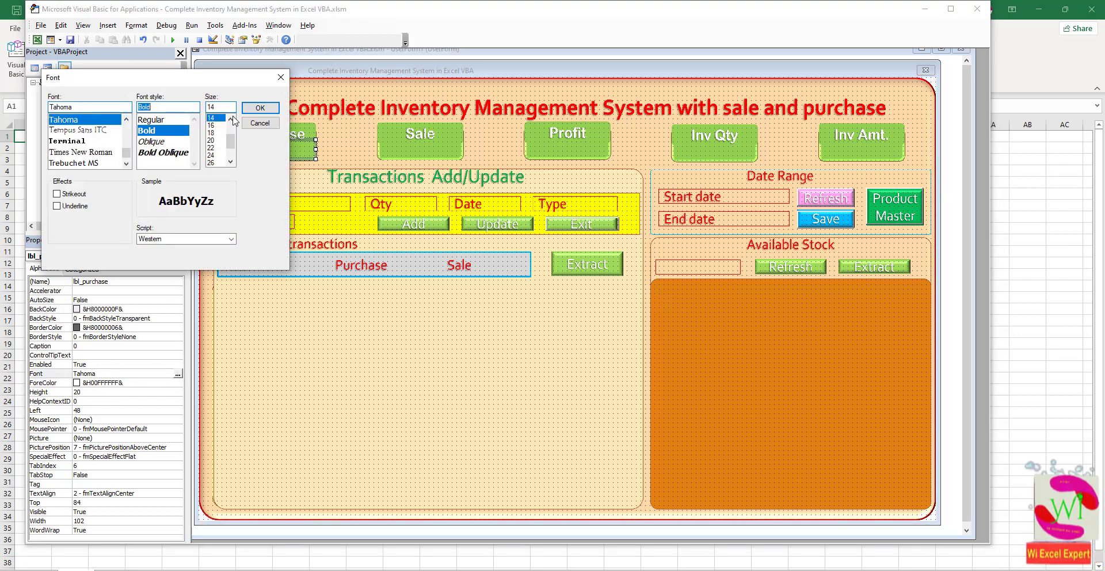
left_click(260, 107)
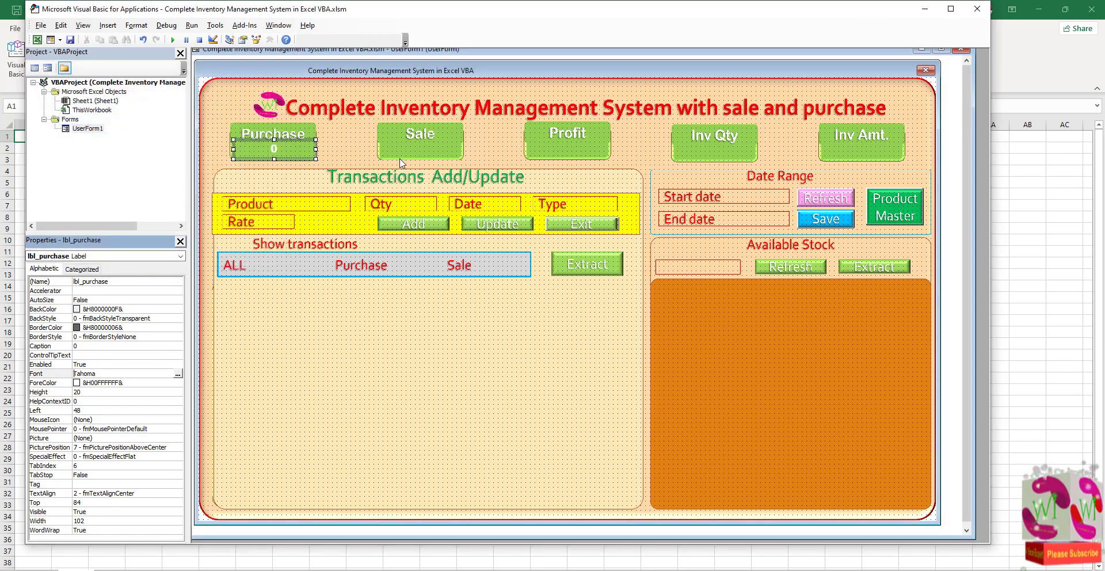
left_click(418, 150)
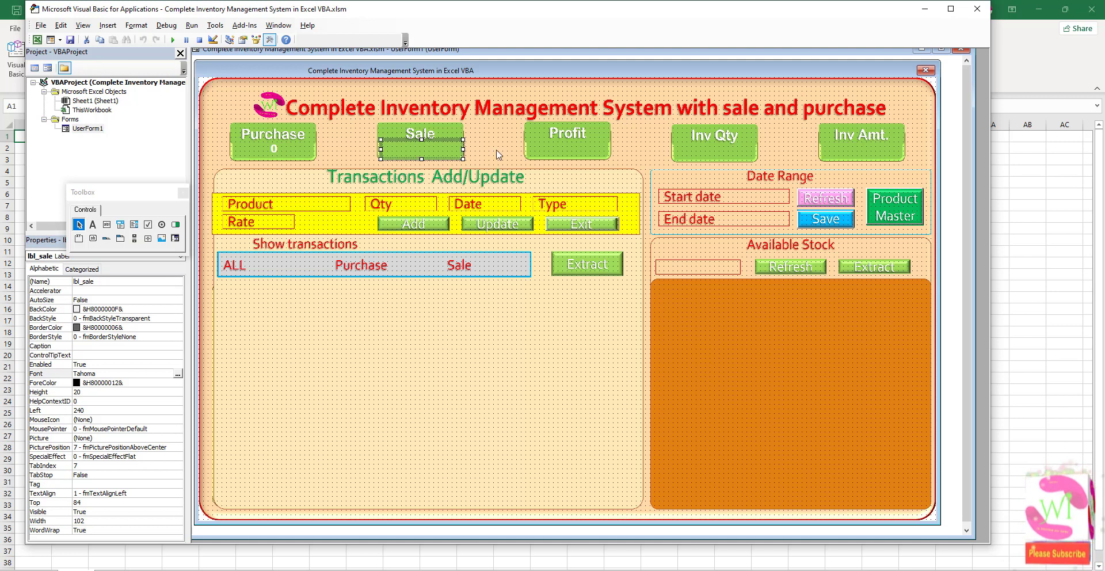
Make the Sale, Profit, Inv Qty and Inv Amt. value labels bold
left_click(555, 149, "ctrl")
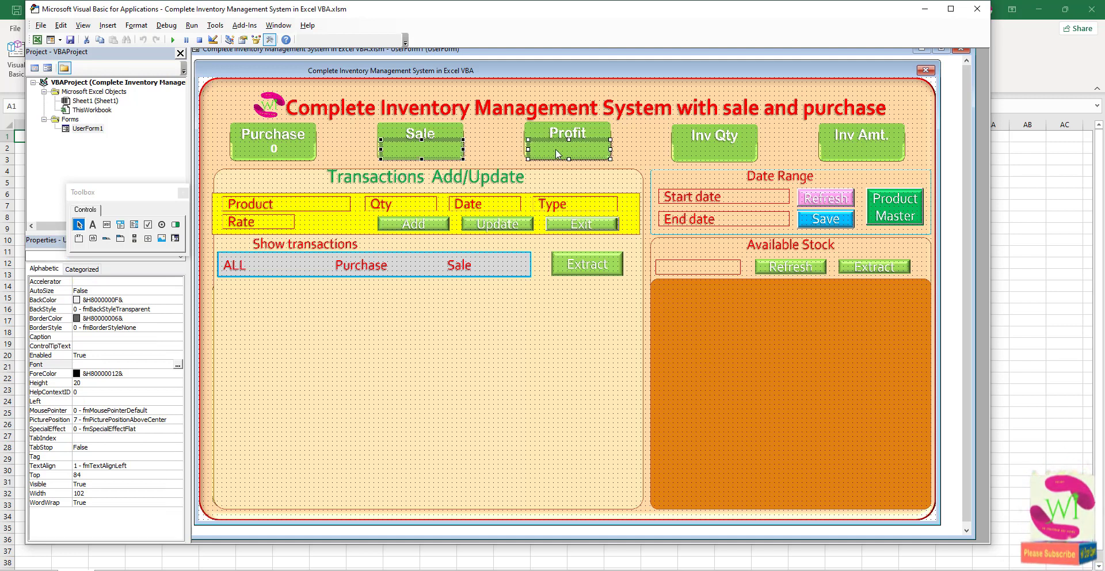
left_click(700, 151, "ctrl")
left_click(850, 152, "ctrl")
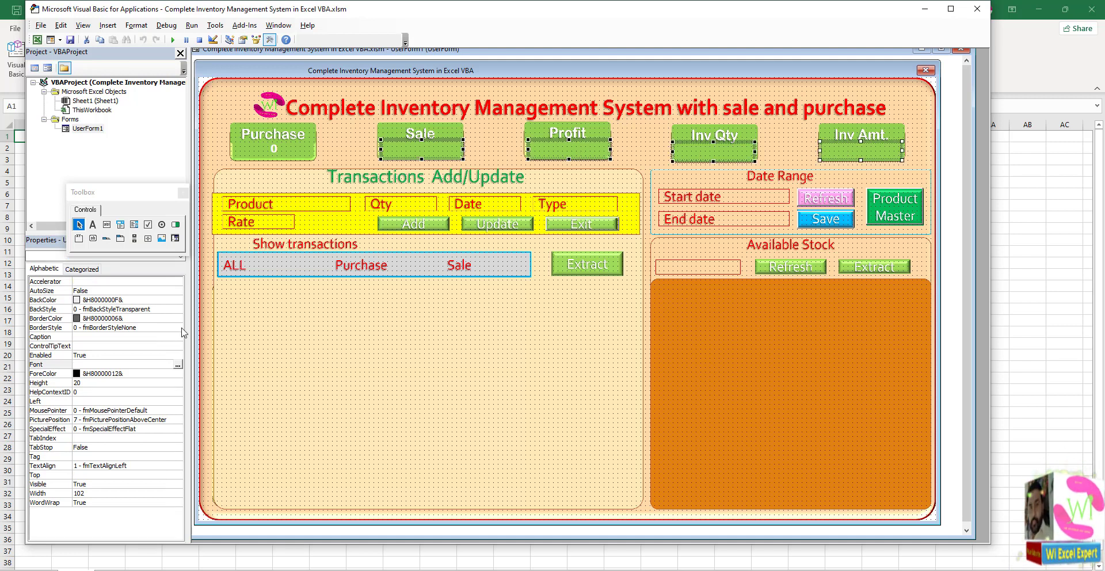
left_click(177, 364)
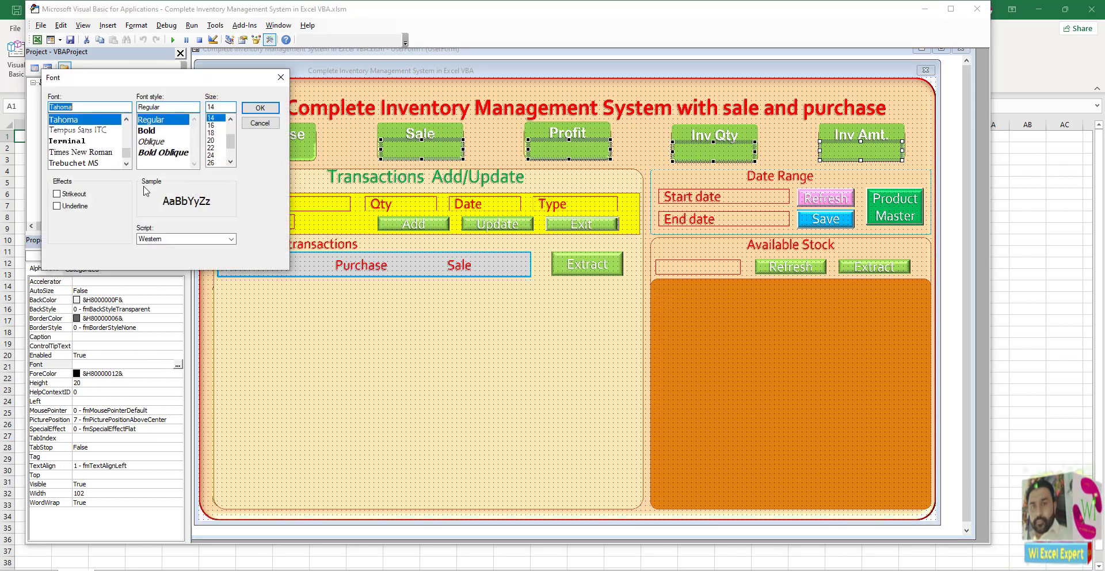
left_click(159, 131)
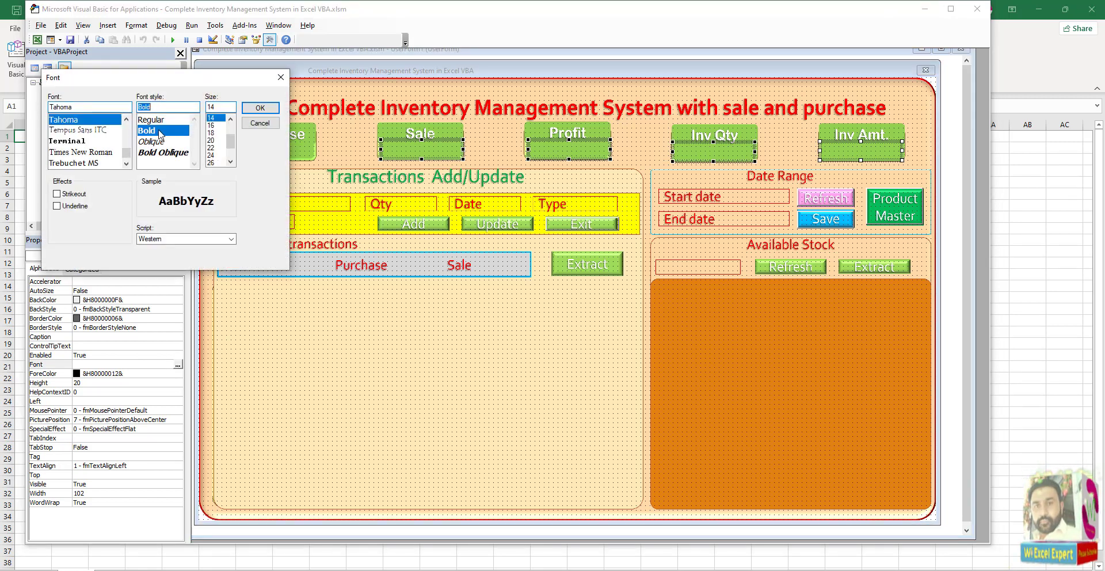
left_click(260, 108)
Give the four value labels white text centred with 2 - fmTextAlignCenter
left_click(170, 374)
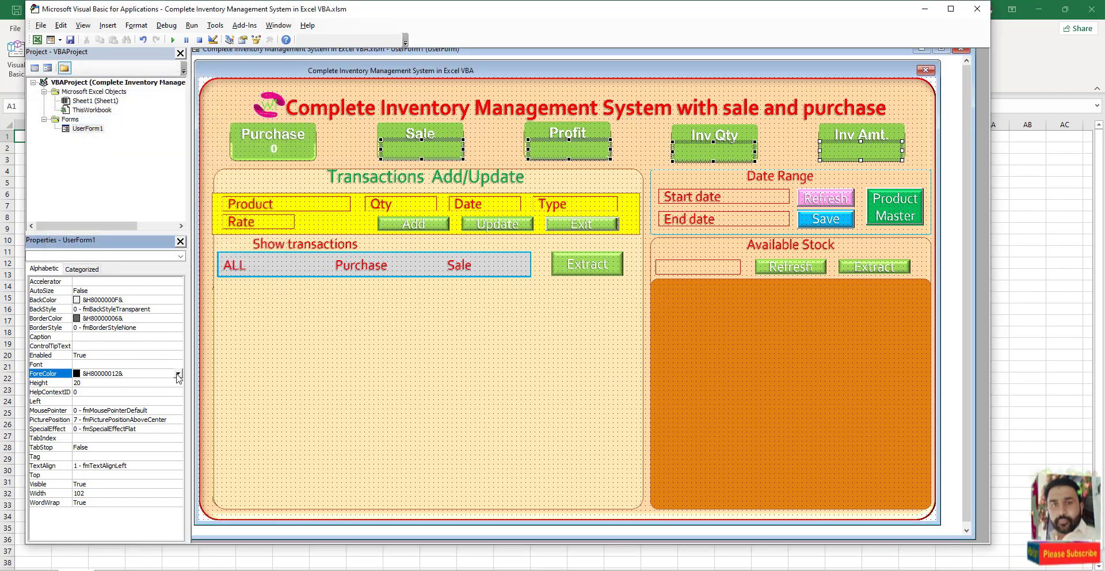
left_click(178, 373)
left_click(109, 385)
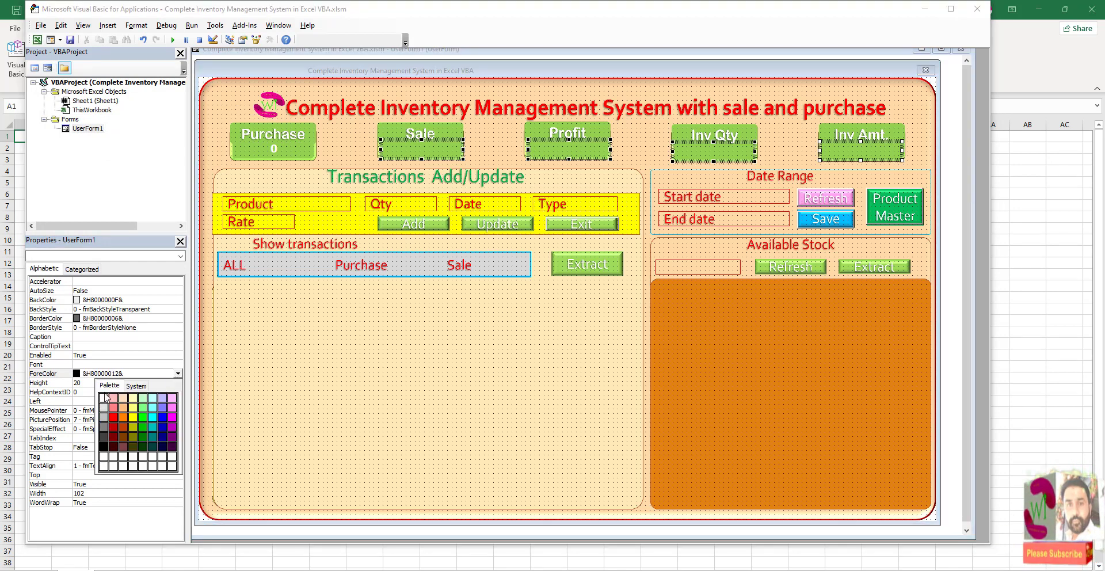
left_click(104, 398)
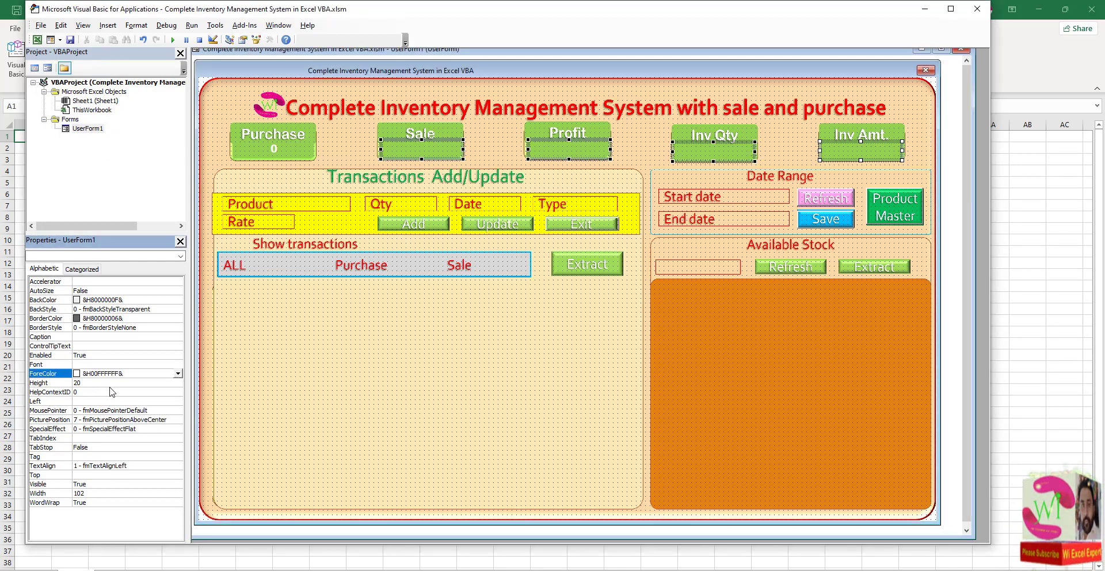
left_click(115, 466)
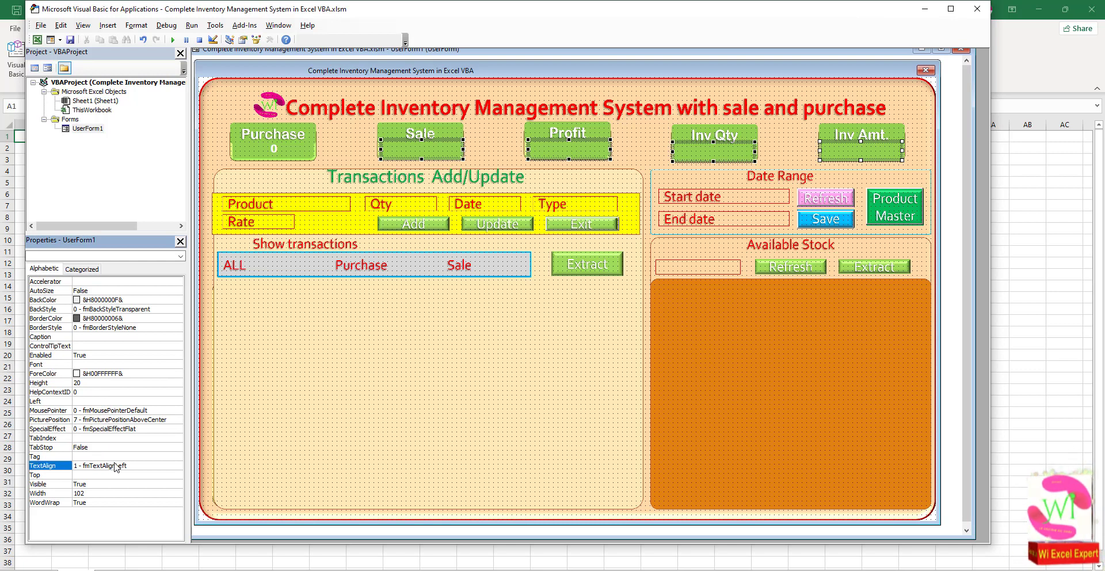
left_click(177, 465)
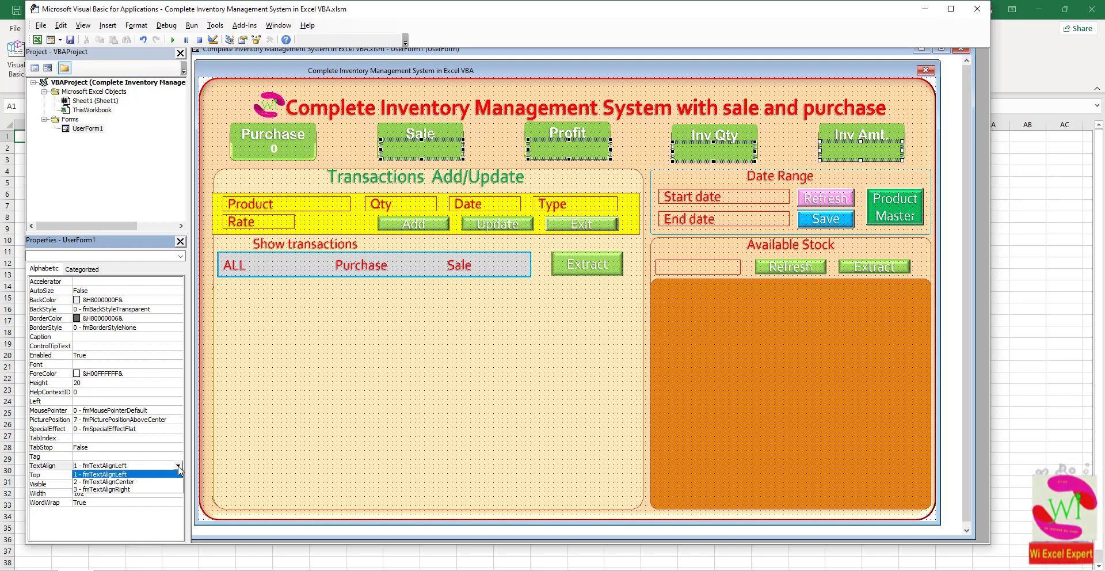
left_click(148, 482)
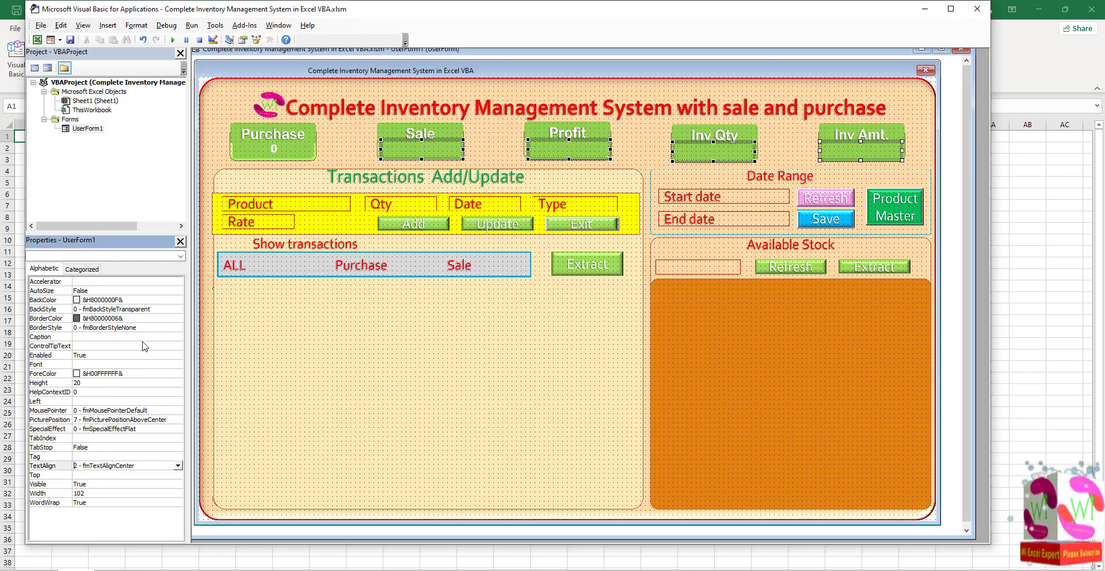
left_click(423, 154)
Set the Caption of lbl_sale, lbl_profit, lbl_qty and lbl_amount to 0
left_click(424, 158)
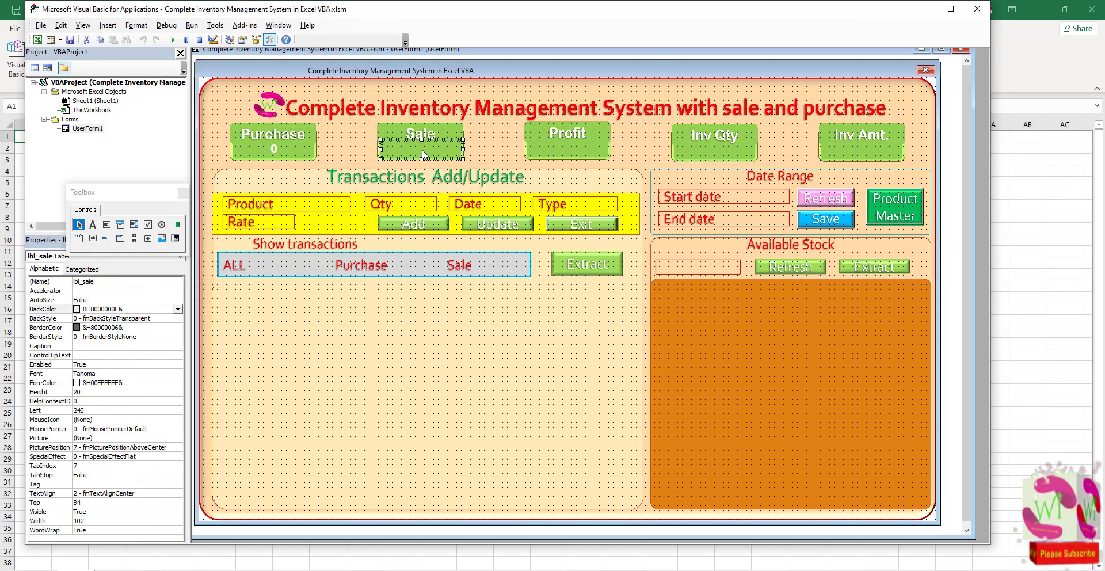
left_click(89, 346)
left_click(89, 346)
type("0")
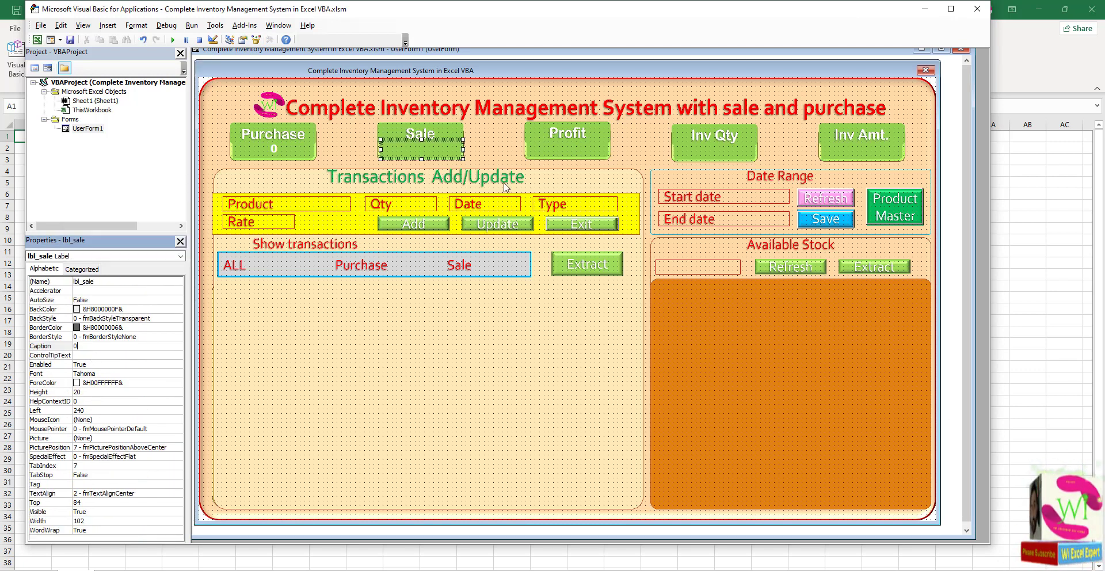
left_click(561, 148)
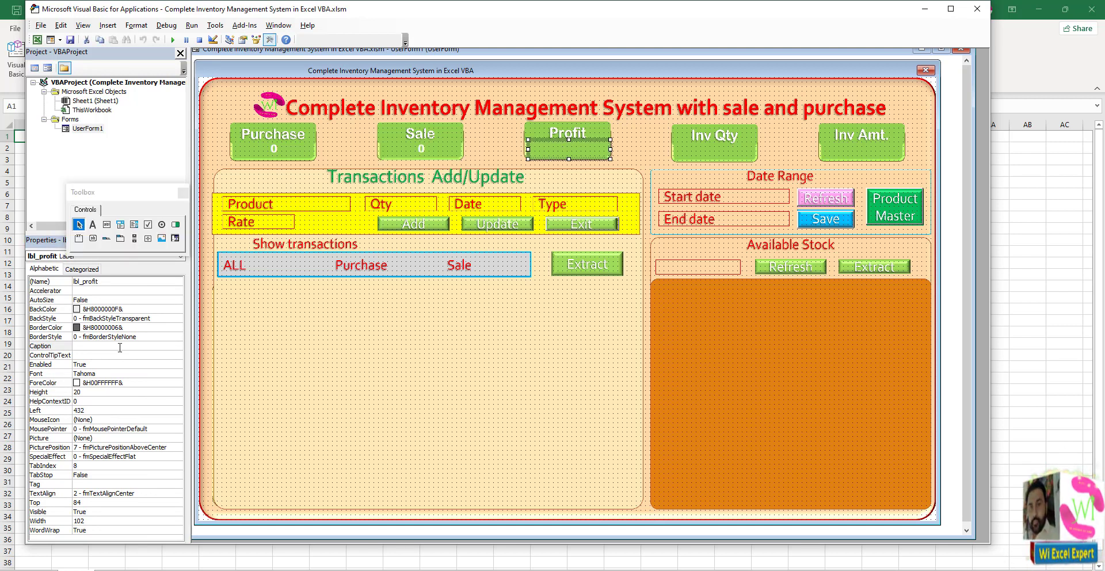
left_click(102, 346)
type("0")
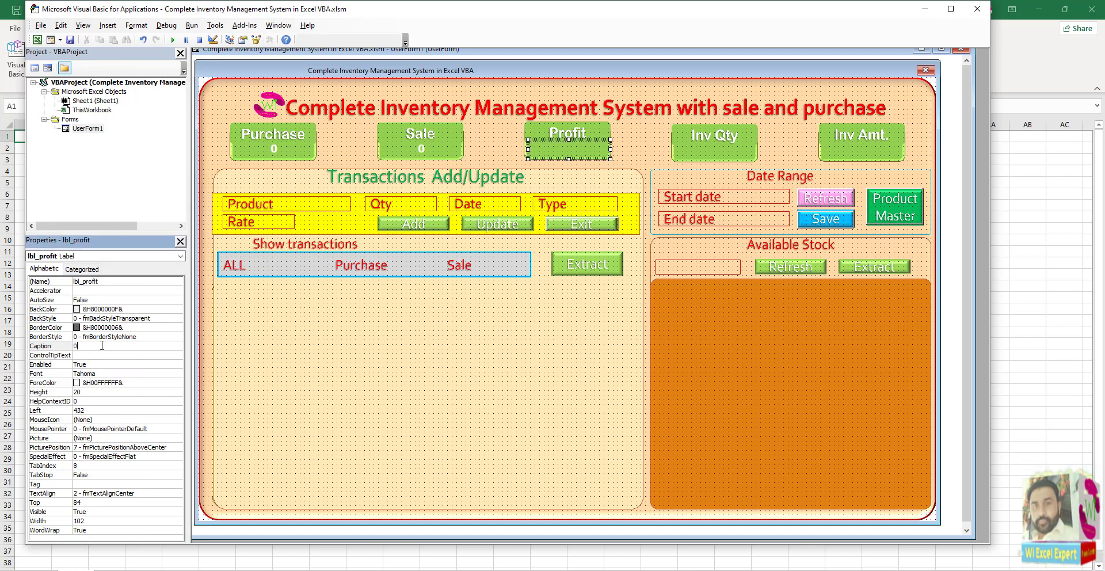
left_click(696, 150)
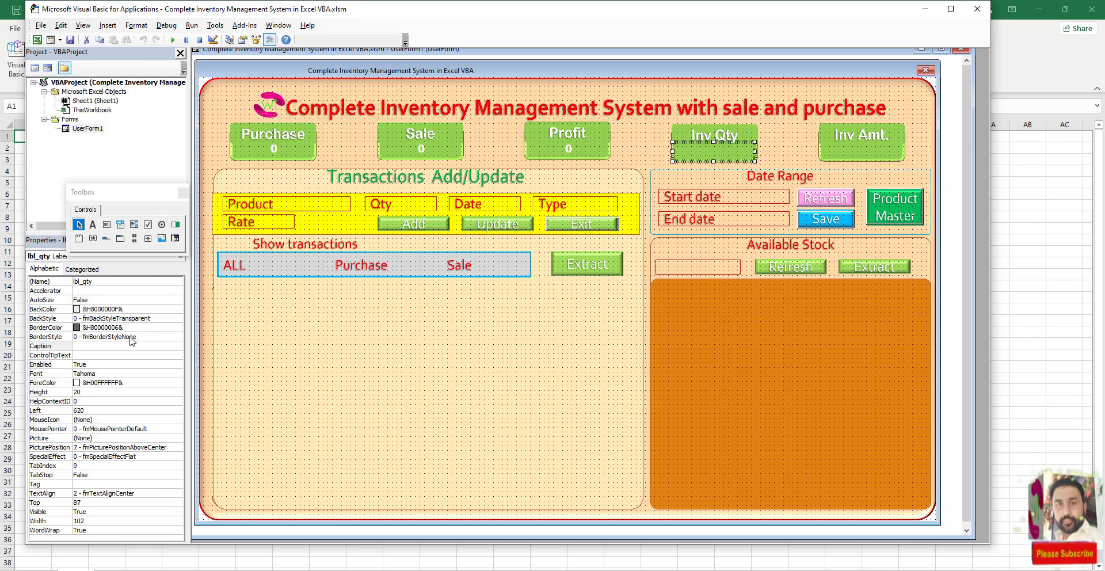
left_click(112, 346)
type("0")
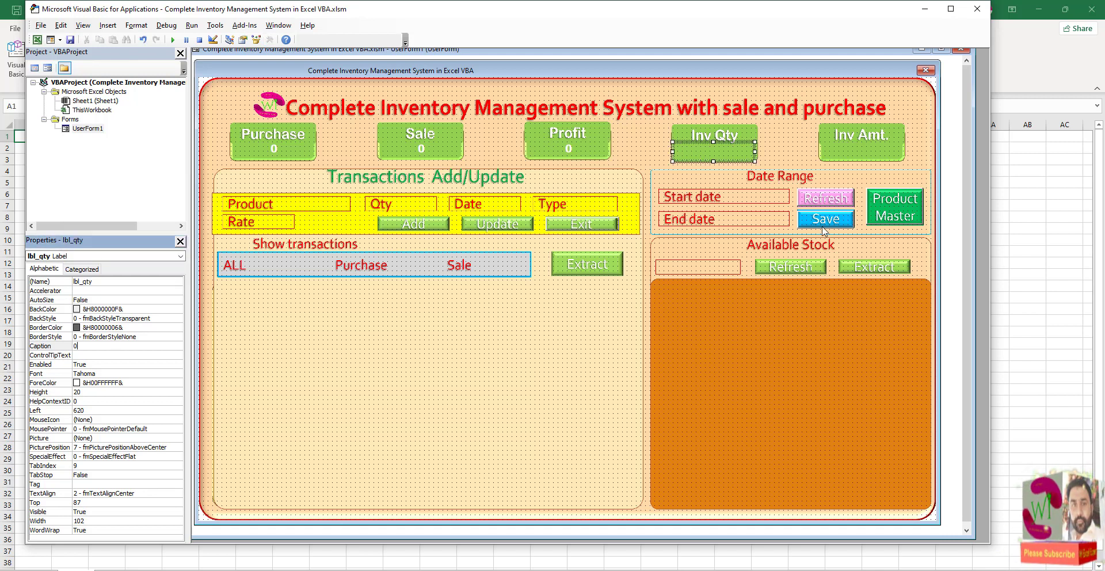
left_click(864, 159)
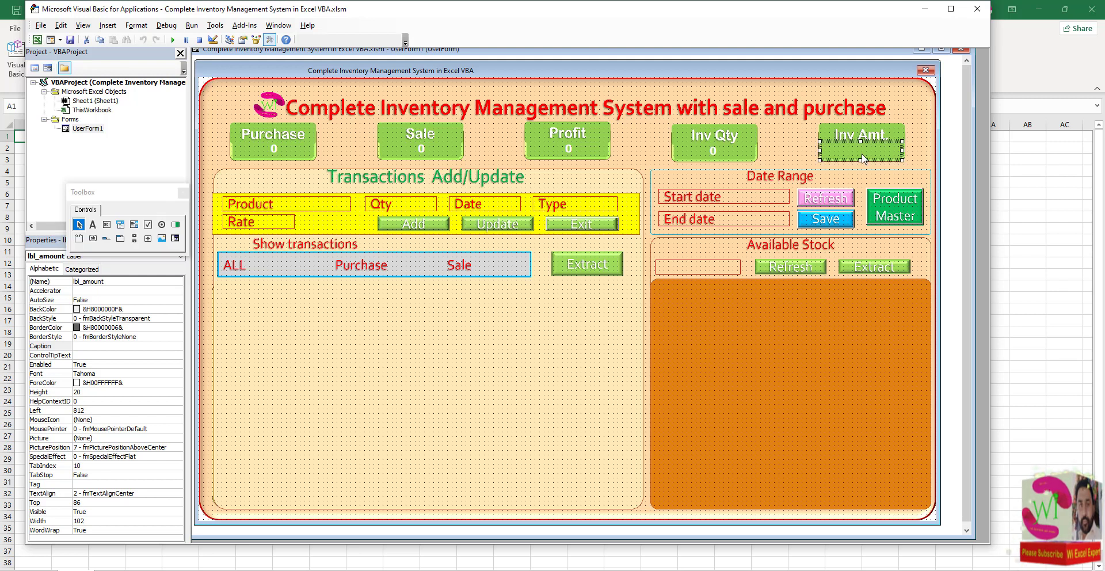
left_click(111, 345)
type("0")
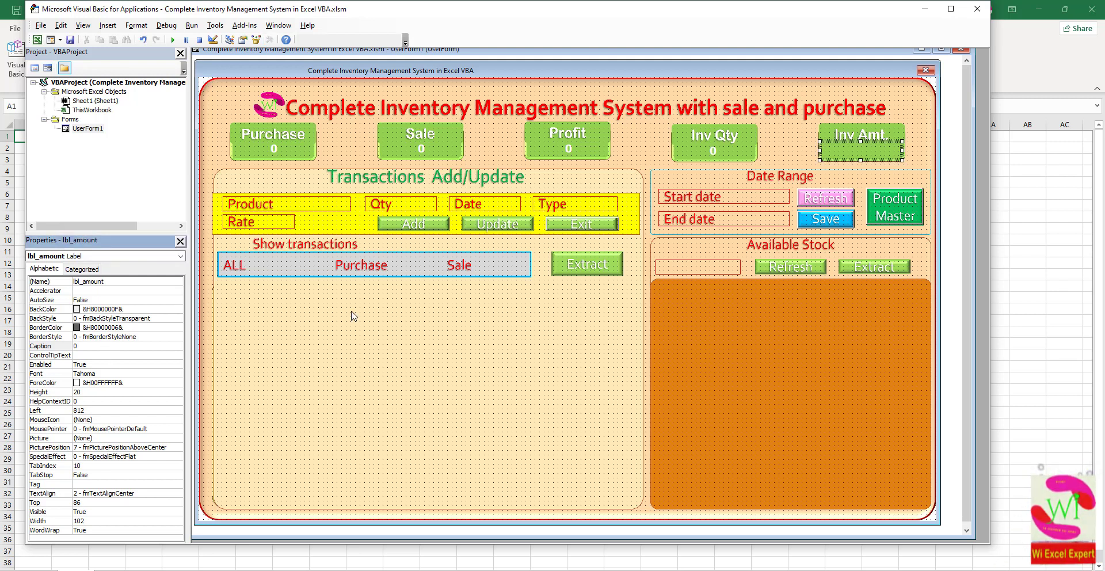
left_click(371, 309)
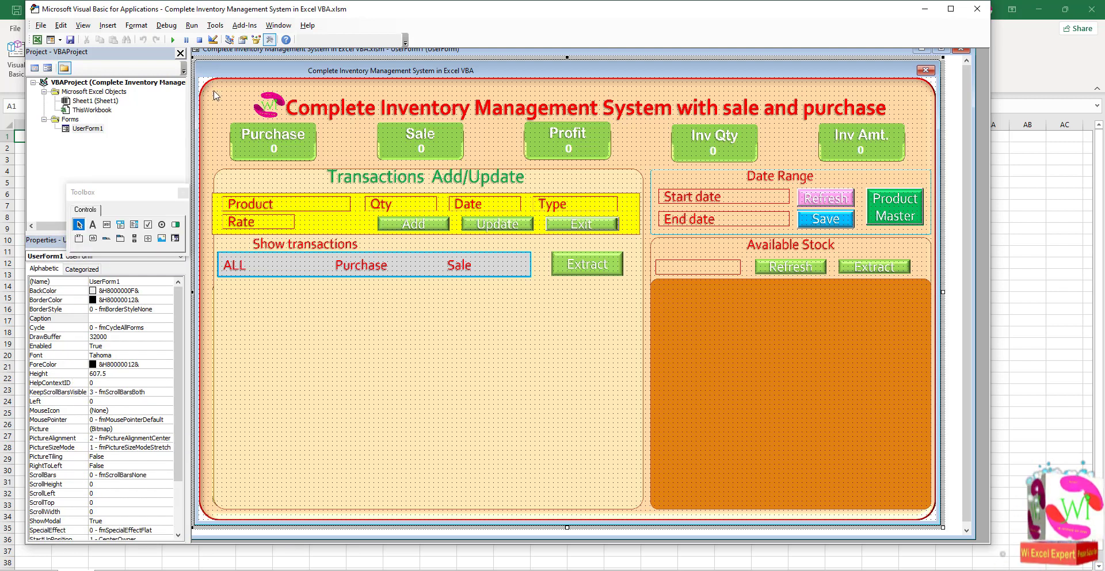
left_click(172, 40)
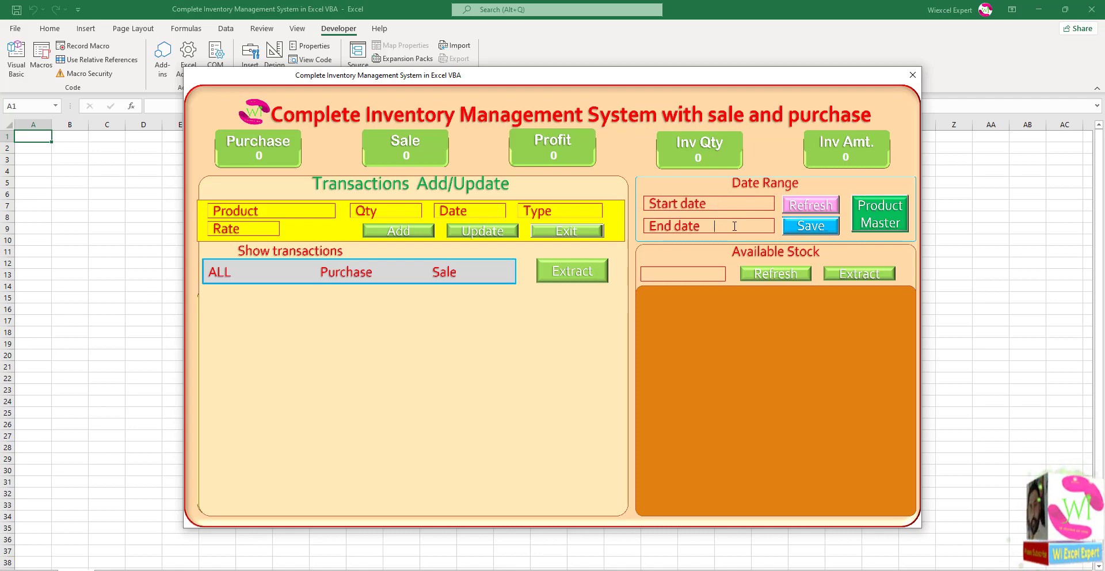
left_click(580, 231)
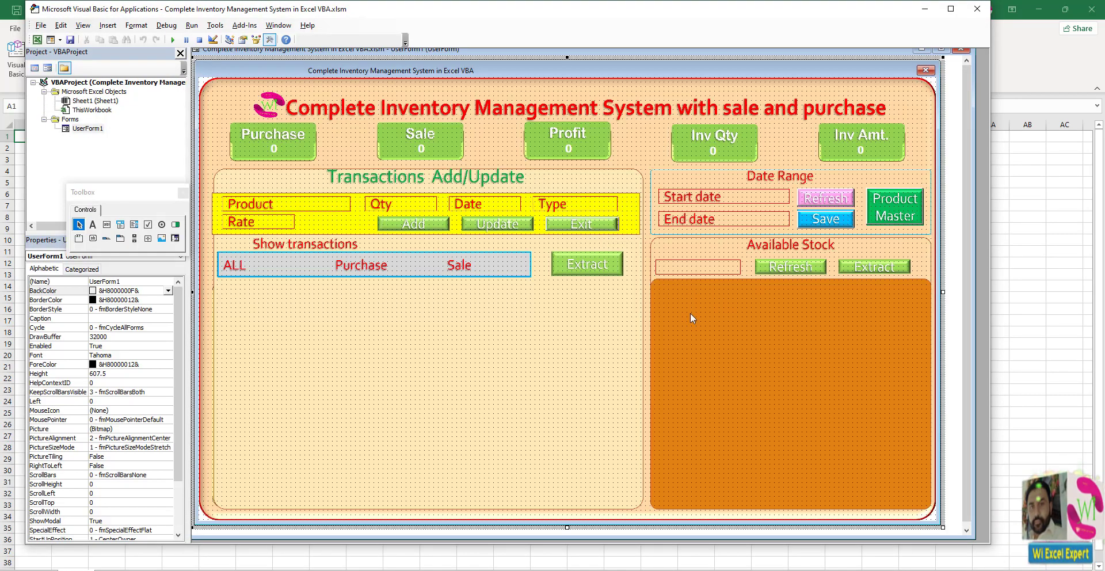
Copy the Start date textbox into the left of the Available Stock panel
left_click(274, 149)
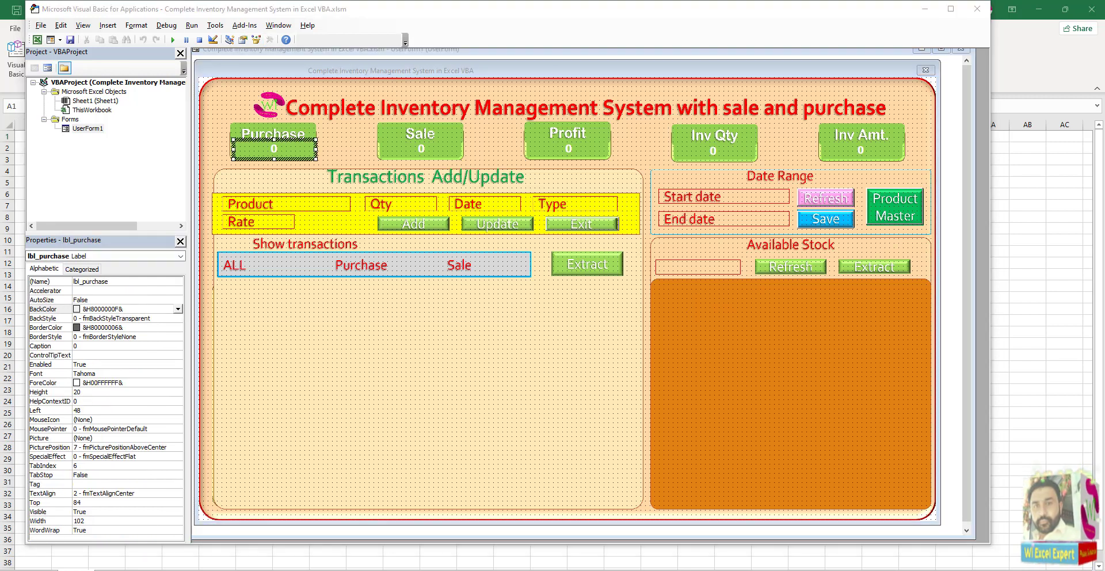
left_click(748, 271)
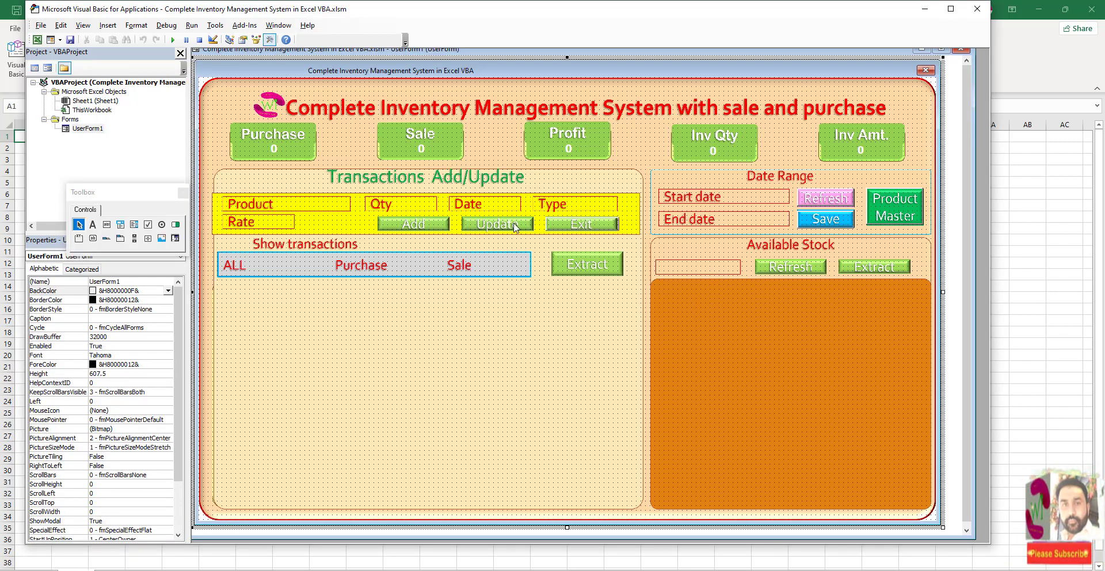
left_click(752, 200)
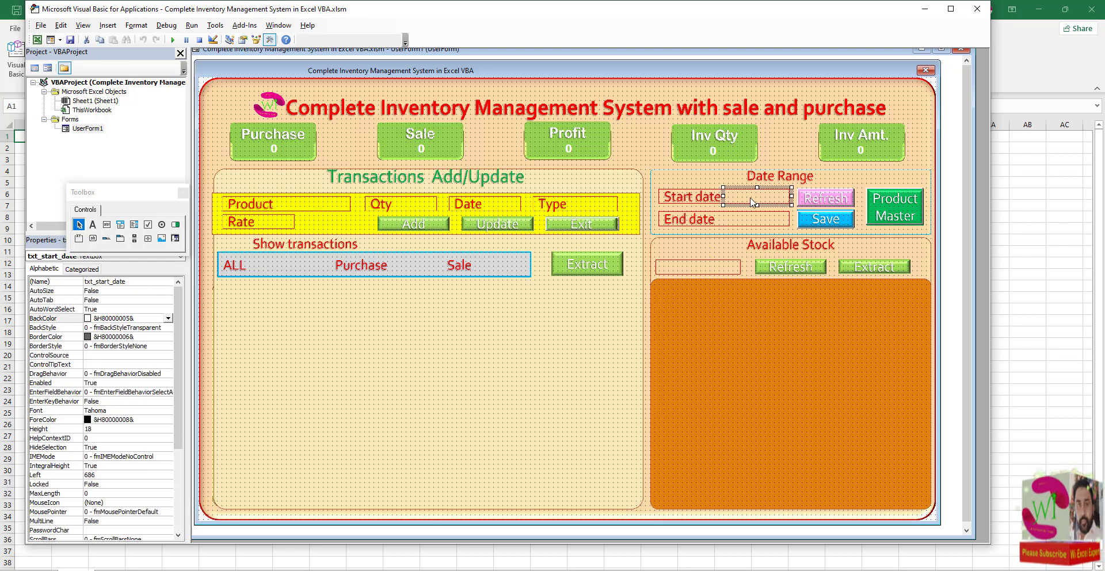
mouse_move(752, 201)
left_mouse_down()
mouse_move(695, 271)
mouse_move(681, 272)
left_mouse_up()
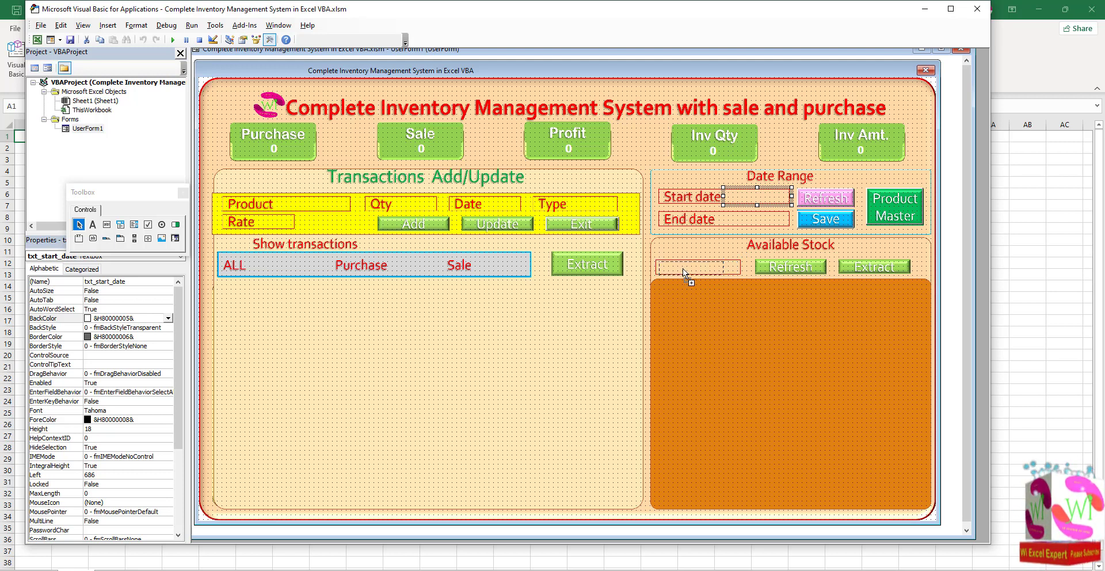
left_click_drag(682, 271, 739, 267)
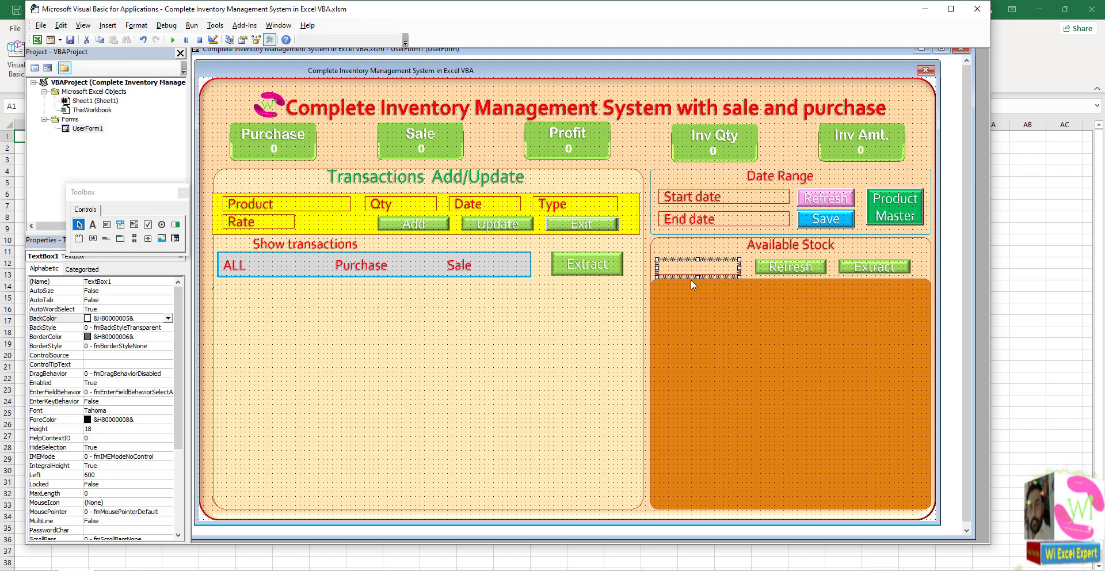
Set the copied textbox's Height to 17 and name it txt_search
left_click(82, 269)
scroll(127, 441, "down", 5)
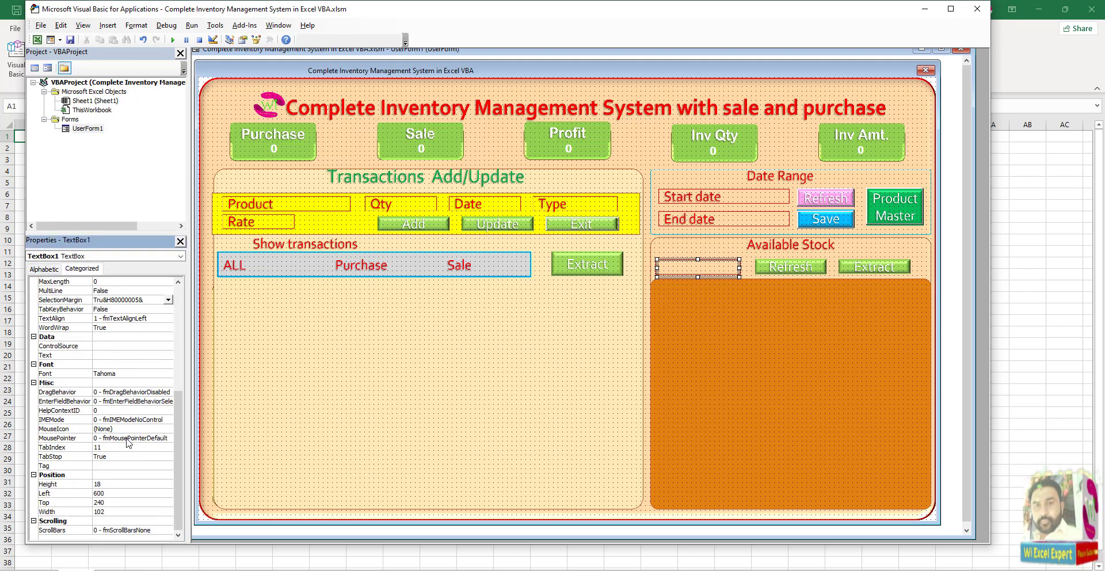
left_click(111, 484)
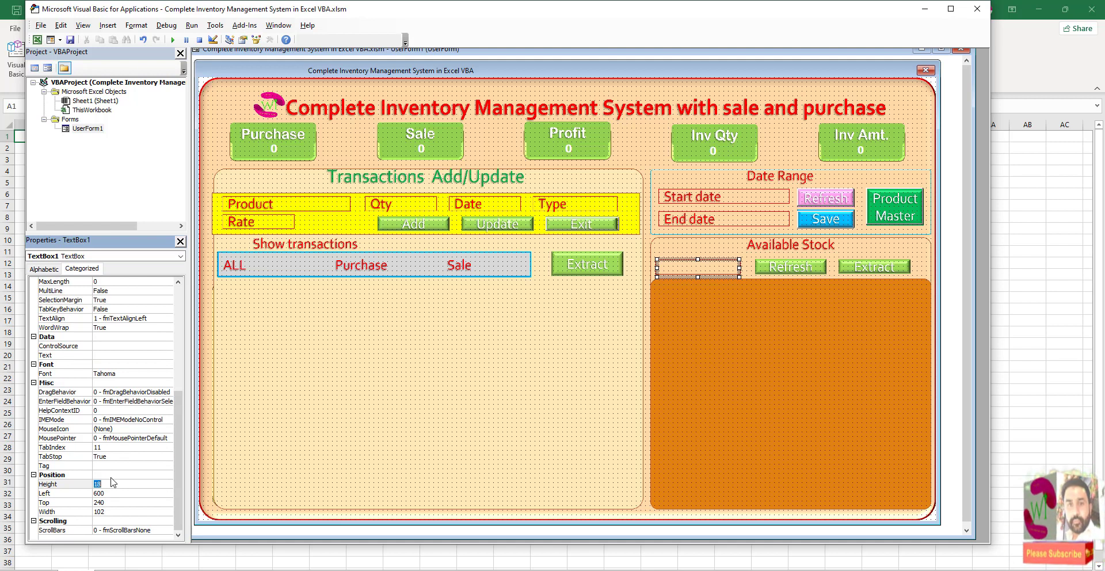
type("17")
left_click(115, 476)
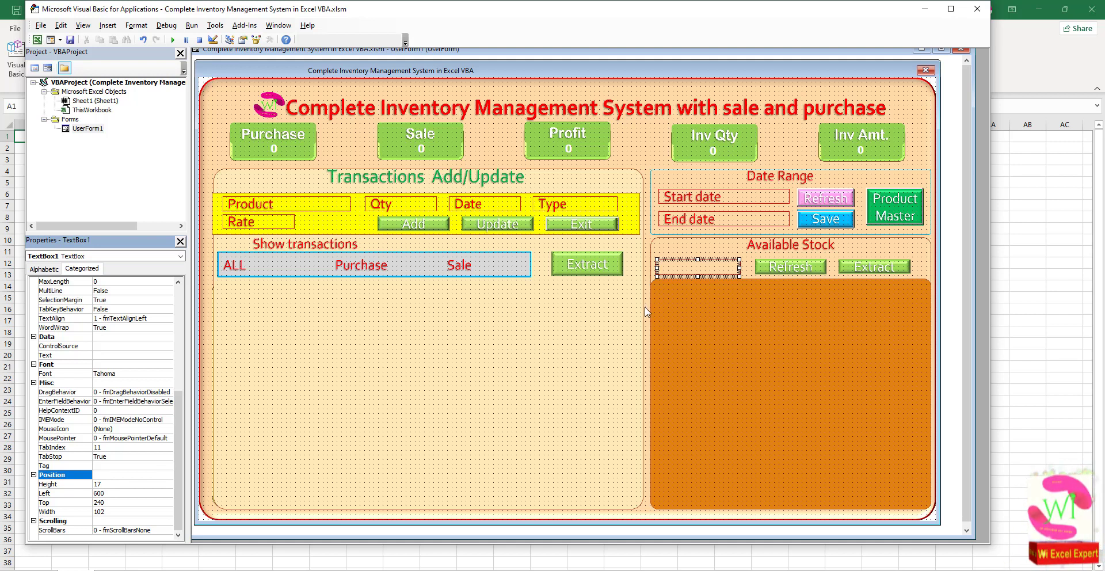
left_click(44, 268)
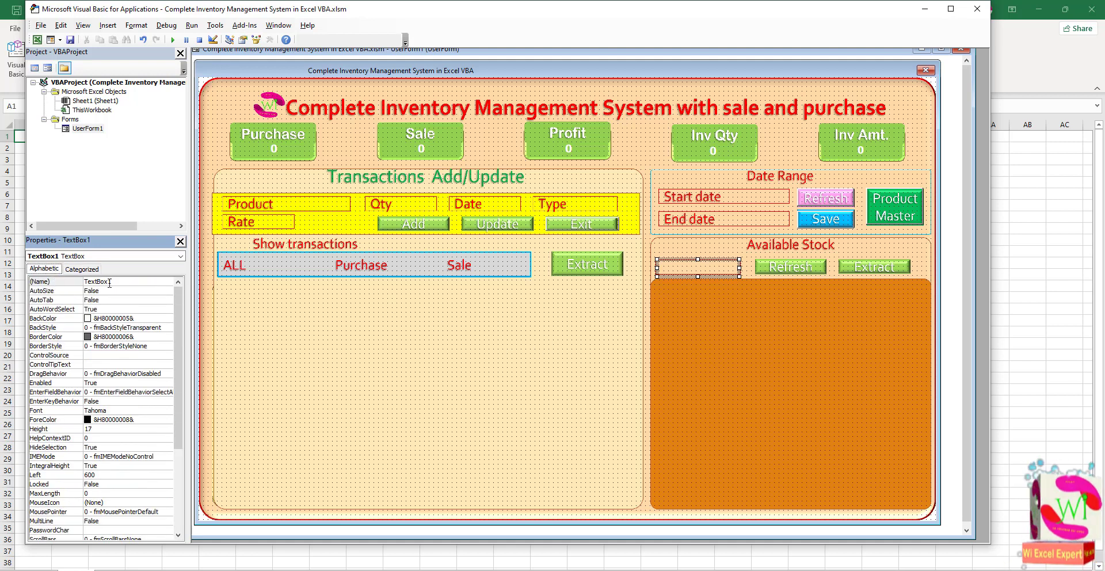
double_click(122, 281)
type("tx")
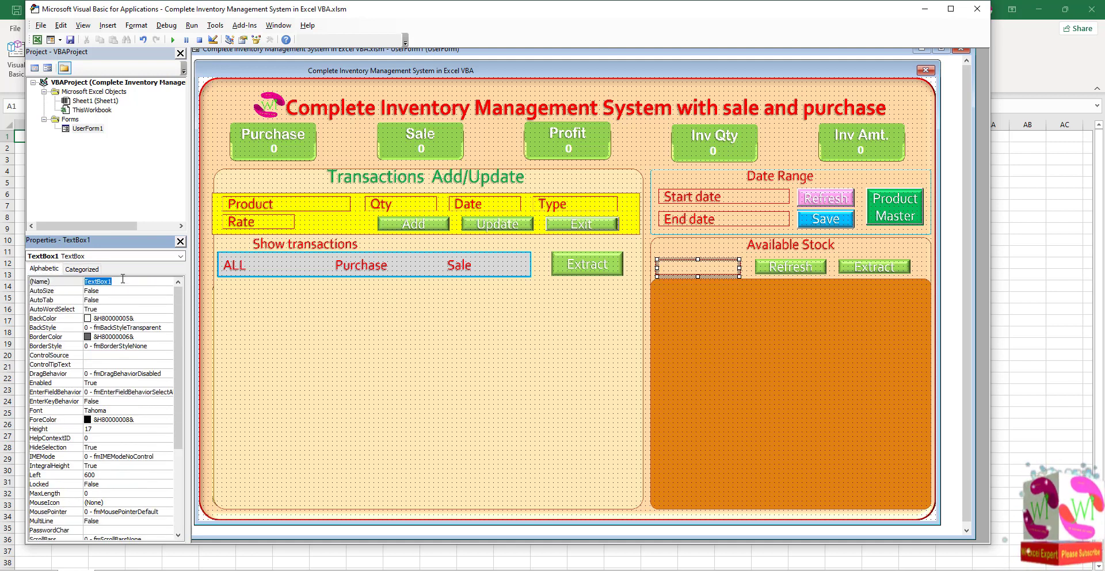
type("t_")
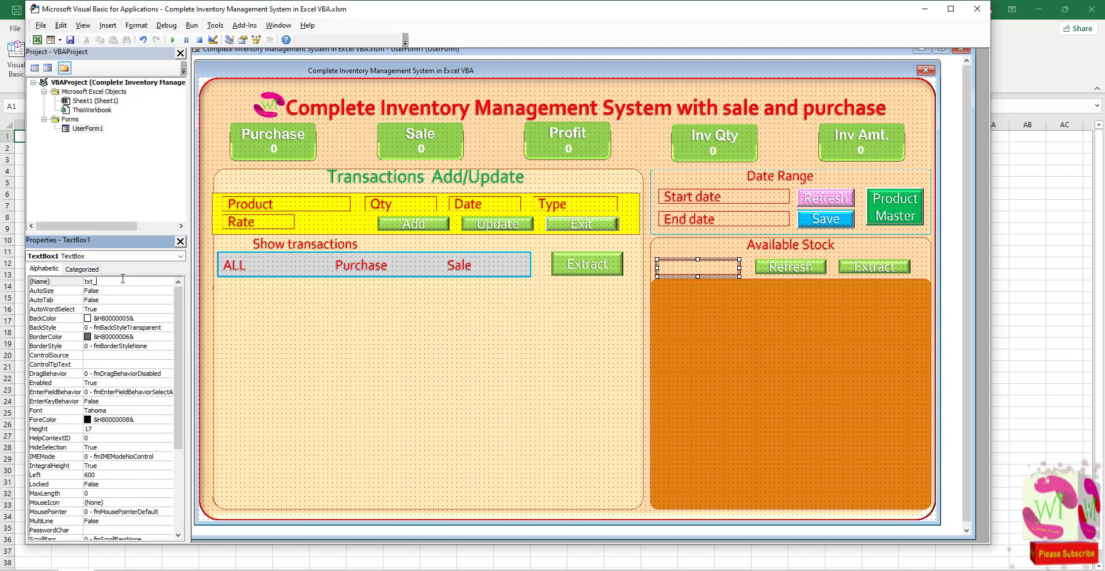
type("search")
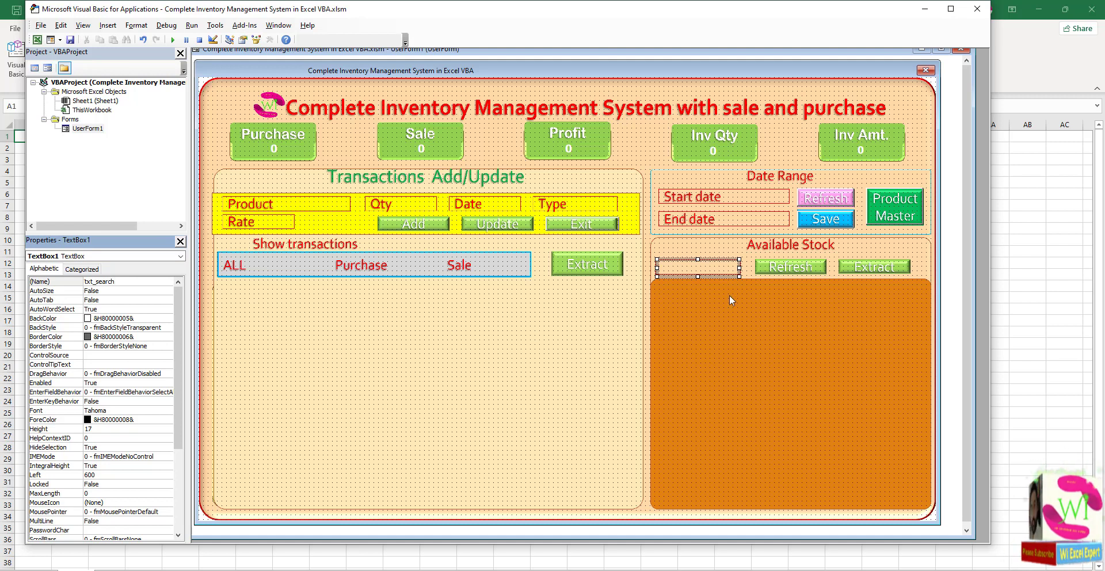
left_click(782, 277)
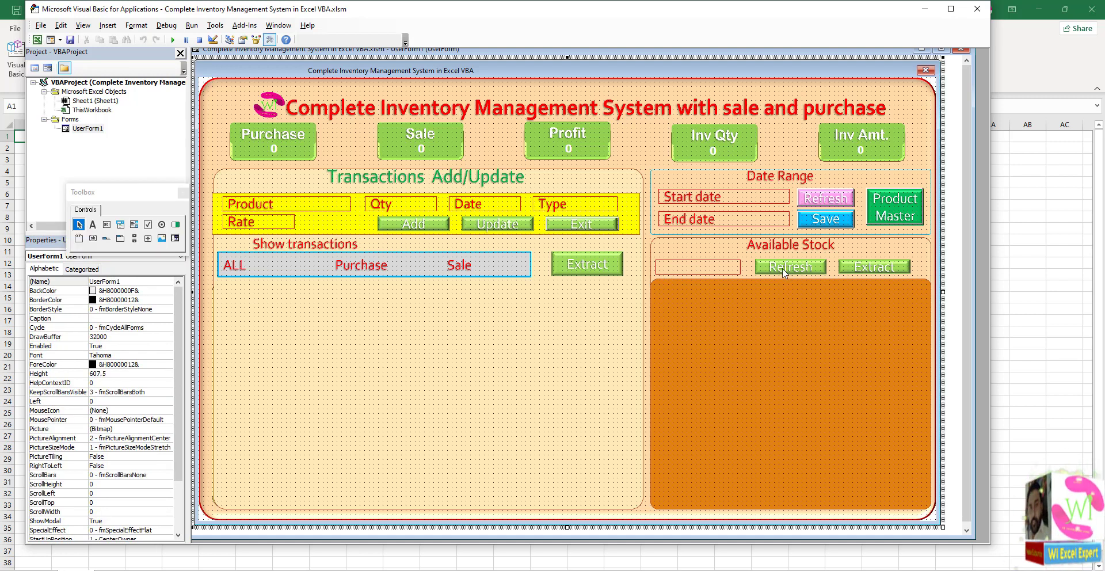
Copy the Date Range Refresh button into the Available Stock panel
left_click(826, 205)
mouse_move(827, 202)
left_mouse_down()
mouse_move(790, 272)
mouse_move(827, 266)
left_mouse_up()
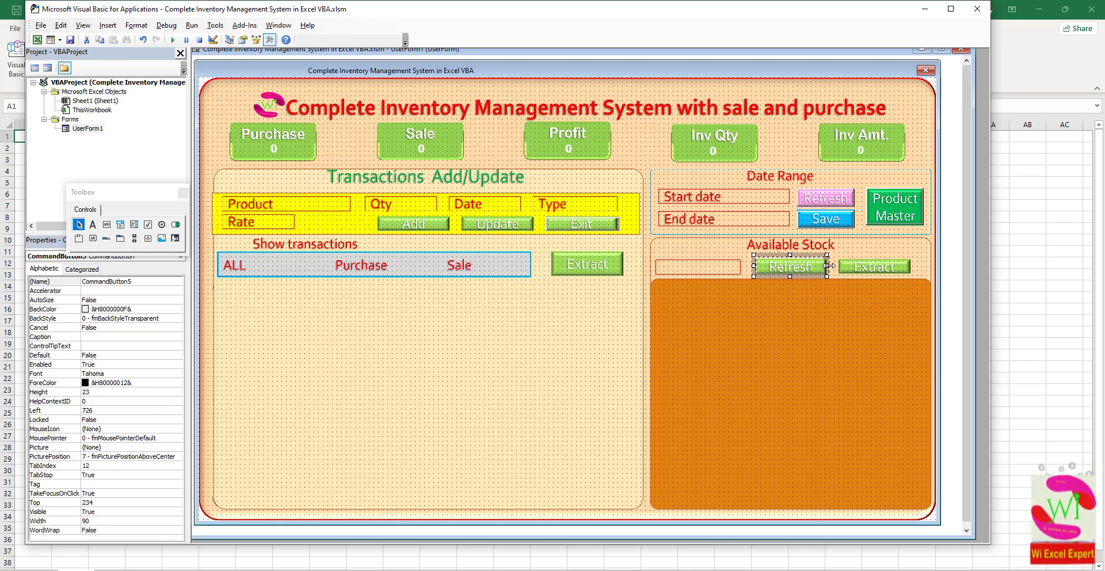
left_click_drag(829, 265, 833, 265)
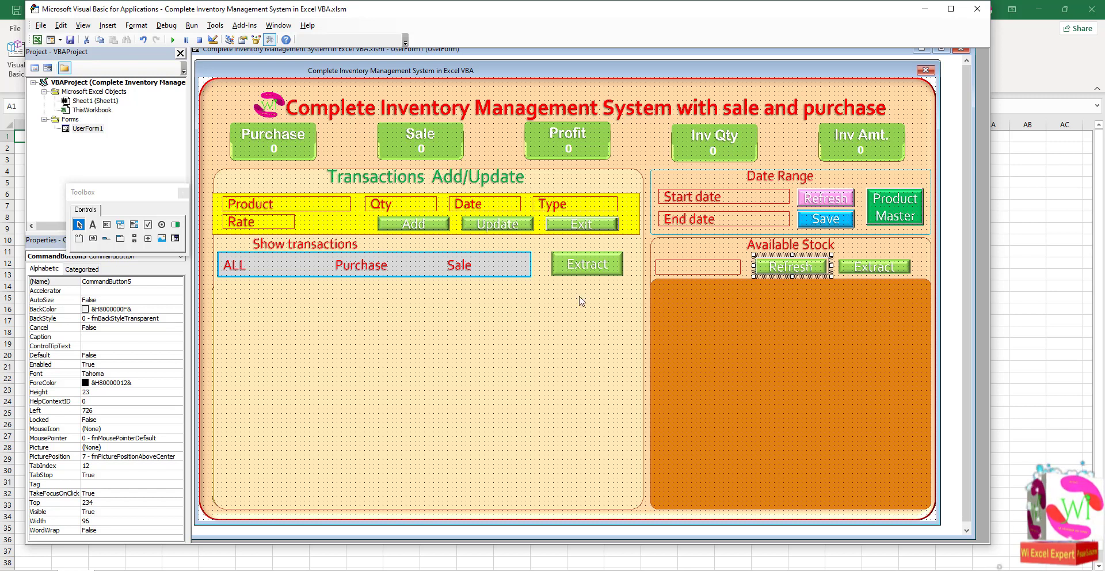
Give the copied Refresh button Height 22, Top 236 and Width 94
left_click(82, 269)
scroll(117, 435, "down", 2)
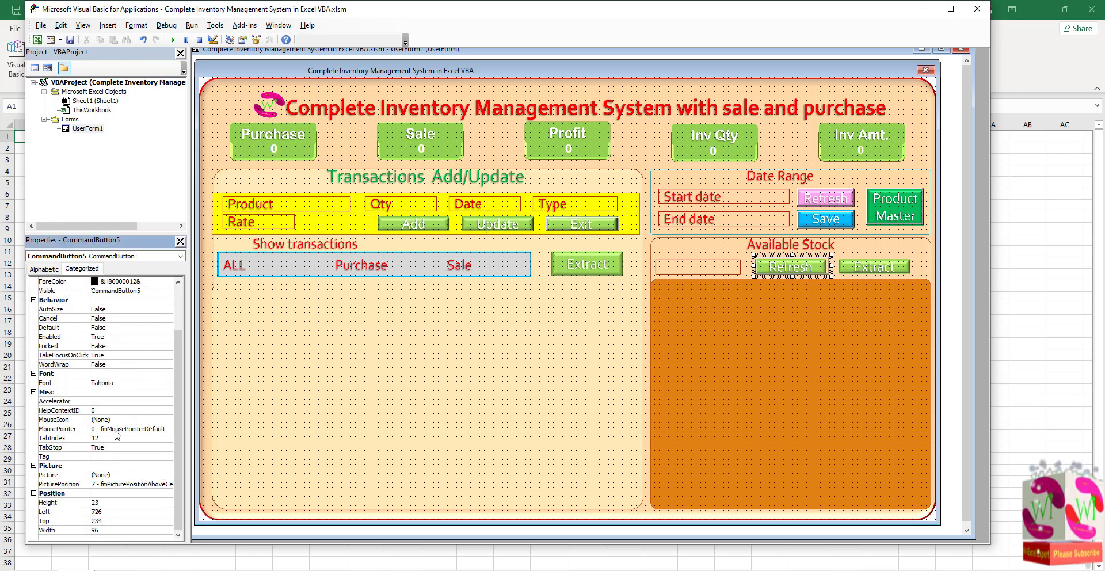
left_click(106, 504)
type("24")
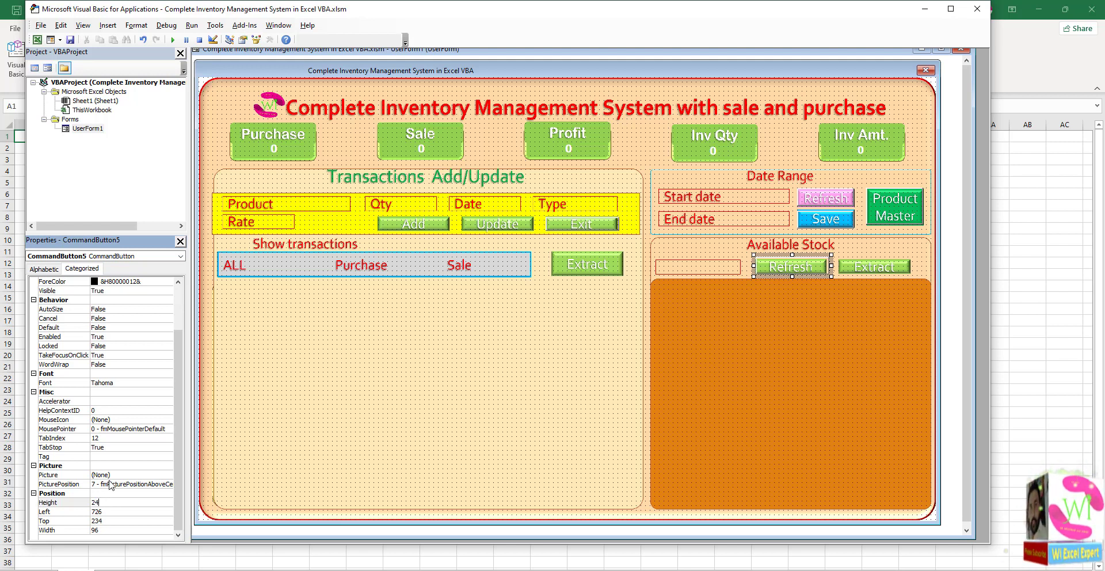
left_click(111, 485)
left_click(111, 502)
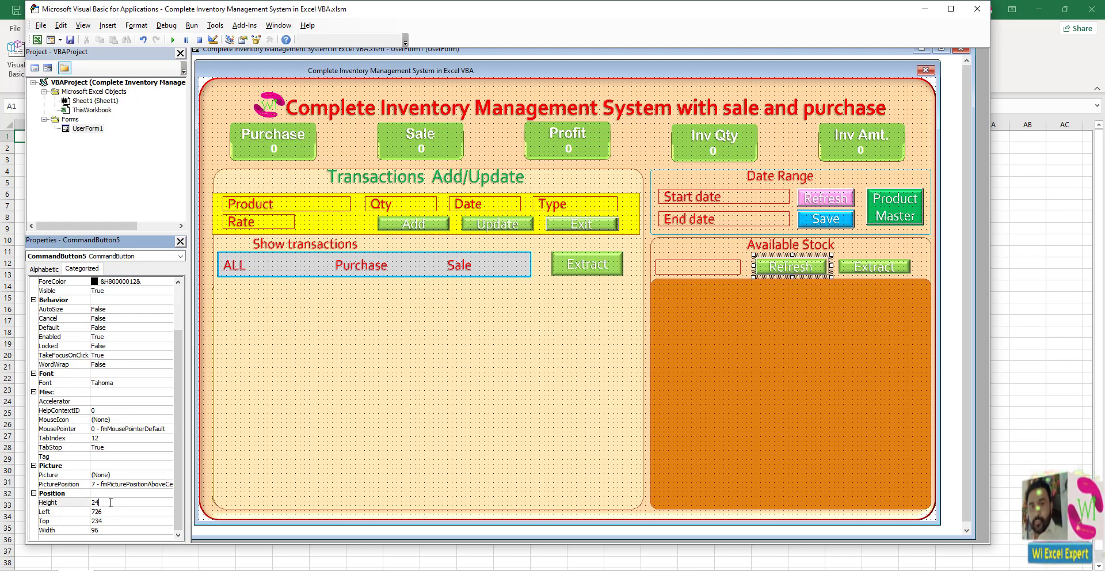
type("22")
left_click(112, 493)
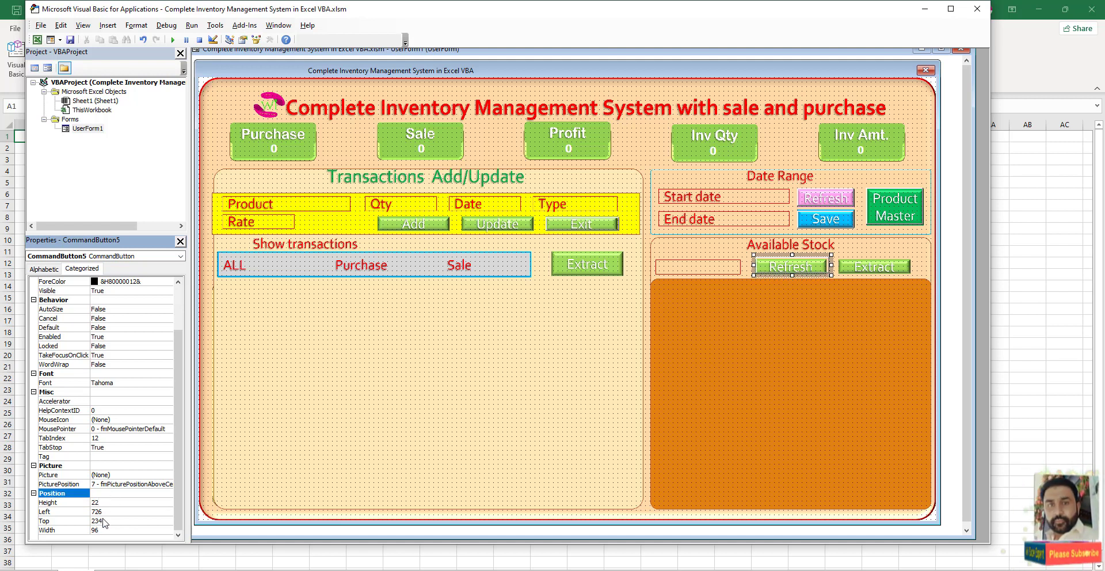
double_click(103, 520)
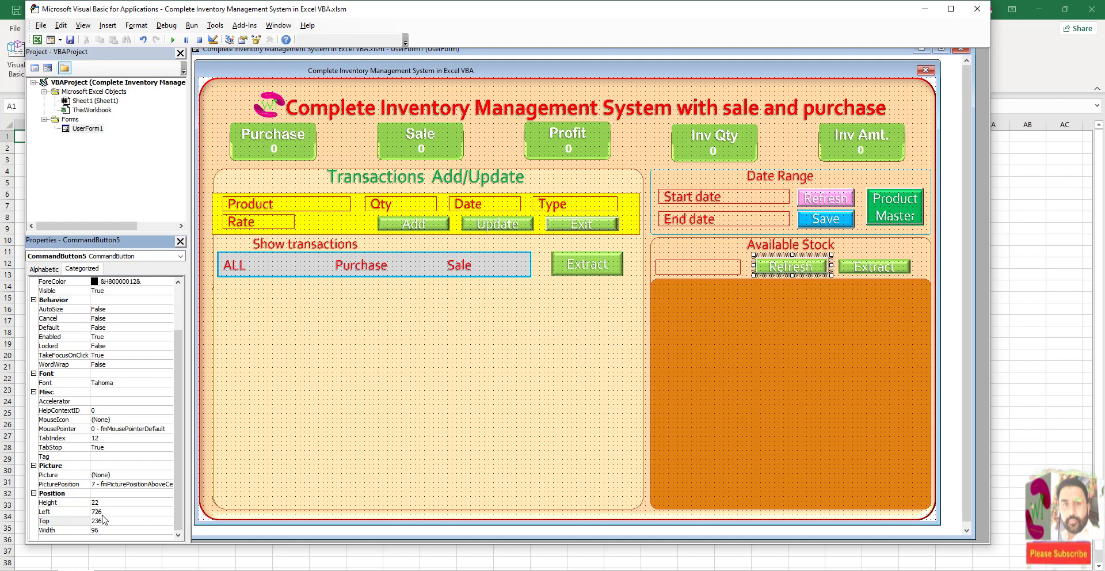
left_click(106, 512)
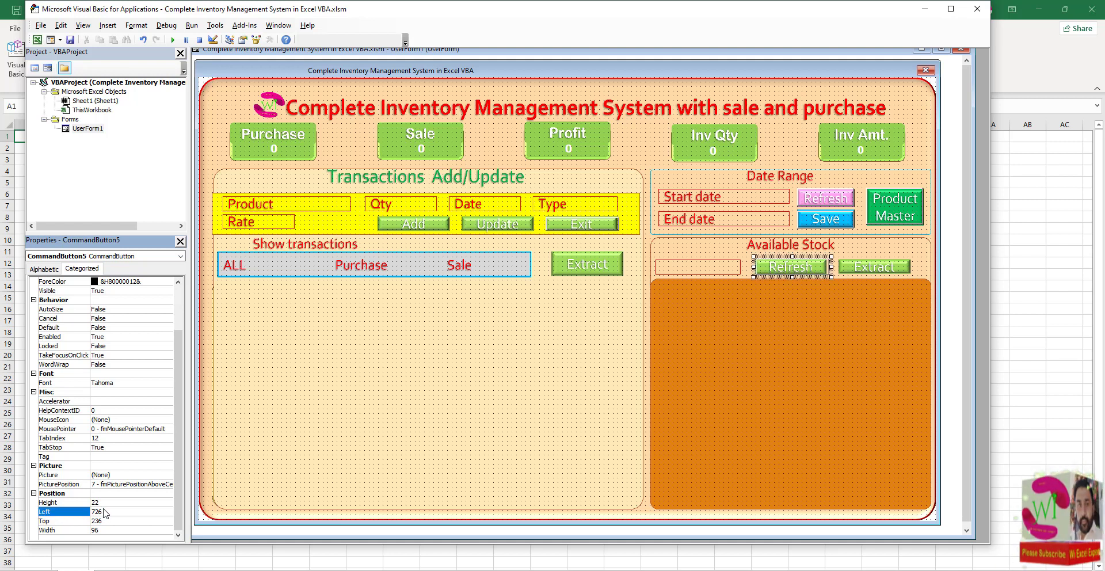
double_click(104, 530)
type("94")
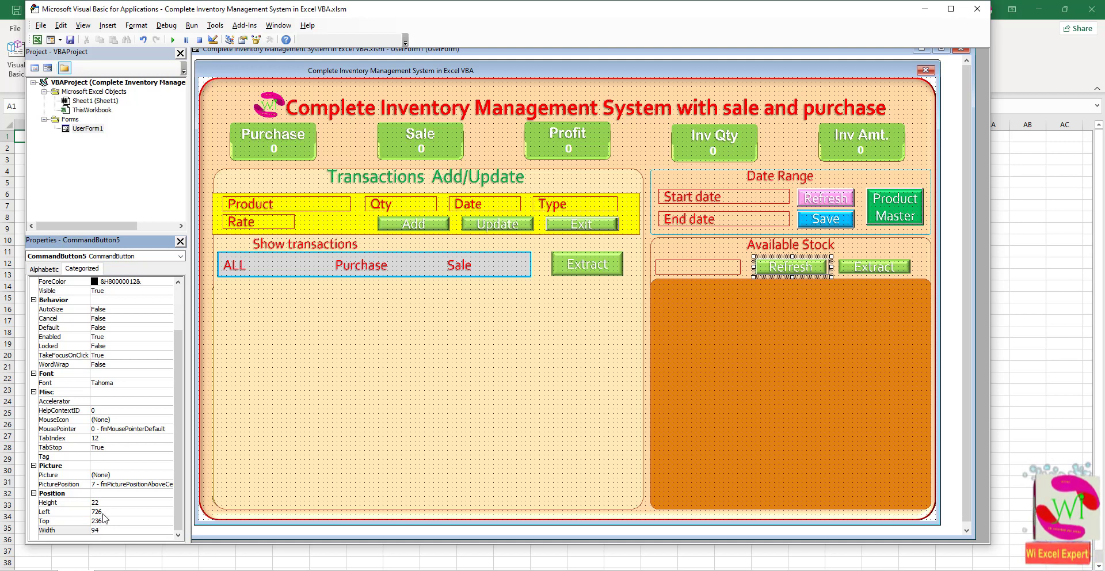
left_click(106, 511)
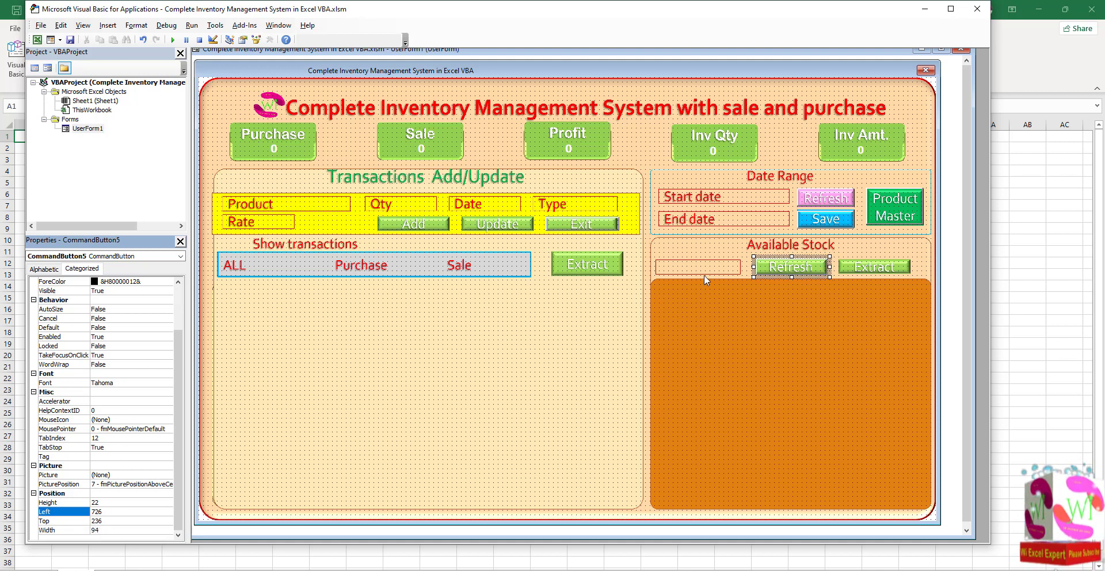
left_click(813, 267)
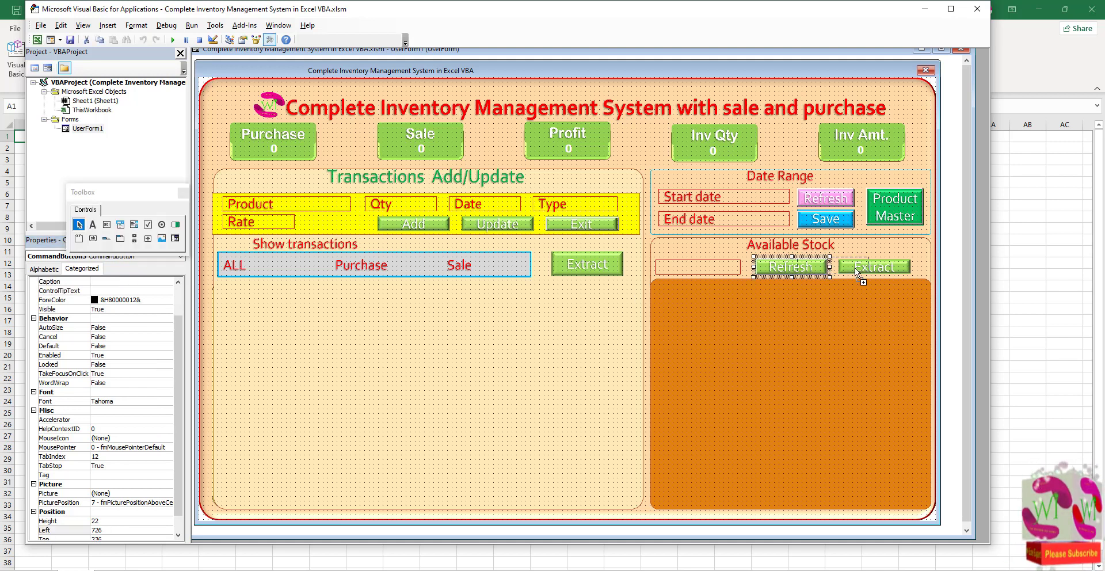
Set the Available Stock Extract button's Height to 22 and Top to 236
left_click(896, 274, "ctrl")
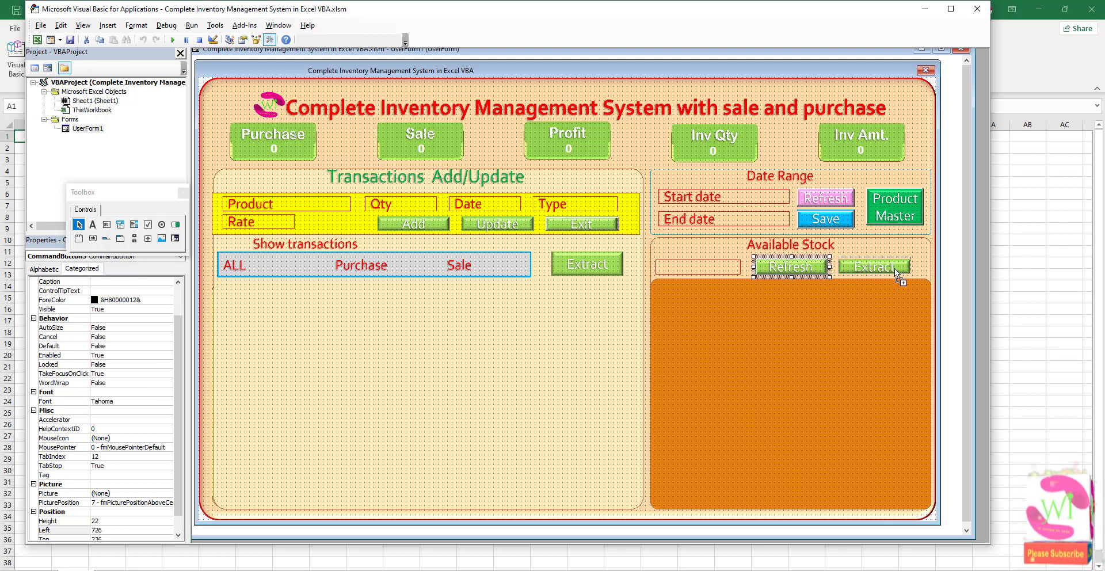
left_click(896, 272)
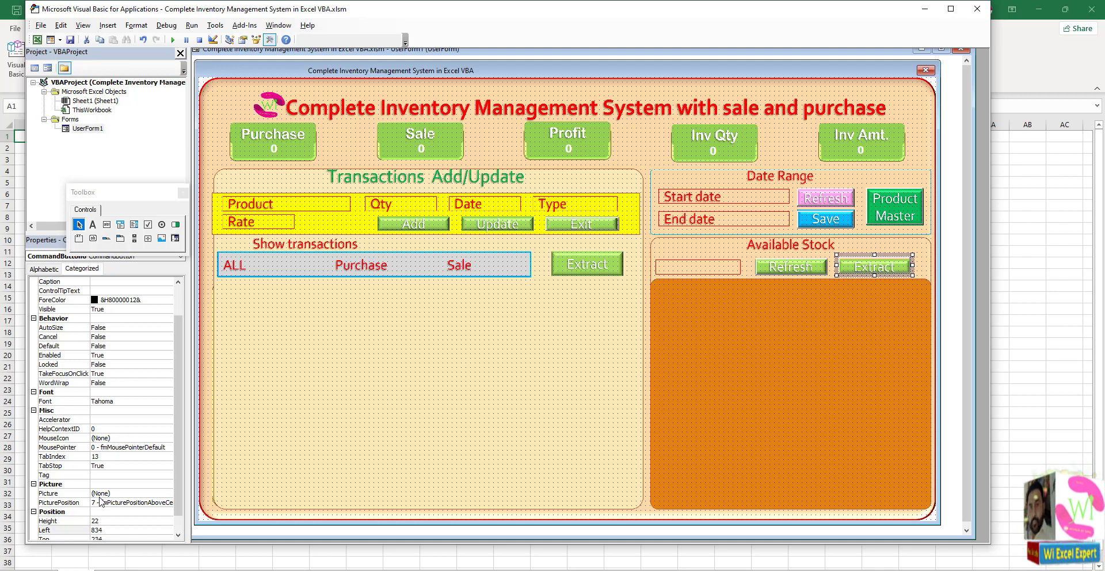
scroll(102, 502, "down", 1)
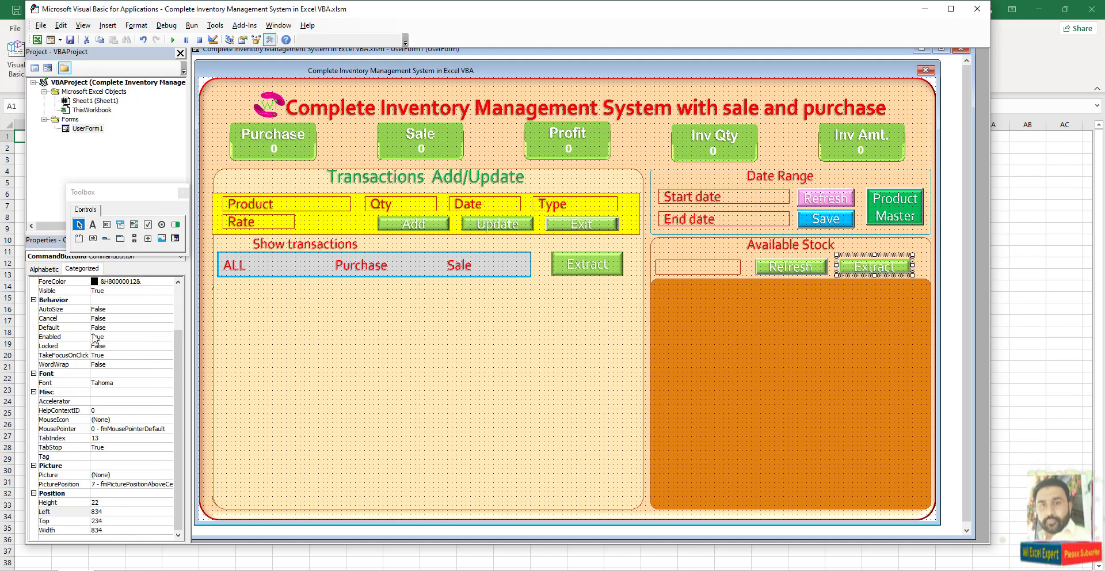
left_click(84, 269)
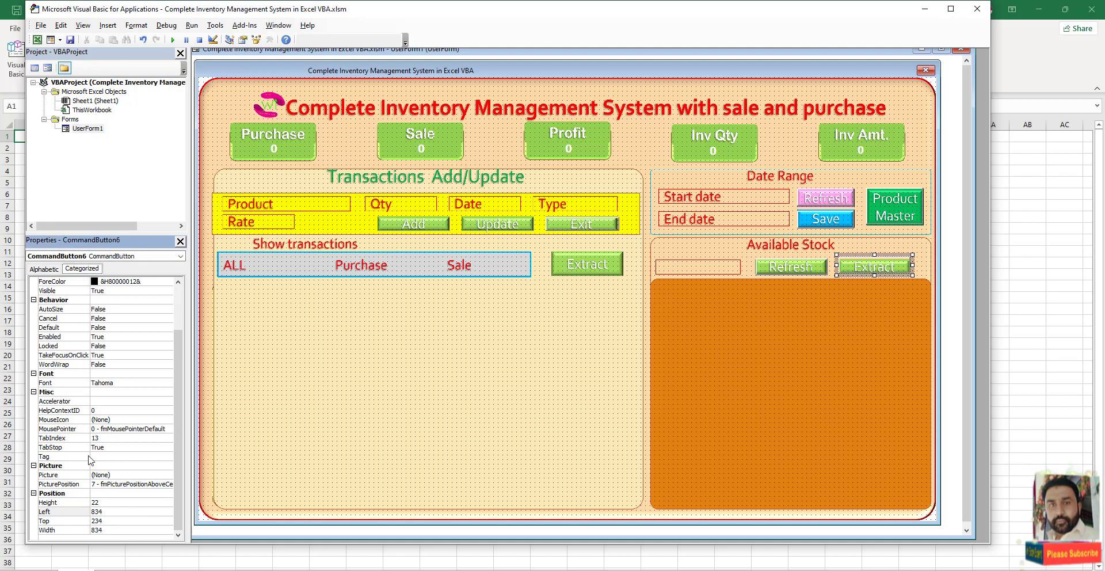
left_click(109, 504)
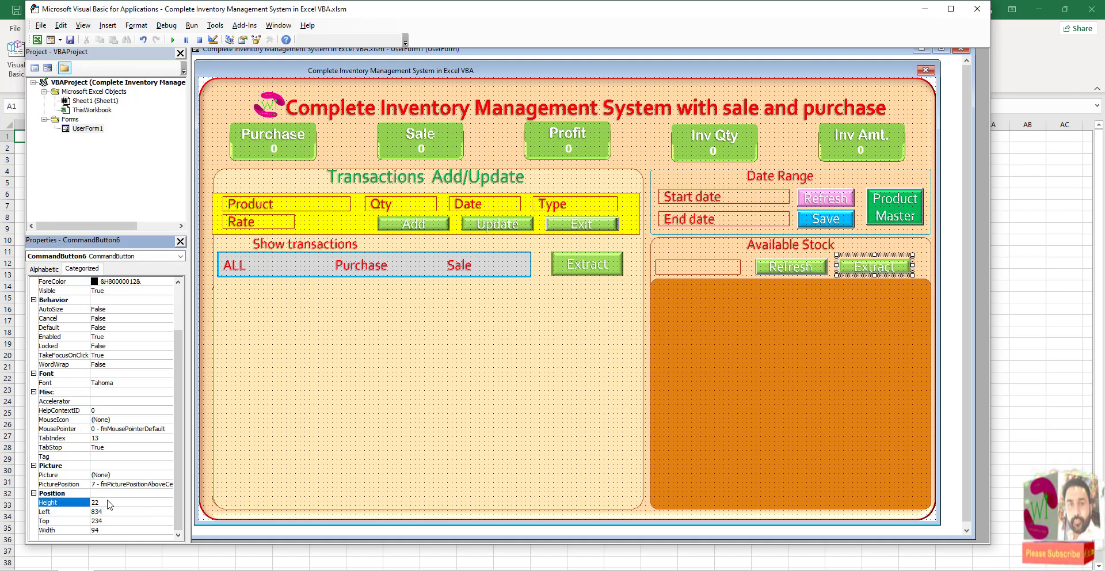
double_click(106, 501)
type("24")
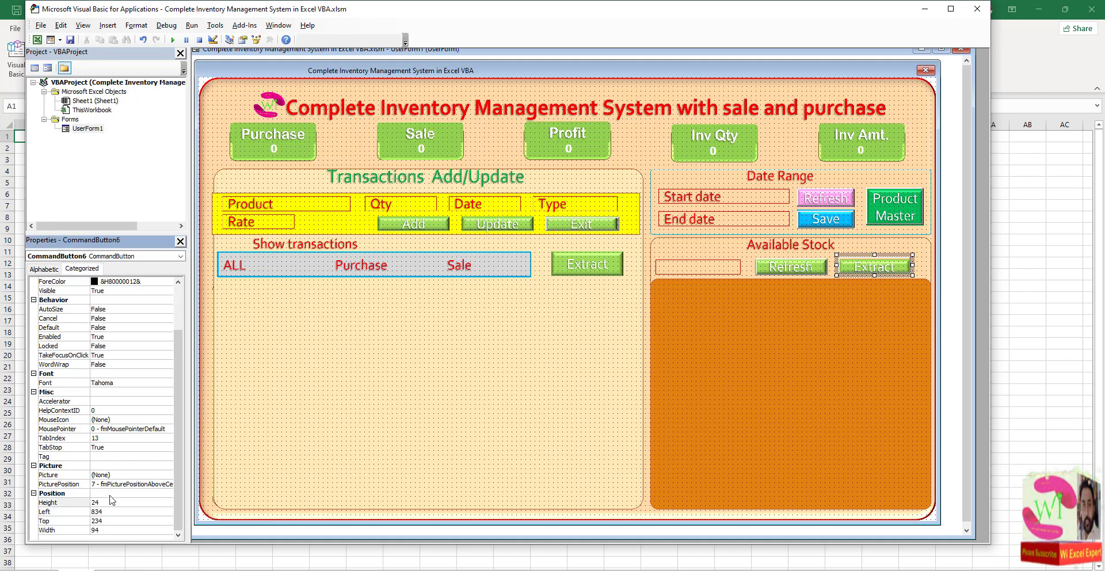
key("Up")
left_click(106, 501)
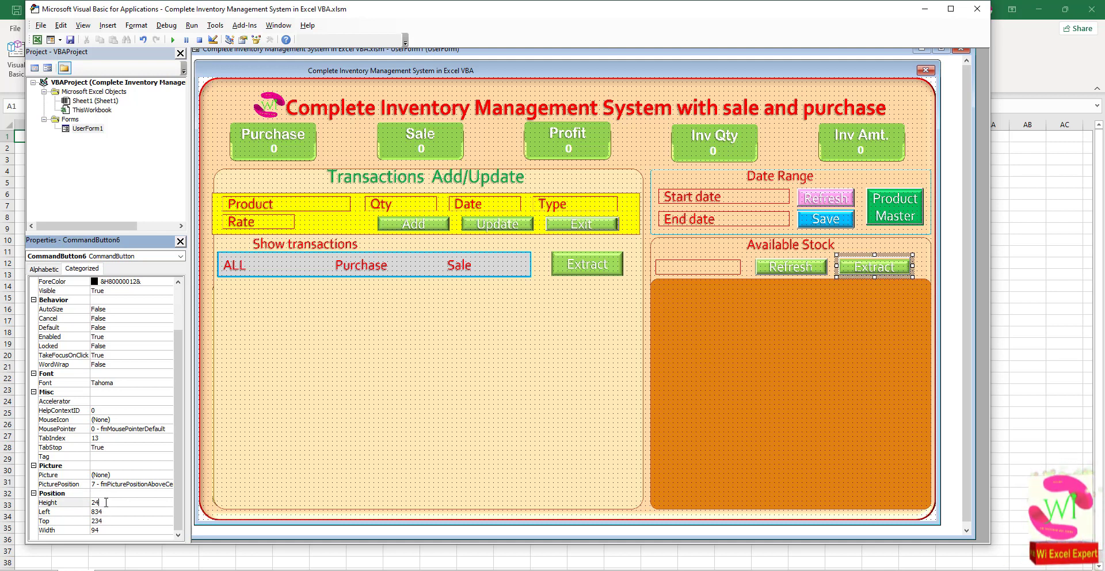
type("22")
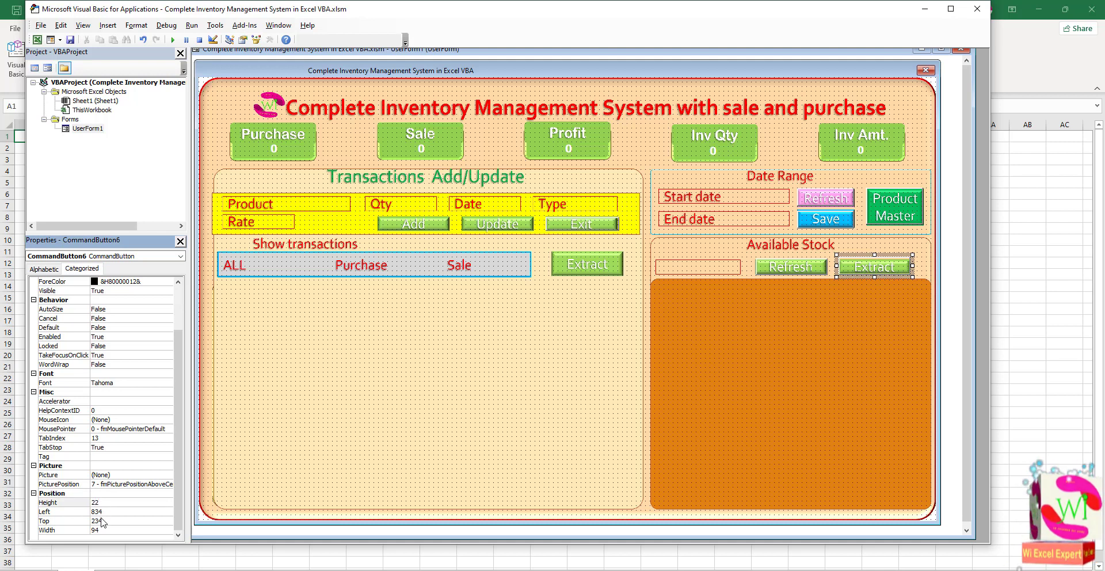
left_click(111, 522)
double_click(111, 521)
type("236")
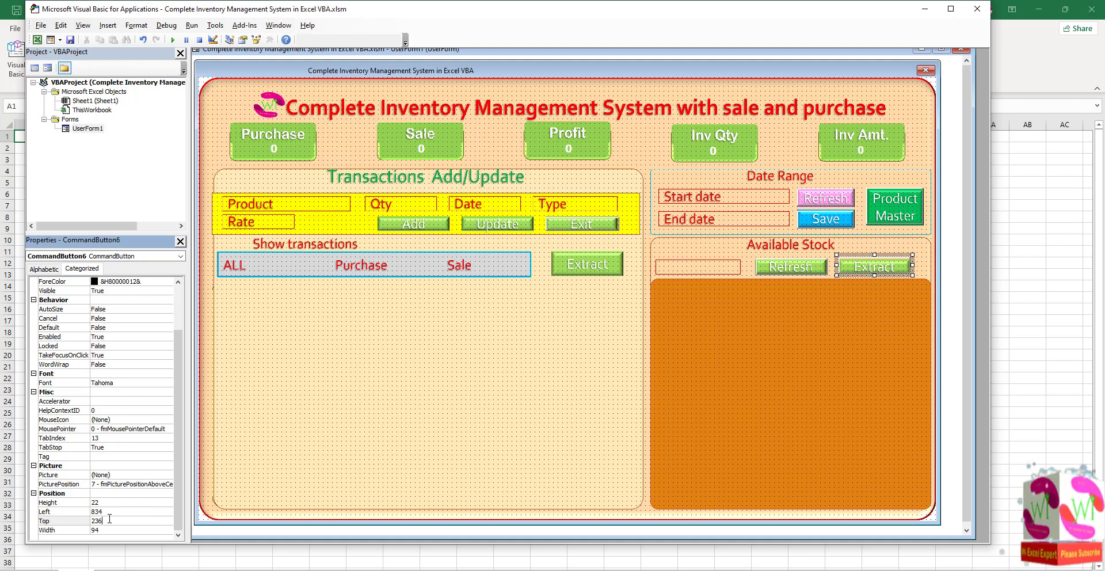
left_click(709, 336)
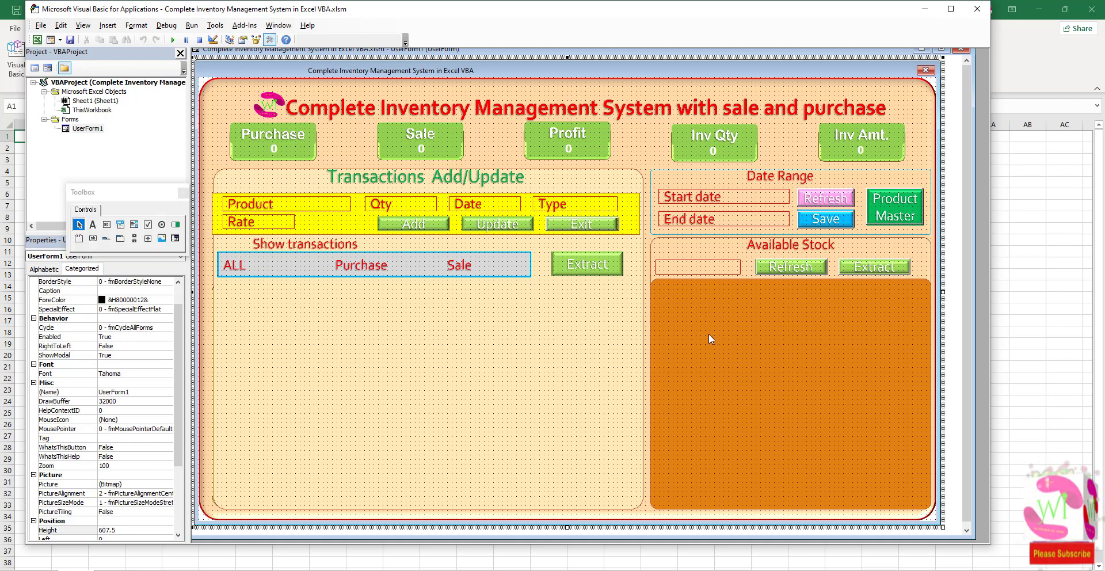
left_click(172, 39)
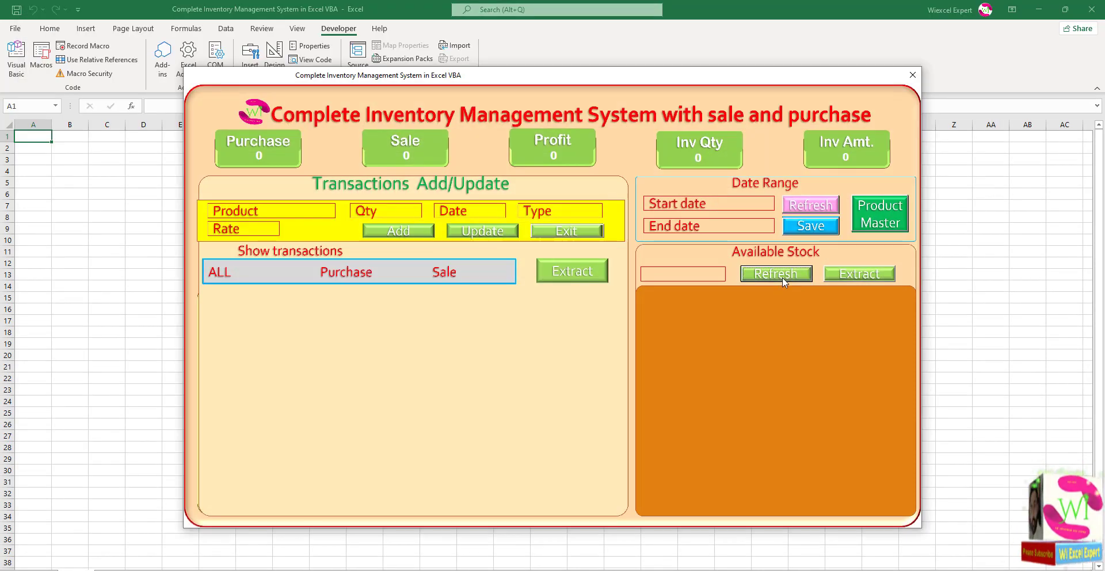
left_click(691, 274)
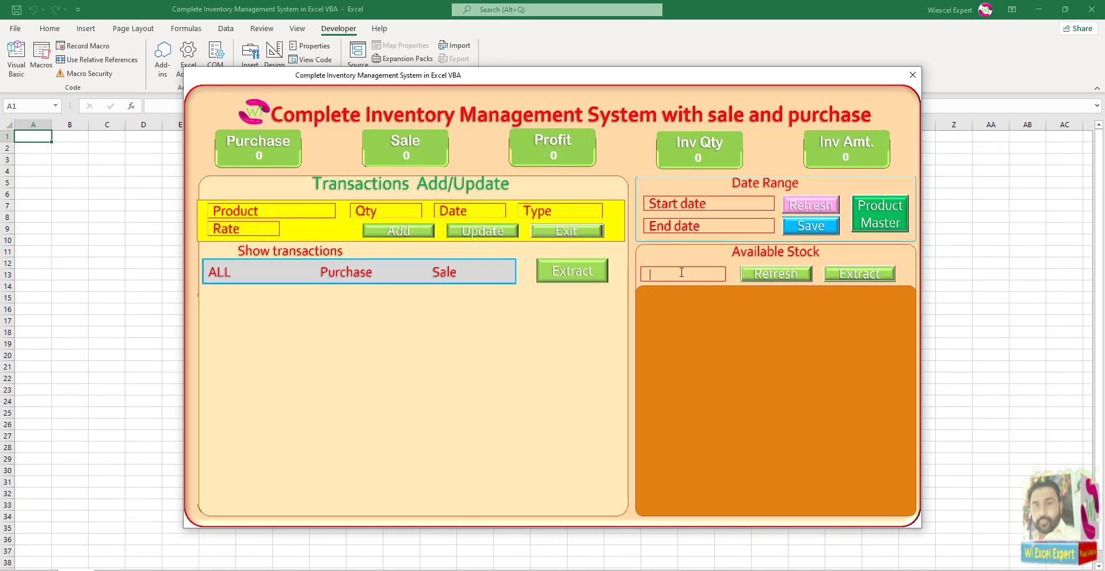
left_click(789, 272)
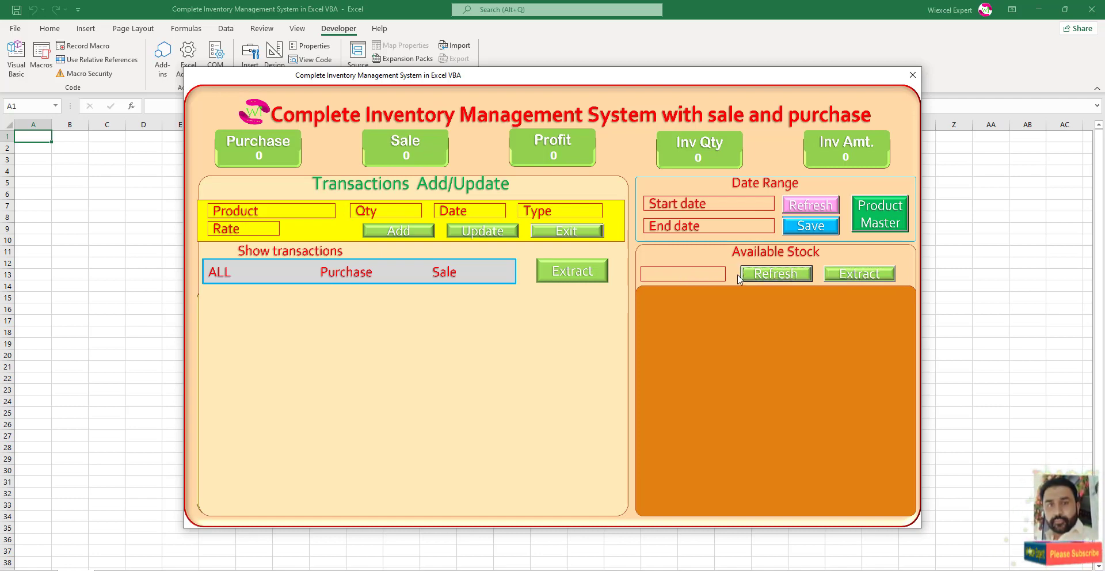
left_click(576, 230)
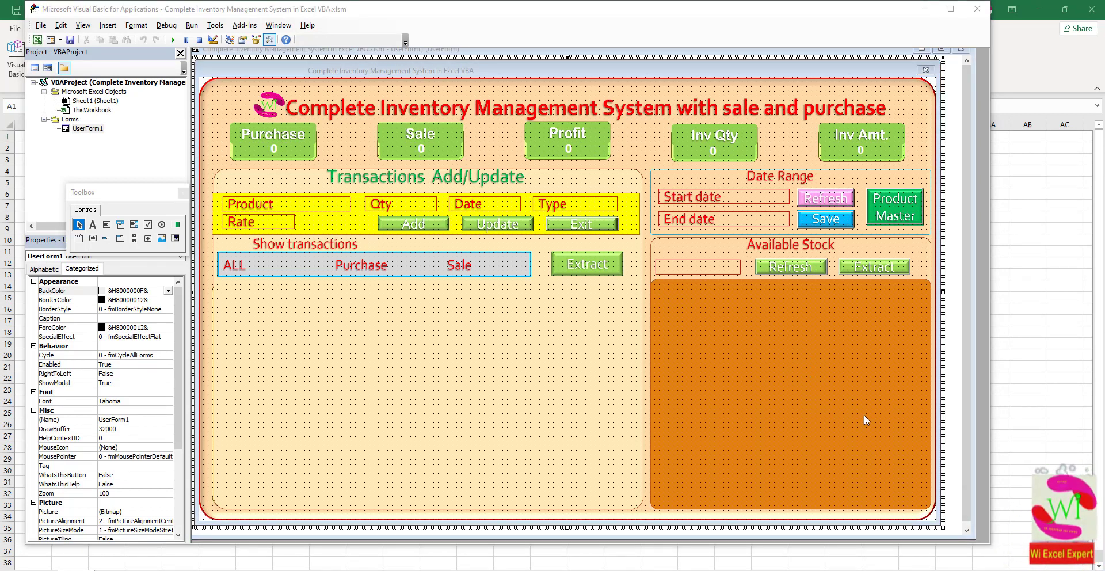
Draw a new list box filling the orange Available Stock area
left_click(134, 224)
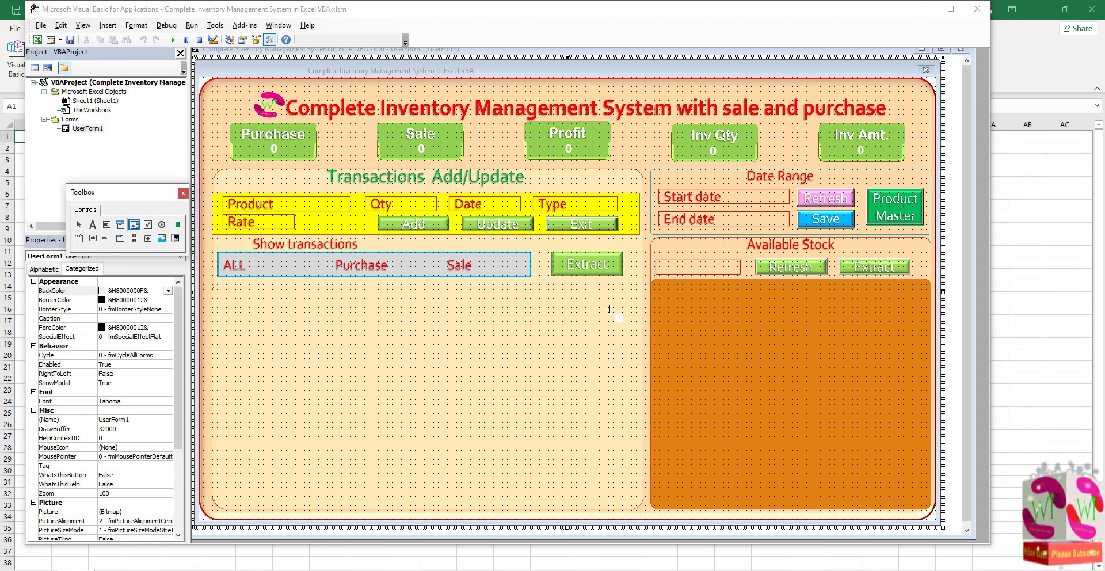
mouse_move(654, 281)
left_mouse_down()
mouse_move(774, 424)
mouse_move(916, 505)
left_mouse_up()
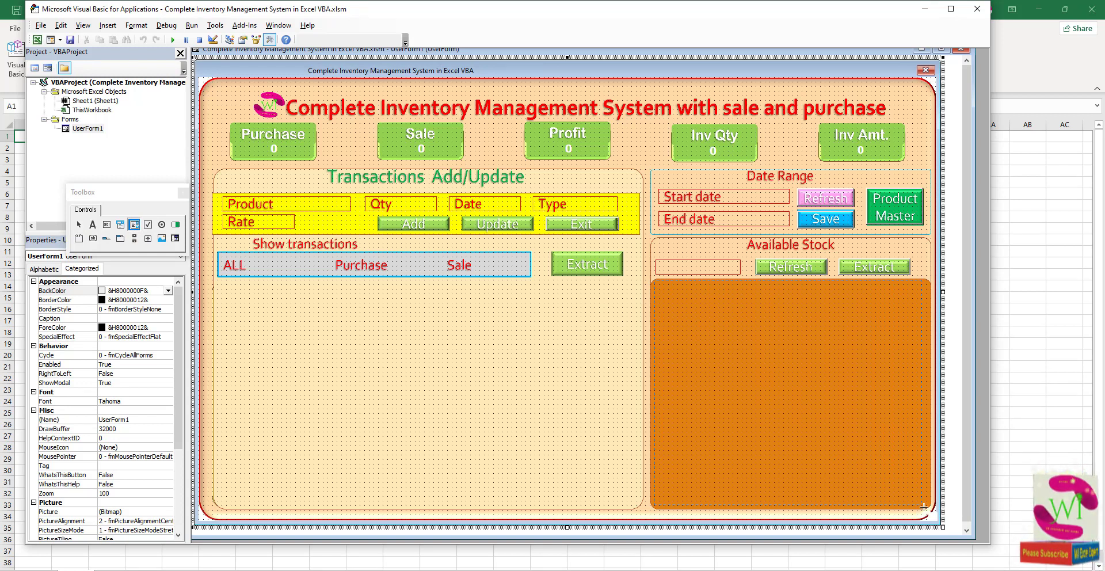
left_click_drag(926, 506, 927, 507)
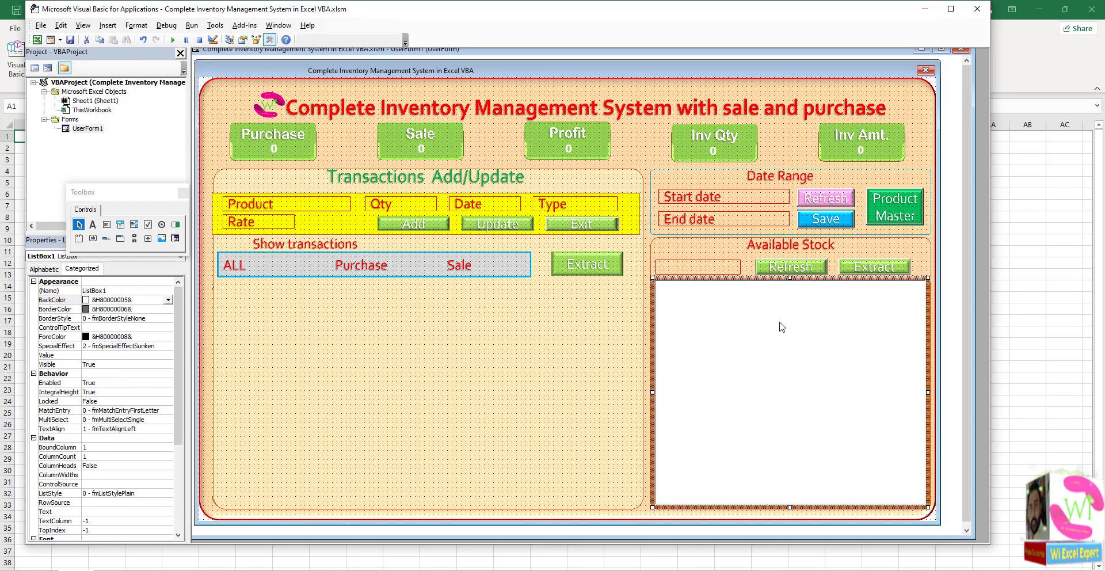
right_click(752, 300)
left_click(784, 358)
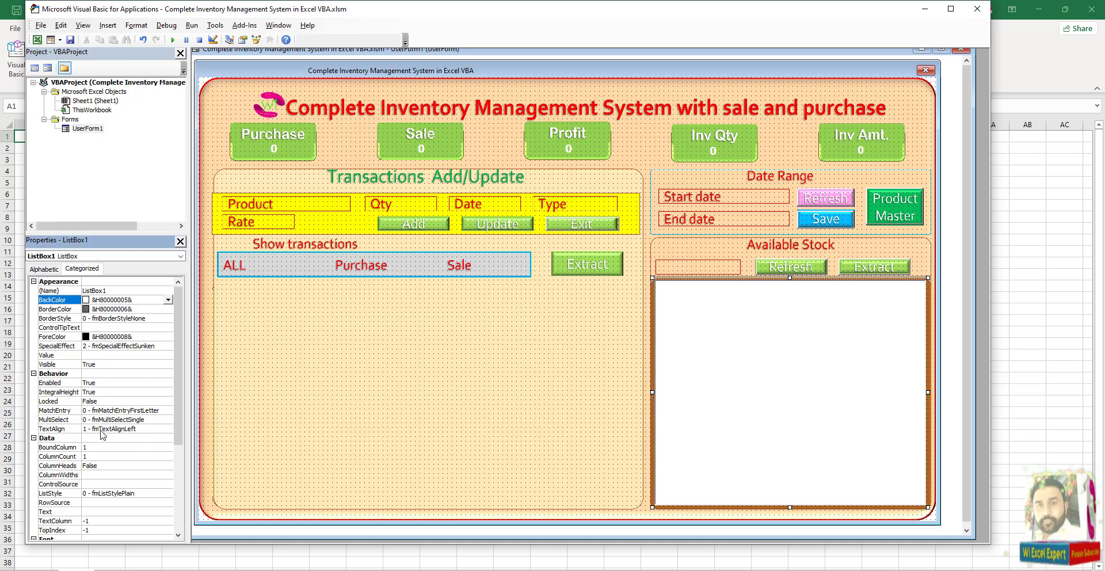
Give the list box a bump SpecialEffect
scroll(101, 432, "down", 2)
scroll(98, 440, "down", 2)
scroll(89, 439, "down", 1)
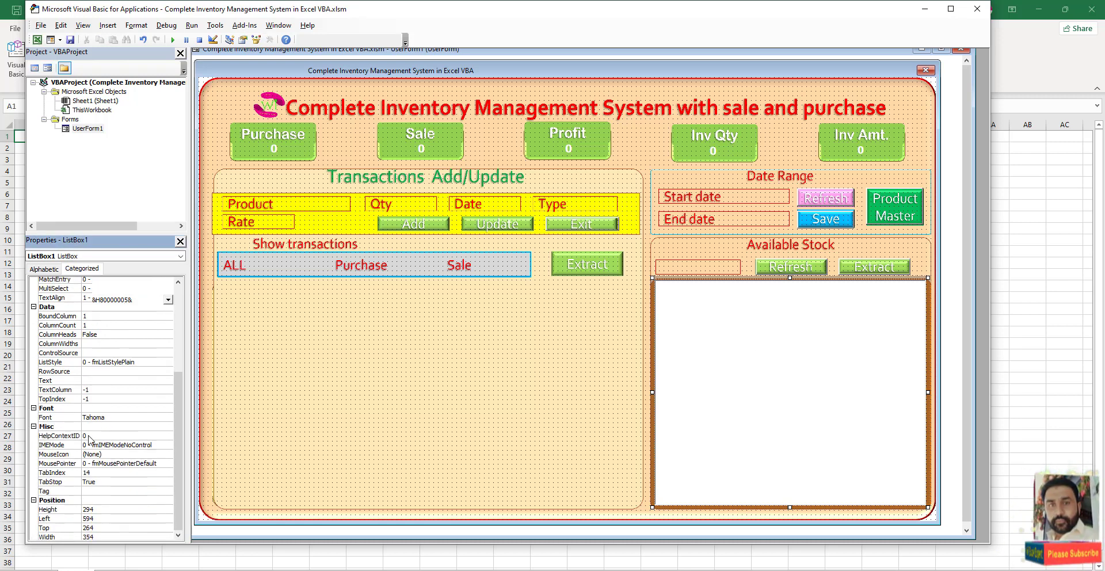
left_click(51, 269)
scroll(70, 392, "down", 2)
scroll(70, 392, "down", 1)
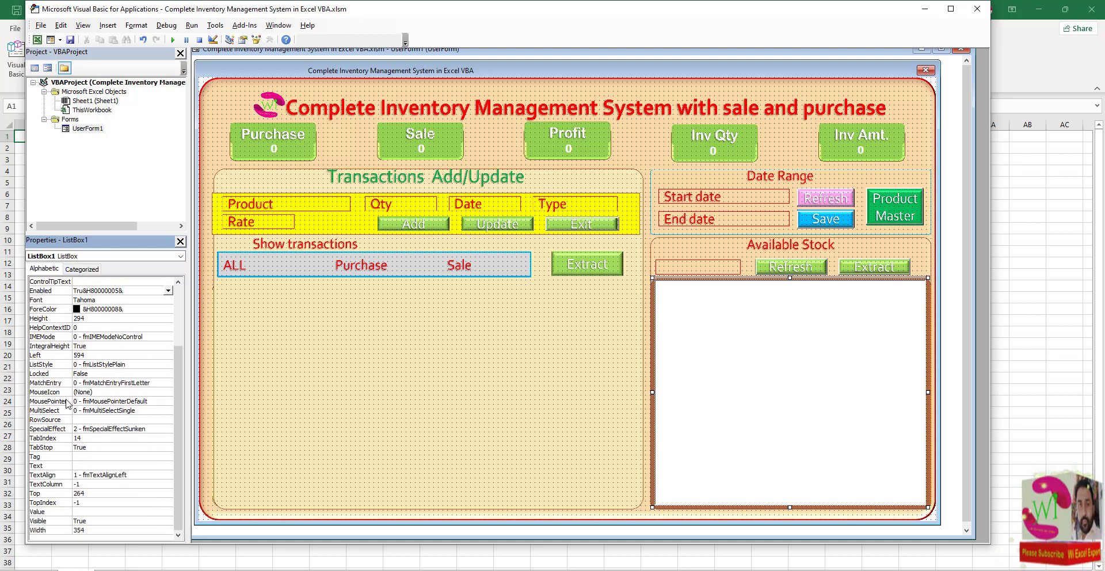
left_click(123, 431)
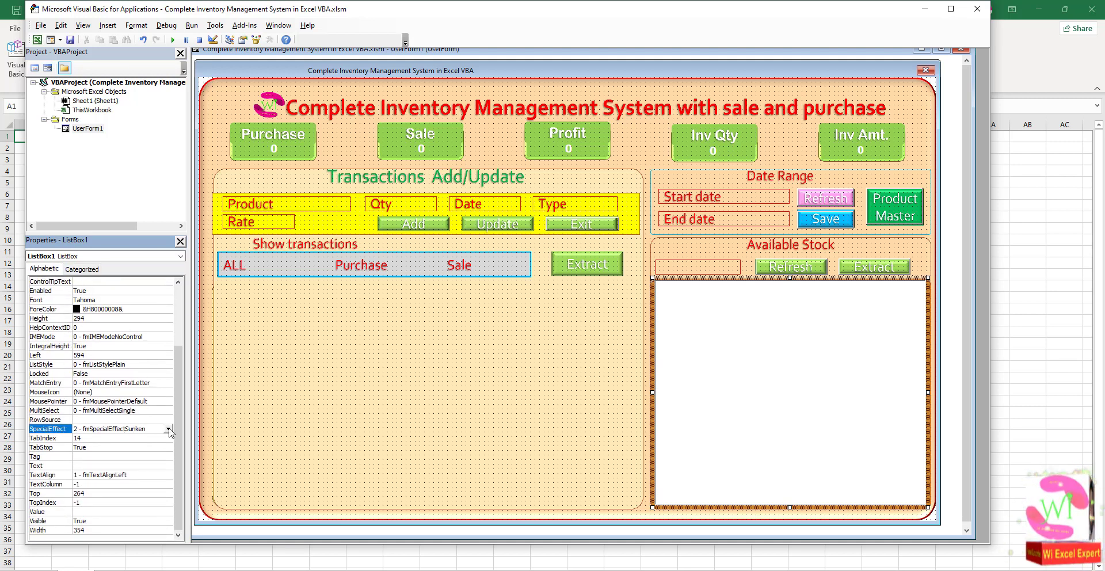
left_click(168, 429)
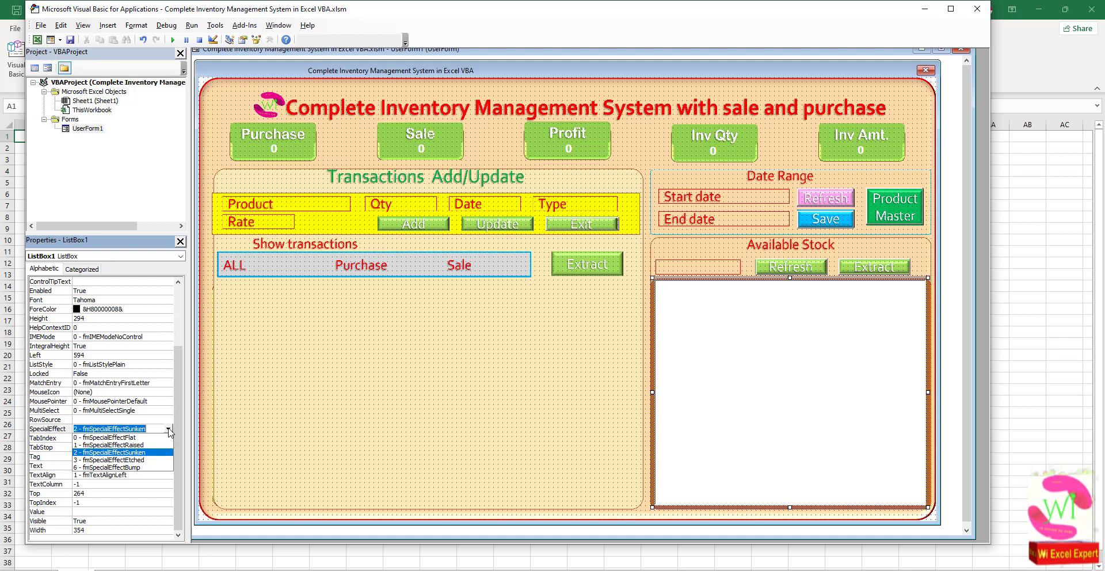
left_click(140, 467)
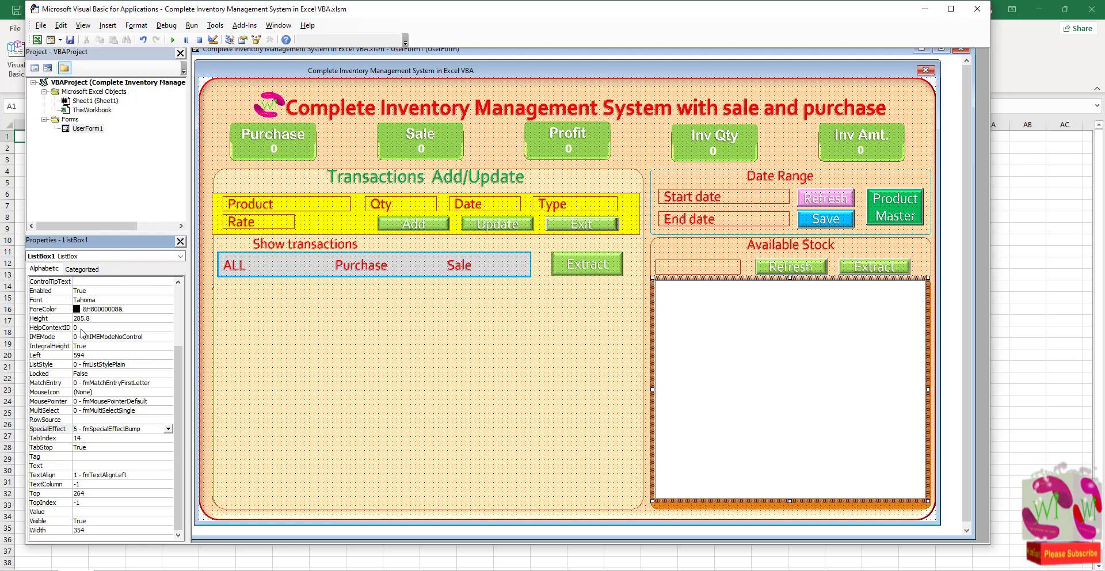
Toggle the list box's BorderStyle and set its BorderColor to light peach (&H00C0E0FF&)
scroll(63, 317, "up", 1)
scroll(63, 317, "up", 2)
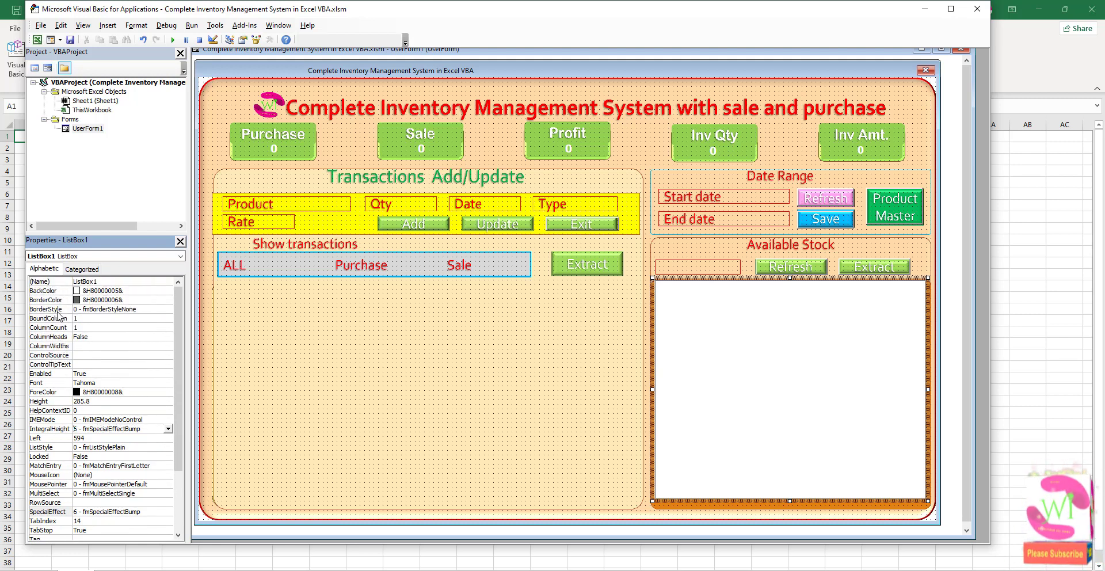
double_click(51, 311)
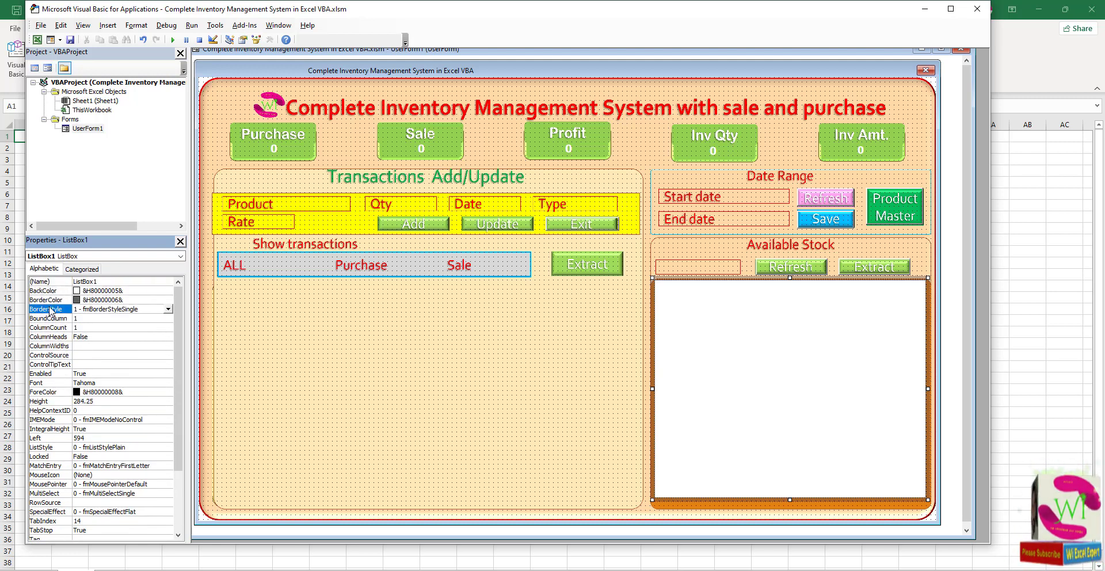
double_click(51, 311)
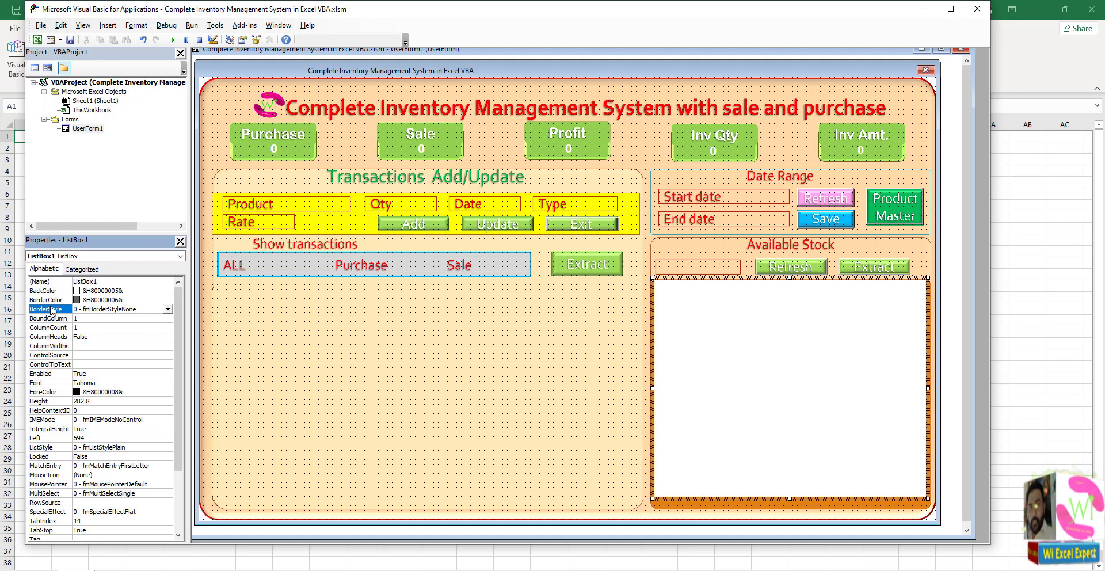
left_click(58, 301)
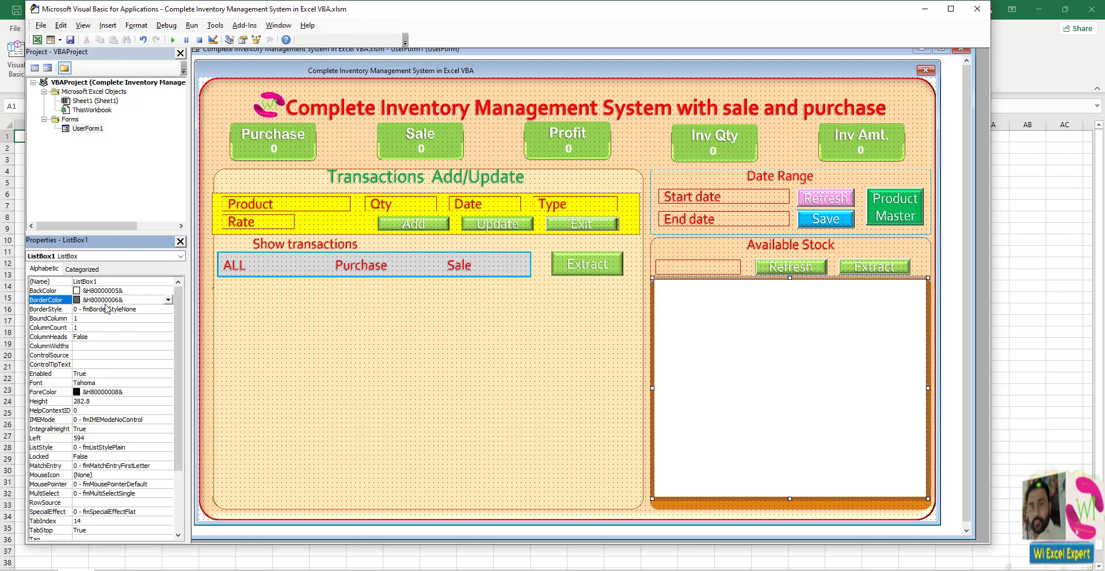
left_click(168, 300)
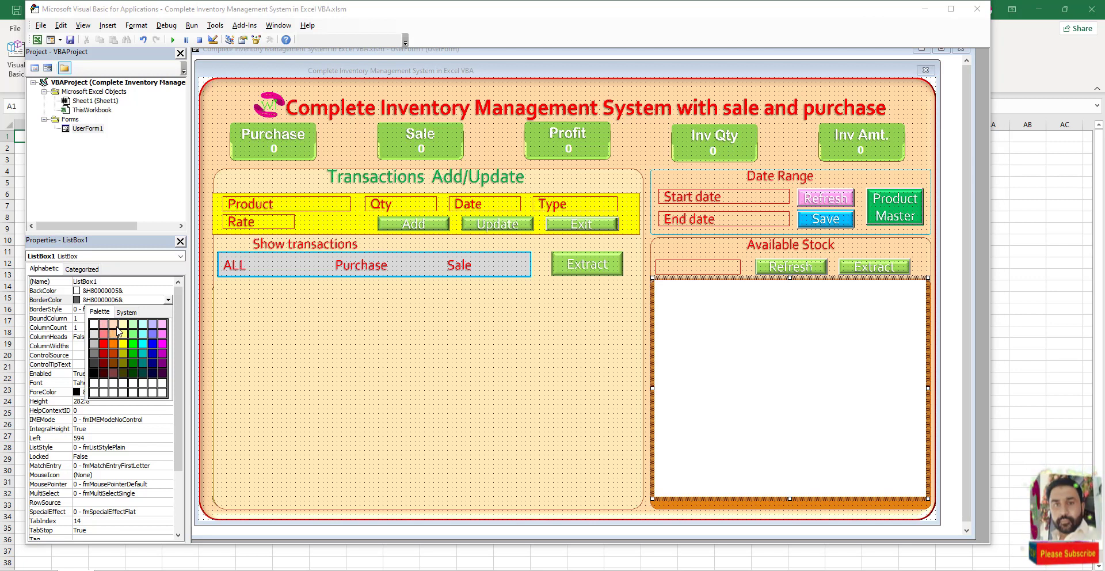
left_click(117, 328)
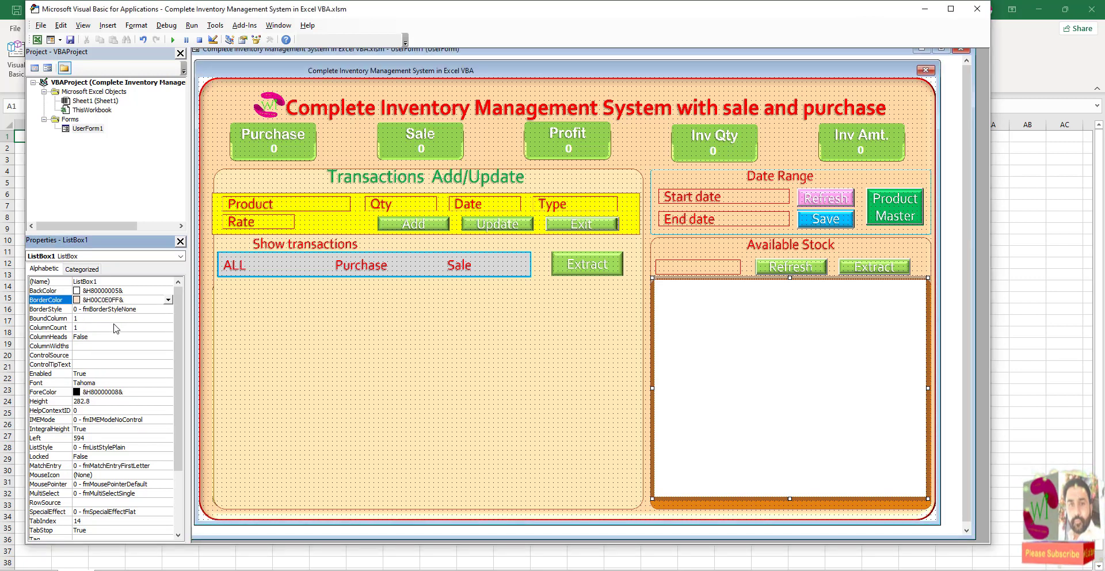
Give the list box a light peach background and stretch it slightly taller
left_click(108, 292)
left_click(170, 292)
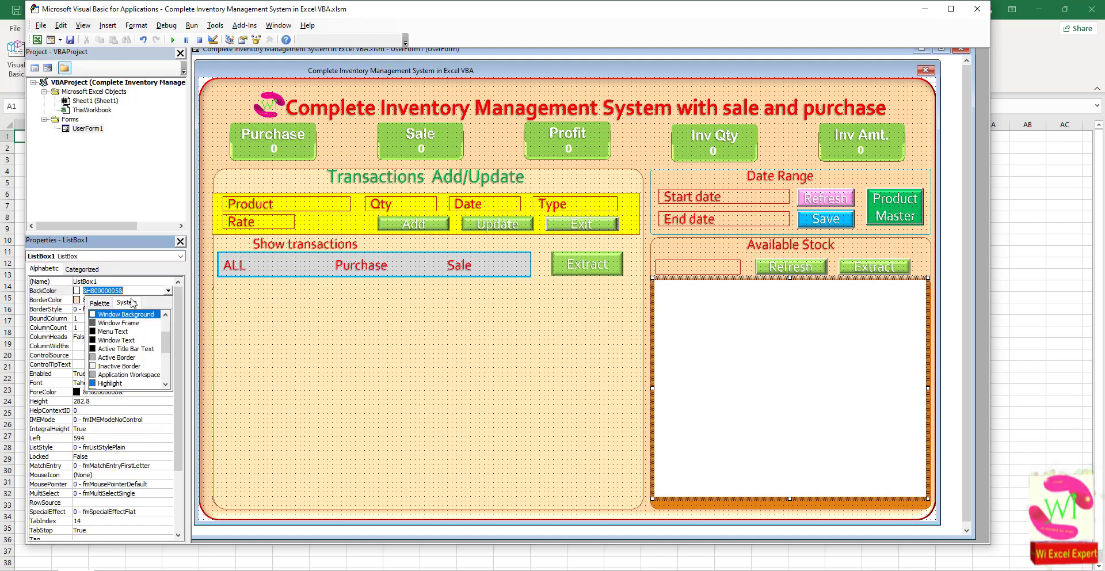
left_click(99, 302)
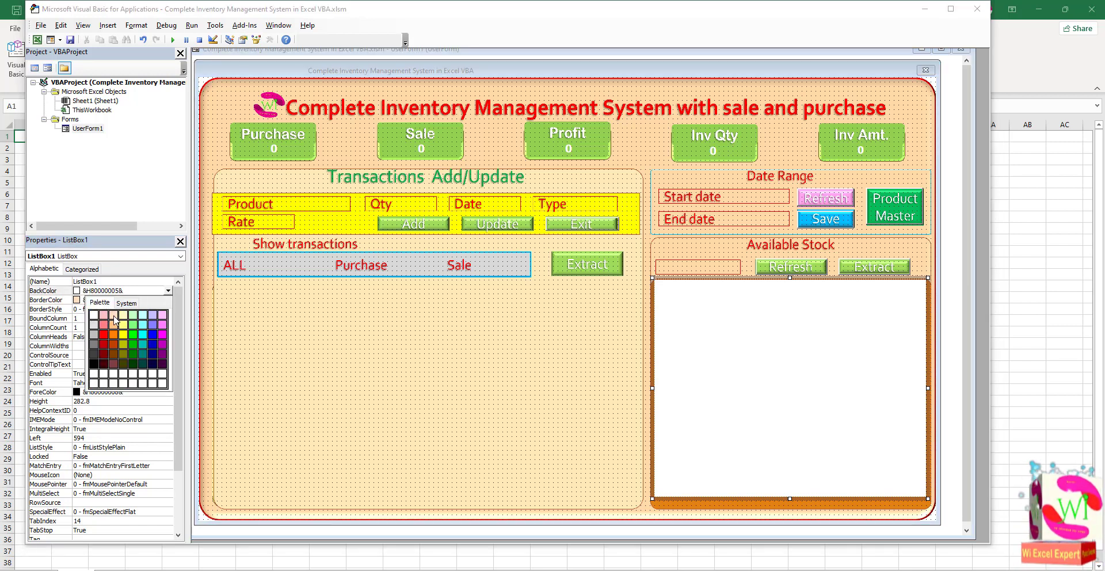
left_click(113, 315)
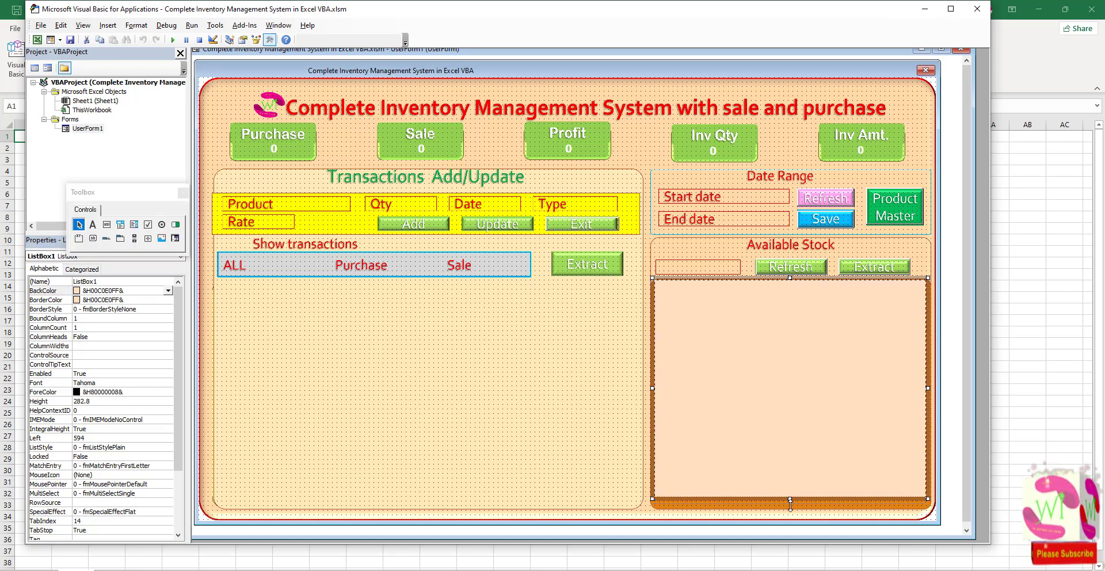
left_click_drag(788, 497, 788, 506)
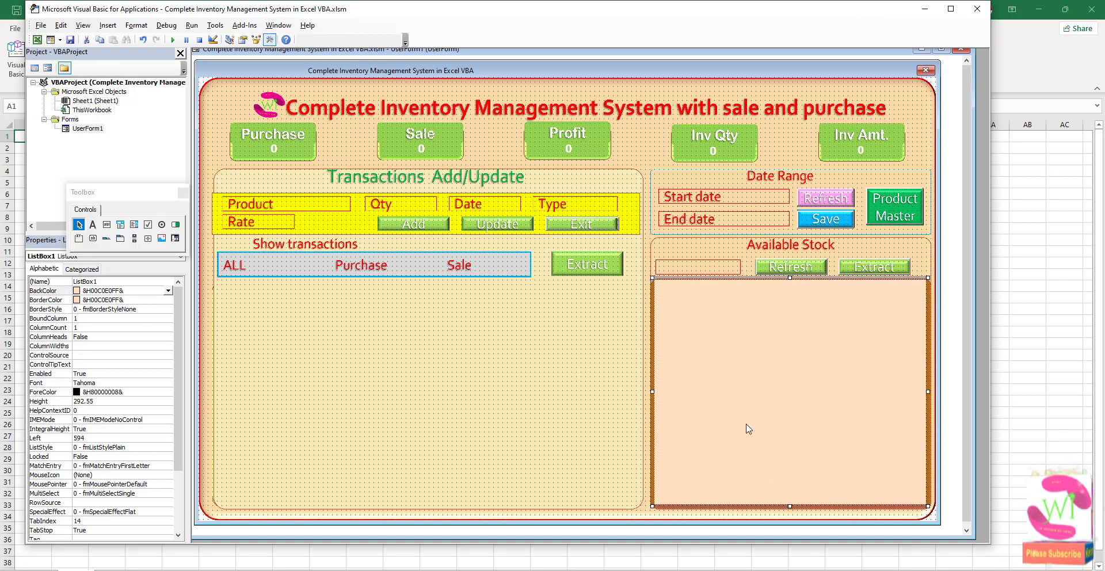
left_click(662, 256)
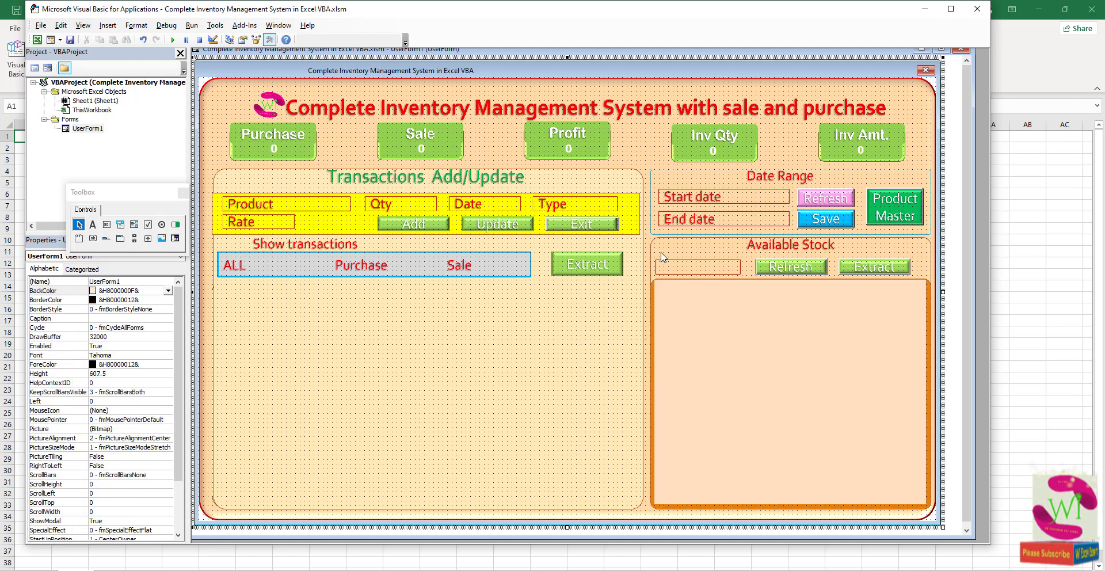
Give the Available Stock list box a Height of 292
left_click(723, 348)
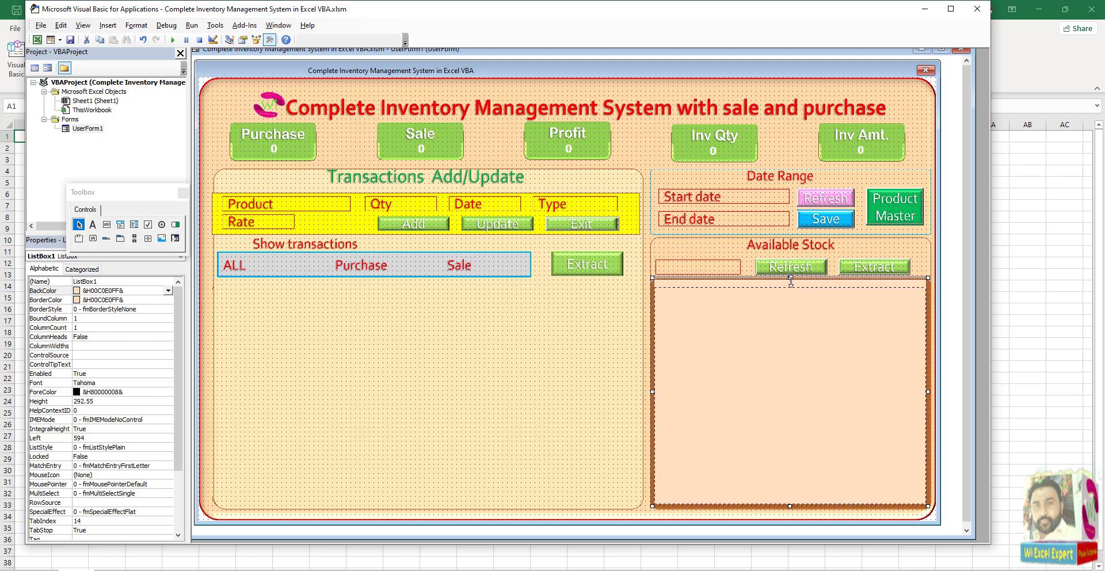
left_click_drag(791, 281, 791, 285)
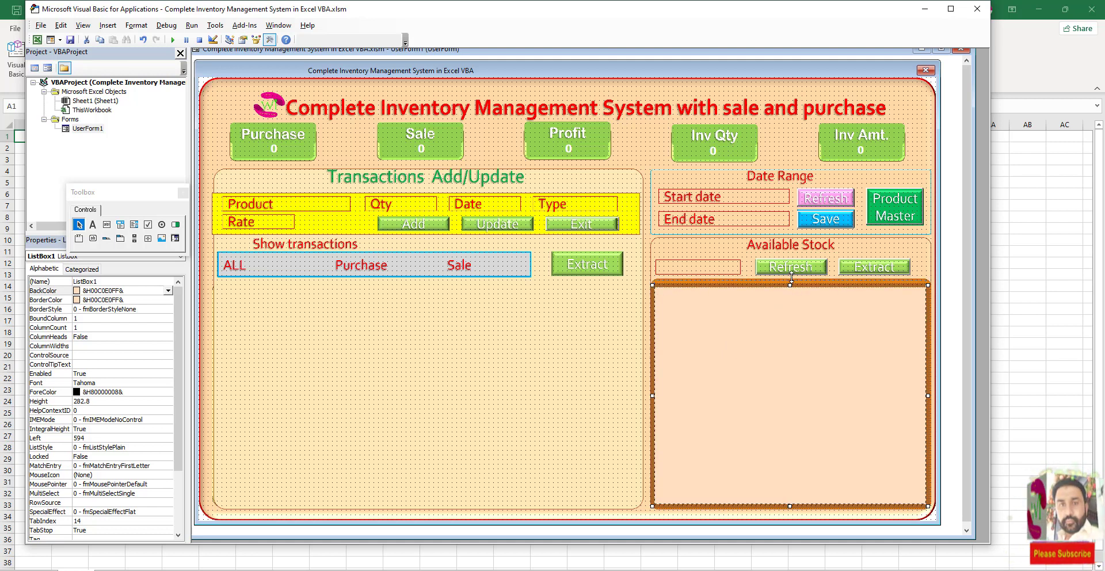
left_click_drag(791, 277, 791, 279)
scroll(173, 385, "down", 3)
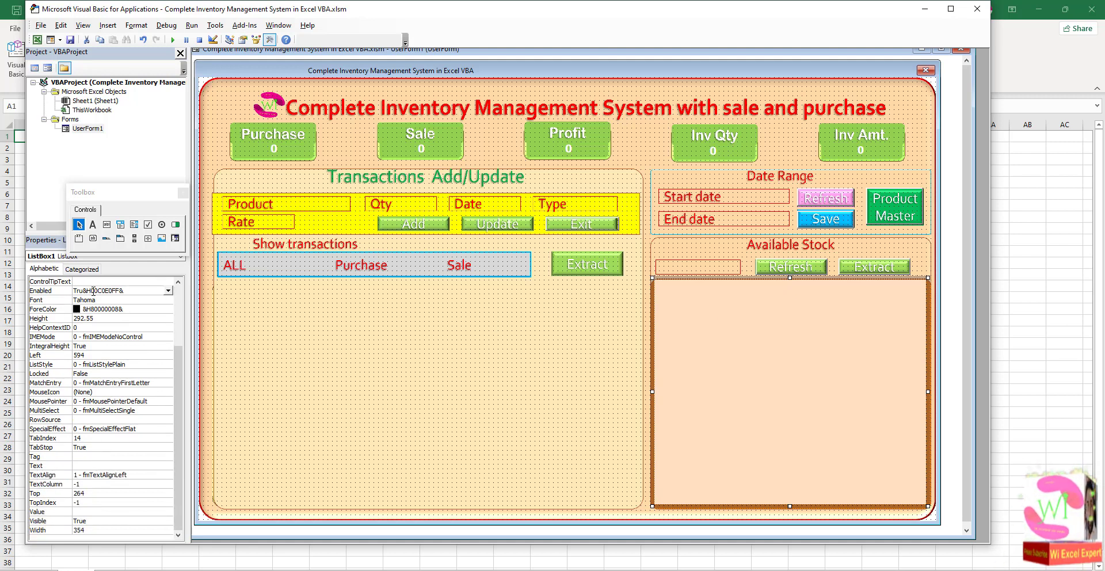
left_click(81, 268)
scroll(101, 449, "down", 5)
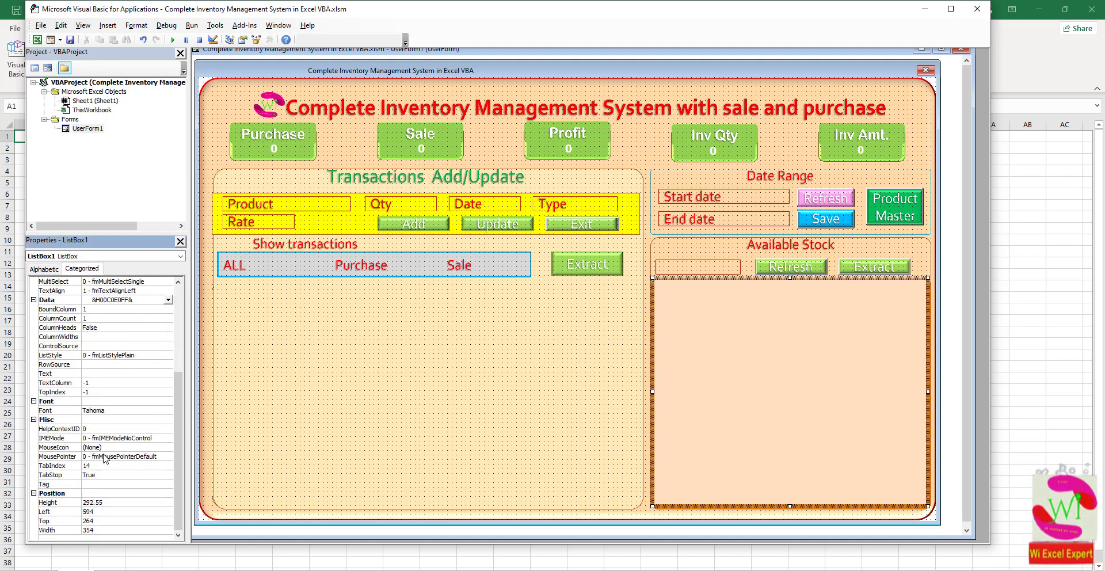
left_click(107, 501)
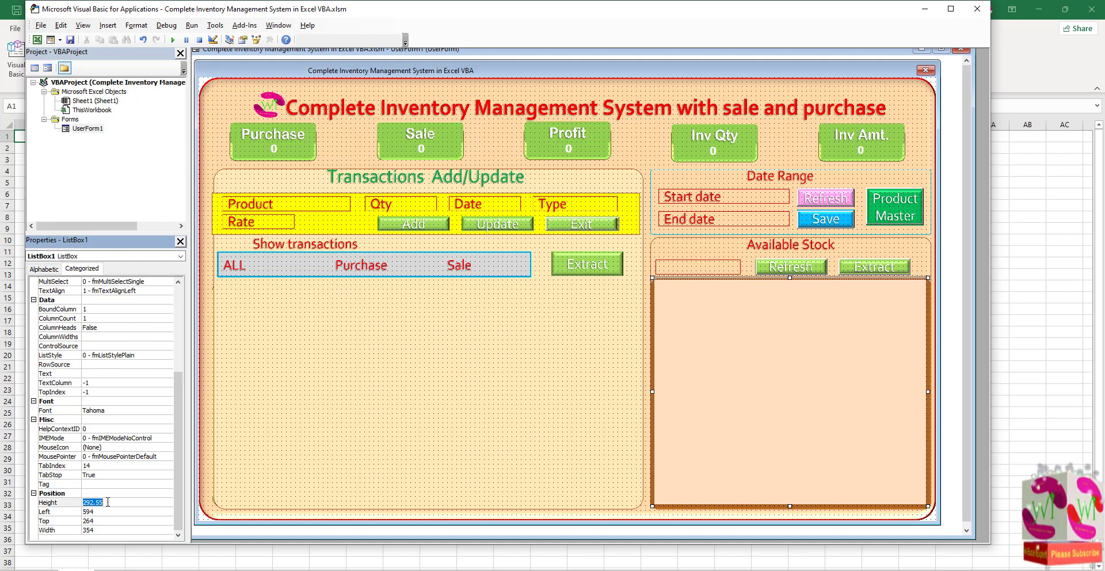
type("292")
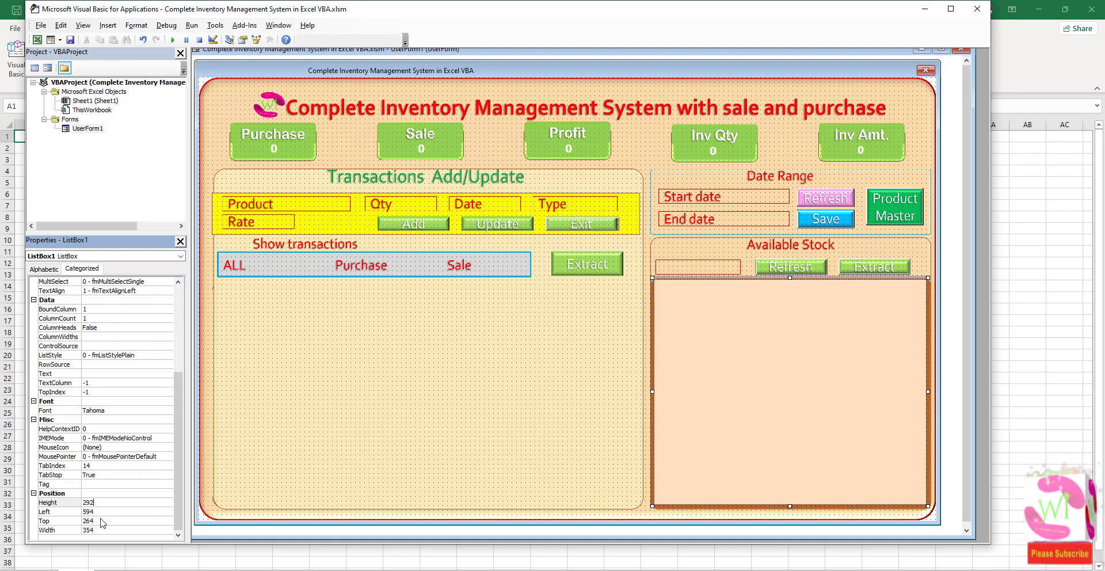
left_click(101, 519)
type("265")
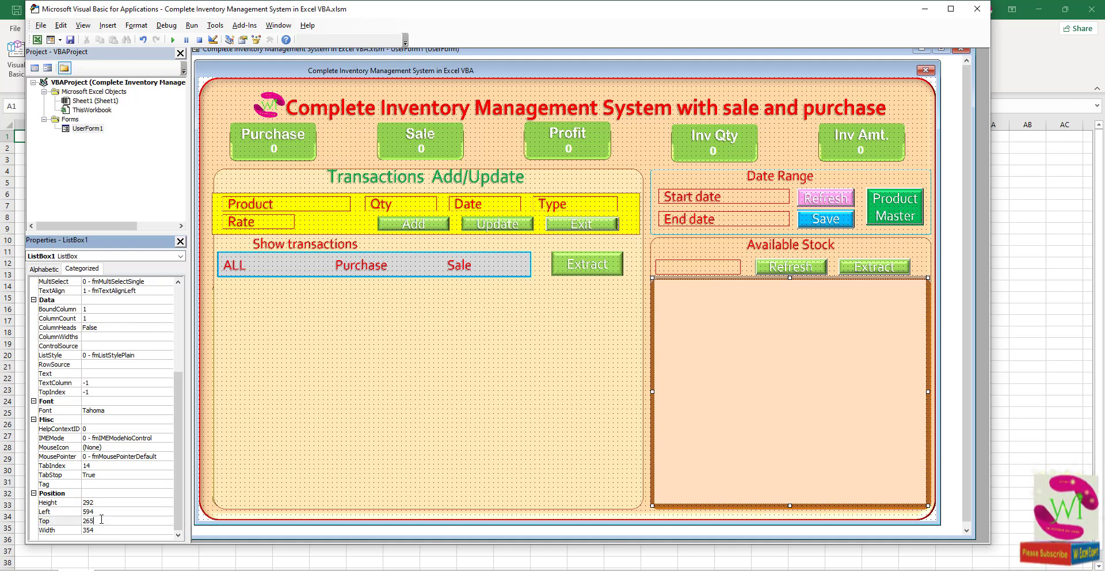
Set the list box's Top to 266 and run the inventory form
left_click(106, 503)
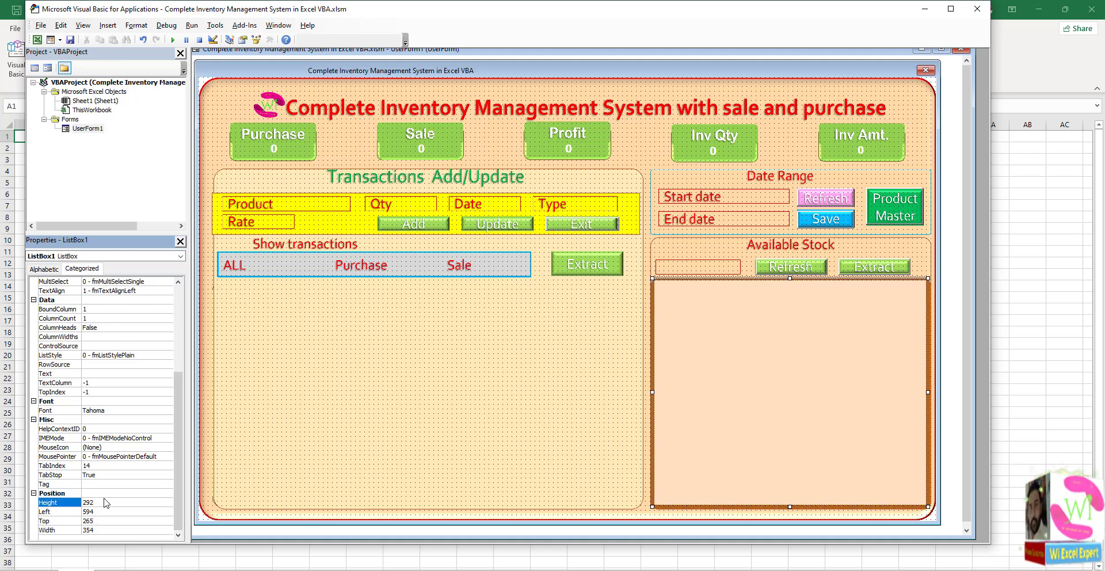
left_click(105, 521)
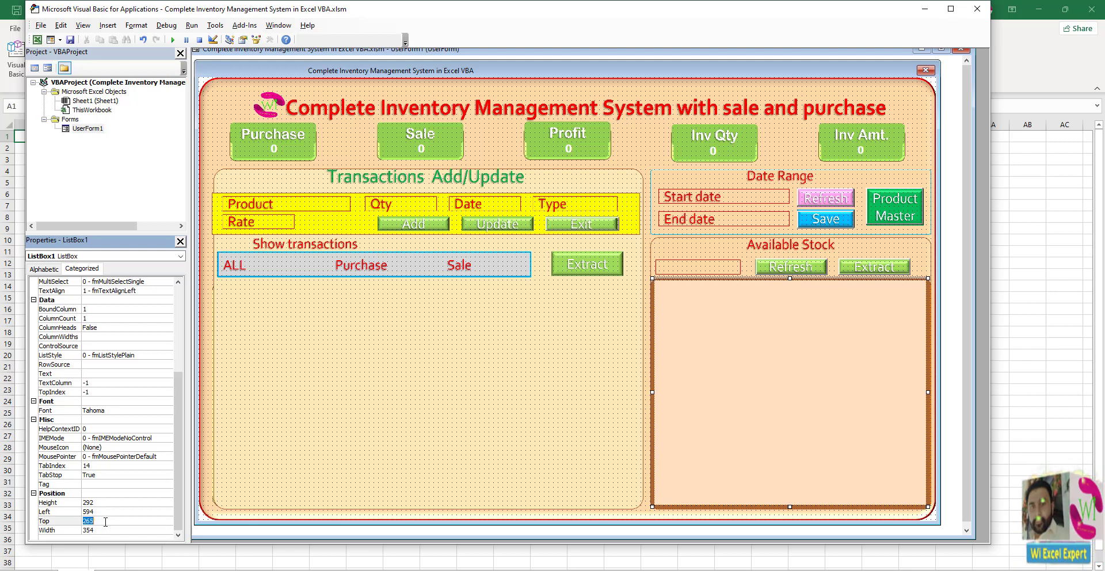
type("266")
left_click(106, 486)
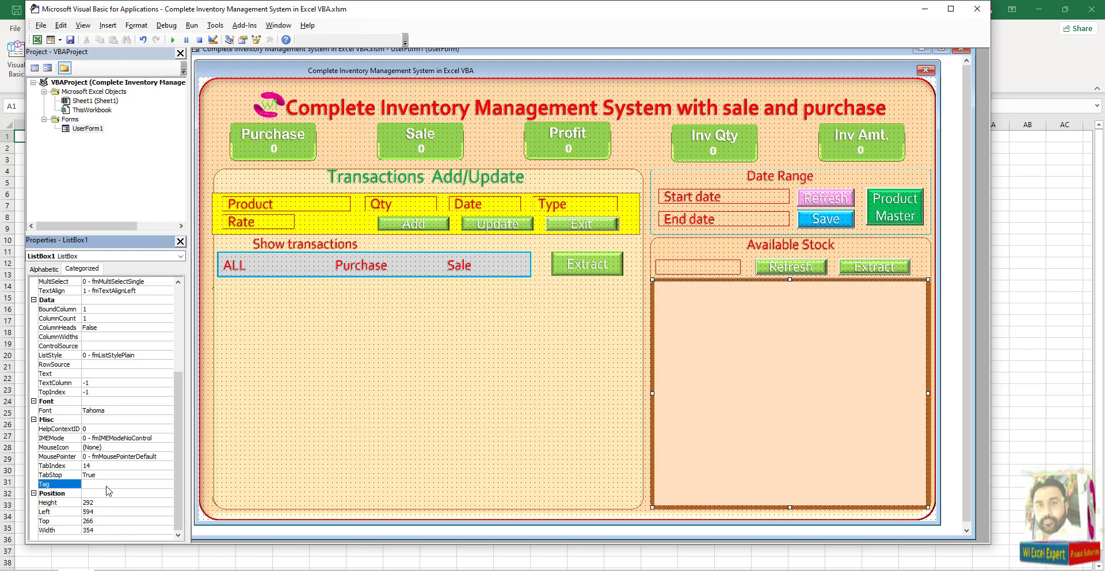
left_click(498, 364)
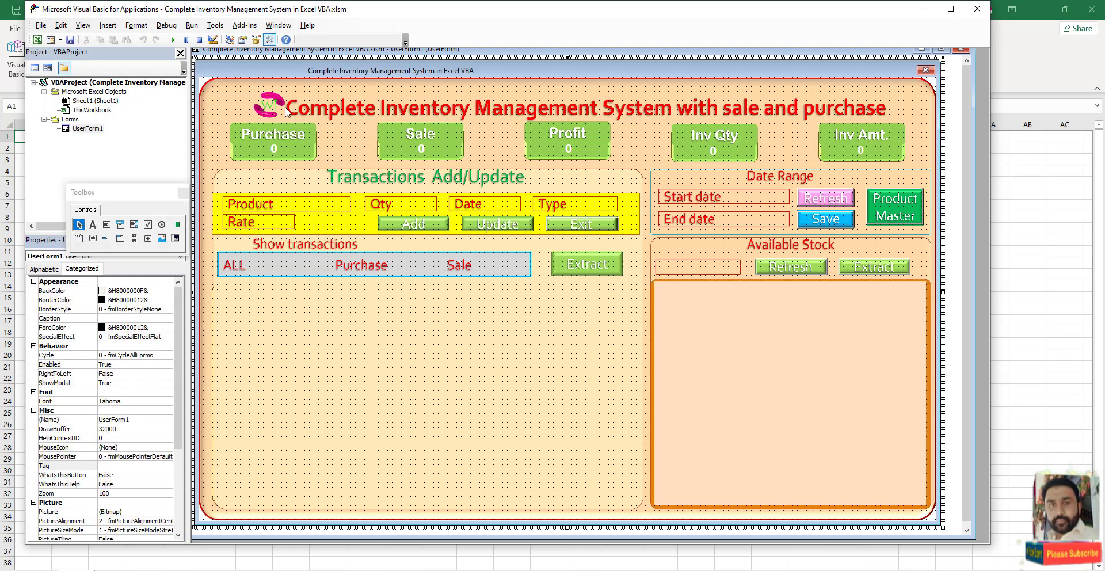
left_click(173, 39)
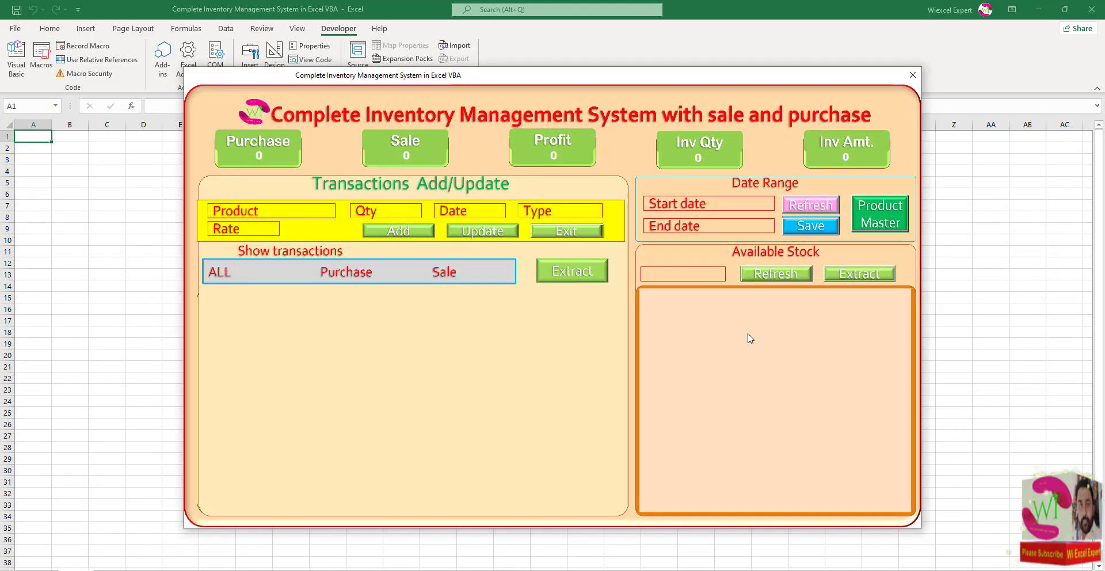
Test Refresh, Extract and the search box on the running form, then exit it
left_click(773, 281)
left_click(838, 280)
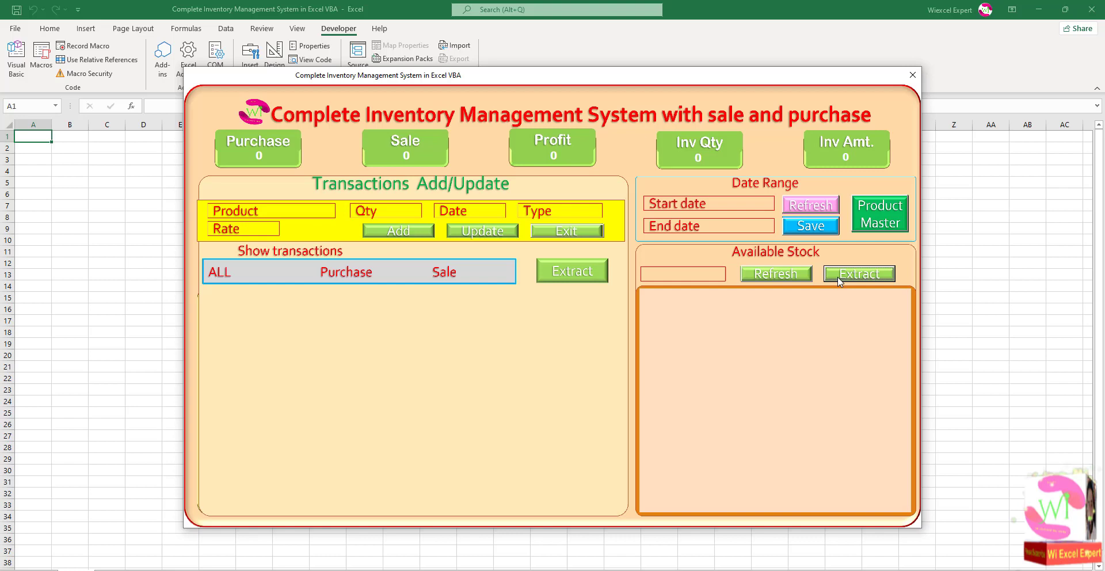
left_click(694, 276)
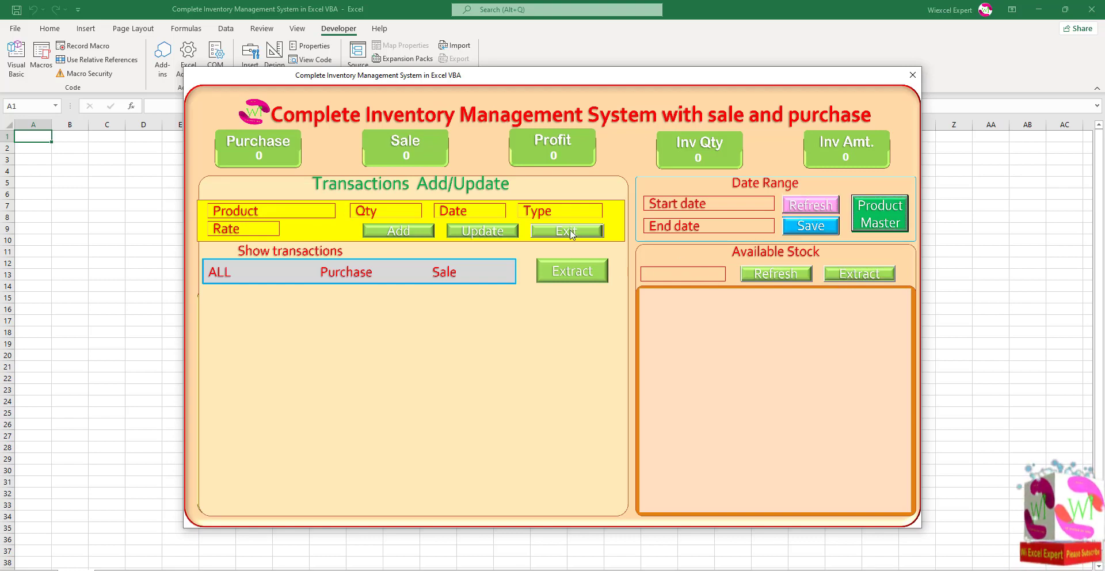
left_click(855, 208)
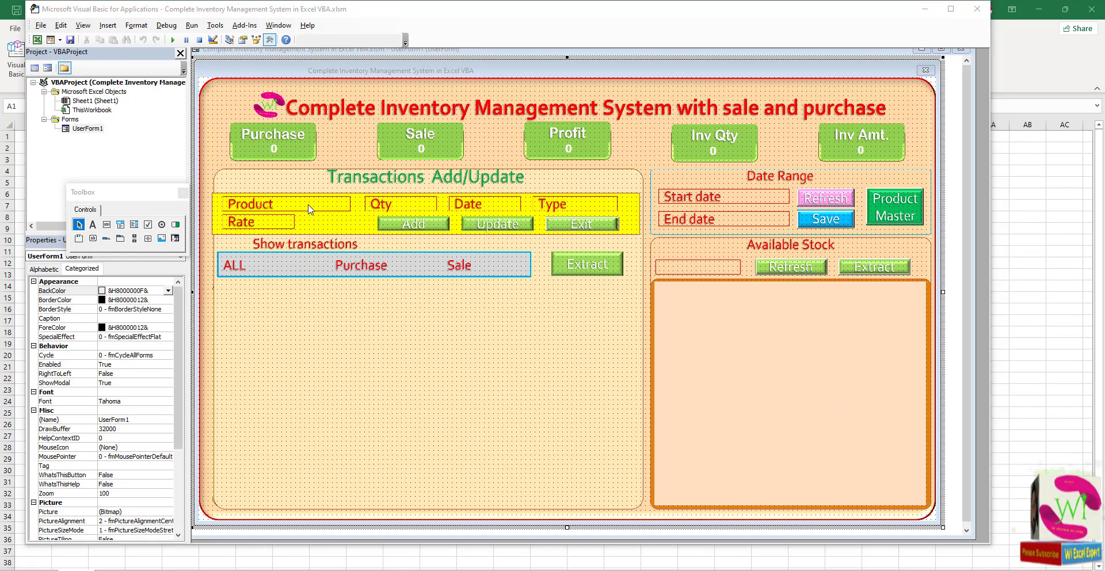
Draw a new combo box beside the Product label and list its properties alphabetically
left_click(121, 226)
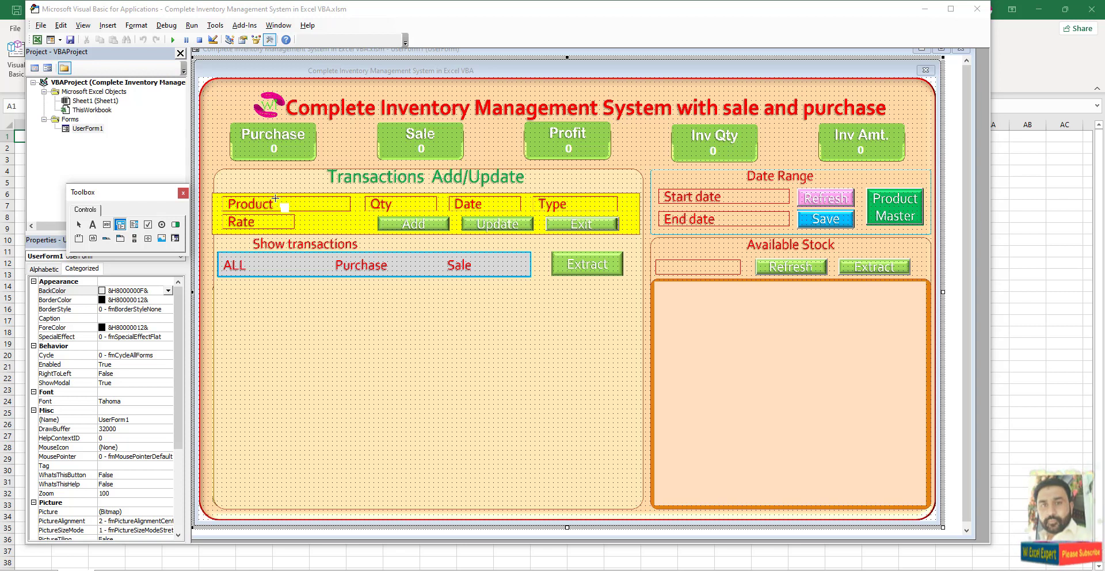
left_click_drag(274, 198, 352, 213)
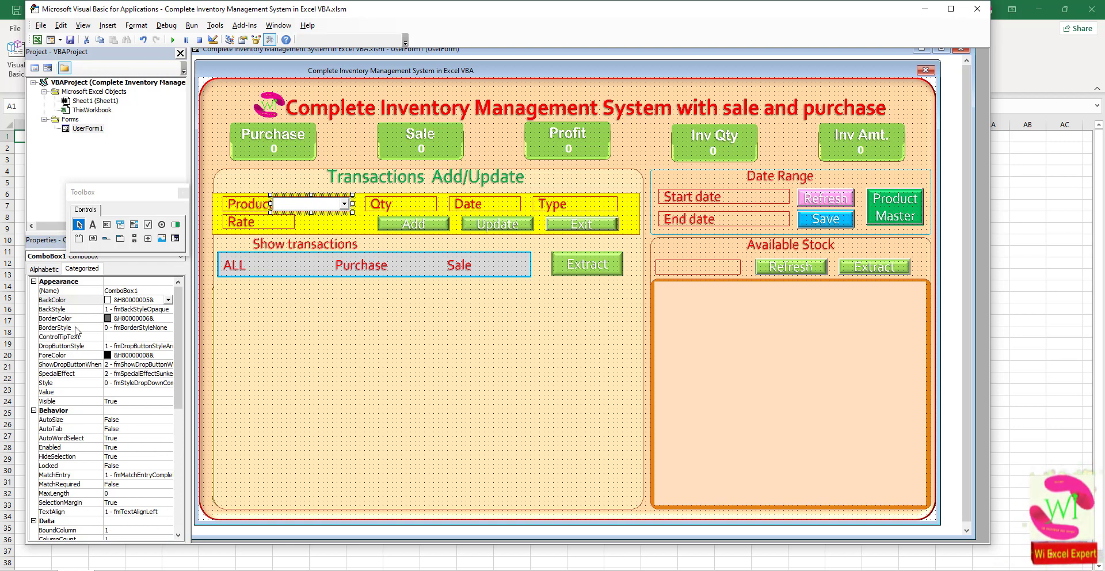
left_click(51, 273)
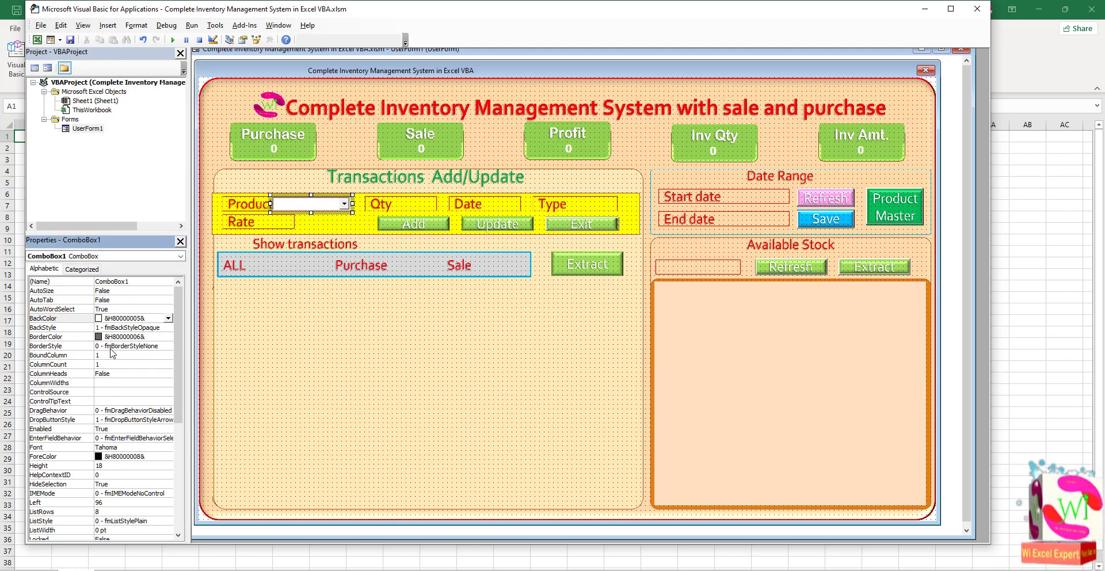
scroll(126, 369, "down", 7)
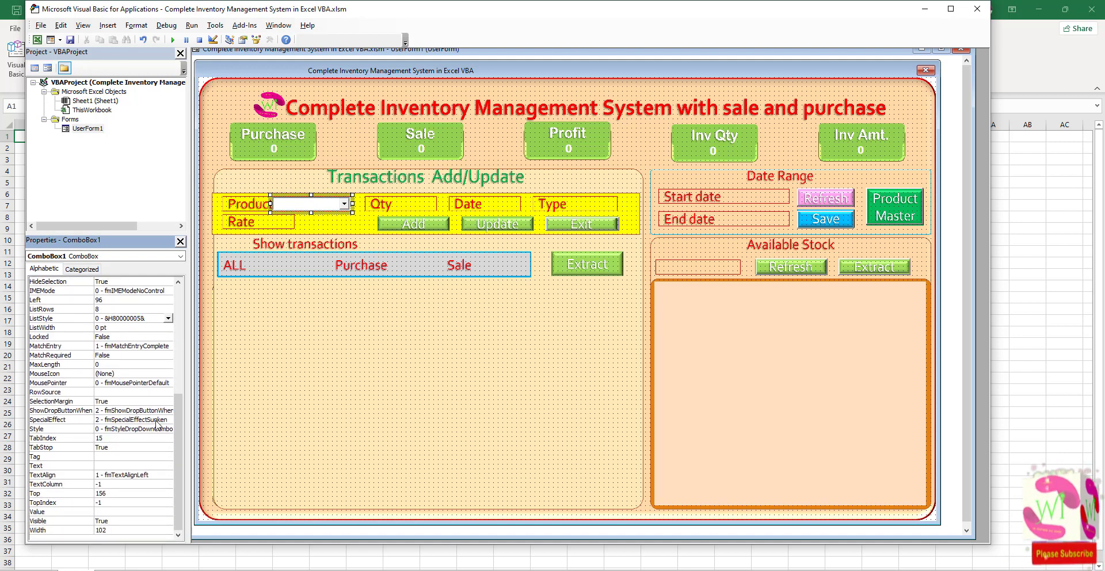
Give the combo box a Bump special effect and drop-down list style
left_click(172, 419)
left_click(170, 420)
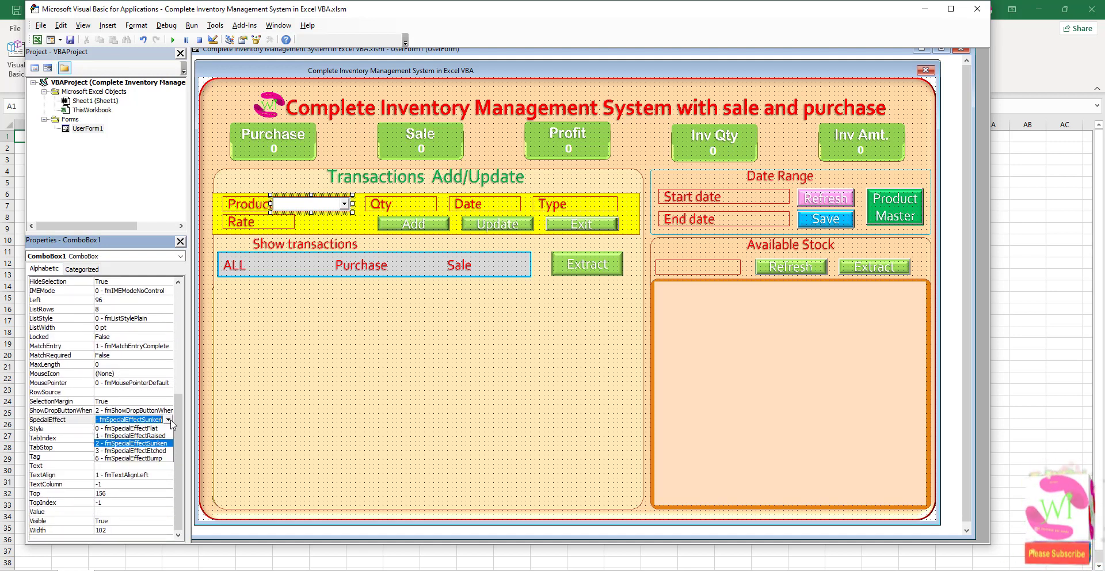
left_click(160, 458)
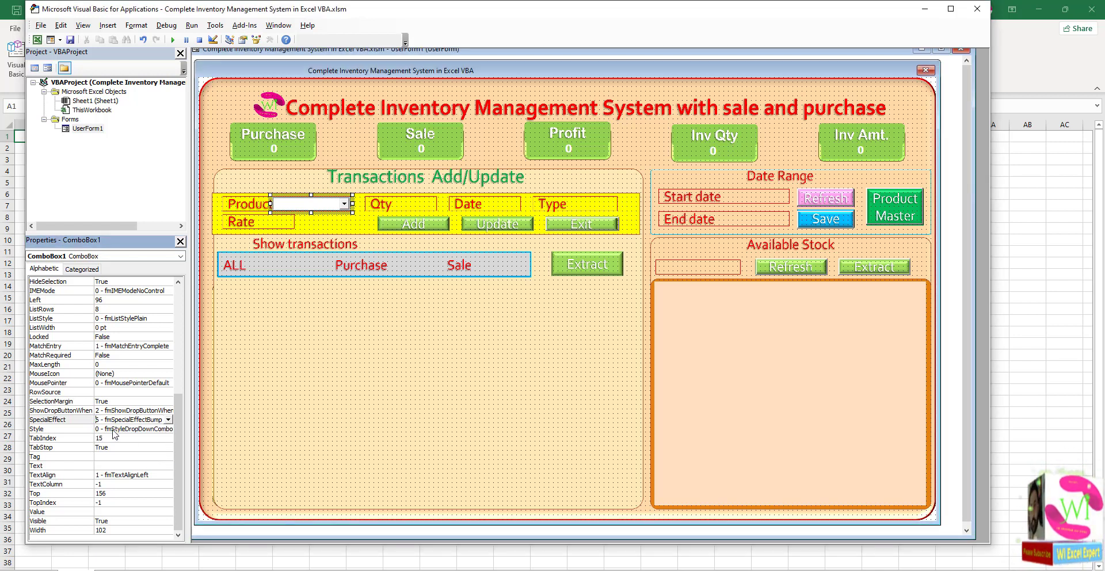
left_click(115, 430)
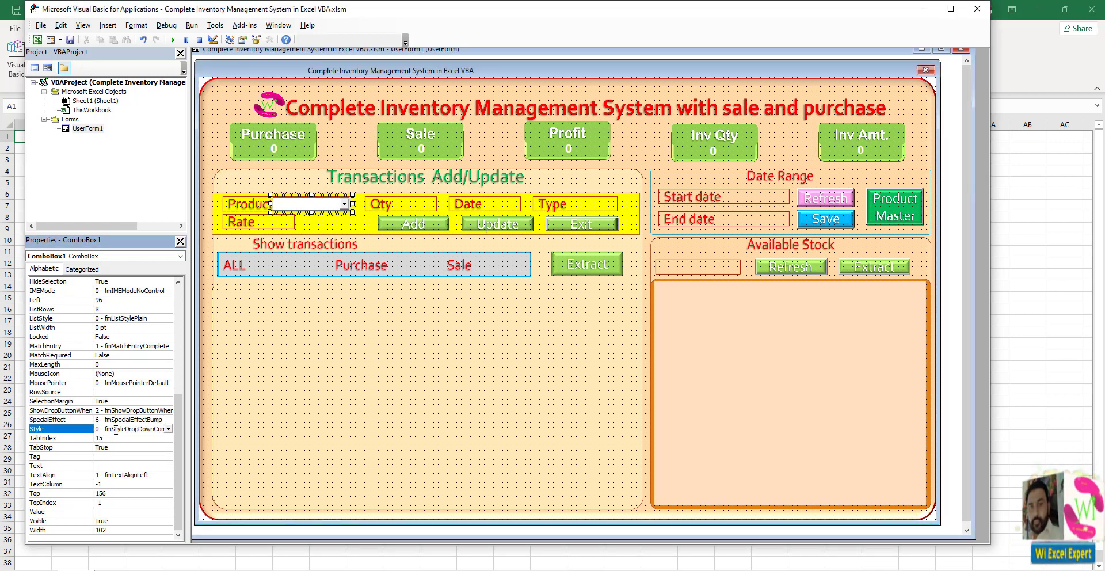
left_click(168, 429)
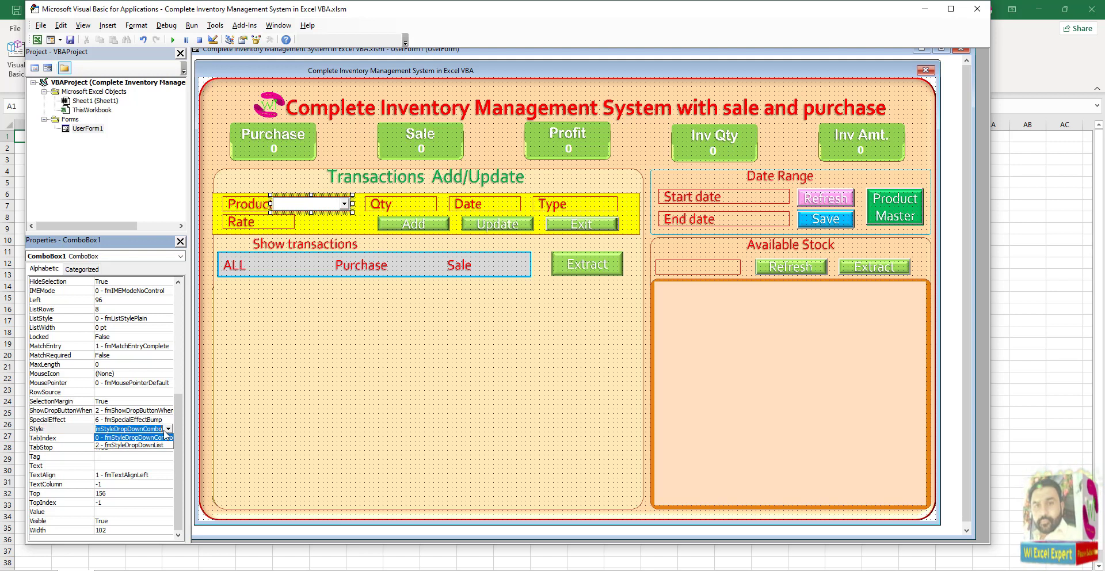
left_click(133, 445)
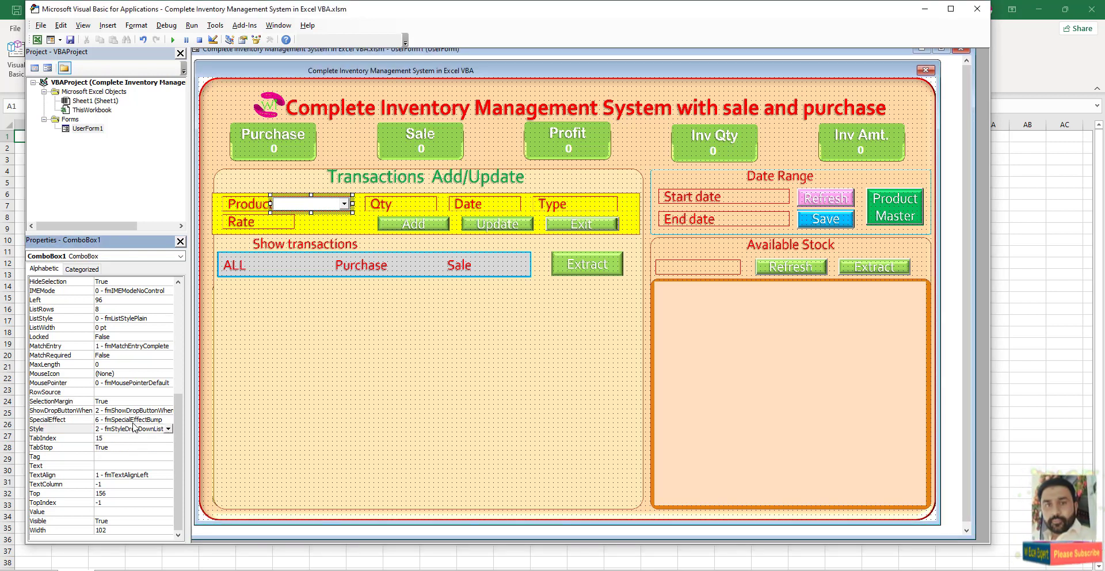
scroll(74, 323, "up", 2)
scroll(72, 324, "up", 2)
scroll(69, 326, "up", 2)
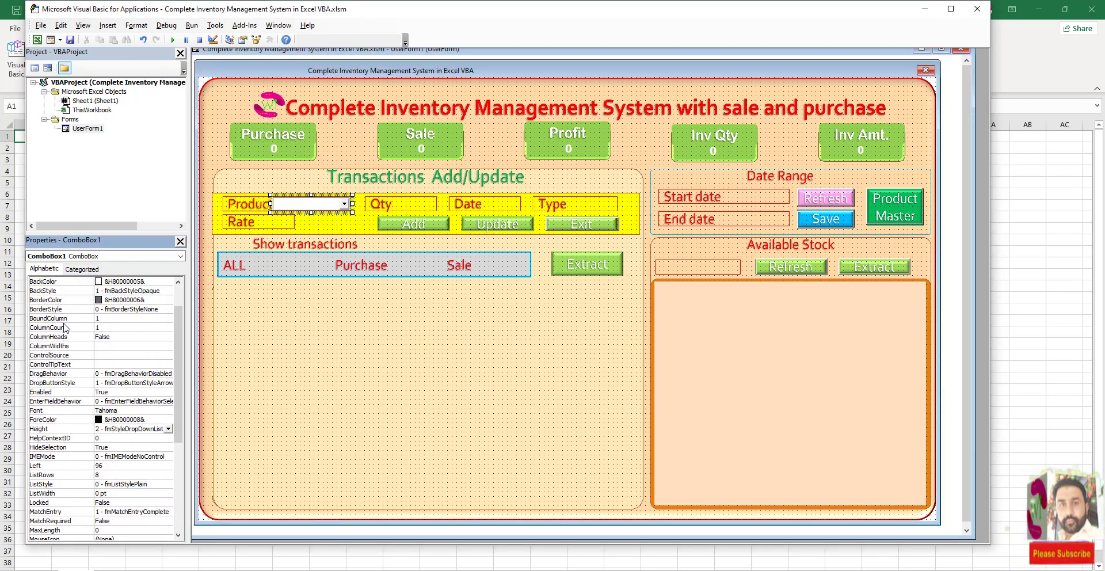
scroll(65, 327, "up", 1)
scroll(64, 331, "up", 1)
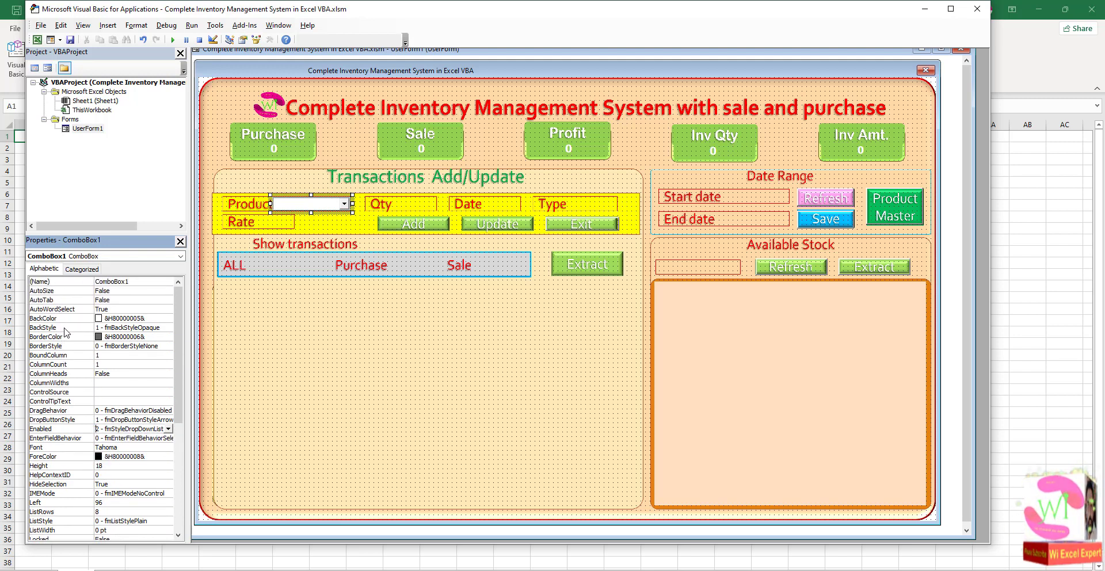
Make the Product combo box's background transparent, then reselect it
double_click(66, 328)
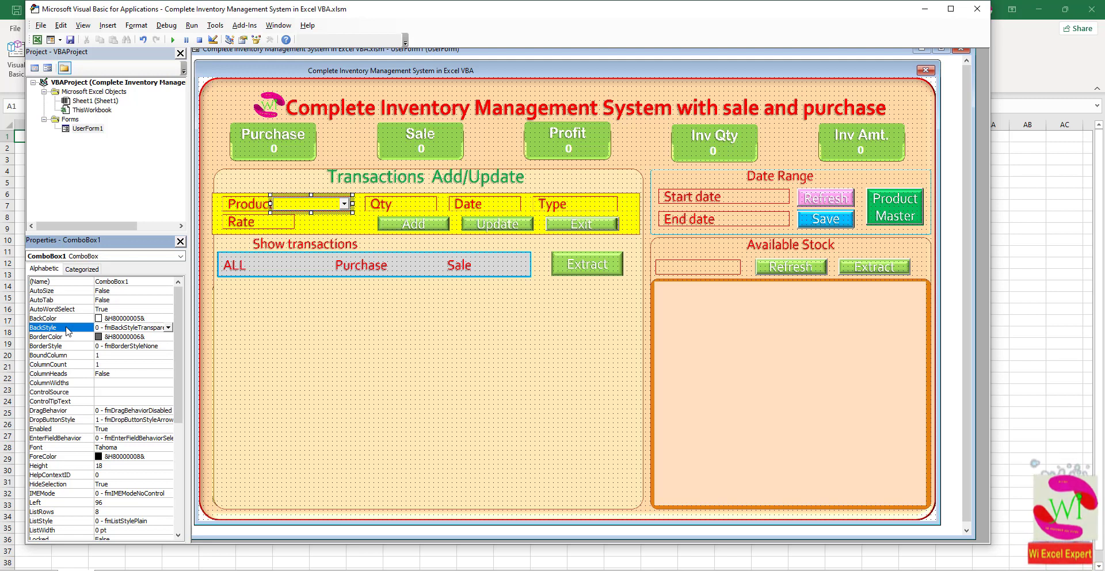
left_click(236, 182)
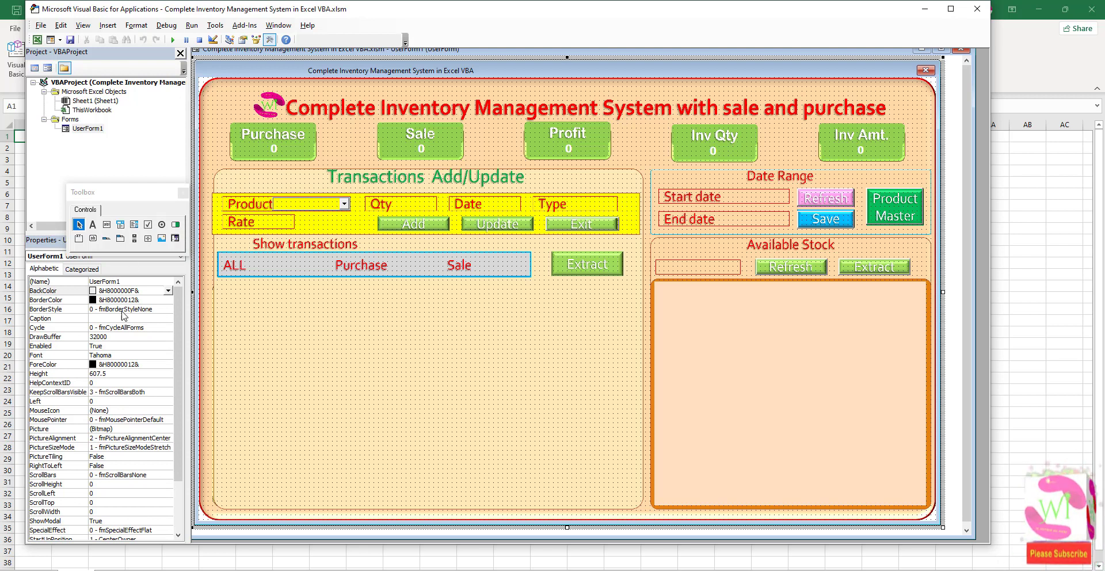
left_click(298, 205)
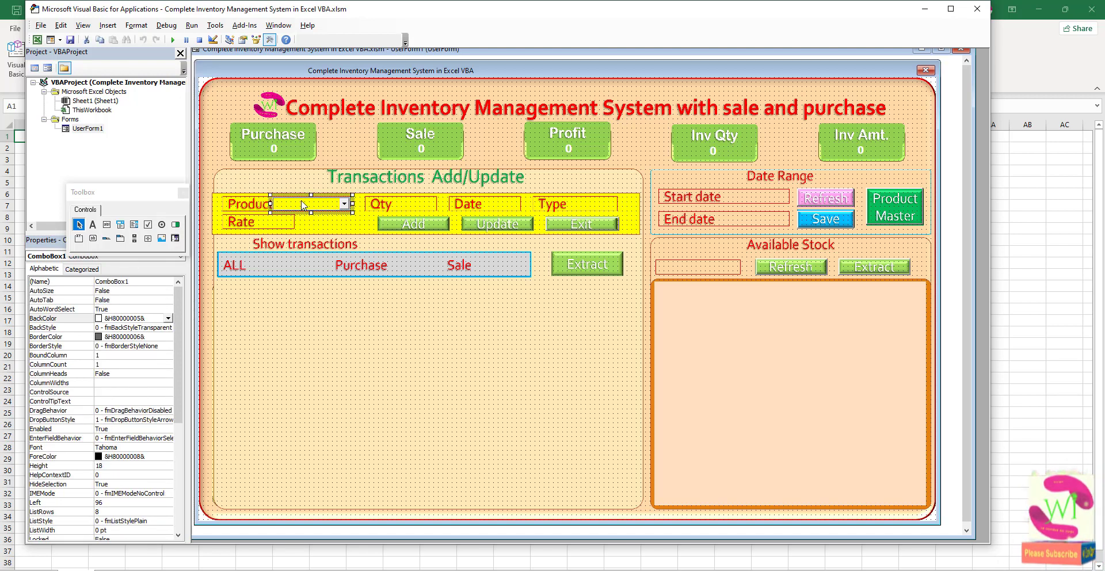
Set the combo box's drop button style to Ellipsis
left_click(77, 346)
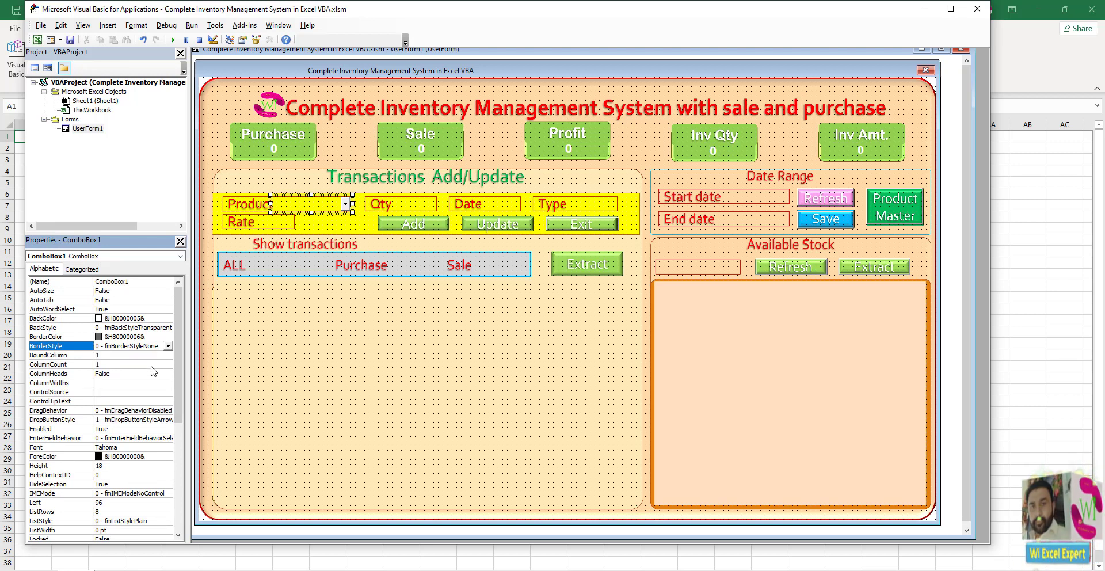
scroll(145, 377, "down", 1)
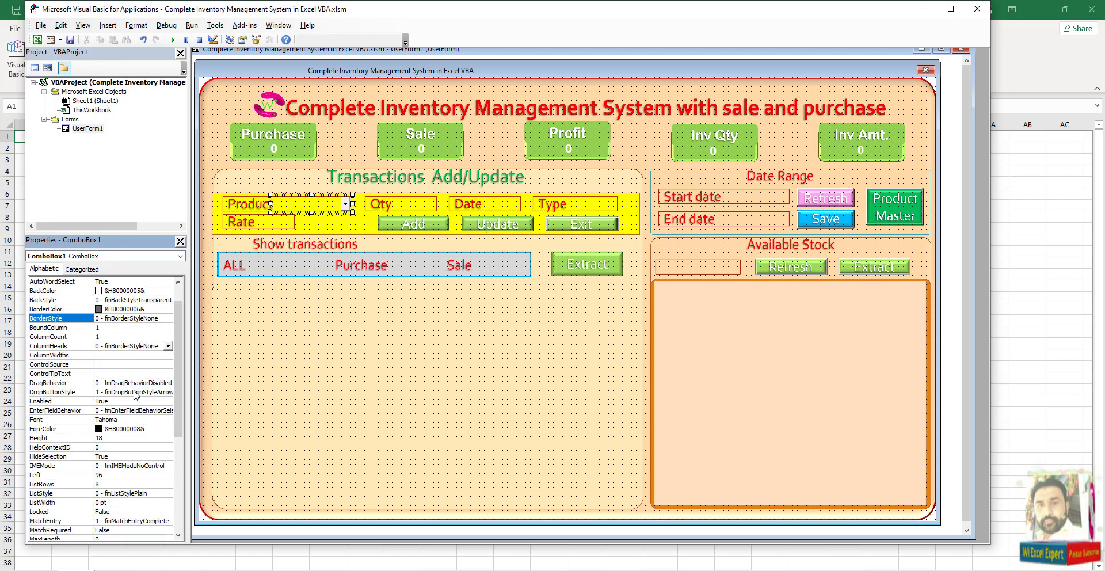
left_click(156, 392)
left_click(168, 392)
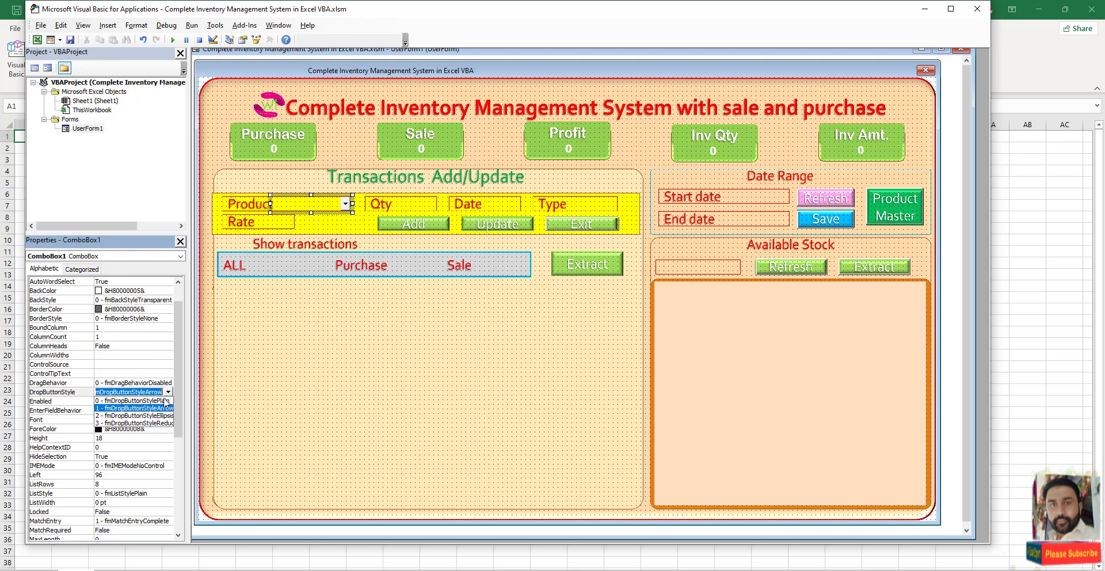
left_click(159, 419)
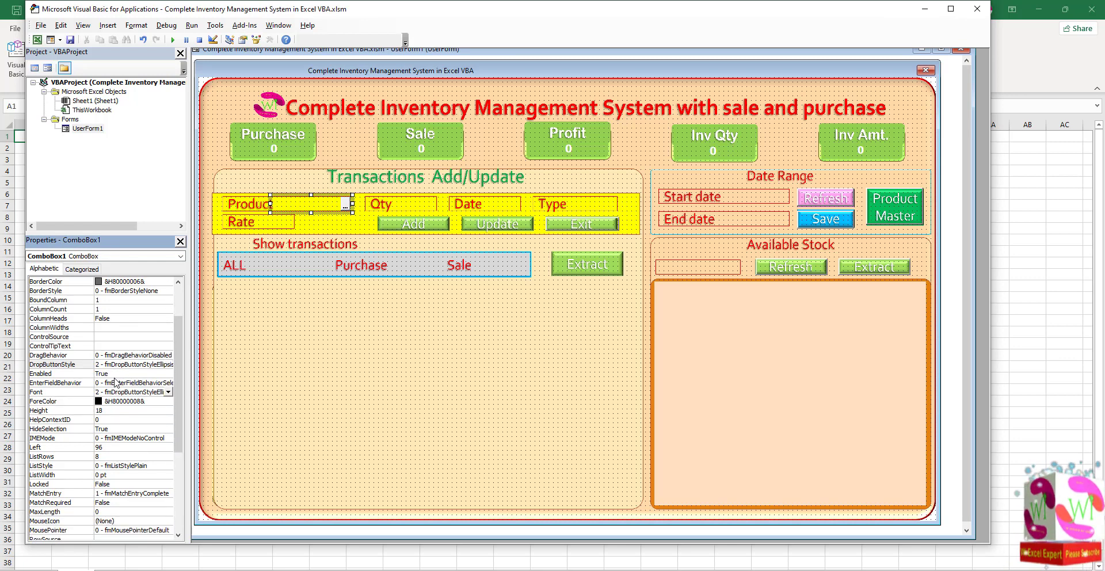
Set the combo box's ListRows to 25
scroll(118, 391, "up", 1)
scroll(106, 357, "down", 7)
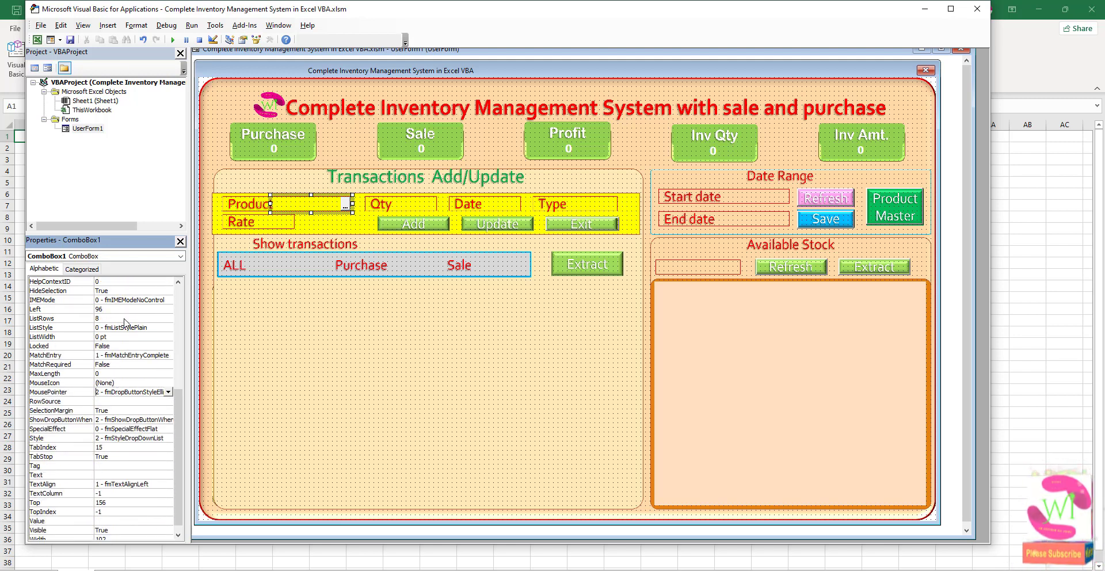
left_click(125, 317)
type("25")
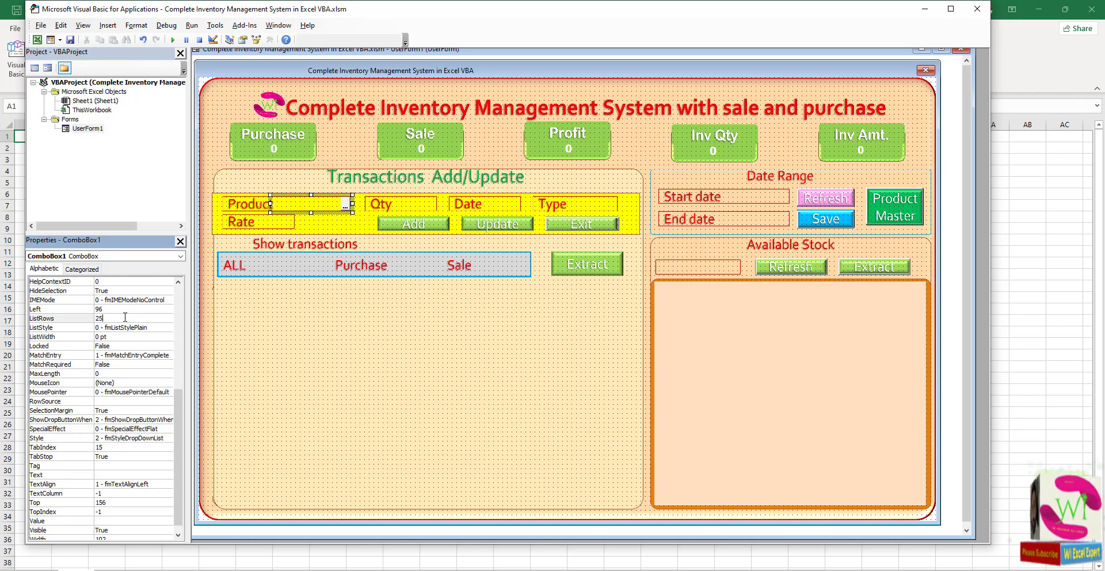
left_click(113, 299)
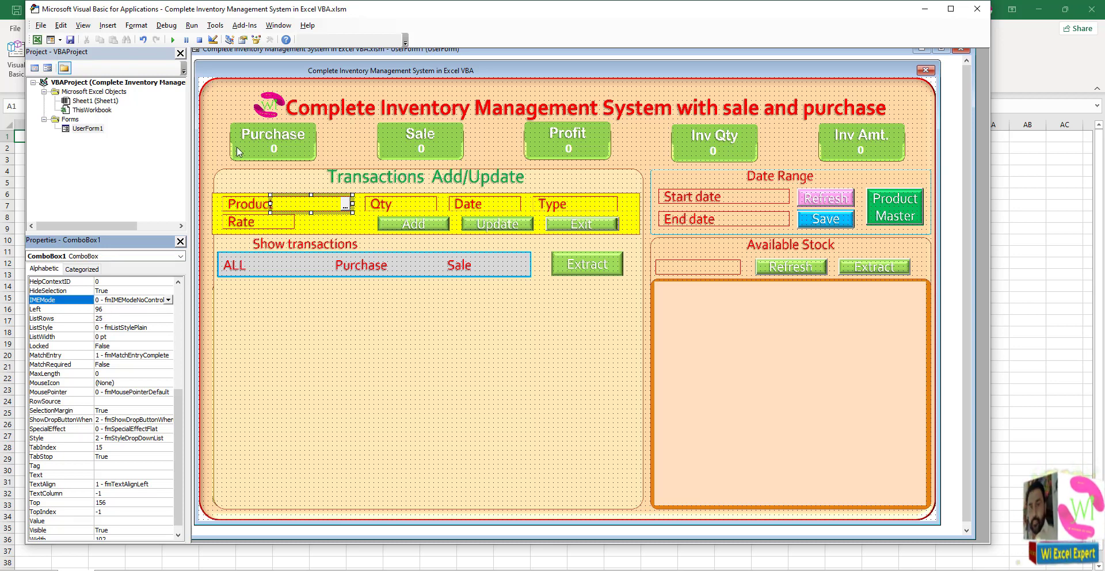
Run the form, open the Product drop-down to test it, then close the form
left_click(173, 40)
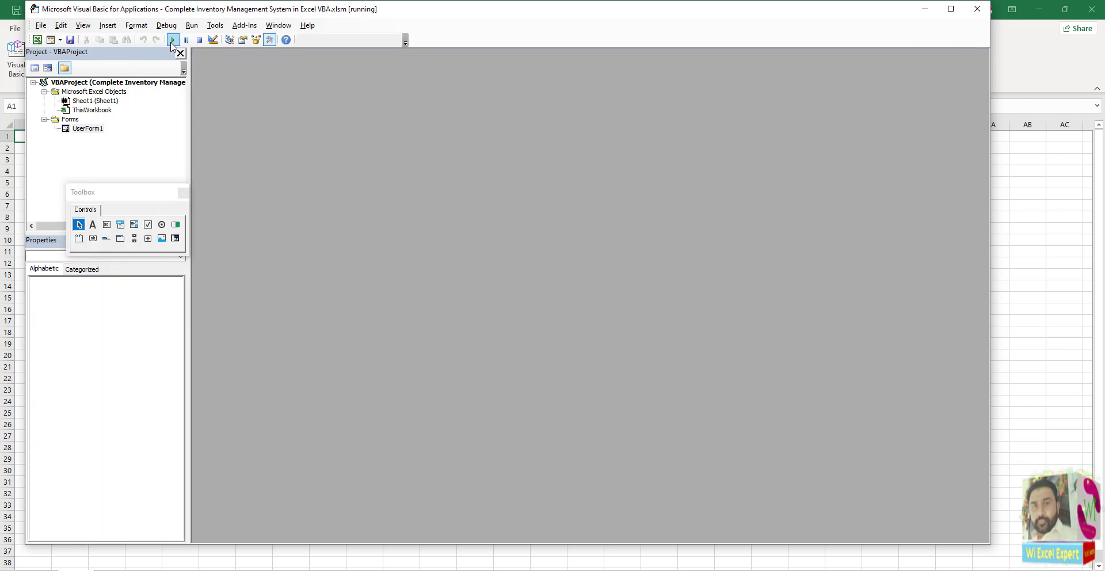
left_click(330, 211)
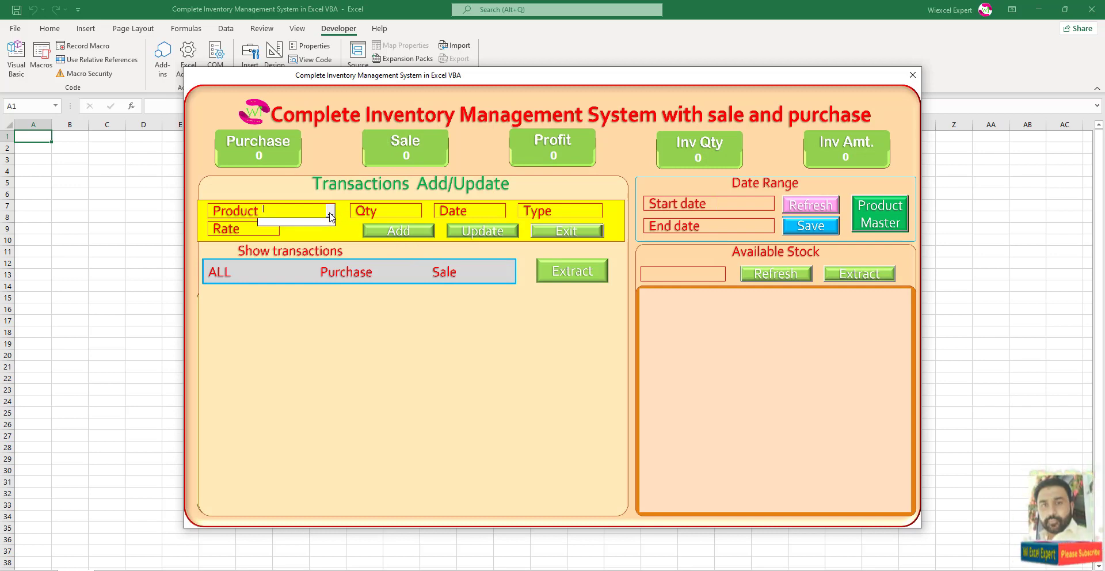
left_click(331, 214)
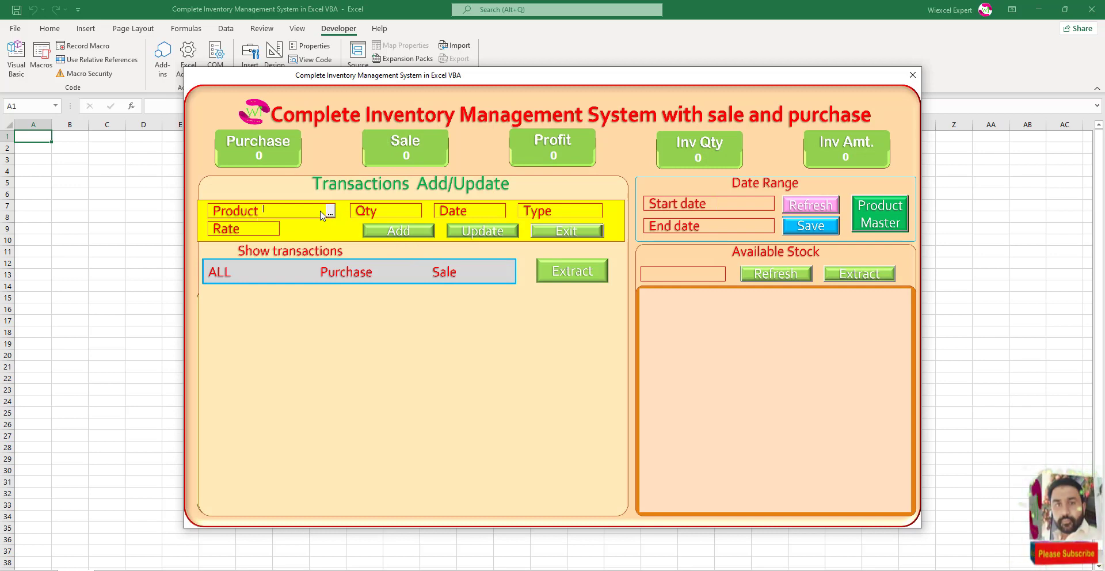
left_click(599, 229)
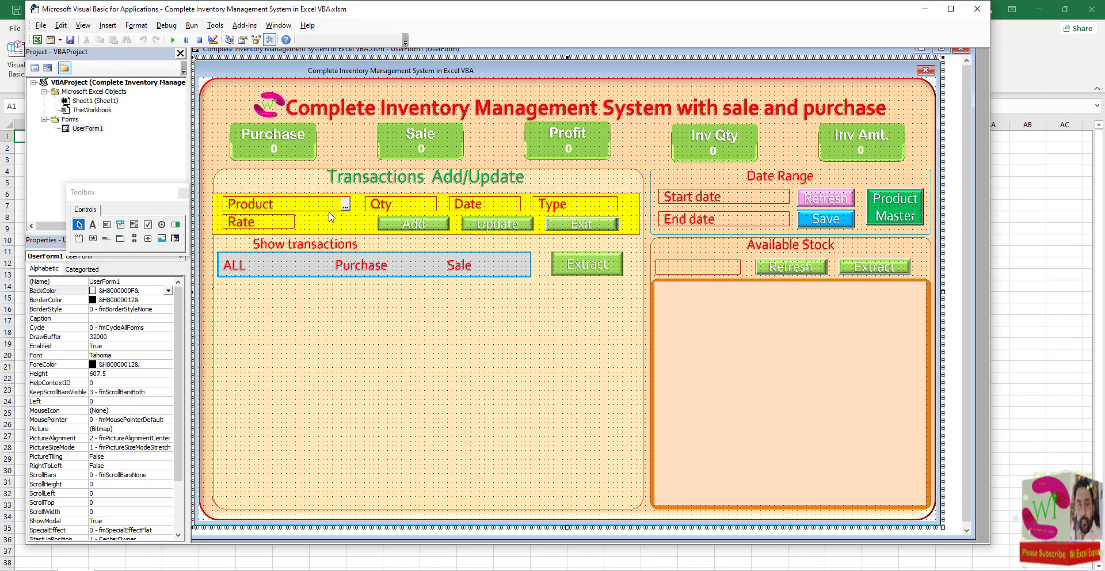
left_click(327, 211)
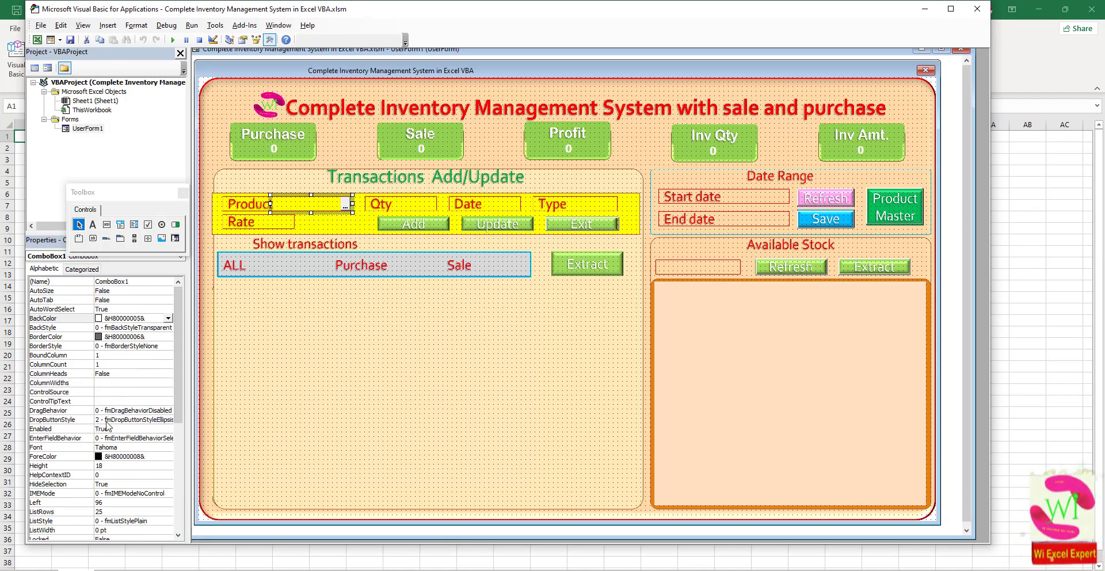
Set ComboBox1's font to Tahoma, size 14
left_click(115, 447)
left_click(168, 447)
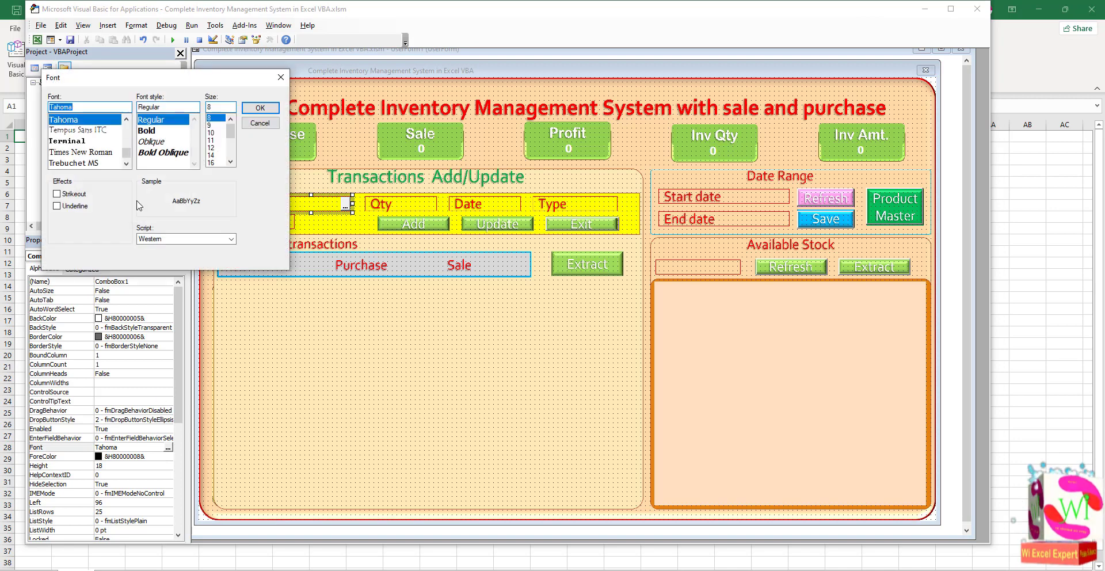
left_click(211, 155)
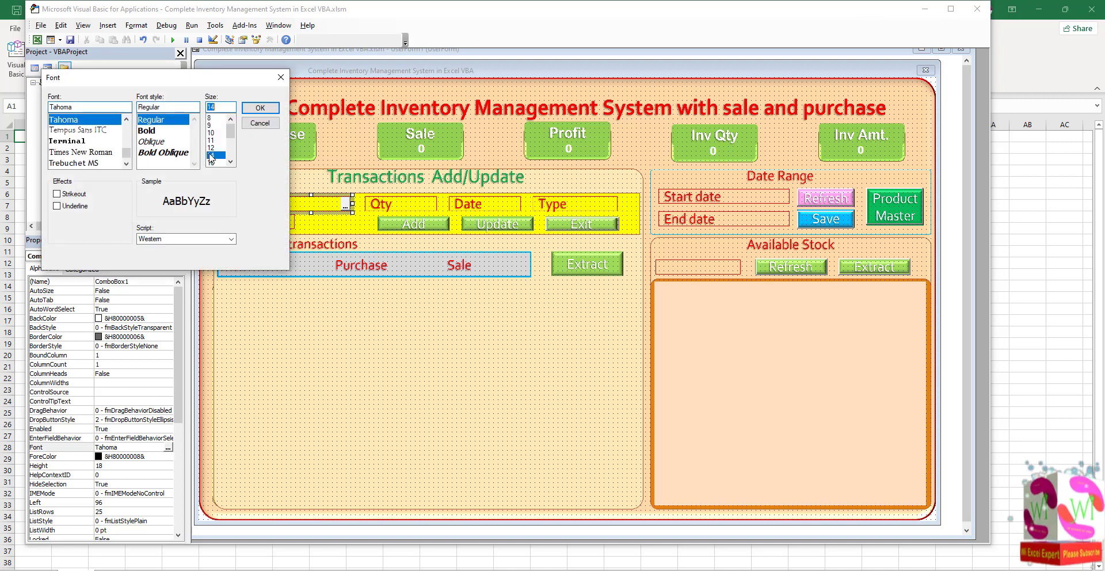
left_click(256, 116)
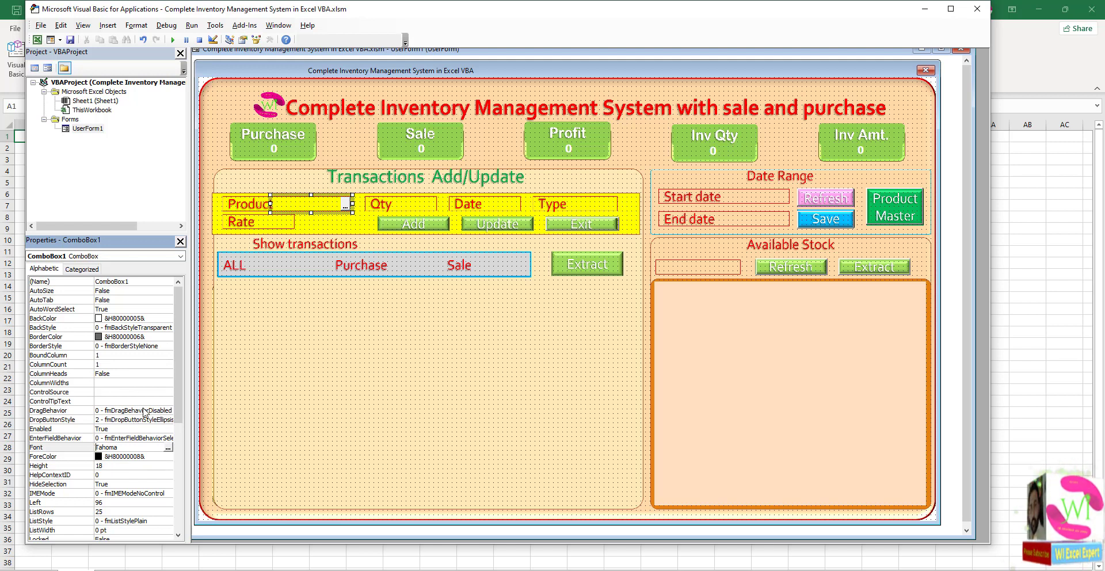
left_click(137, 375)
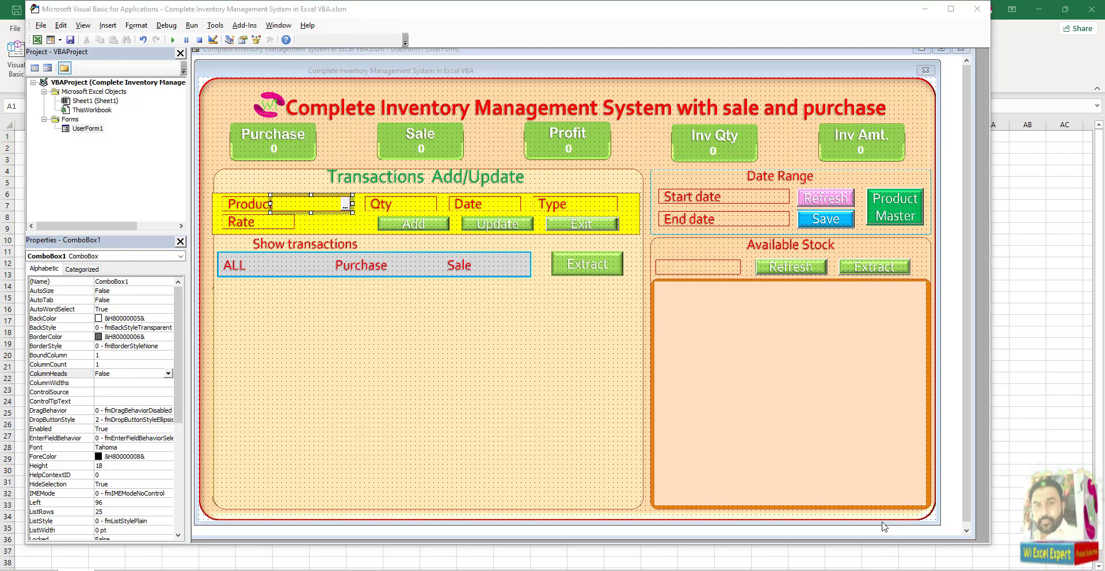
left_click(420, 209)
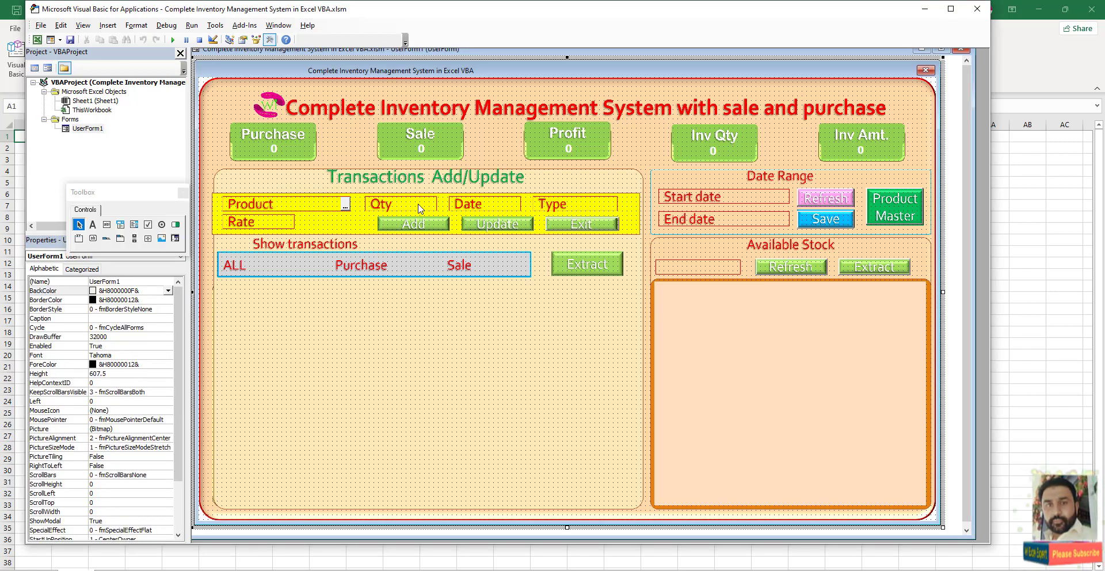
left_click(766, 202)
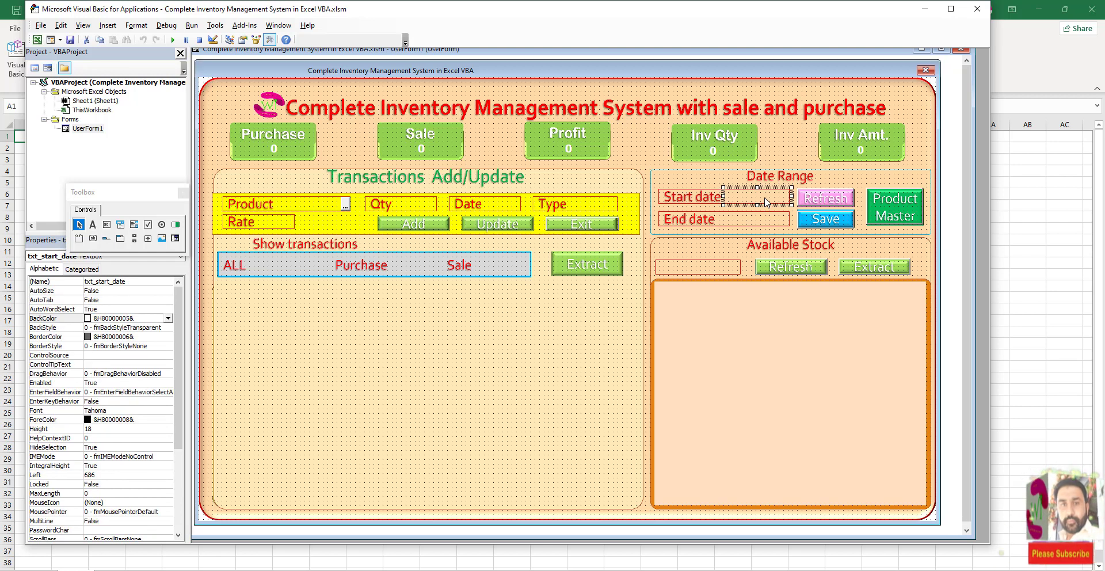
left_click_drag(766, 202, 442, 209)
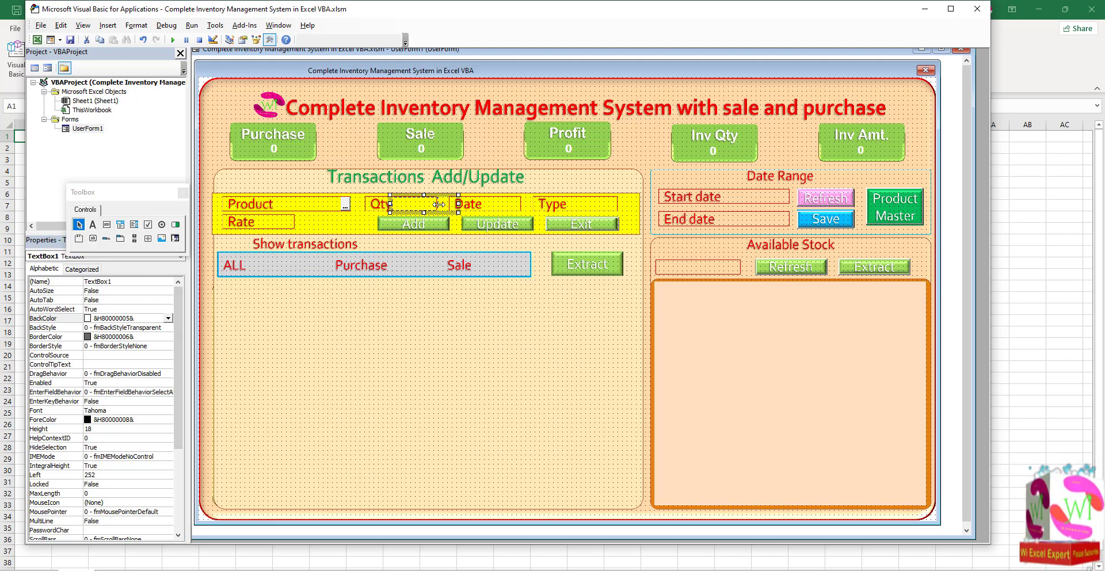
left_click_drag(439, 204, 440, 204)
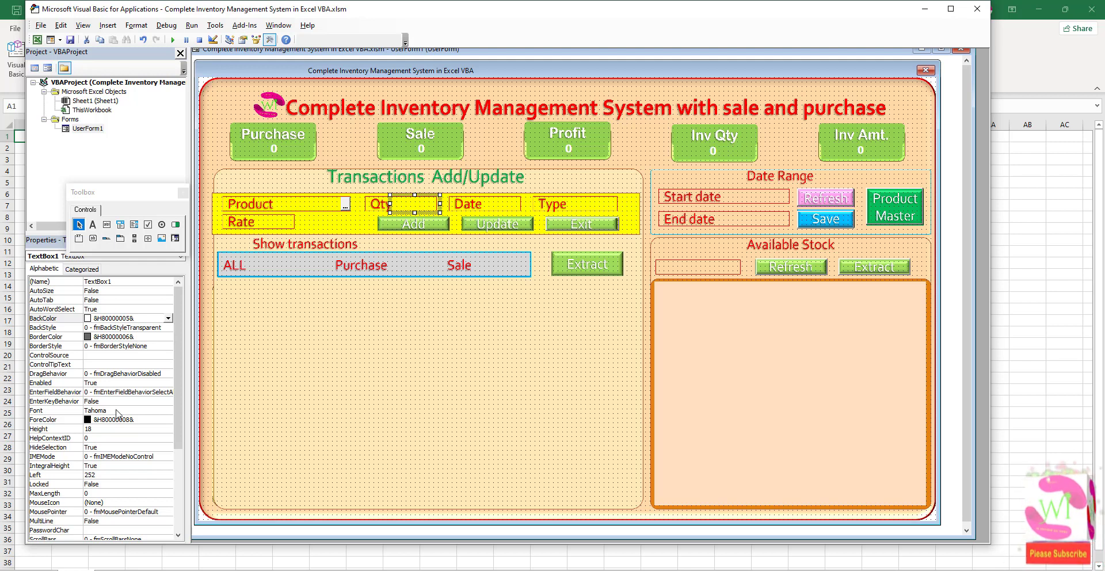
scroll(119, 414, "down", 5)
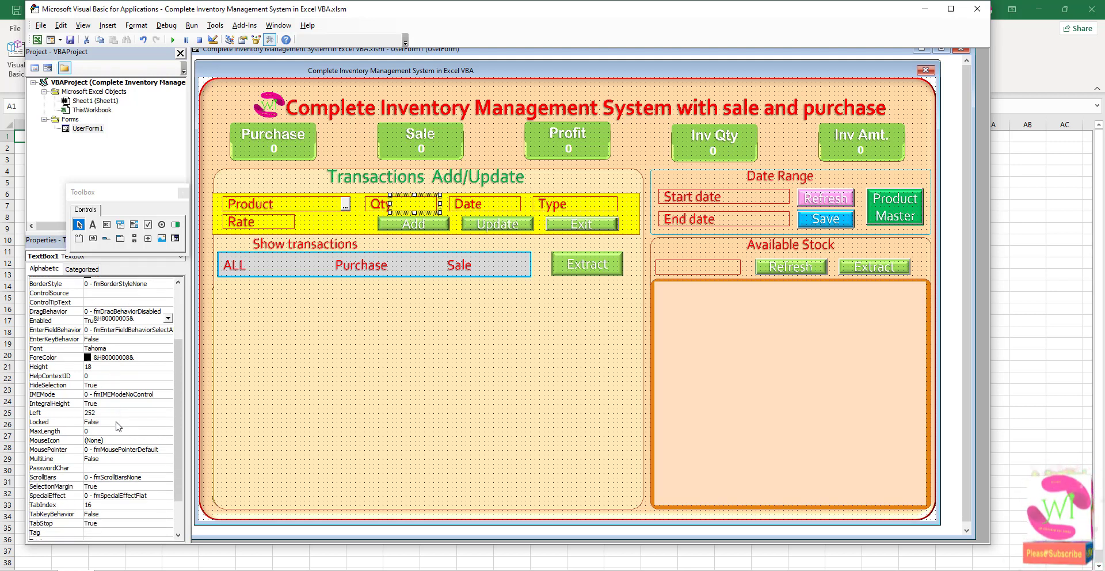
left_click(81, 269)
scroll(113, 500, "down", 5)
scroll(114, 500, "down", 2)
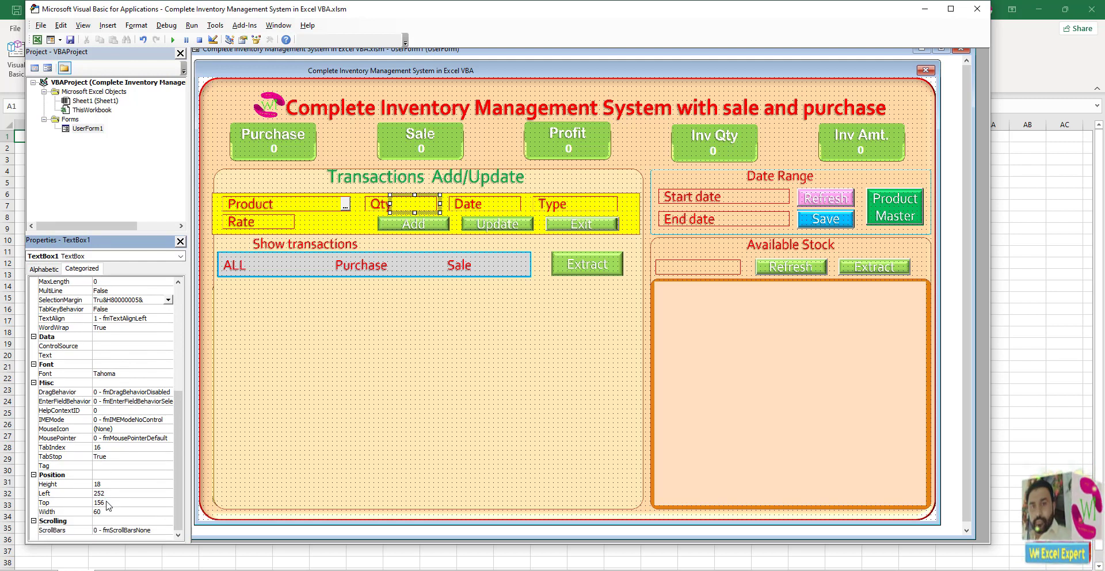
left_click(110, 511)
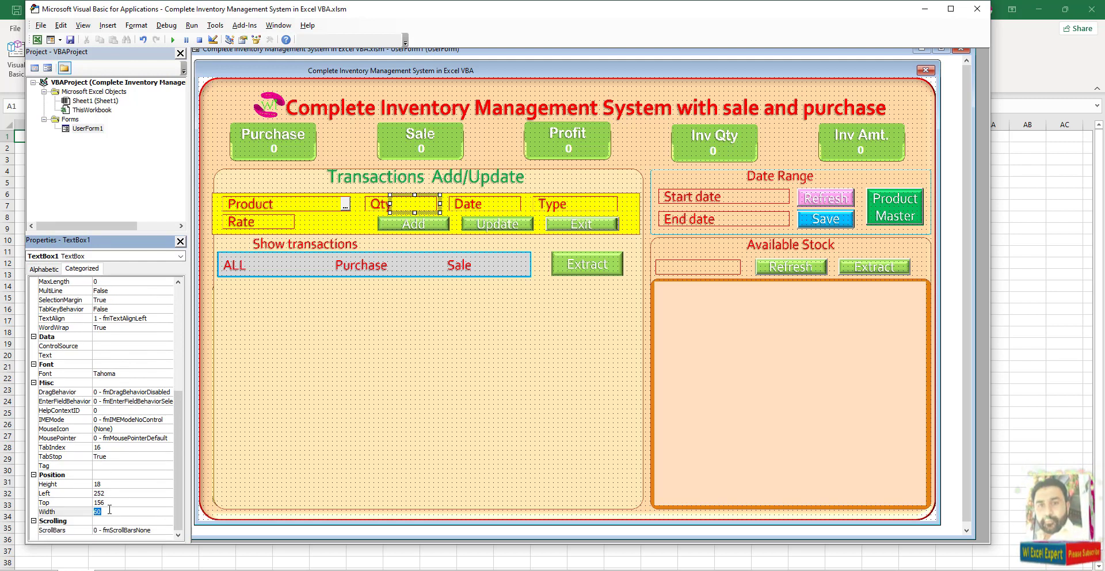
type("58")
left_click(34, 496)
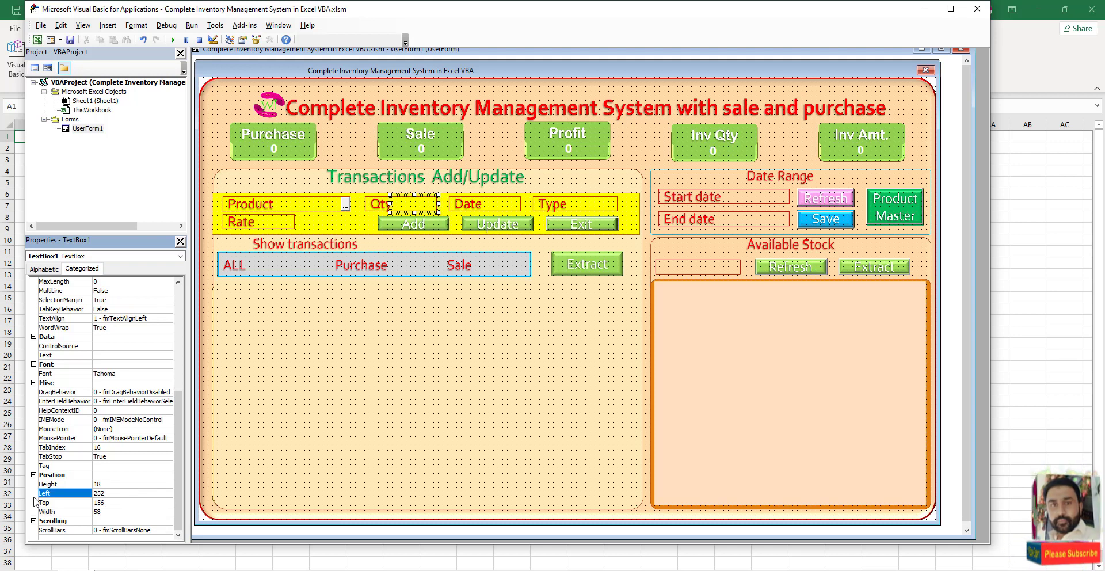
left_click(413, 209)
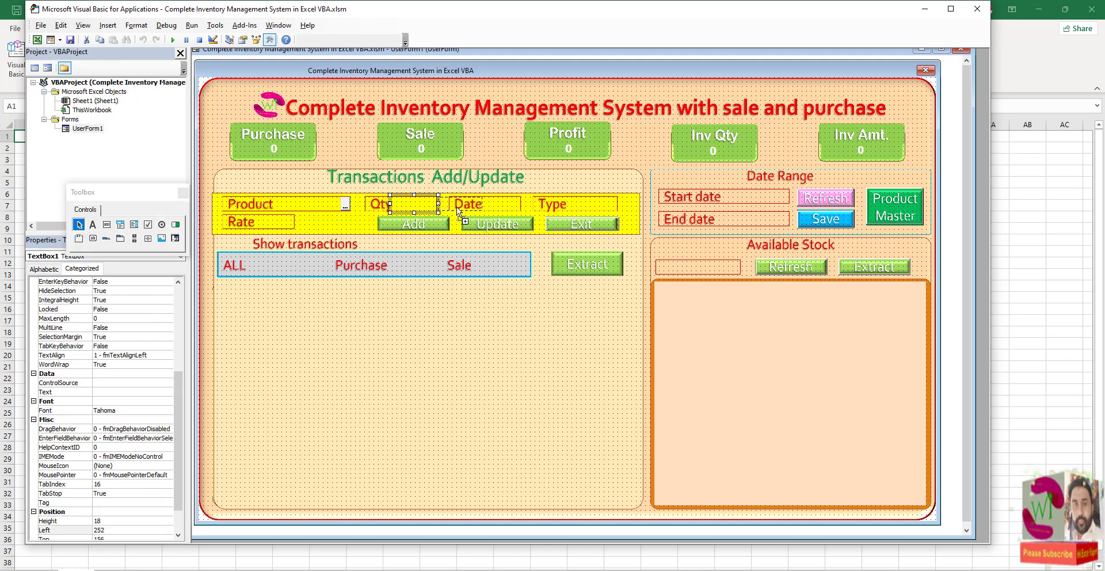
left_click(500, 211)
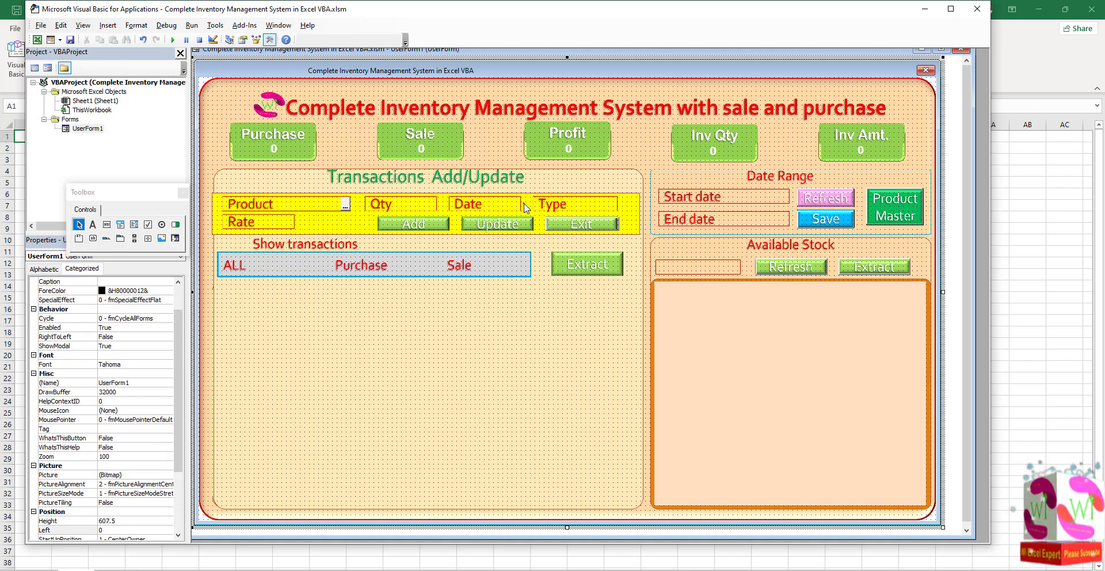
left_click(516, 205)
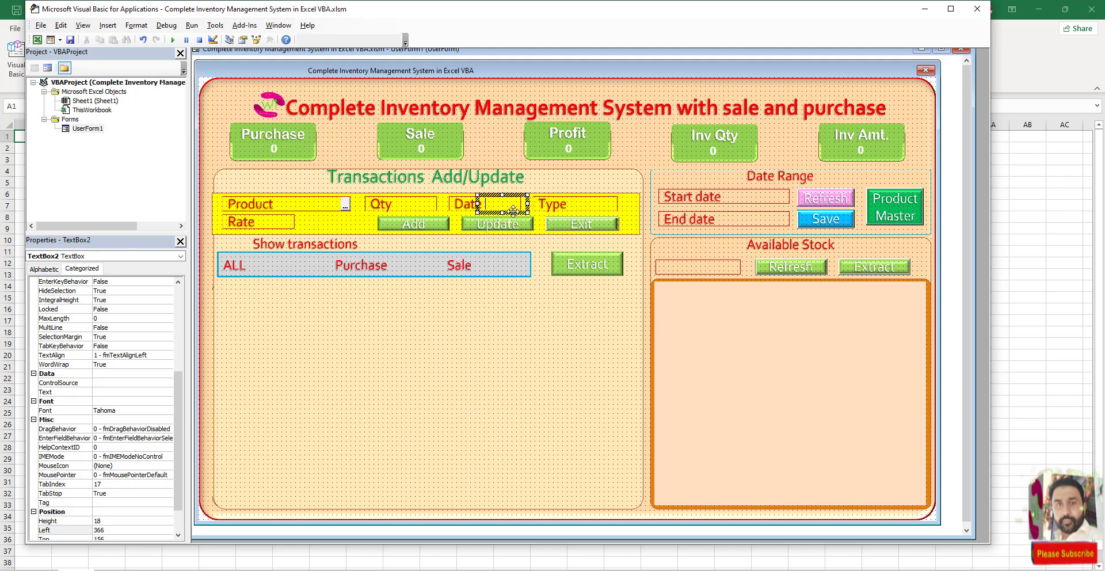
left_click(493, 303)
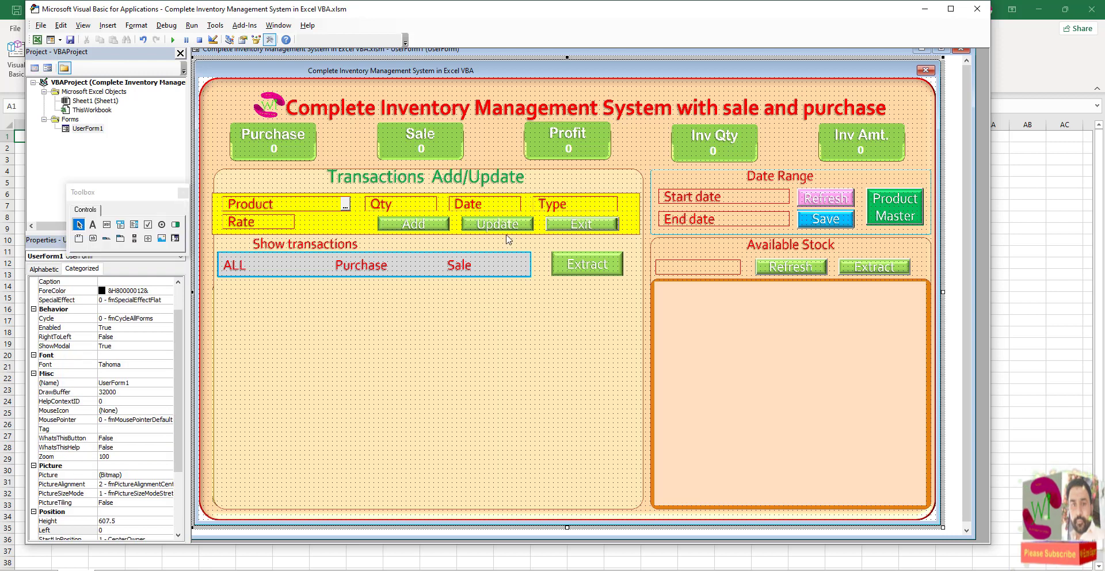
left_click(511, 206)
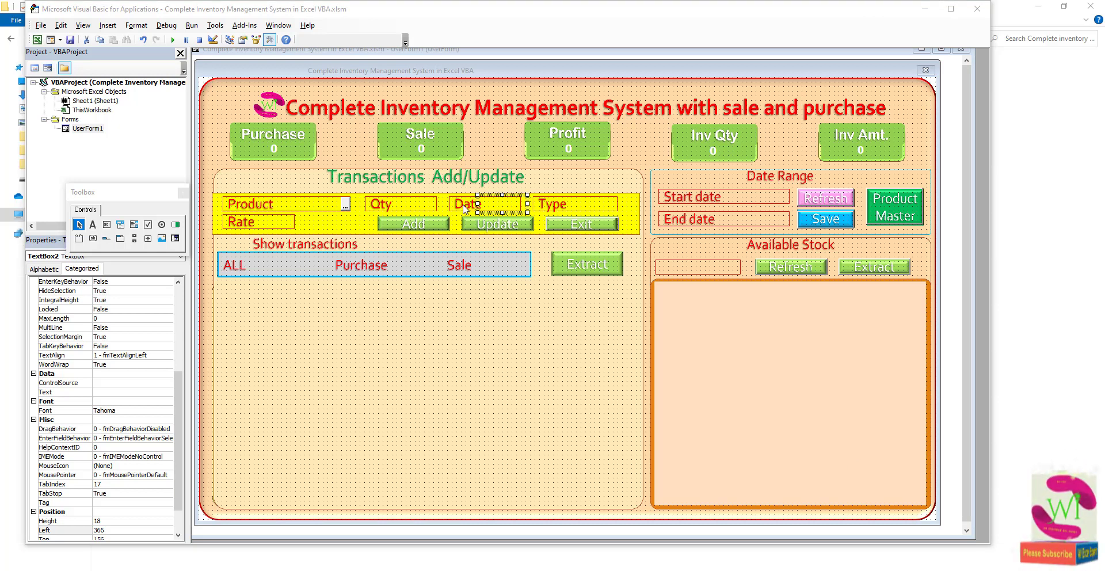
left_click(224, 117)
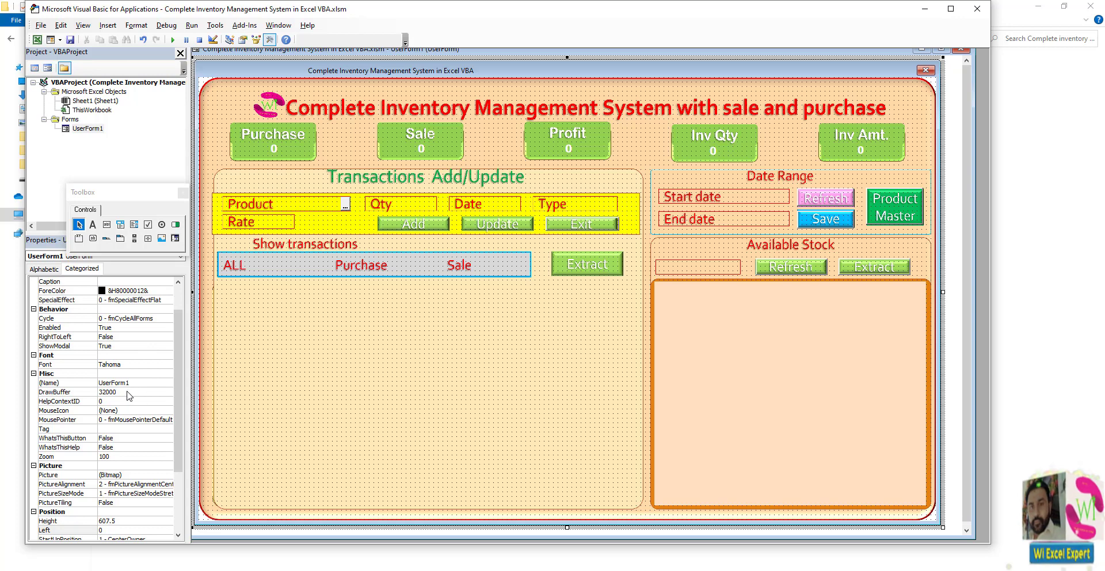
Load picture 'a' as the UserForm's background Picture
left_click(147, 475)
left_click(168, 474)
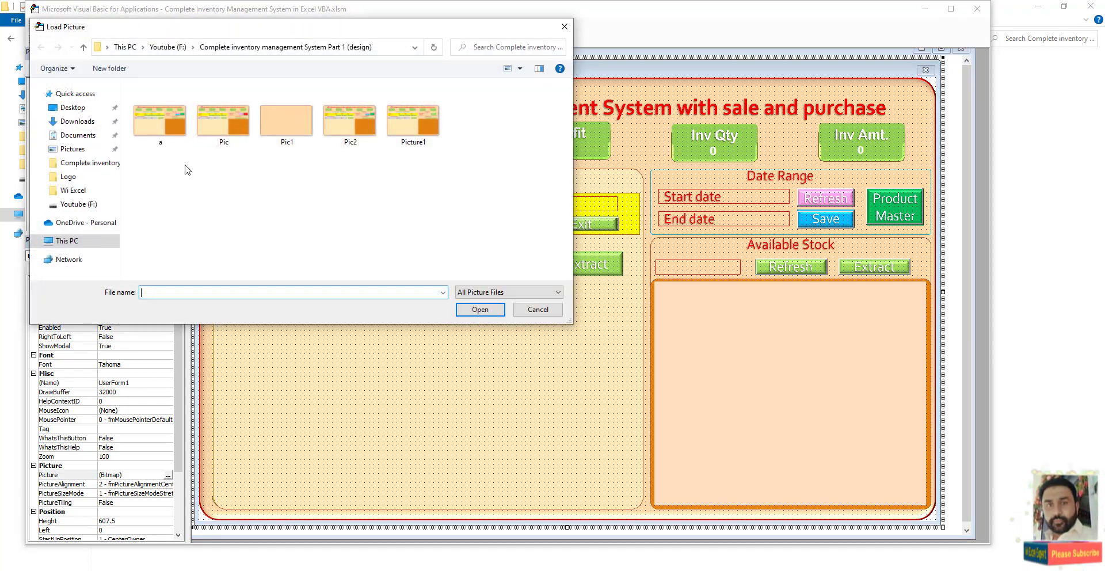
double_click(160, 122)
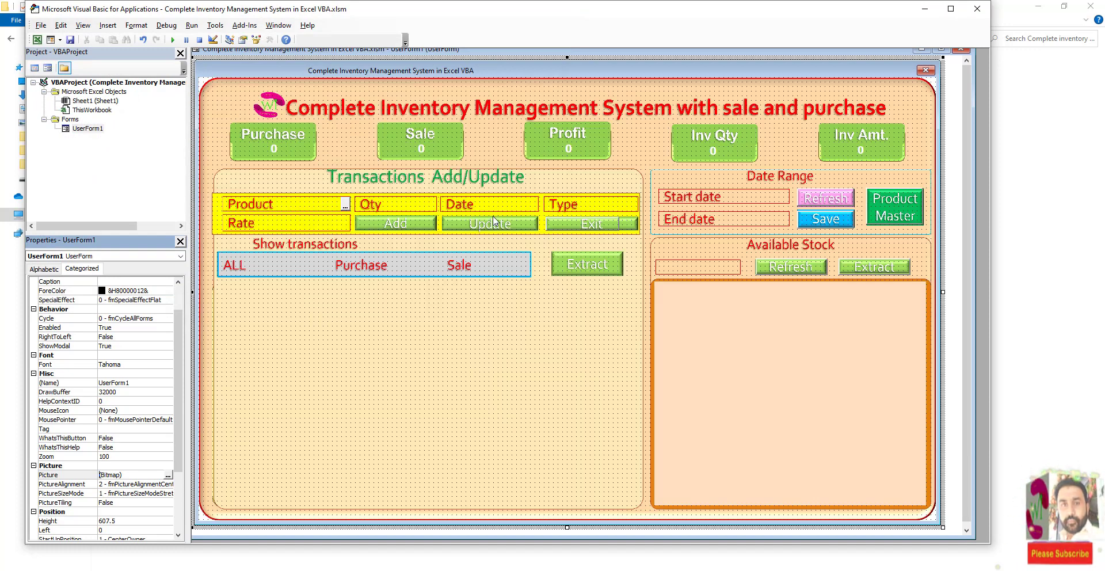
left_click(345, 208)
Widen the Date textbox and stretch the transparent button to cover the Exit box
left_click(402, 209)
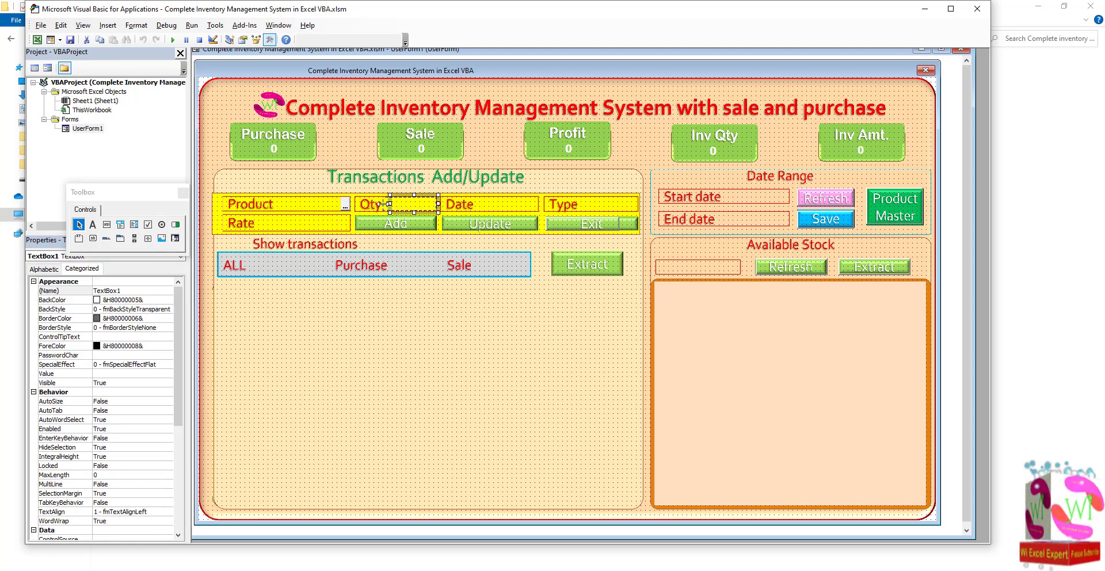
left_click(502, 207)
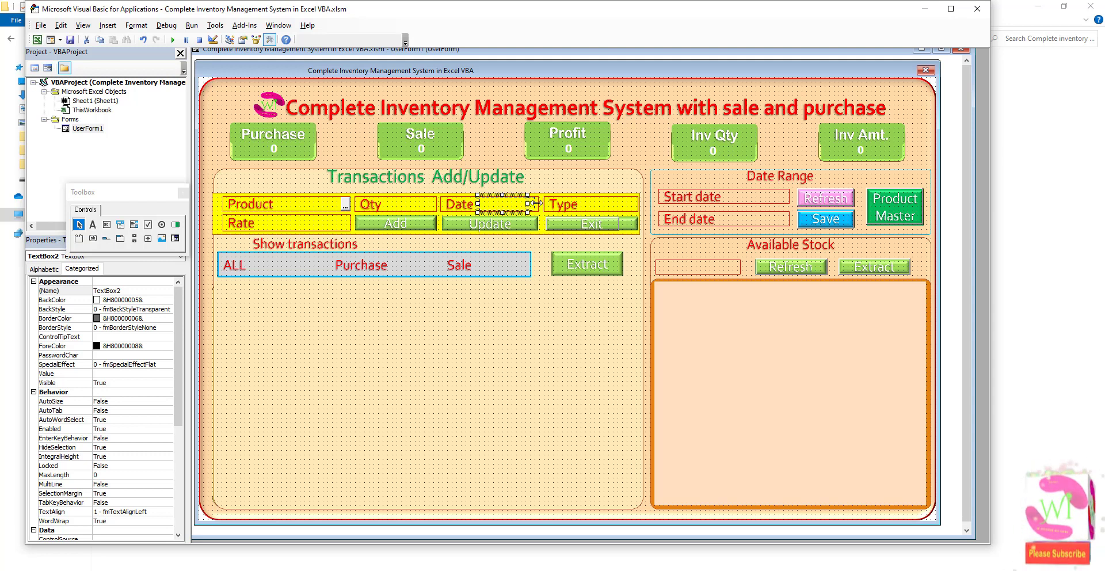
left_click_drag(538, 202, 542, 203)
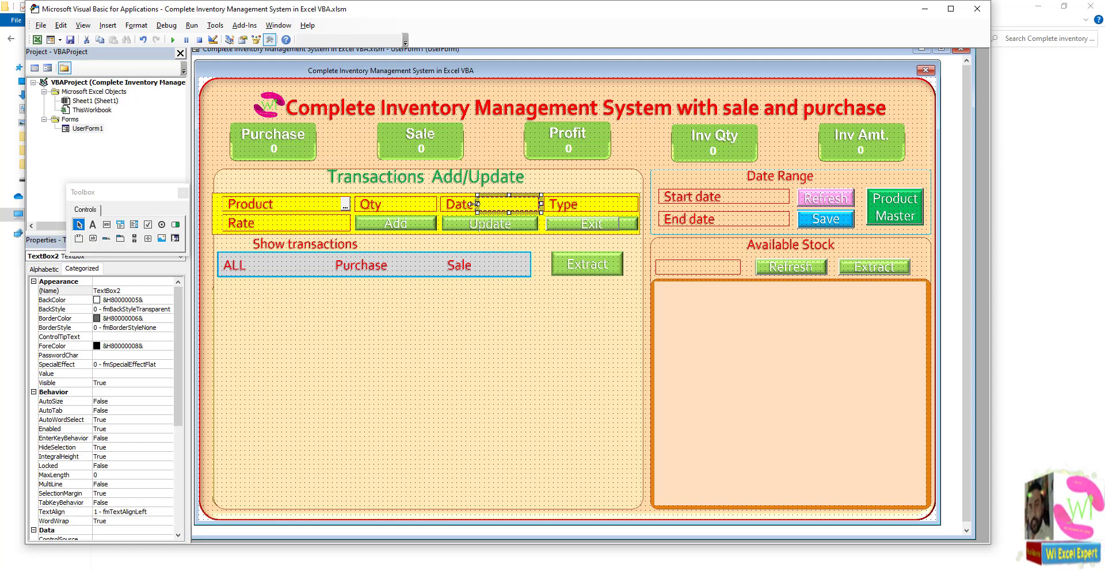
left_click_drag(471, 204, 466, 204)
key("Escape")
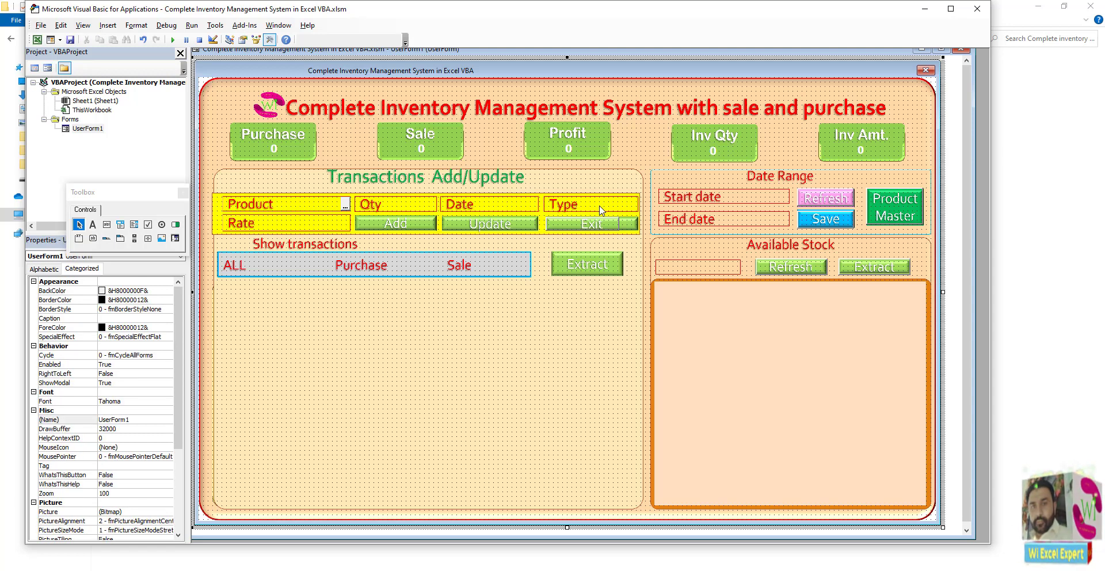
left_click(571, 226)
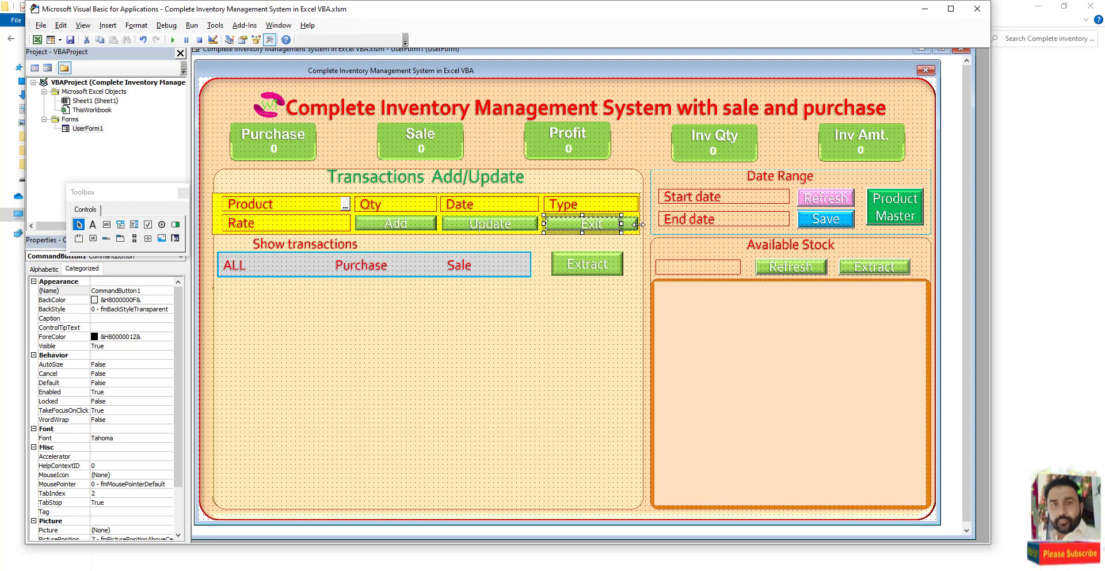
left_click_drag(622, 224, 638, 225)
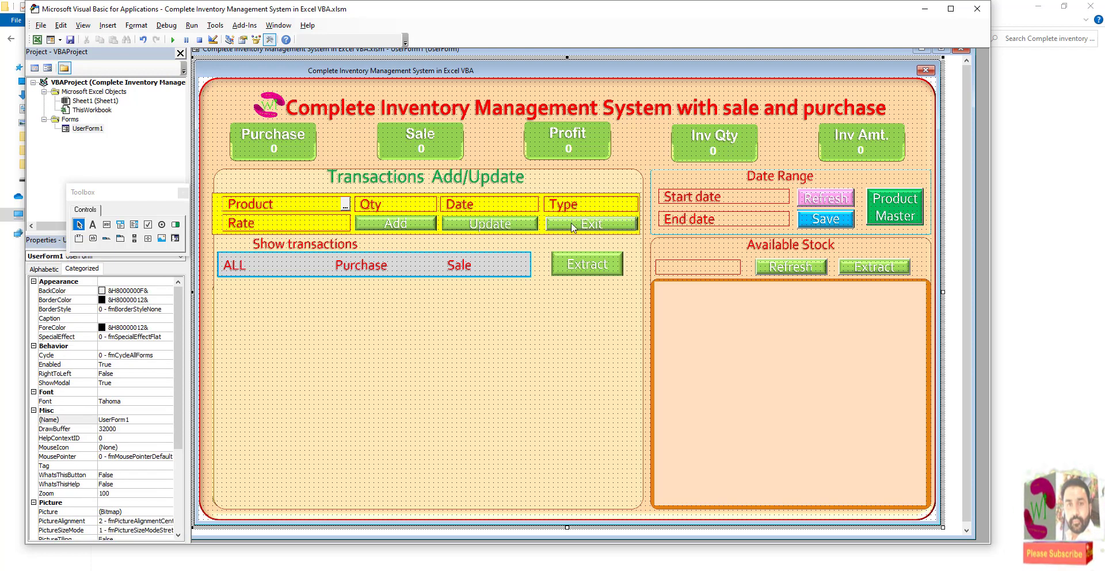
Inspect the form's controls: Qty, Date, Product, Refresh, Start date, Extract and search boxes
left_click(594, 209)
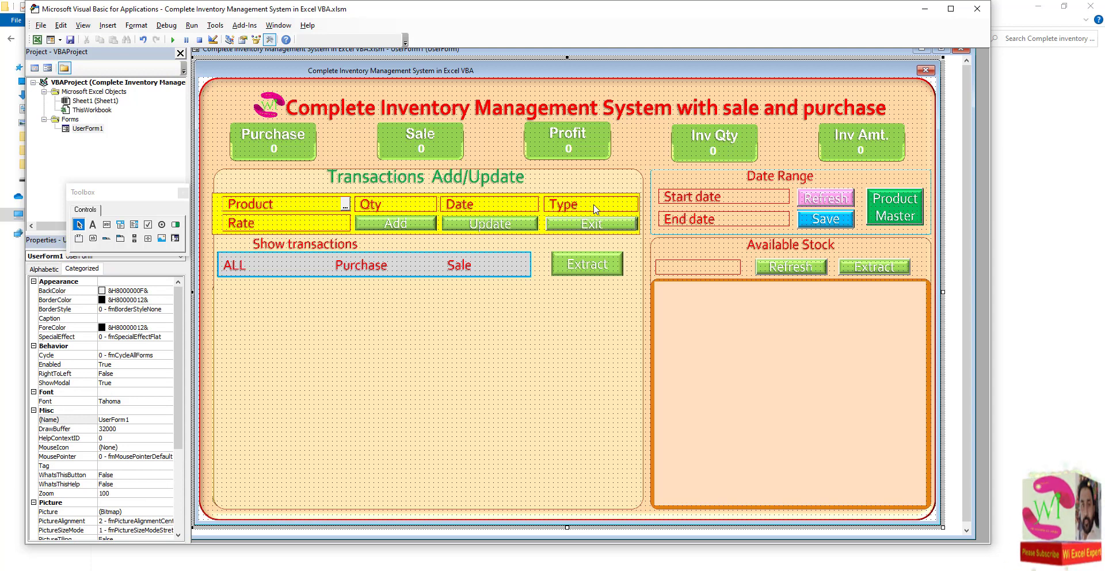
left_click(522, 211)
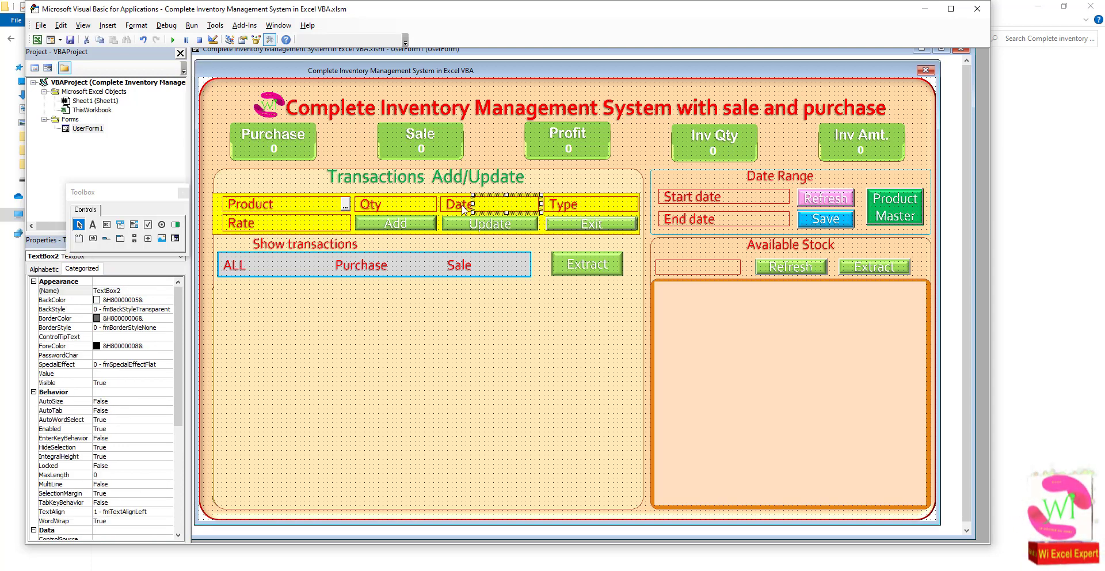
left_click(421, 209)
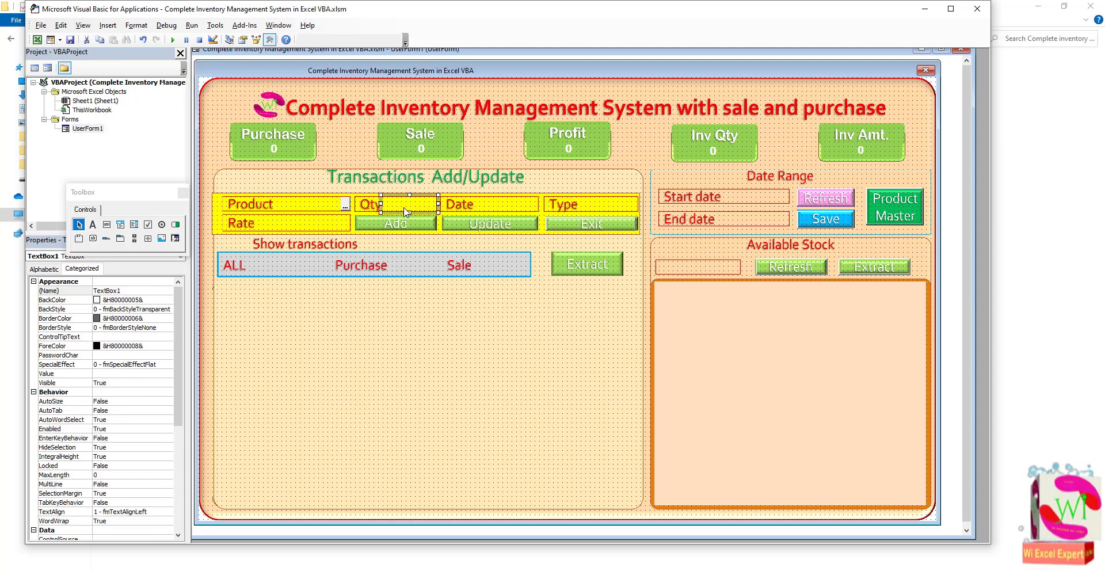
left_click(825, 206)
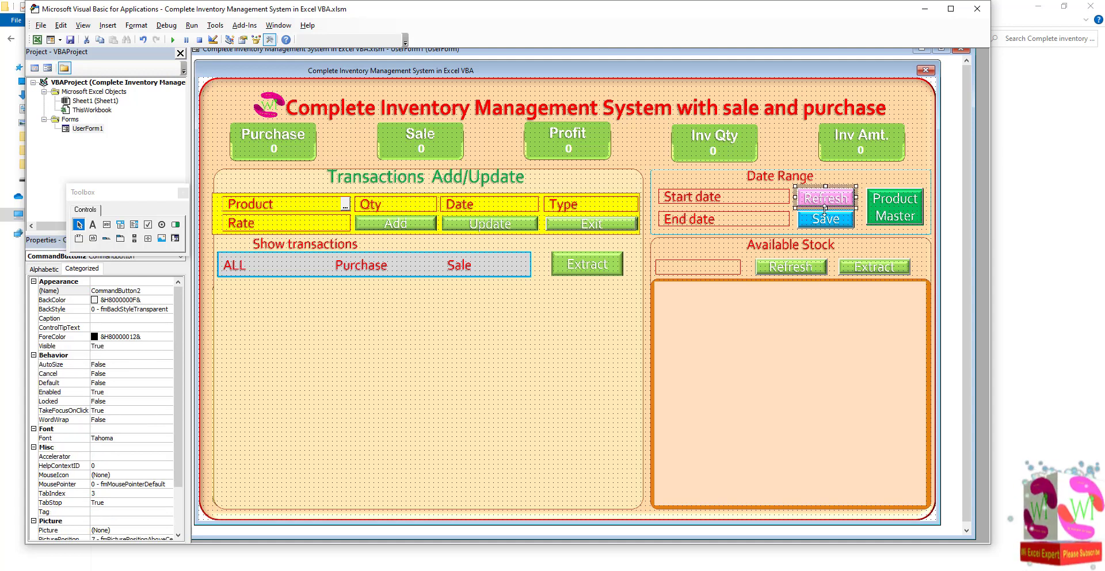
left_click(764, 202)
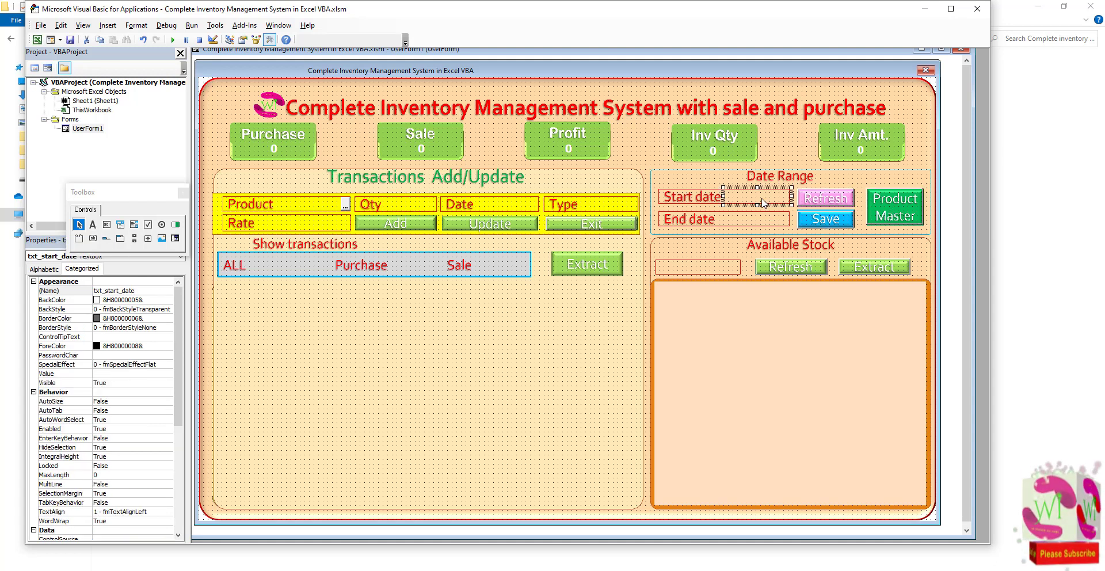
left_click(869, 275)
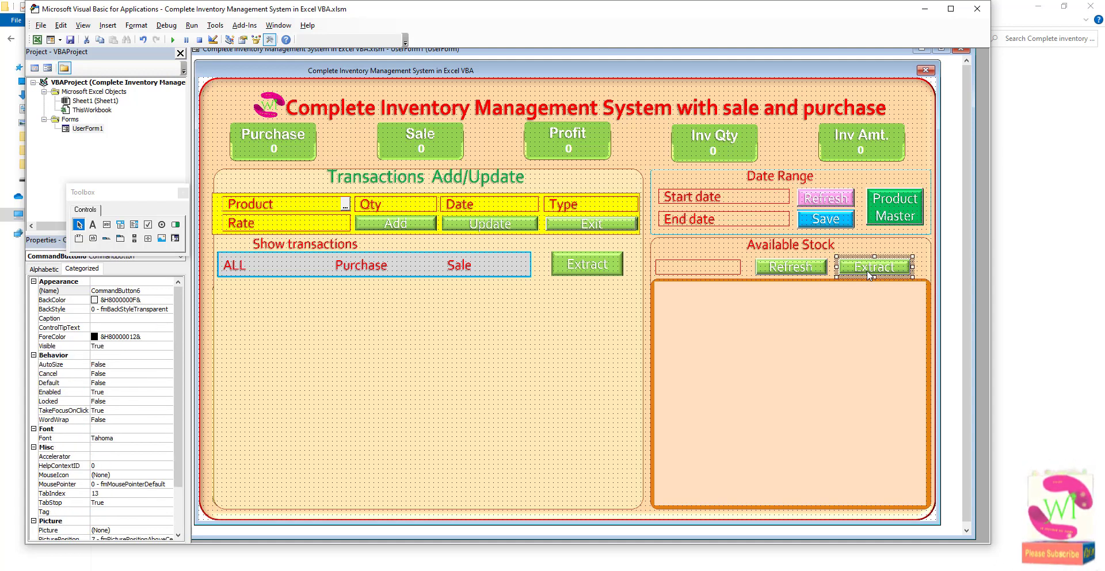
left_click(716, 272)
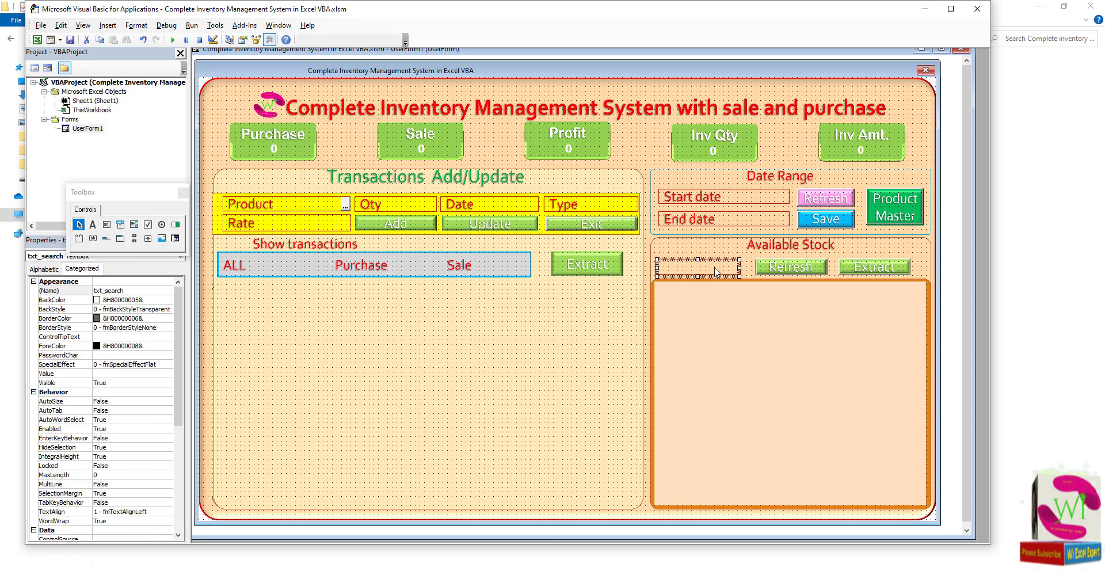
left_click(592, 264)
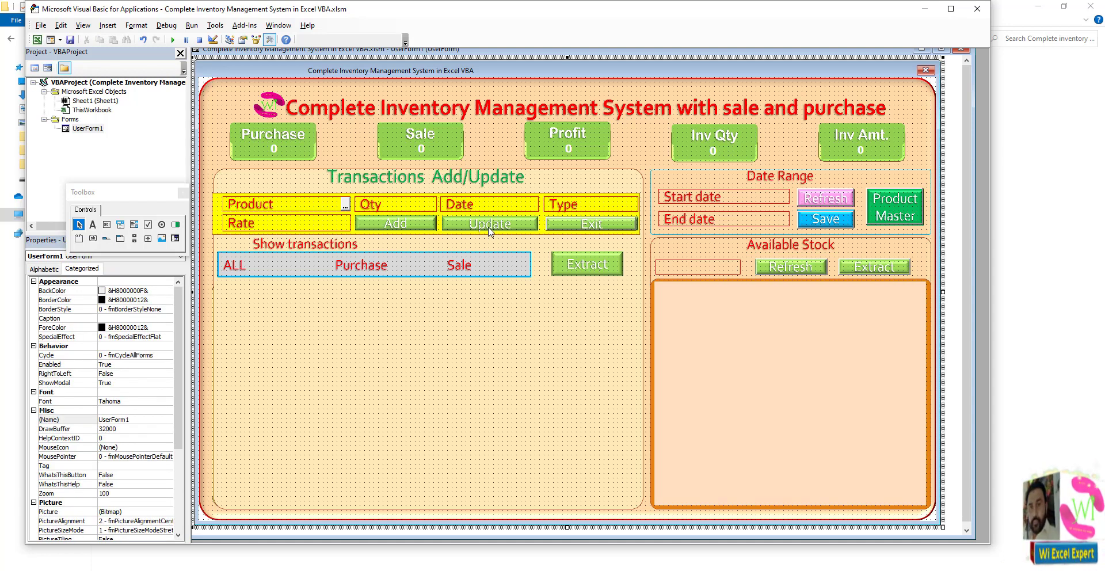
left_click(416, 208)
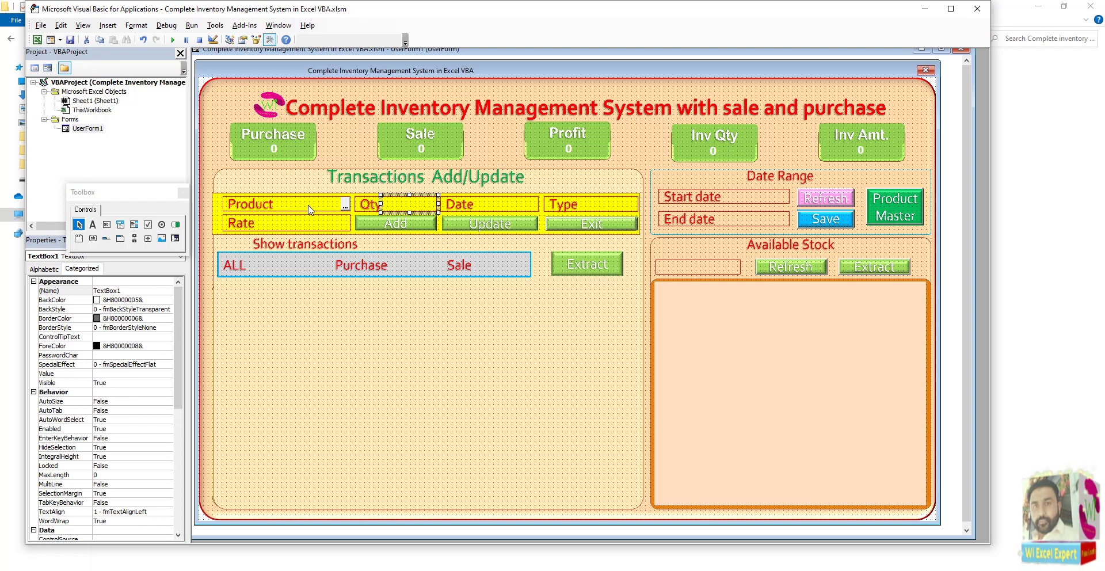
left_click(309, 207)
left_click(425, 211)
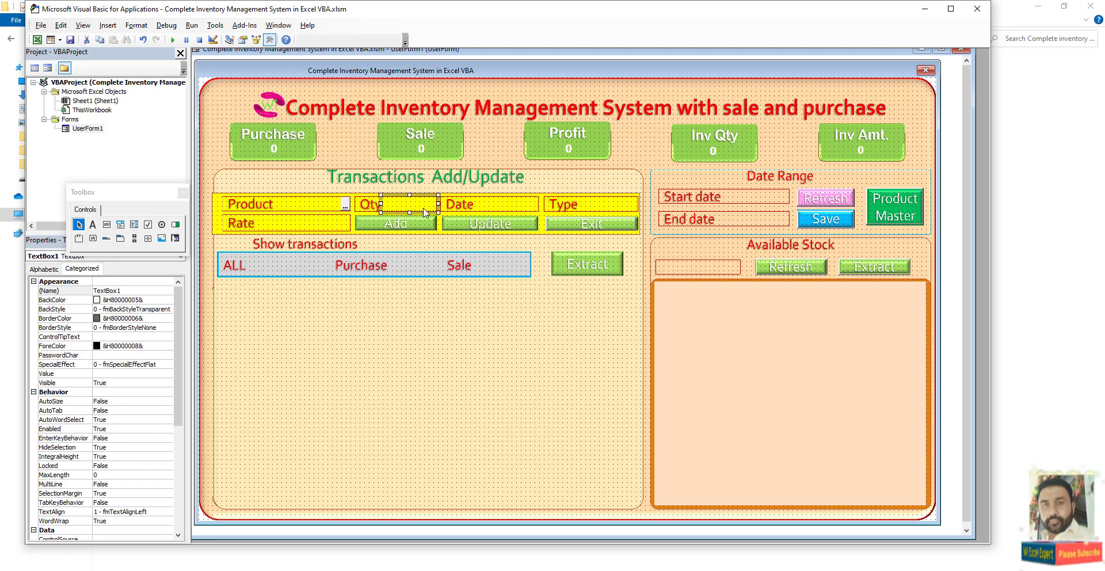
left_click(490, 212)
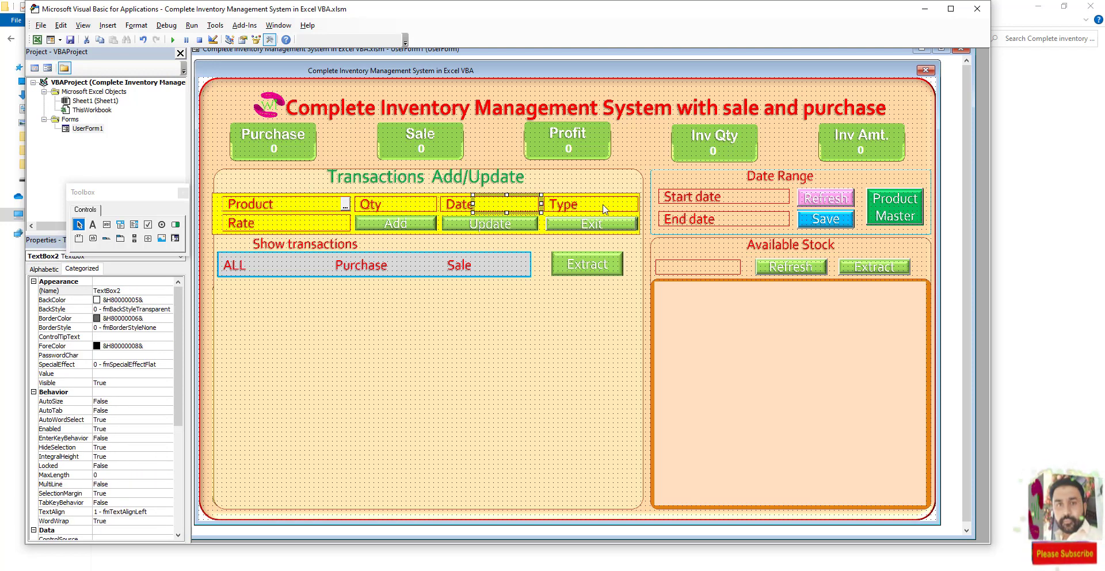
key("Escape")
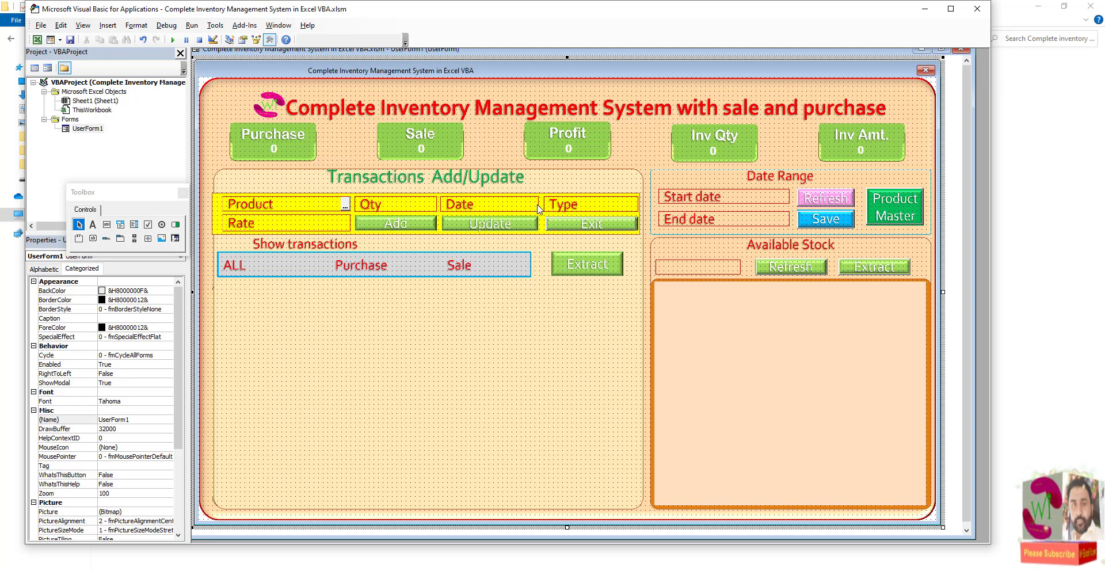
left_click(519, 208)
key("Escape")
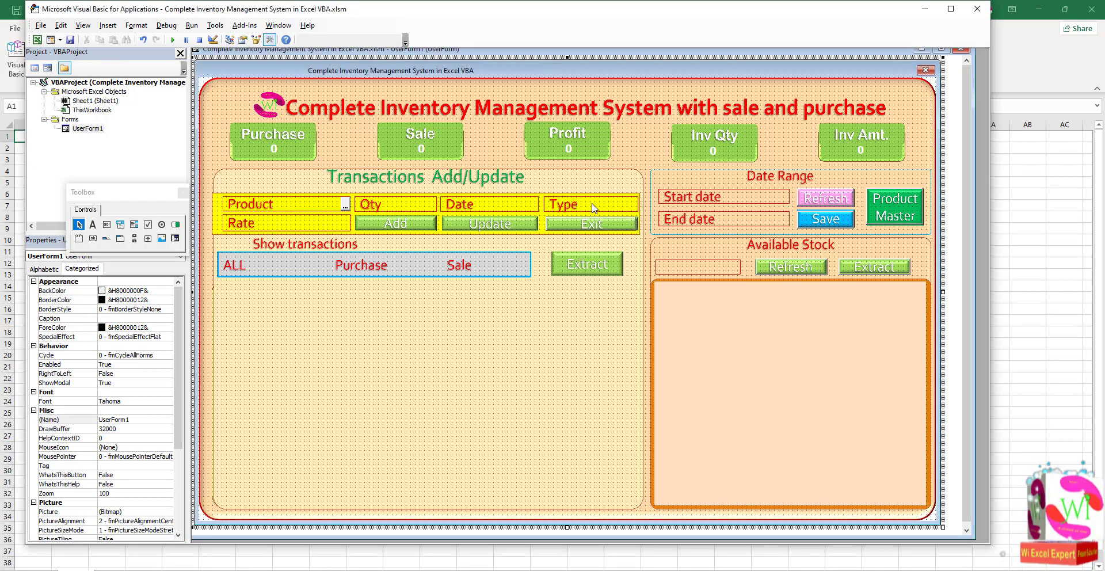
Move the Date textbox into the Rate field
left_click(511, 207)
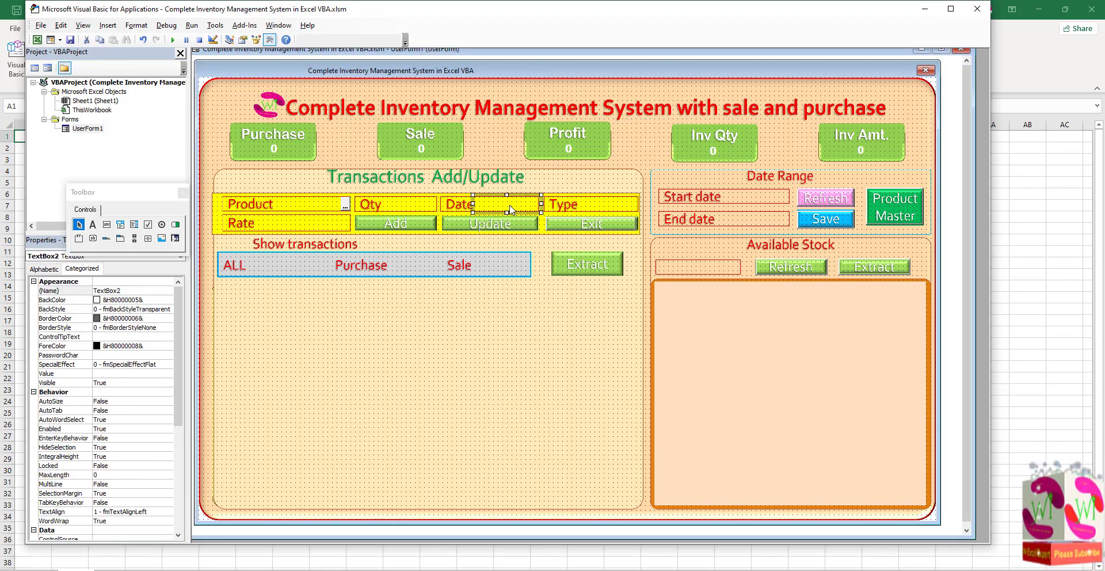
mouse_move(529, 210)
left_mouse_down()
mouse_move(384, 213)
mouse_move(316, 230)
left_mouse_up()
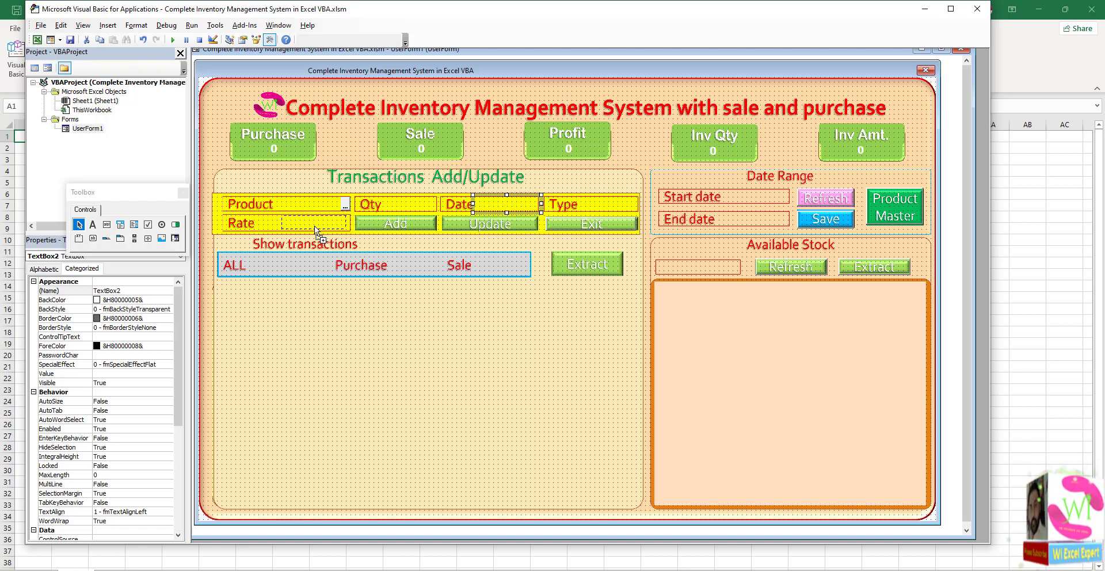
left_click_drag(315, 230, 314, 230)
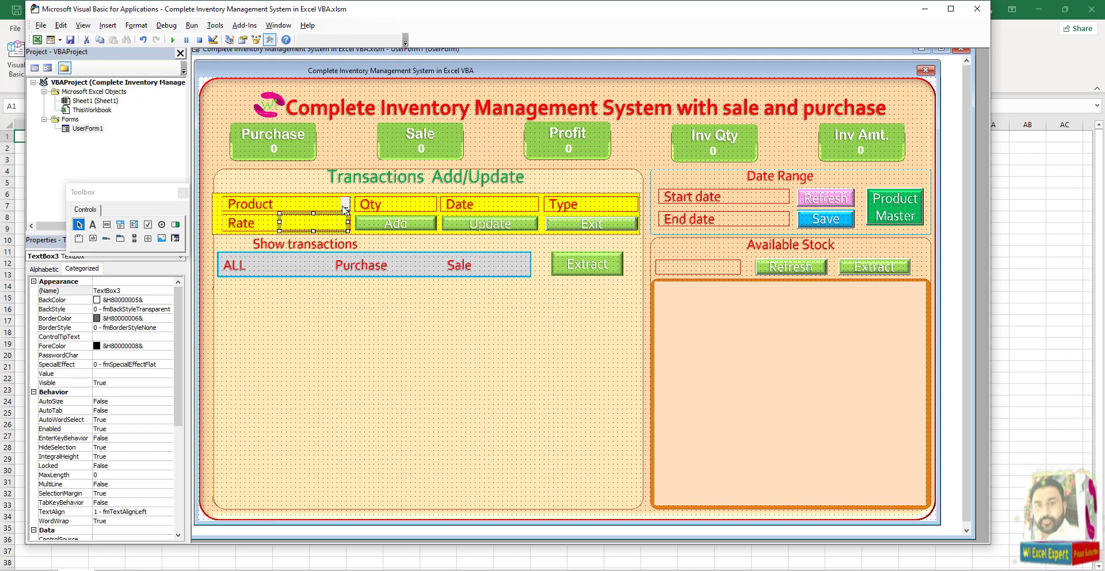
Place a Product-style combo box over the Type field and narrow it to fit
left_click(345, 209)
left_click_drag(345, 209, 630, 213)
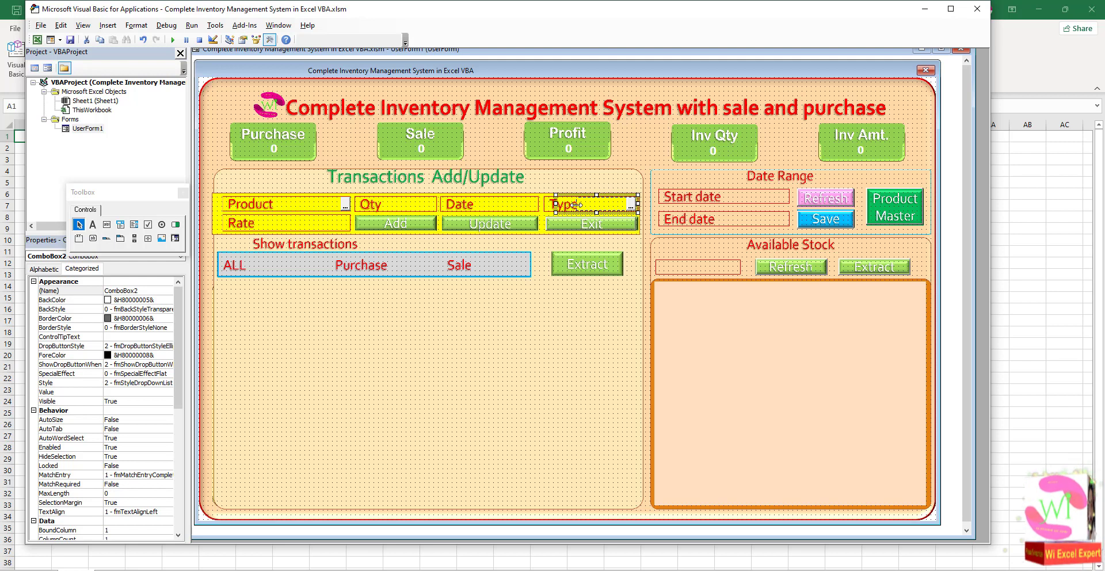
left_click_drag(568, 204, 576, 204)
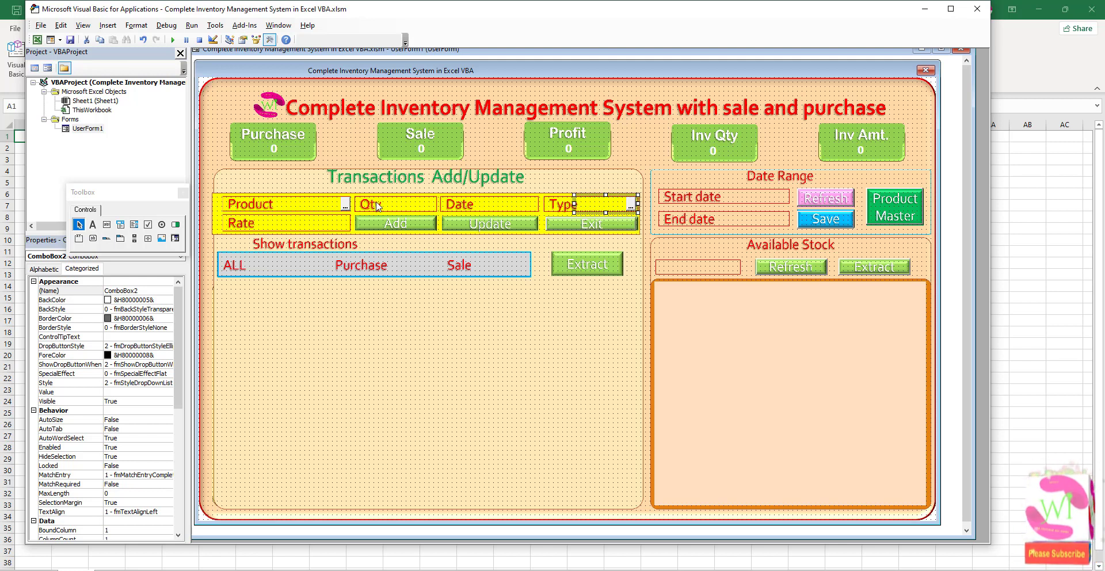
left_click(324, 206)
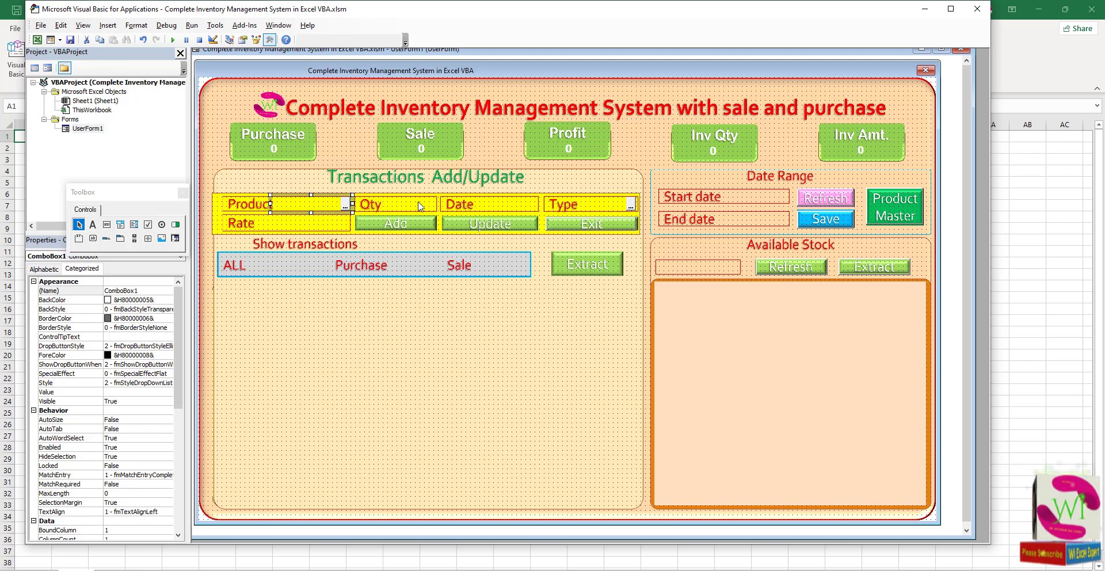
Set ComboBox2's Left to 493 and Width to 80
left_click(617, 208)
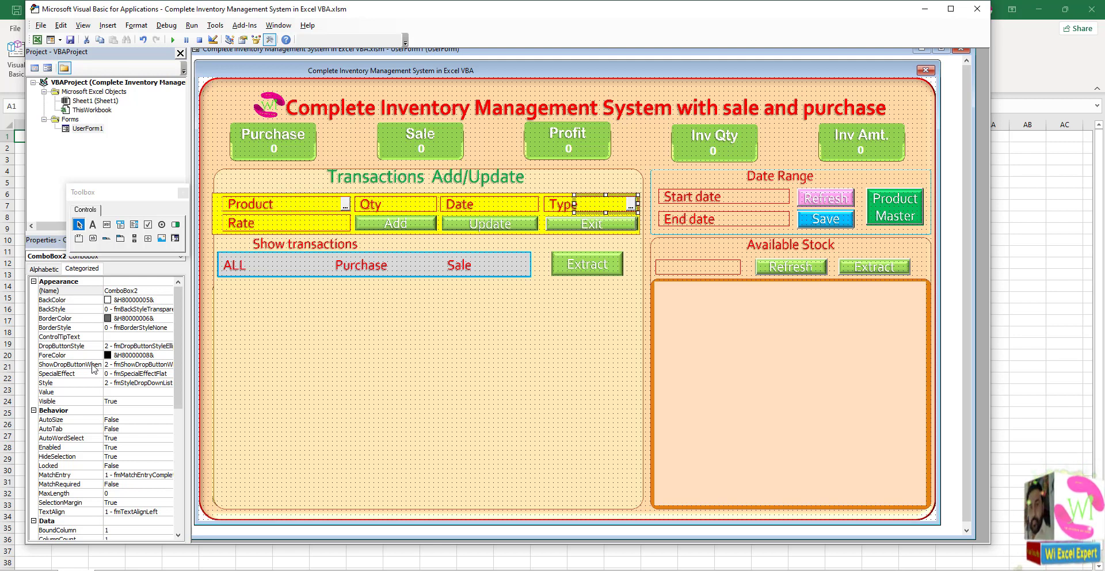
left_click(82, 273)
scroll(120, 487, "down", 9)
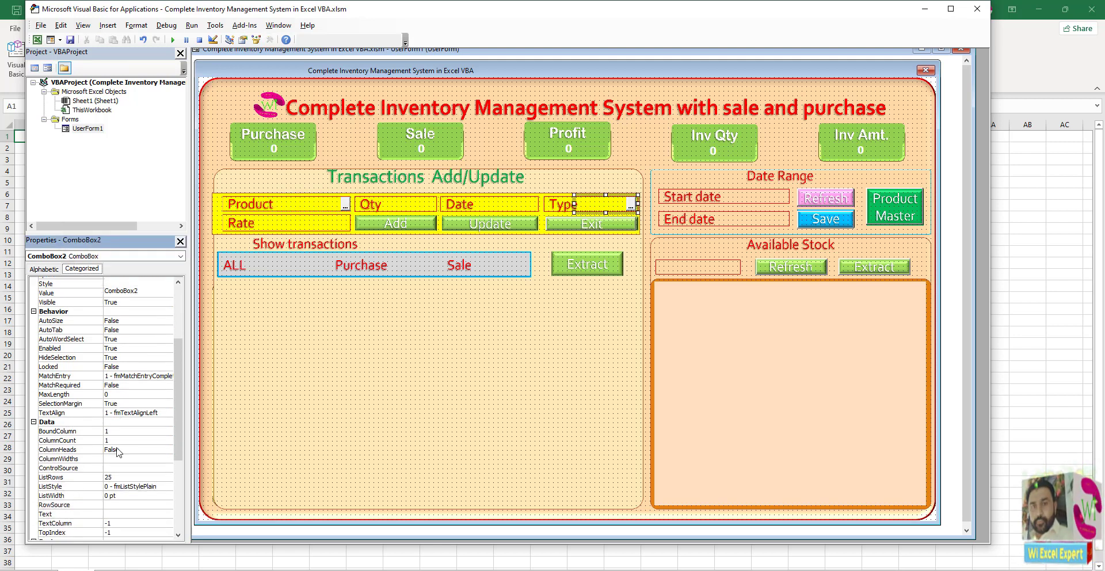
left_click(119, 511)
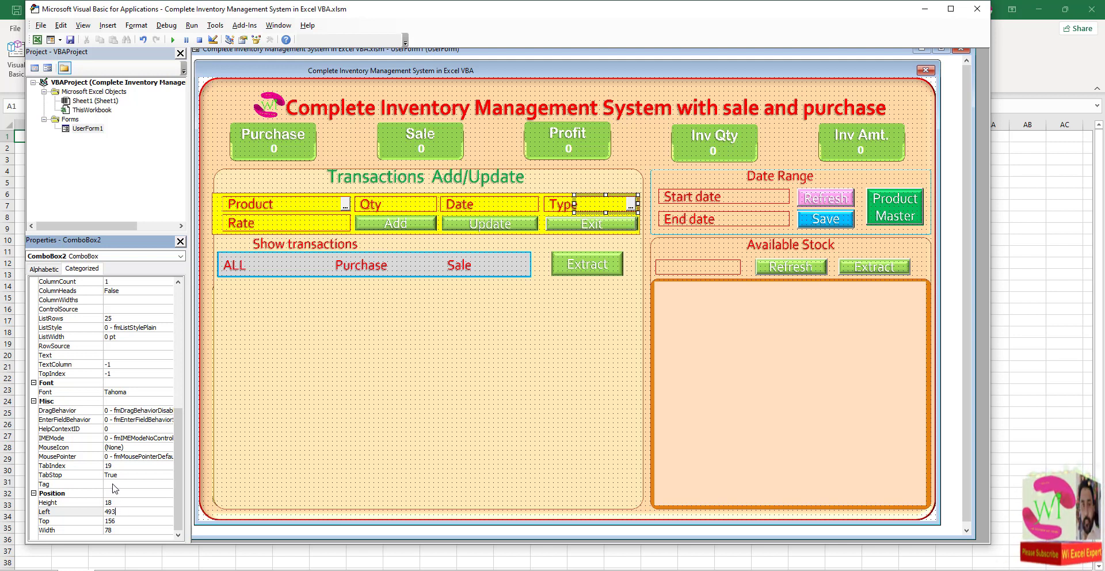
left_click(113, 485)
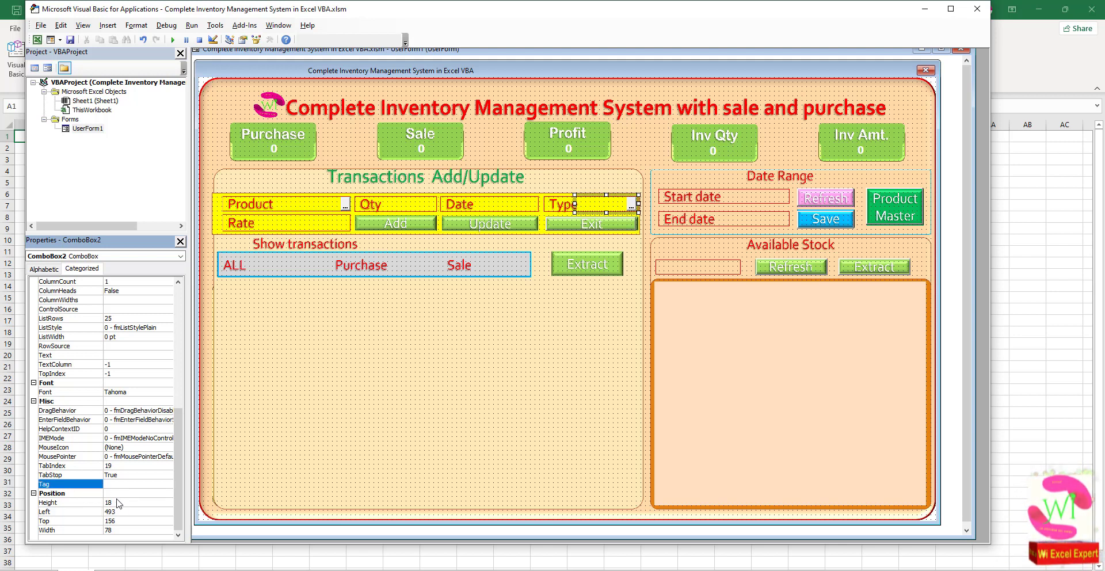
double_click(118, 527)
type("80")
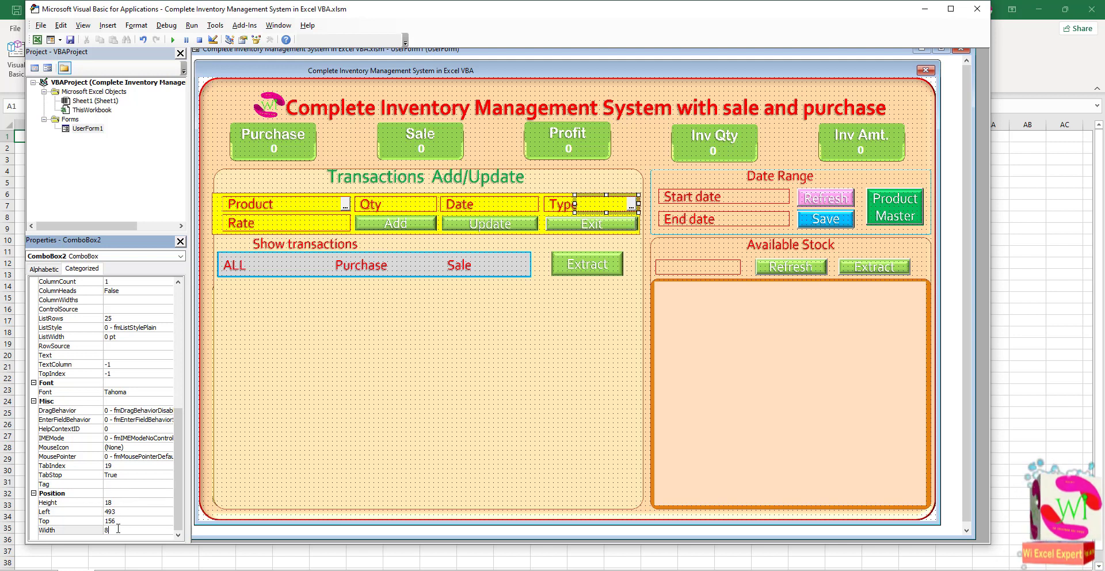
left_click(58, 494)
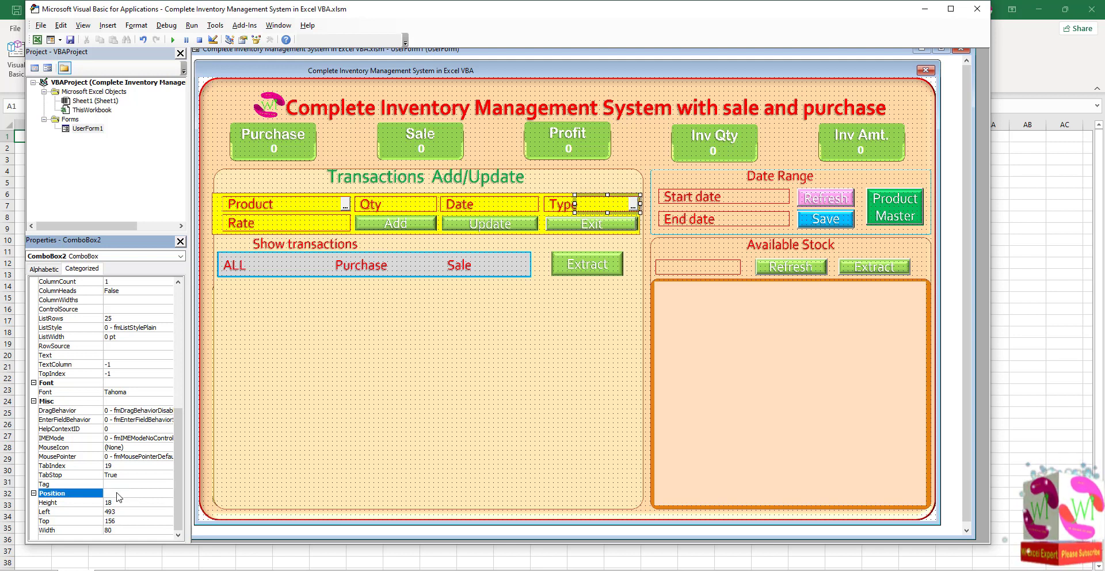
left_click(337, 228)
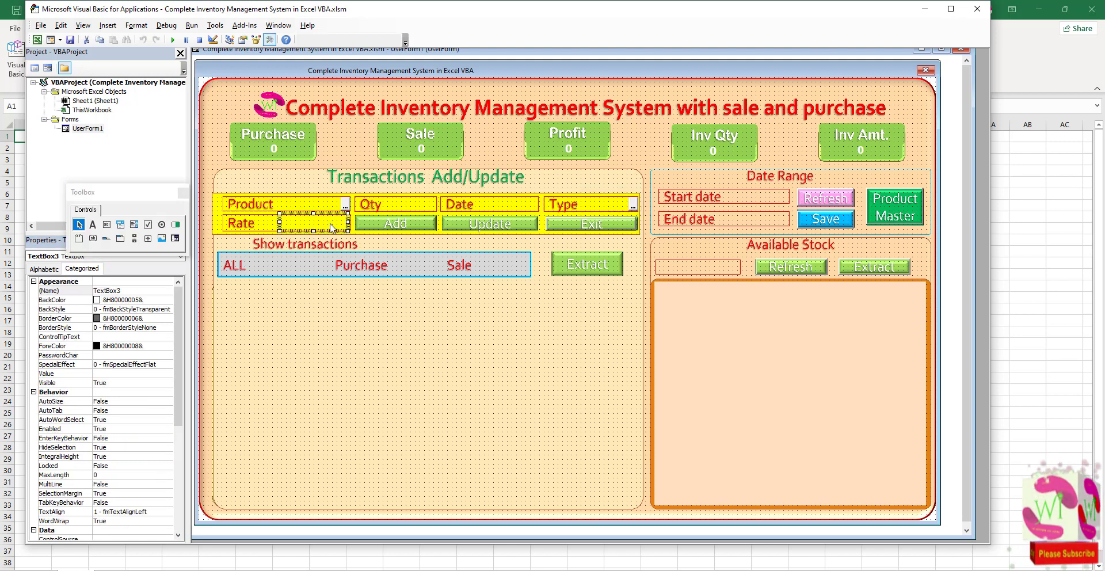
Copy the Exit button onto the Add button's position
left_click(579, 230)
left_click_drag(579, 230, 390, 229)
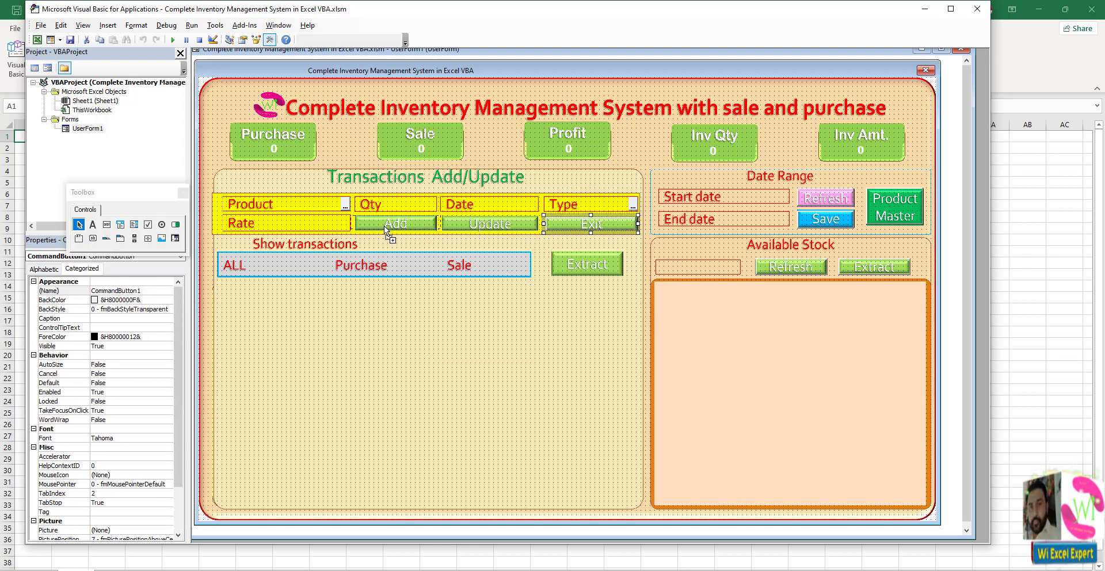
left_click_drag(388, 230, 510, 229)
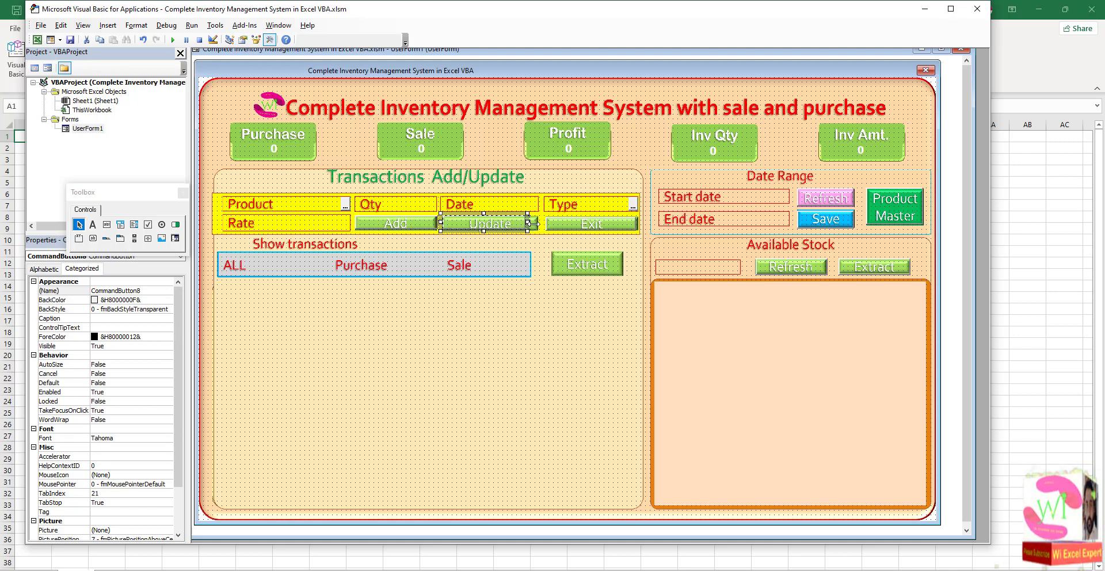
Widen the Update button to the right and run the form in Excel
left_click_drag(541, 223, 539, 223)
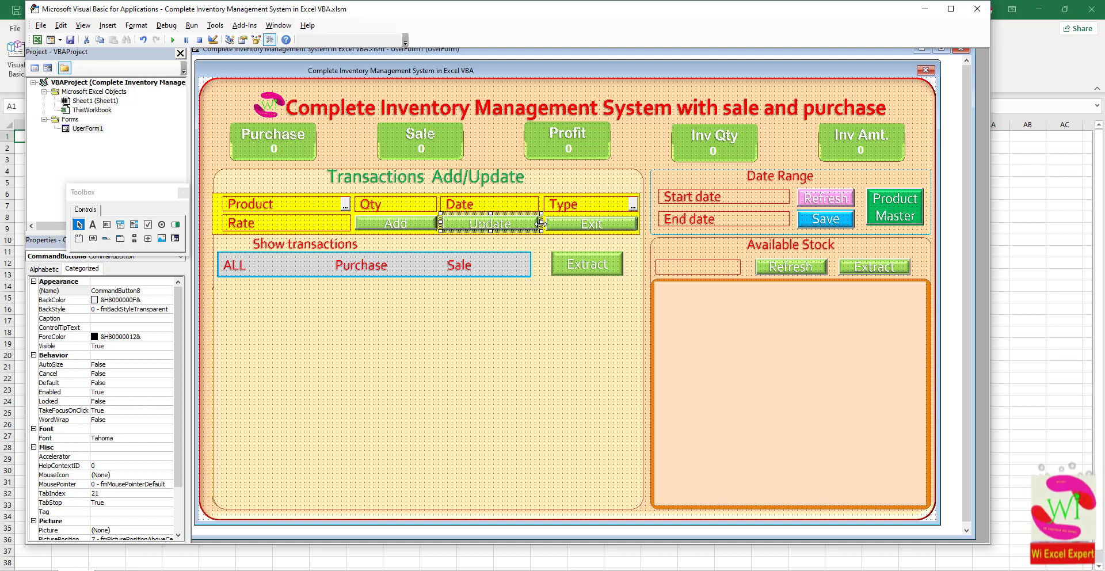
left_click(454, 232)
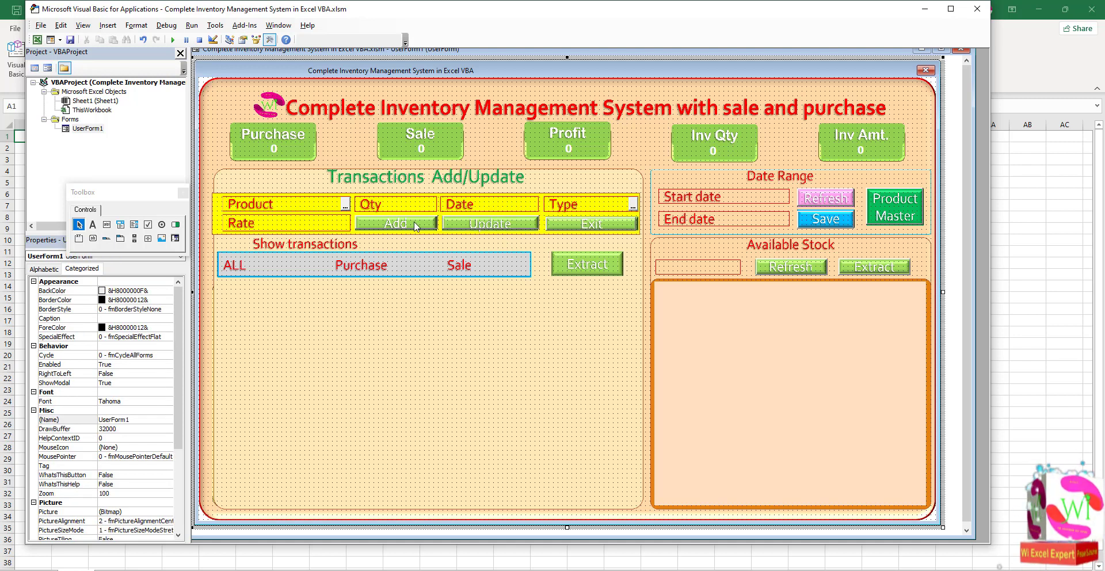
key("Tab")
key("Tab")
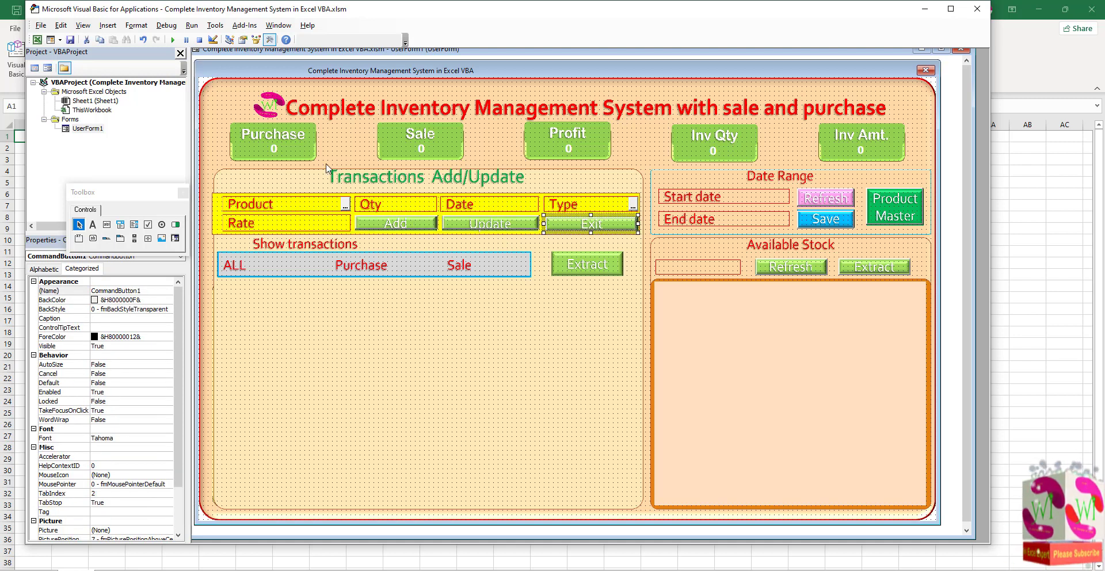
key("alt+F11")
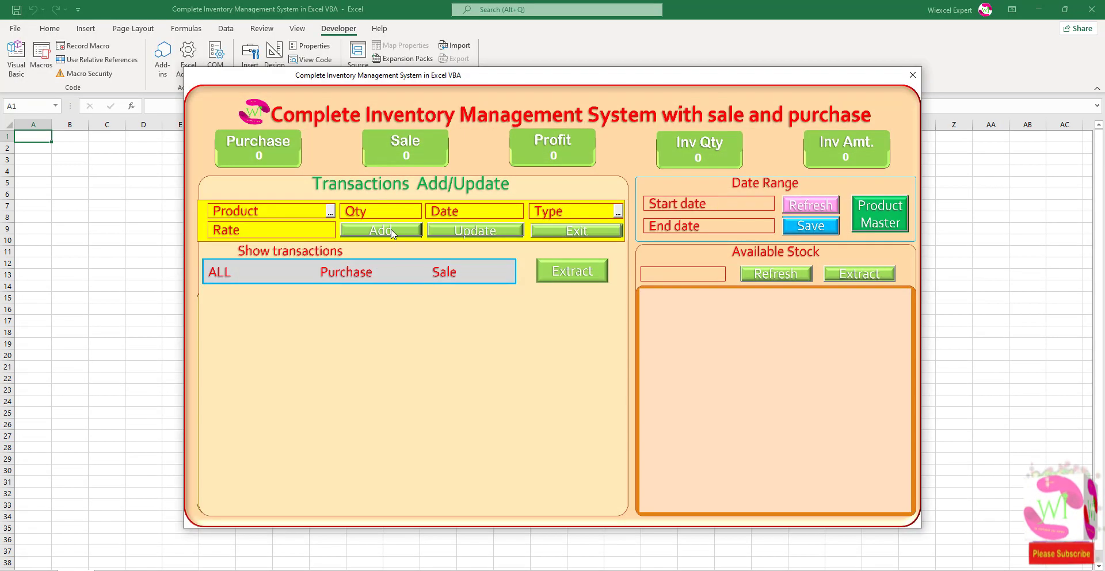
Test the Update button on the running form, then close it with Exit
left_click(460, 231)
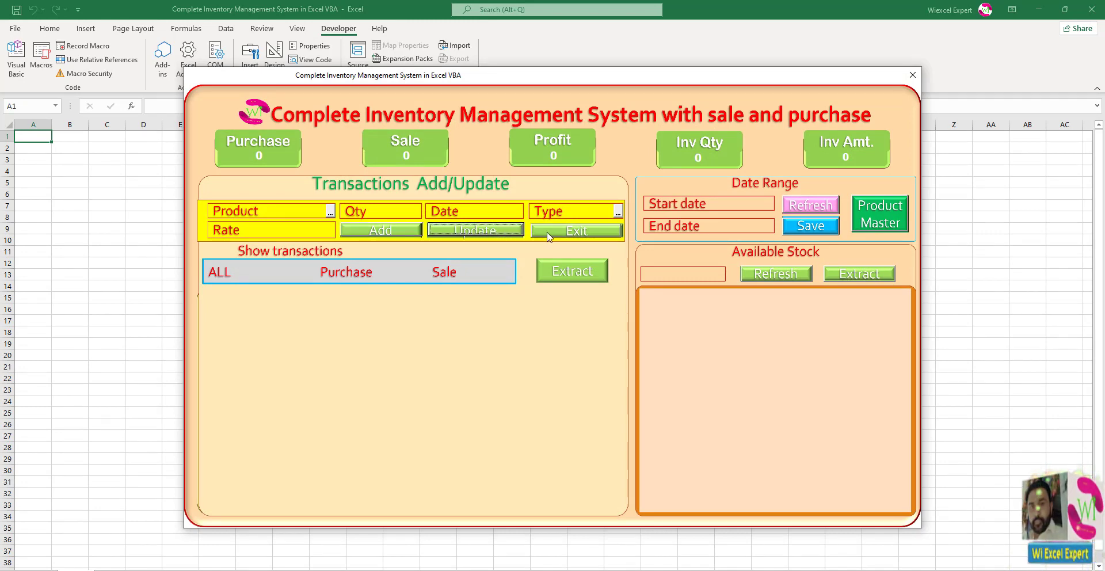
left_click(532, 232)
Set the Height of the Add, Update and Exit buttons to 20
left_click(404, 225)
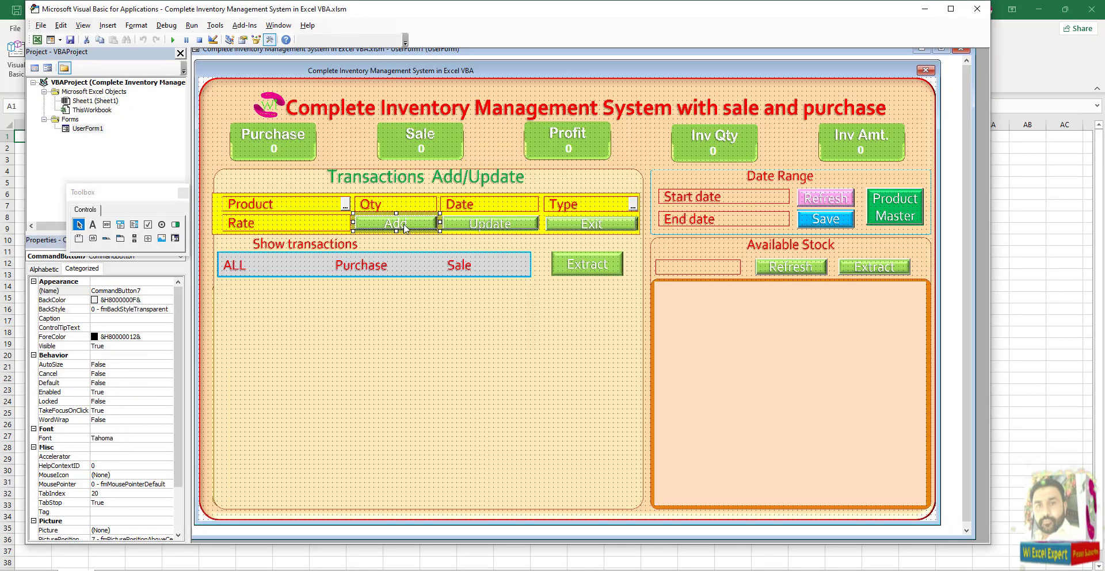
left_click(491, 223, "ctrl")
scroll(148, 366, "down", 1)
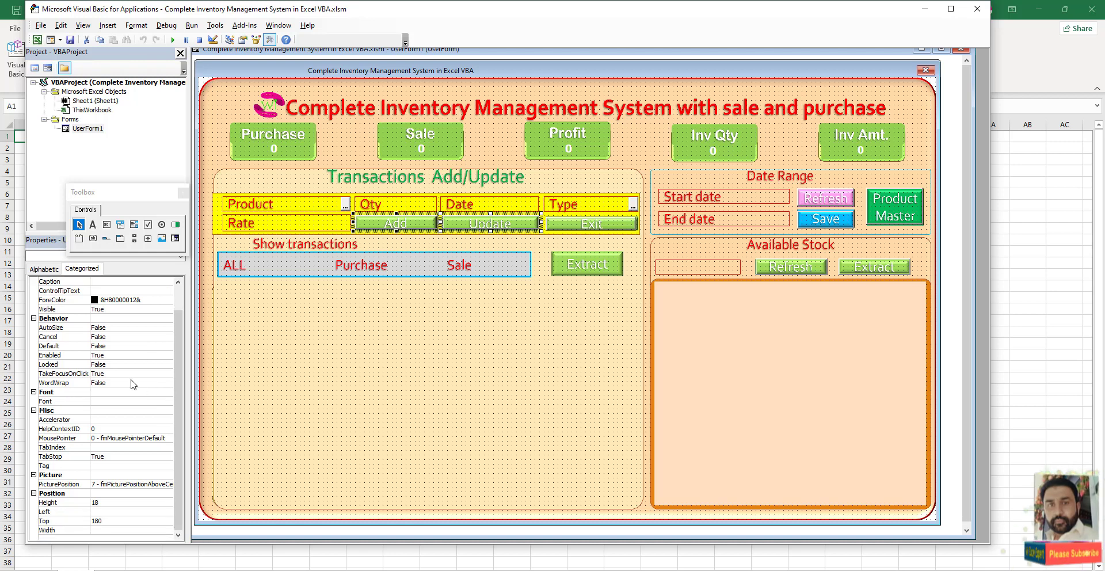
left_click(83, 269)
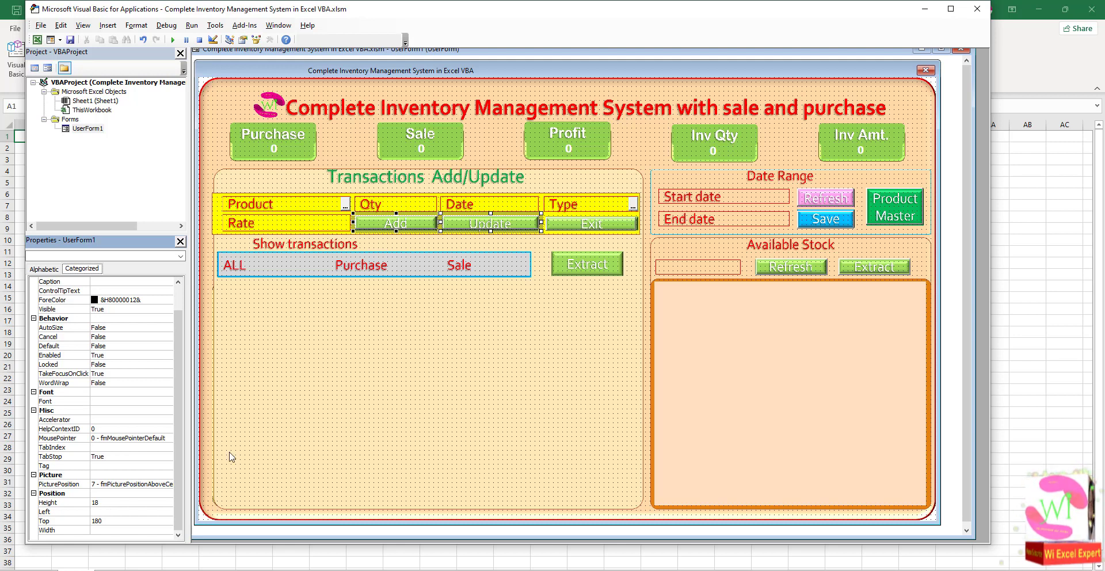
left_click(563, 229, "ctrl")
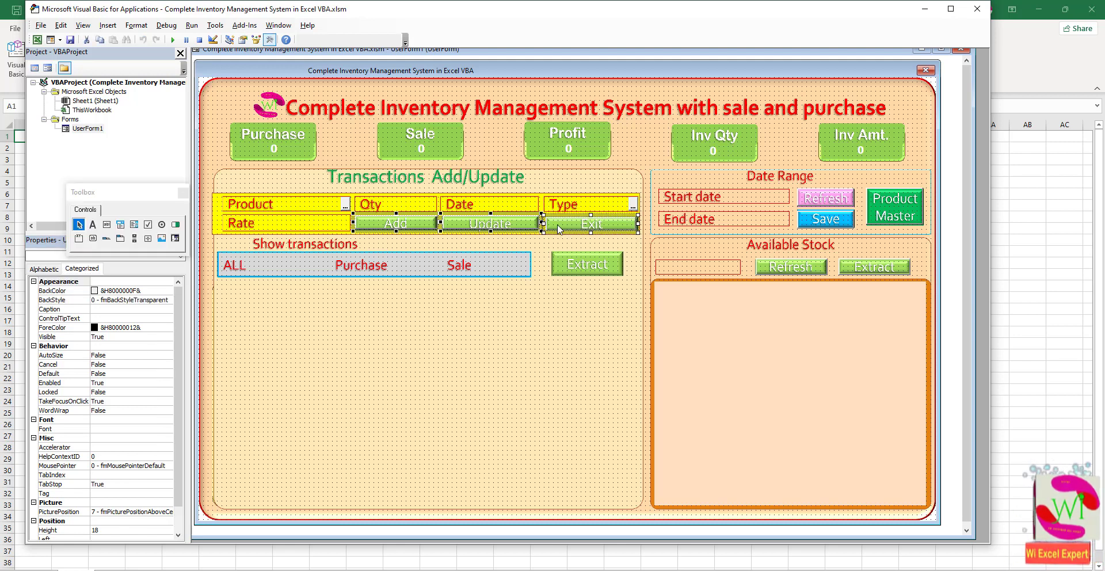
scroll(108, 500, "down", 3)
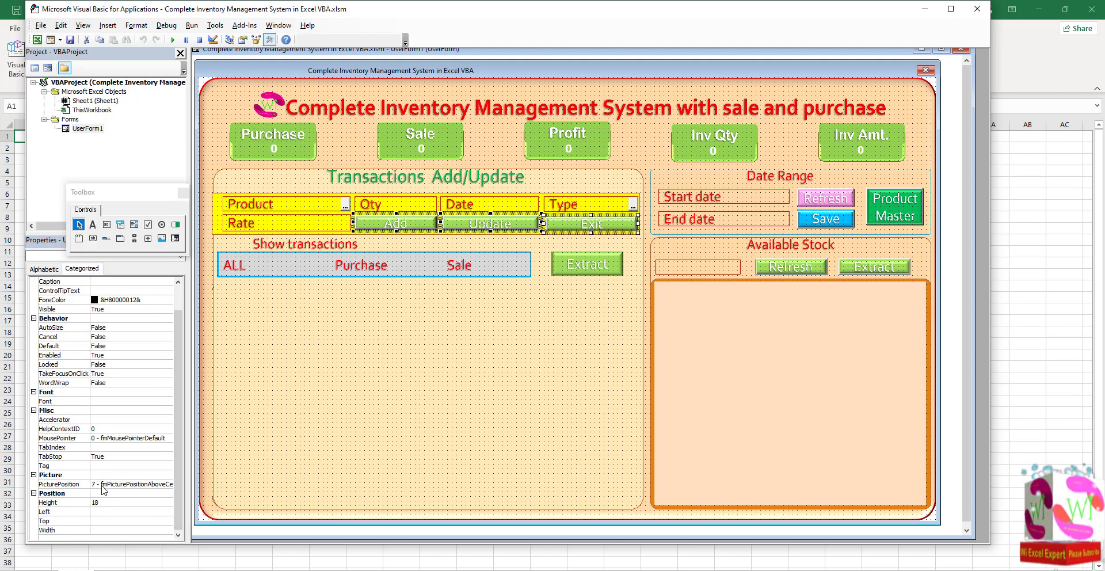
left_click(101, 503)
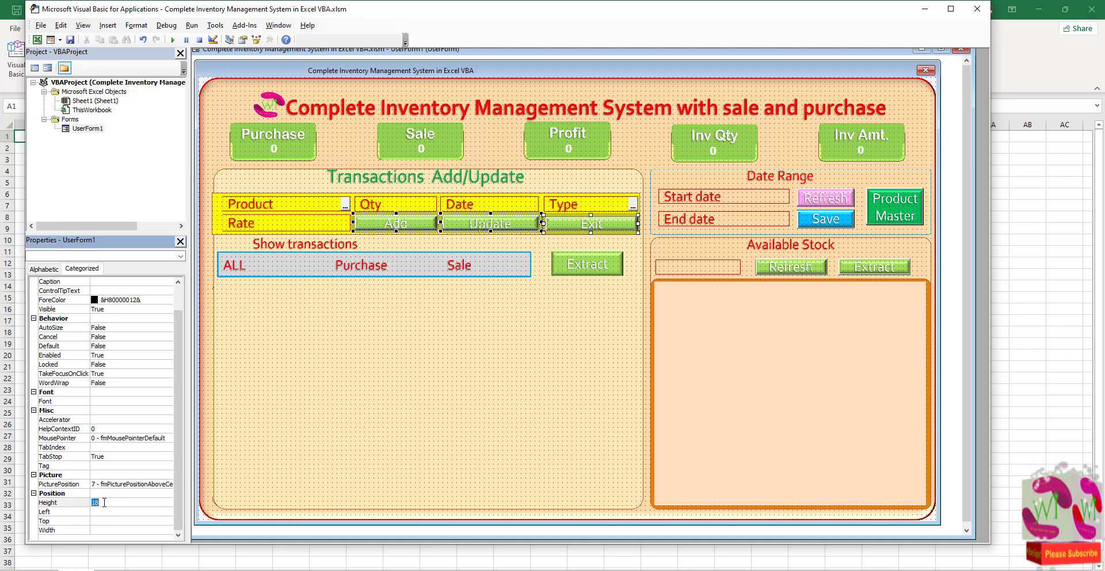
type("20")
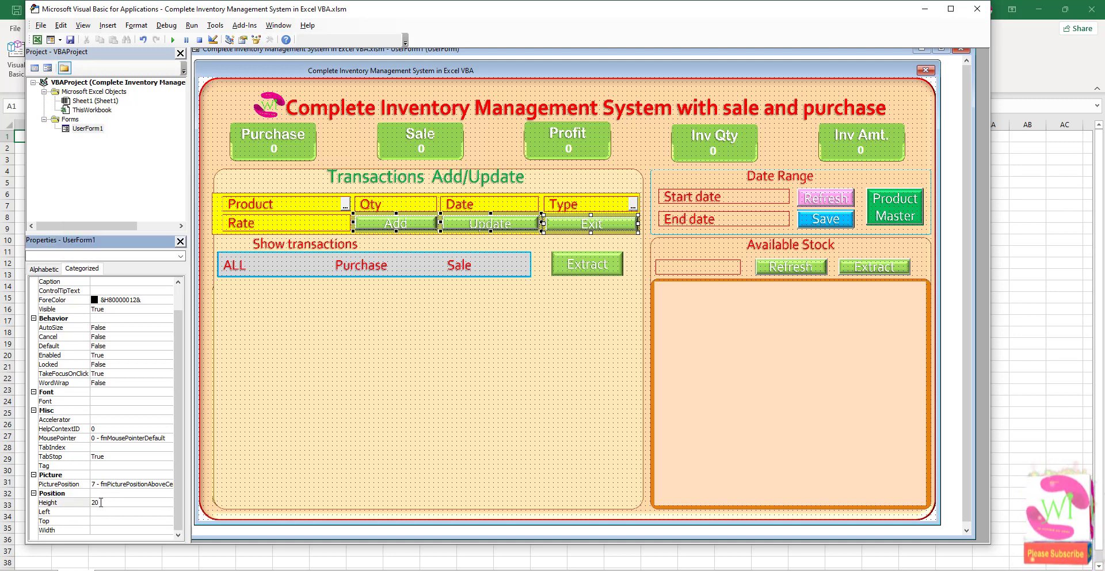
left_click(105, 487)
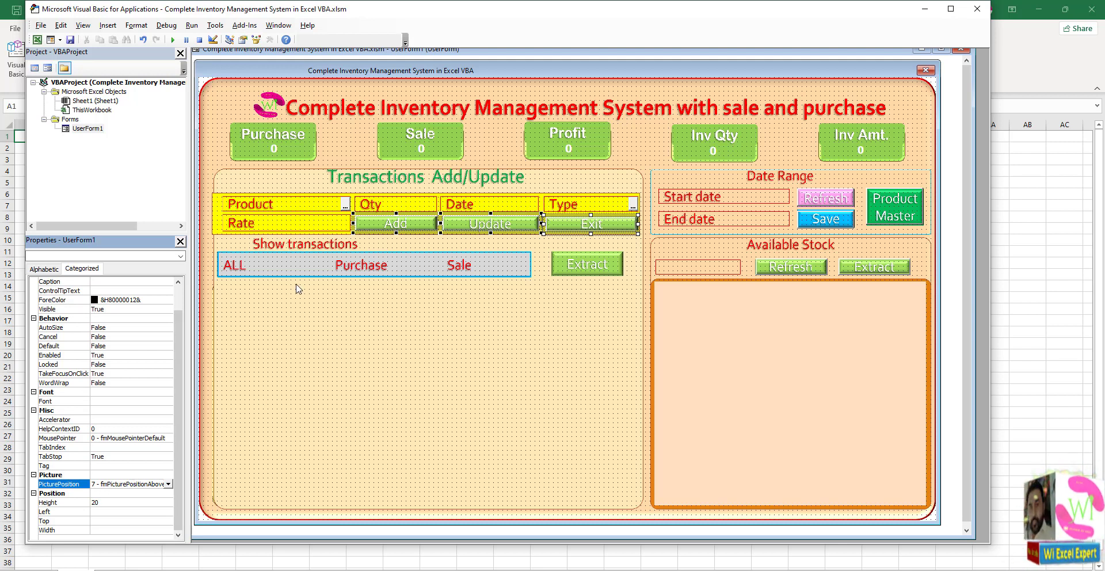
Run the UserForm in Excel again
left_click(400, 304)
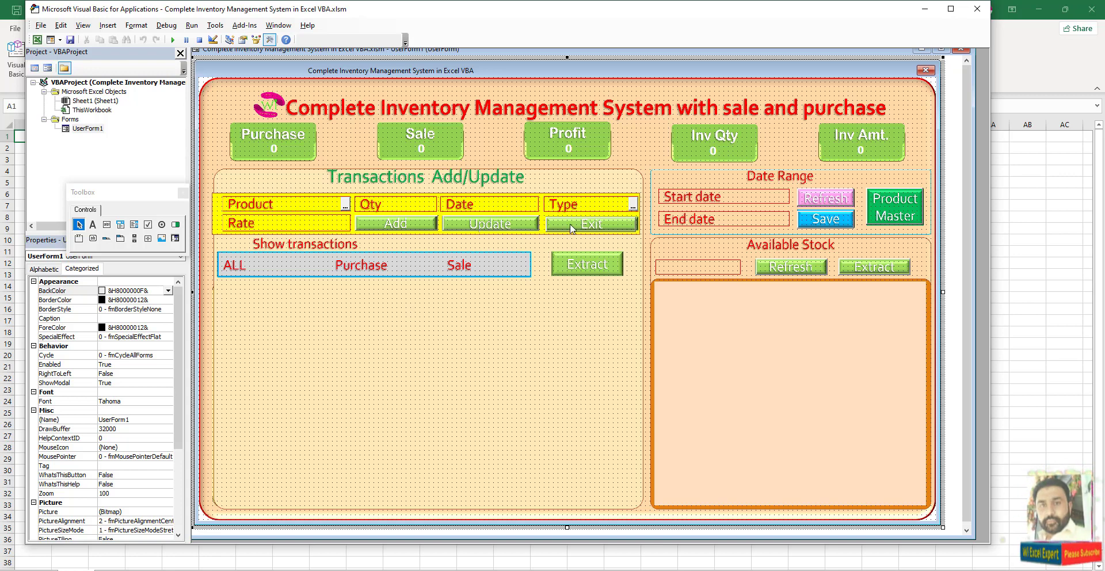
left_click(512, 228)
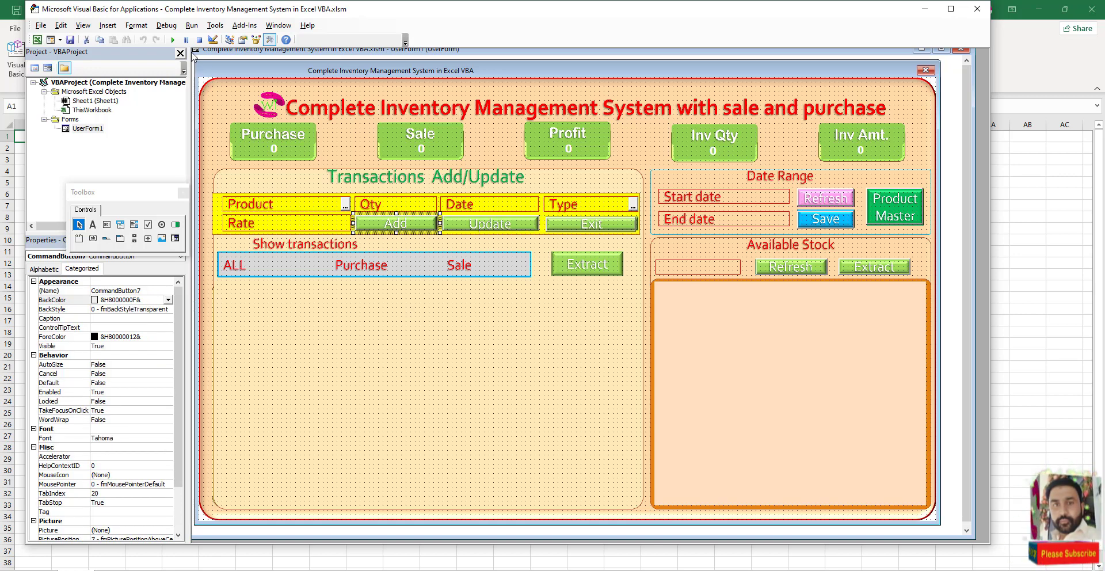
left_click(172, 40)
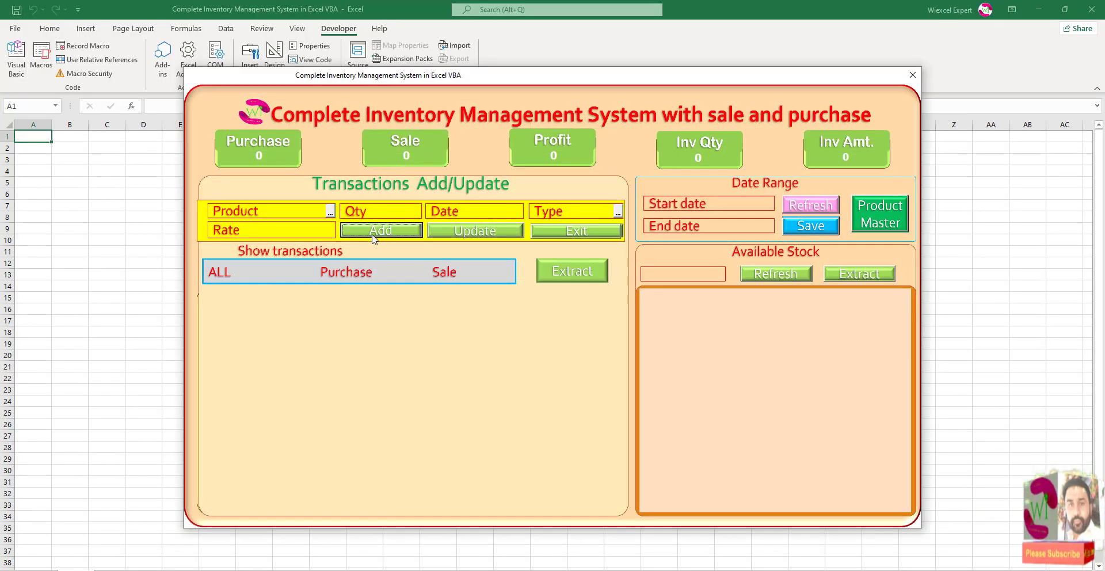
left_click(547, 233)
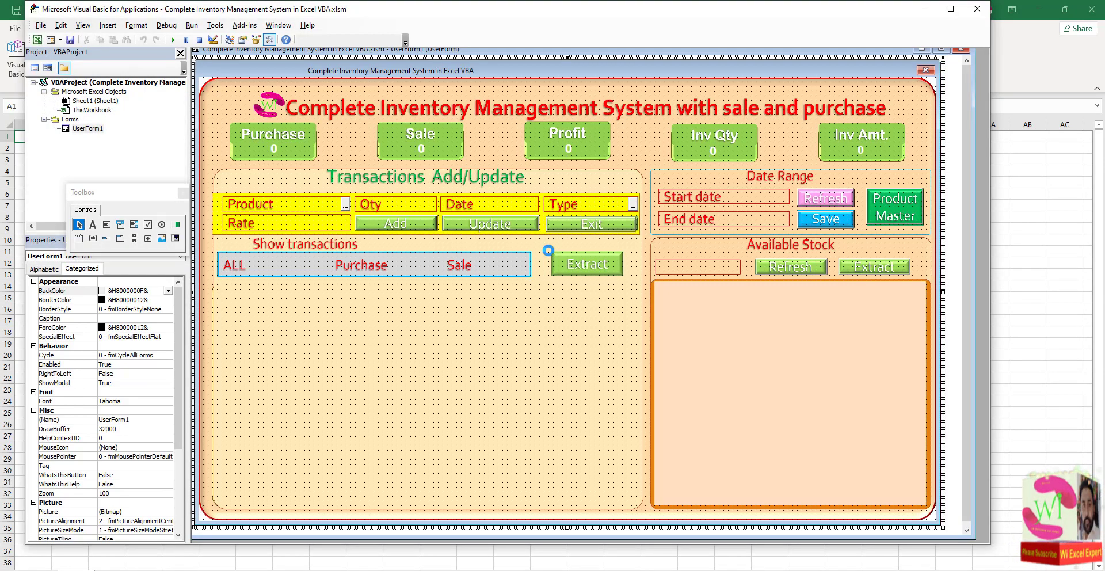
left_click(347, 206)
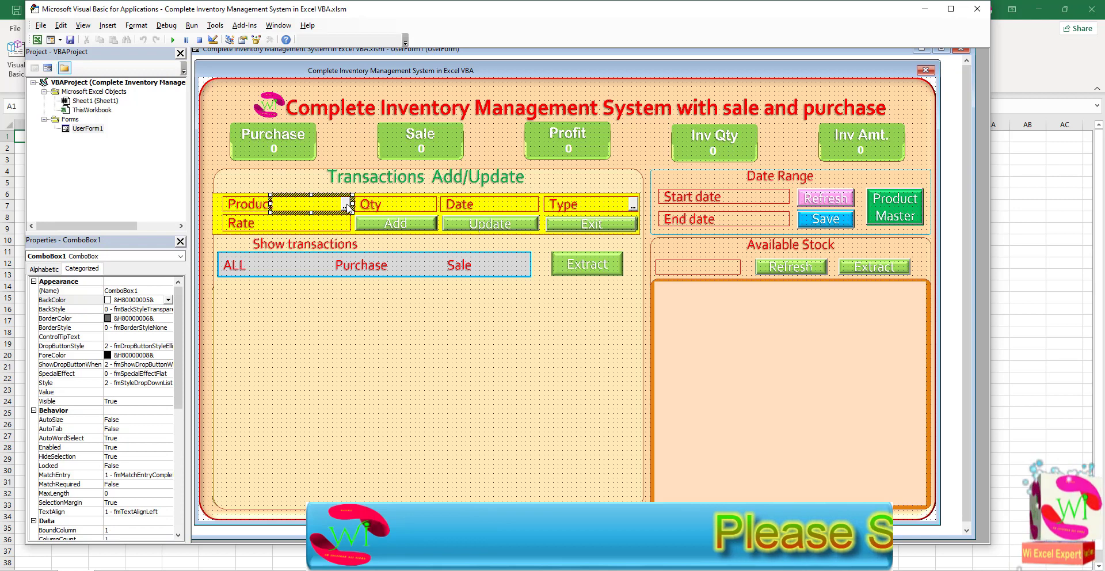
left_click(339, 226)
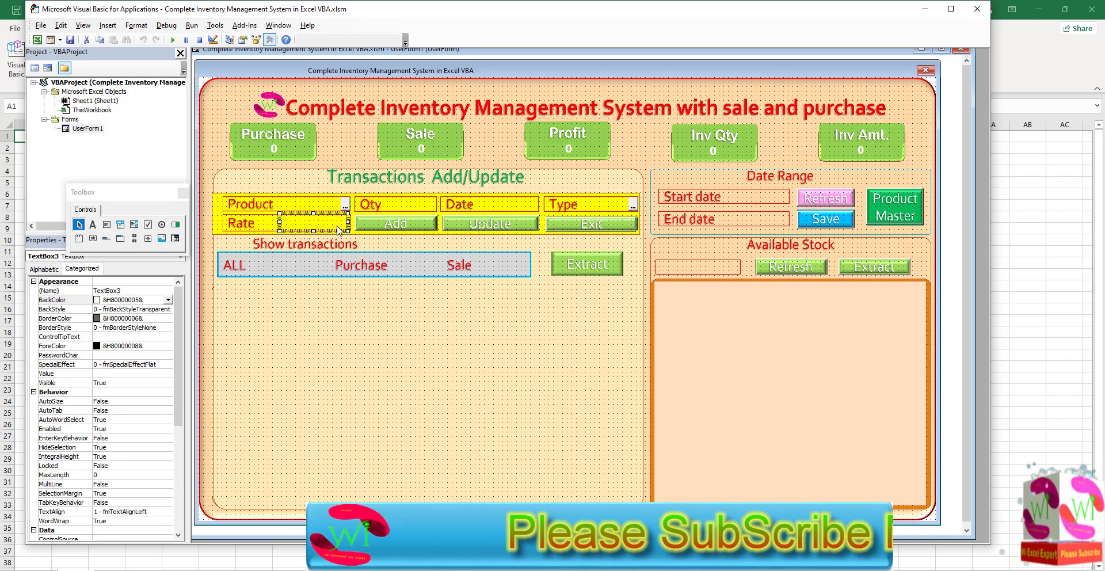
left_click(477, 207)
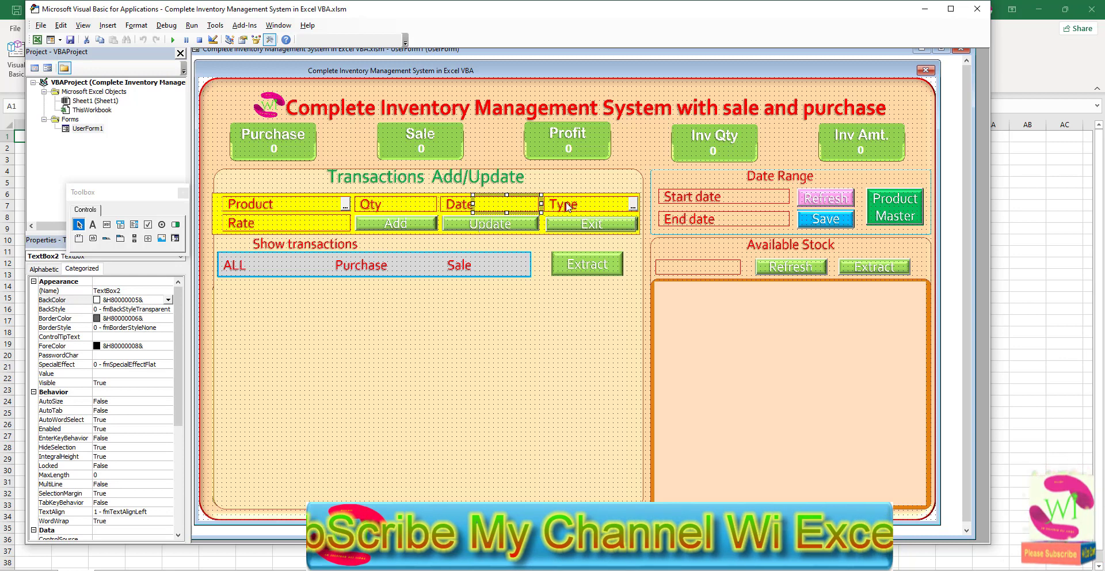
left_click(326, 228)
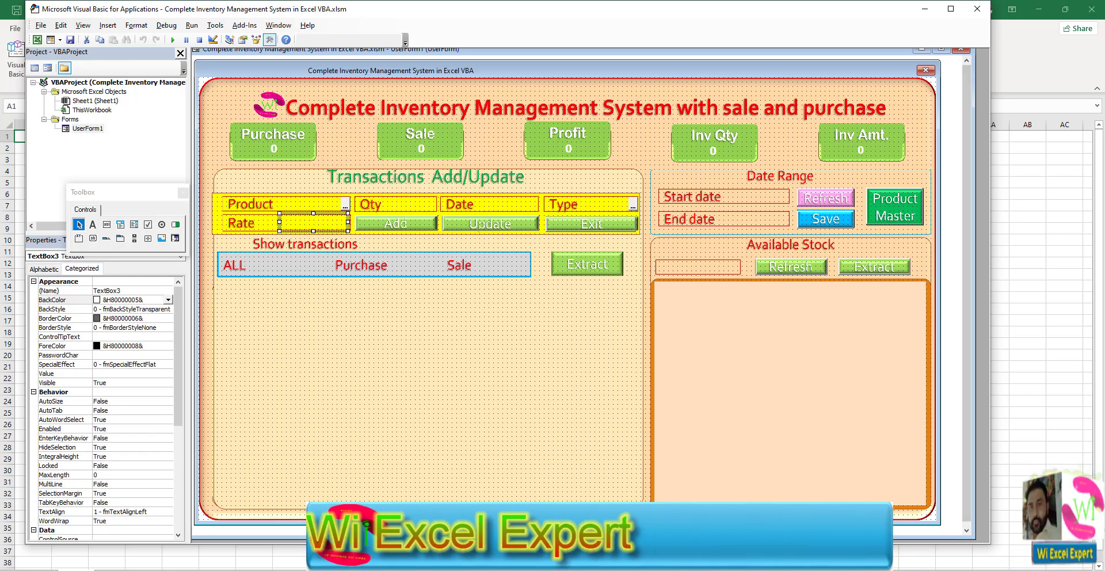
left_click(326, 215)
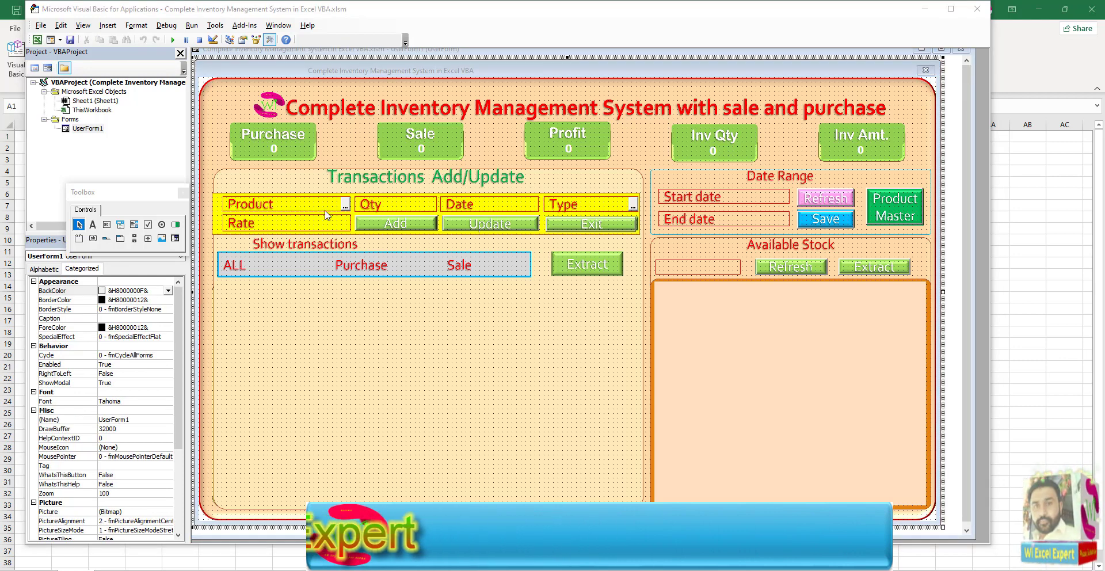
left_click(286, 204)
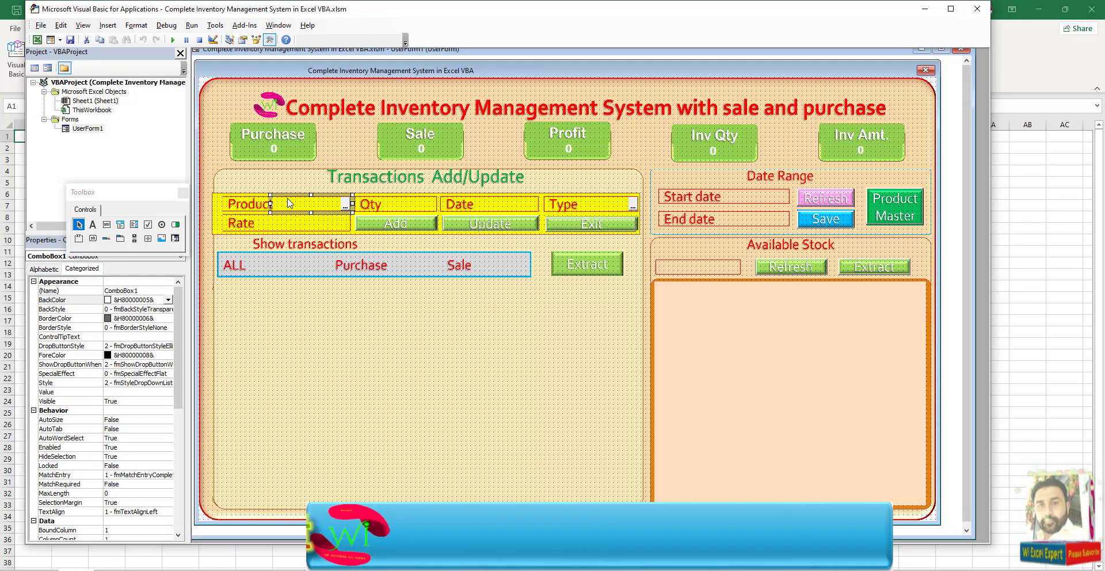
left_click(218, 210)
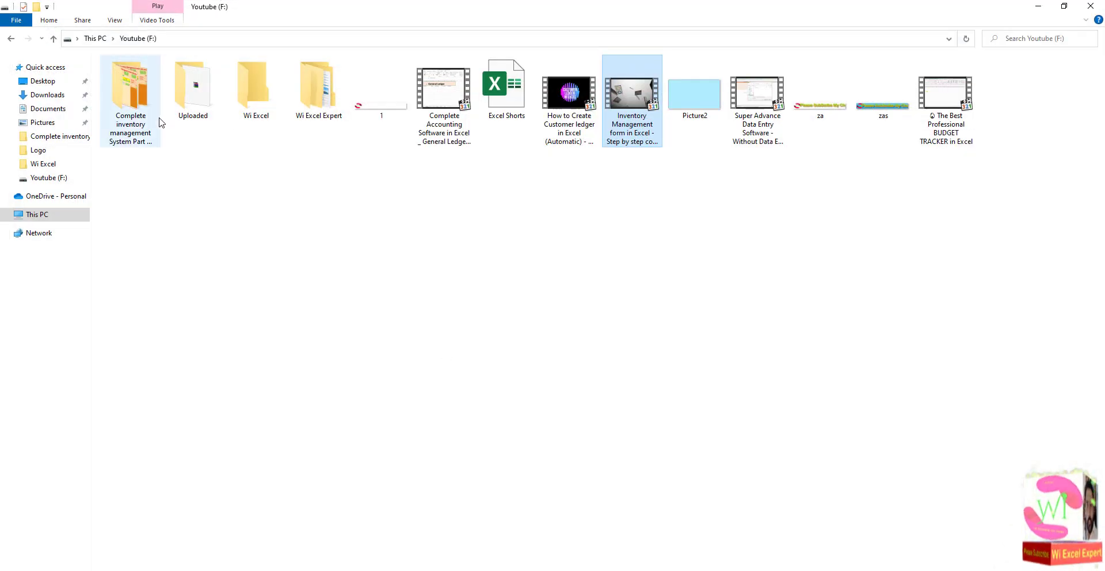
double_click(138, 109)
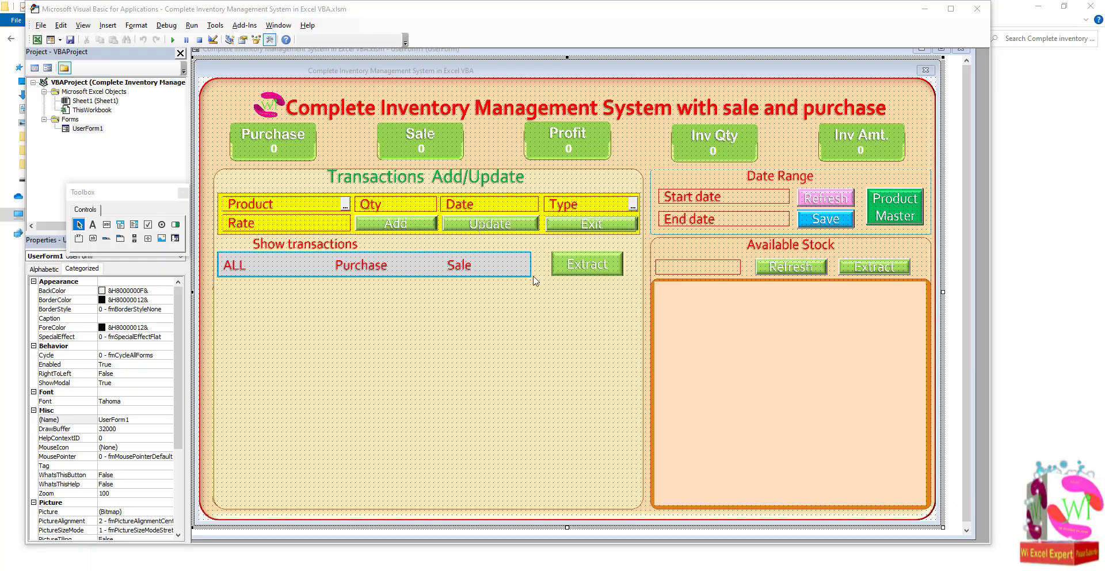
Rename the Product combo box to cmd_product and the Type combo box to cmd_type
left_click(332, 206)
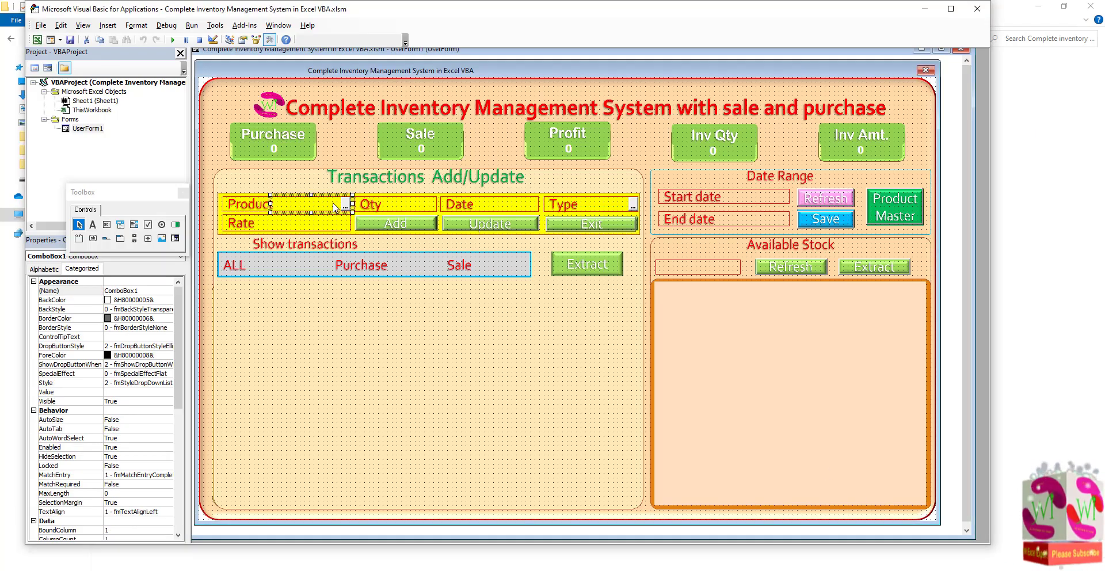
left_click(52, 269)
left_click(135, 282)
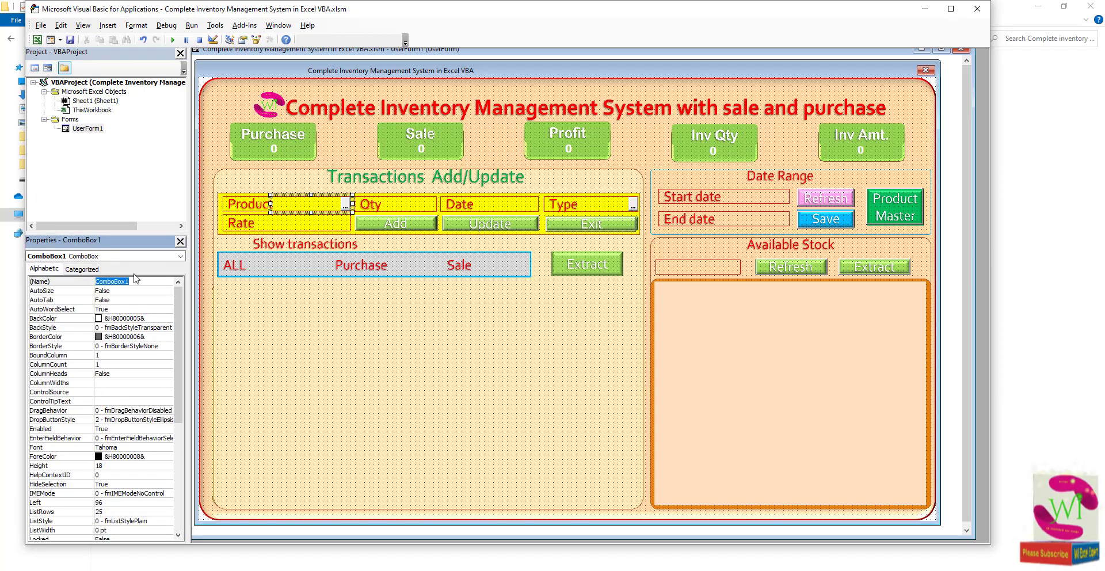
type("cmd_product")
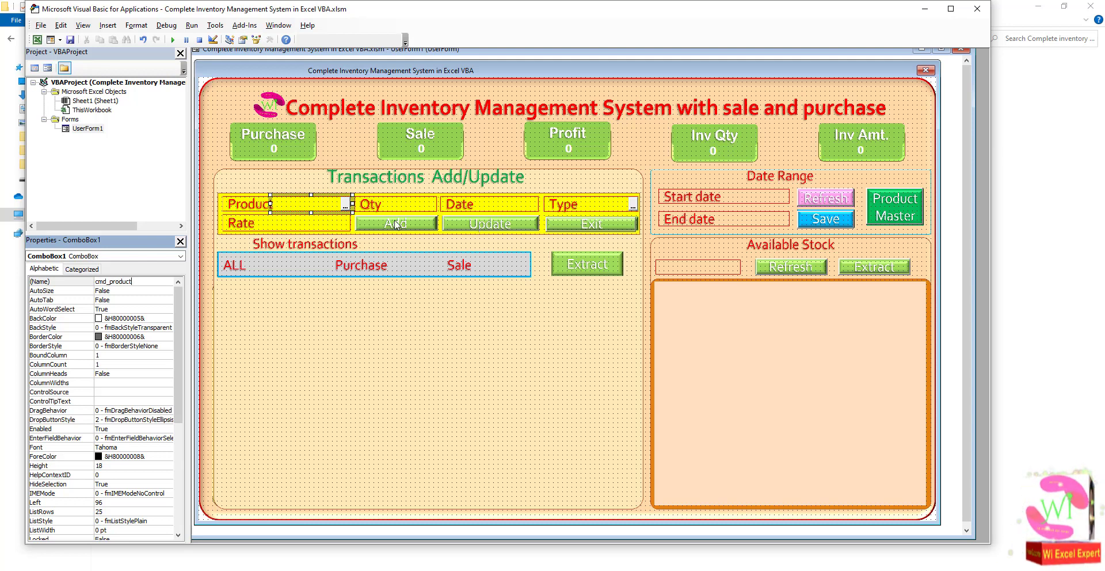
left_click(594, 208)
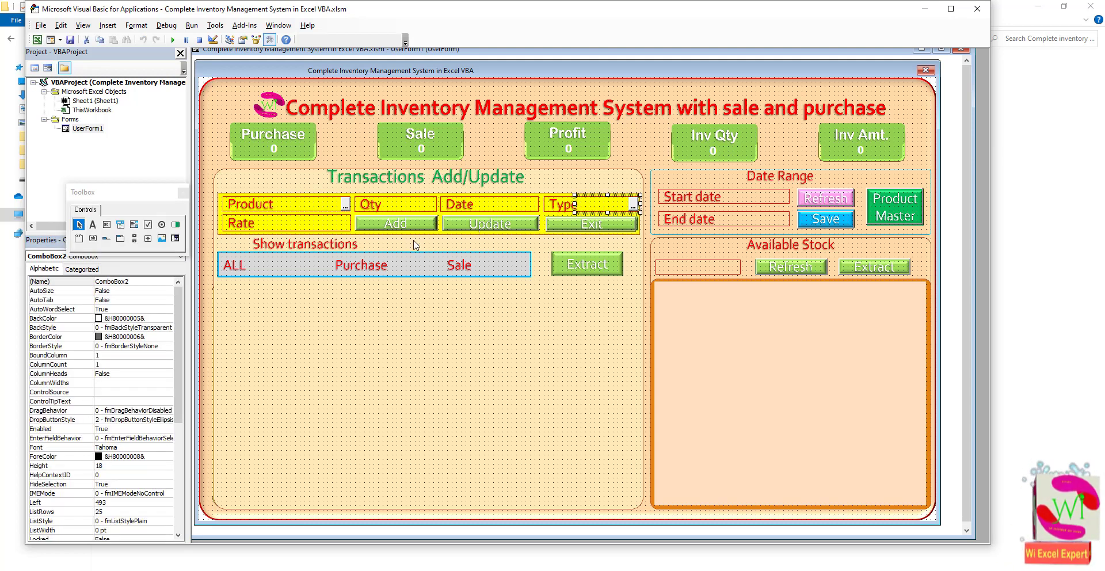
double_click(153, 282)
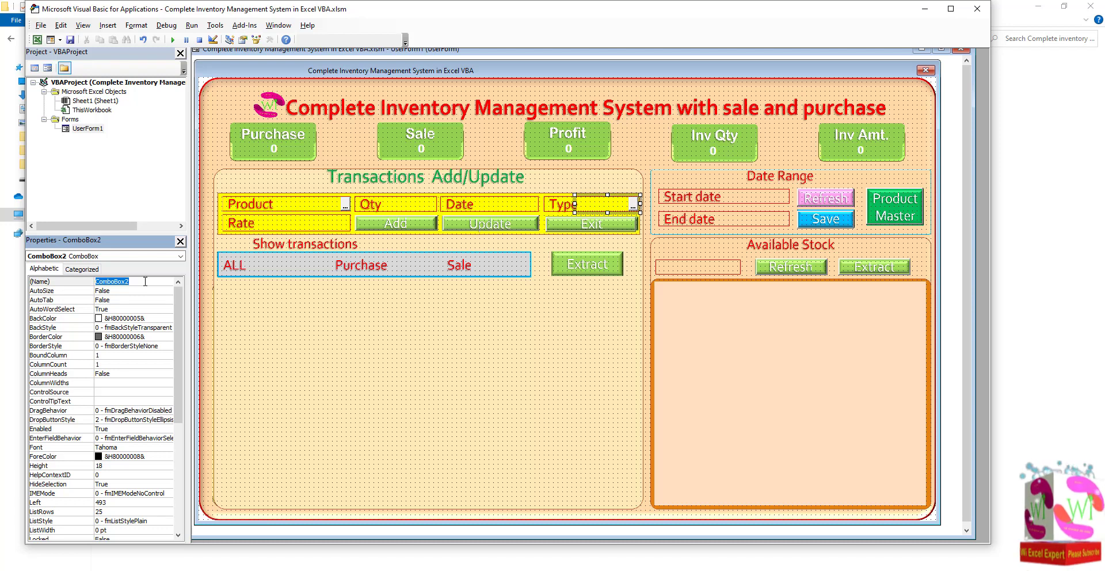
type("cmd_")
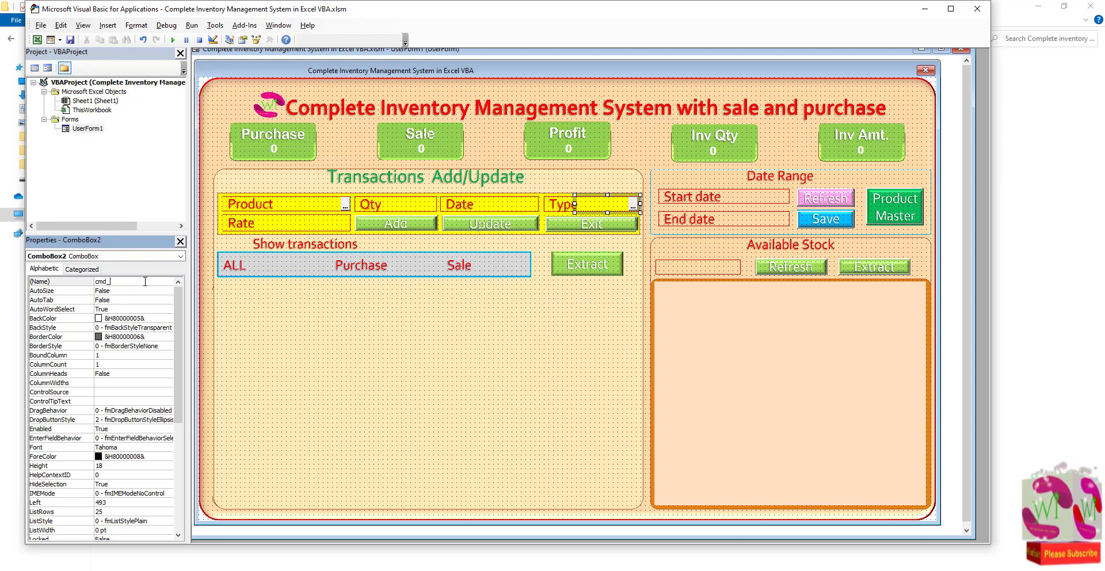
type("type")
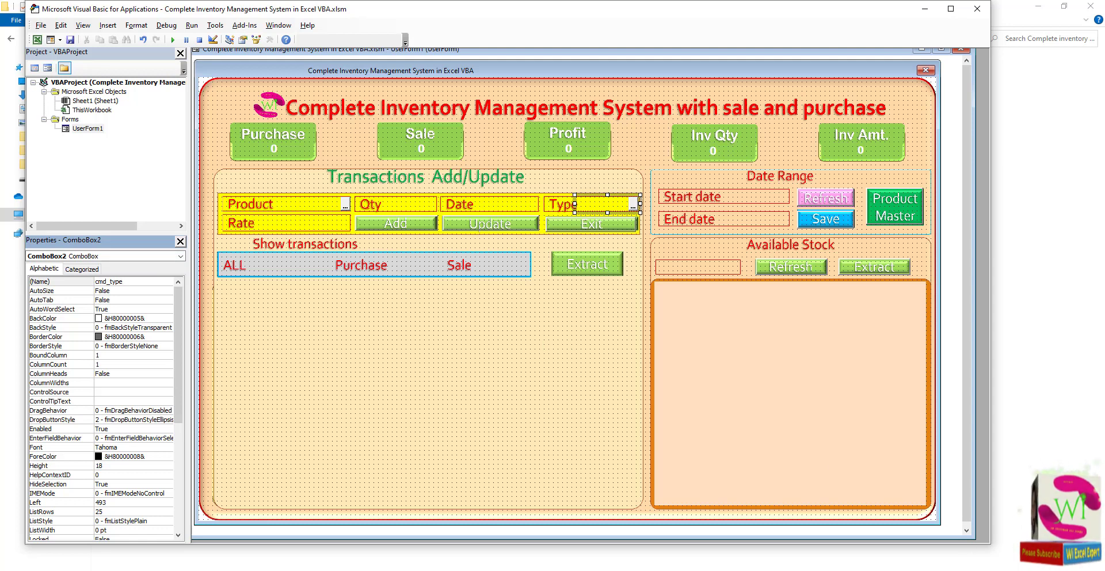
key("Return")
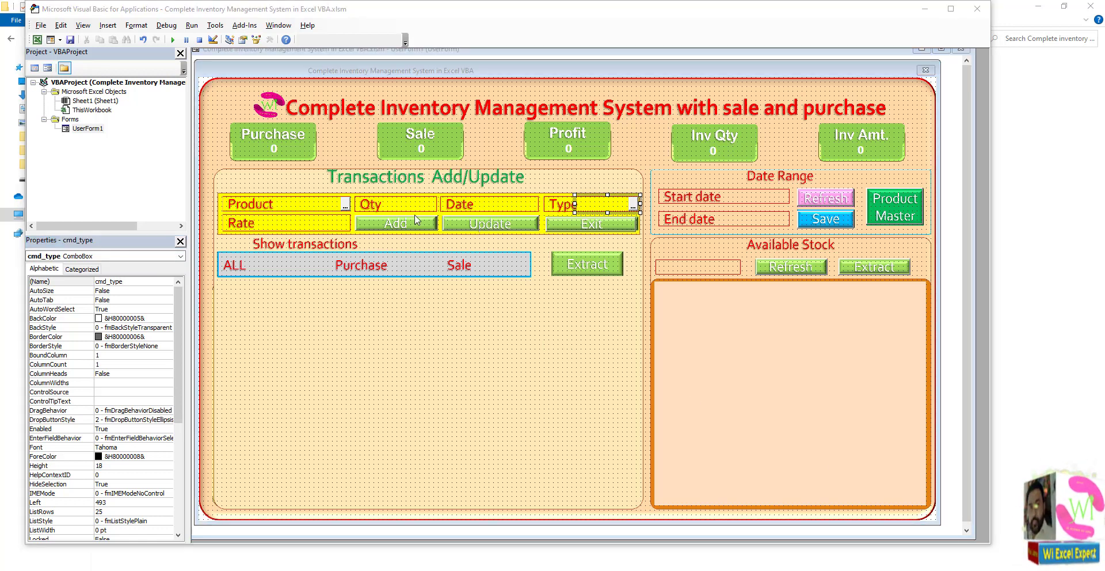
Rename the Qty, Date and Rate text boxes to txt_qty, txt_date and txt_rate
left_click(412, 208)
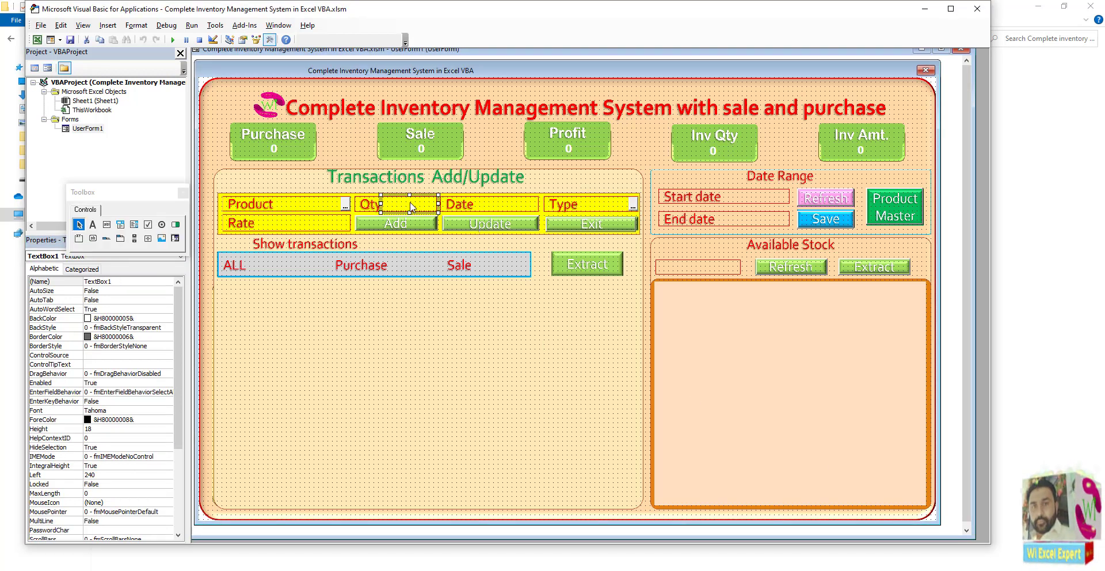
double_click(136, 282)
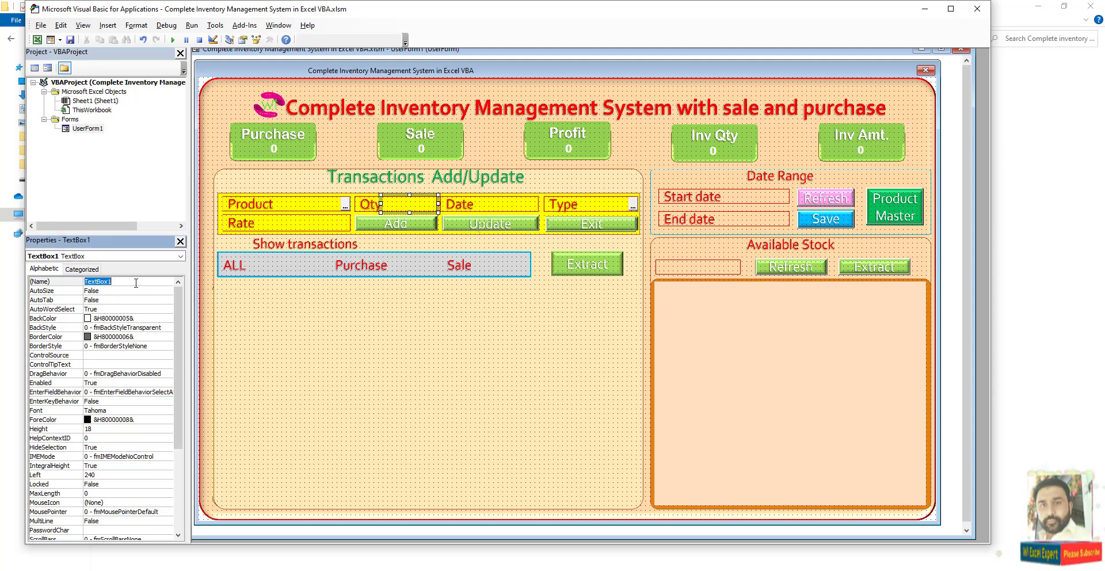
type("txt_qty")
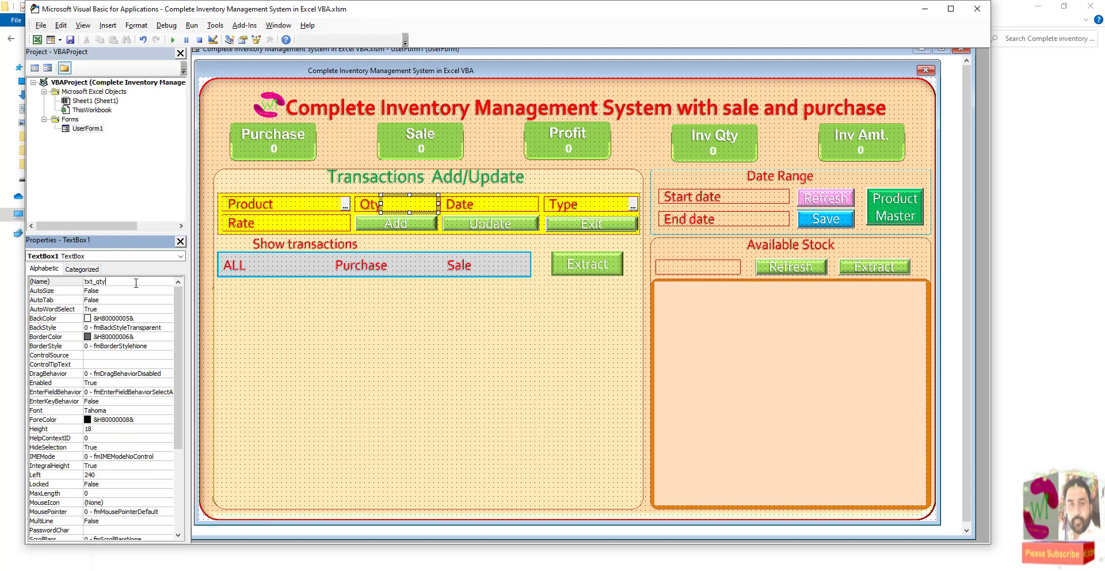
left_click(496, 207)
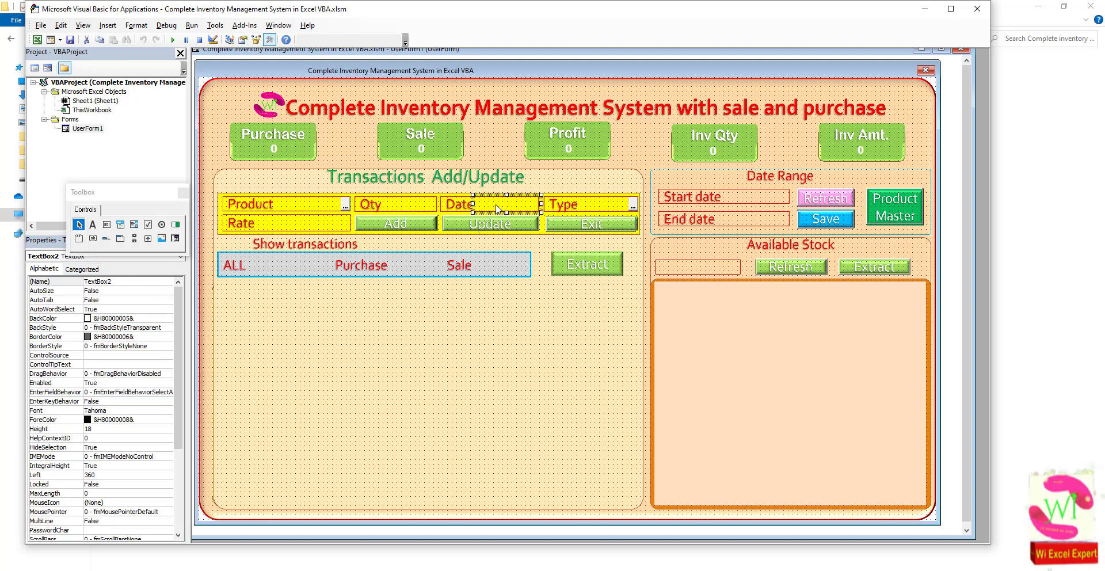
double_click(119, 282)
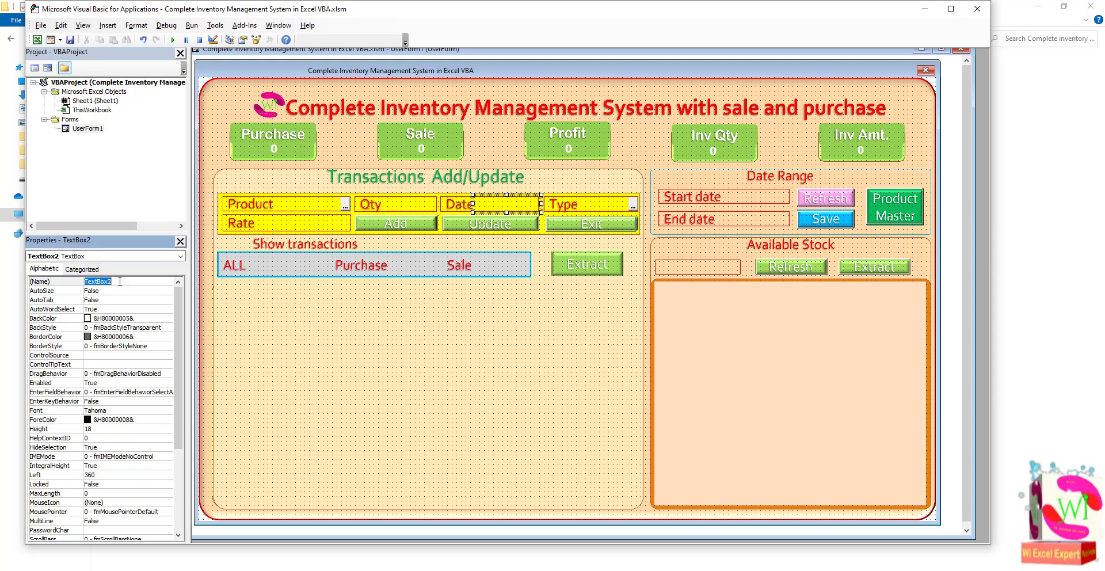
type("txt")
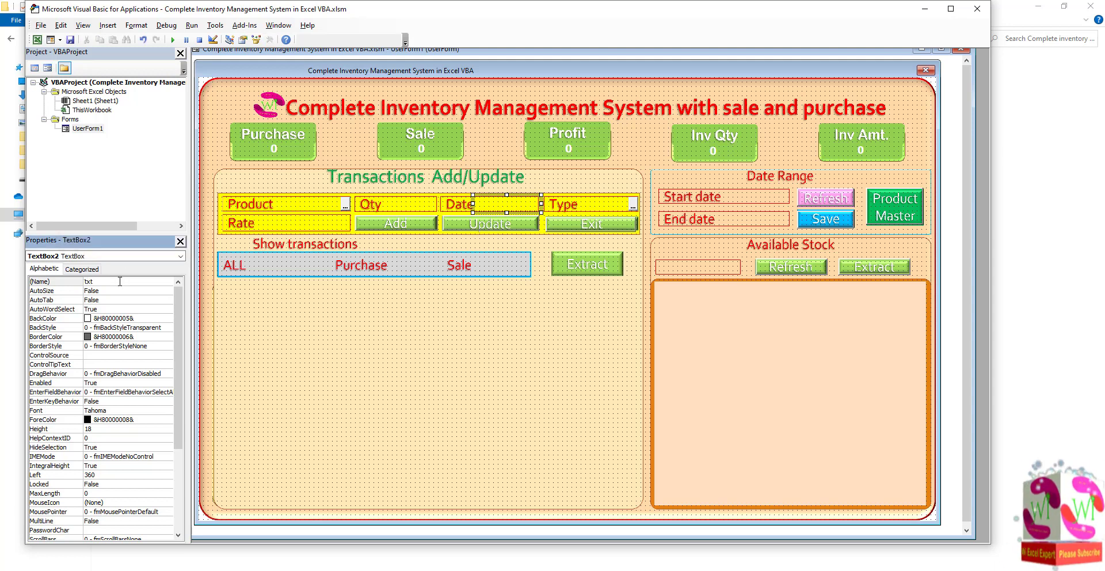
type("_date")
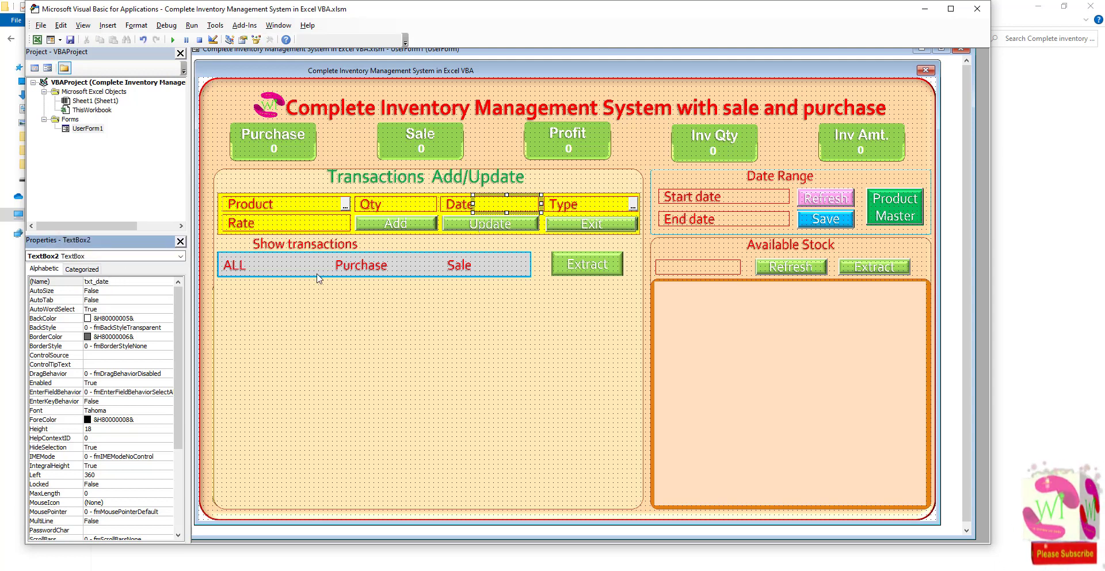
key("ctrl+v")
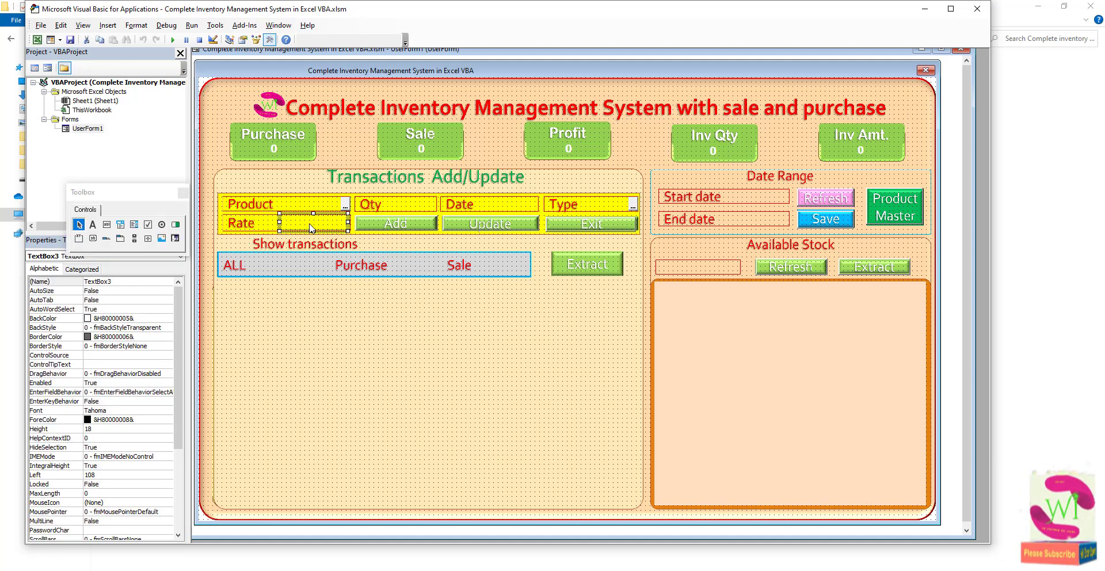
left_click(131, 281)
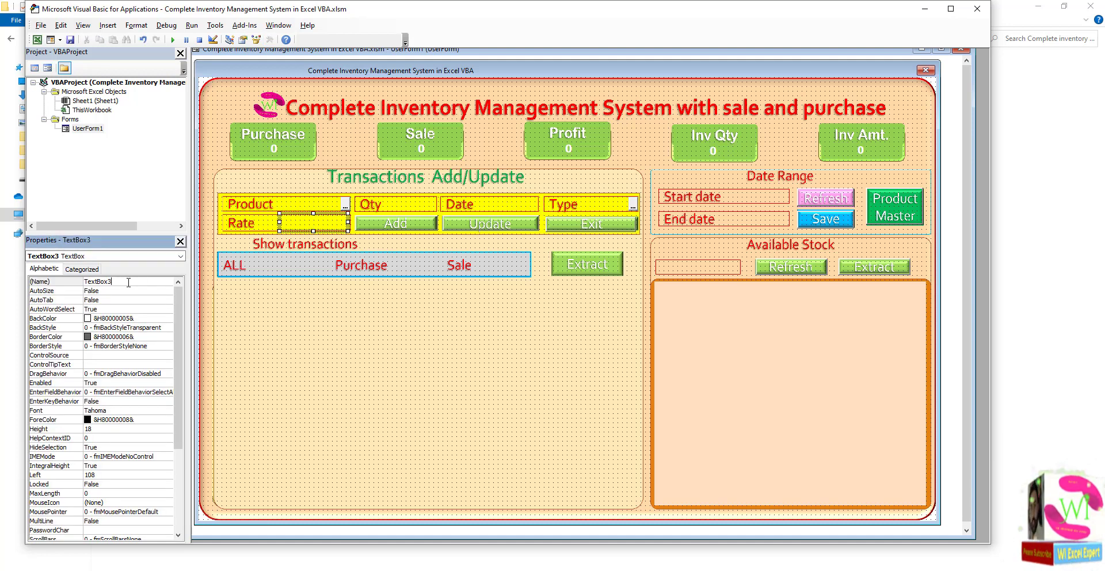
double_click(129, 282)
type("txt_rate")
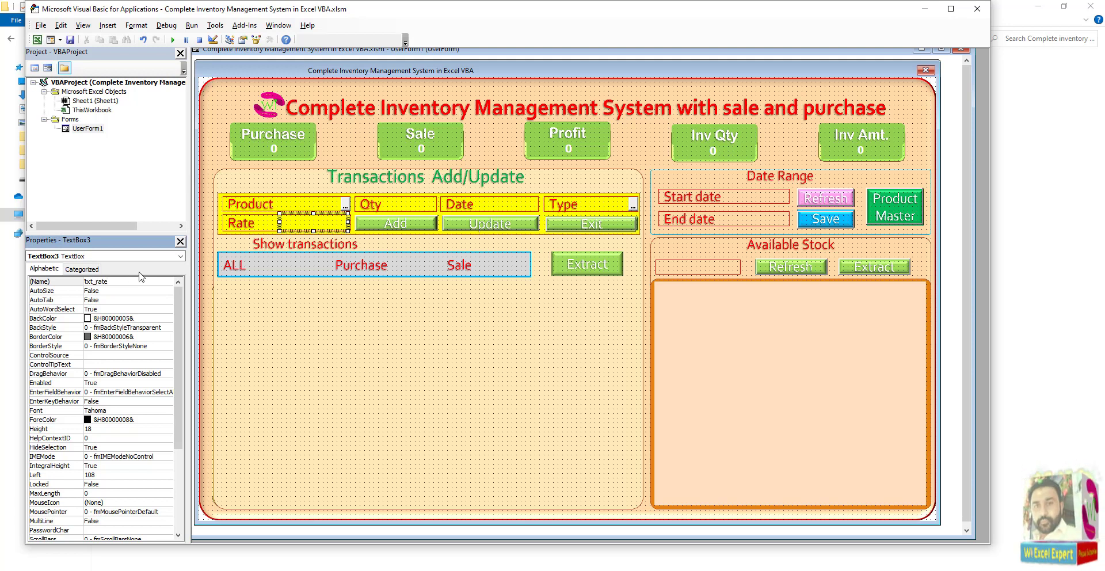
Verify the new names on the Product, Qty, Date, Type and Rate controls
left_click(321, 208)
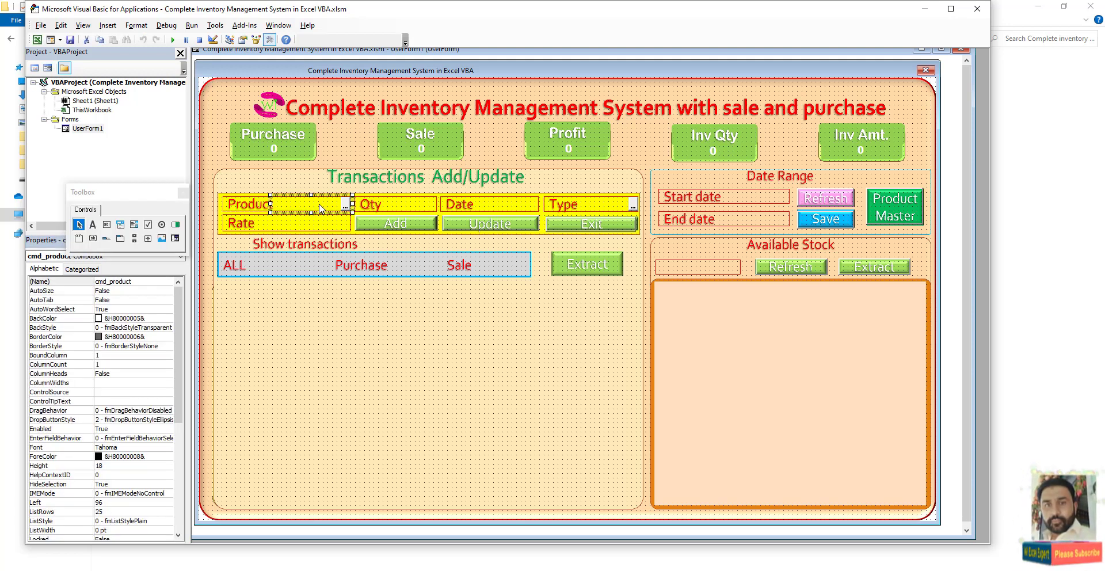
left_click(411, 207)
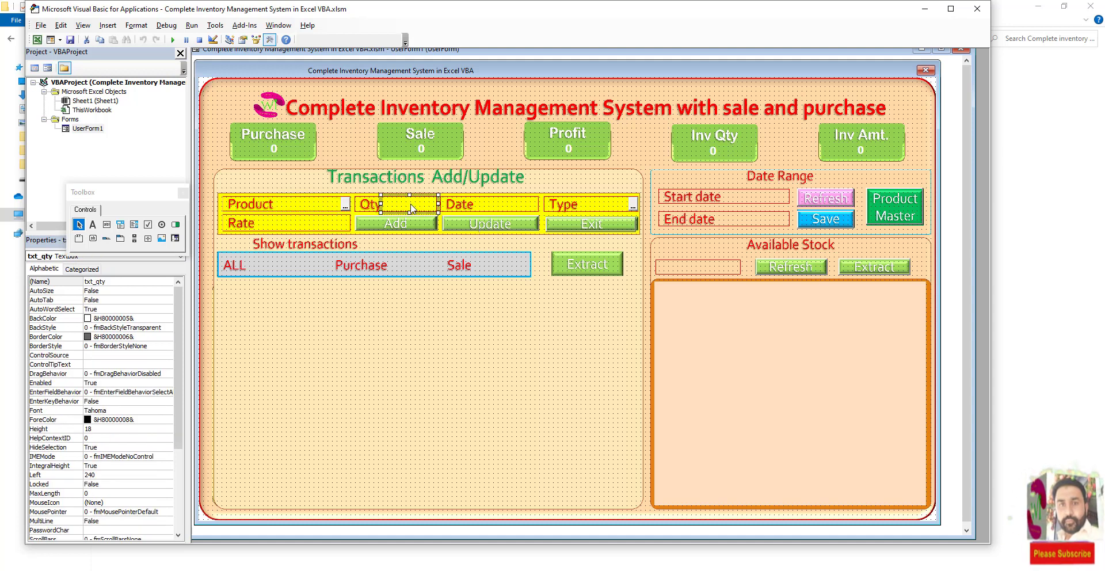
left_click(498, 209)
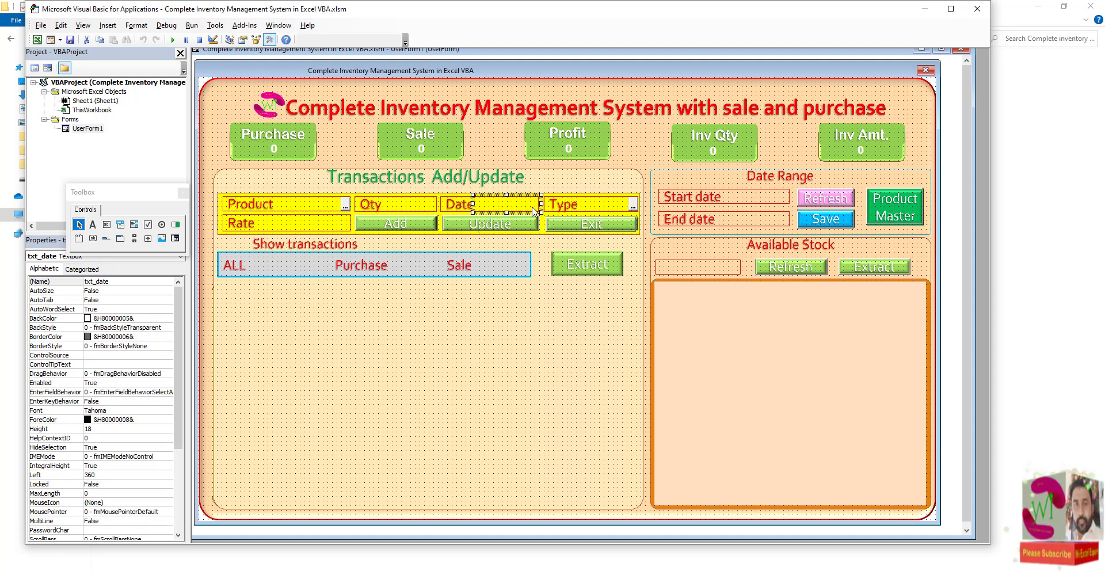
left_click(597, 208)
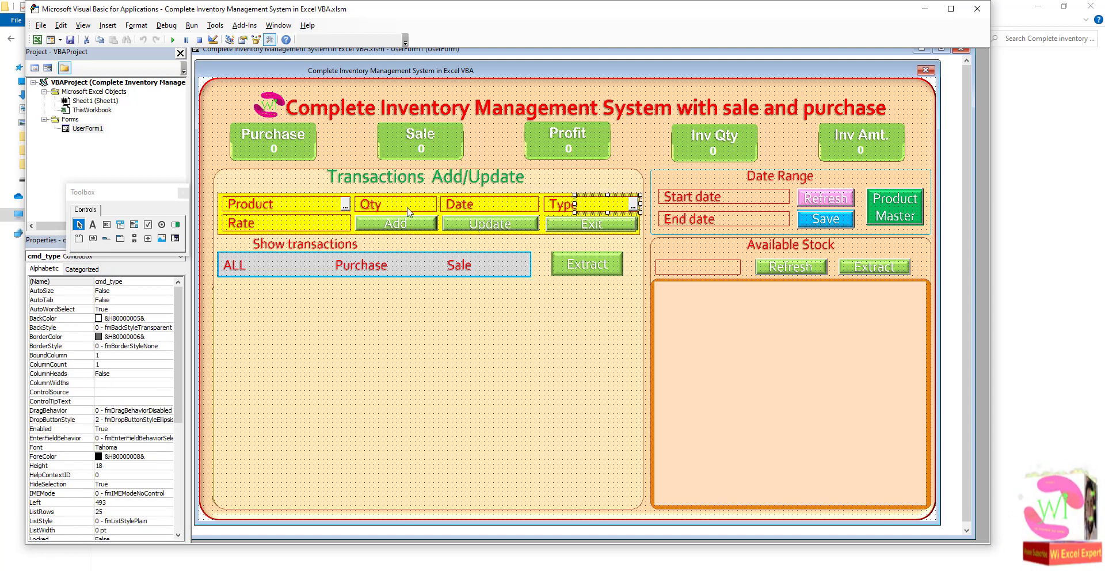
left_click(326, 224)
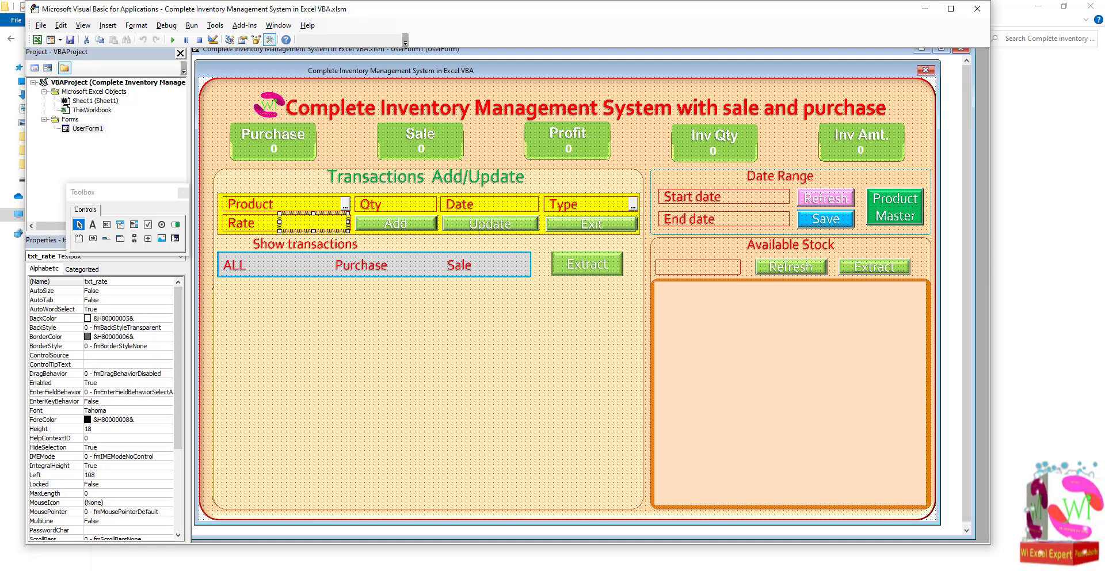
left_click(285, 268)
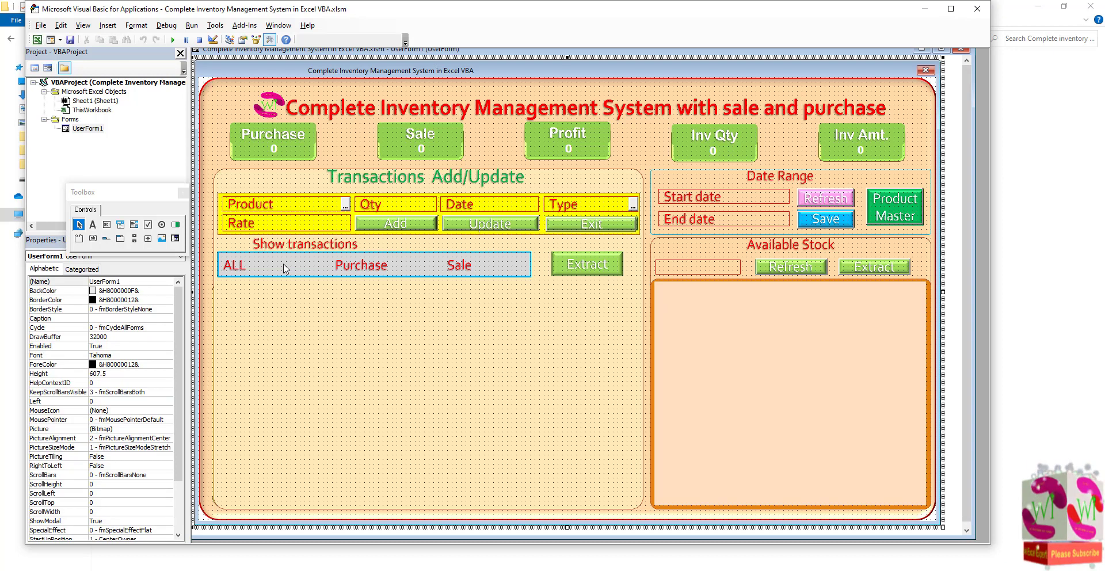
Draw an option button over the ALL label and make it taller
left_click(162, 226)
left_click_drag(249, 260, 296, 272)
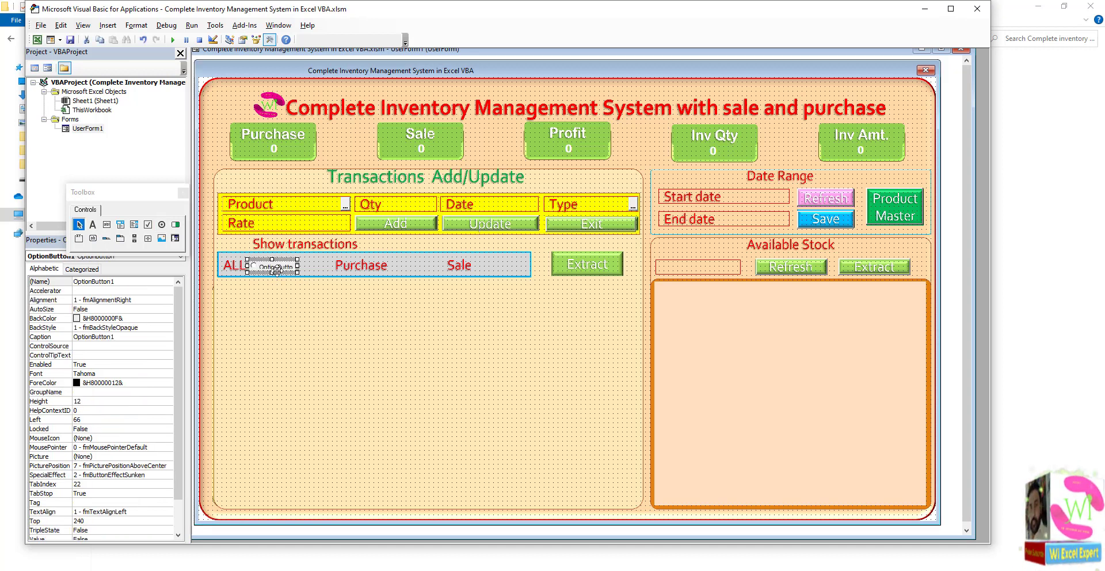
key("Right")
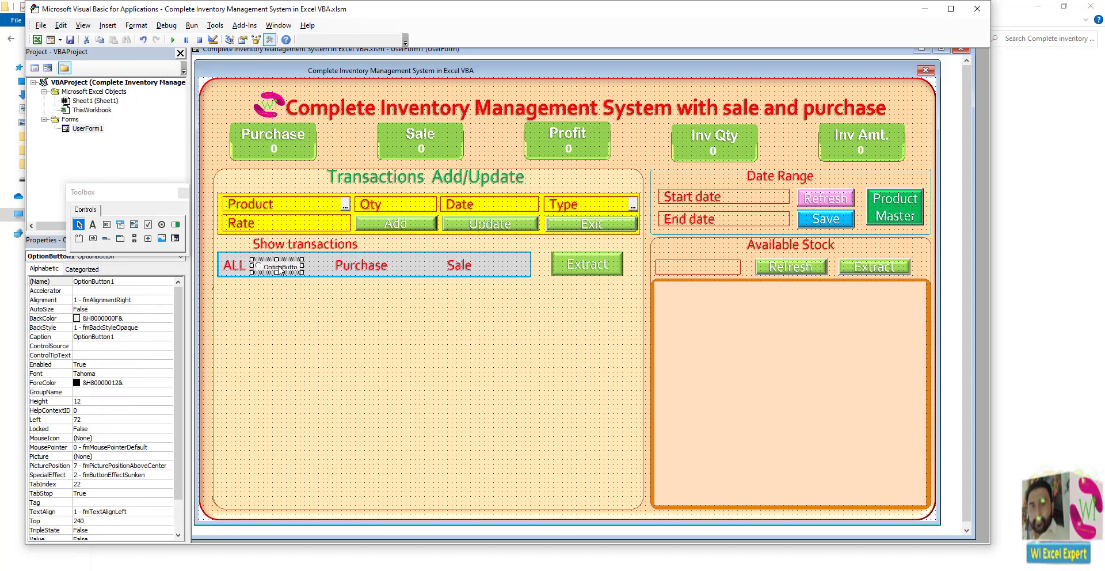
left_click_drag(278, 274, 278, 278)
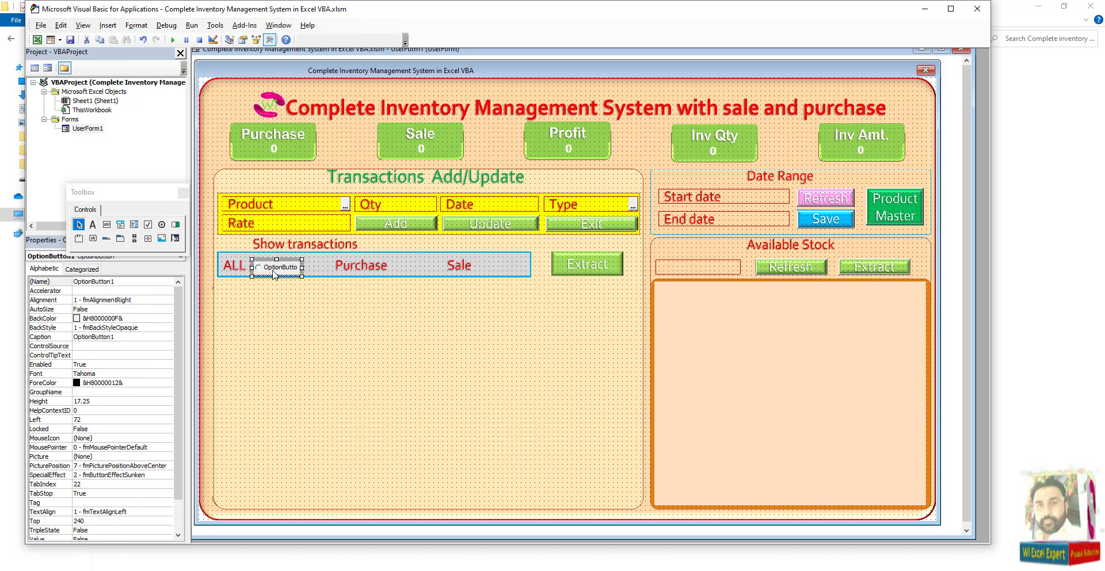
double_click(267, 269)
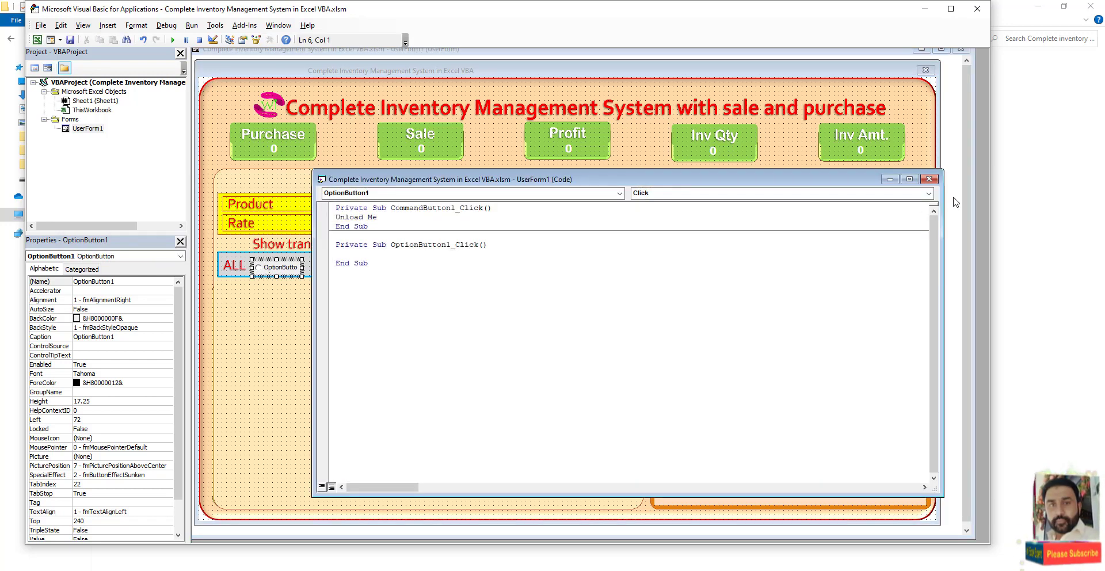
left_click(928, 178)
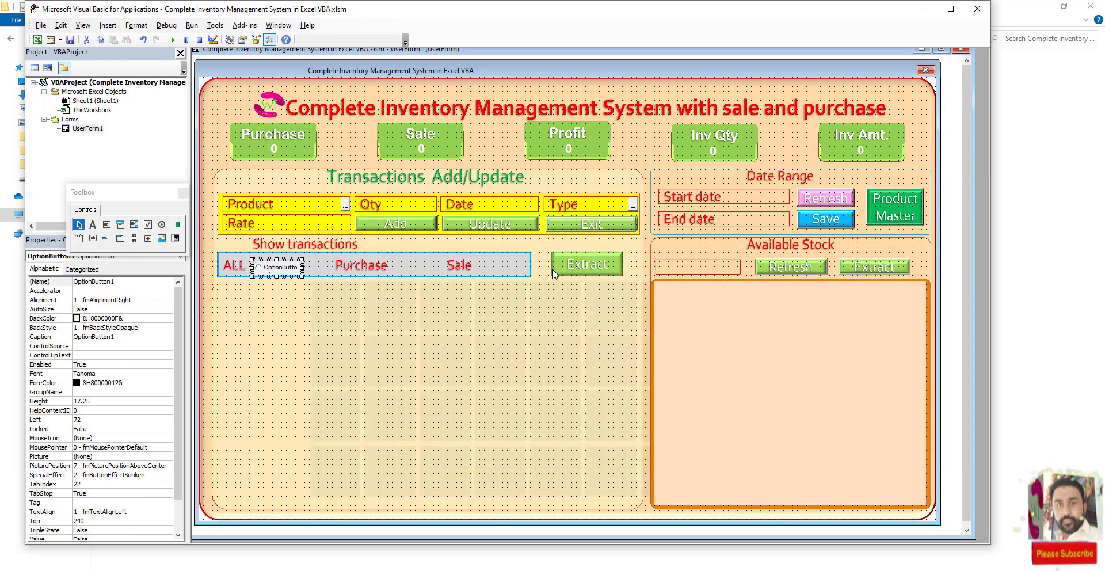
Clear the ALL option button's caption and narrow it to just its circle
double_click(118, 338)
key("BackSpace")
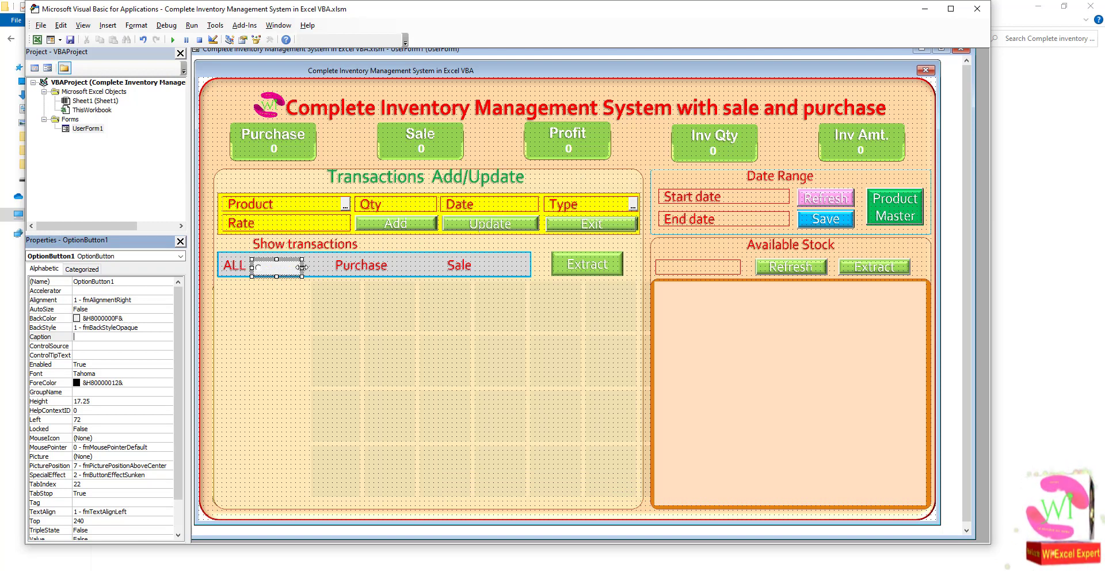
left_click(271, 269)
left_click_drag(270, 270, 271, 268)
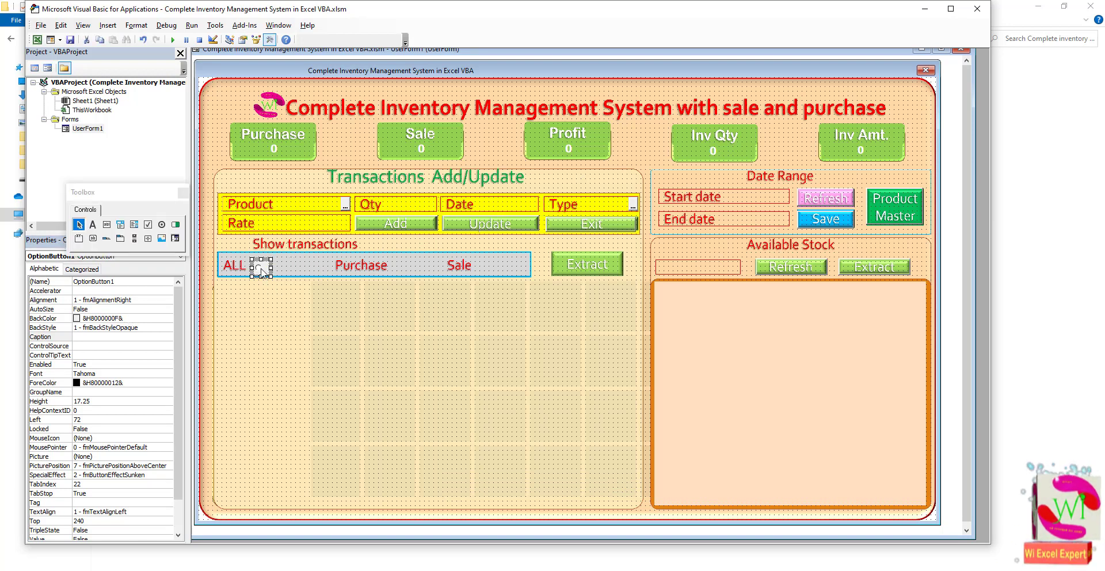
Shift the ALL option button slightly left and set its BackStyle to Transparent
left_click_drag(363, 268, 400, 271)
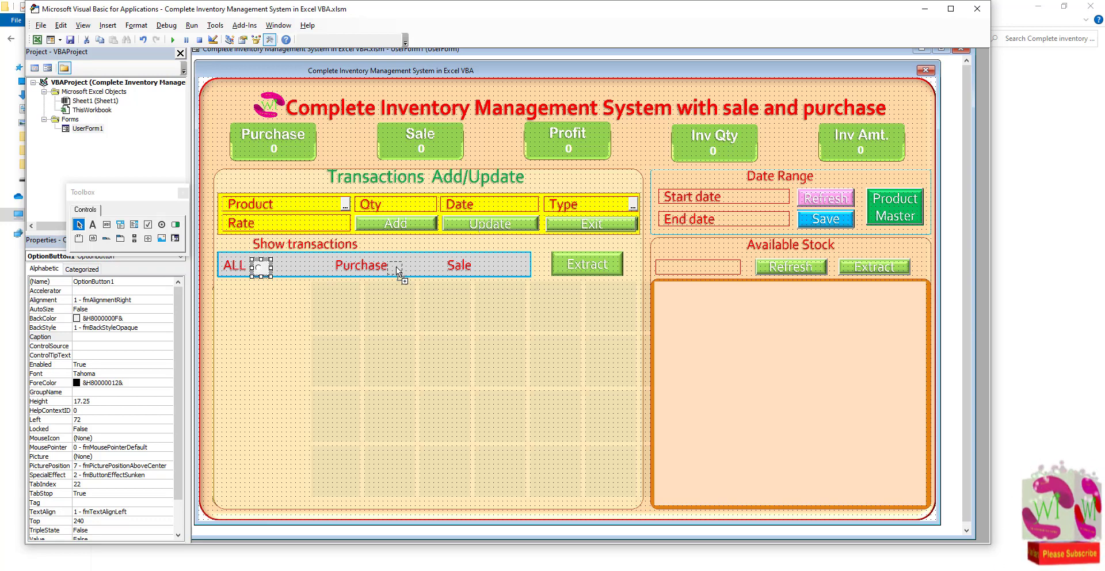
left_click_drag(399, 271, 398, 269)
key("ctrl+z")
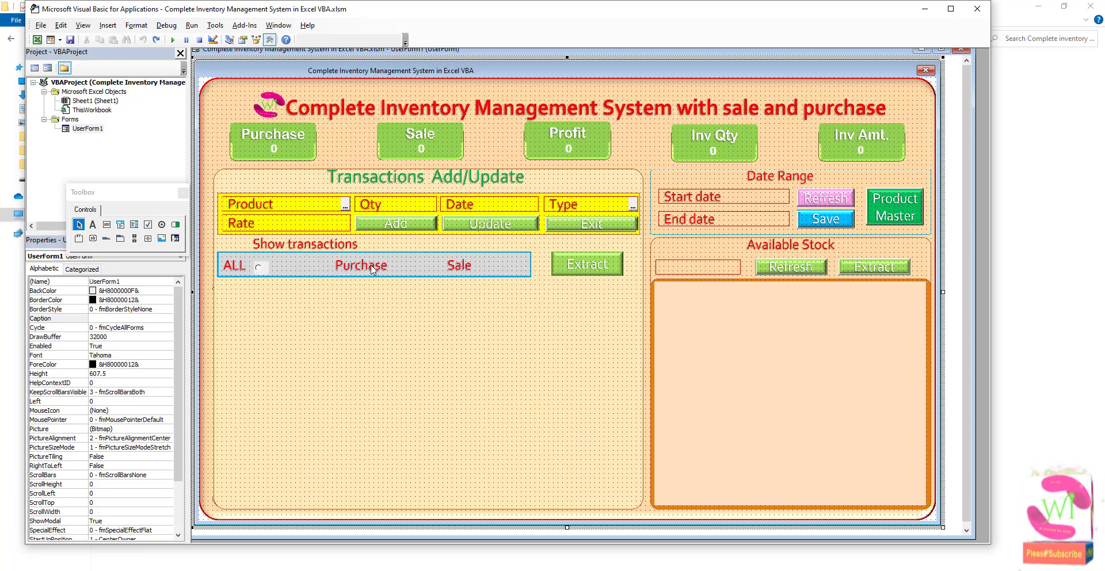
left_click(265, 270)
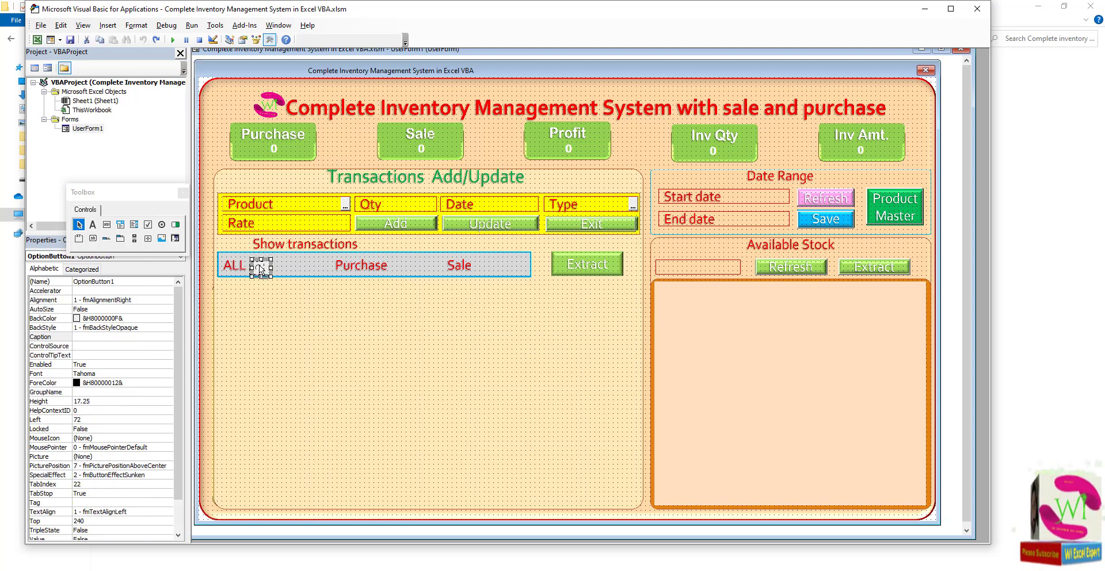
left_click_drag(261, 269, 256, 269)
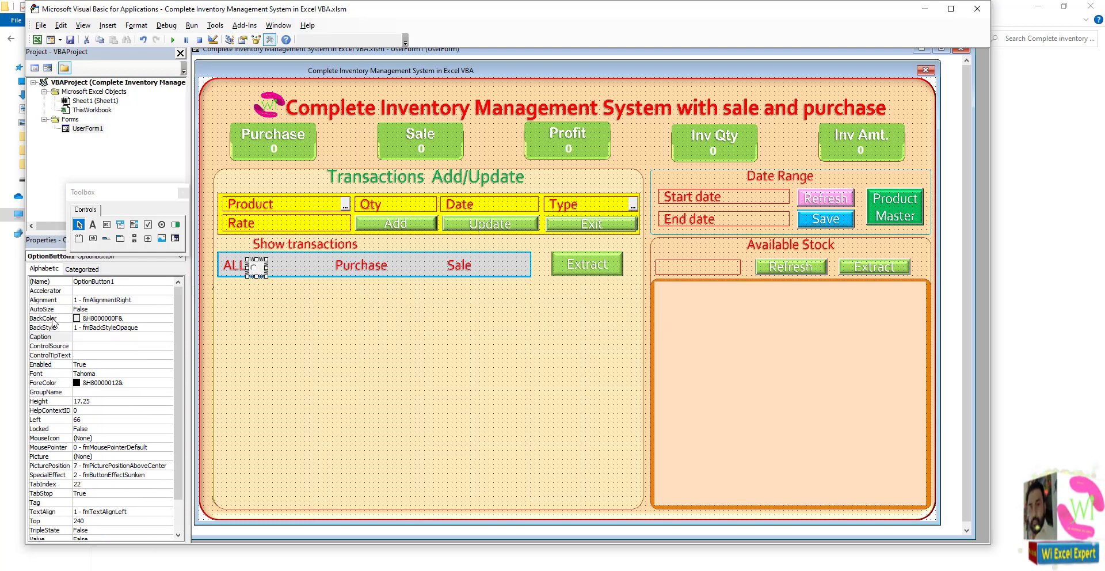
left_click(49, 269)
double_click(48, 328)
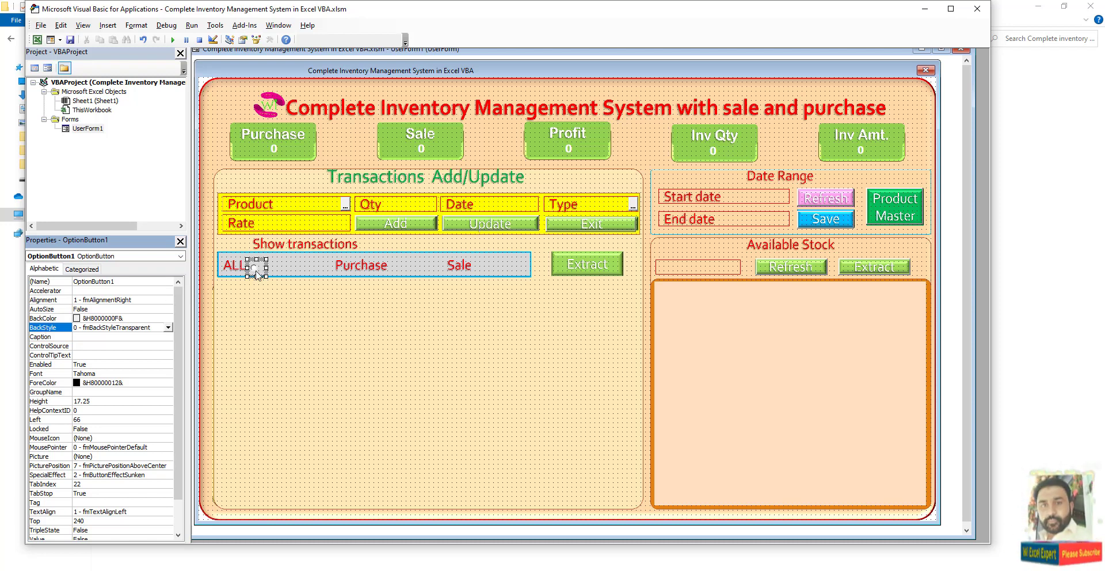
Copy the option button beside Purchase and Sale, then check all three buttons
left_click_drag(255, 268, 477, 271)
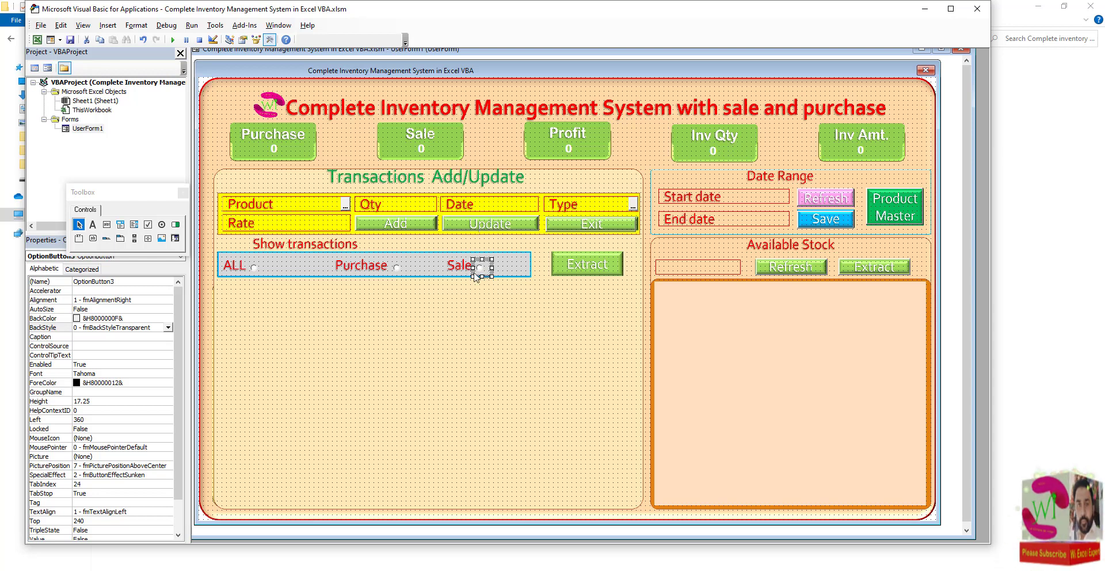
left_click(255, 267)
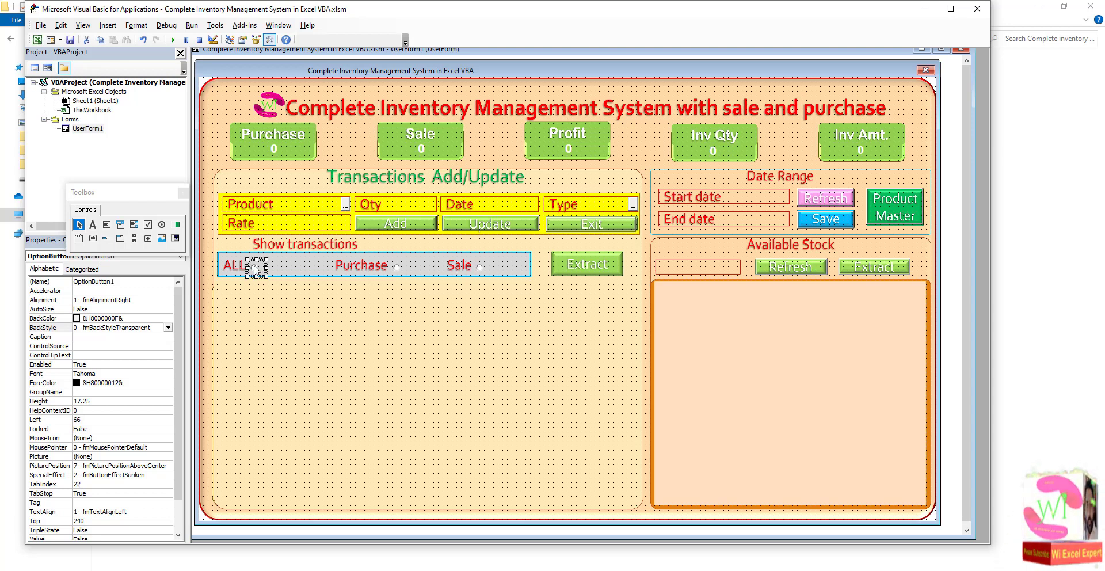
left_click(397, 268)
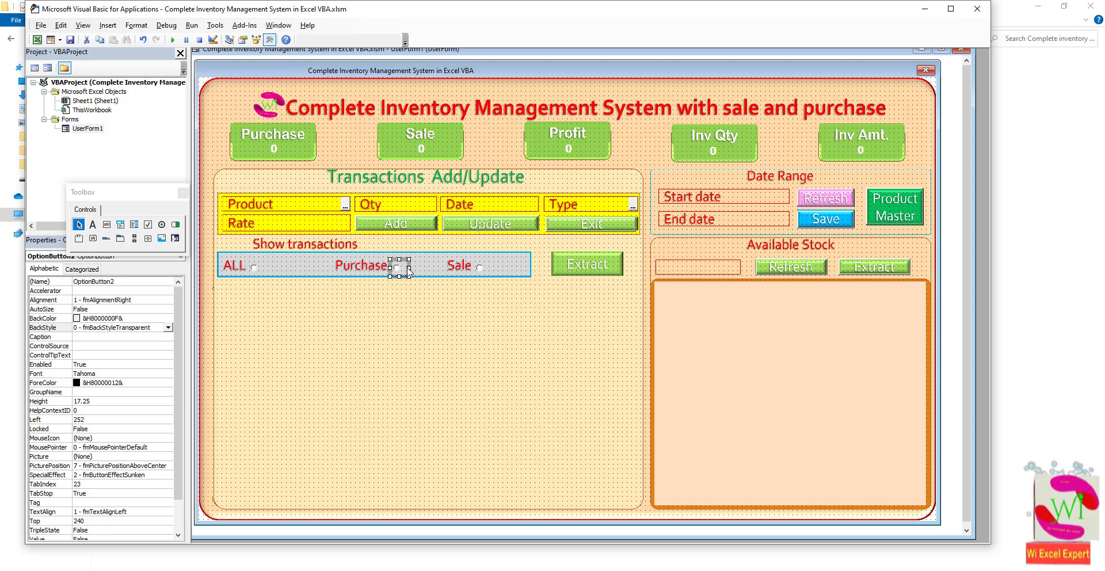
left_click(481, 268)
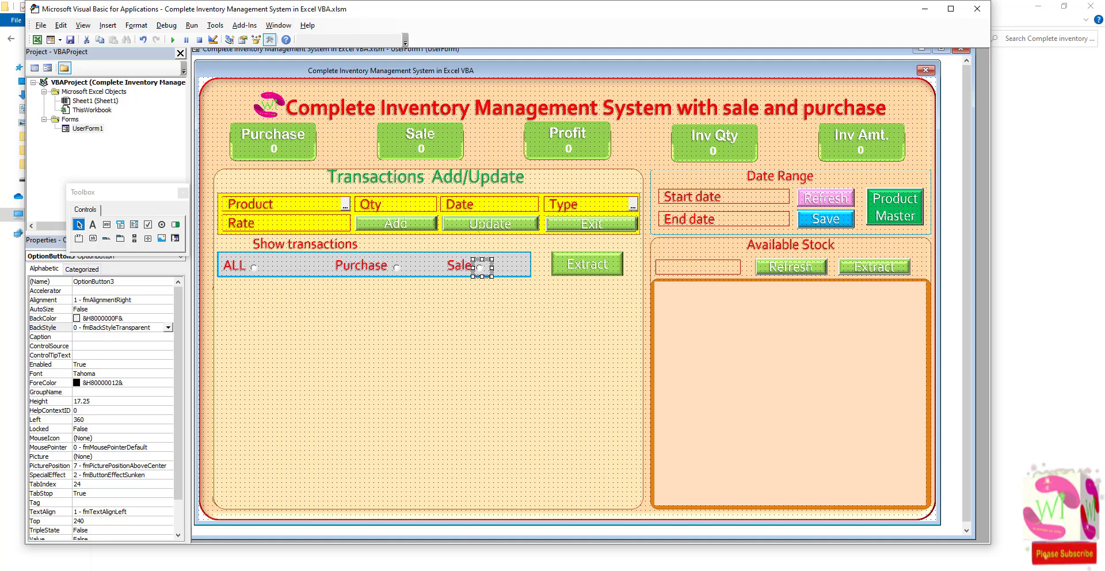
left_click(612, 297)
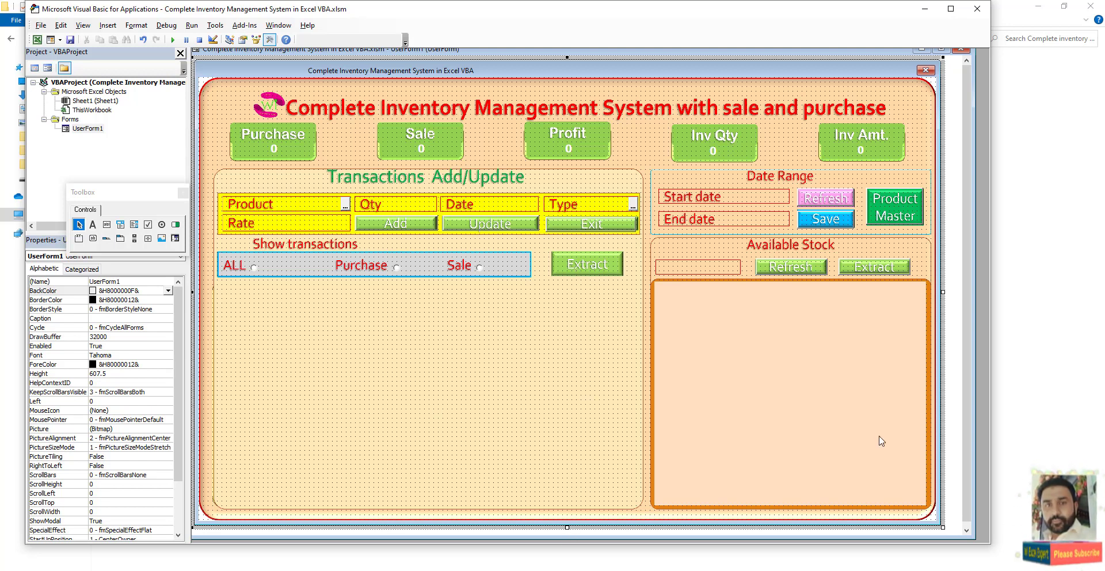
Load image z as the UserForm's Picture, then run the form over Excel
key("alt+F11")
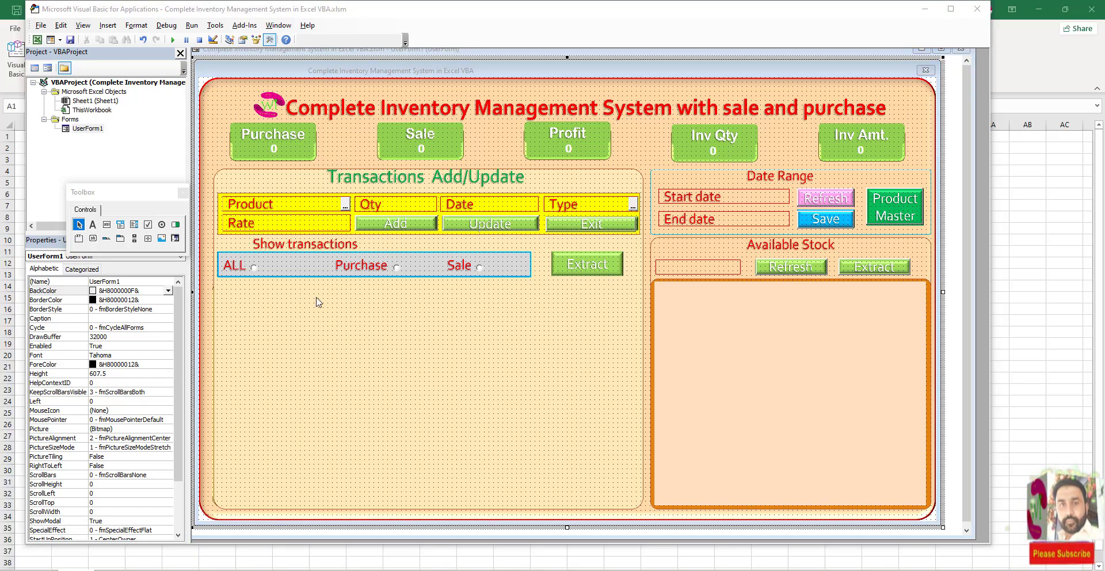
left_click(194, 123)
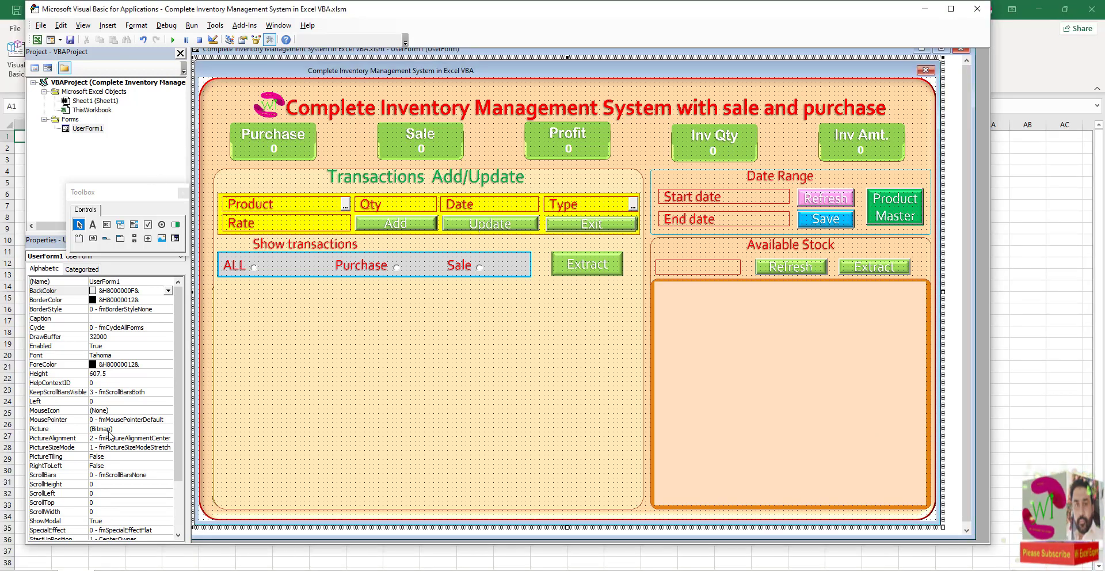
left_click(155, 428)
left_click(168, 429)
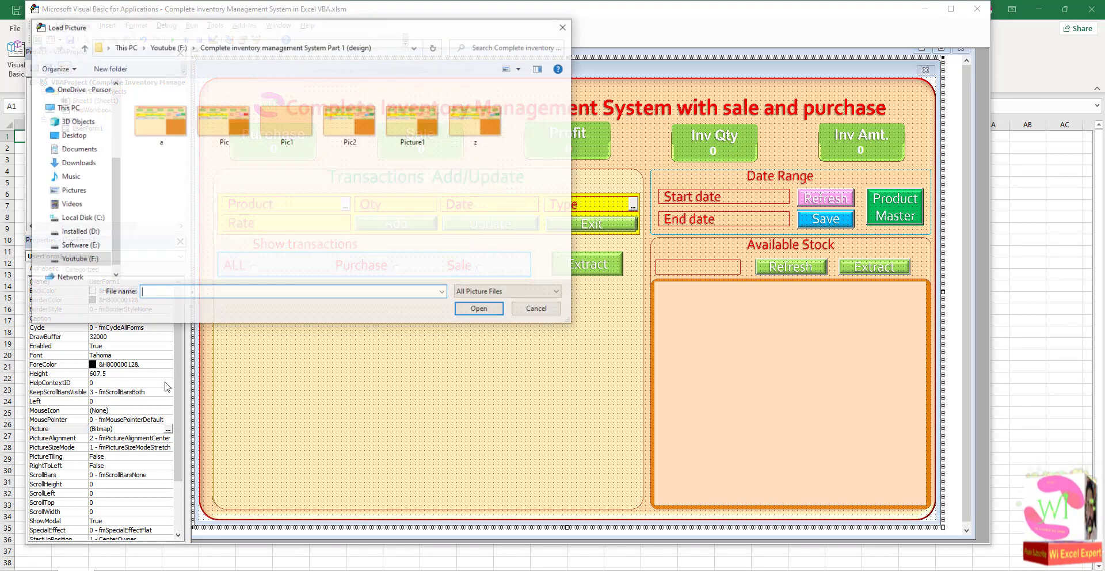
left_click(471, 138)
double_click(471, 138)
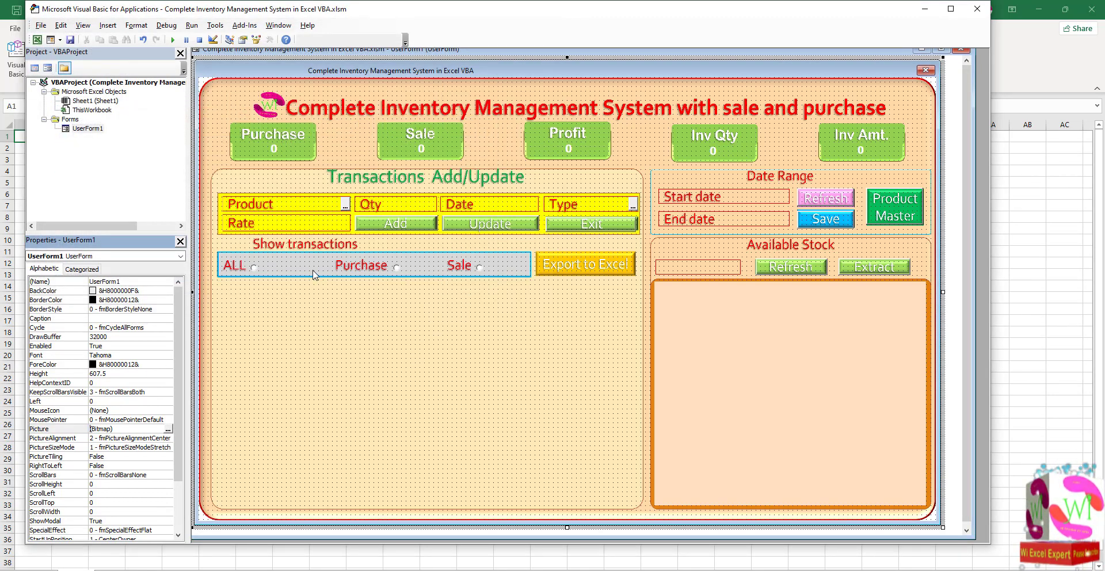
left_click(614, 268)
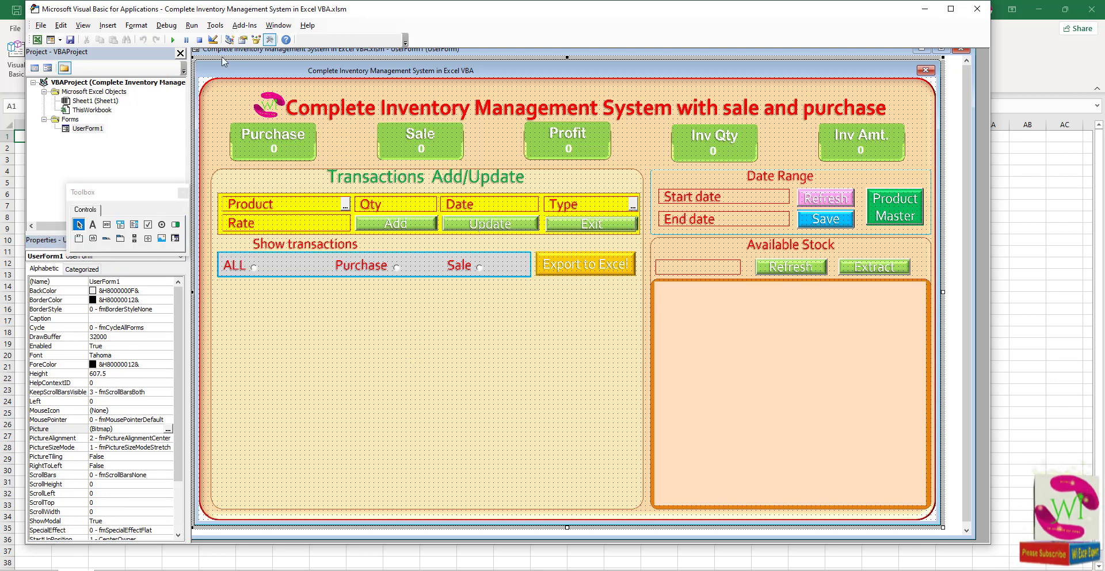
left_click(172, 40)
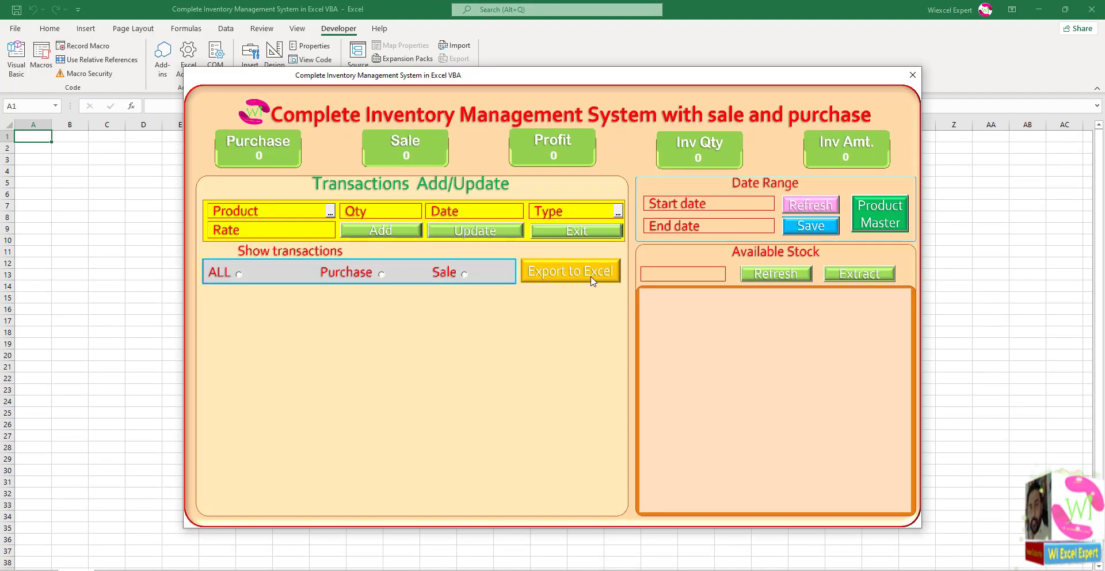
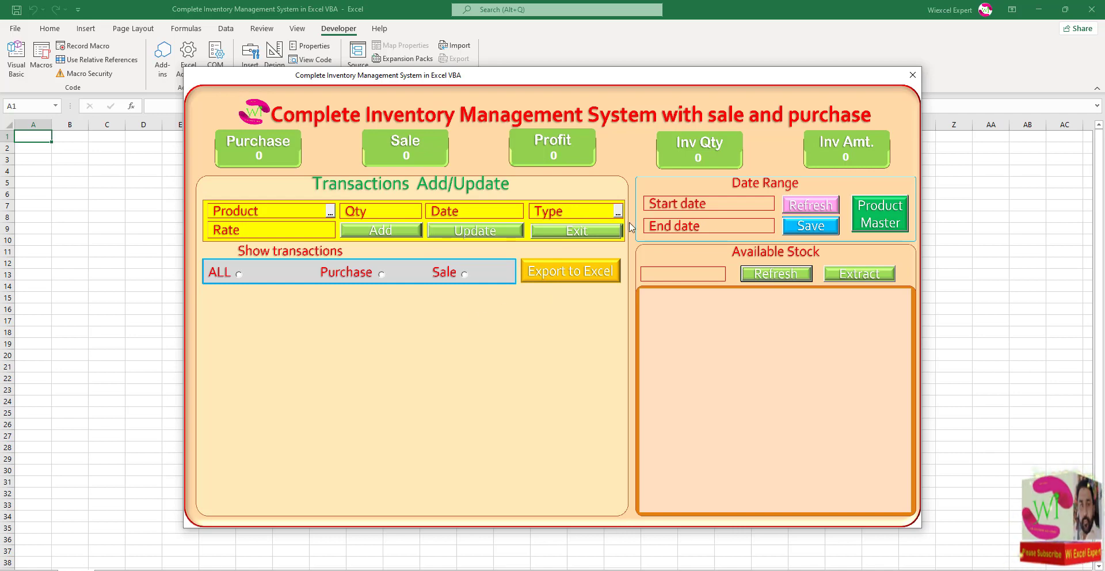
Close the running inventory UserForm with its Exit button to get back to the VBA editor
left_click(586, 233)
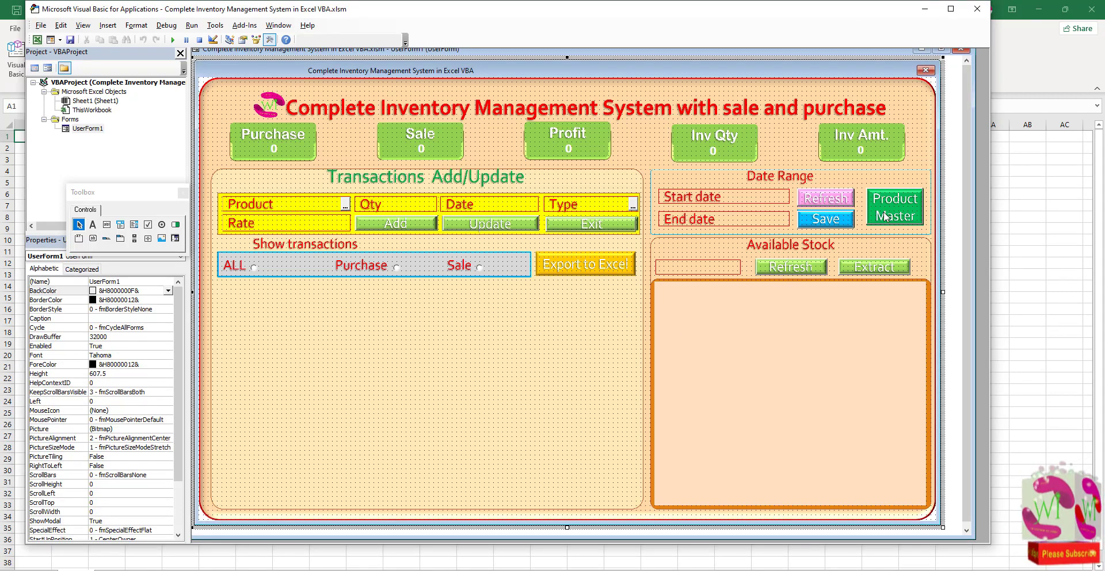
Ctrl-drag a copy of the transparent Product Master button over Export to Excel and widen it
left_click_drag(885, 215, 578, 267)
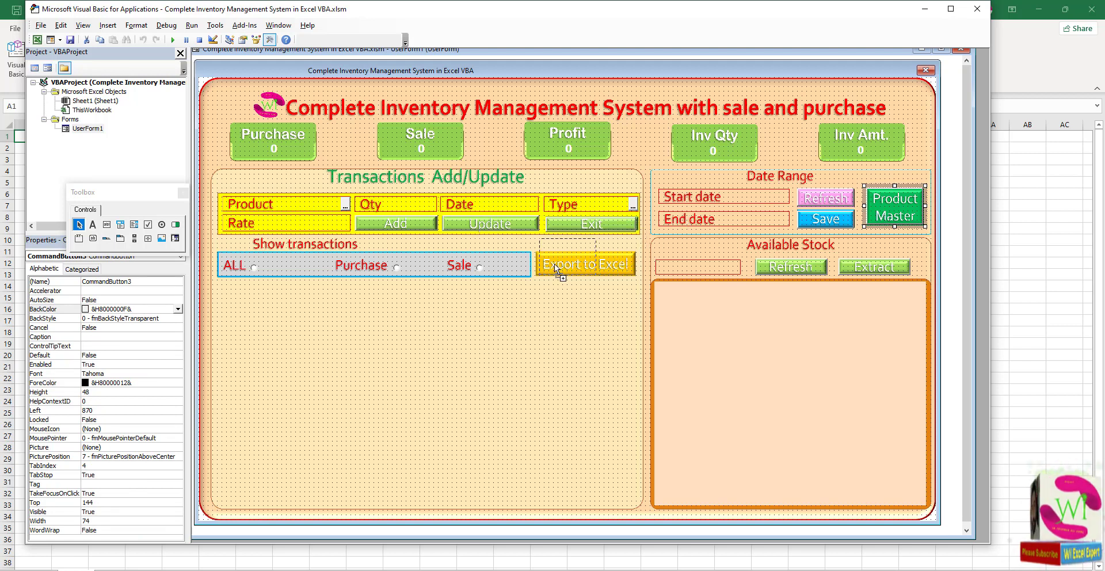
left_click_drag(578, 266, 567, 267)
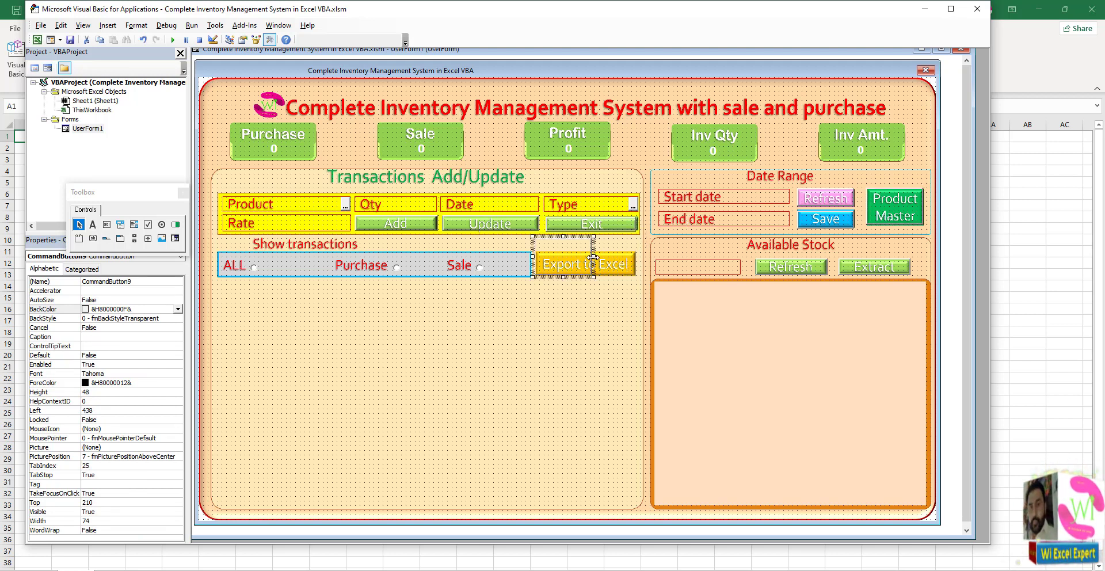
left_click_drag(637, 260, 588, 250)
left_click(353, 338)
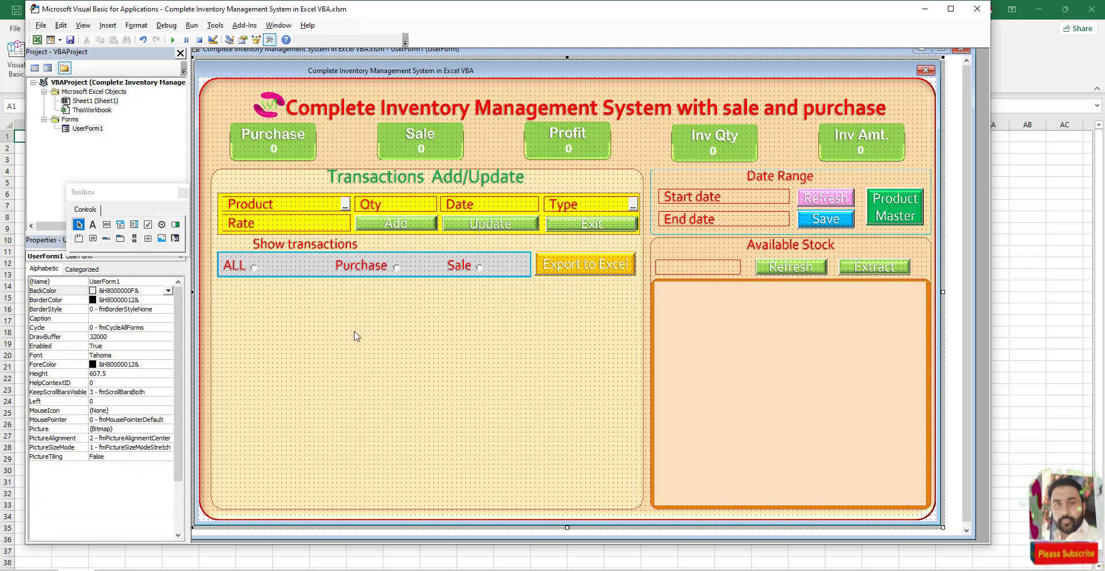
Copy the stock list box into the left transactions panel, resize it to height 285.25, and run the form
left_click(742, 353)
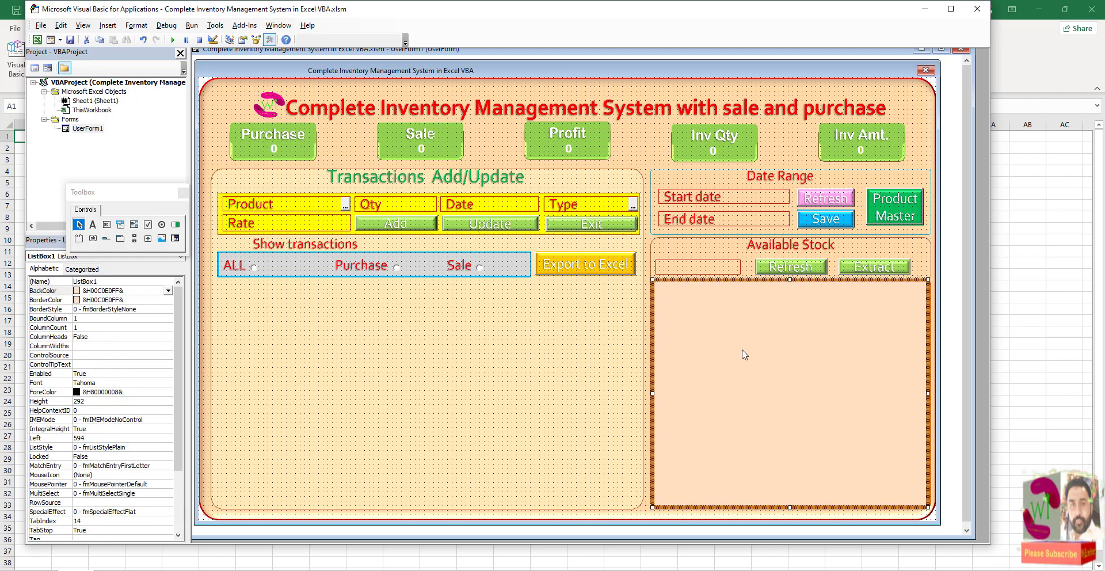
left_click_drag(745, 354, 339, 346)
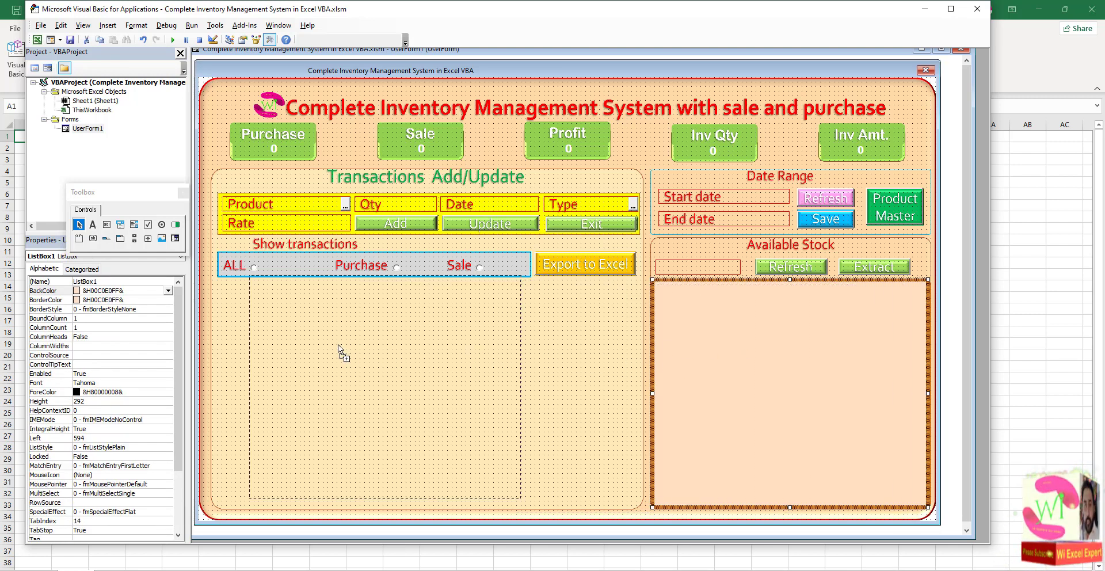
left_click_drag(339, 346, 305, 349)
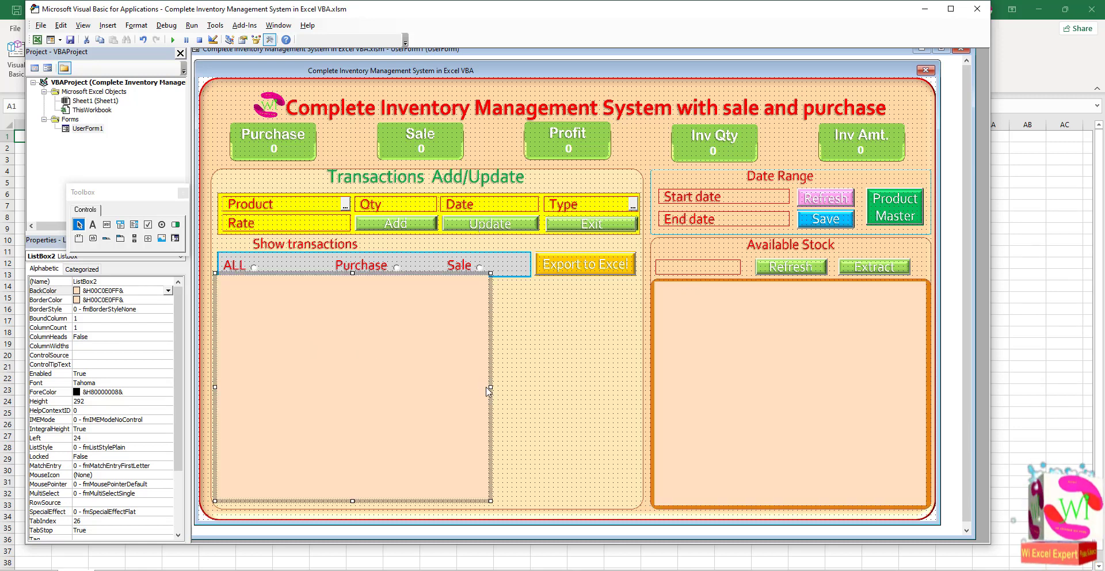
left_click_drag(488, 389, 638, 404)
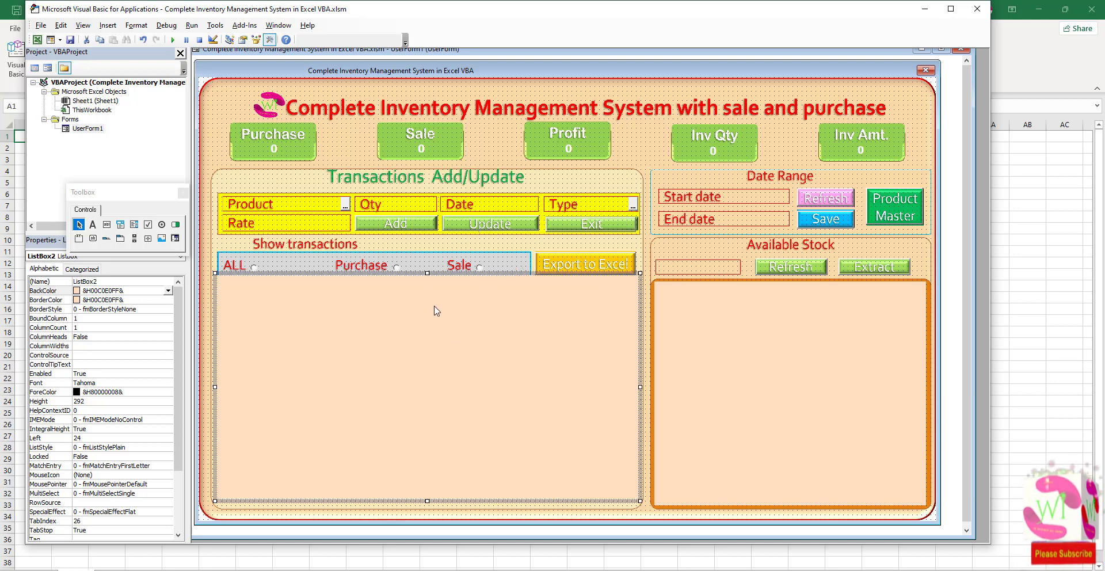
left_click_drag(427, 273, 428, 278)
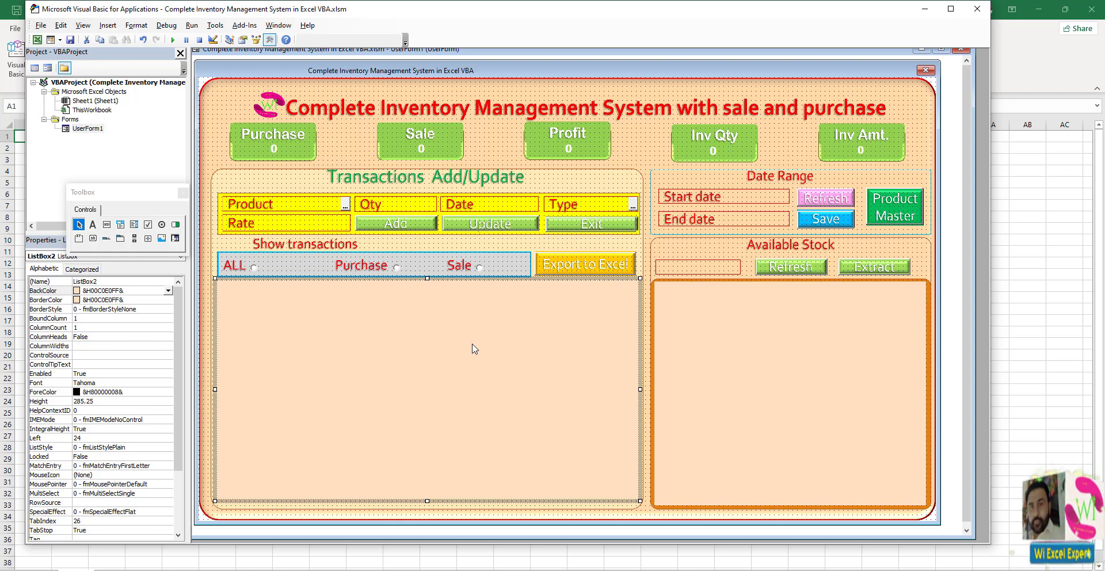
left_click(226, 154)
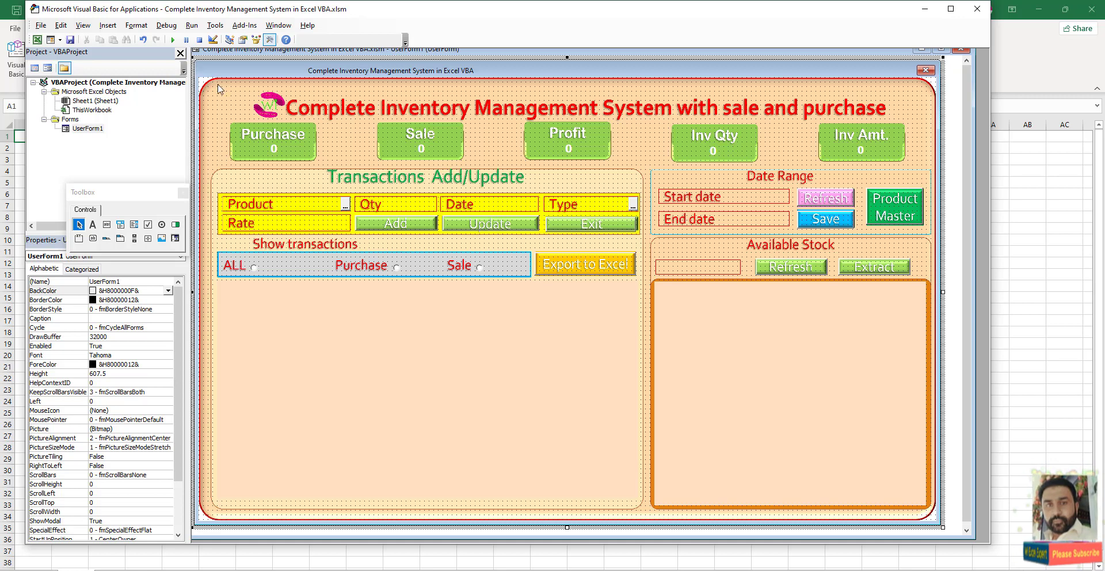
left_click(172, 40)
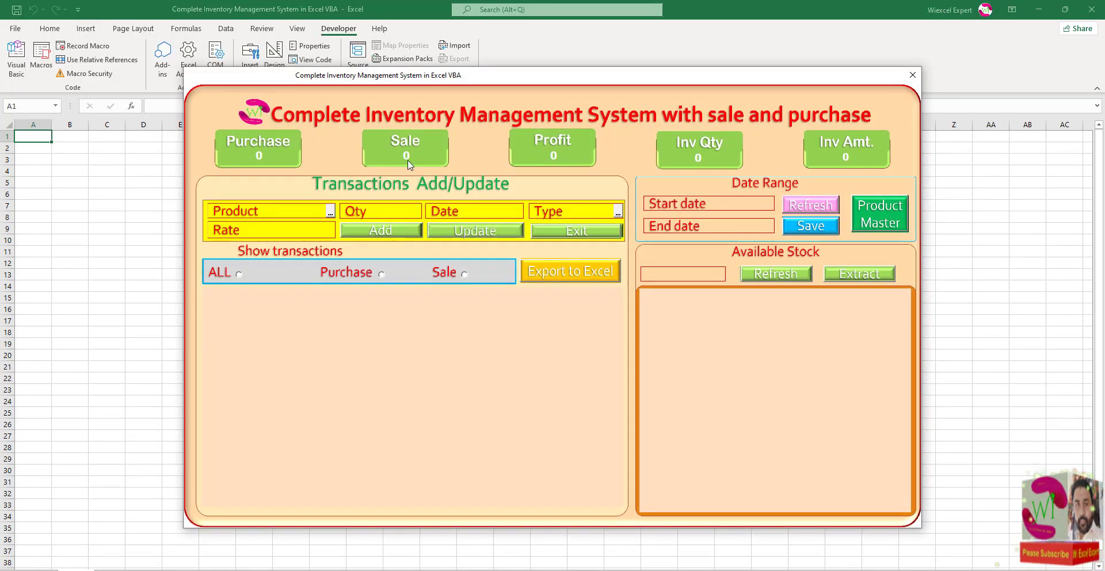
Test the Qty and Start date entry fields and the Extract and Refresh actions
left_click(409, 210)
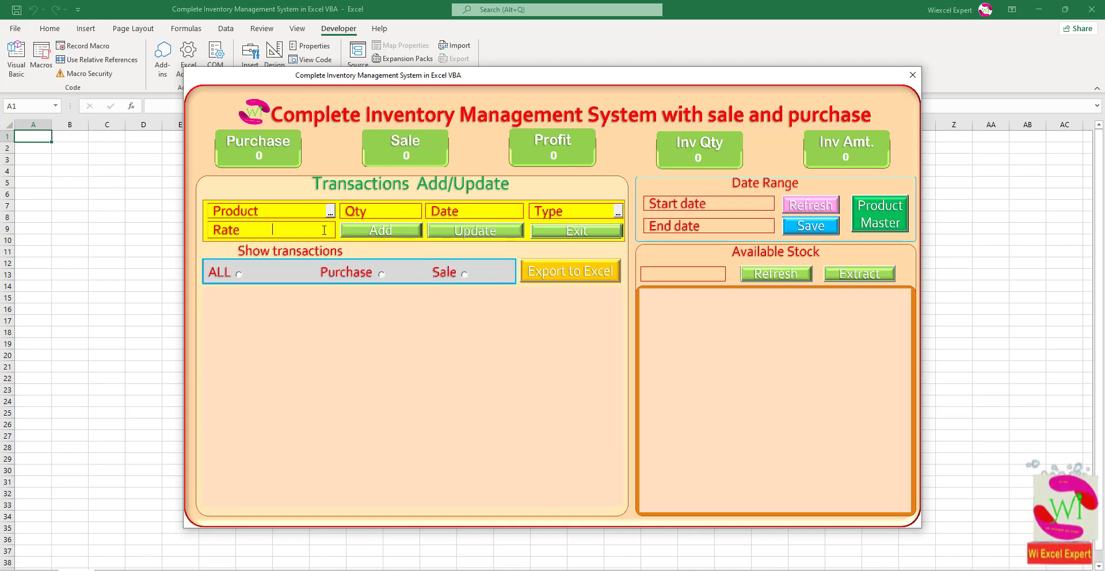
key("Tab")
key("Tab")
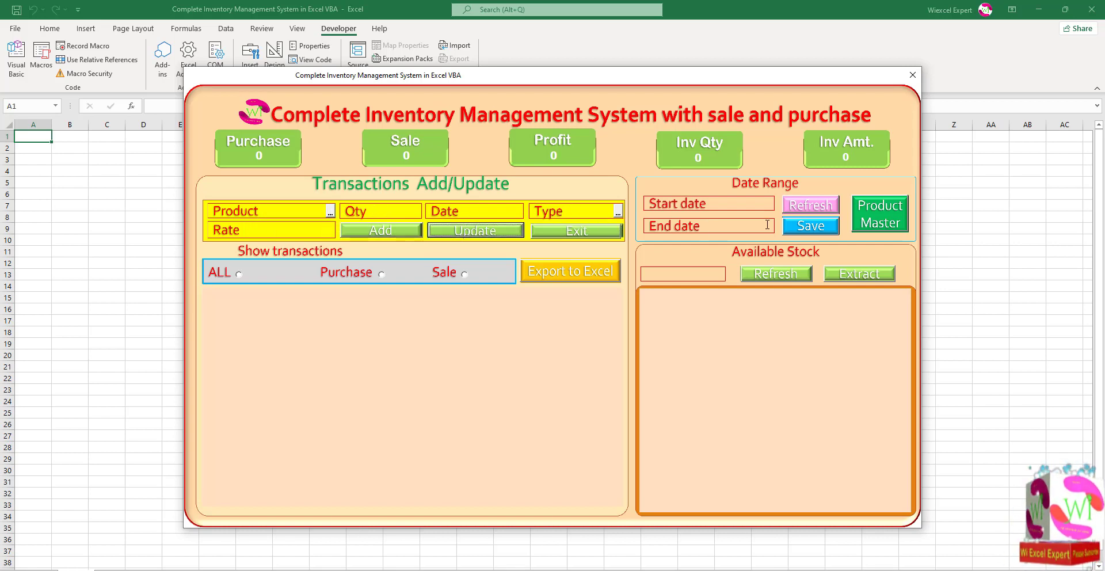
left_click(716, 203)
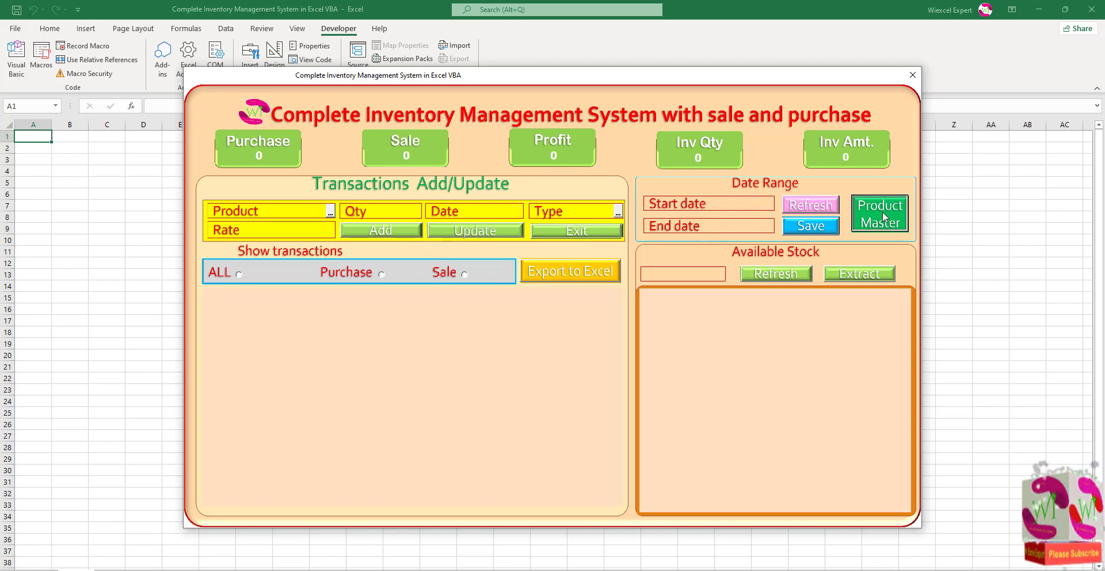
left_click(871, 276)
left_click(801, 275)
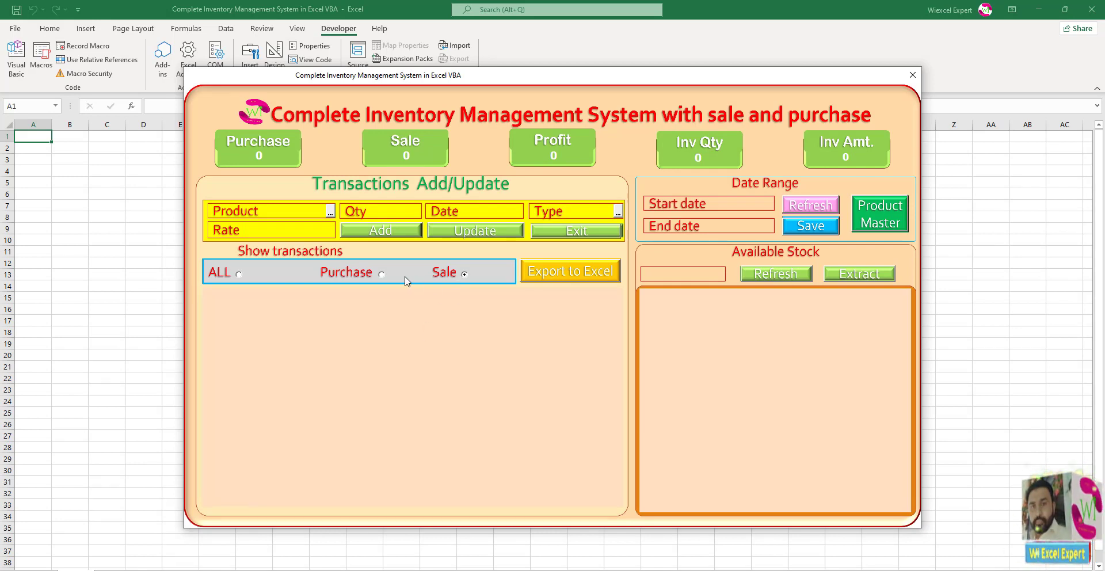
Choose the Purchase filter, try Export to Excel, then close the form with Exit
left_click(344, 281)
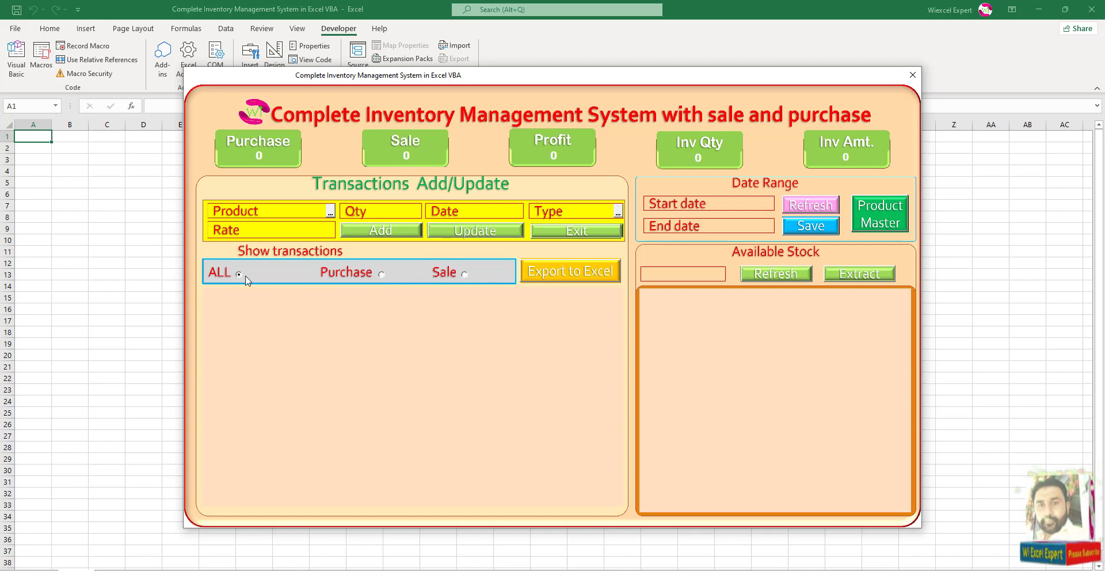
left_click(574, 278)
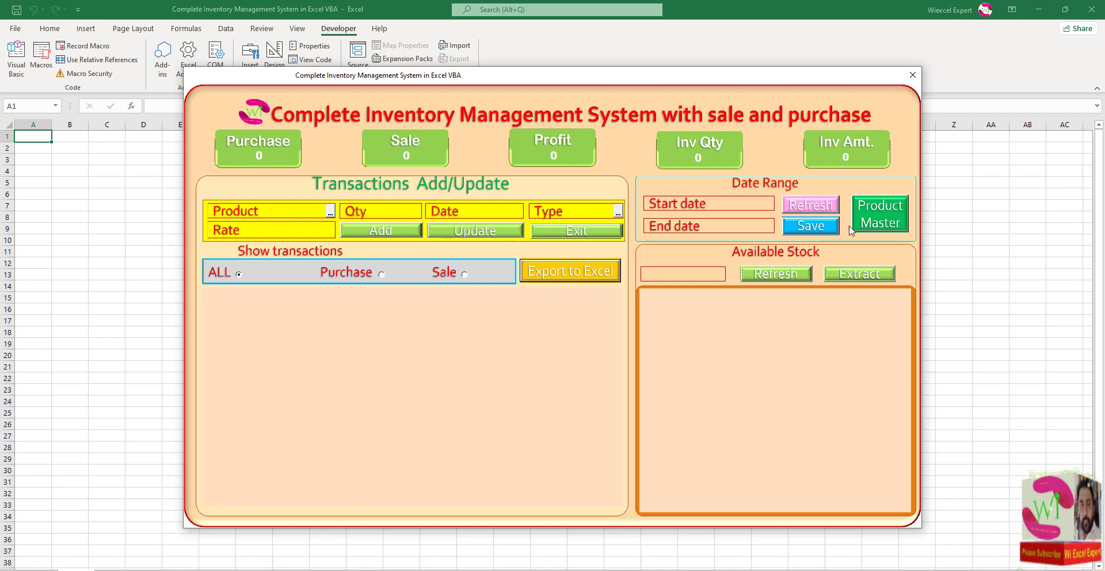
left_click(590, 233)
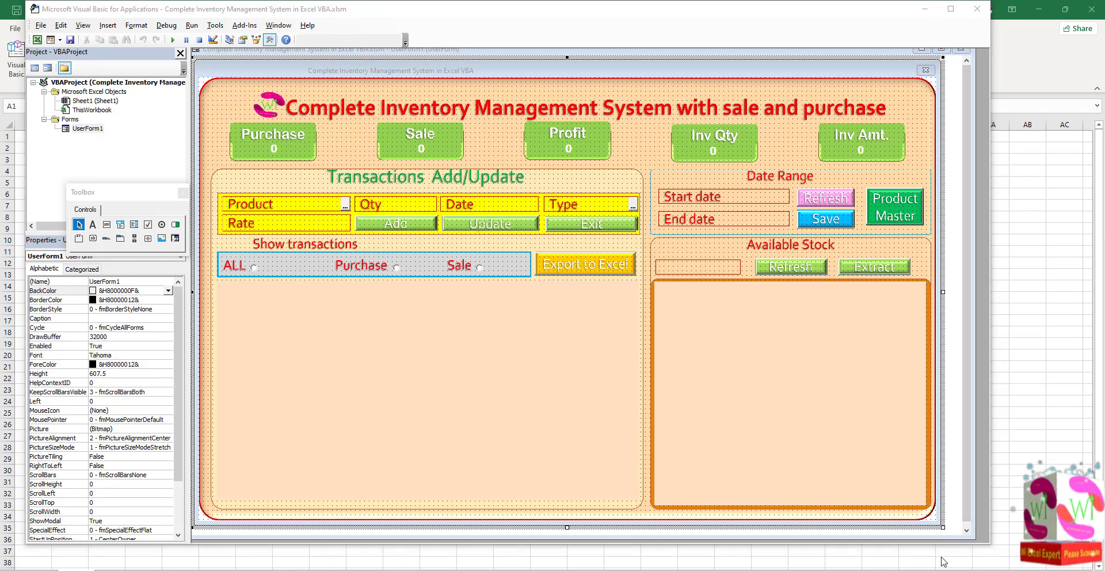
Insert a new blank UserForm into the project
left_click(882, 208)
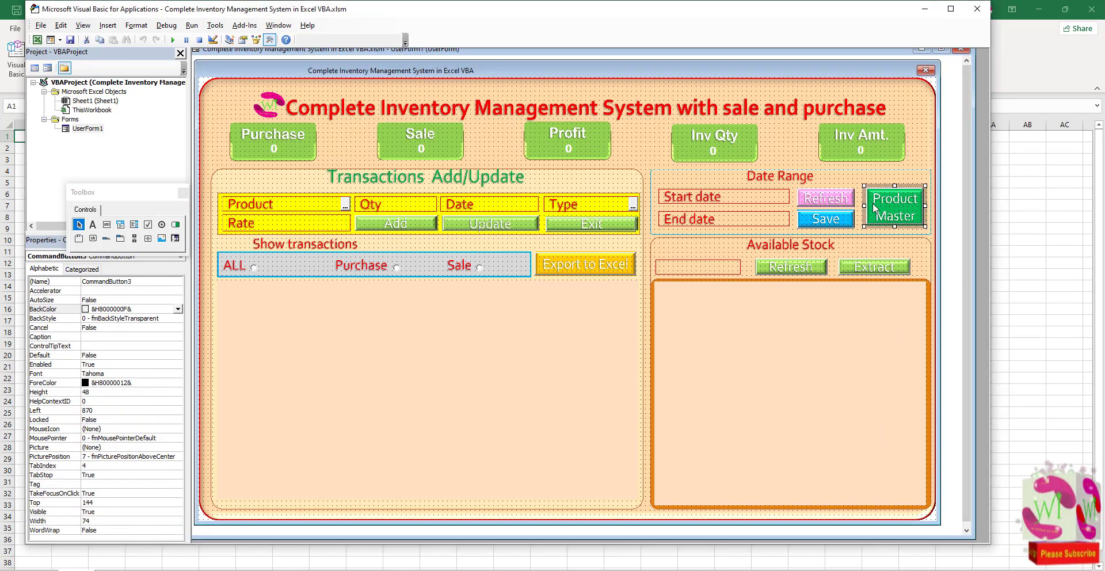
left_click(59, 40)
left_click(62, 53)
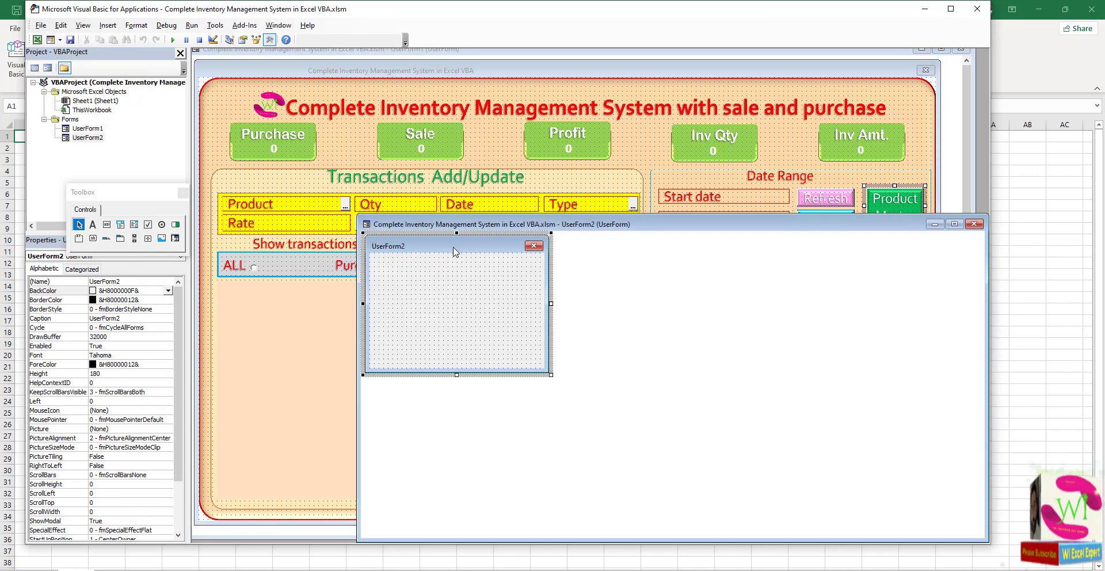
Enlarge UserForm2 to height 380.25 and set its Caption to 'Product master'
left_click_drag(416, 217, 296, 92)
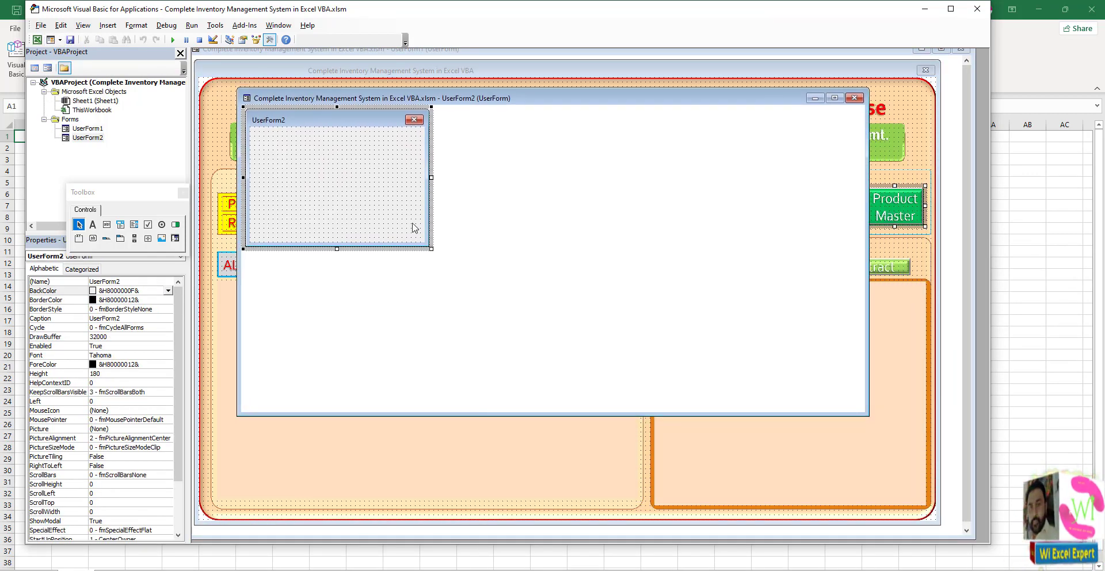
left_click_drag(431, 248, 556, 402)
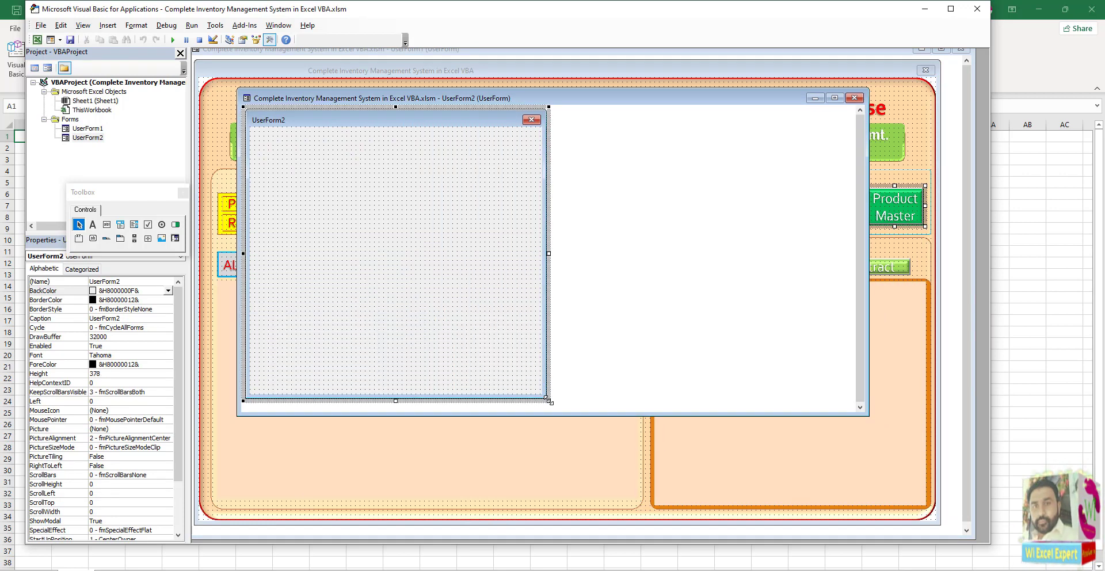
double_click(130, 320)
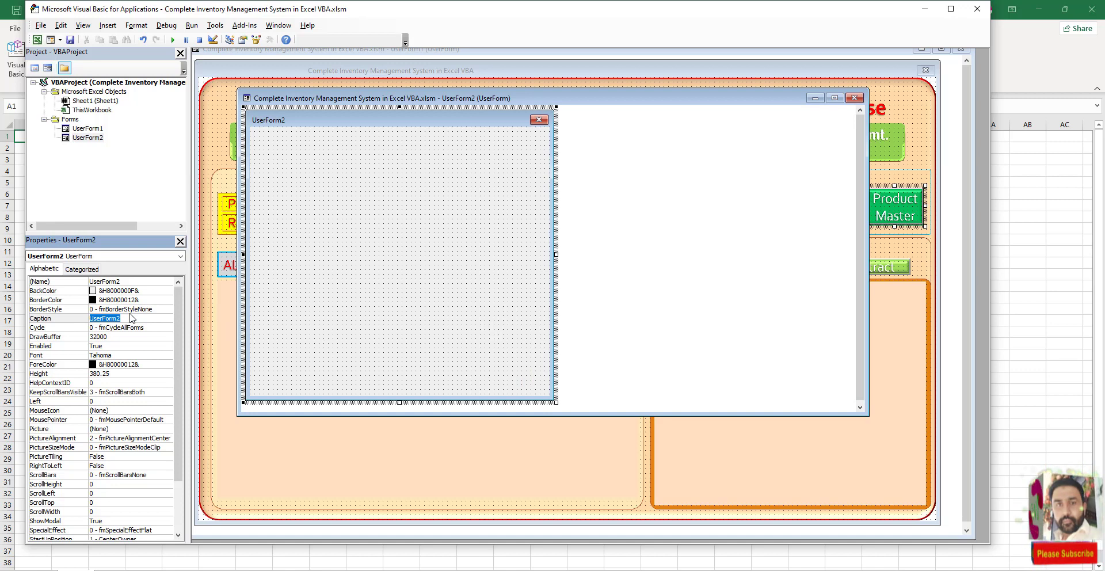
type("Product master")
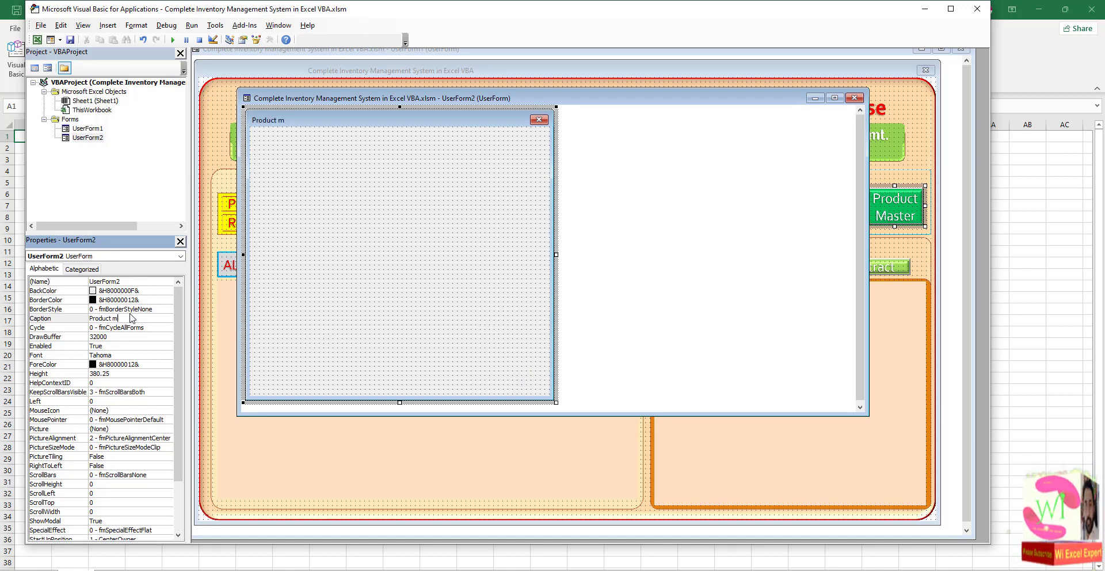
left_click(280, 256)
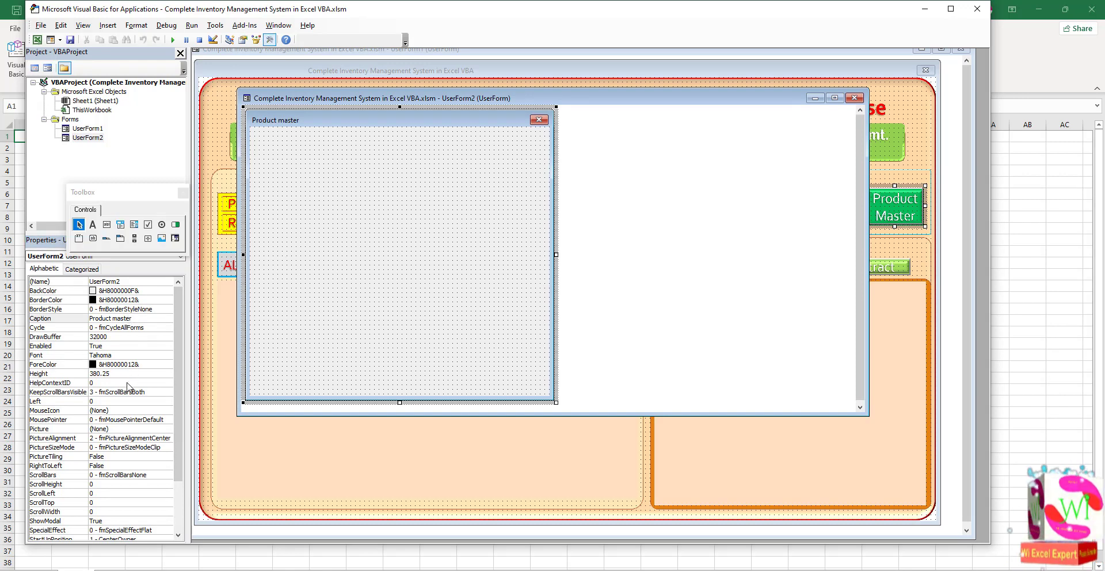
Load the PM image as UserForm2's background Picture
left_click(143, 429)
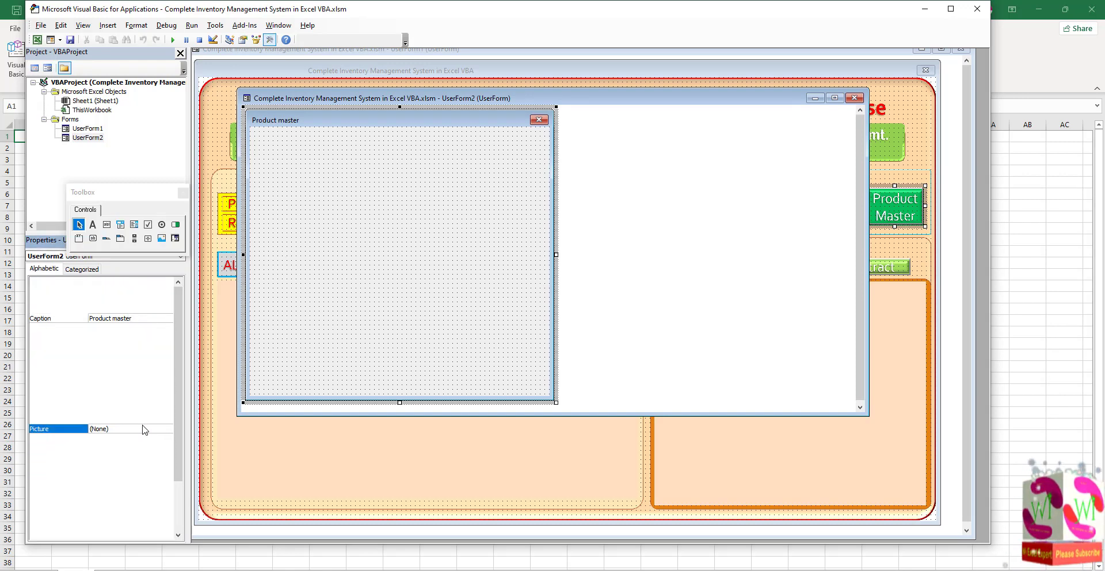
left_click(168, 429)
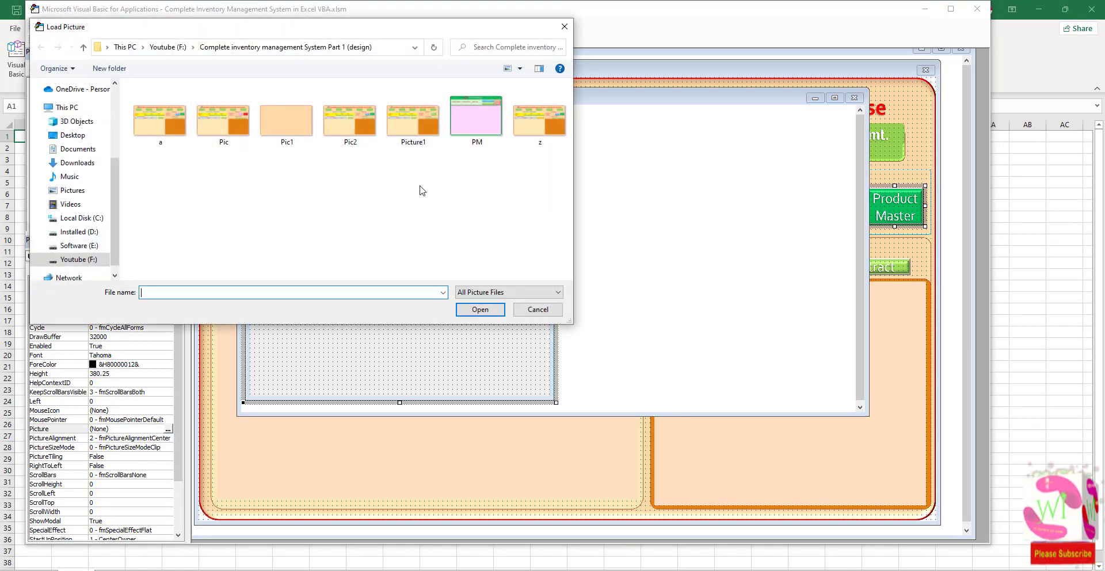
double_click(473, 136)
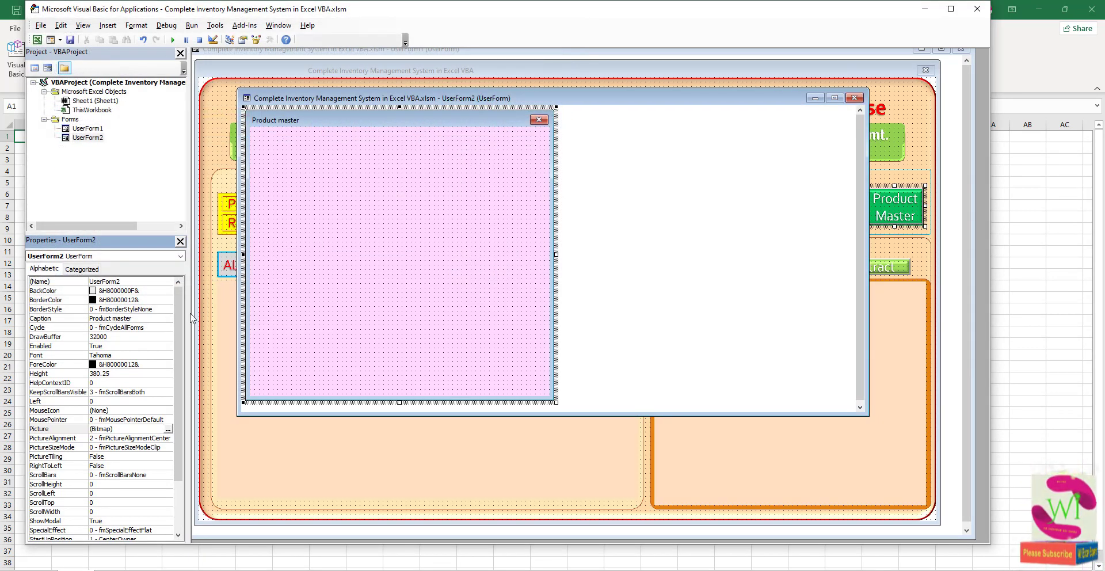
Set PictureAlignment to 2 - Center and PictureSizeMode to 1 - fmPictureSizeModeStretch
left_click(161, 438)
left_click(168, 438)
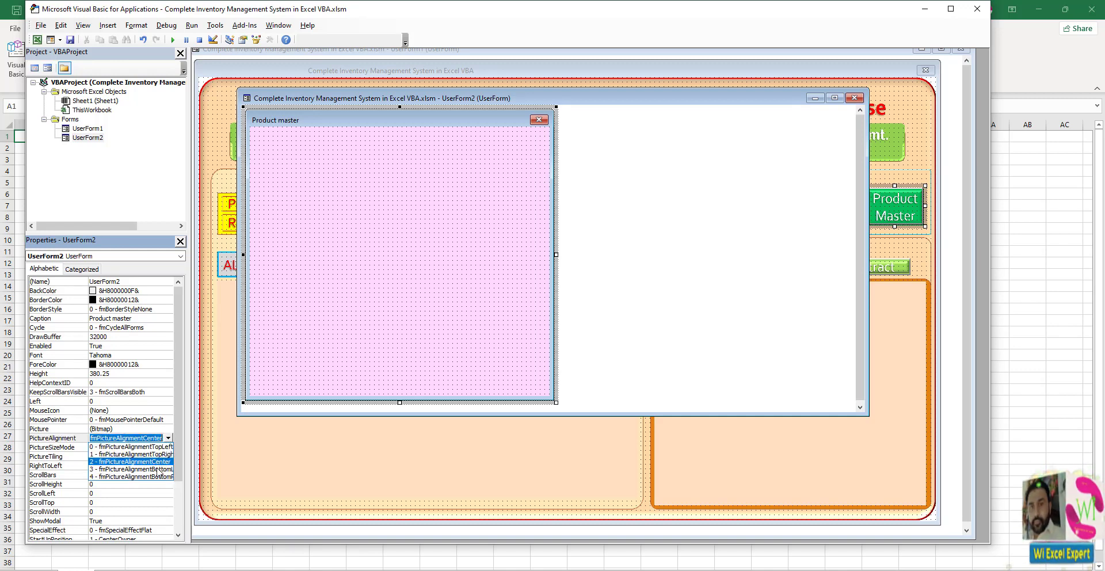
left_click(74, 453)
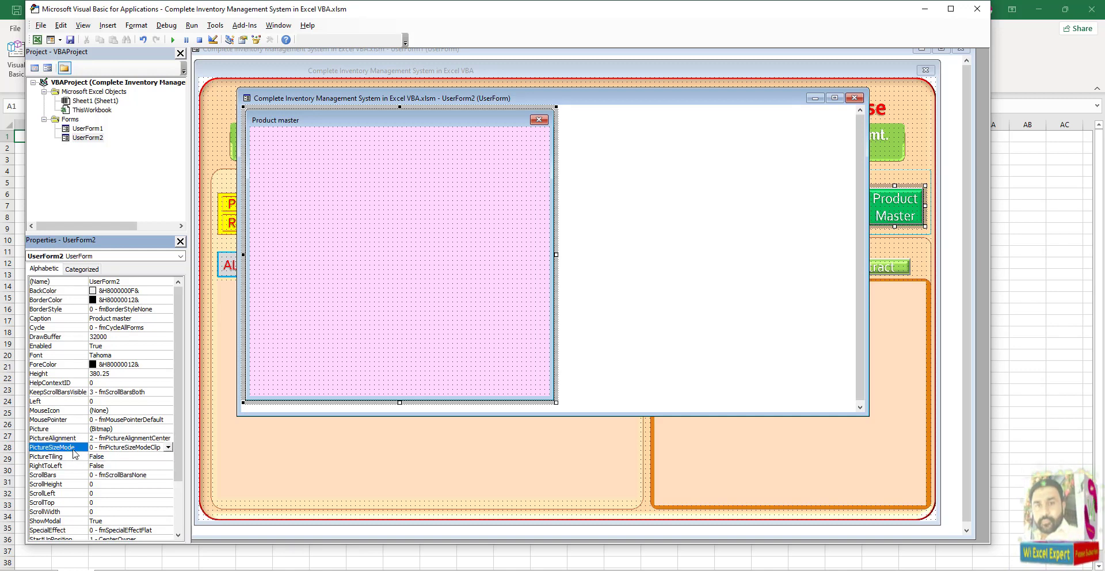
left_click(130, 438)
left_click(168, 438)
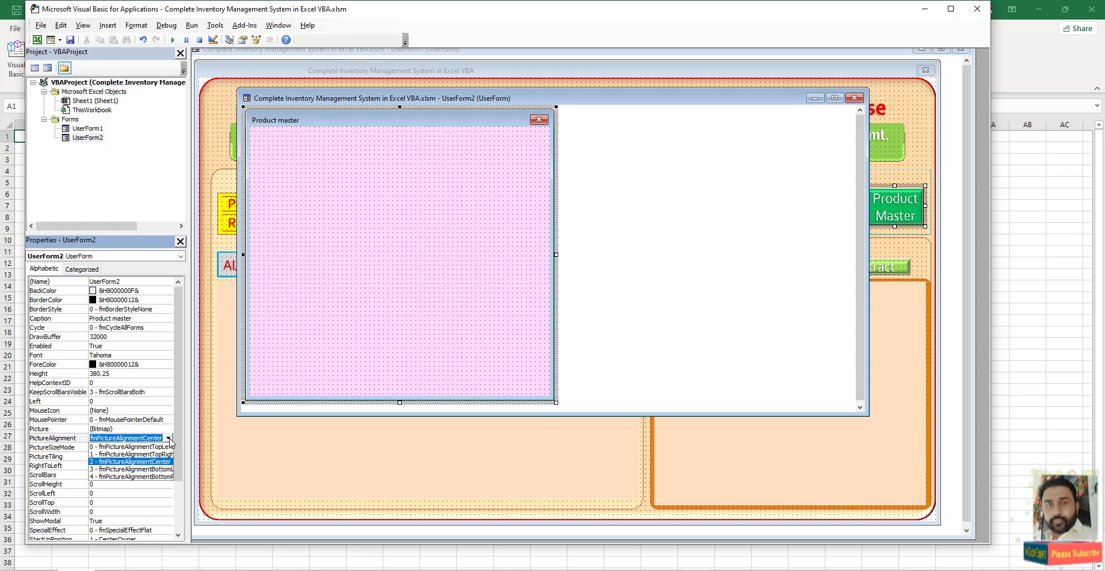
left_click(166, 468)
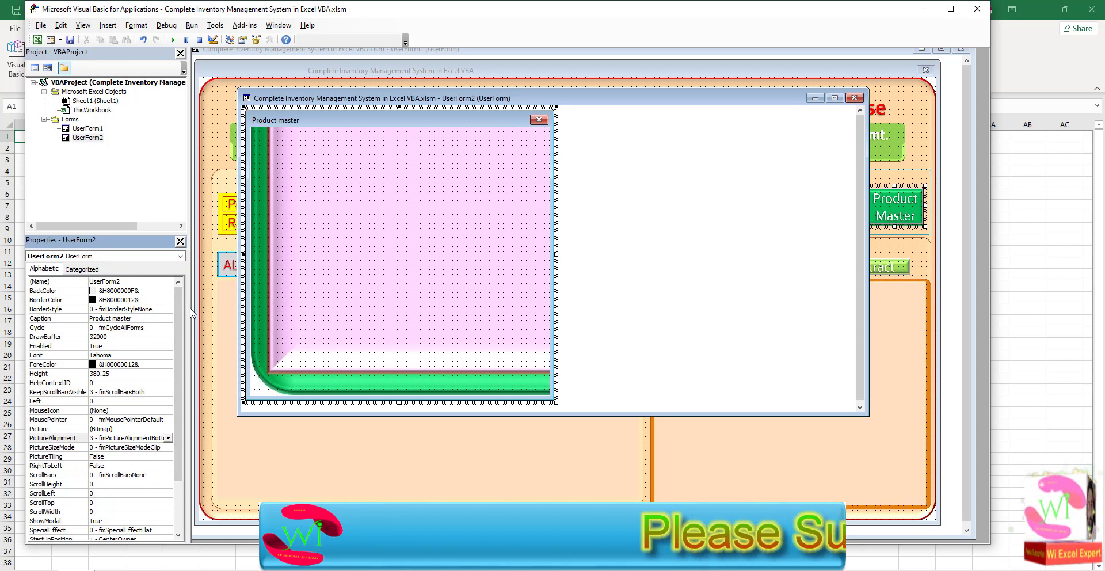
left_click_drag(192, 313, 247, 313)
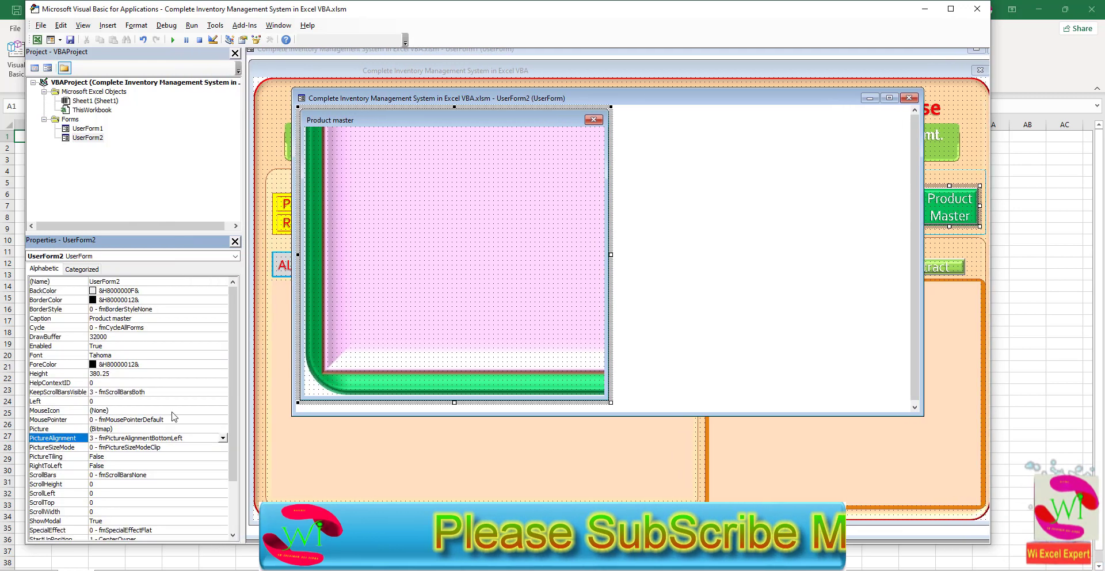
left_click(222, 437)
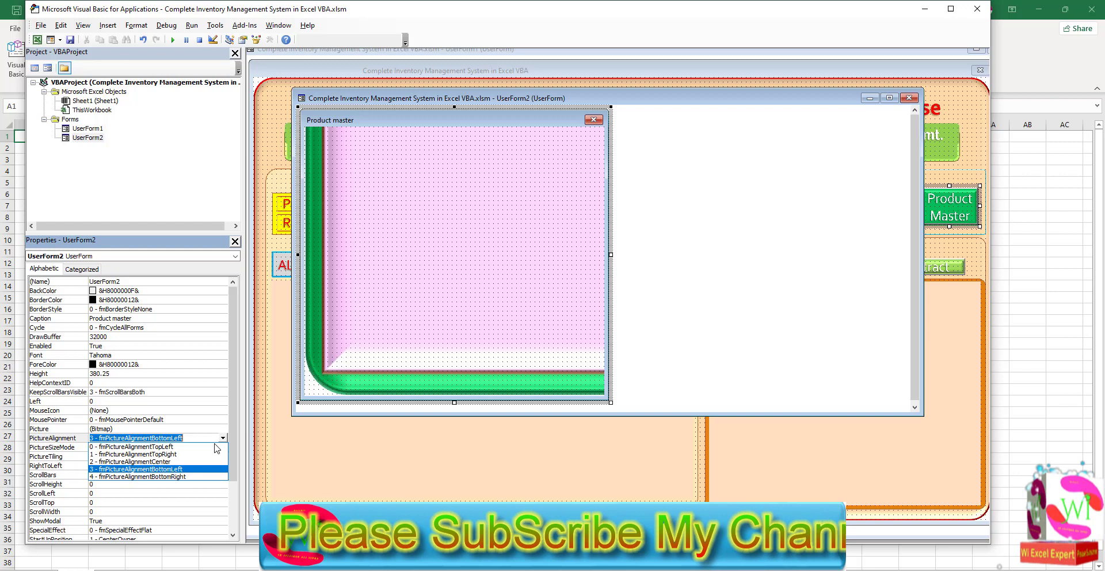
left_click(185, 461)
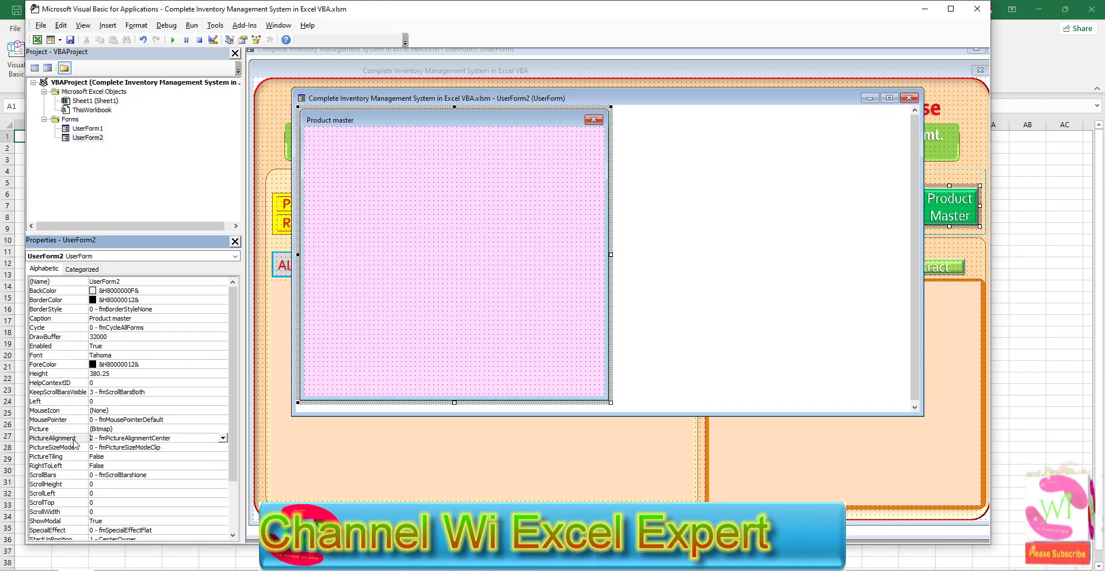
left_click(75, 447)
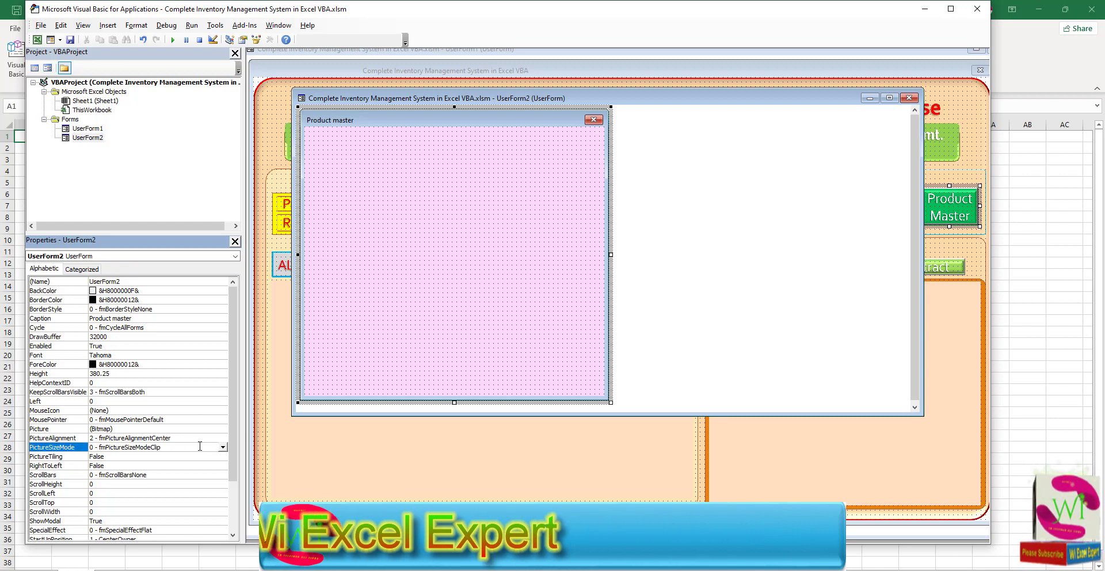
left_click(222, 447)
Confirm the stretched picture, show the Toolbox, and test-run the Product master form
left_click(176, 468)
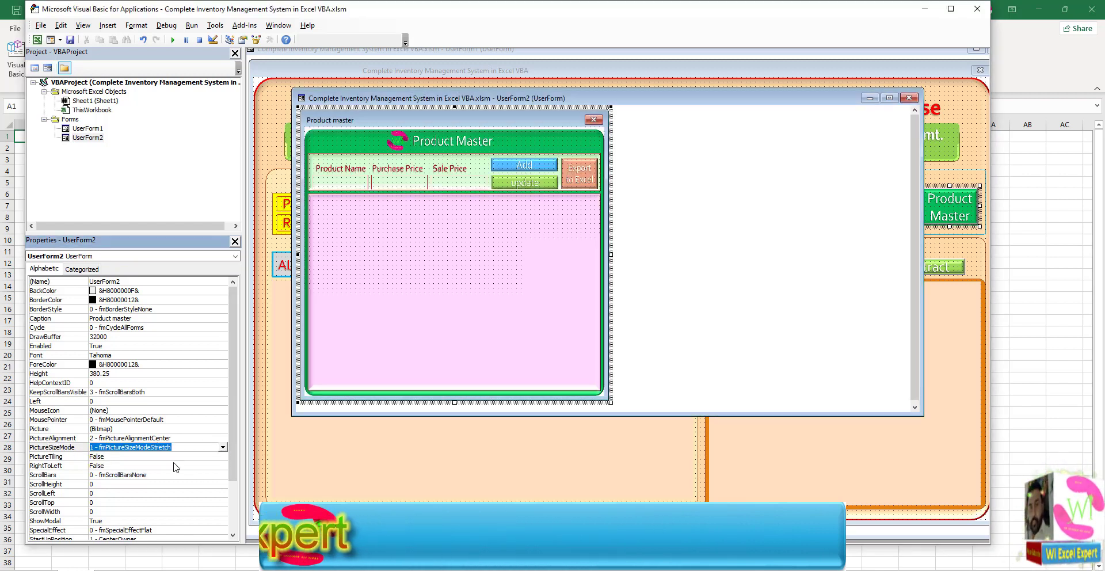
left_click(440, 258)
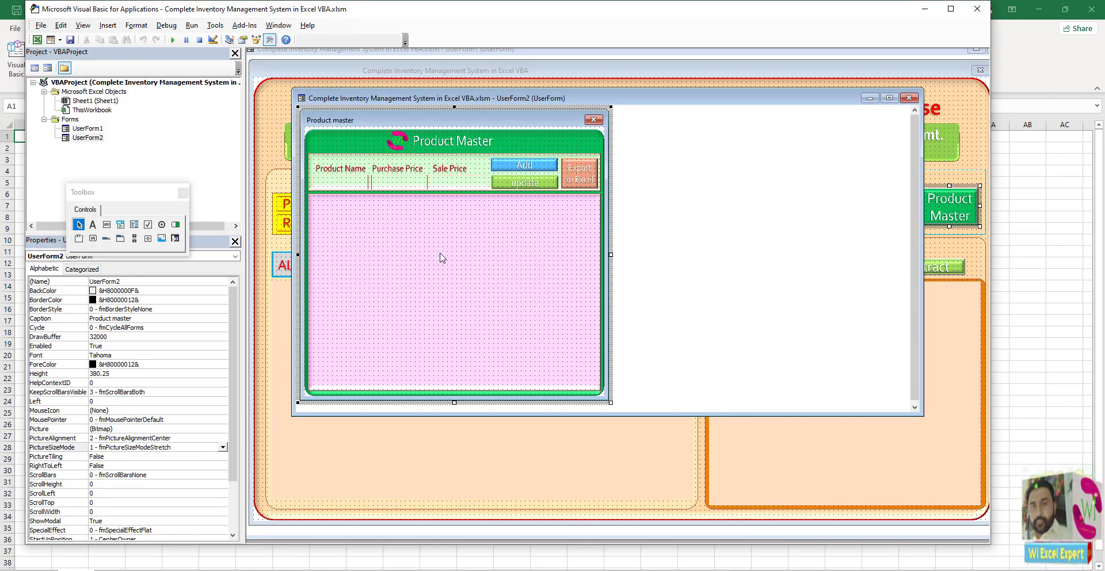
left_click(174, 40)
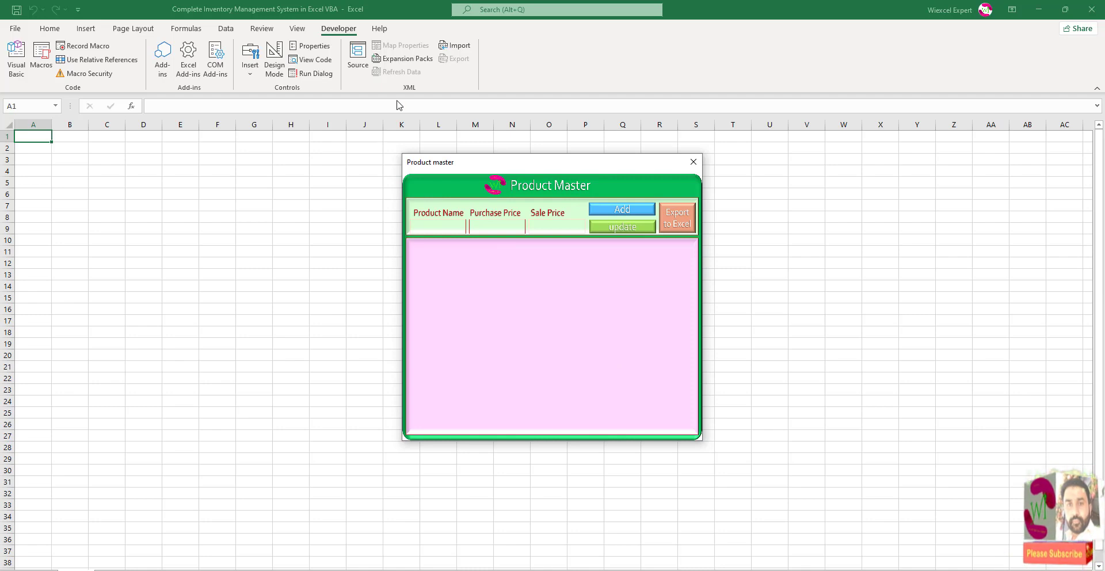
left_click(693, 161)
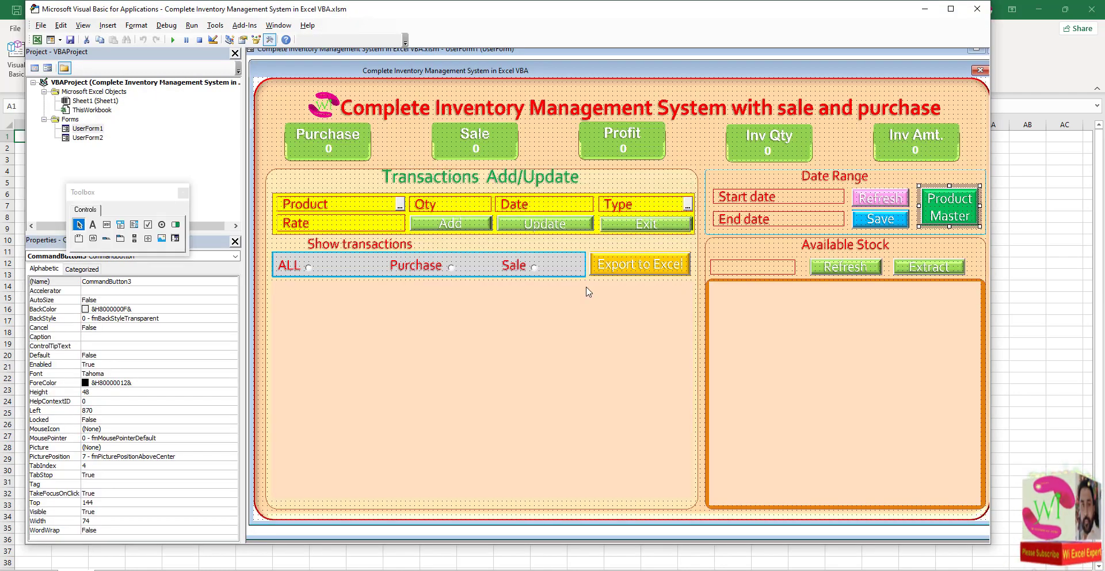
Enlarge UserForm2 to height 525, then run it again and close it
double_click(92, 139)
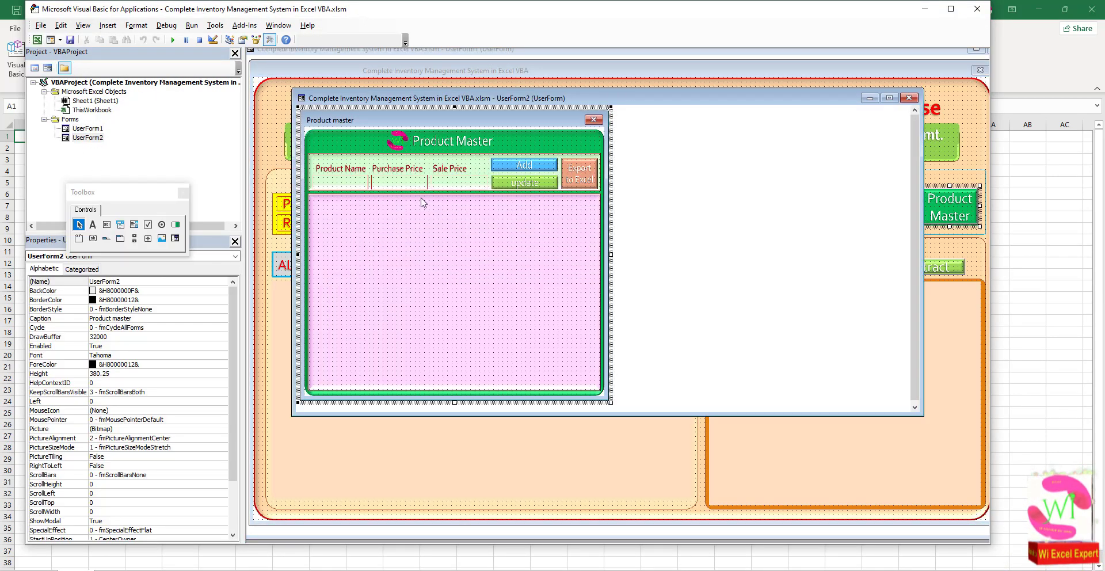
left_click_drag(658, 408, 661, 512)
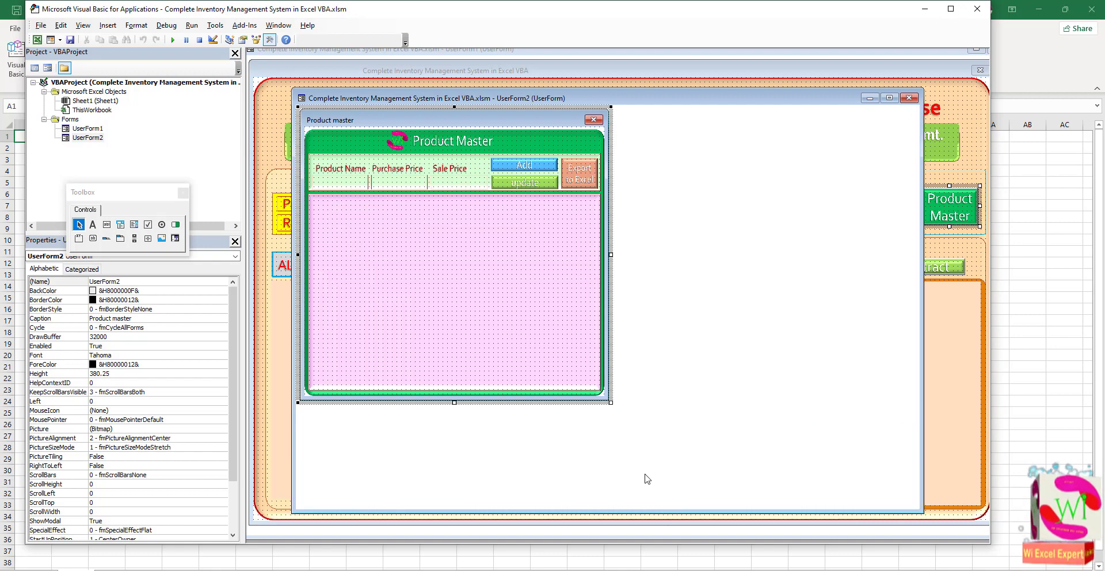
mouse_move(611, 401)
left_mouse_down()
mouse_move(637, 434)
mouse_move(747, 509)
mouse_move(840, 509)
left_mouse_up()
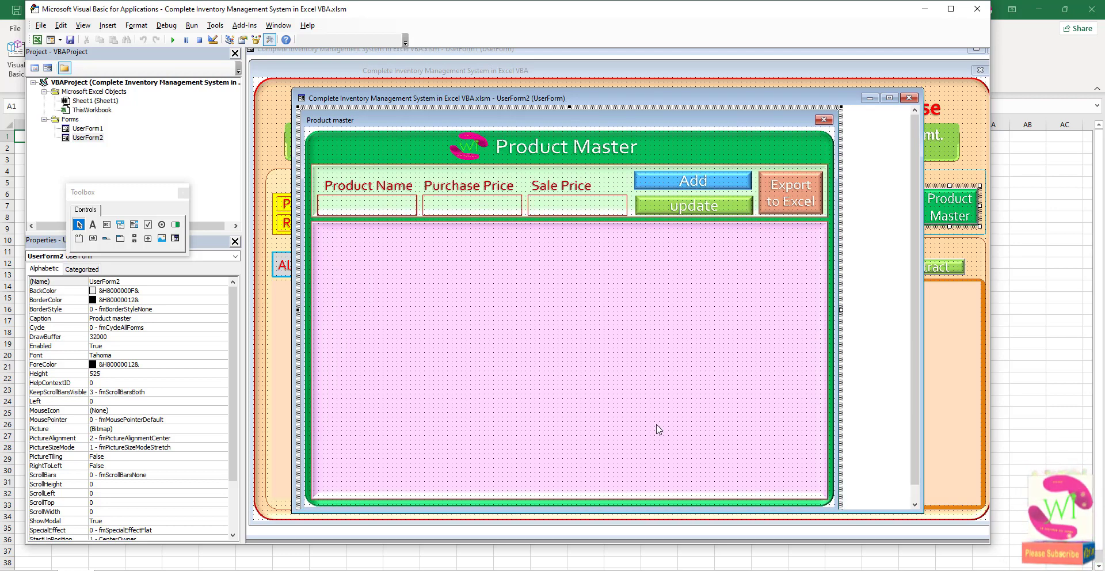
left_click(173, 39)
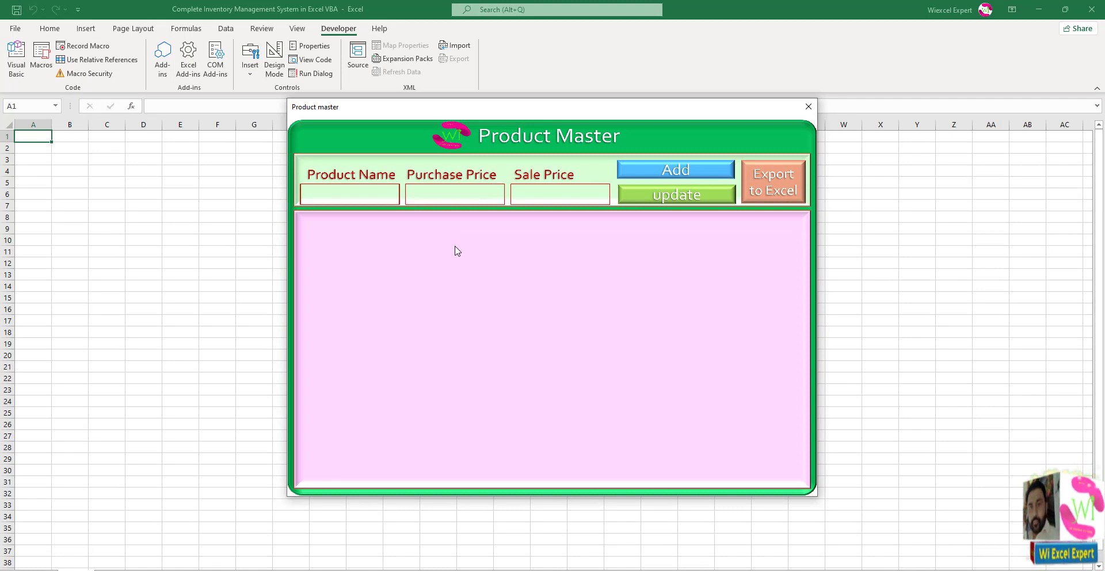
left_click(809, 107)
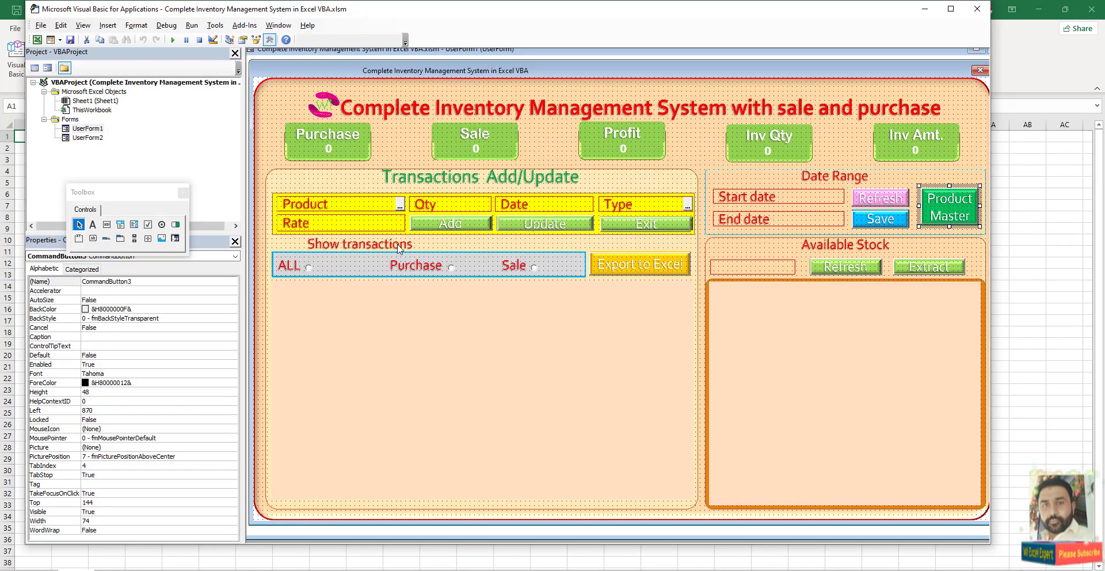
Paste a copy of UserForm1's txt_rate textbox under Product Name on UserForm2
left_click(379, 229)
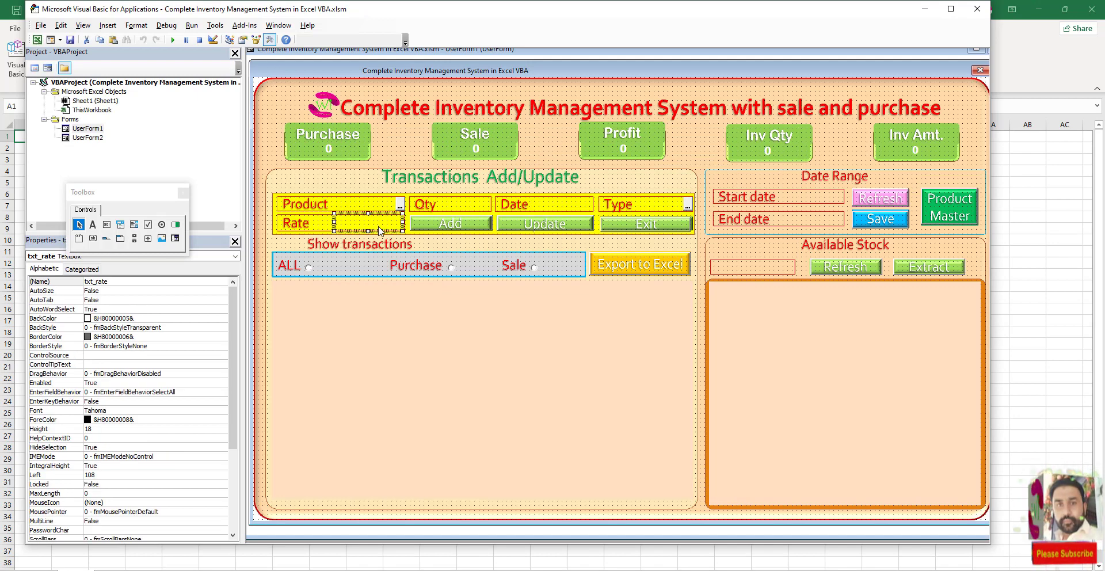
double_click(91, 138)
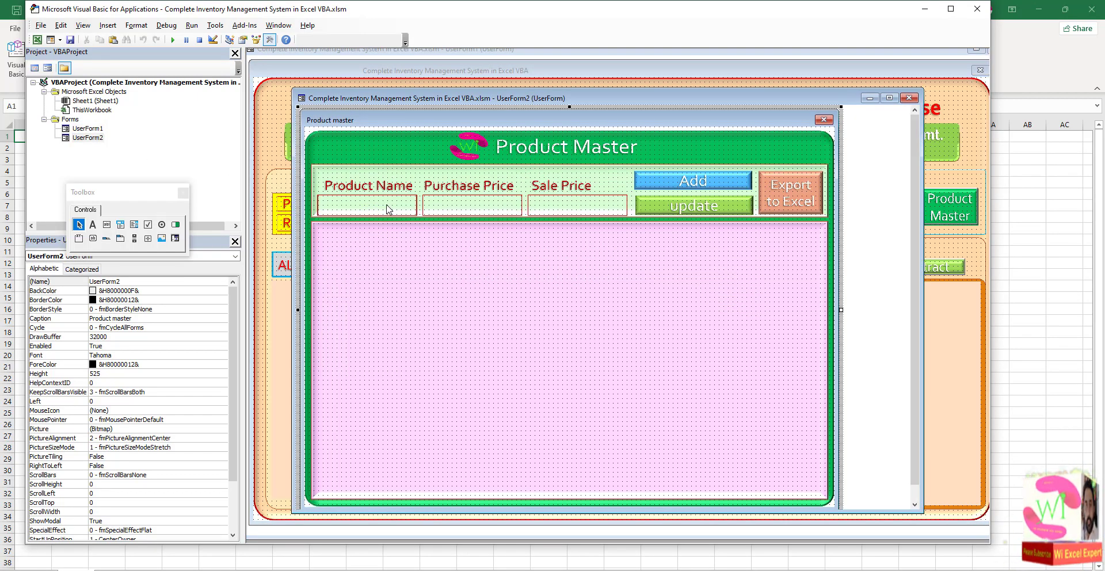
key("ctrl+v")
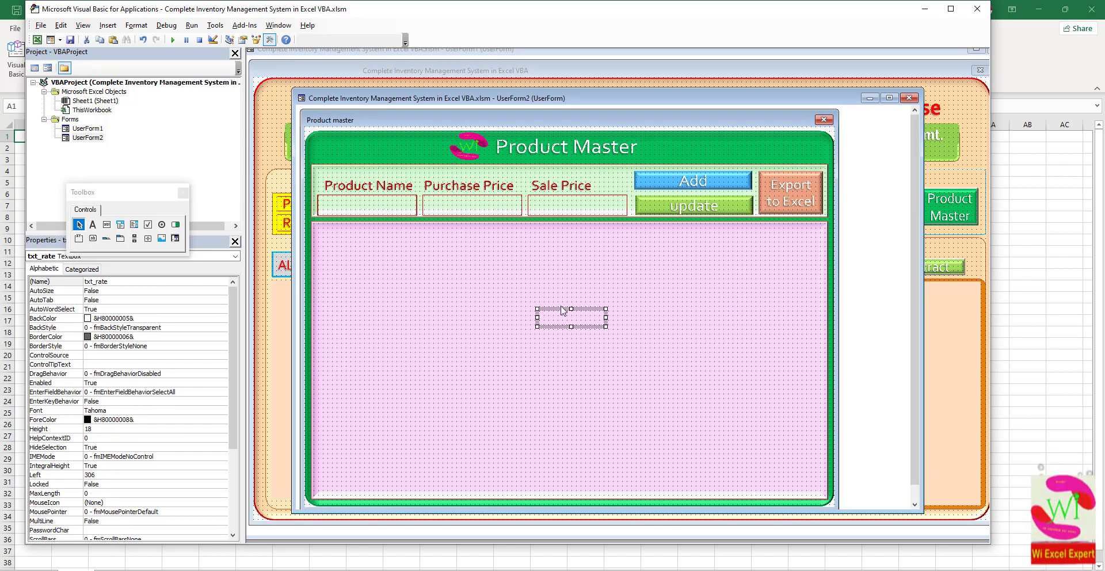
mouse_move(564, 314)
left_mouse_down()
mouse_move(567, 328)
mouse_move(362, 222)
mouse_move(401, 213)
mouse_move(417, 226)
left_mouse_up()
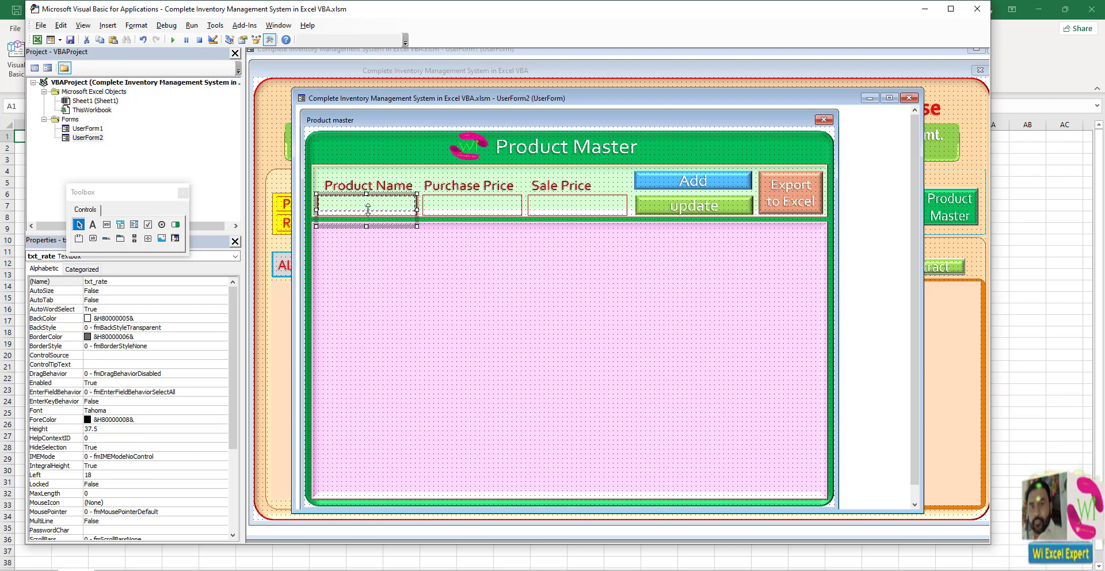
left_click_drag(367, 208, 369, 213)
Set the textbox Height to 20 and Ctrl-drag a copy under Purchase Price
scroll(185, 445, "down", 3)
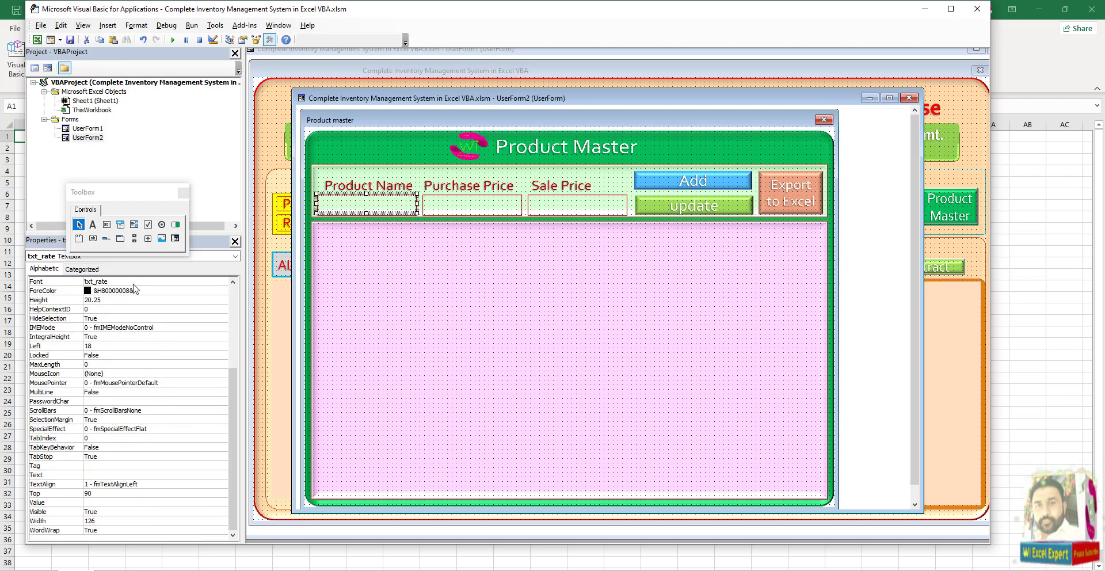
left_click(82, 269)
scroll(136, 395, "down", 5)
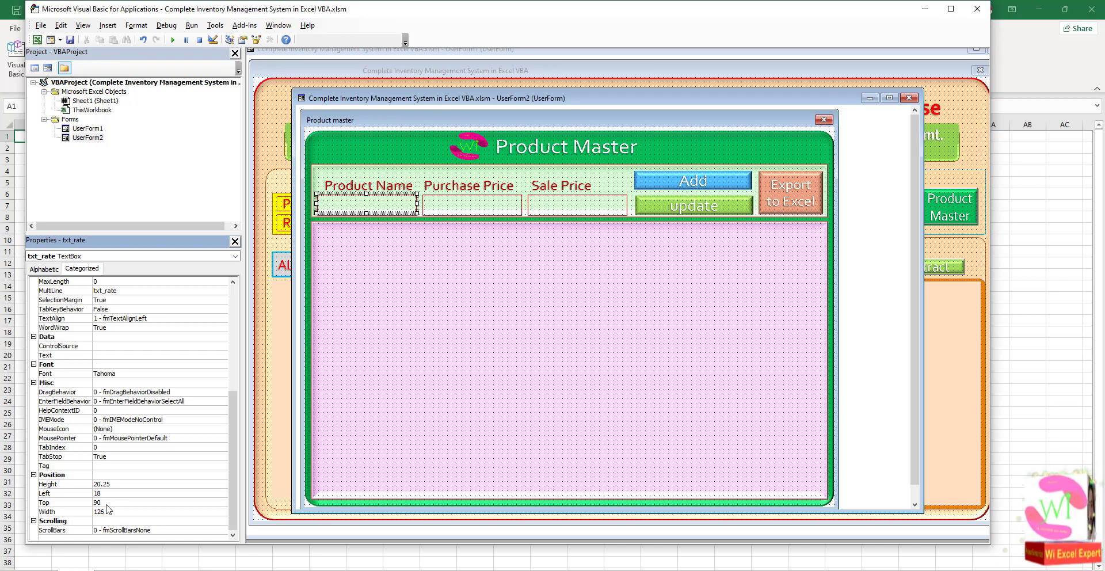
left_click(111, 486)
double_click(111, 484)
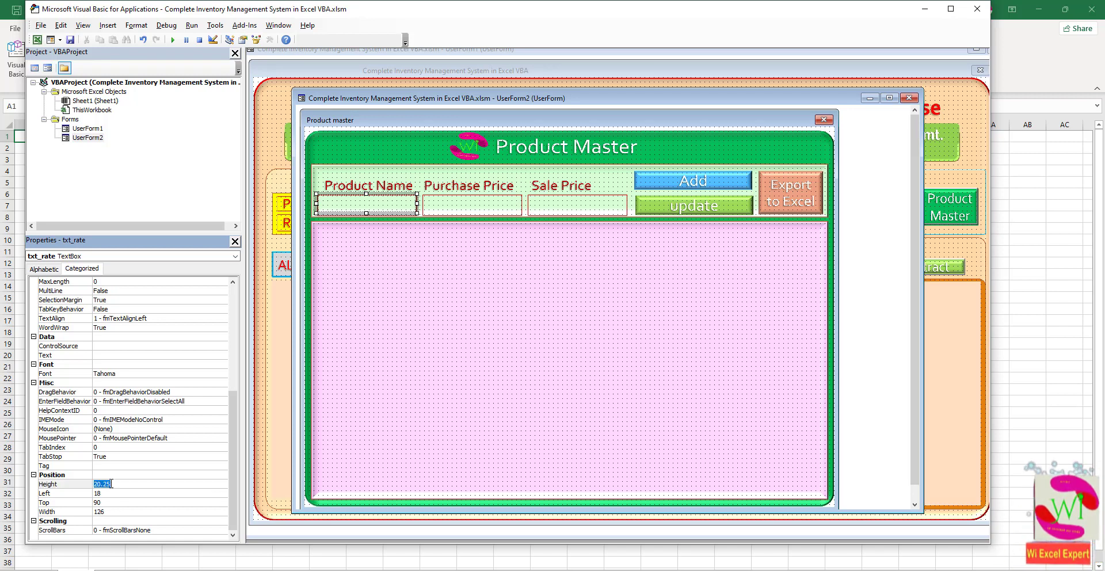
type("18")
left_click(58, 457)
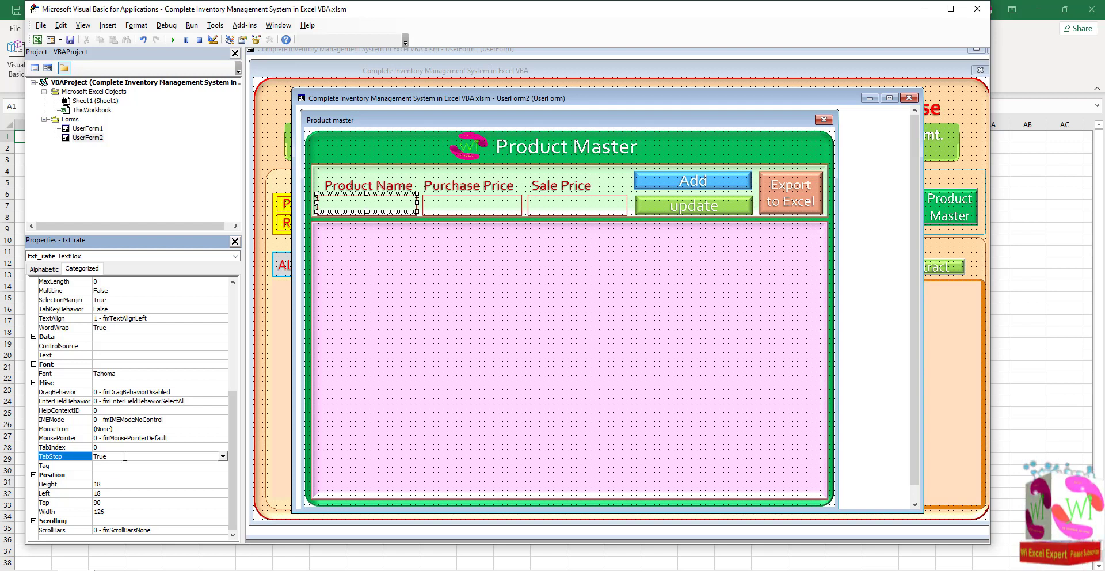
left_click(113, 484)
key("BackSpace")
key("BackSpace")
type("20")
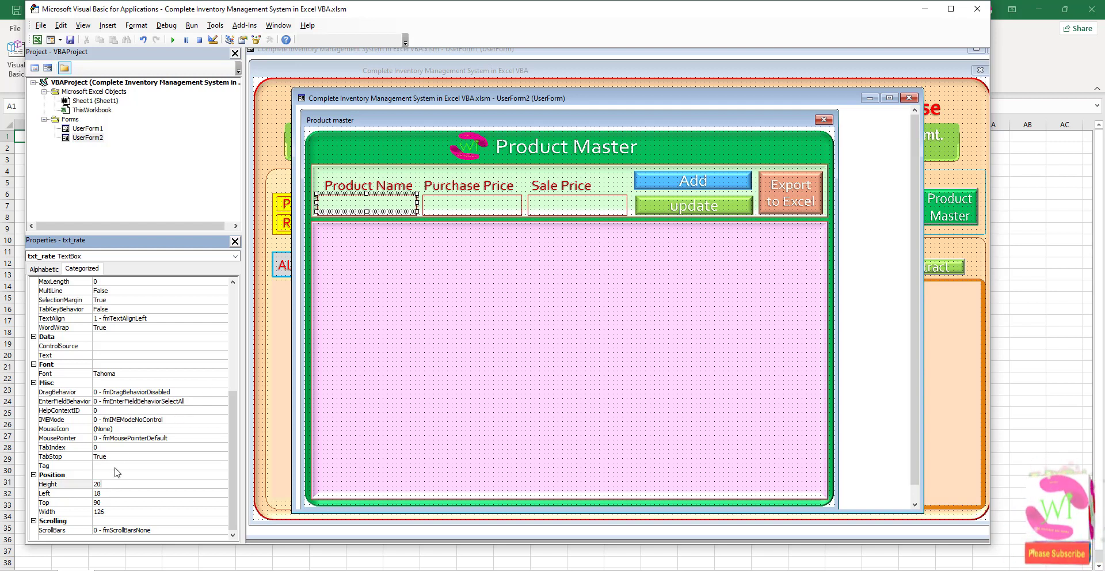
left_click(116, 467)
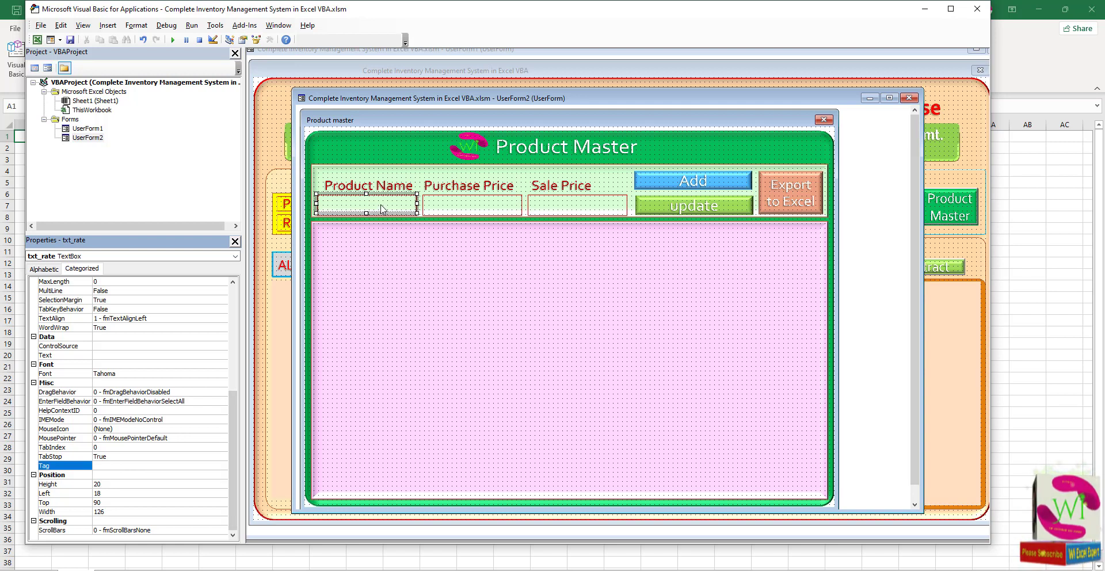
left_click_drag(381, 209, 593, 212)
Select the three entry textboxes together and give them a shared Height of 22
left_click(471, 206, "ctrl")
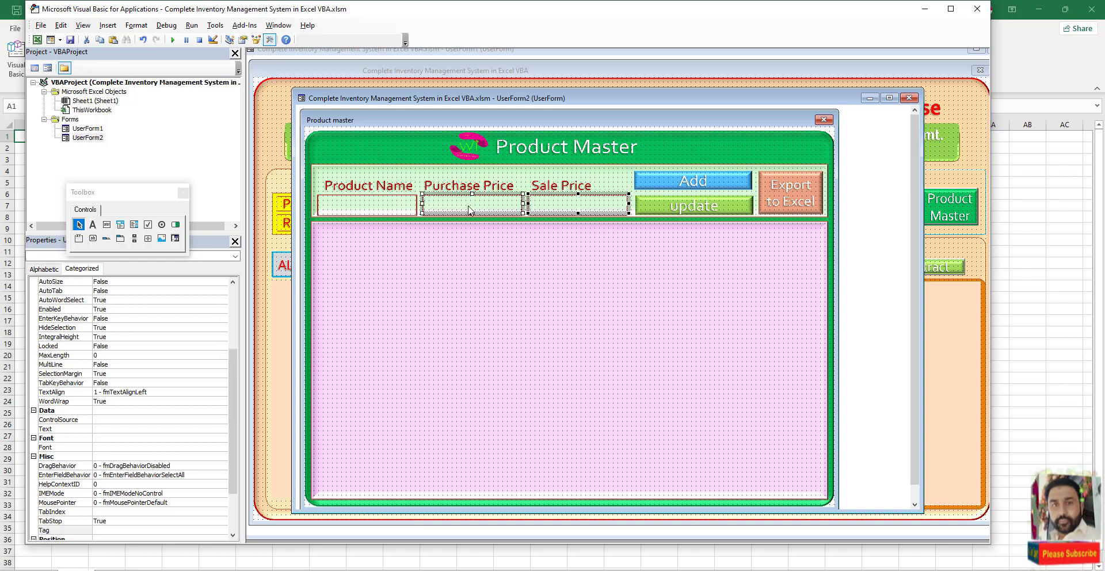
left_click(383, 208, "ctrl")
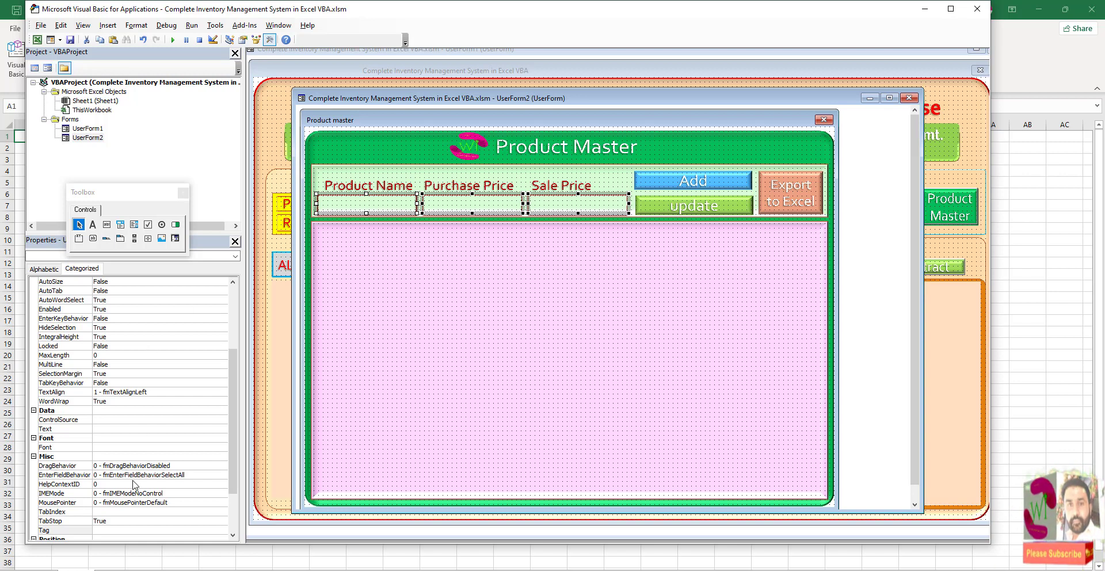
scroll(133, 484, "down", 2)
left_click(114, 485)
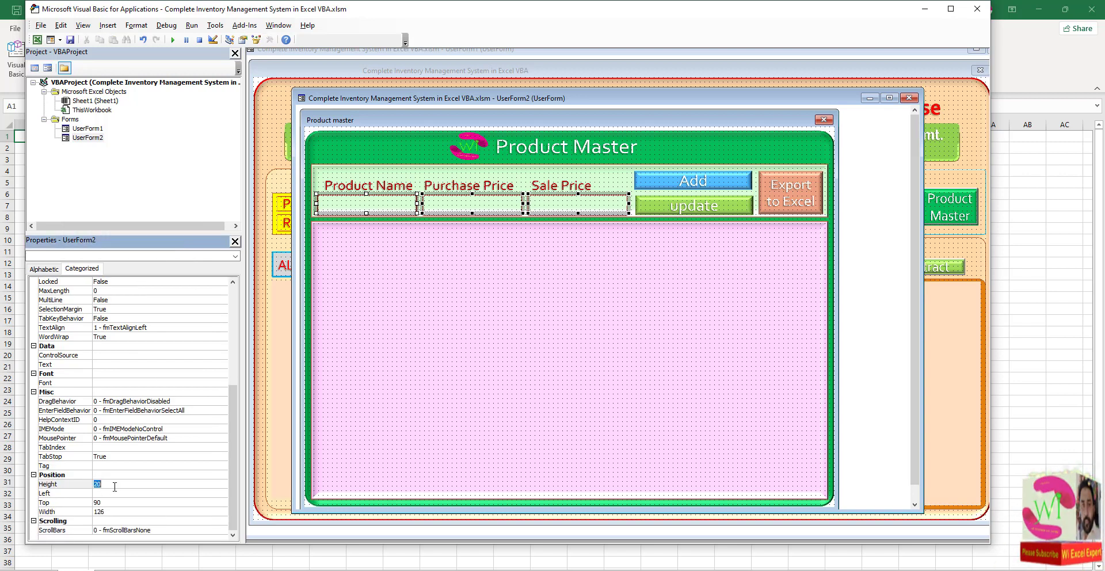
left_click(134, 458)
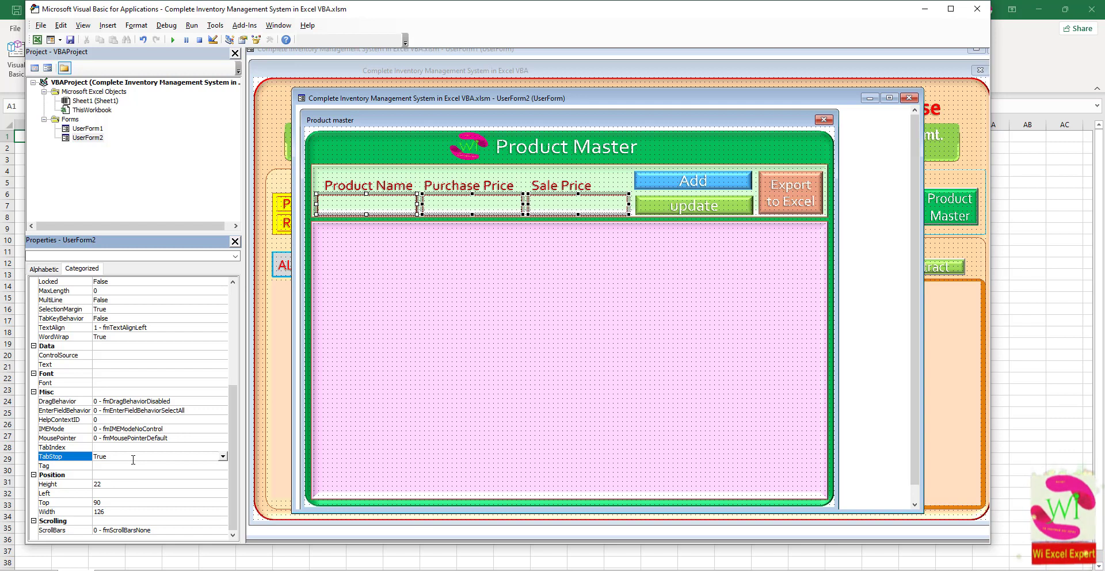
left_click(580, 249)
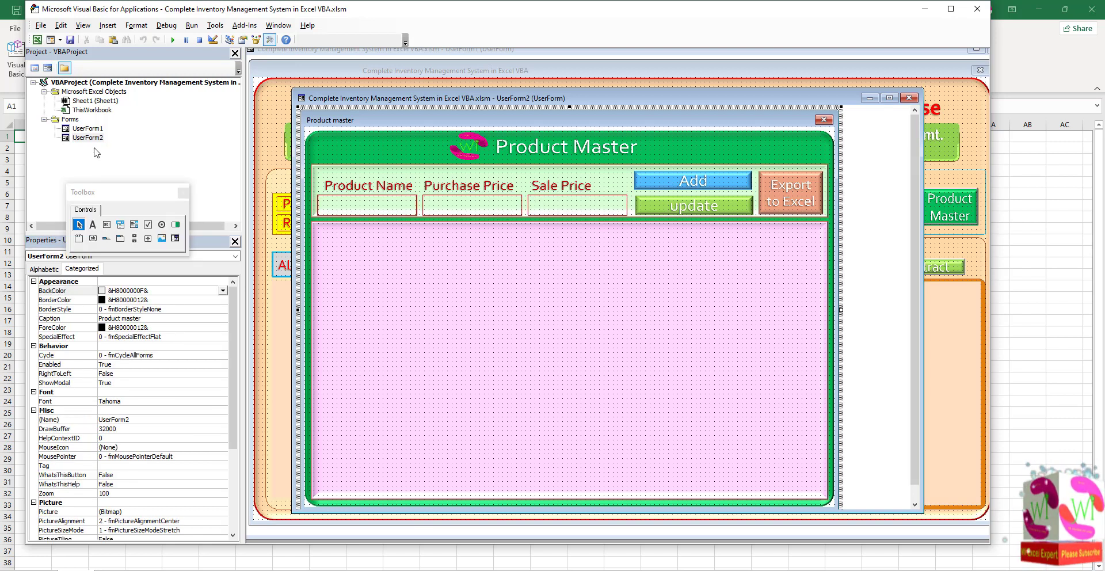
Copy UserForm1's transparent button and paste it over the Add image on UserForm2
double_click(87, 128)
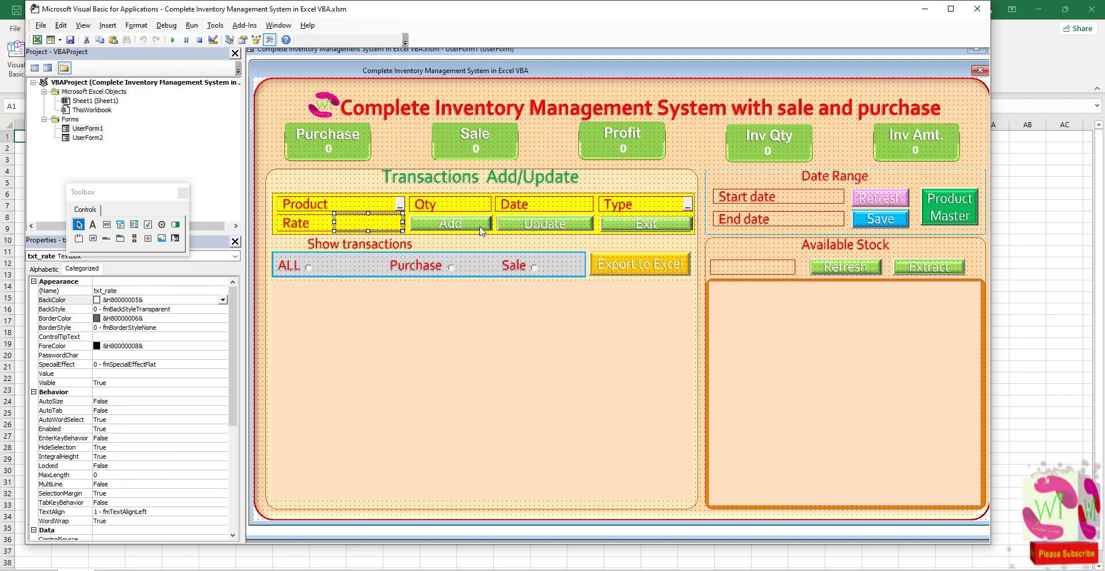
left_click(627, 271)
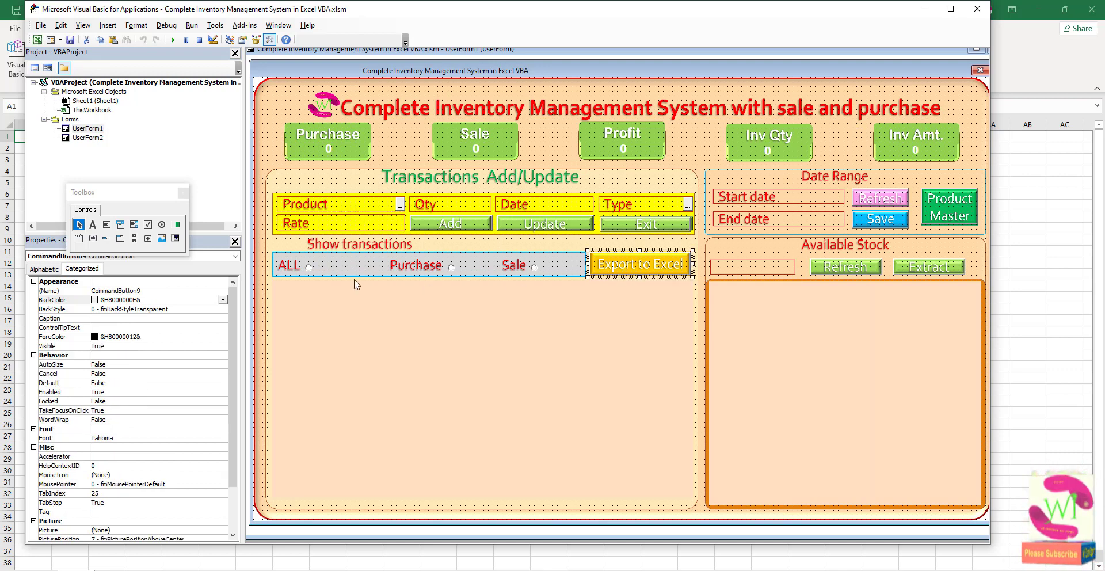
double_click(88, 137)
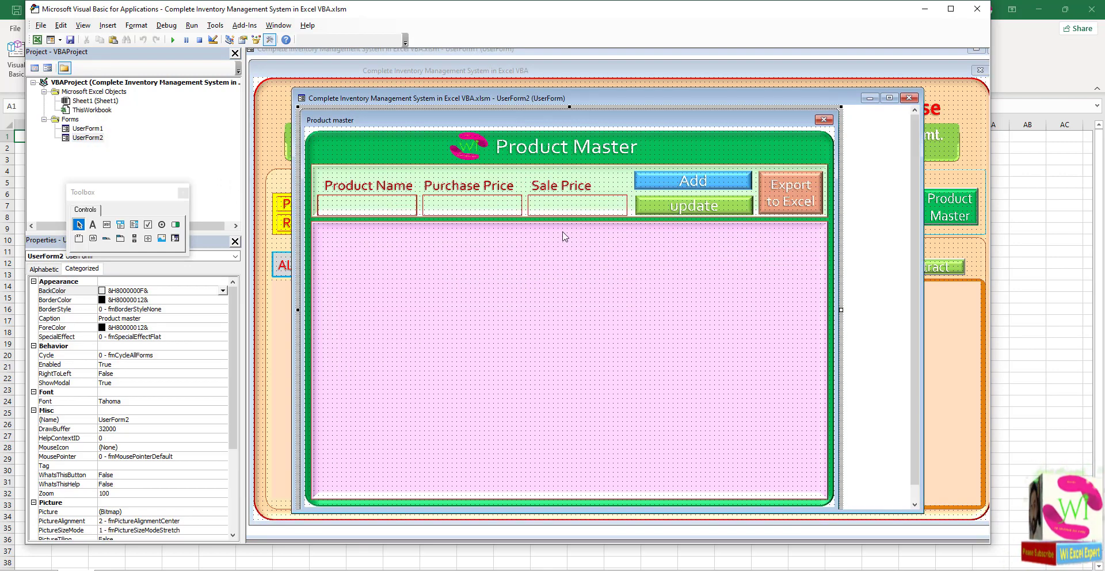
key("ctrl+v")
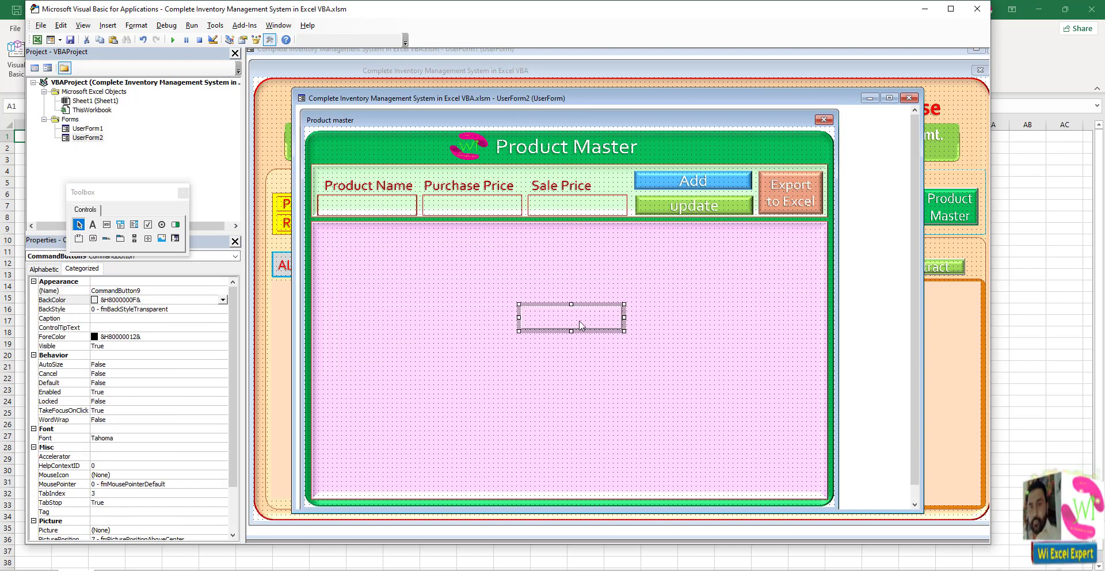
left_click_drag(581, 325, 695, 193)
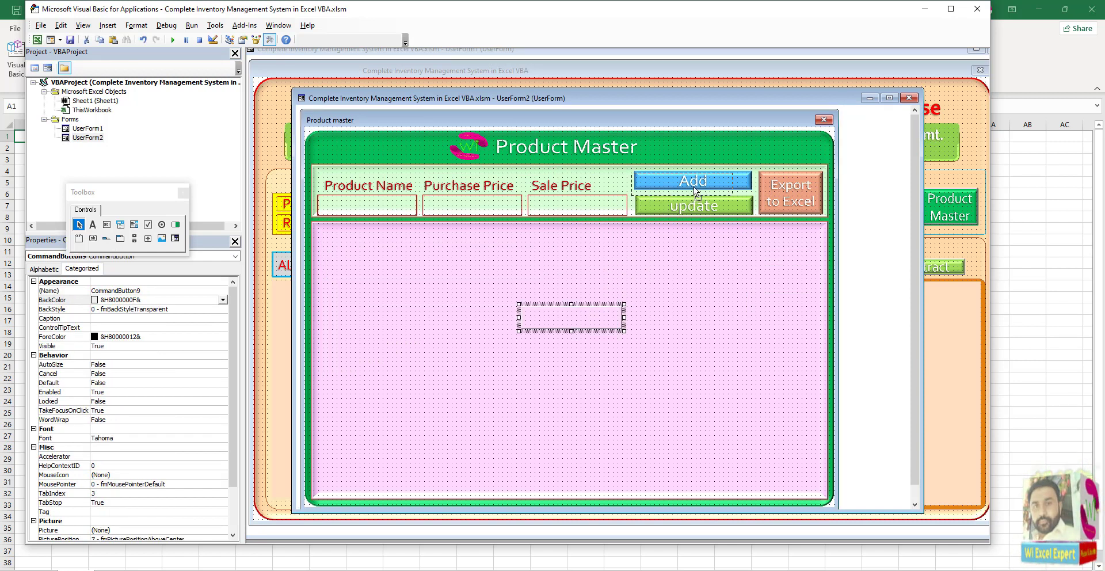
mouse_move(699, 190)
left_mouse_down()
mouse_move(753, 179)
mouse_move(694, 171)
left_mouse_up()
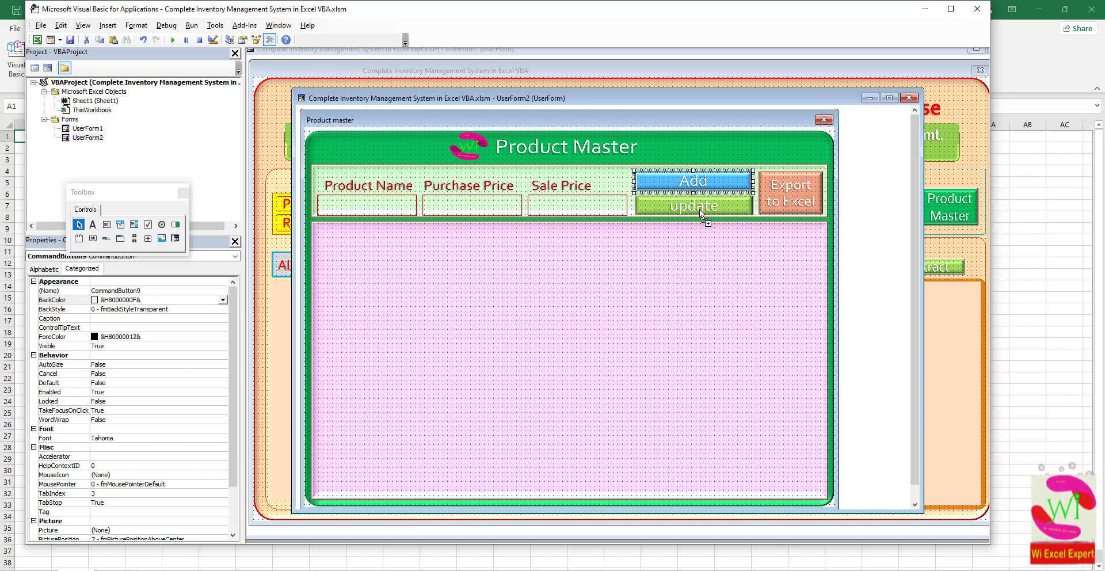
Place further transparent buttons over the update and Export to Excel images
left_click_drag(700, 209, 699, 210)
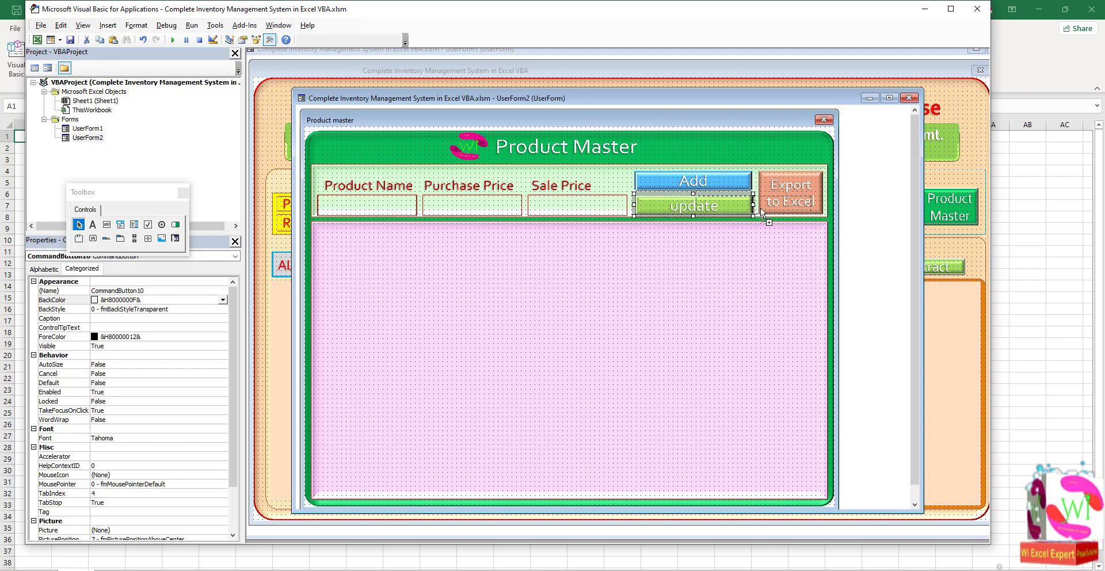
key("ctrl+v")
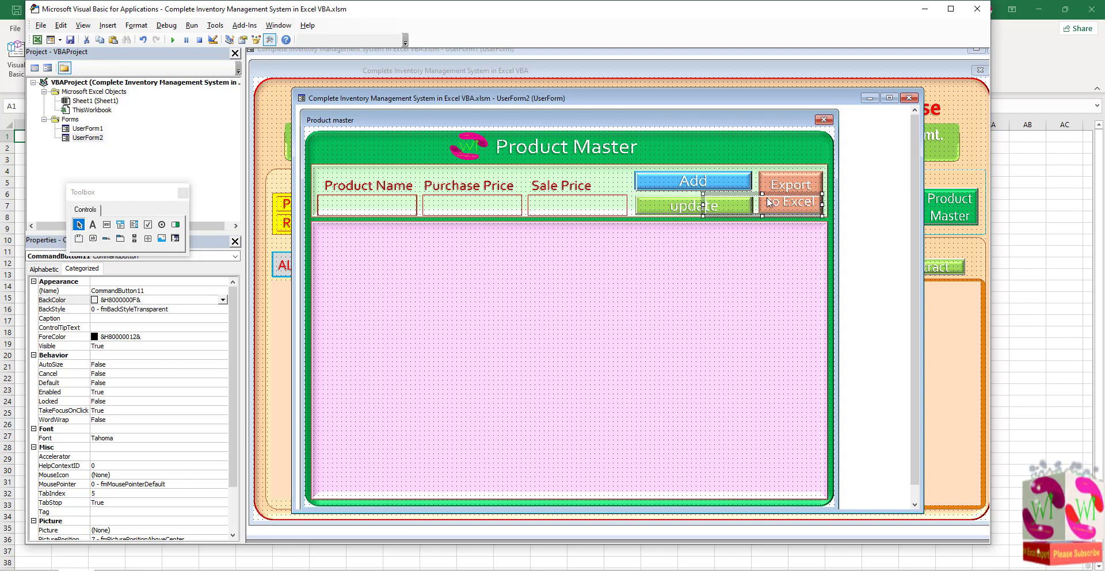
left_click_drag(762, 193, 762, 171)
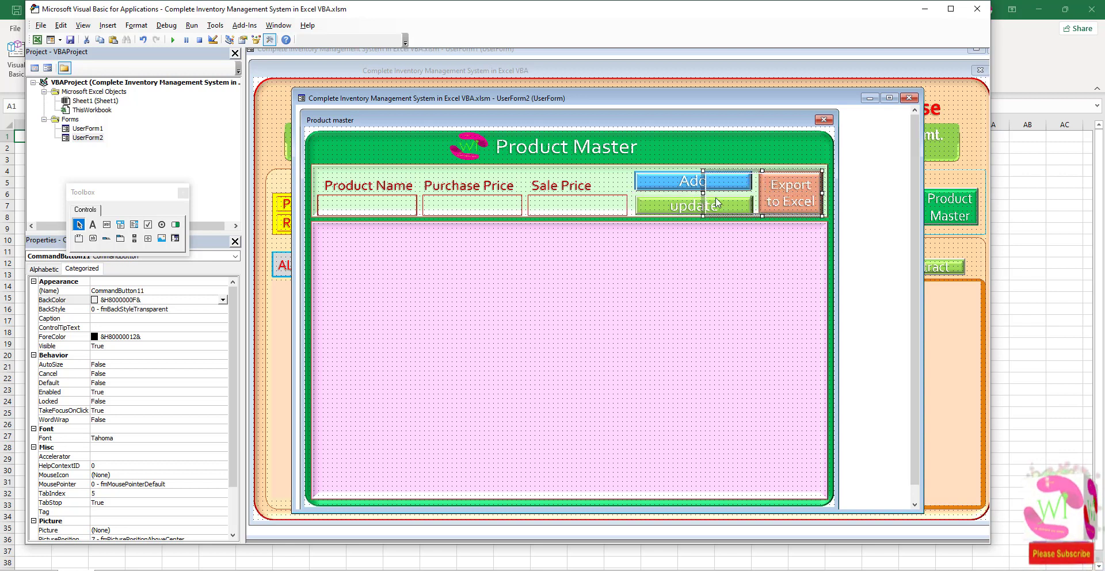
left_click_drag(760, 197, 758, 197)
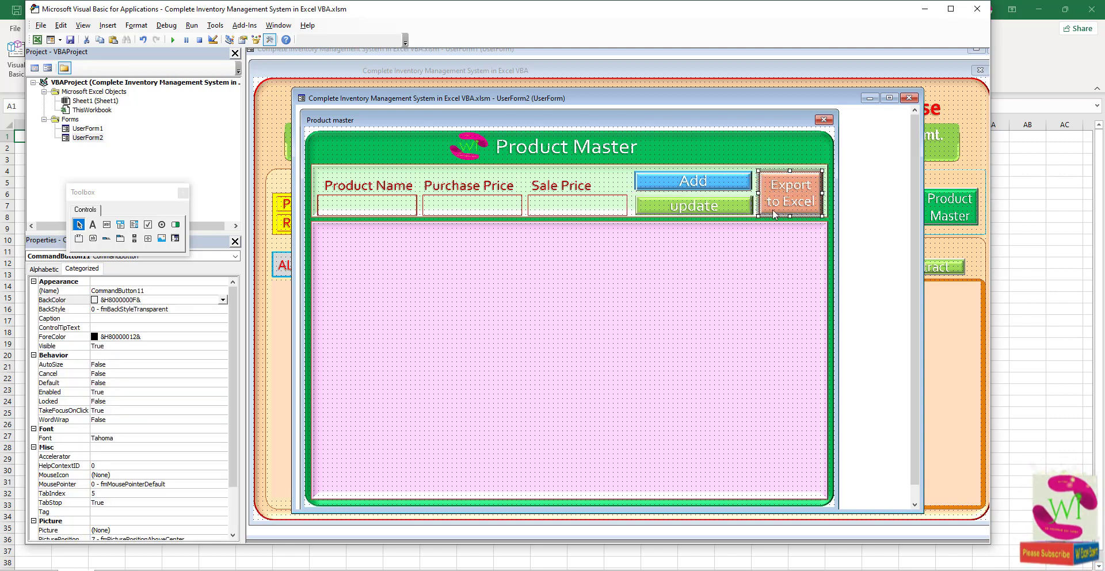
left_click(779, 204)
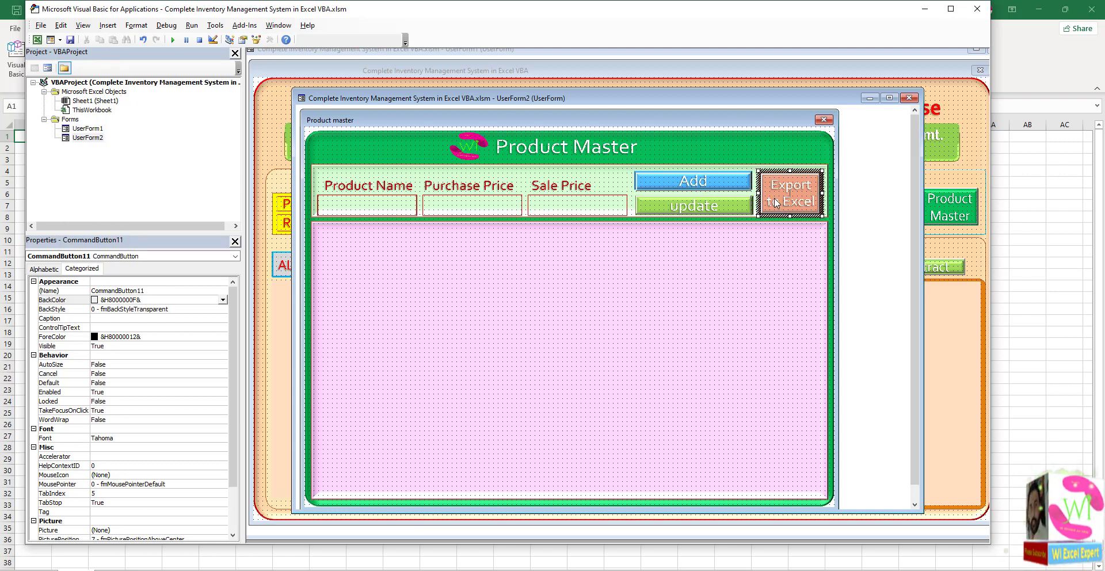
left_click(706, 203)
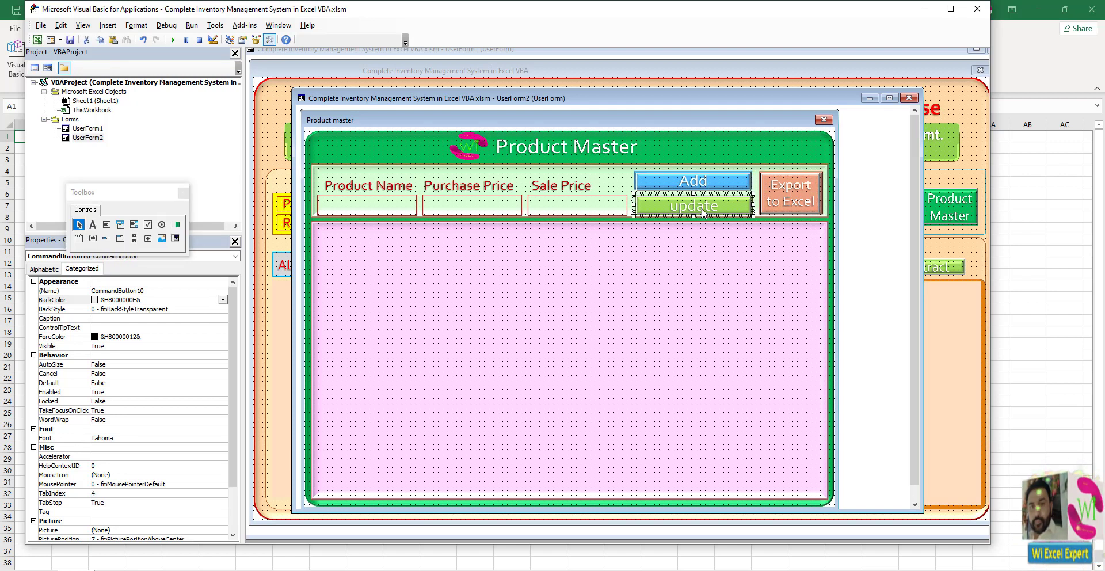
left_click(488, 275)
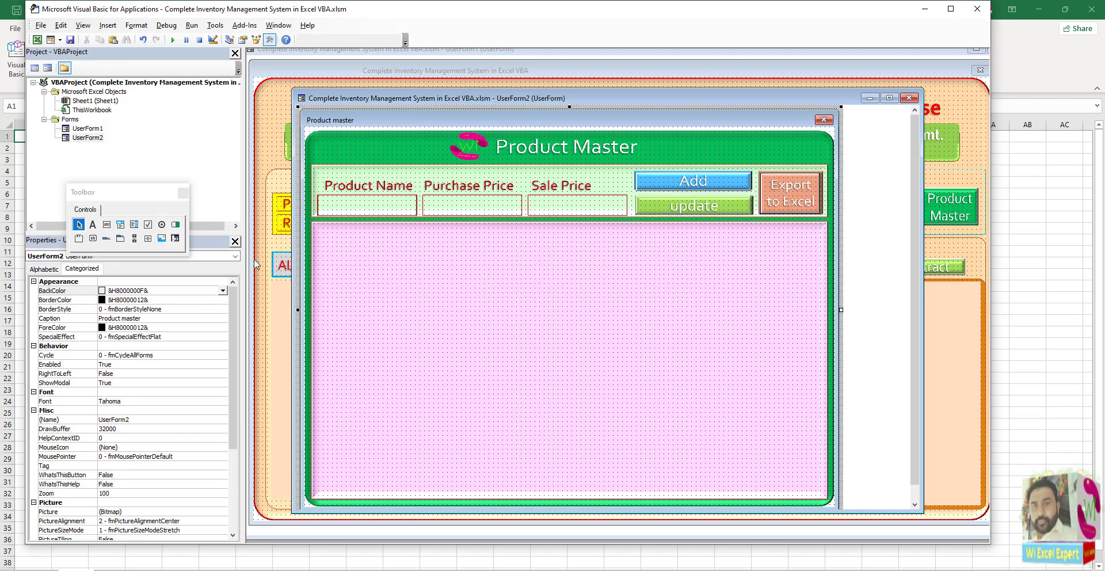
Paste a copy of ListBox1 onto UserForm2 and stretch it over the pink lower panel
double_click(87, 129)
left_click(750, 362)
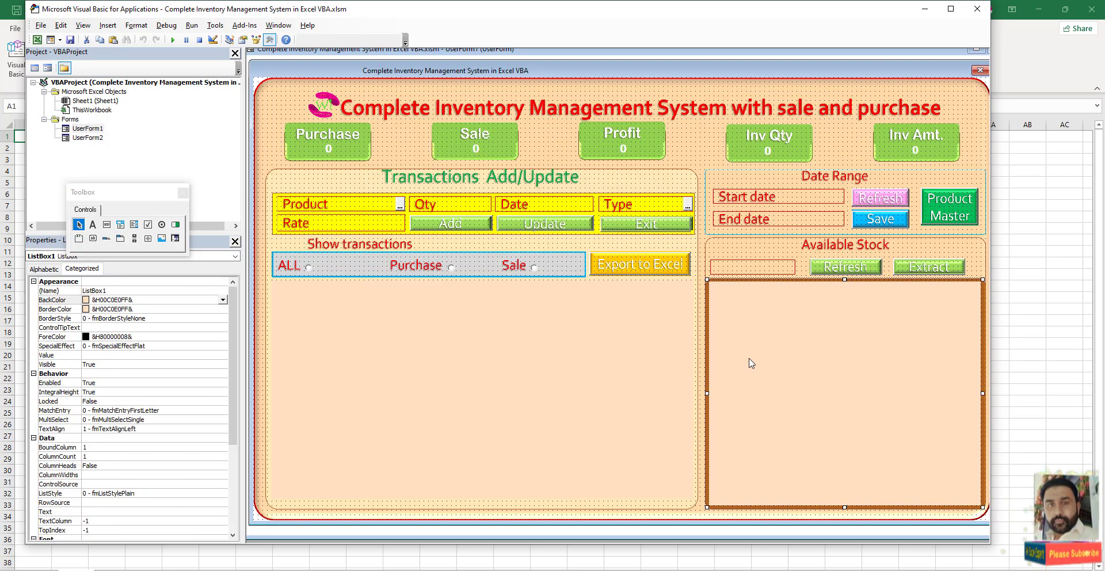
double_click(101, 137)
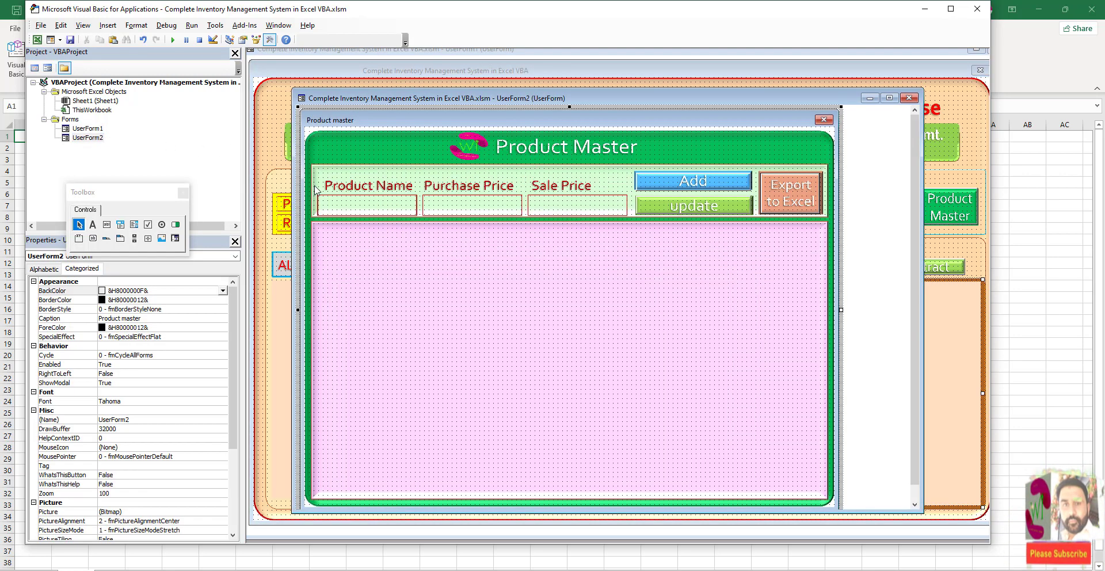
key("ctrl+v")
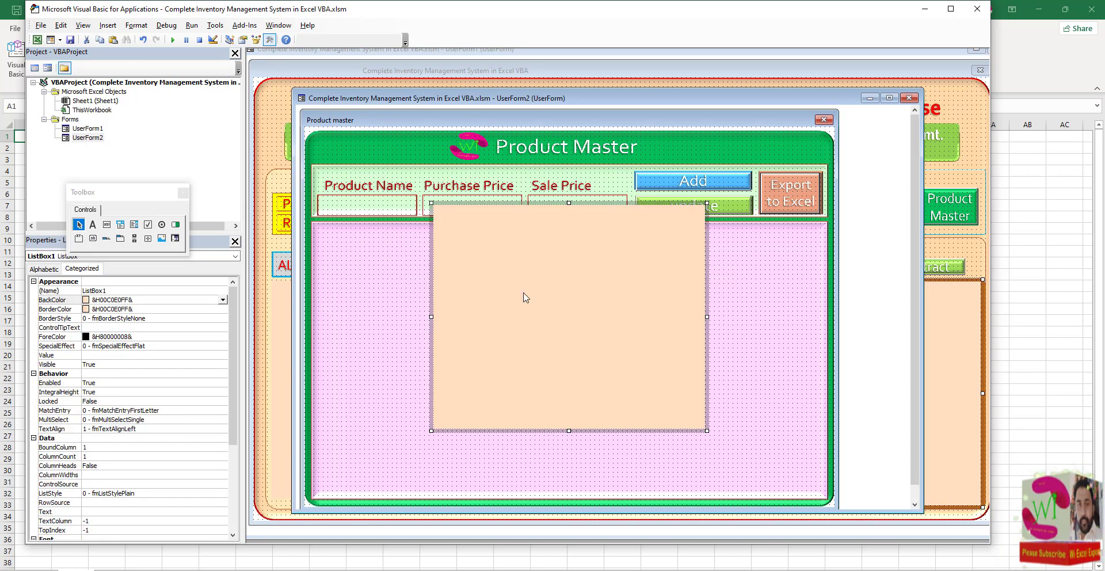
left_click_drag(524, 297, 406, 318)
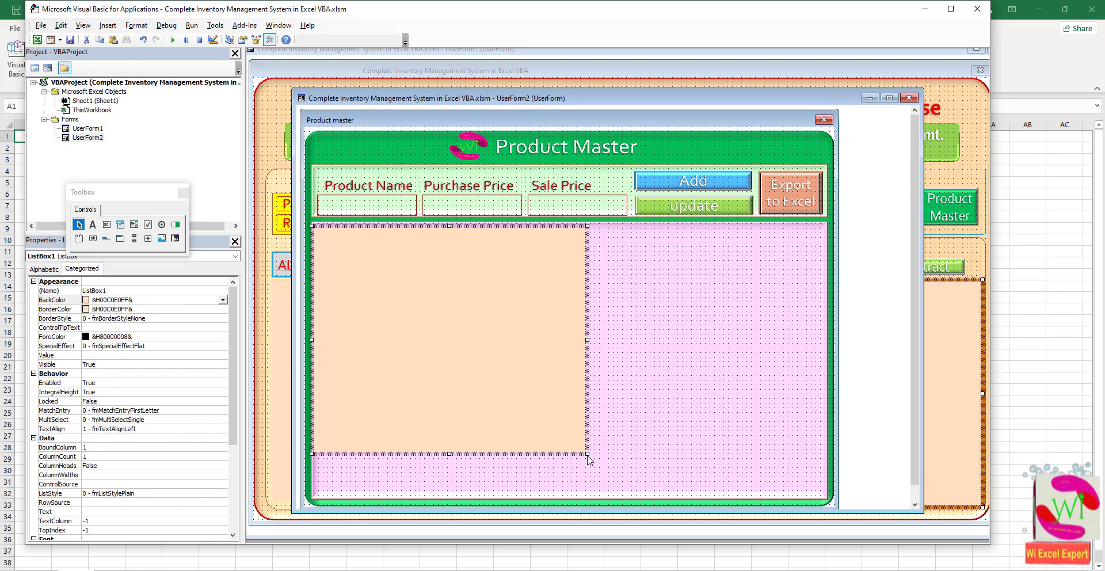
left_click_drag(588, 459, 824, 496)
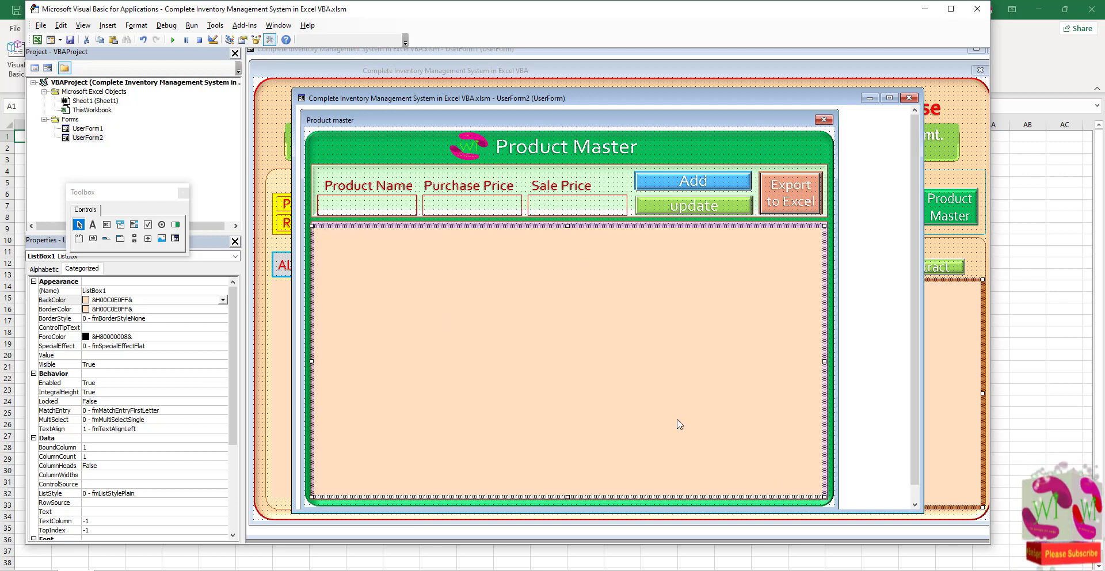
left_click_drag(679, 424, 677, 423)
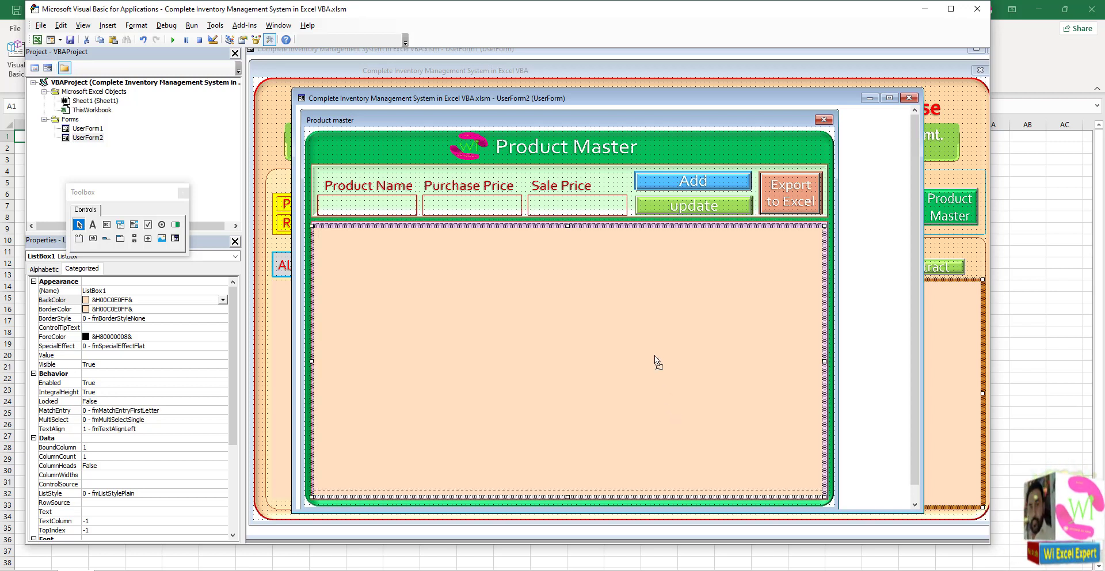
left_click_drag(655, 357, 629, 361)
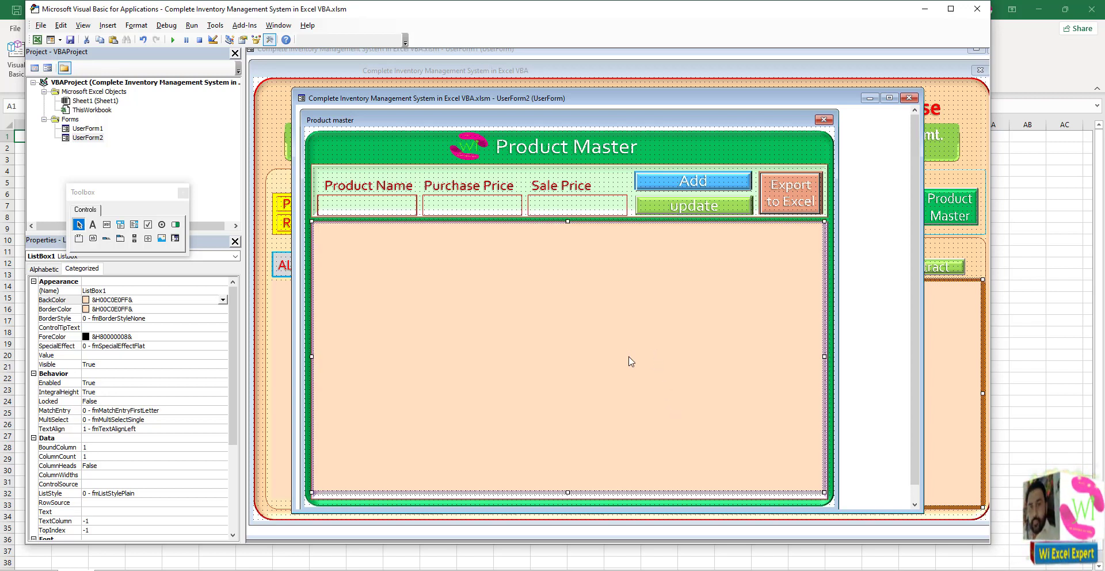
Set the list box's Left property to 14
left_click(92, 268)
scroll(102, 519, "down", 5)
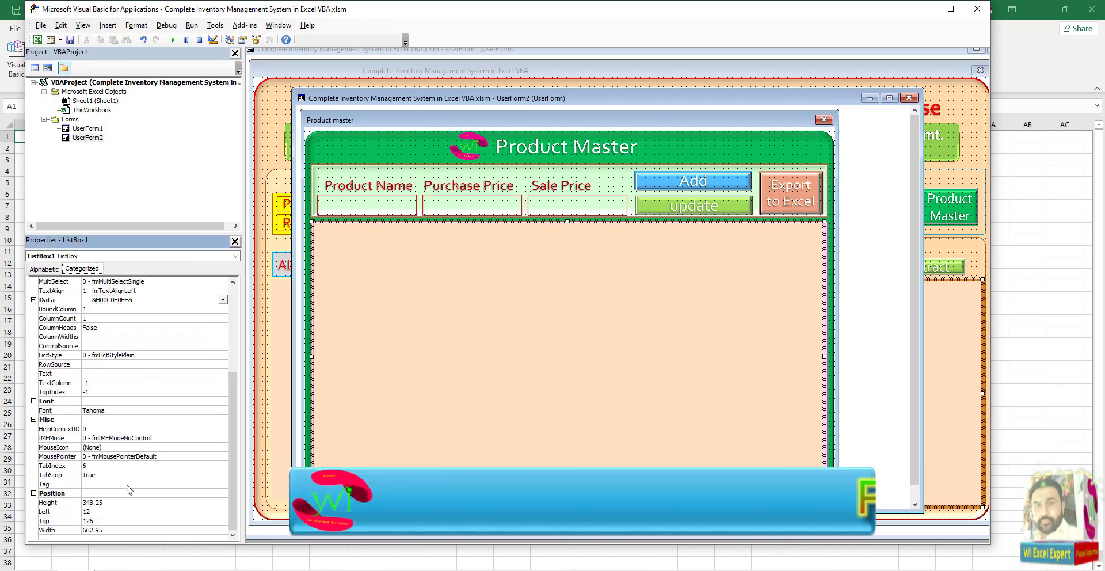
double_click(102, 511)
type("13")
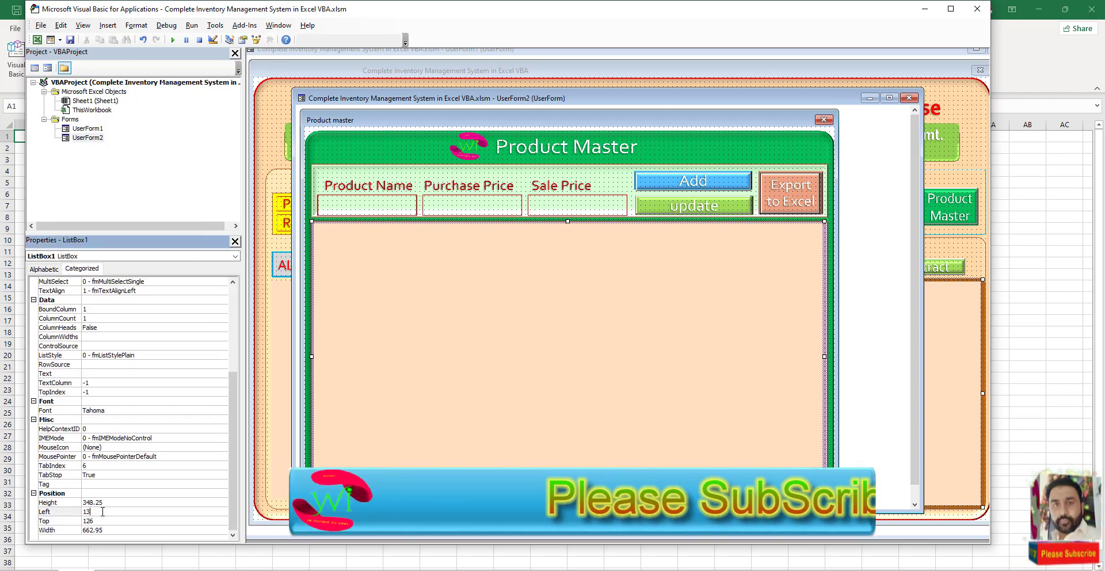
key("Return")
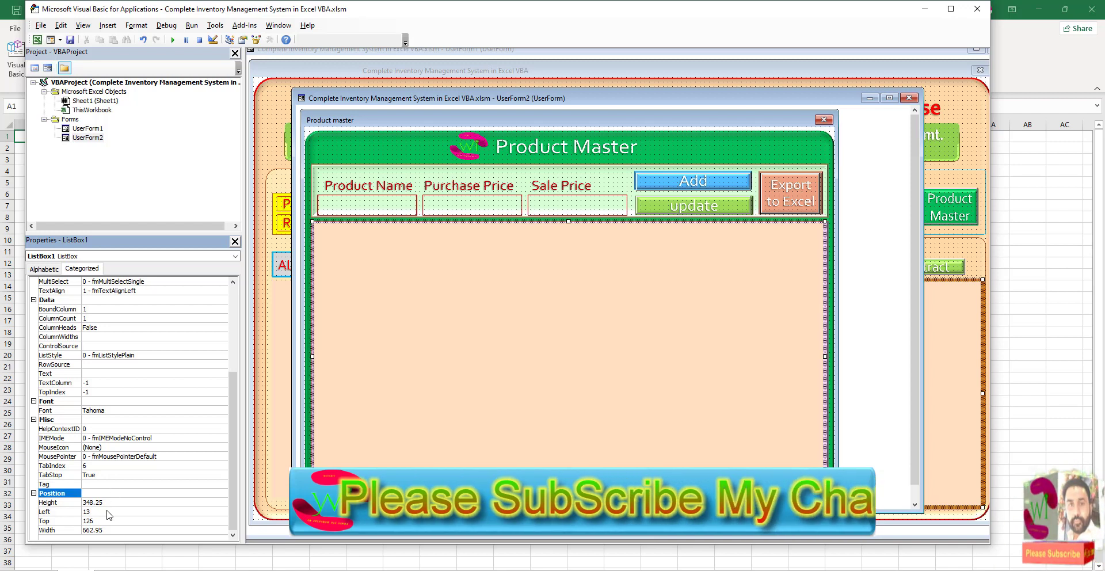
double_click(108, 512)
type("14")
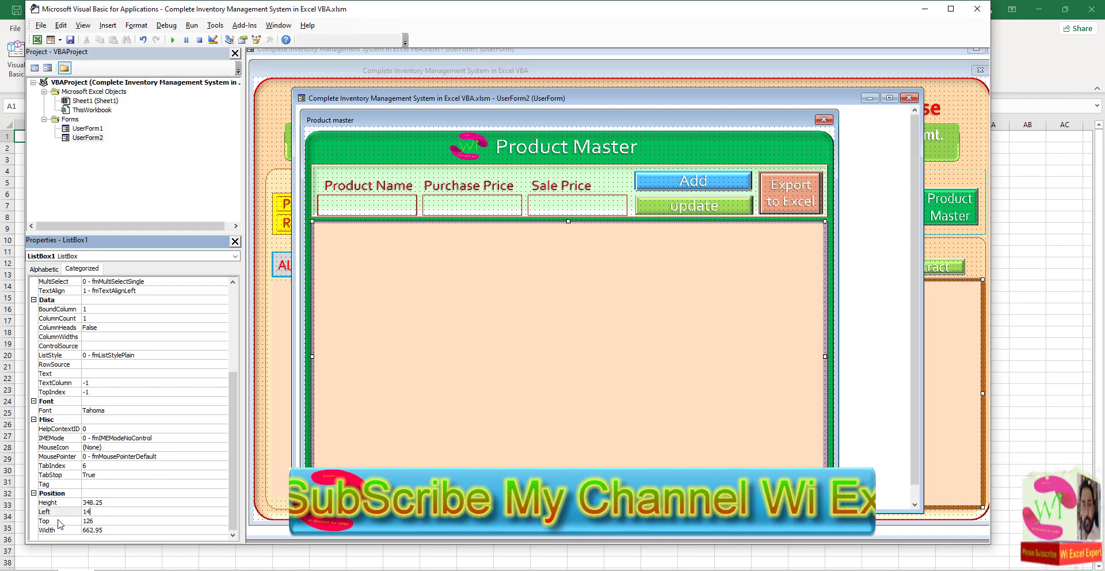
key("Return")
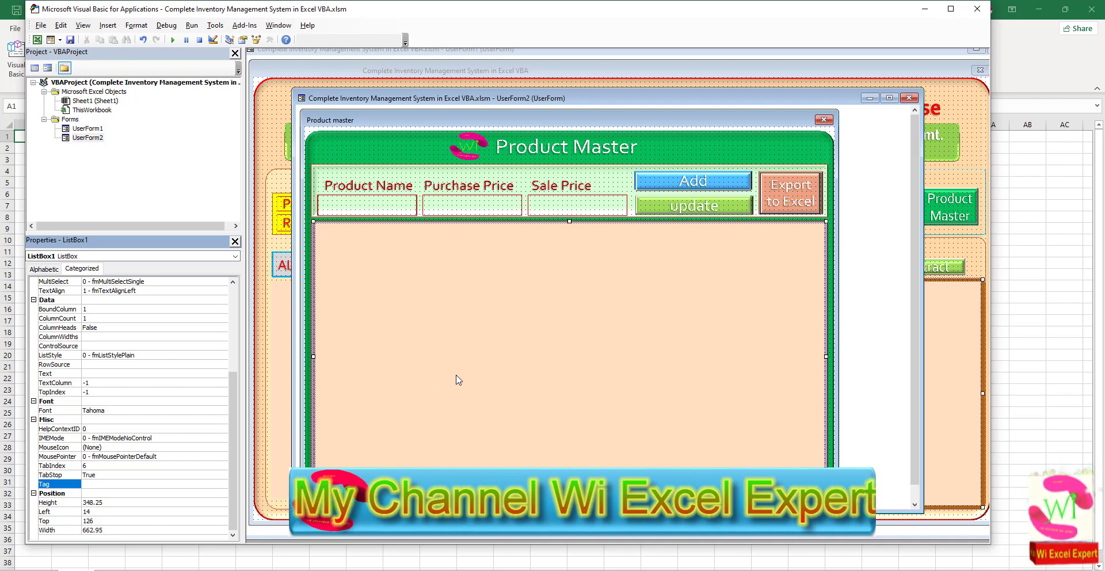
left_click(459, 379)
left_click(385, 152)
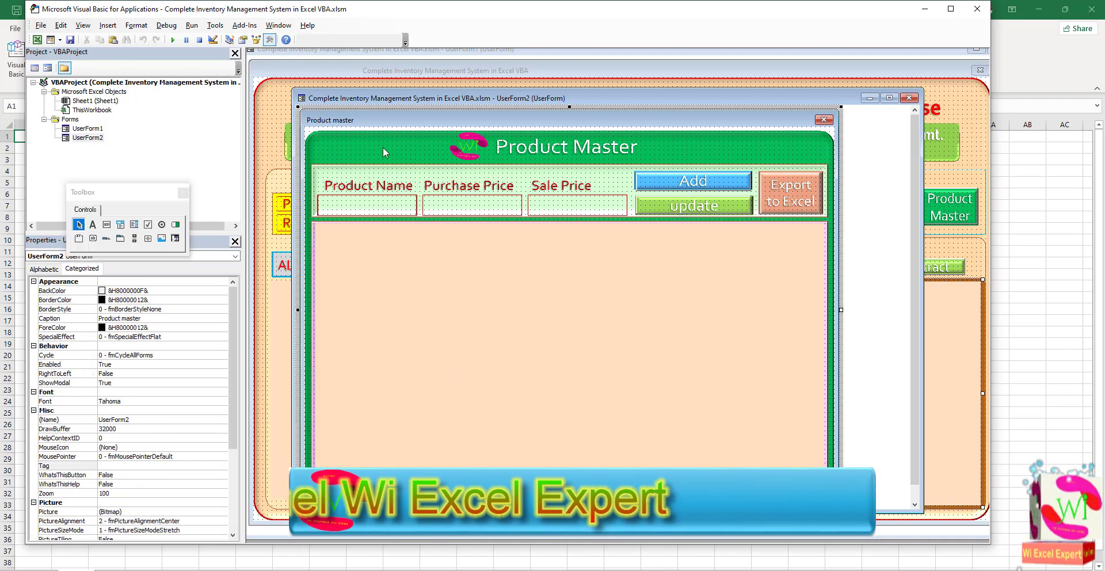
Test-run the Product master form (UserForm2) over the worksheet, try a textbox, then close it
left_click(173, 41)
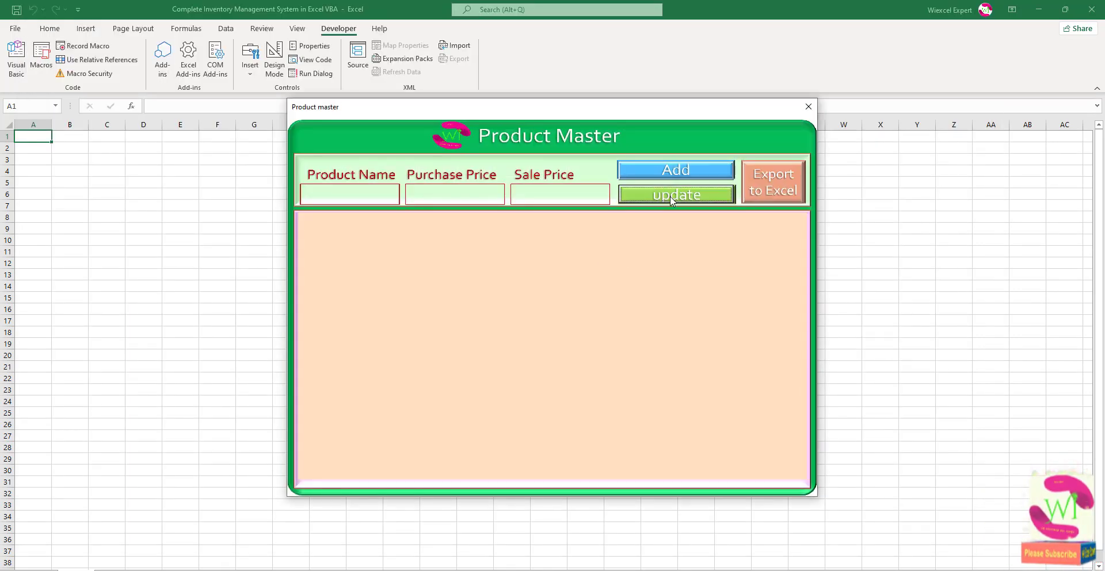
left_click(565, 193)
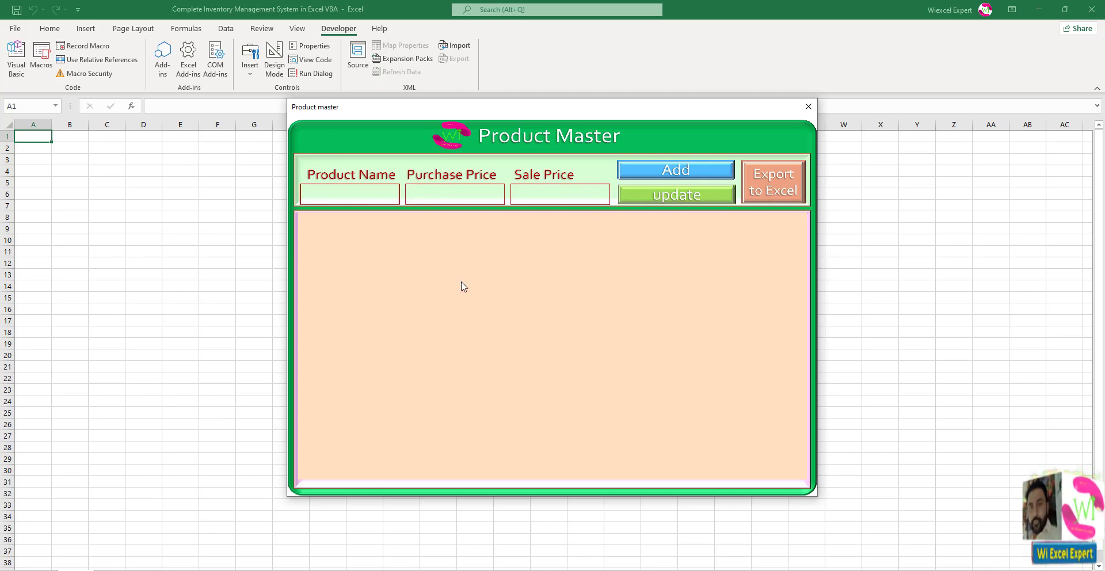
left_click(808, 107)
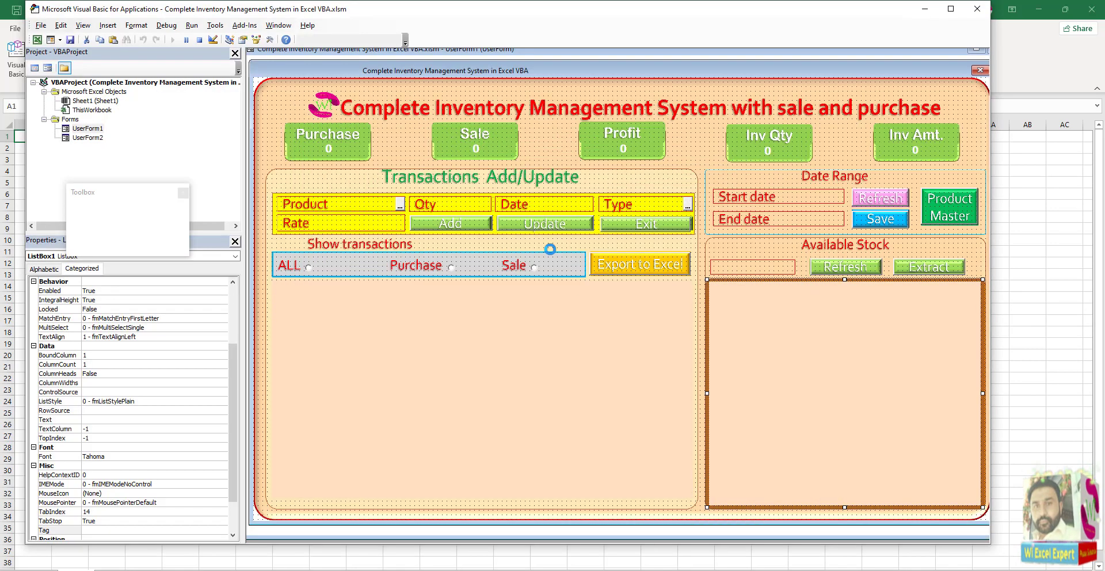